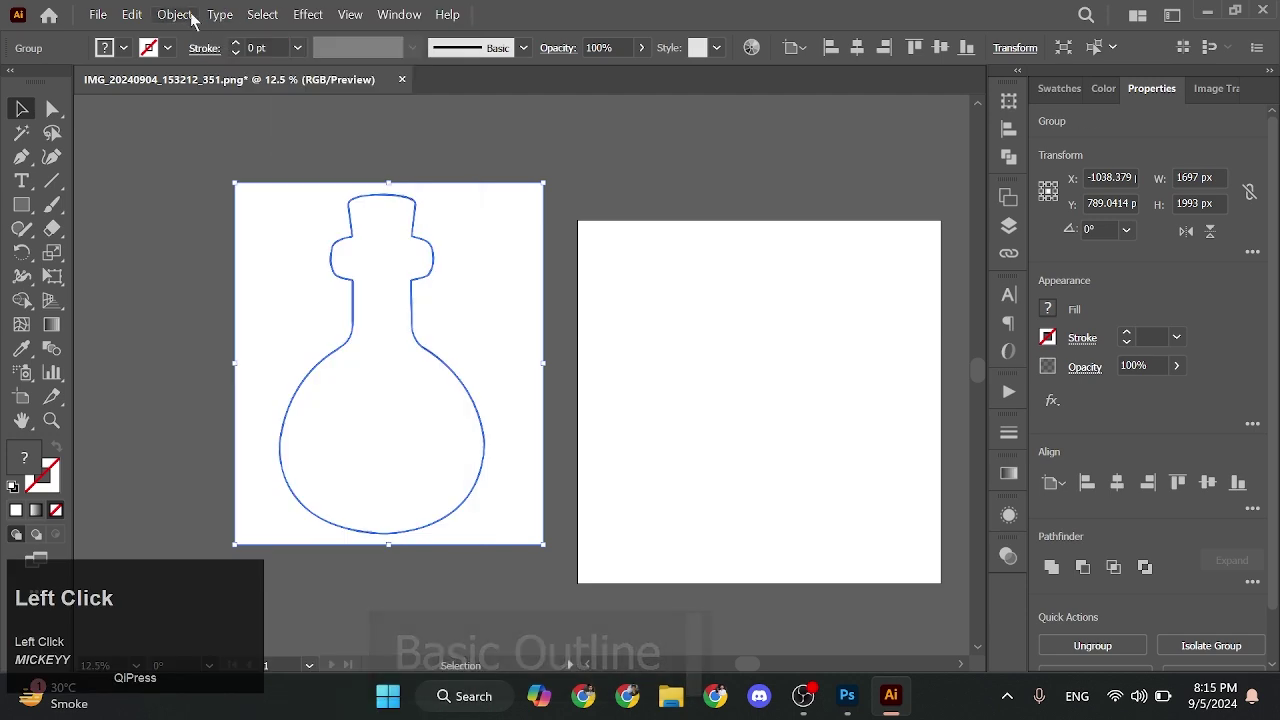
# Delete the white background and the white flask-shaped fill from the traced artwork
pyautogui.click(250, 258)
pyautogui.click(372, 380)
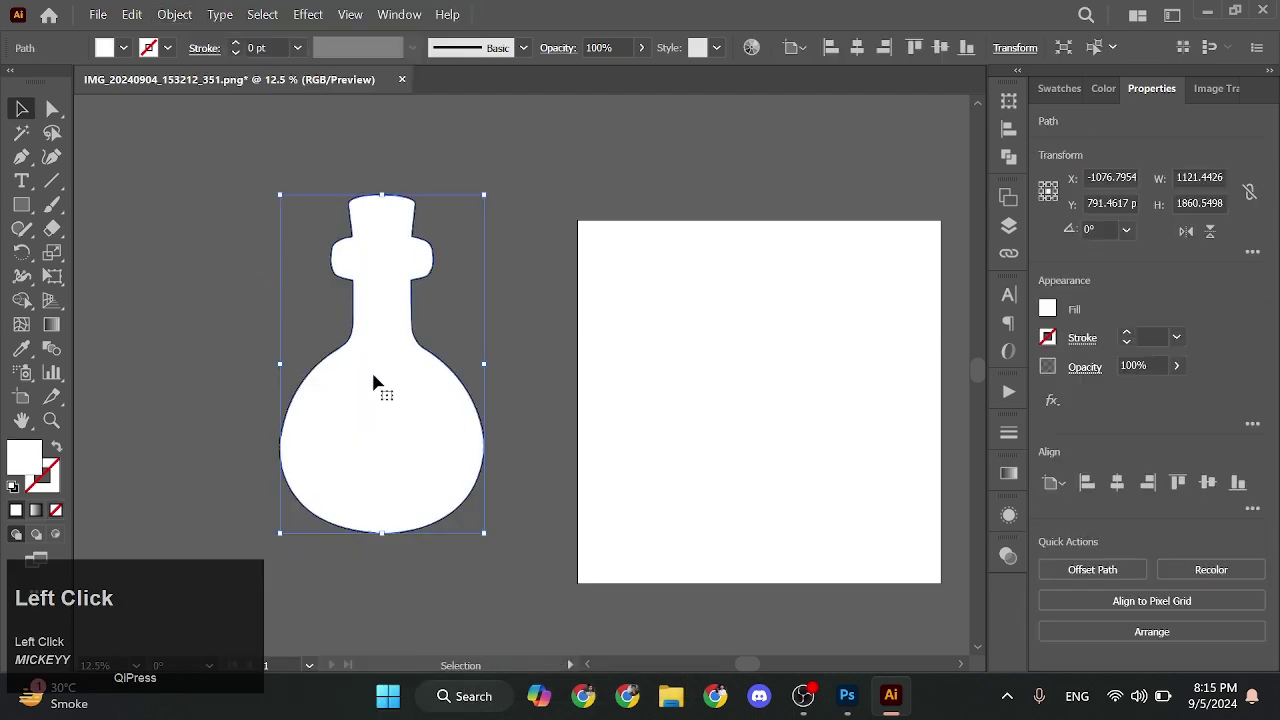
pyautogui.press('Delete')
# Copy the remaining flask outline, switch to Photoshop and paste it as a shape layer
pyautogui.click(349, 338)
pyautogui.hotkey('ctrl', 'c')
pyautogui.click(847, 695)
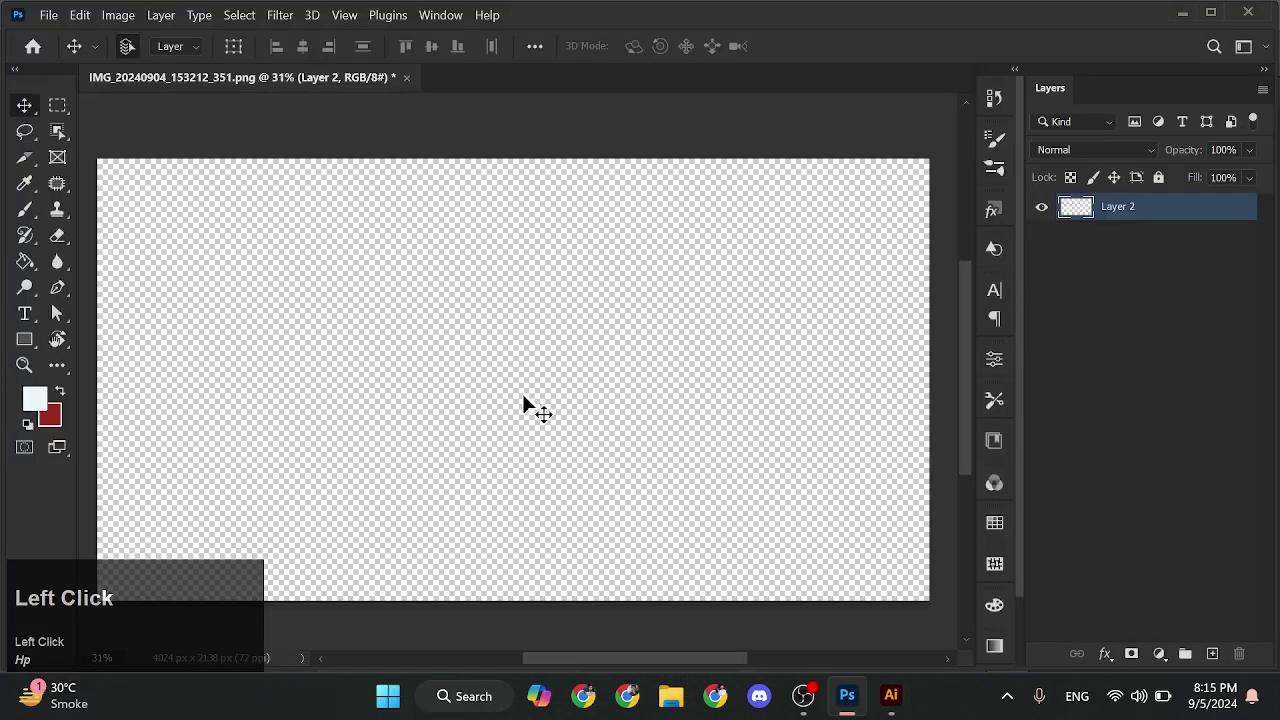
pyautogui.hotkey('ctrl', 'v')
pyautogui.click(730, 178)
# Add a 14 px dark blue stroke layer style to the pasted outline and change the stroke's position
pyautogui.rightClick(1117, 208)
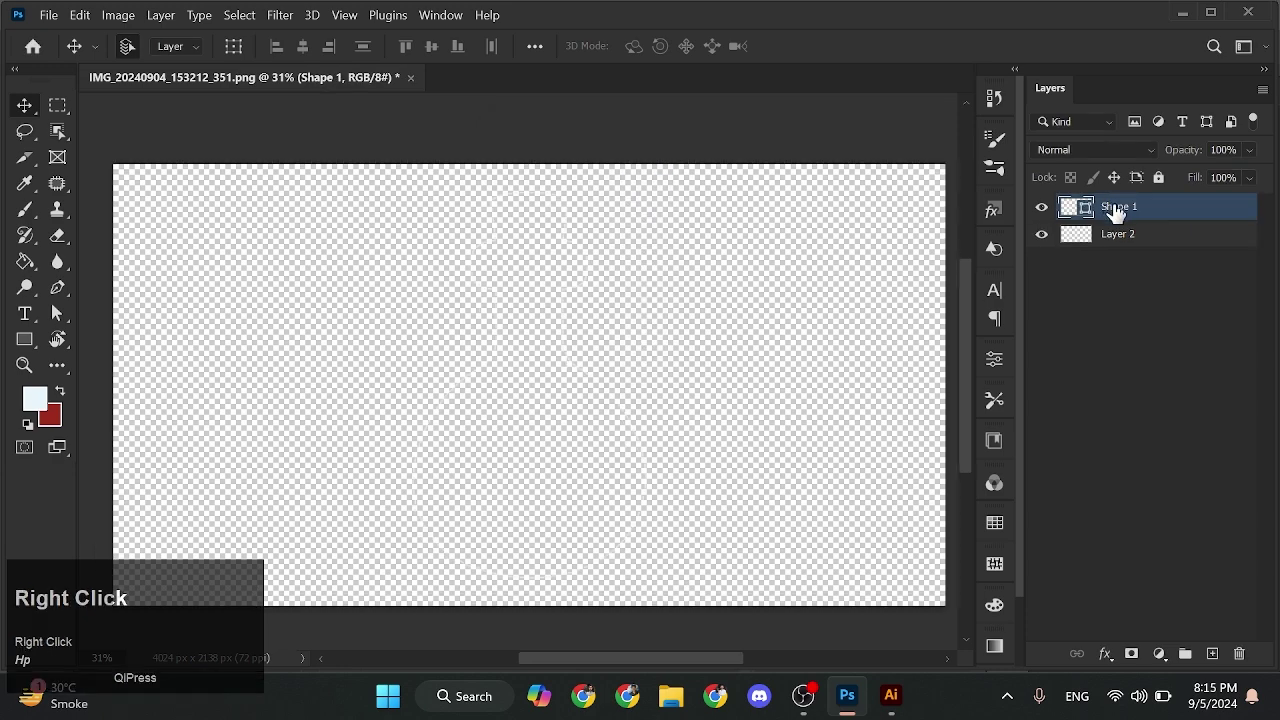
pyautogui.click(1015, 35)
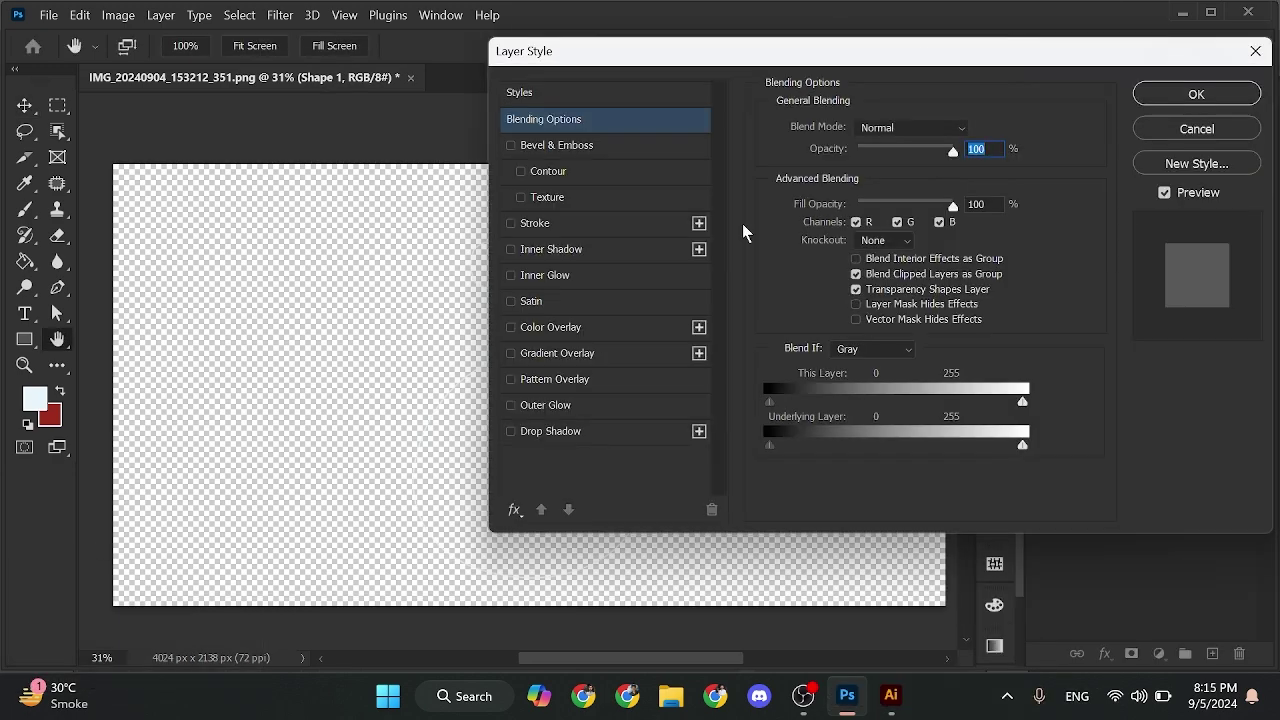
pyautogui.click(782, 243)
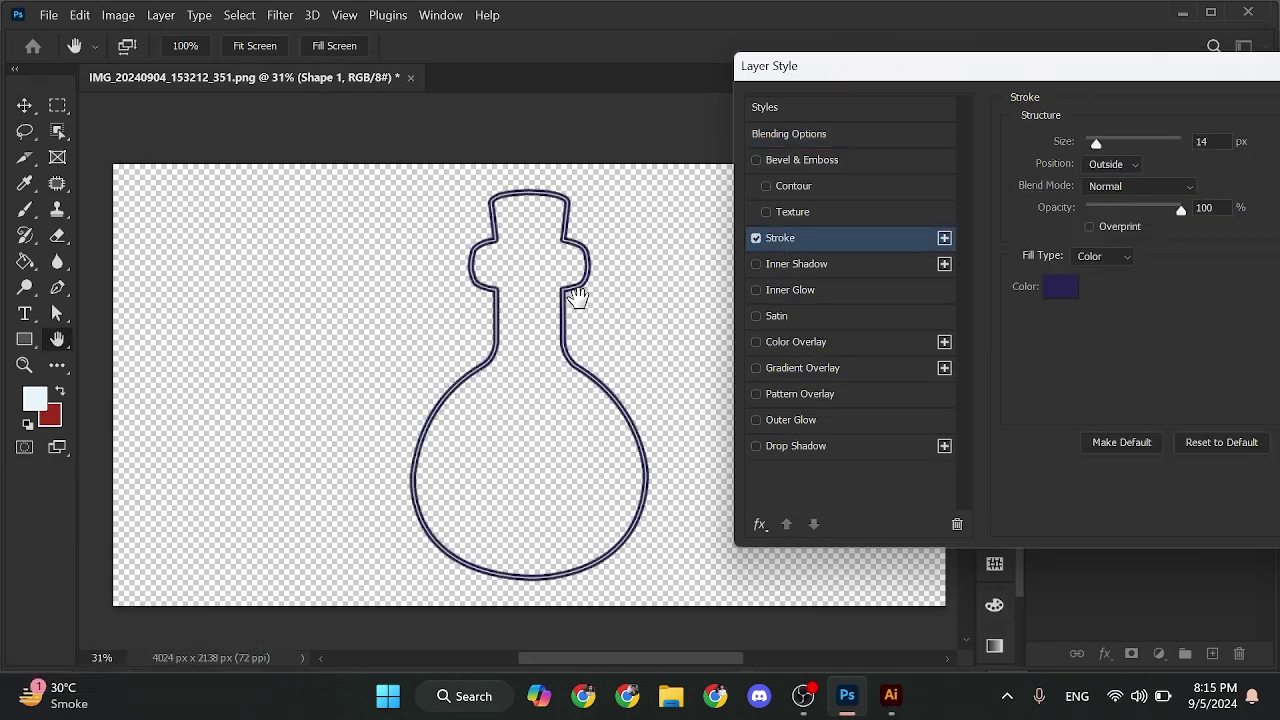
pyautogui.scroll(5, 615, 393)
pyautogui.click(1112, 164)
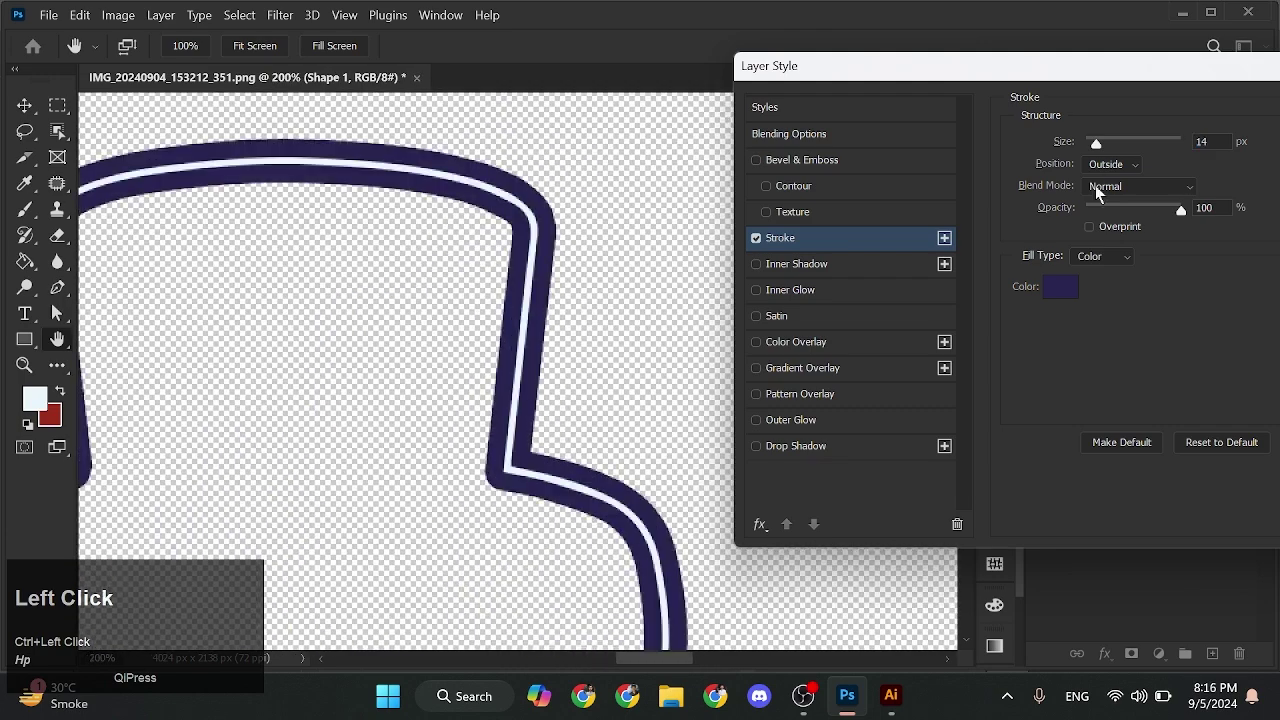
pyautogui.click(1109, 190)
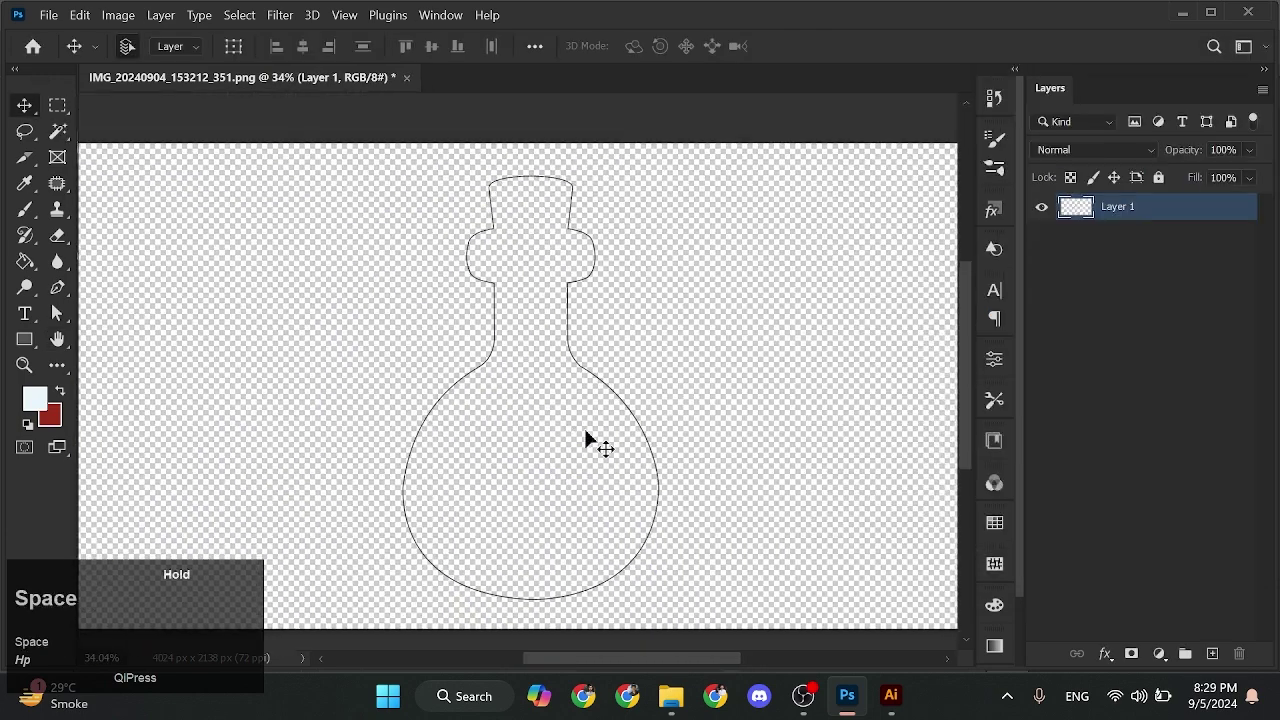
# Draw an ellipse about 1011 × 953 px inside the flask's round body and fill it with slate blue
pyautogui.scroll(3, 537, 617)
pyautogui.scroll(-3, 571, 529)
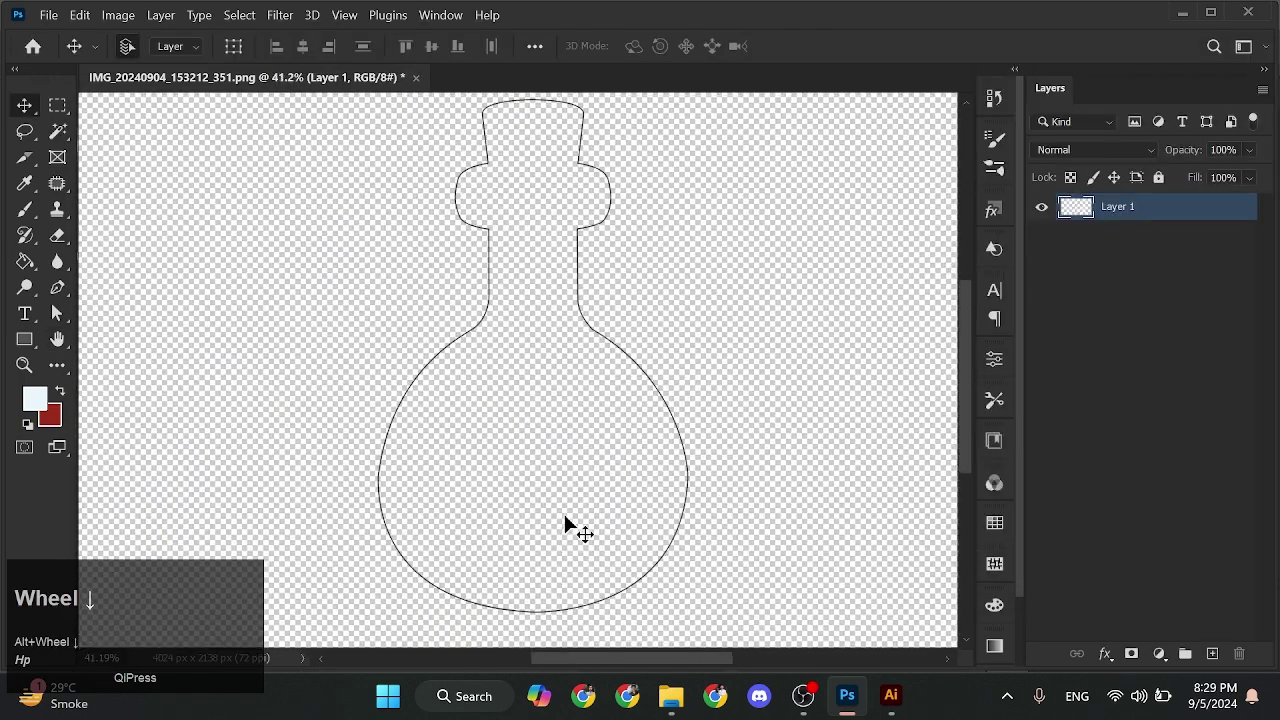
pyautogui.press('u')
pyautogui.rightClick(24, 339)
pyautogui.click(100, 357)
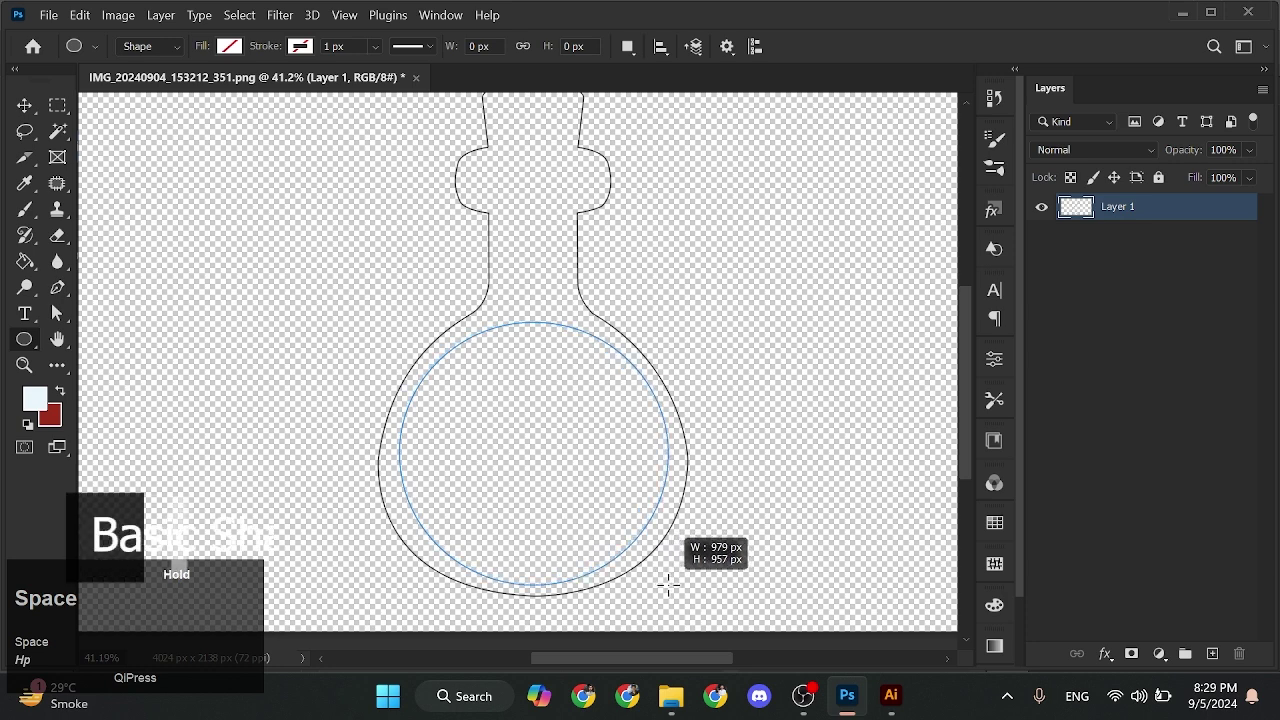
pyautogui.moveTo(669, 586); pyautogui.dragTo(671, 584)
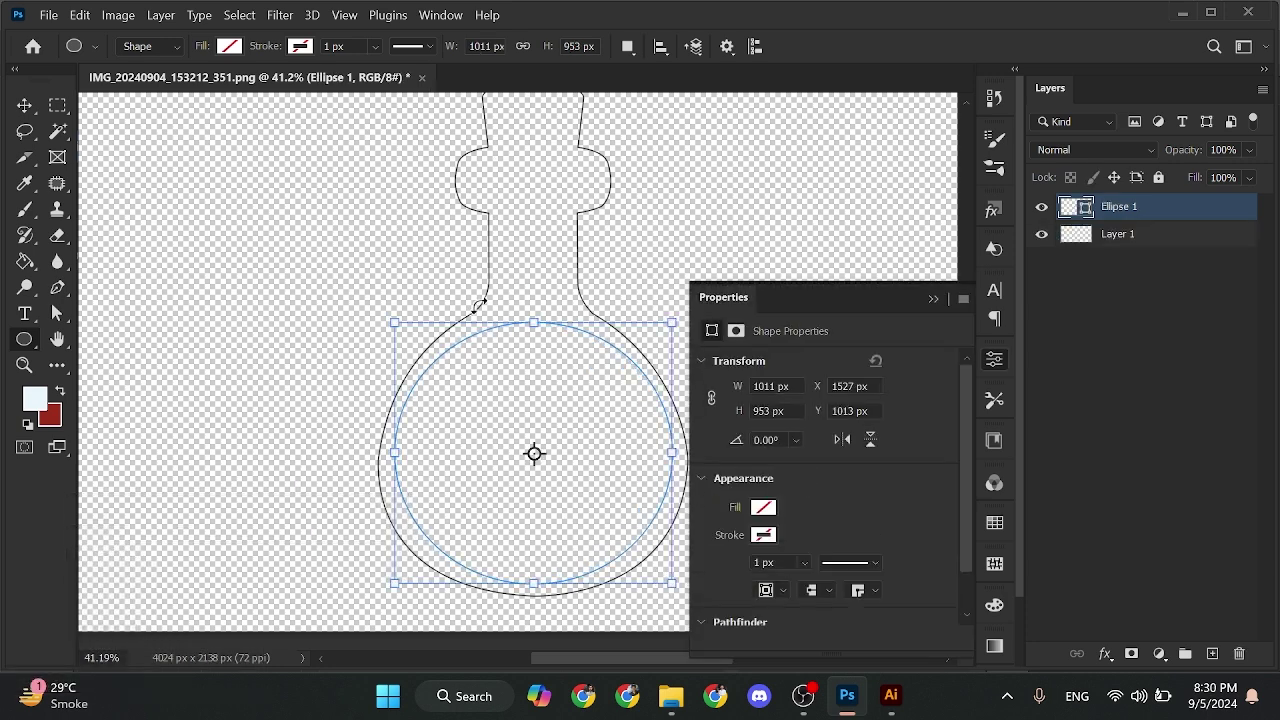
pyautogui.click(763, 508)
pyautogui.click(731, 413)
pyautogui.click(934, 299)
# Draw a slate blue rectangle about 281 × 593 px inside the flask's neck, overlapping the top of the ellipse
pyautogui.press('v')
pyautogui.scroll(7, 560, 368)
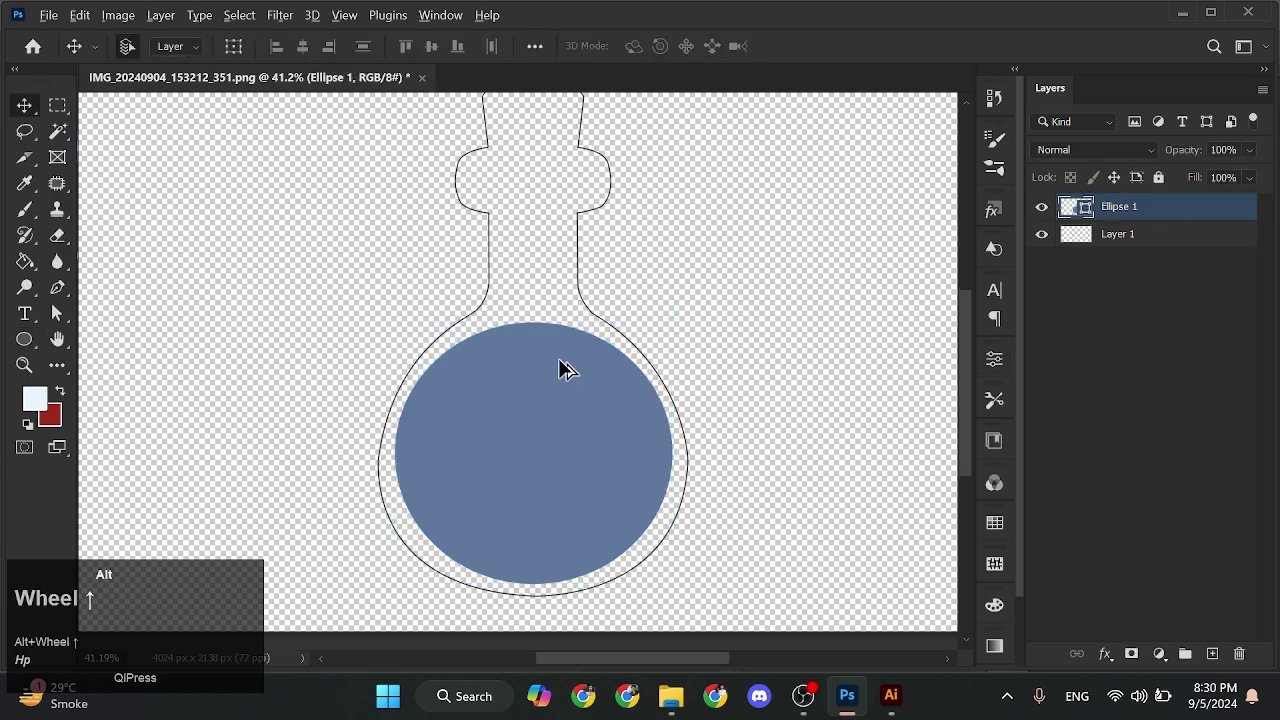
pyautogui.moveTo(560, 362); pyautogui.dragTo(588, 499)
pyautogui.press('u')
pyautogui.rightClick(24, 340)
pyautogui.click(110, 334)
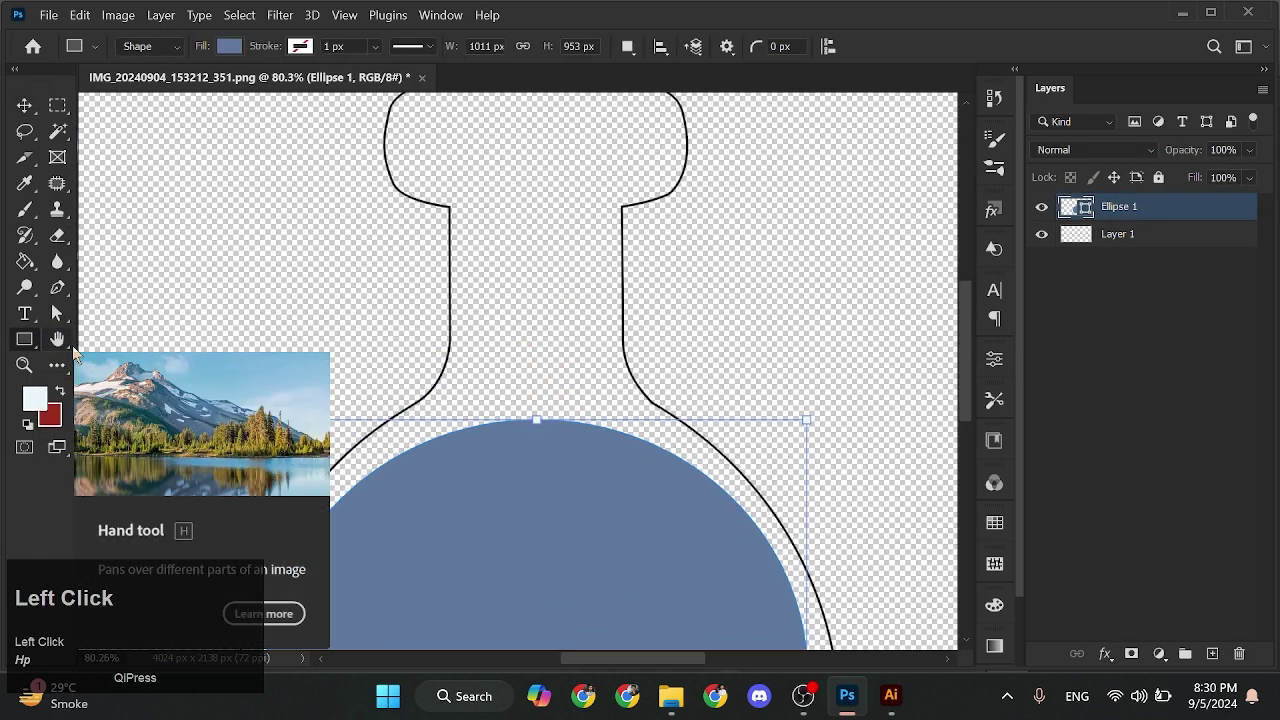
pyautogui.scroll(2, 474, 183)
pyautogui.scroll(-2, 466, 173)
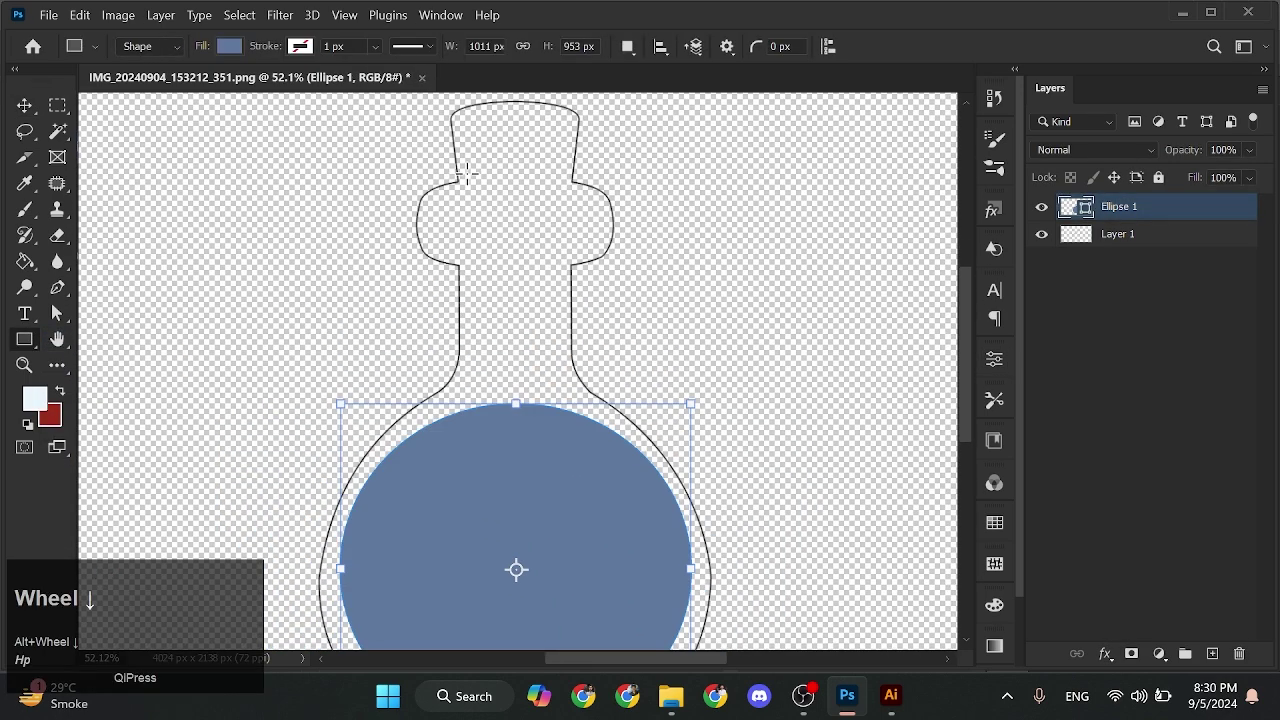
pyautogui.moveTo(564, 432); pyautogui.dragTo(562, 431)
pyautogui.scroll(4, 545, 425)
pyautogui.press('v')
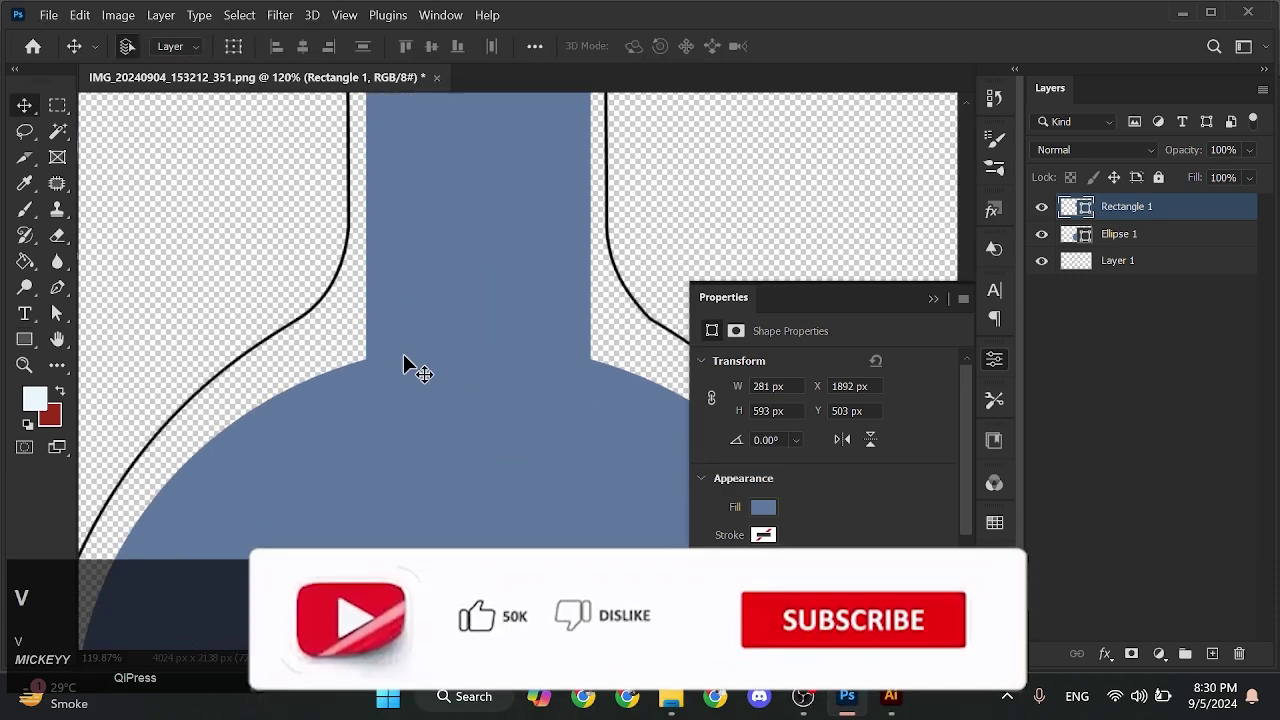
# Draw a Pen tool shape across the base of the neck, with curved sides joining the rectangle to the ellipse
pyautogui.scroll(3, 406, 360)
pyautogui.click(424, 255)
pyautogui.press('p')
pyautogui.click(481, 202)
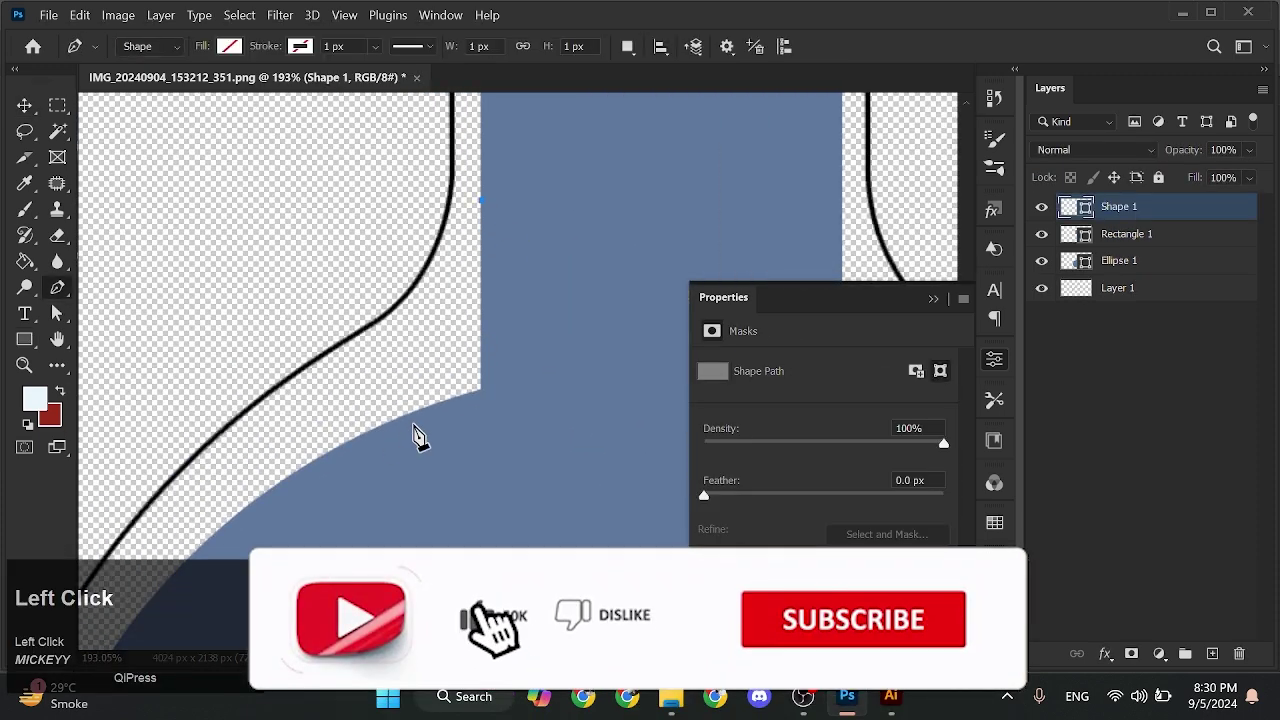
pyautogui.moveTo(408, 413); pyautogui.dragTo(320, 485)
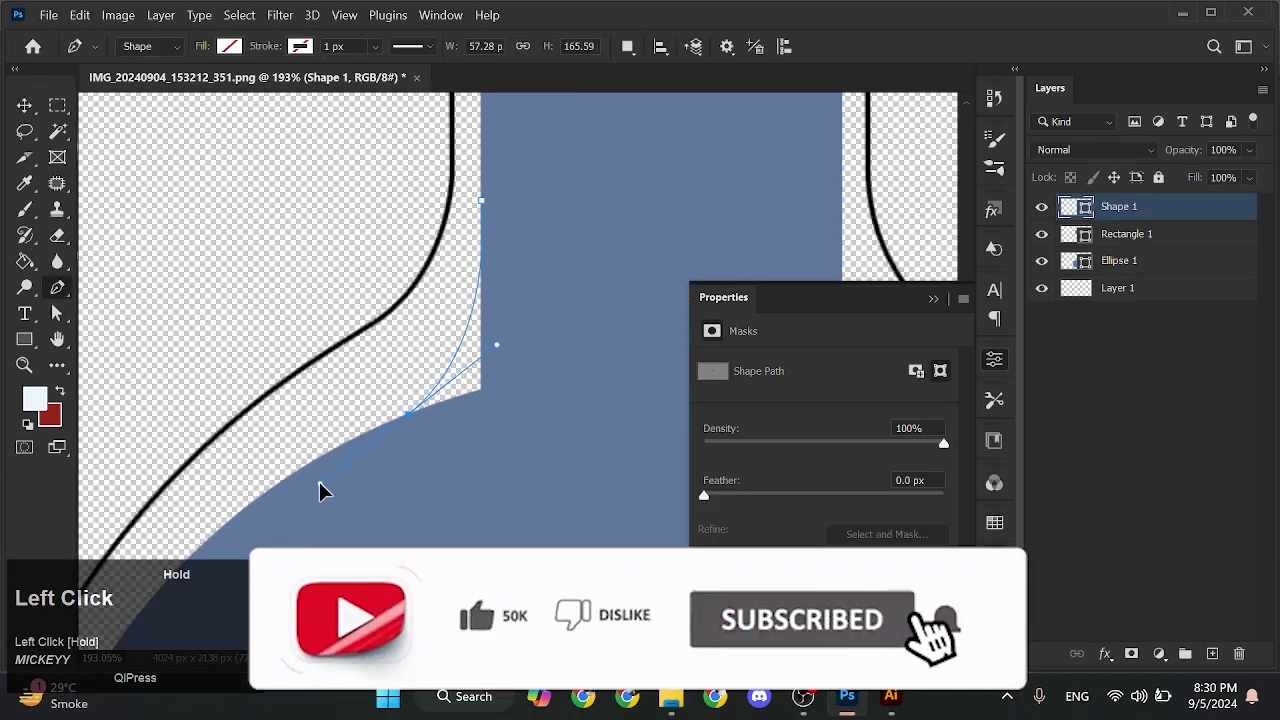
pyautogui.click(409, 414)
pyautogui.click(465, 454)
pyautogui.moveTo(489, 454); pyautogui.dragTo(237, 444)
pyautogui.scroll(-3, 237, 444)
pyautogui.click(570, 442)
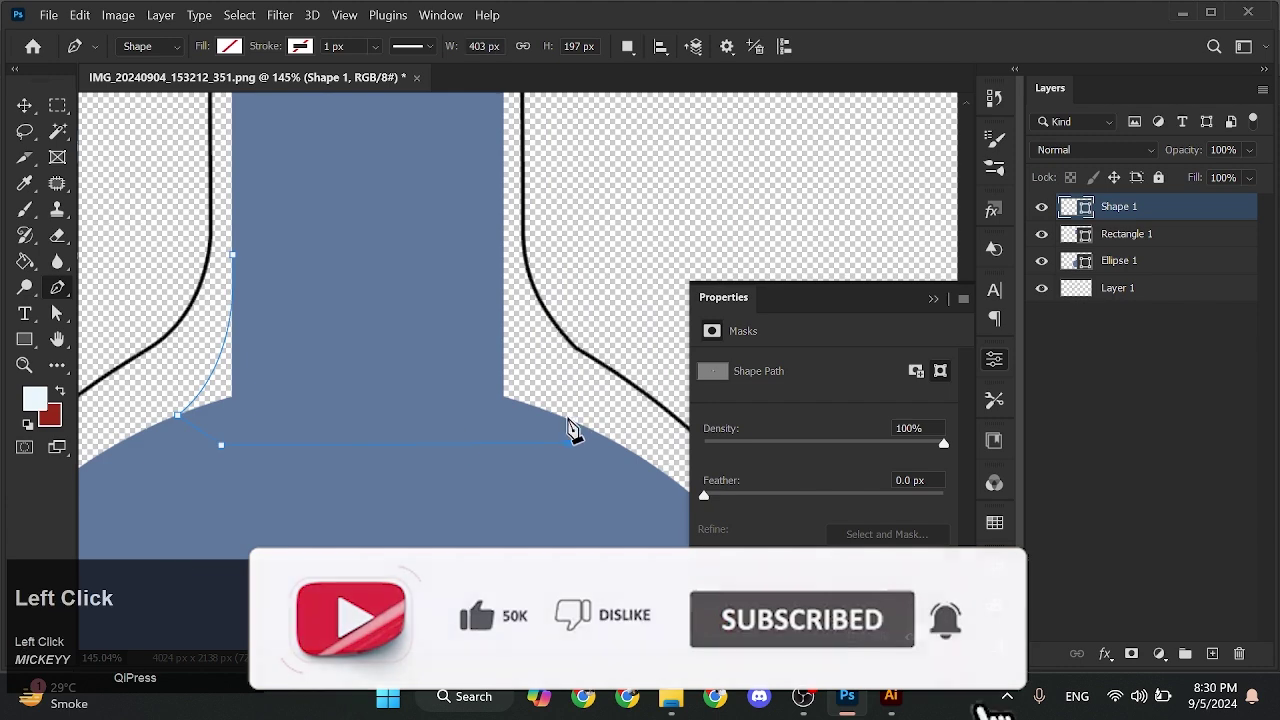
pyautogui.click(553, 412)
pyautogui.moveTo(502, 237); pyautogui.dragTo(503, 208)
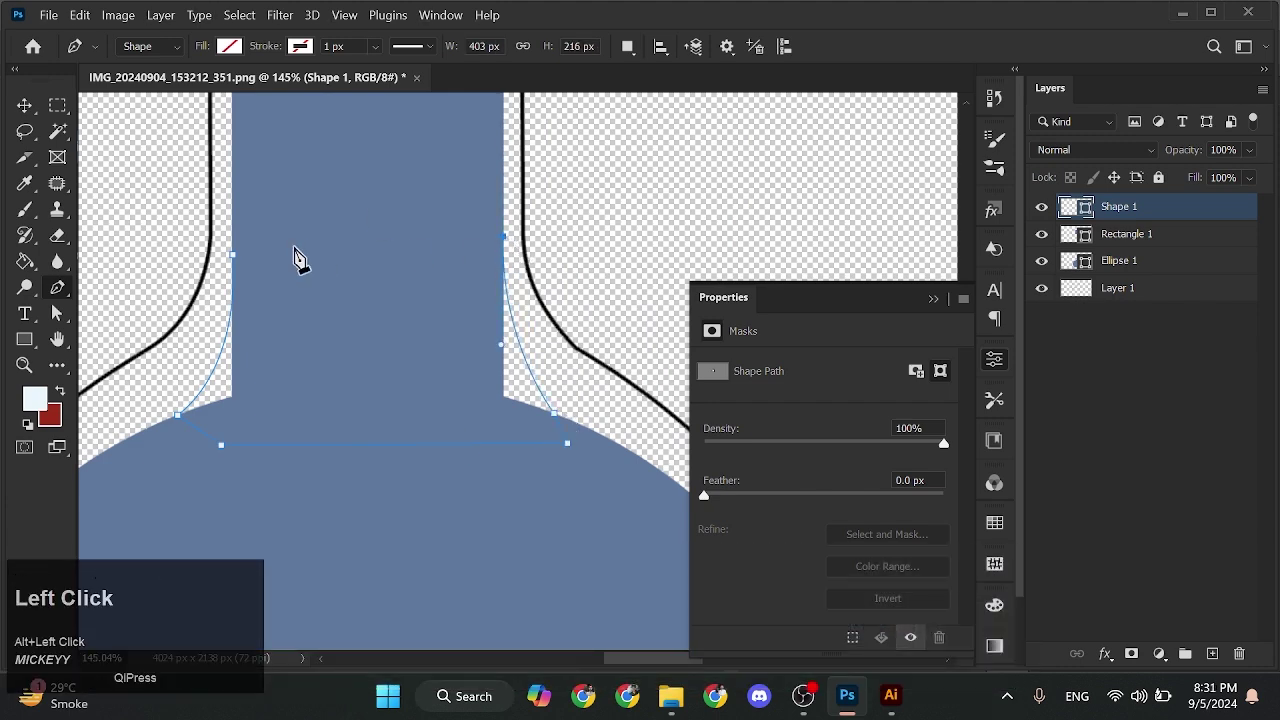
# Fill the curved connecting shape with the same slate blue and deselect it
pyautogui.click(229, 46)
pyautogui.click(106, 152)
pyautogui.press('v')
pyautogui.click(726, 184)
# Adjust the lower right anchors of the connecting shape so its curve flows into the round body
pyautogui.scroll(5, 562, 410)
pyautogui.scroll(-3, 400, 412)
pyautogui.press('a')
pyautogui.click(427, 445)
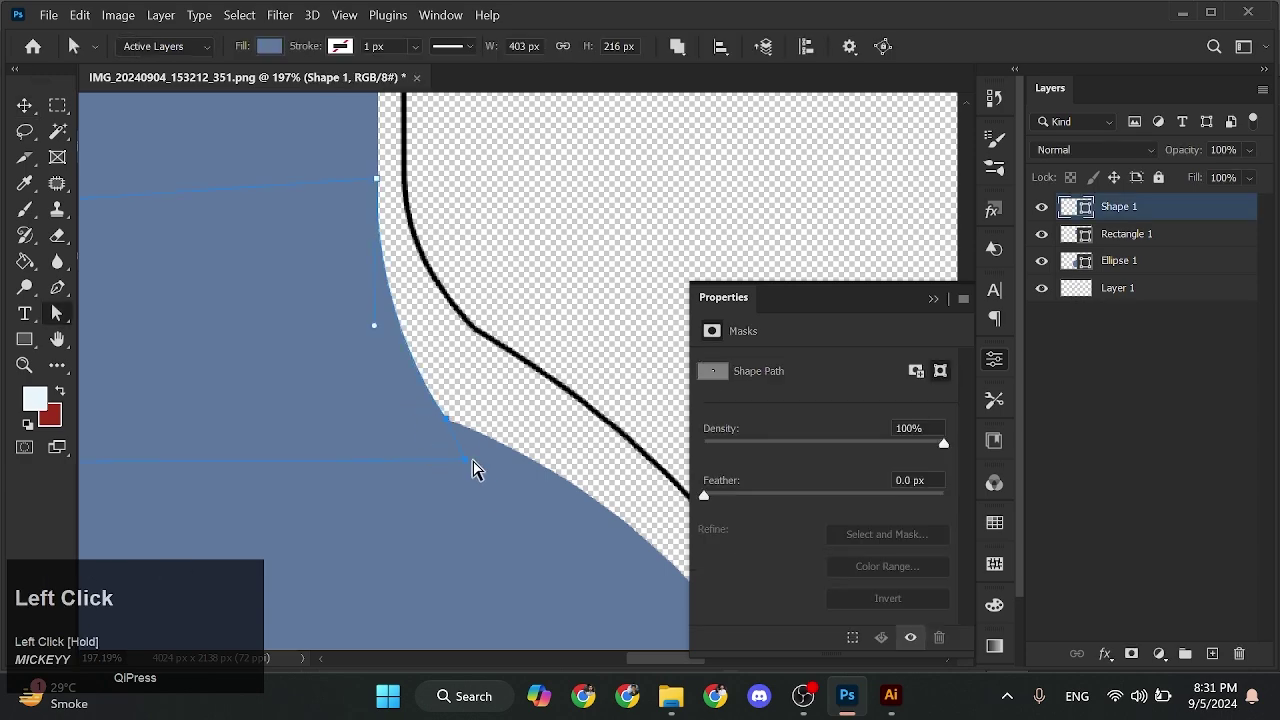
pyautogui.moveTo(329, 347); pyautogui.dragTo(362, 334)
pyautogui.scroll(8, 515, 465)
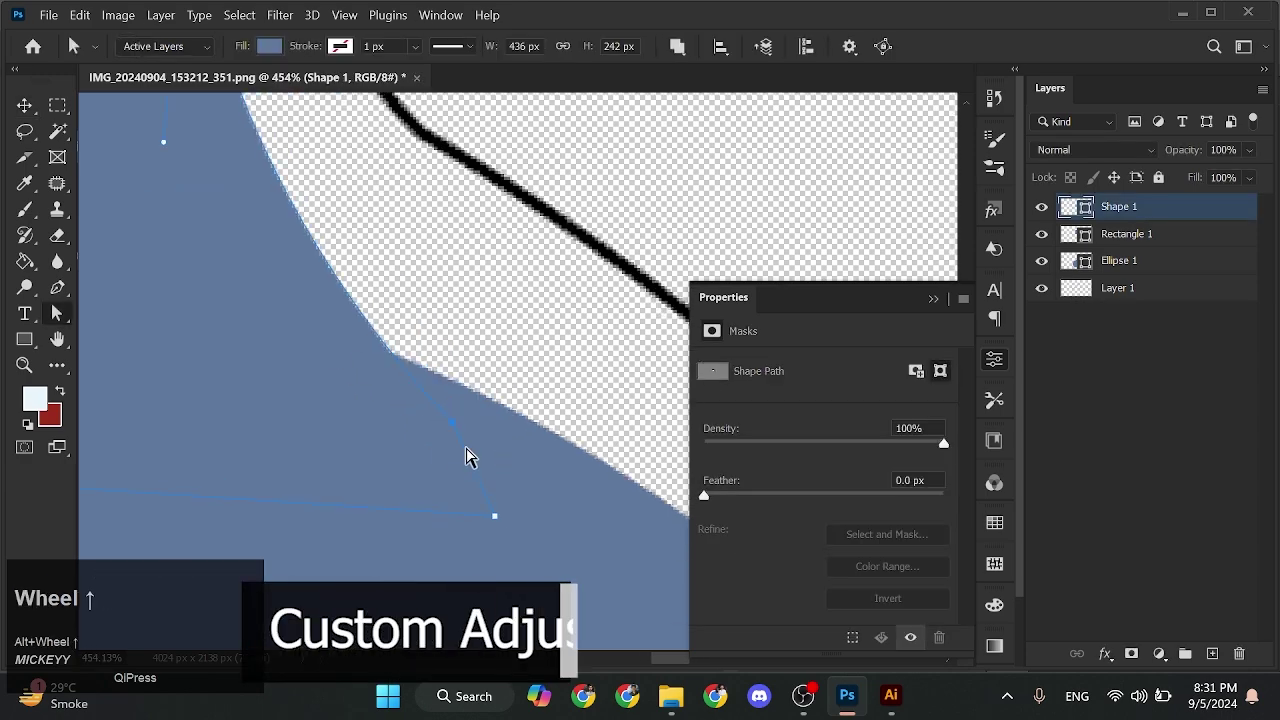
pyautogui.moveTo(457, 426); pyautogui.dragTo(502, 338)
# Adjust the lower left anchor of the connecting shape so its curve blends into the round body
pyautogui.scroll(-10, 502, 338)
pyautogui.scroll(3, 455, 460)
pyautogui.scroll(5, 440, 475)
pyautogui.moveTo(327, 373); pyautogui.dragTo(259, 404)
pyautogui.scroll(-7, 312, 371)
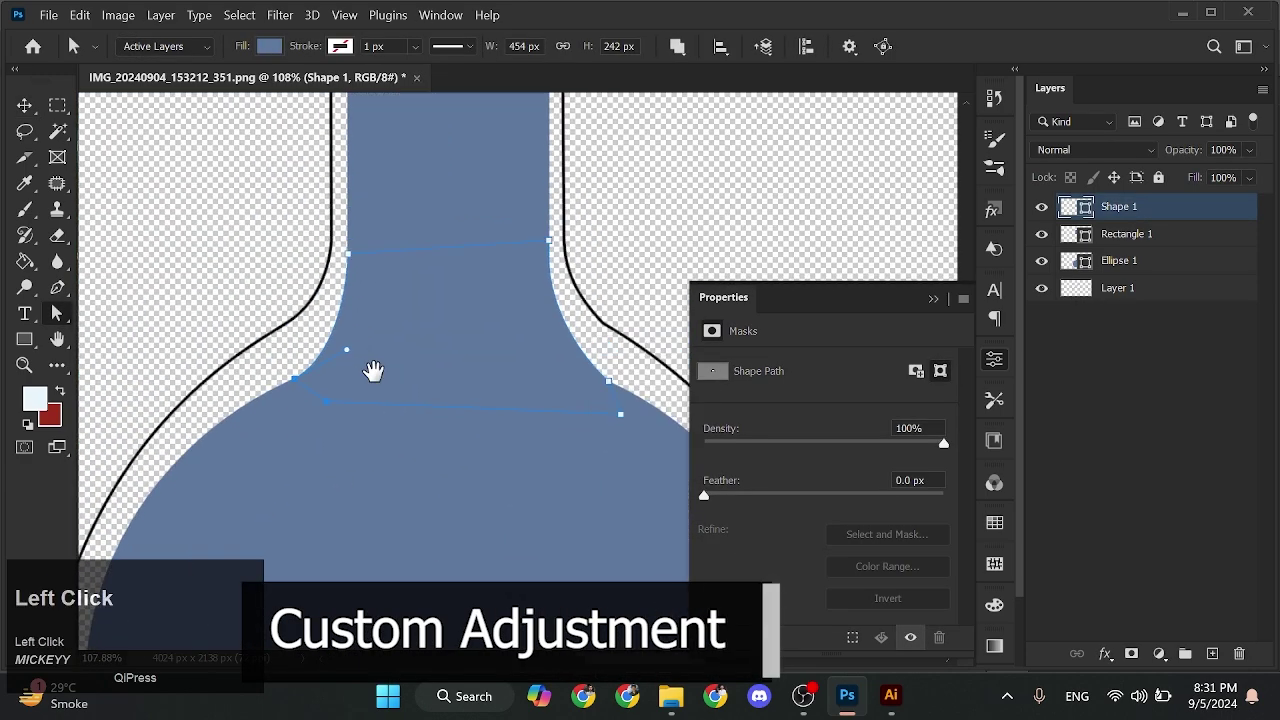
pyautogui.scroll(3, 376, 376)
pyautogui.click(330, 298)
# Extend the right handle of the body ellipse's bottom anchor to make the lower right curve fuller
pyautogui.scroll(-7, 291, 402)
pyautogui.scroll(-2, 291, 402)
pyautogui.moveTo(394, 470); pyautogui.dragTo(517, 374)
pyautogui.press('v')
pyautogui.click(517, 376)
pyautogui.press('a')
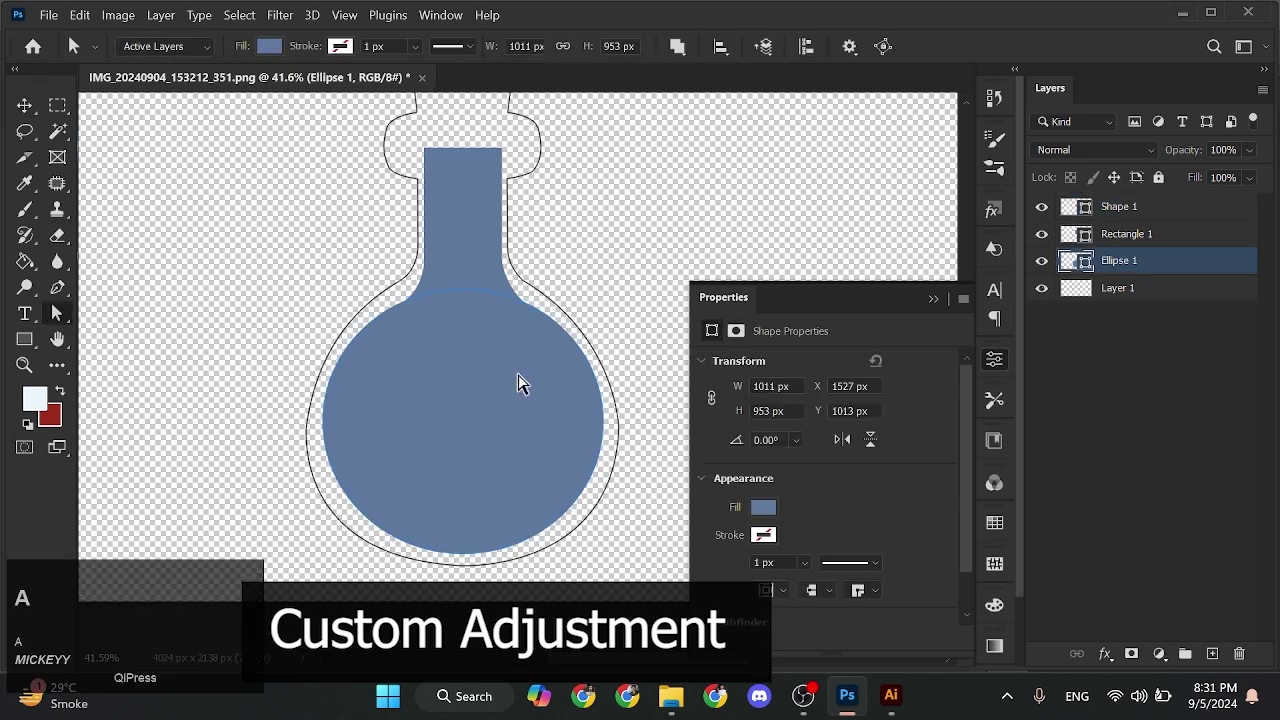
pyautogui.click(462, 553)
pyautogui.moveTo(540, 553); pyautogui.dragTo(559, 553)
pyautogui.click(640, 330)
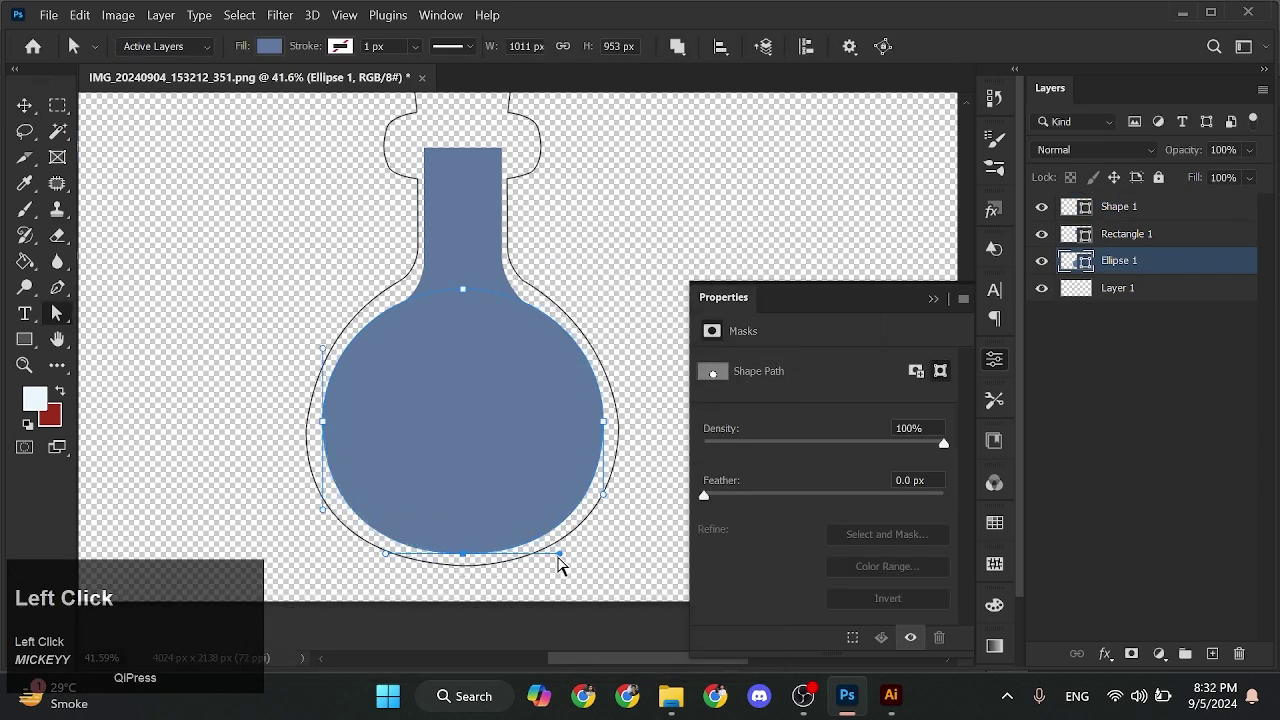
# Apply a 12 px slate blue stroke layer style, positioned at the center, to the flask outline layer
pyautogui.doubleClick(1109, 289)
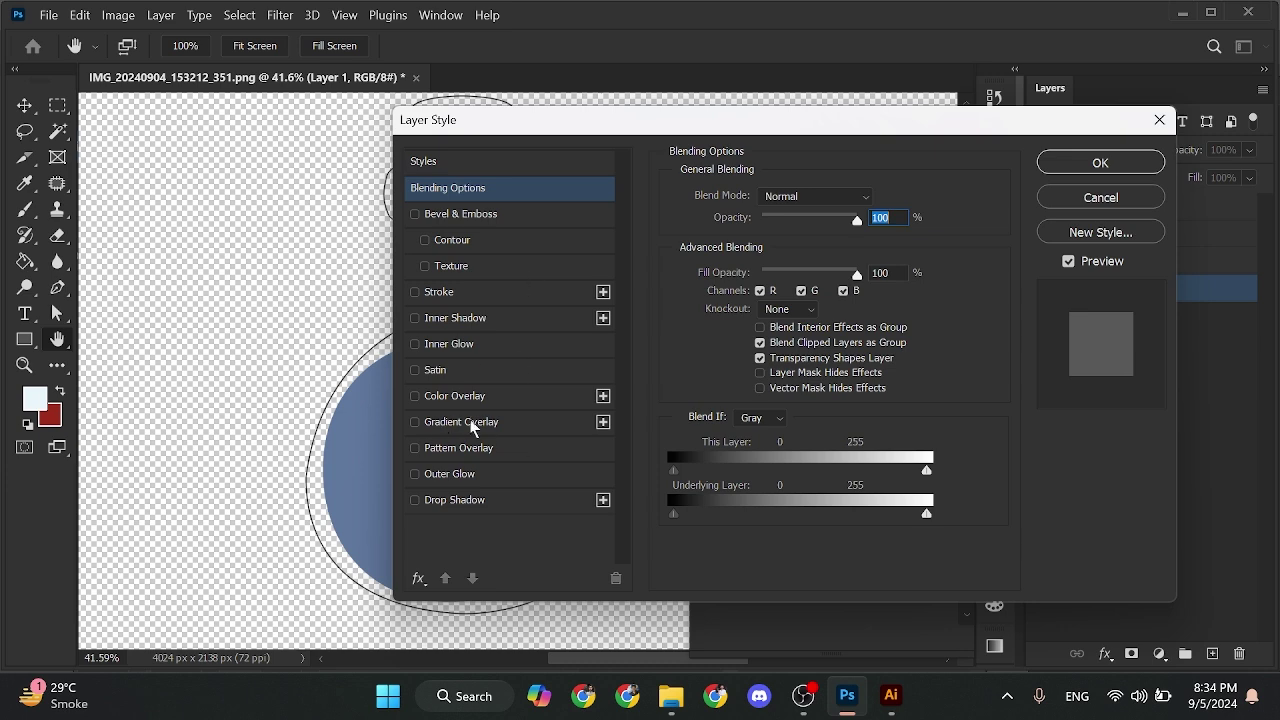
pyautogui.moveTo(470, 128); pyautogui.dragTo(570, 143)
pyautogui.press('space')
pyautogui.moveTo(366, 222); pyautogui.dragTo(286, 346)
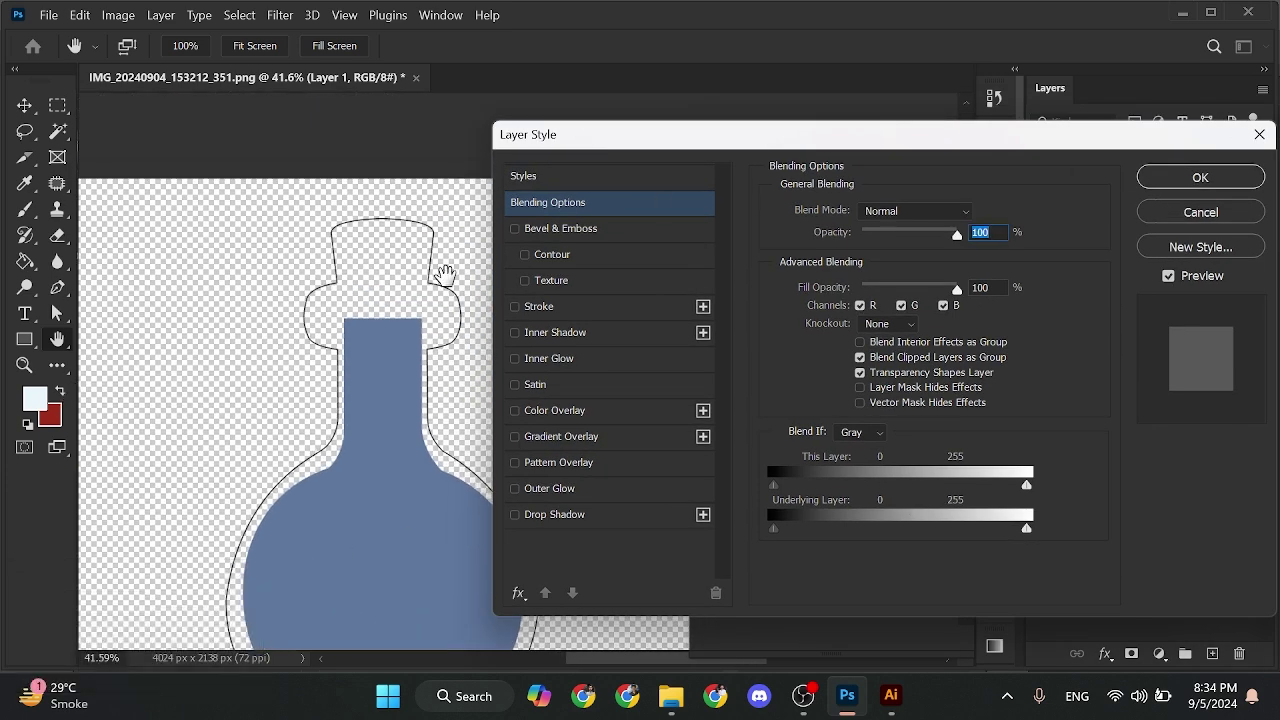
pyautogui.keyDown('ctrl'); pyautogui.click(387, 312); pyautogui.keyUp('ctrl')
pyautogui.click(571, 413)
pyautogui.click(515, 410)
pyautogui.click(539, 306)
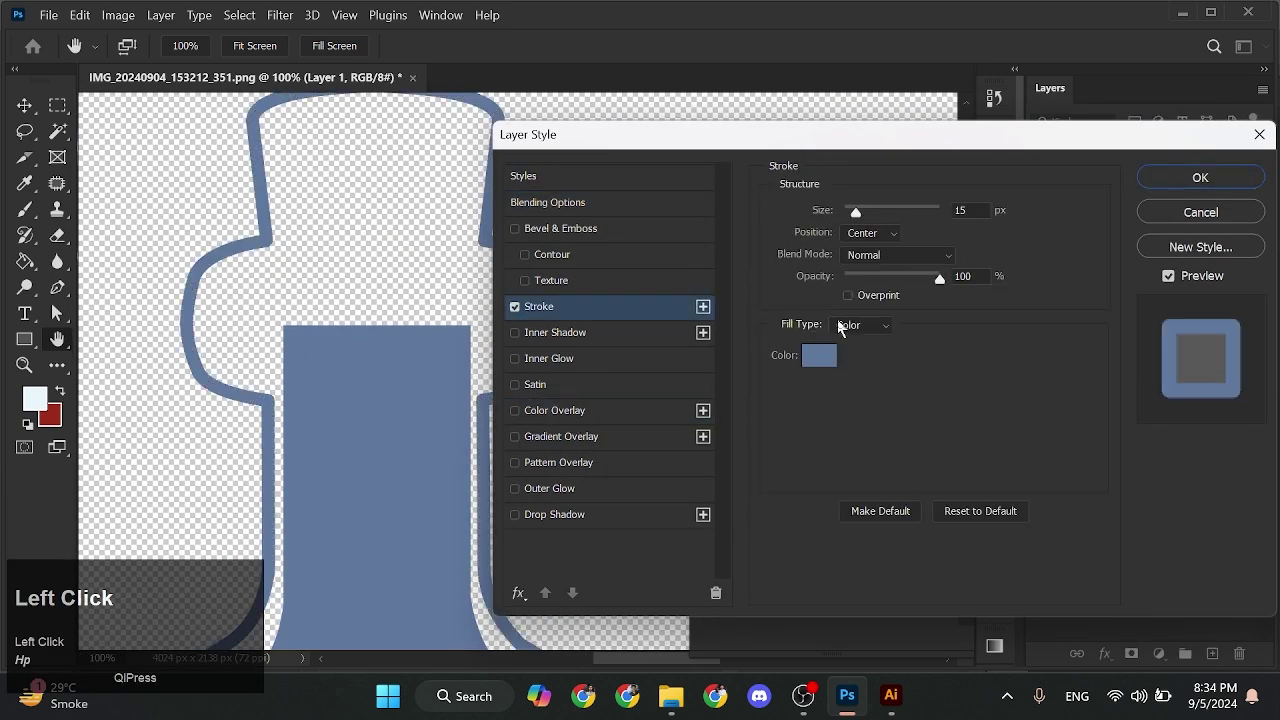
pyautogui.doubleClick(965, 210)
pyautogui.write('12')
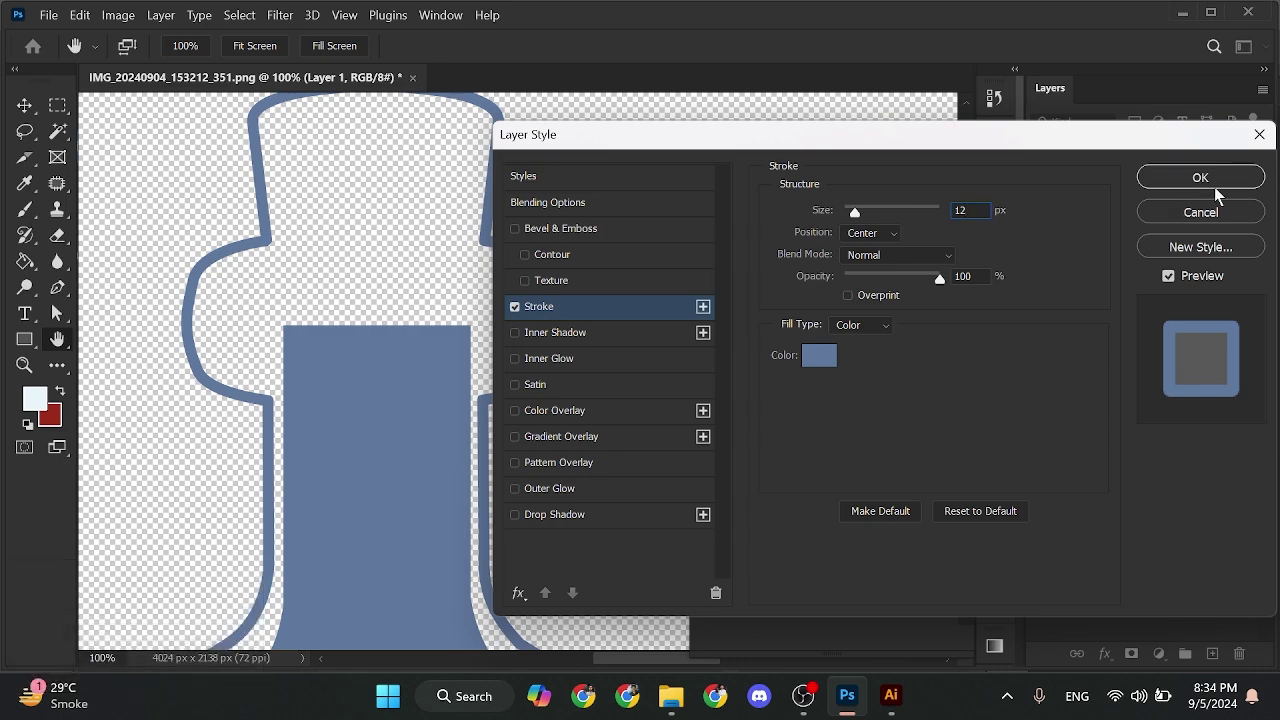
pyautogui.click(1214, 187)
# Move the connecting shape at the neck base about 5 px to the right and 31 px up
pyautogui.scroll(-2, 679, 366)
pyautogui.scroll(-3, 529, 417)
pyautogui.scroll(4, 381, 450)
pyautogui.moveTo(410, 423); pyautogui.dragTo(417, 378)
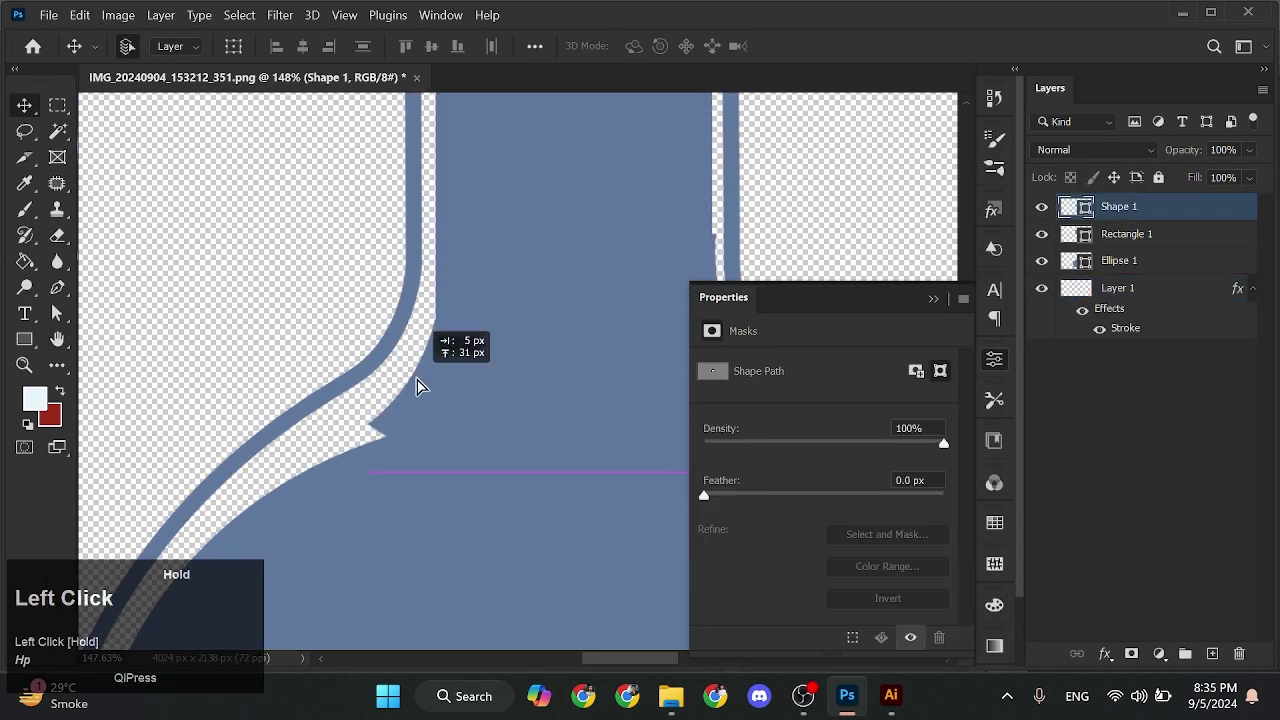
# Reshape the body ellipse to follow the flask outline by raising its top anchor and adjusting its left and lower curves
pyautogui.rightClick(58, 289)
pyautogui.click(178, 343)
pyautogui.scroll(2, 509, 371)
pyautogui.click(487, 535)
pyautogui.scroll(-4, 487, 537)
pyautogui.press('a')
pyautogui.click(405, 274)
pyautogui.hotkey('shift', 'Up')
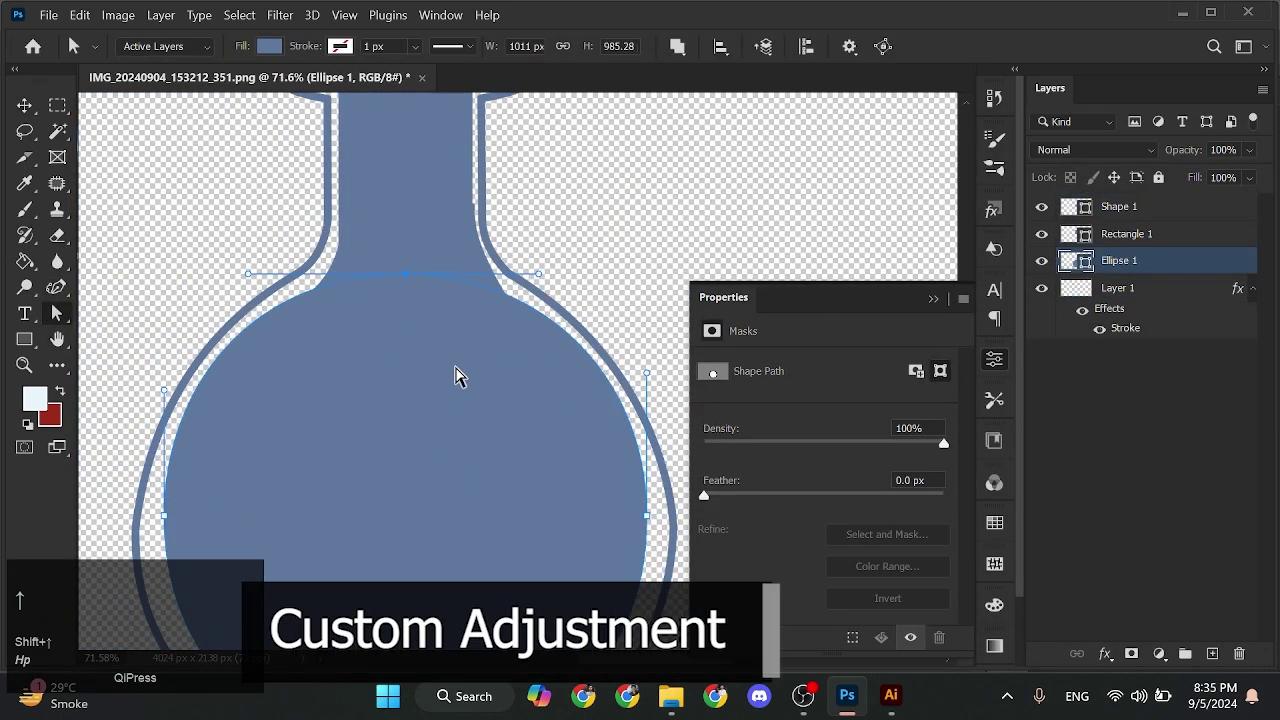
pyautogui.scroll(-3, 455, 376)
pyautogui.moveTo(163, 390); pyautogui.dragTo(158, 415)
pyautogui.scroll(-2, 420, 597)
pyautogui.moveTo(420, 597); pyautogui.dragTo(318, 547)
# Refine the anchors on the connecting shape's right curve to smooth its transition into the body
pyautogui.scroll(5, 380, 331)
pyautogui.click(614, 480)
pyautogui.scroll(6, 604, 462)
pyautogui.click(571, 374)
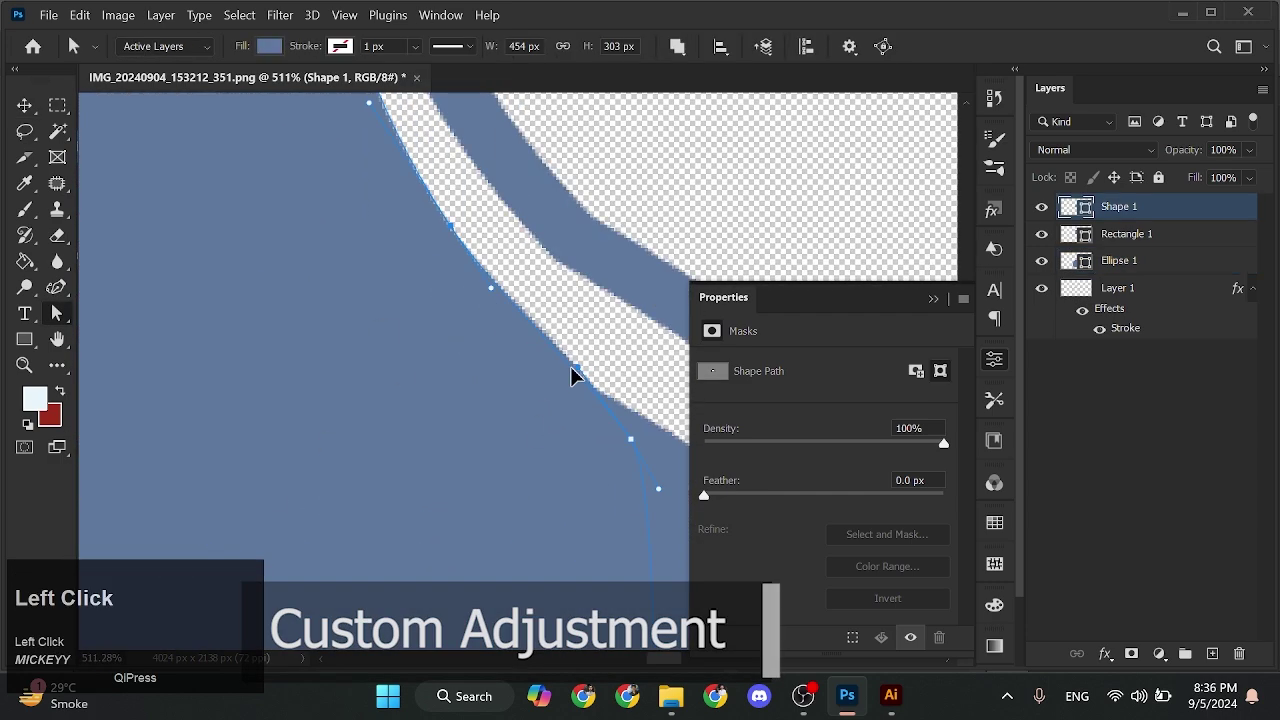
pyautogui.scroll(-4, 571, 374)
# Add anchors on the connecting shape's left side and adjust them to line up with the neck's edge
pyautogui.click(340, 374)
pyautogui.scroll(-3, 358, 334)
pyautogui.scroll(3, 358, 334)
pyautogui.press('p')
pyautogui.click(296, 328)
pyautogui.click(298, 220)
pyautogui.press('a')
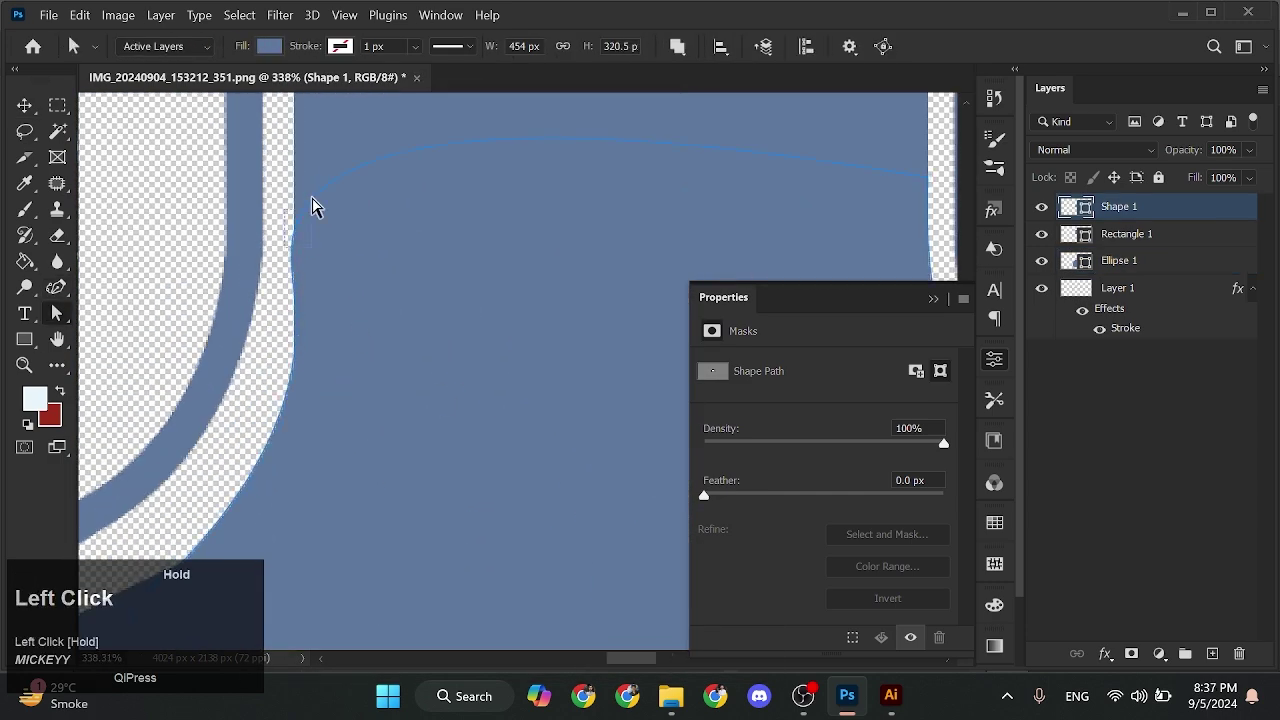
pyautogui.scroll(-3, 335, 414)
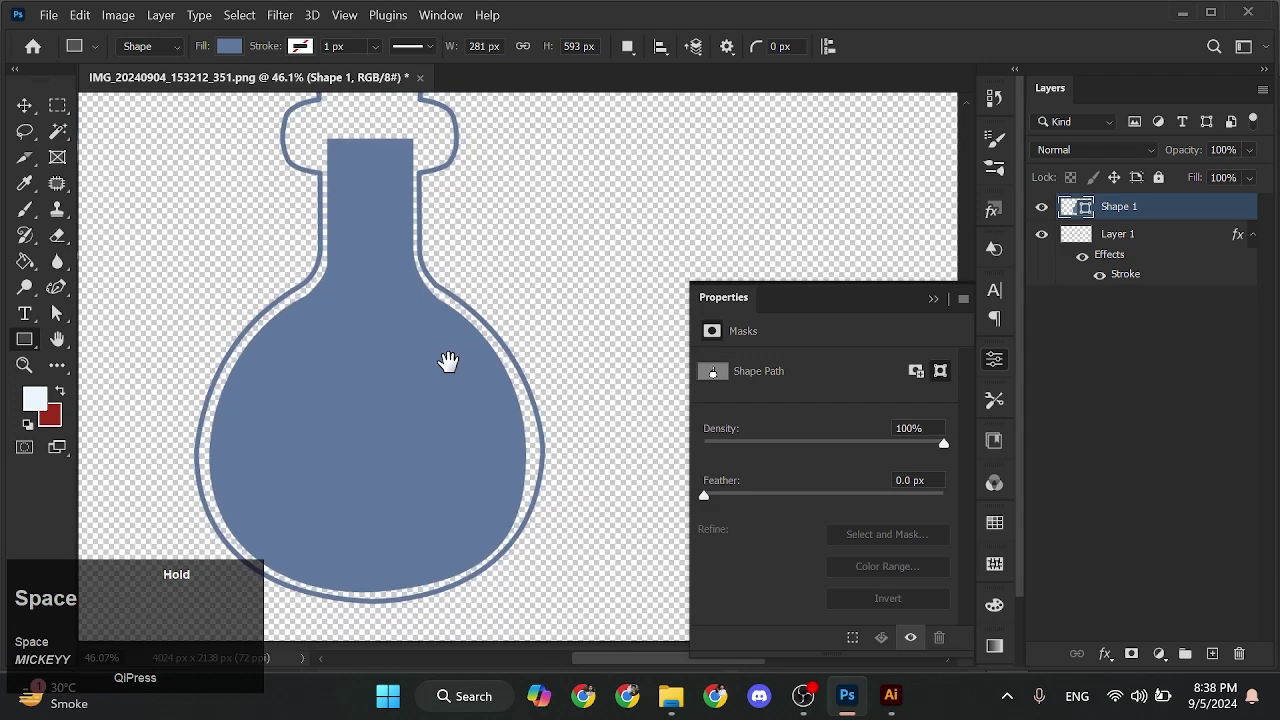
pyautogui.scroll(2, 366, 371)
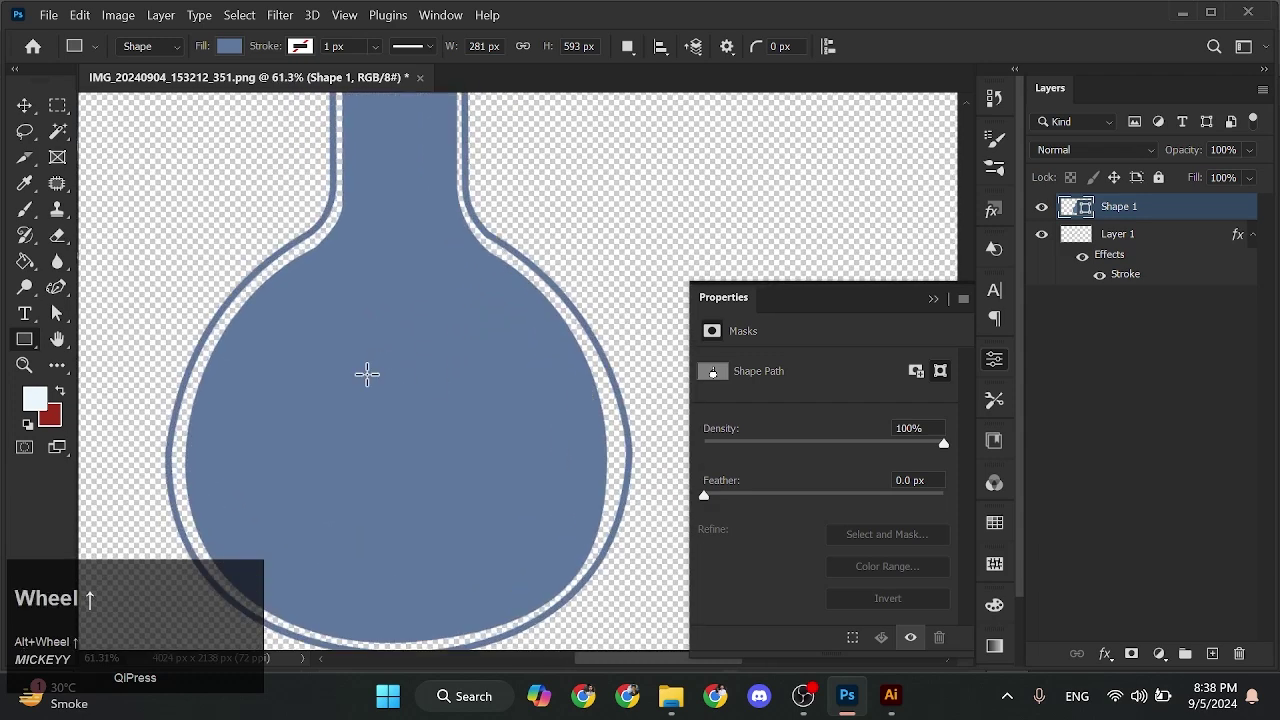
pyautogui.hotkey('ctrl', 'z')
pyautogui.moveTo(494, 287); pyautogui.dragTo(233, 337)
# Draw a flat ellipse about 819 by 195 px across the upper flask body as the liquid surface
pyautogui.rightClick(24, 339)
pyautogui.click(90, 357)
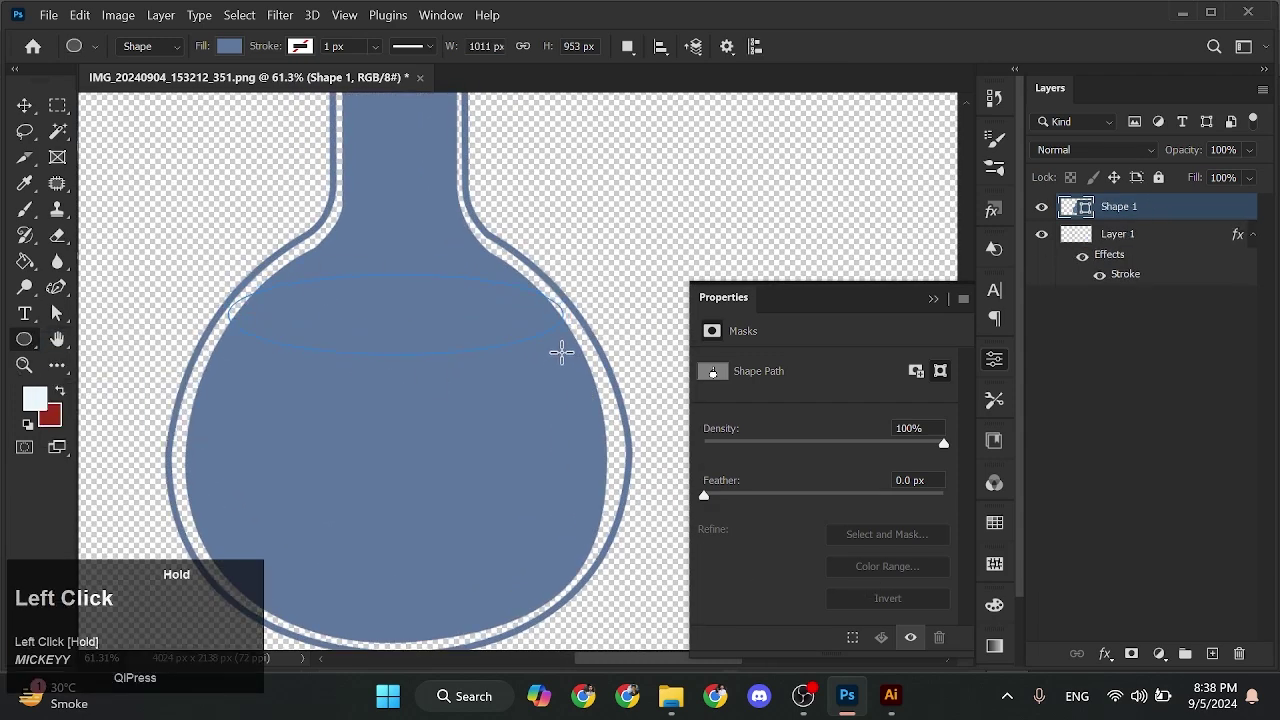
pyautogui.moveTo(561, 351); pyautogui.dragTo(562, 353)
pyautogui.hotkey('shift', 'Up')
pyautogui.click(763, 507)
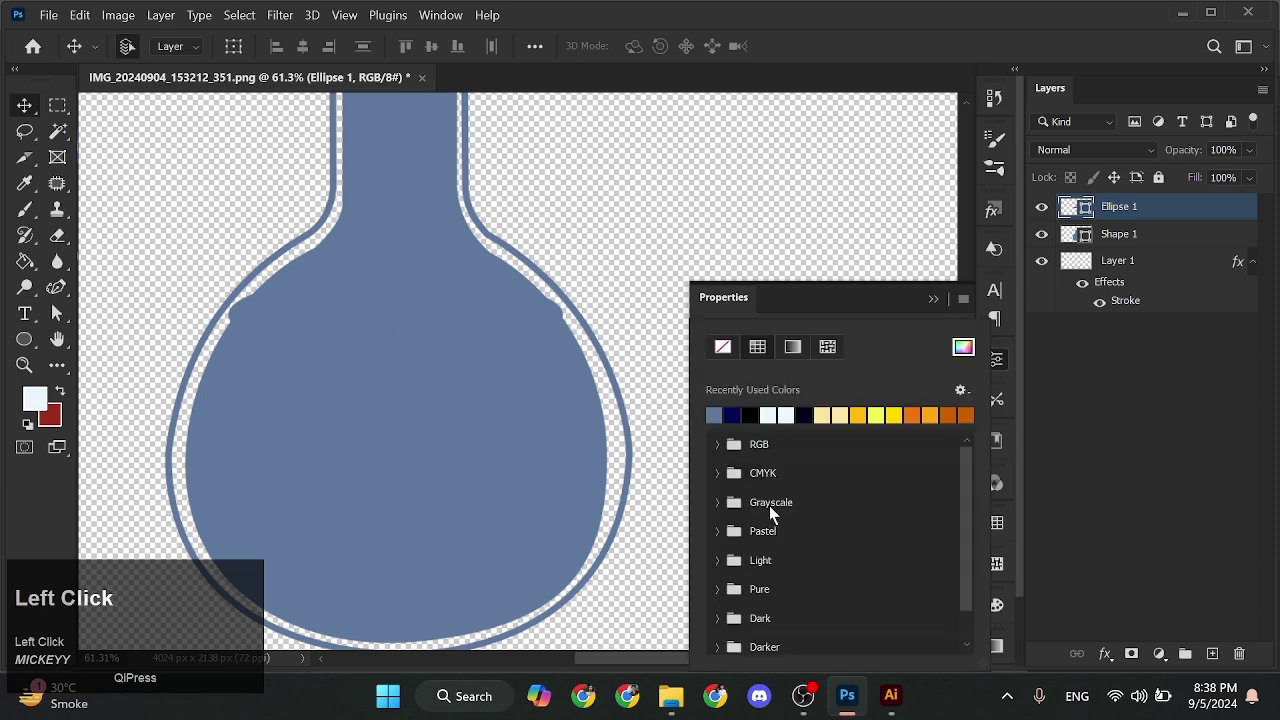
pyautogui.doubleClick(1083, 208)
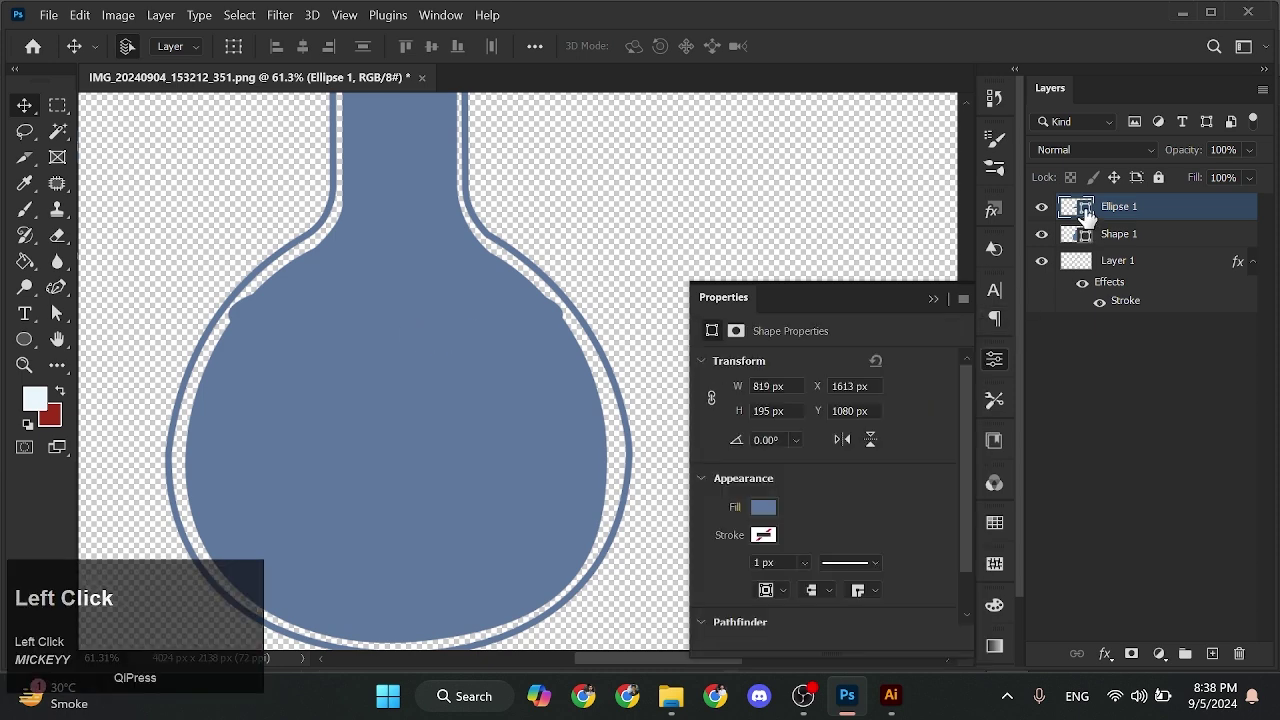
pyautogui.click(1203, 245)
pyautogui.click(995, 356)
# Add a gradient overlay to the liquid surface ellipse and set the gradient's end stop to #bf323b
pyautogui.rightClick(1137, 208)
pyautogui.click(978, 33)
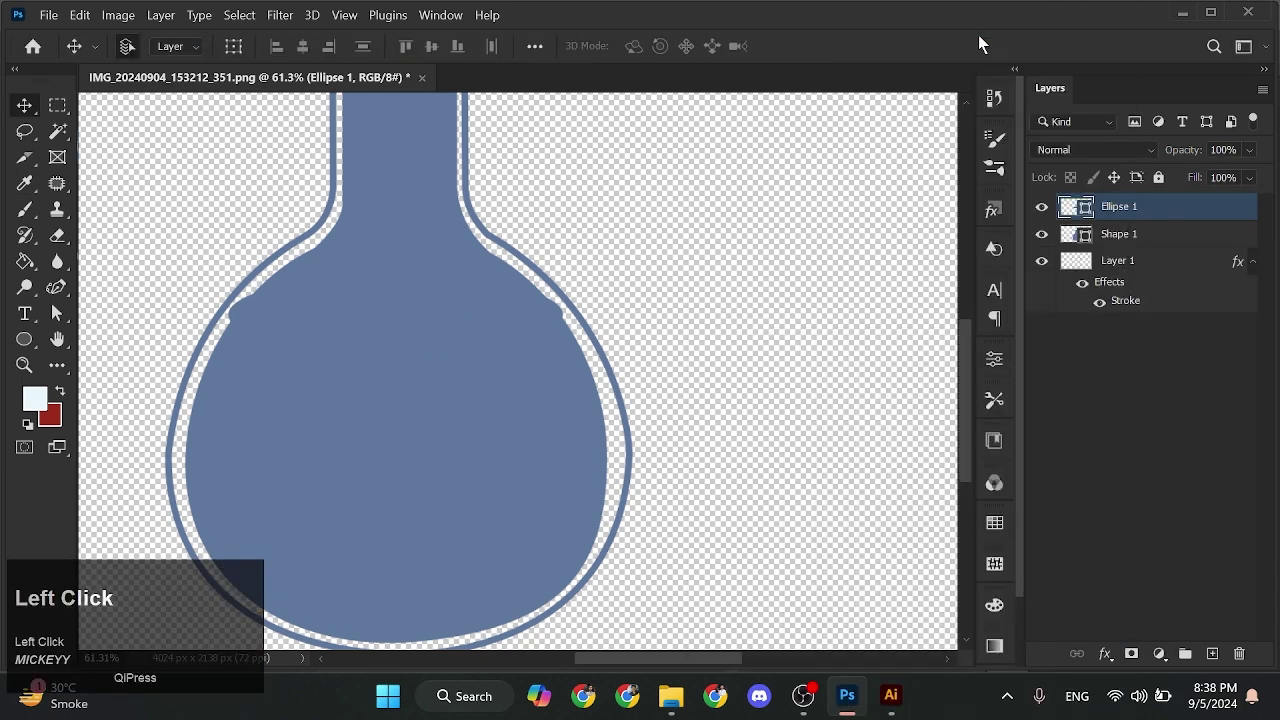
pyautogui.moveTo(401, 338); pyautogui.dragTo(323, 338)
pyautogui.click(531, 437)
pyautogui.click(902, 260)
pyautogui.click(809, 223)
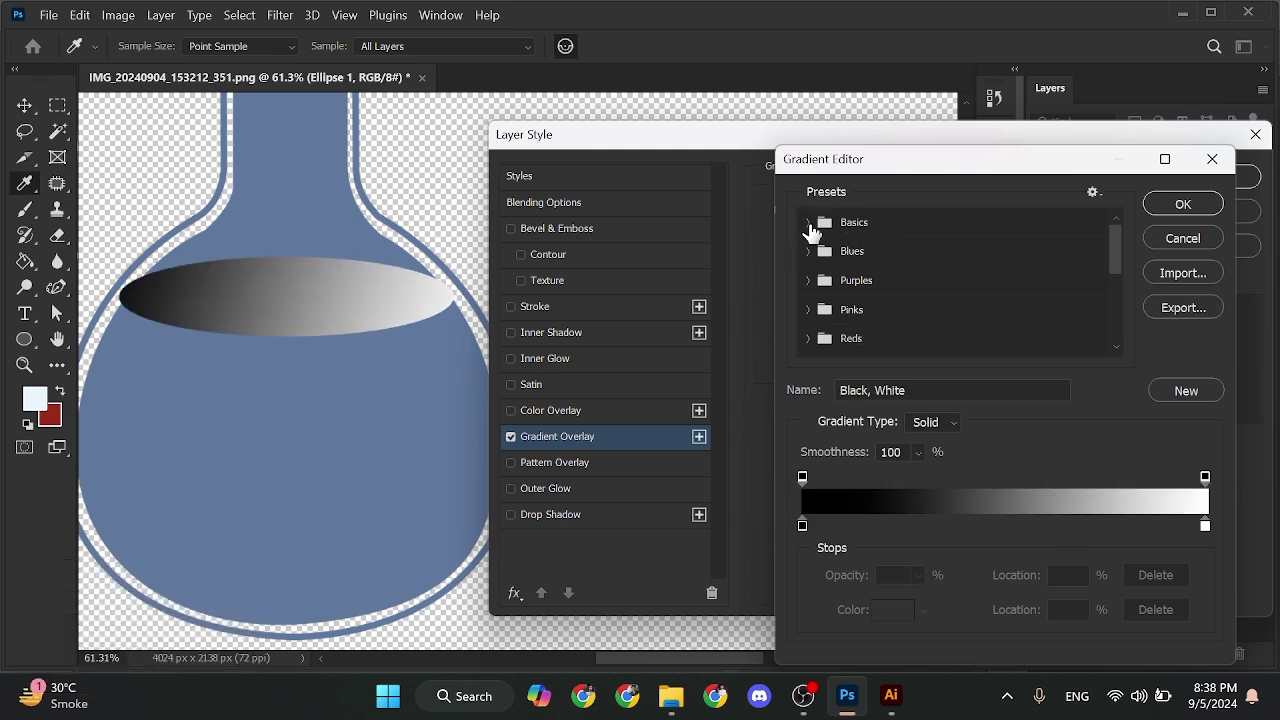
pyautogui.click(1205, 525)
pyautogui.click(893, 609)
pyautogui.write('bf323b')
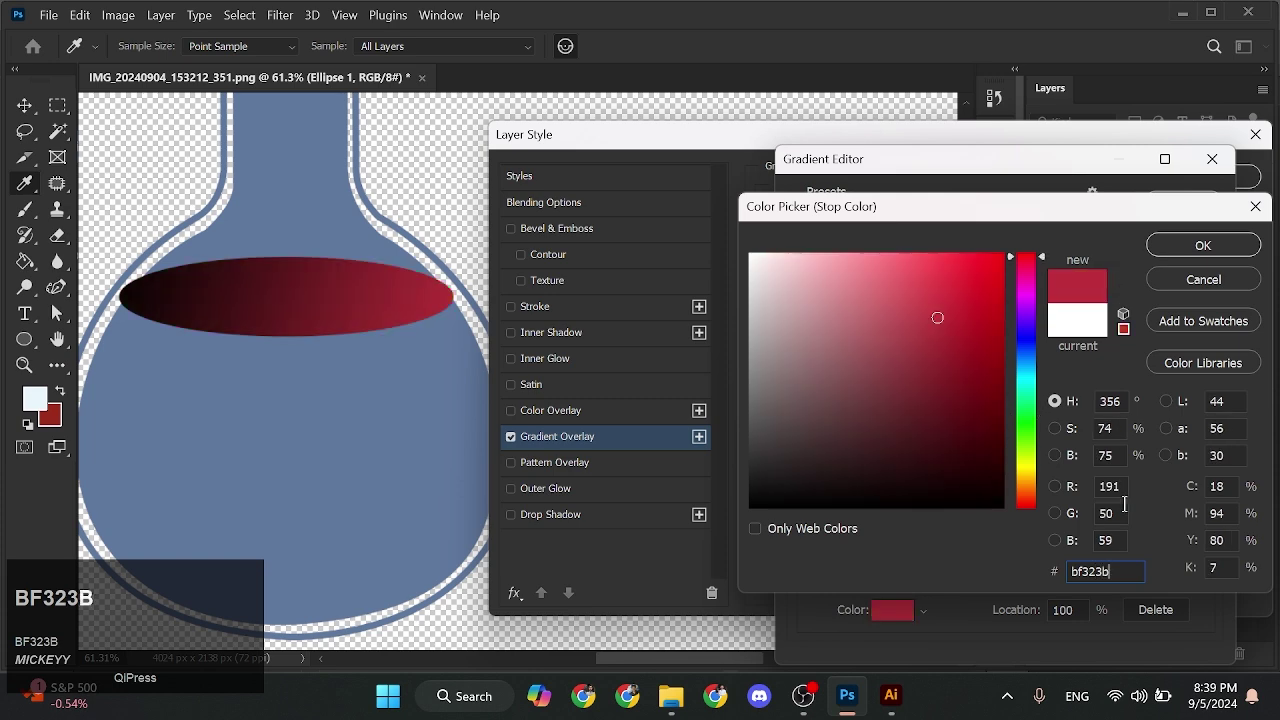
pyautogui.click(1203, 245)
# Set the gradient's start stop to #c37475, apply the overlay, and clip the surface ellipse to the flask shape
pyautogui.click(890, 611)
pyautogui.write('c37475')
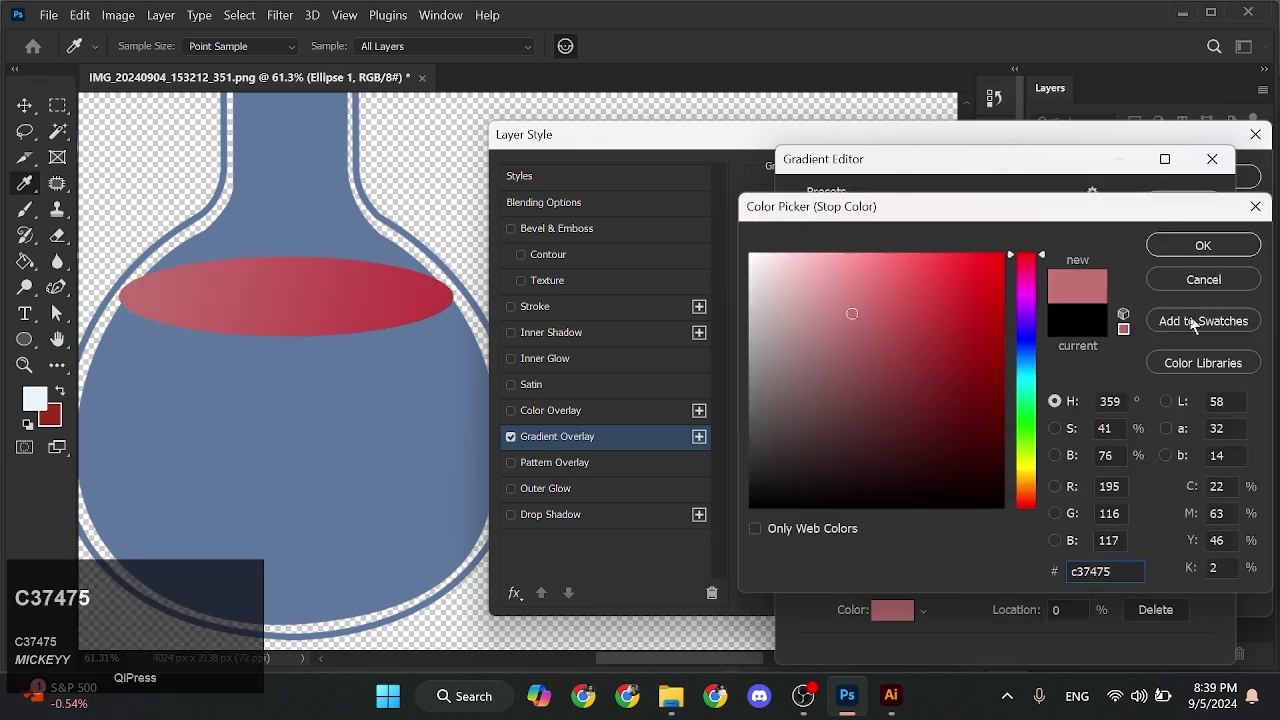
pyautogui.click(1203, 245)
pyautogui.click(1190, 191)
pyautogui.click(1194, 177)
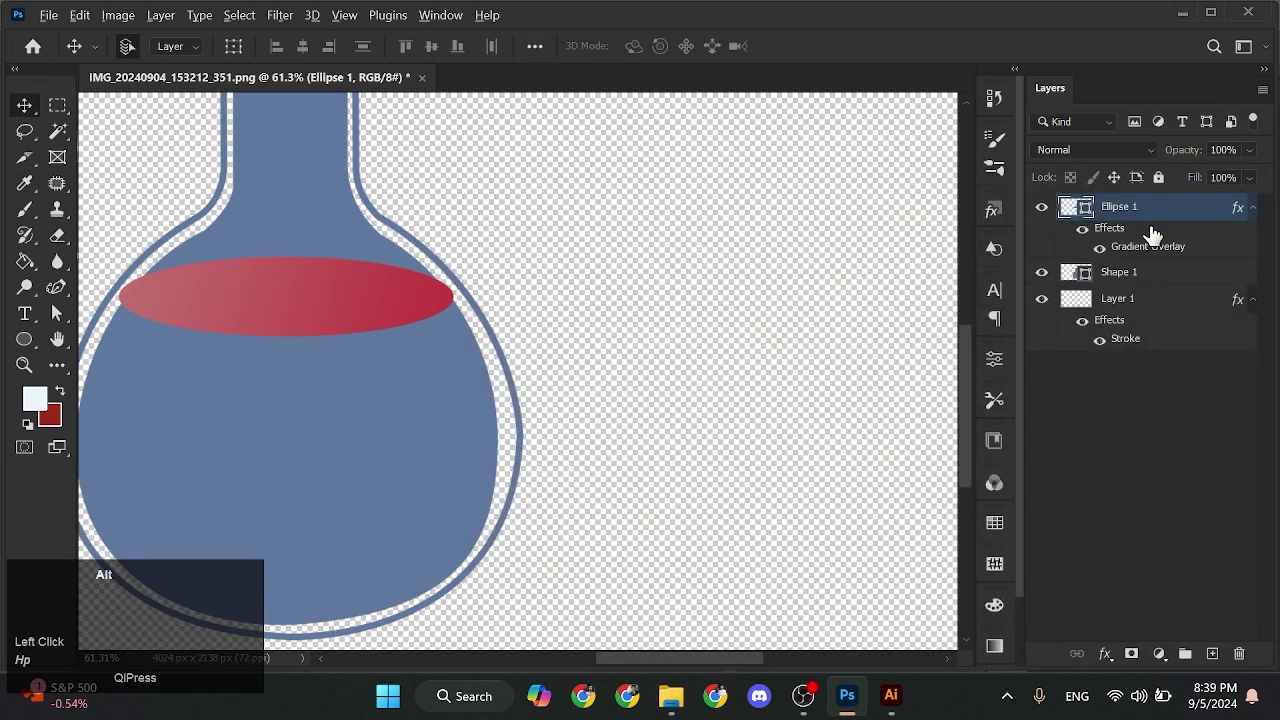
pyautogui.scroll(-1, 580, 402)
pyautogui.moveTo(566, 426); pyautogui.dragTo(692, 314)
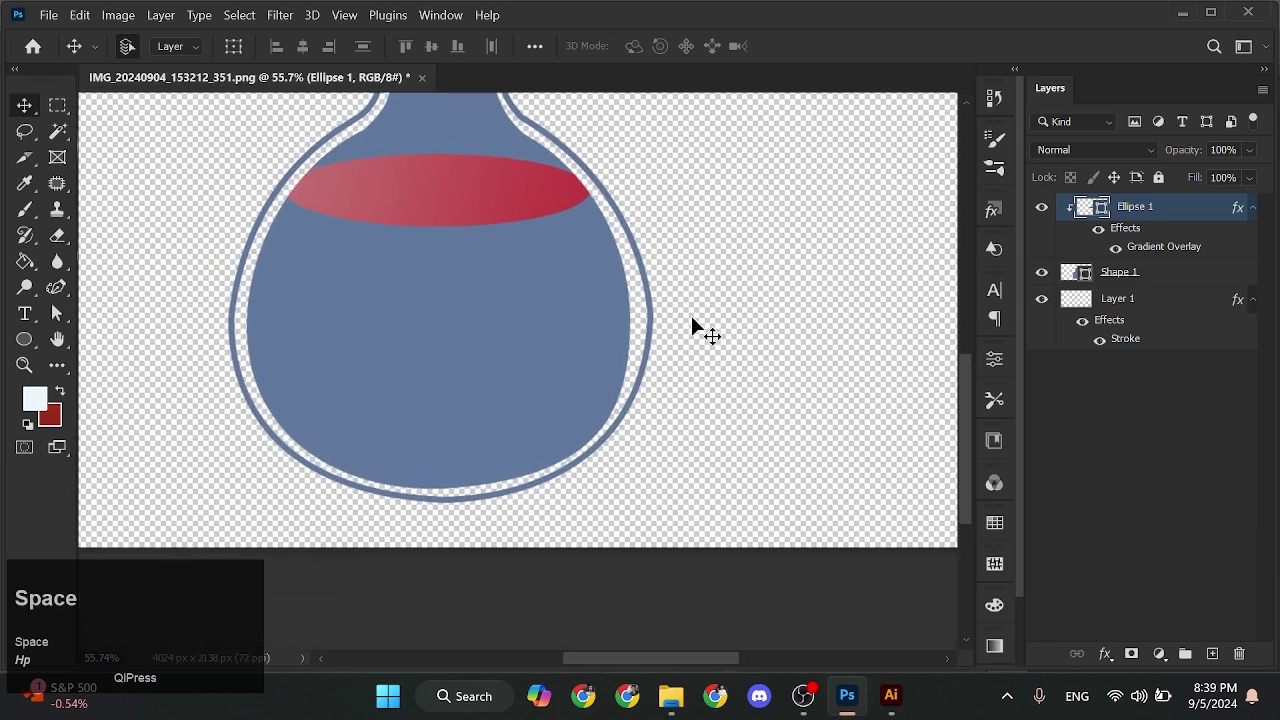
# Draw a second ellipse over the flask body, remove its fill and narrow it to about 1081 by 904 px
pyautogui.scroll(1, 690, 313)
pyautogui.press('u')
pyautogui.moveTo(224, 244); pyautogui.dragTo(512, 462)
pyautogui.moveTo(641, 482); pyautogui.dragTo(696, 572)
pyautogui.click(763, 507)
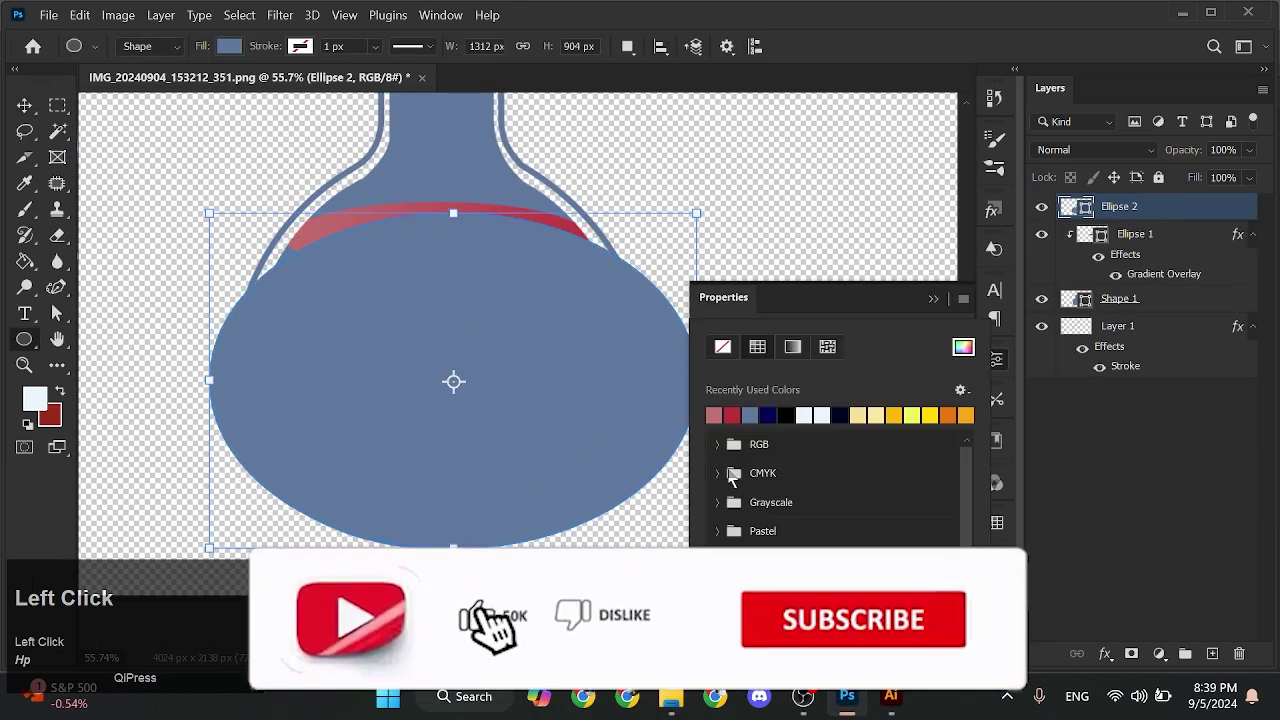
pyautogui.click(720, 343)
pyautogui.scroll(2, 592, 349)
pyautogui.moveTo(871, 352); pyautogui.dragTo(812, 343)
# Lengthen both handles of the second ellipse's top anchor to flatten and widen its upper curve
pyautogui.press('a')
pyautogui.scroll(2, 585, 270)
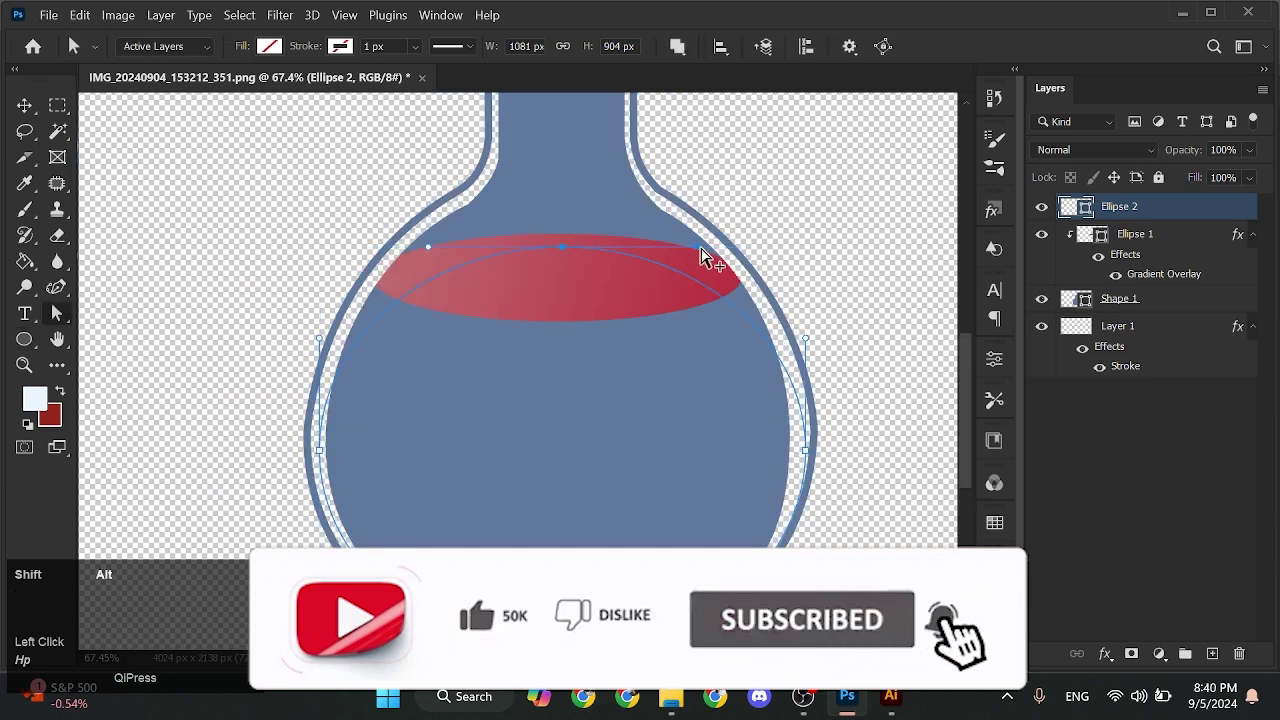
pyautogui.moveTo(700, 247); pyautogui.dragTo(823, 247)
pyautogui.click(639, 285)
pyautogui.moveTo(428, 247); pyautogui.dragTo(310, 247)
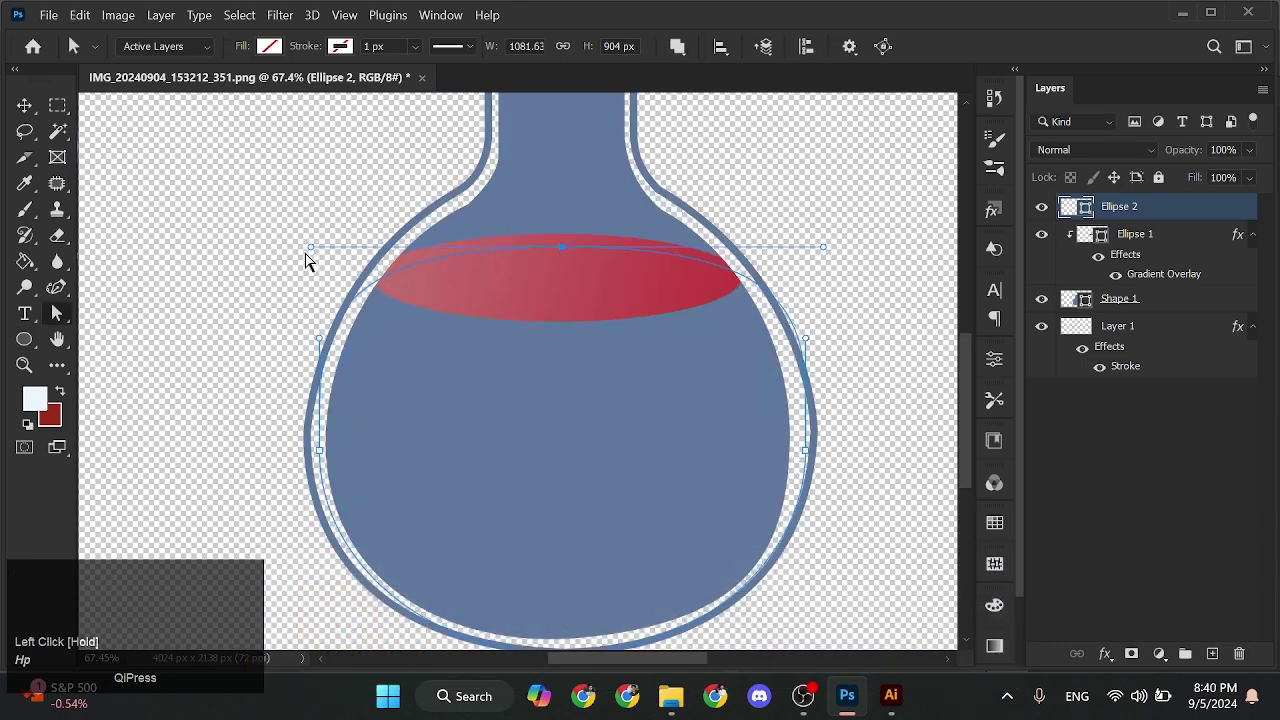
# Fill the second ellipse with pale blue and place its layer below the surface ellipse, clipped to the flask shape
pyautogui.click(270, 47)
pyautogui.click(258, 151)
pyautogui.press('v')
pyautogui.moveTo(1160, 207); pyautogui.dragTo(1162, 286)
pyautogui.scroll(-3, 773, 352)
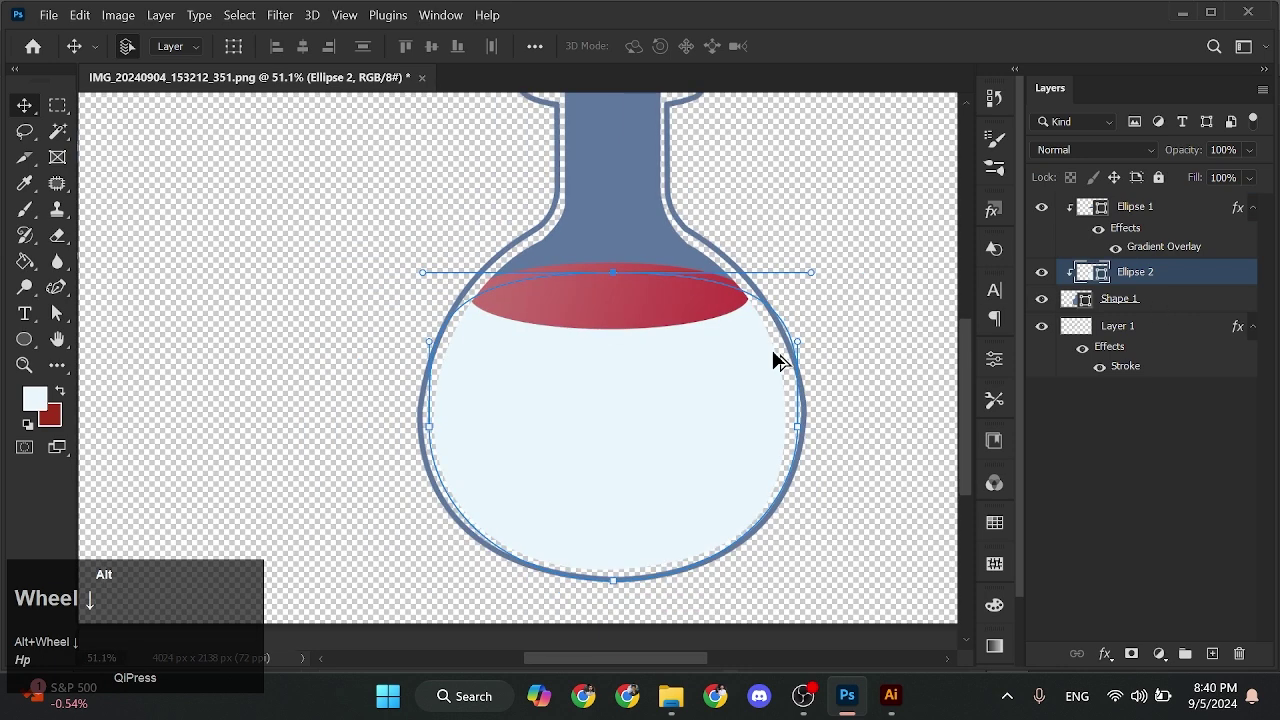
# Add a gradient overlay to the body liquid ellipse with its start at the right side, and set the start stop to #522226
pyautogui.rightClick(1138, 278)
pyautogui.click(1000, 30)
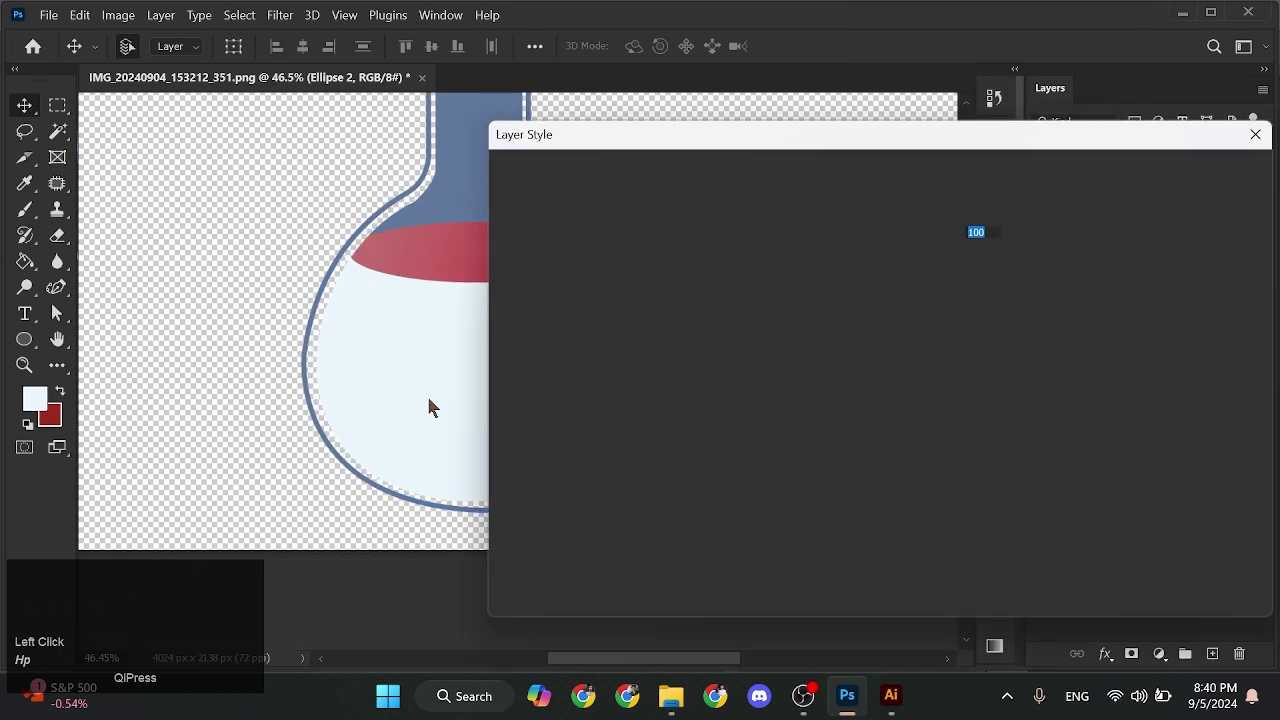
pyautogui.press('space')
pyautogui.moveTo(429, 400); pyautogui.dragTo(243, 420)
pyautogui.click(557, 436)
pyautogui.moveTo(851, 314); pyautogui.dragTo(863, 284)
pyautogui.click(868, 258)
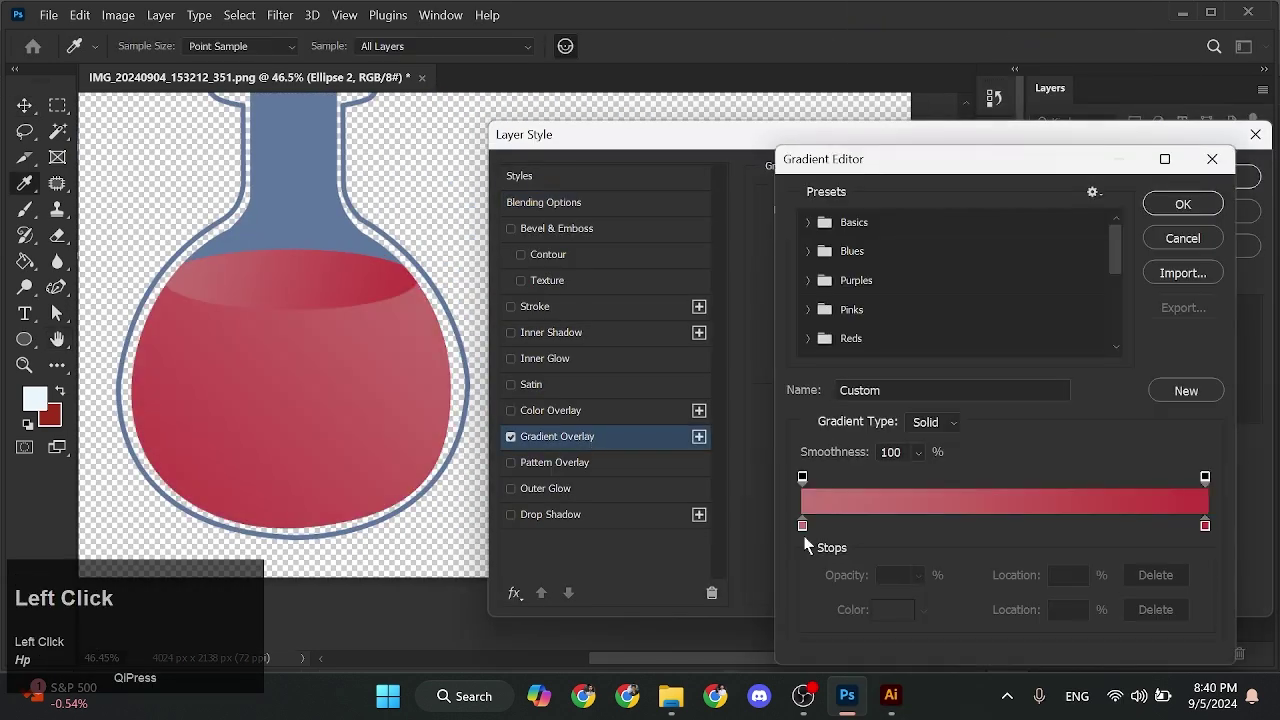
pyautogui.click(877, 617)
pyautogui.write('522226')
pyautogui.click(1200, 243)
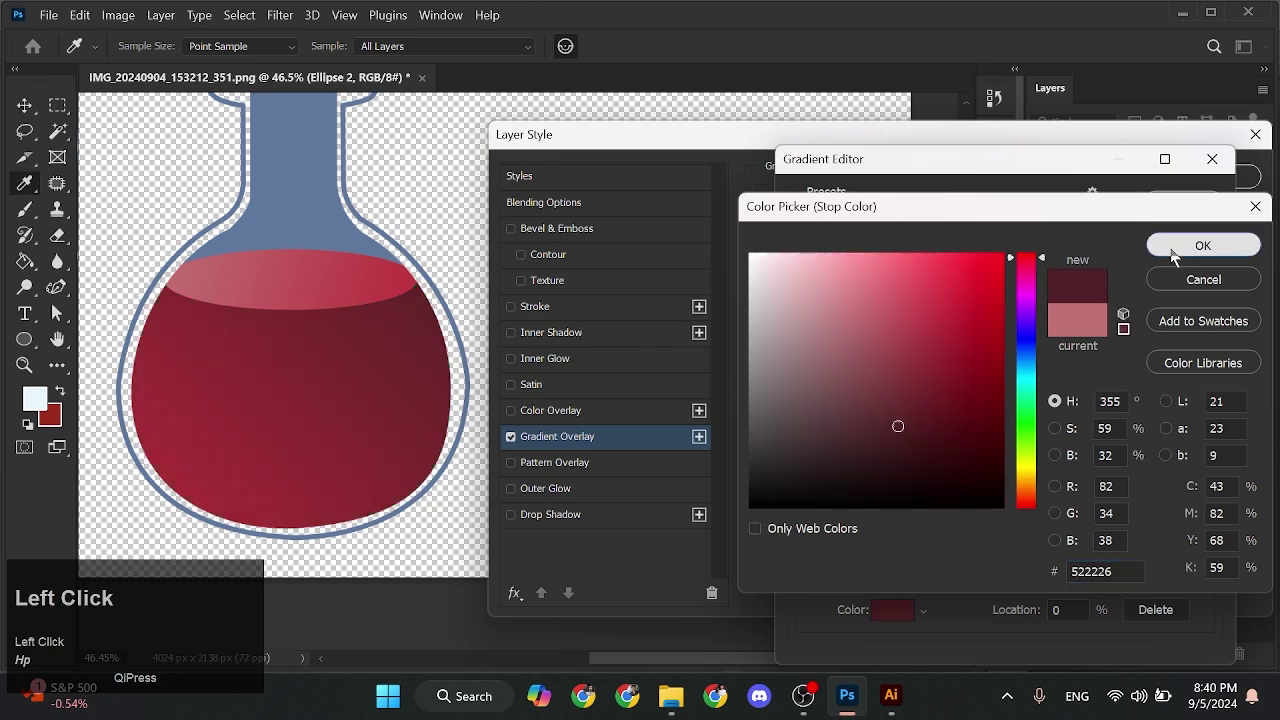
# Set the body liquid gradient's end stop to #832a24
pyautogui.click(1205, 527)
pyautogui.click(890, 610)
pyautogui.write('832a2')
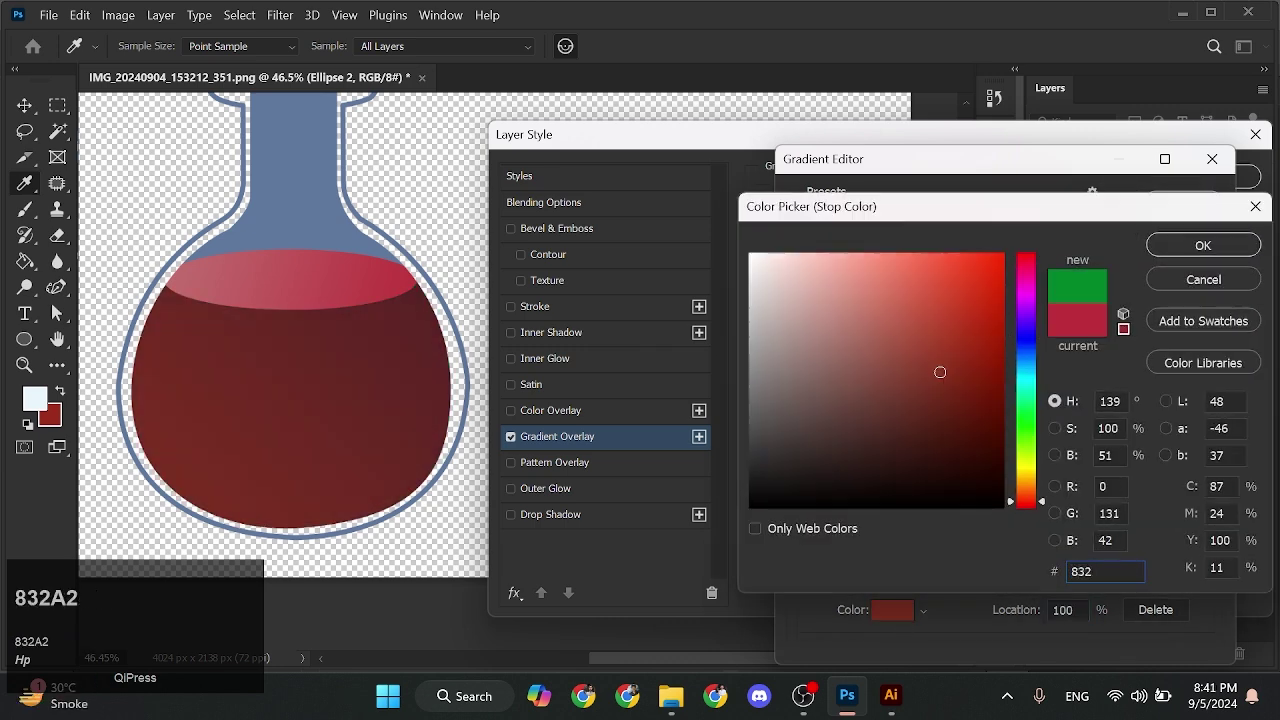
pyautogui.write('4')
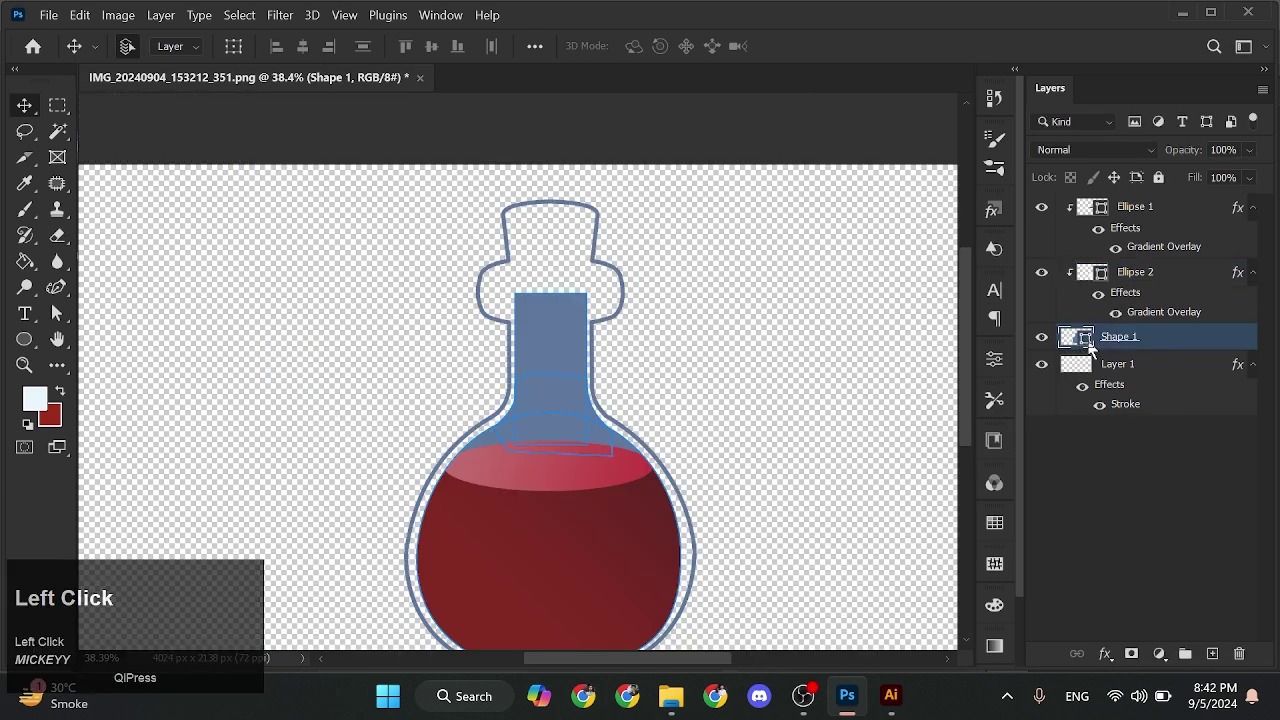
# Draw a dark navy rectangle about 1821 by 2394 px around the flask and send its layer to the bottom
pyautogui.moveTo(285, 189); pyautogui.dragTo(556, 545)
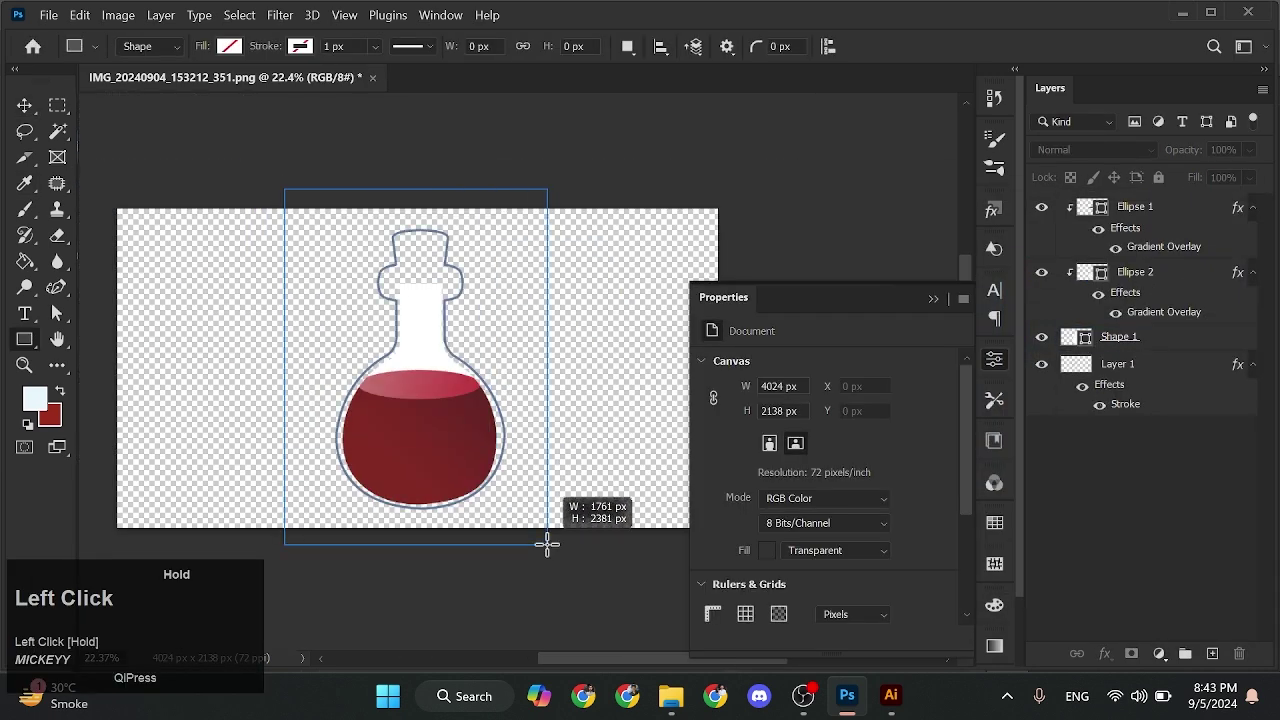
pyautogui.click(759, 510)
pyautogui.click(842, 415)
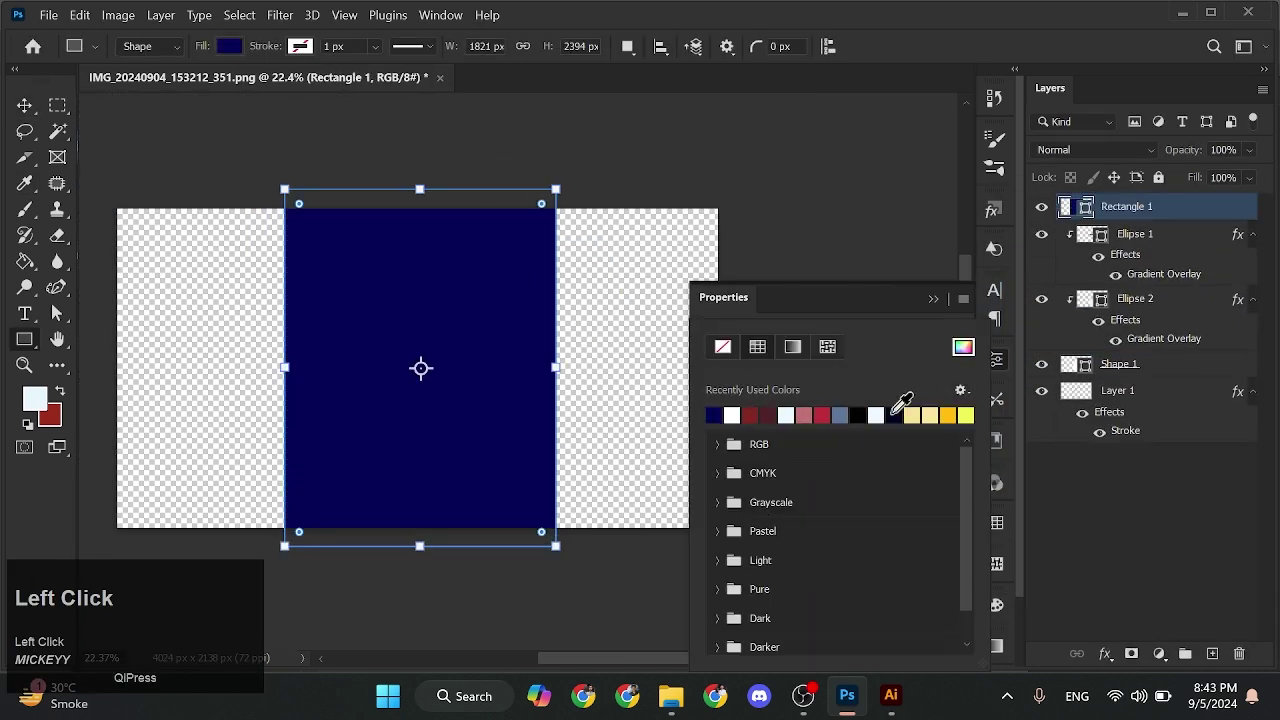
pyautogui.click(857, 415)
pyautogui.click(24, 105)
pyautogui.moveTo(1142, 208); pyautogui.dragTo(1142, 440)
pyautogui.click(933, 299)
# Crop the canvas closely around the navy rectangle to about 1858 by 2406 px
pyautogui.press('c')
pyautogui.moveTo(717, 372); pyautogui.dragTo(559, 385)
pyautogui.moveTo(429, 207); pyautogui.dragTo(424, 186)
pyautogui.click(897, 47)
pyautogui.press('v')
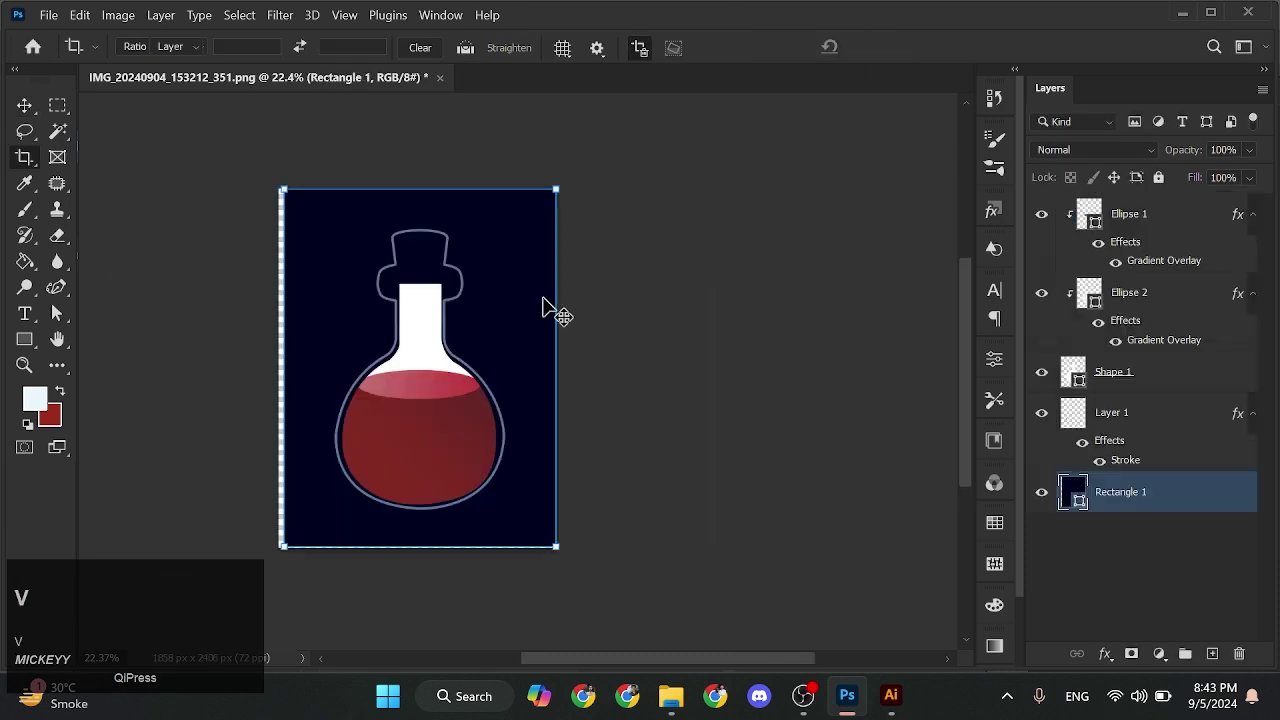
# Enlarge the navy rectangle on its sides and lower edge to cover the whole canvas
pyautogui.scroll(2, 564, 348)
pyautogui.moveTo(564, 348); pyautogui.dragTo(743, 330)
pyautogui.click(743, 330)
pyautogui.click(718, 327)
pyautogui.hotkey('ctrl', 't')
pyautogui.moveTo(406, 355); pyautogui.dragTo(372, 360)
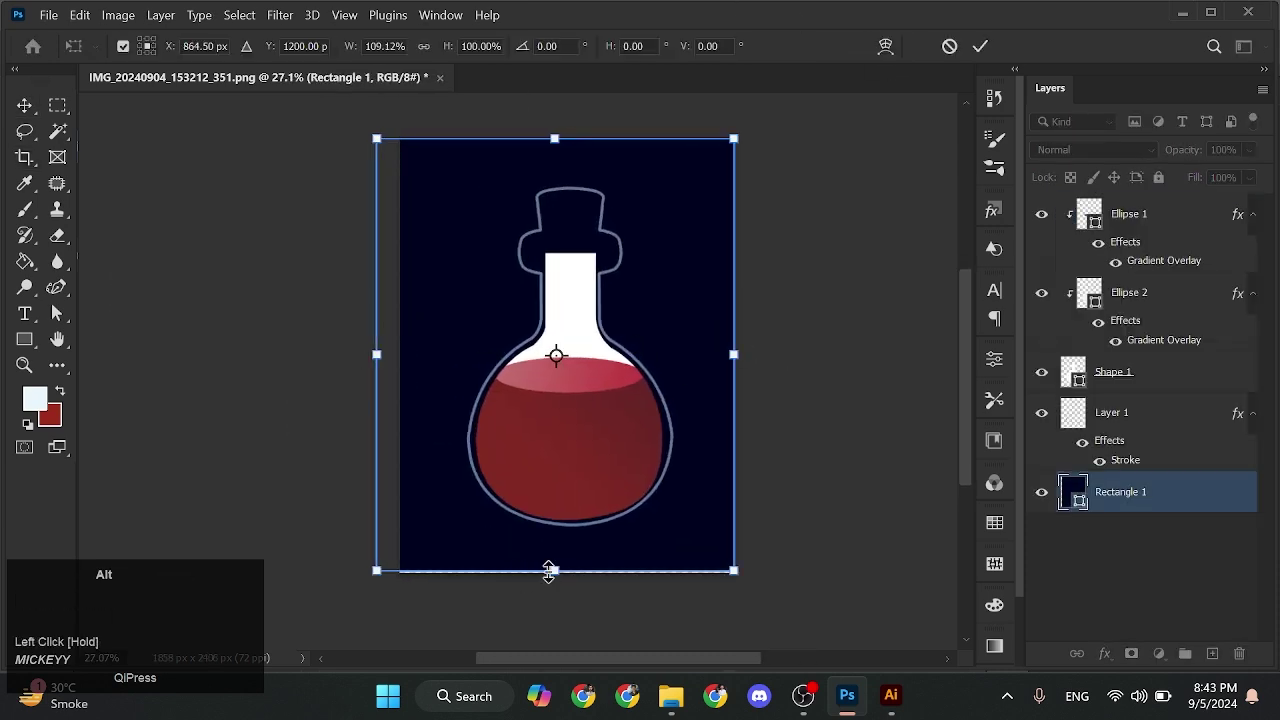
pyautogui.moveTo(551, 571); pyautogui.dragTo(551, 589)
pyautogui.moveTo(735, 356); pyautogui.dragTo(763, 357)
pyautogui.moveTo(763, 357); pyautogui.dragTo(766, 357)
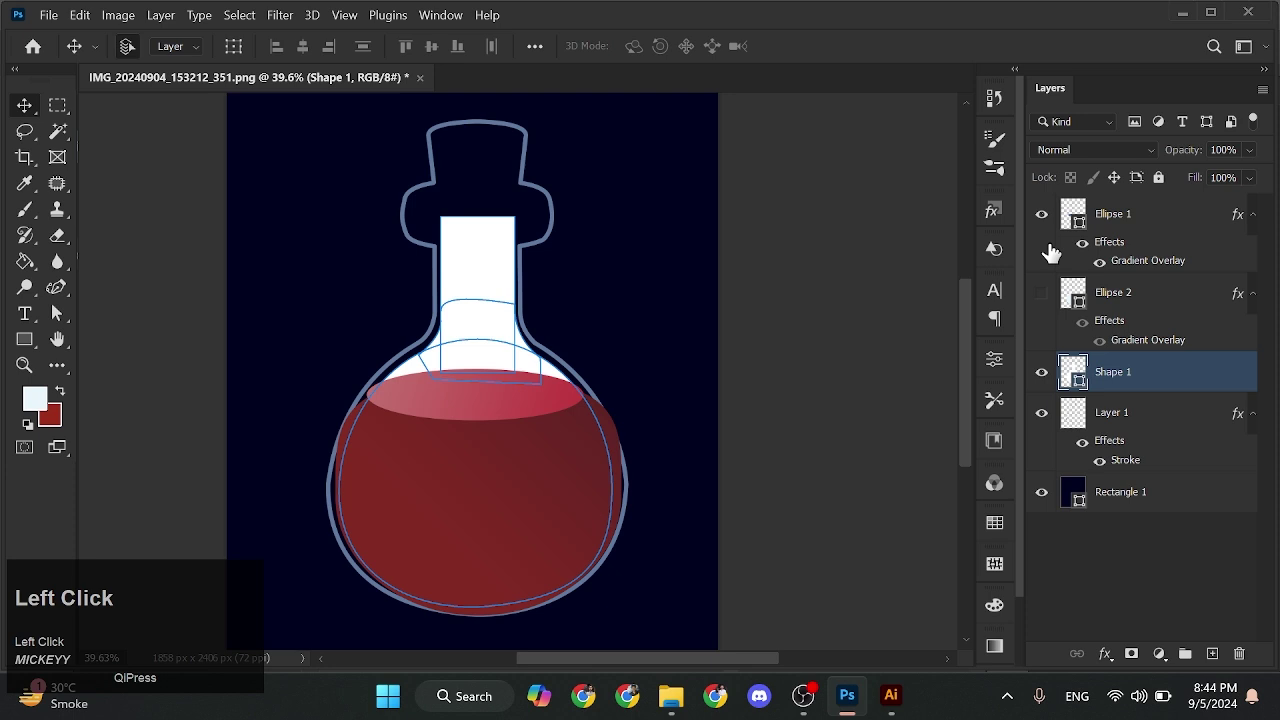
# Hide the liquid surface ellipse and adjust the handle of the flask body curve's top anchor
pyautogui.click(1041, 214)
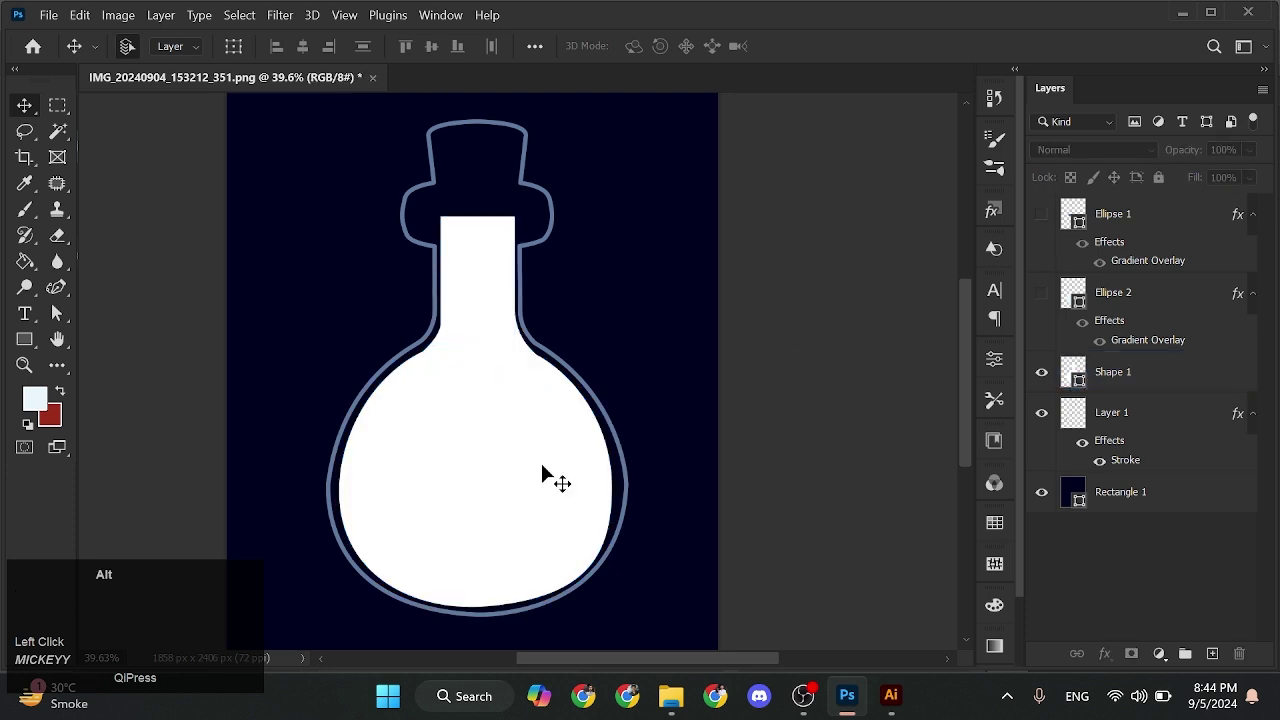
pyautogui.scroll(3, 541, 463)
pyautogui.press('a')
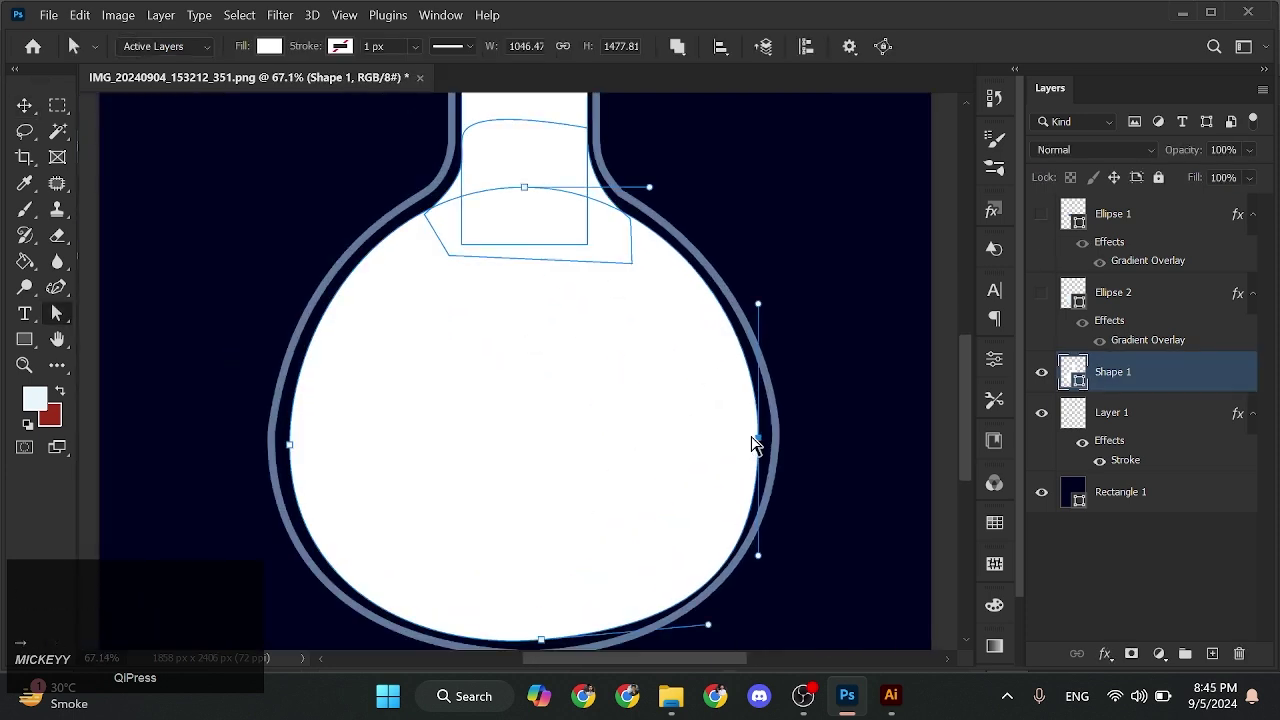
pyautogui.moveTo(649, 188); pyautogui.dragTo(638, 190)
pyautogui.press('v')
pyautogui.click(650, 194)
pyautogui.click(646, 272)
# Try to merge the overlapping components of the flask shape
pyautogui.press('a')
pyautogui.click(720, 46)
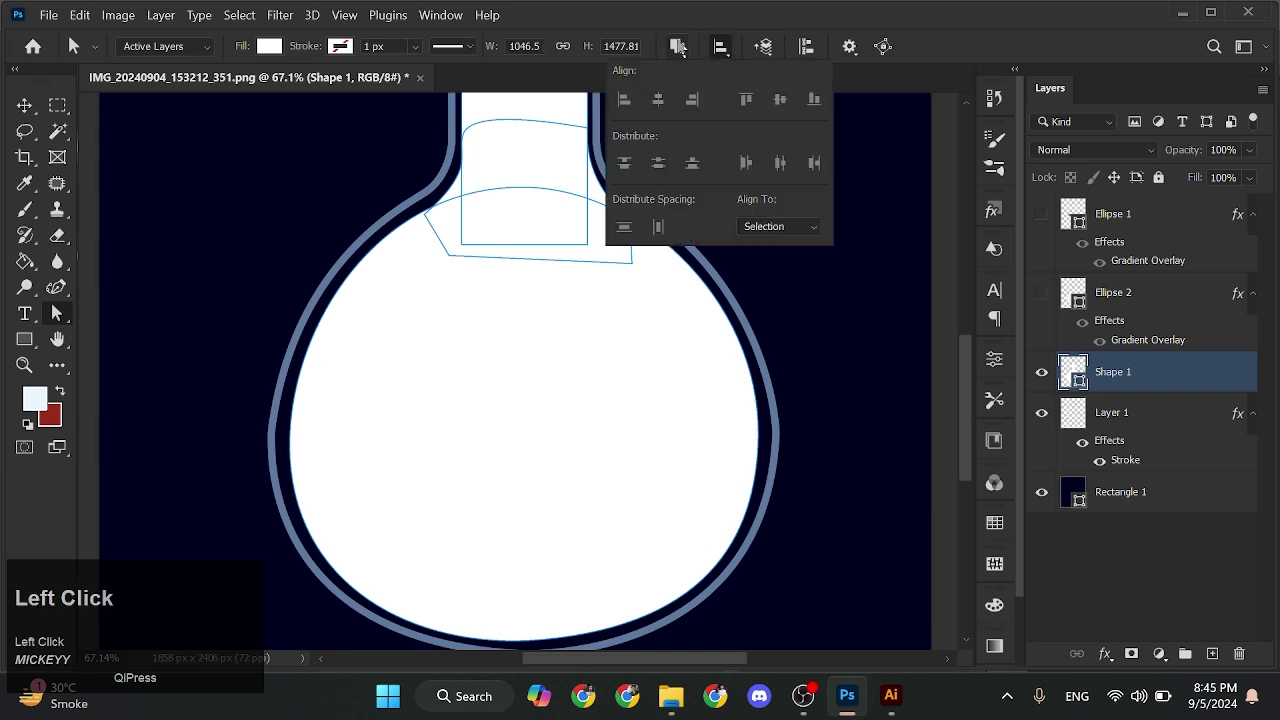
pyautogui.click(678, 47)
pyautogui.click(706, 172)
pyautogui.click(644, 288)
pyautogui.press('v')
pyautogui.click(795, 242)
# Mask the body liquid ellipse with a selection made from the flask shape
pyautogui.scroll(-2, 780, 255)
pyautogui.moveTo(735, 288); pyautogui.dragTo(638, 387)
pyautogui.click(638, 387)
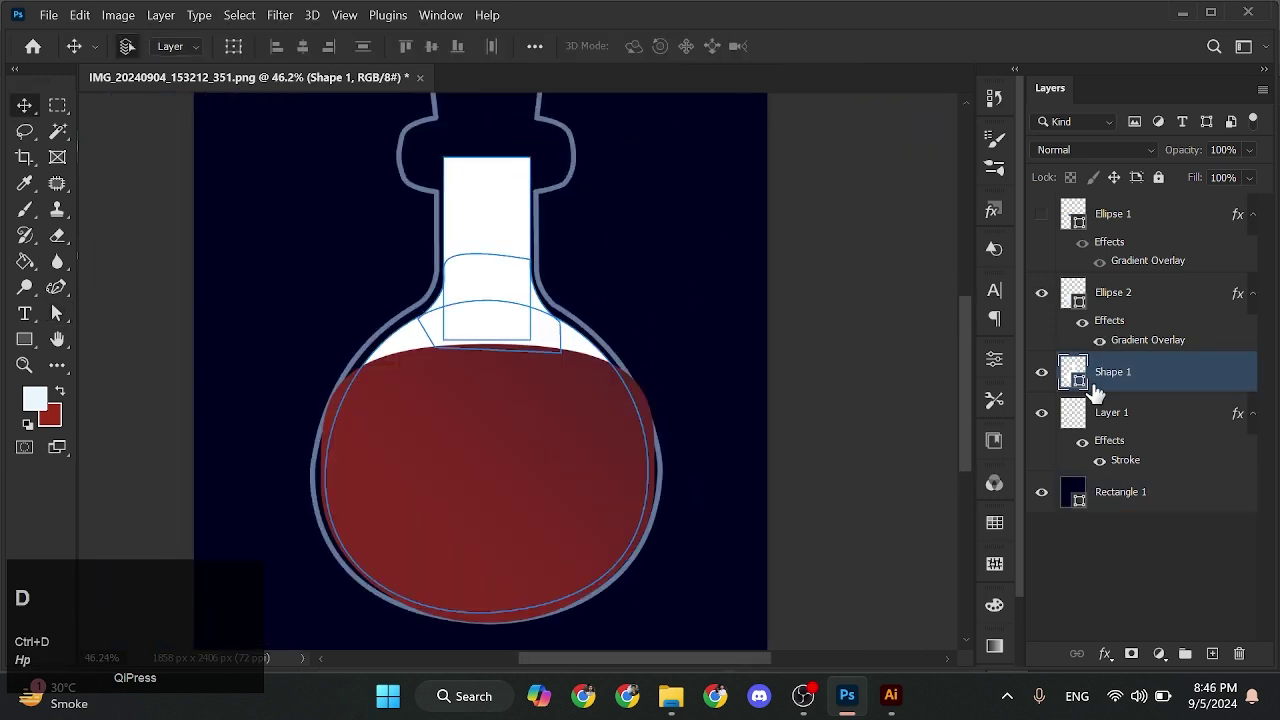
pyautogui.click(1140, 294)
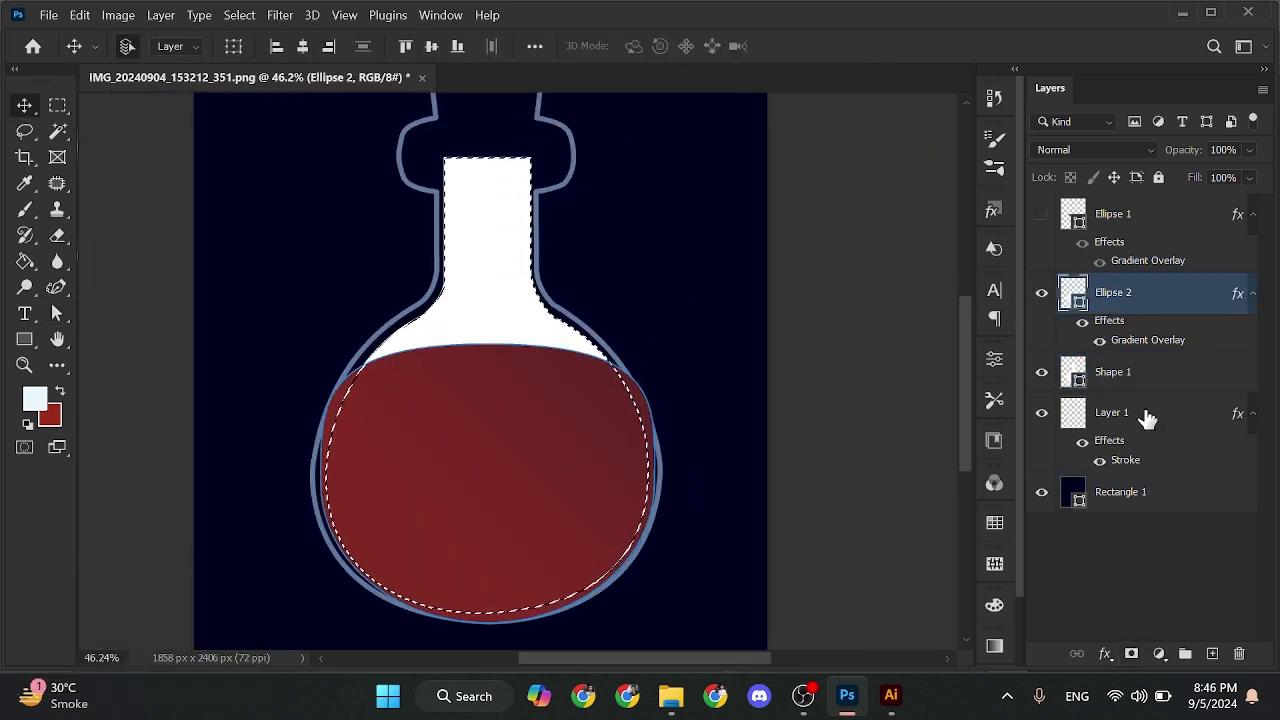
pyautogui.click(1131, 653)
pyautogui.click(772, 411)
pyautogui.scroll(4, 723, 395)
pyautogui.scroll(-6, 571, 428)
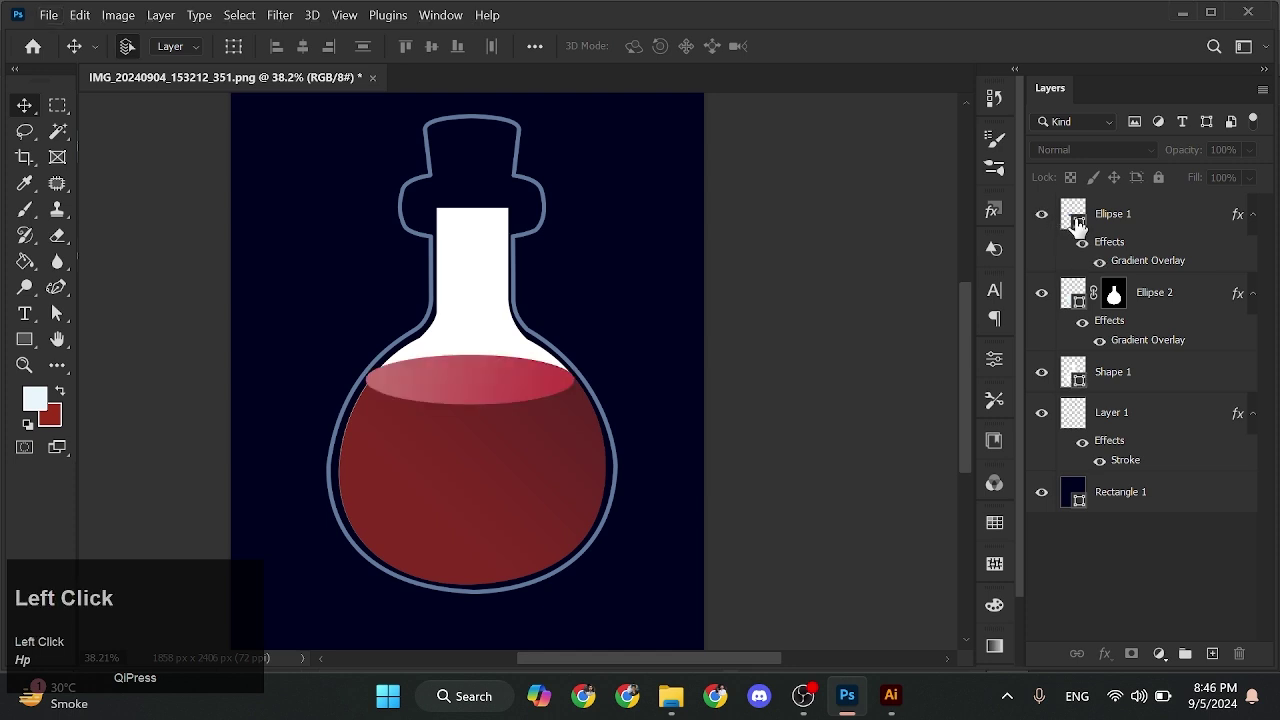
# Mask the liquid surface ellipse with the same flask-shaped selection
pyautogui.keyDown('ctrl'); pyautogui.click(1133, 270); pyautogui.keyUp('ctrl')
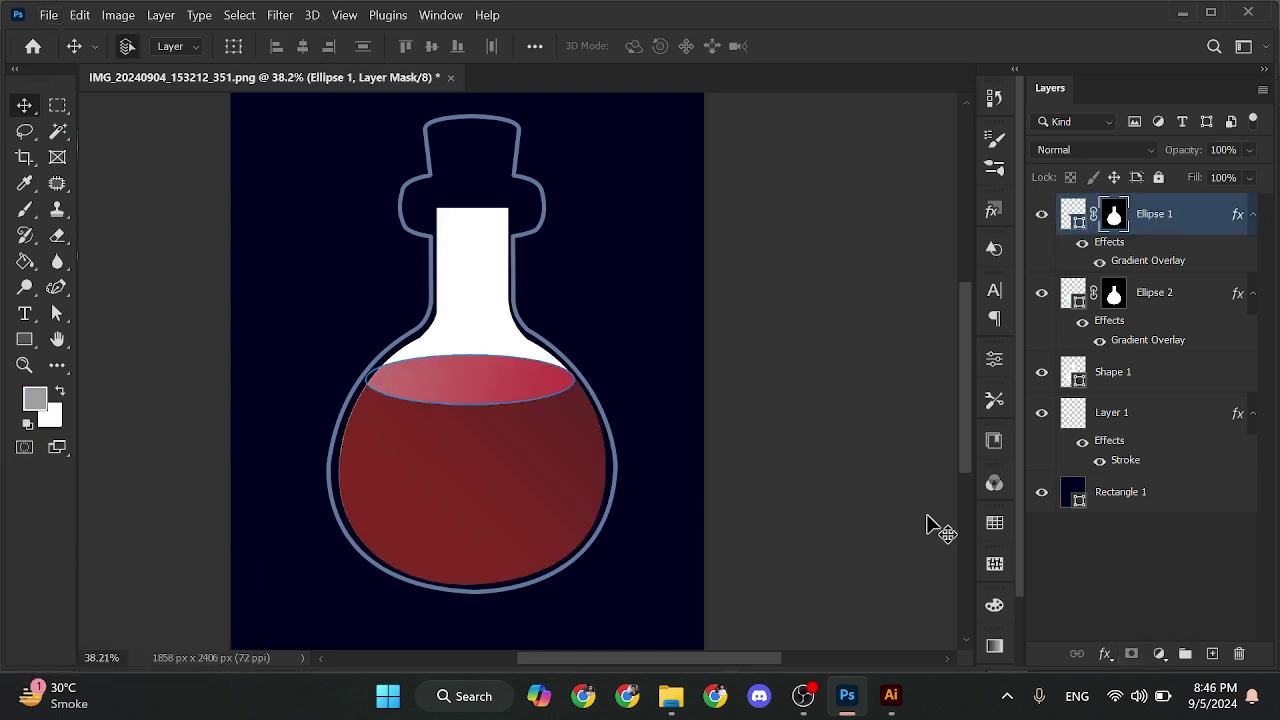
pyautogui.click(816, 510)
pyautogui.scroll(3, 403, 463)
pyautogui.moveTo(403, 463); pyautogui.dragTo(585, 443)
pyautogui.scroll(-4, 631, 497)
# Set the flask shape layer's opacity to 40%
pyautogui.click(1150, 371)
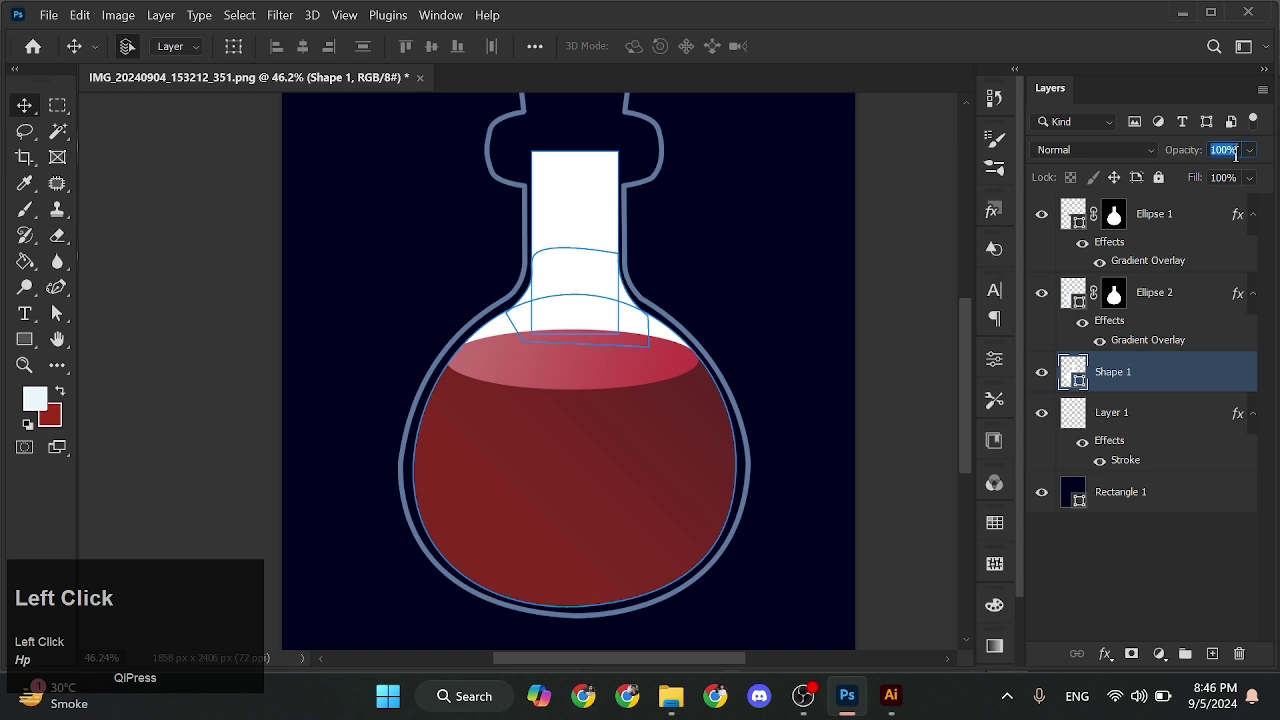
pyautogui.write('40')
pyautogui.press('Return')
pyautogui.click(920, 263)
# Draw the upper edge of a wavy shading band across the liquid with the Pen tool, starting and ending outside the flask
pyautogui.scroll(-2, 911, 271)
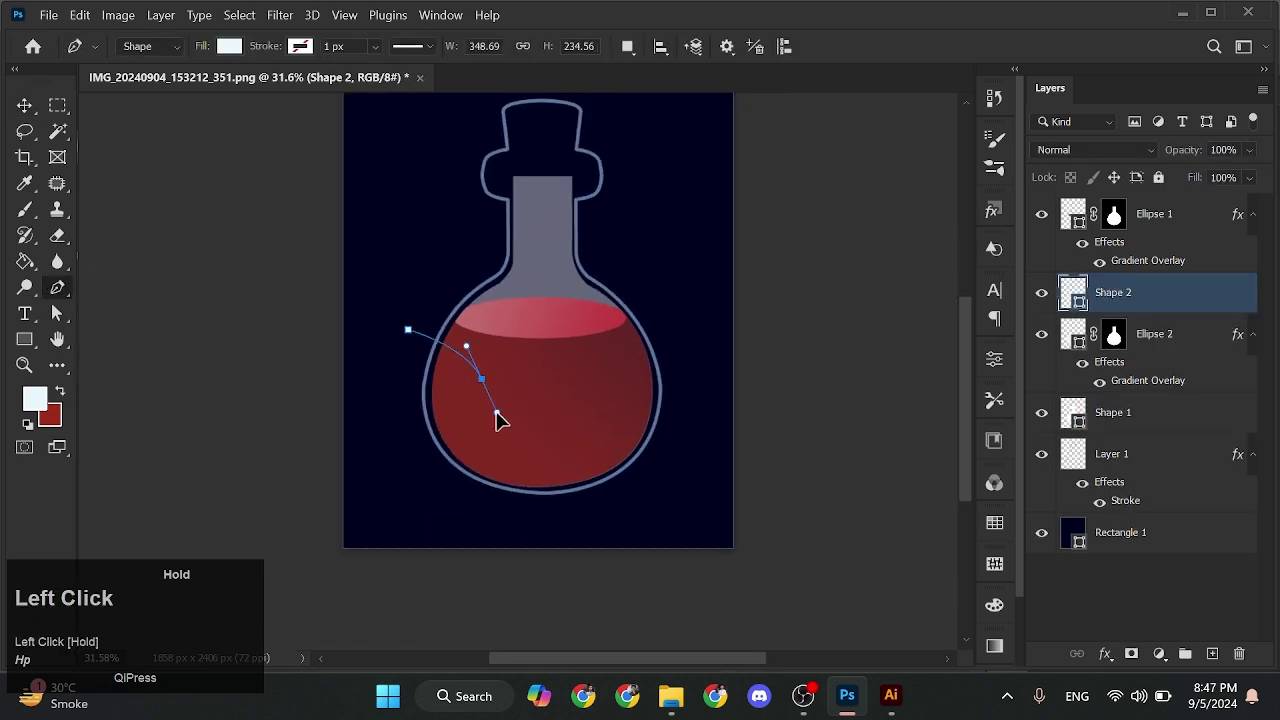
pyautogui.scroll(1, 686, 405)
pyautogui.moveTo(698, 382); pyautogui.dragTo(752, 294)
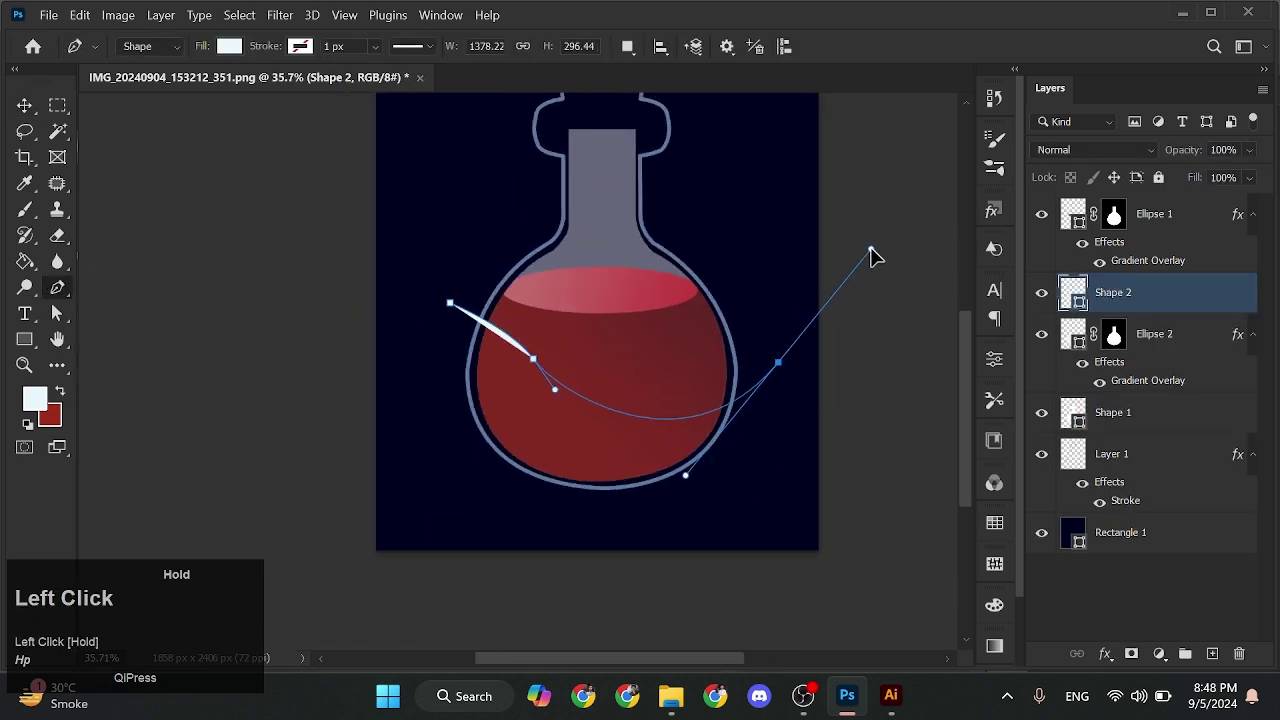
pyautogui.moveTo(873, 250); pyautogui.dragTo(873, 249)
pyautogui.scroll(9, 519, 387)
pyautogui.scroll(-8, 583, 383)
pyautogui.moveTo(650, 423); pyautogui.dragTo(556, 366)
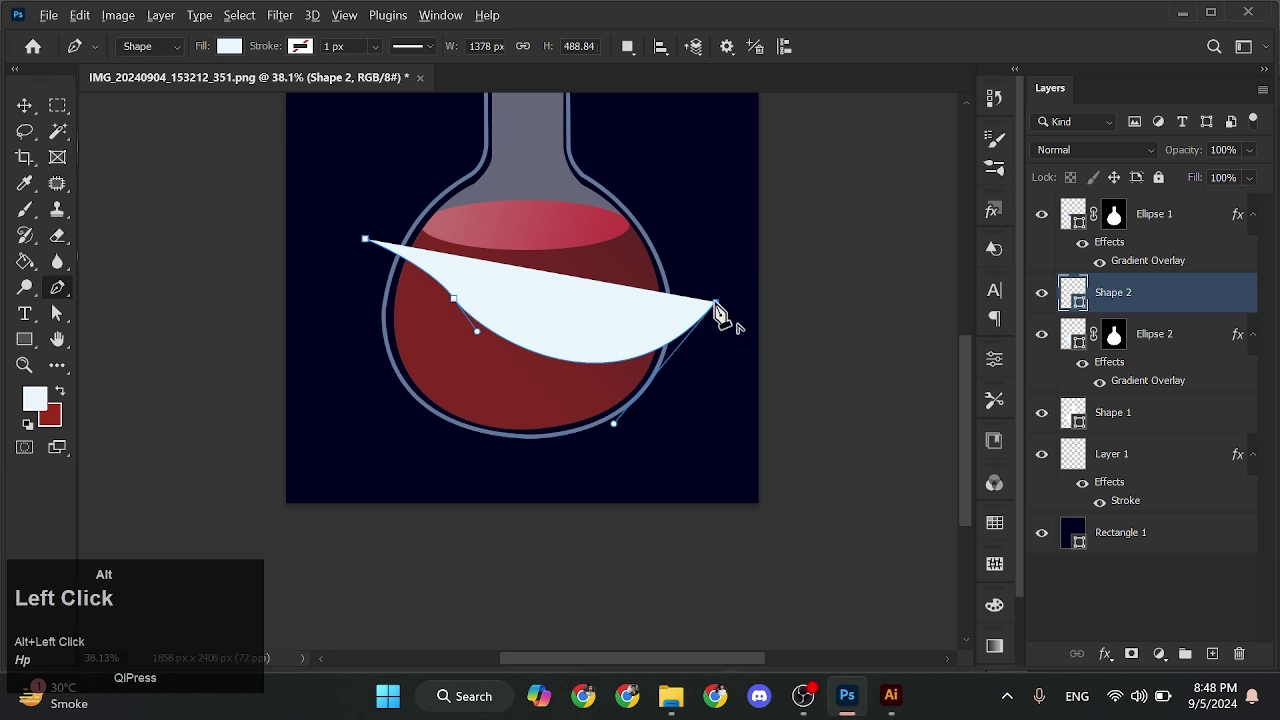
pyautogui.click(726, 395)
# Remove the band's fill while drawing and close its outline with a lower curve running back across the liquid
pyautogui.click(229, 46)
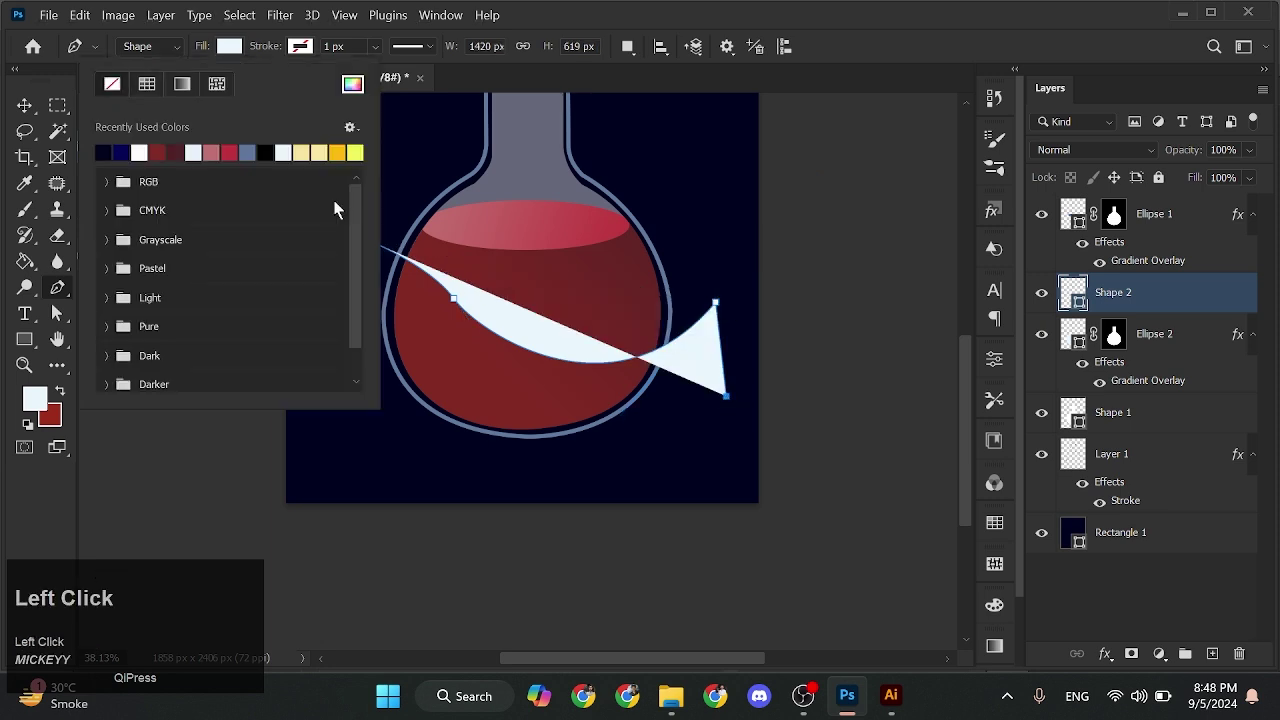
pyautogui.click(24, 105)
pyautogui.scroll(4, 757, 455)
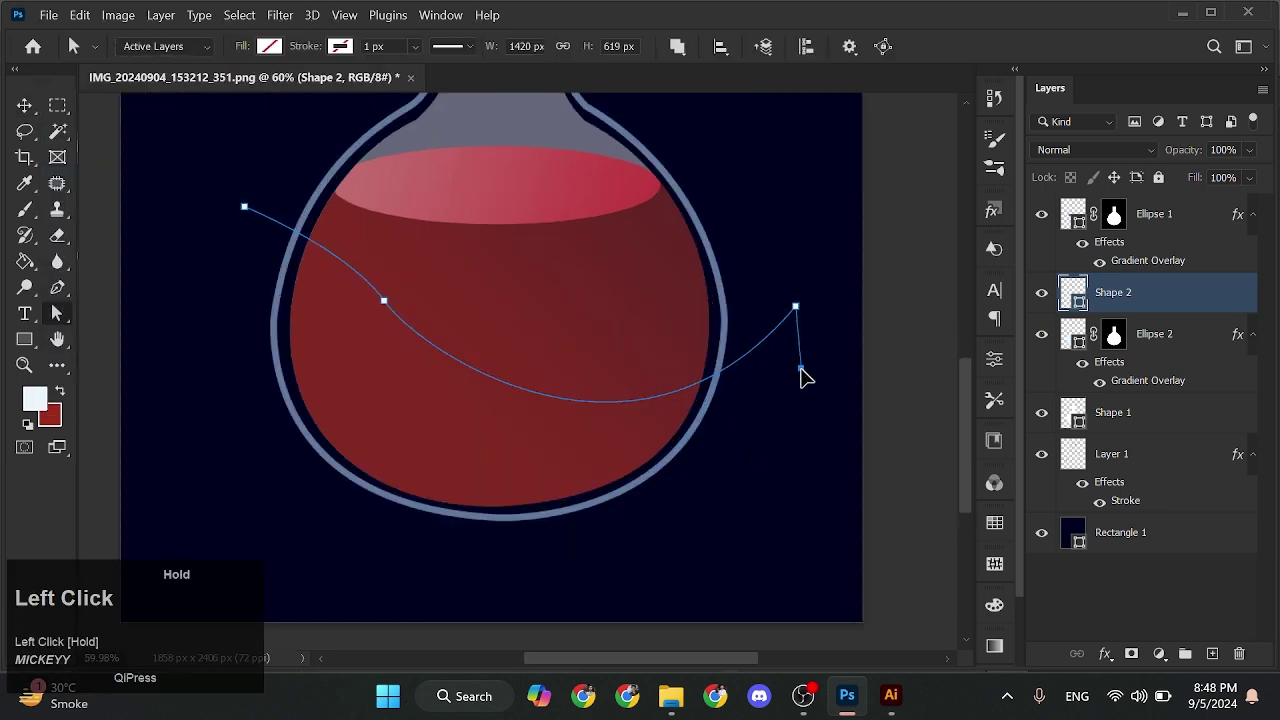
pyautogui.press('p')
pyautogui.scroll(-4, 810, 388)
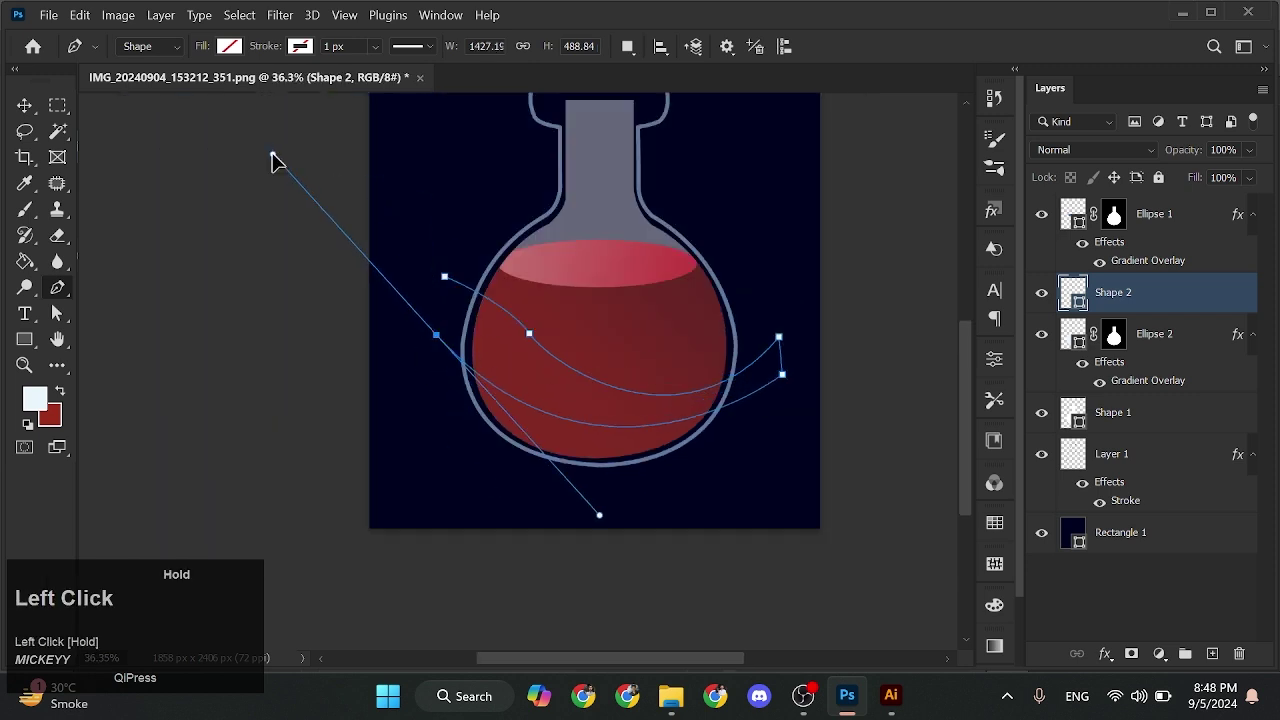
pyautogui.scroll(4, 477, 314)
pyautogui.scroll(-1, 500, 337)
pyautogui.press('space')
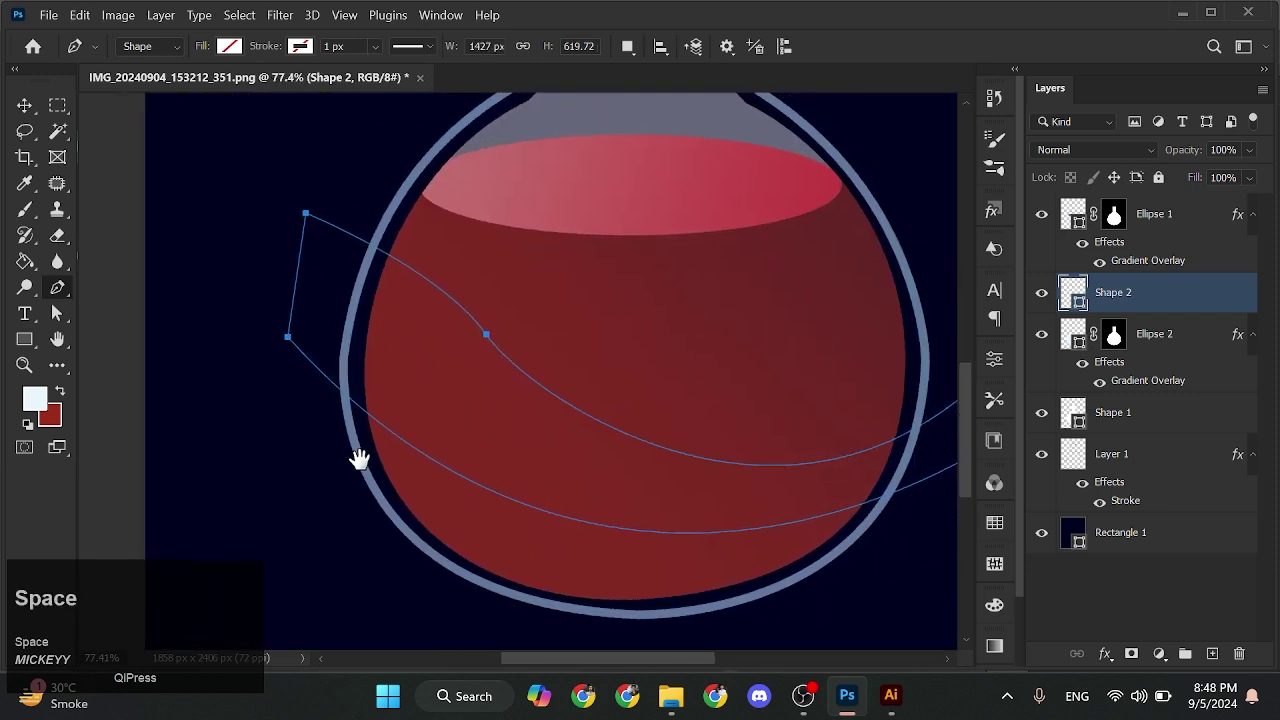
# Fill the wavy band with #9b1f21 and mask it with a selection made from the flask shape
pyautogui.click(230, 47)
pyautogui.click(352, 84)
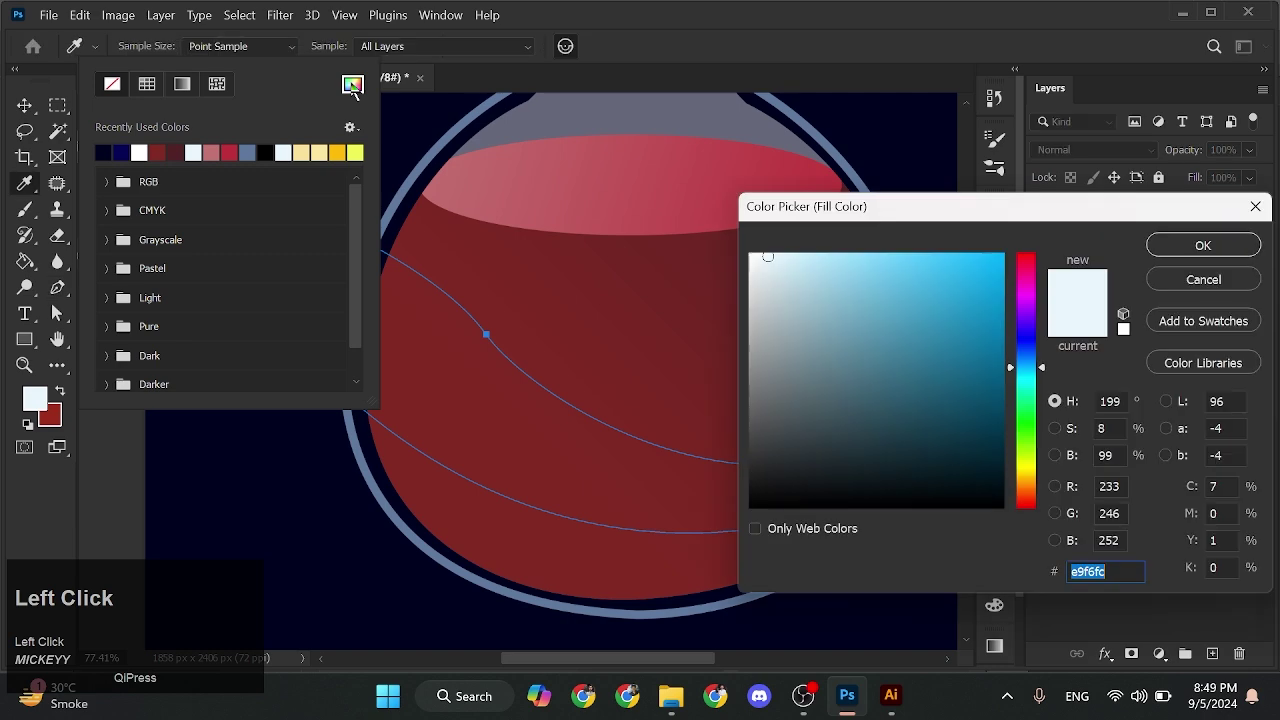
pyautogui.write('9b1f21')
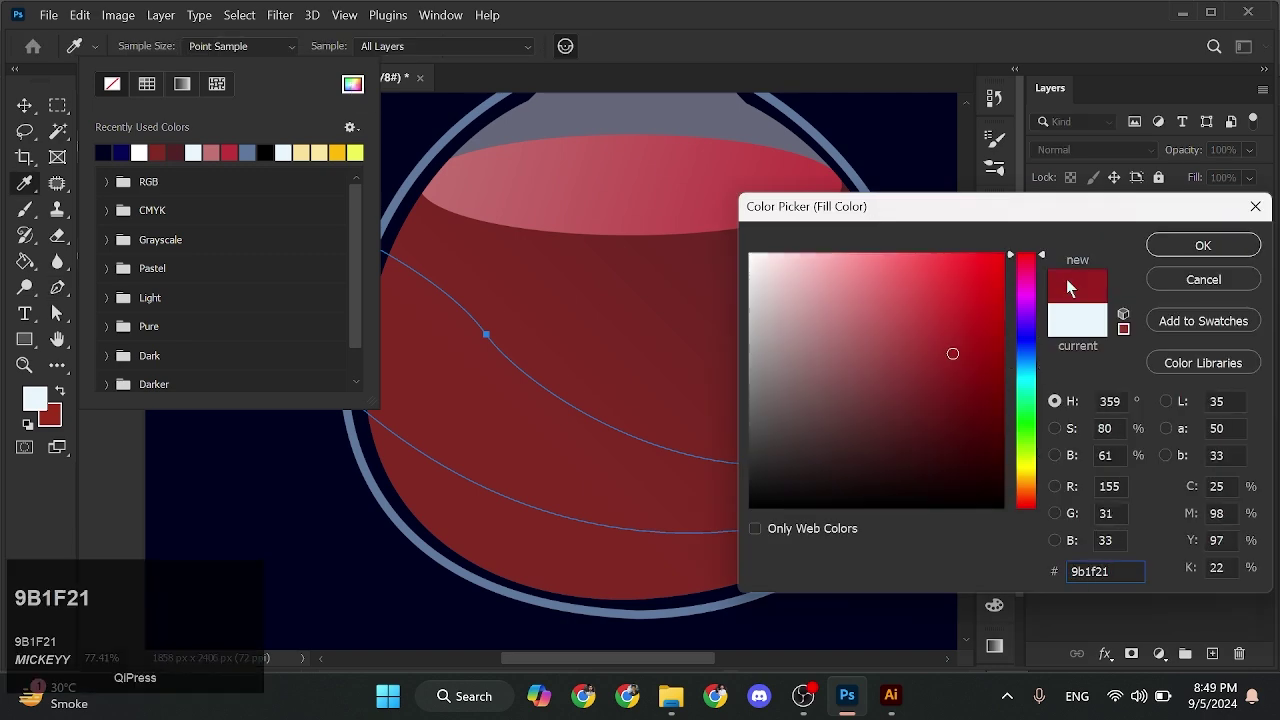
pyautogui.click(1203, 245)
pyautogui.press('v')
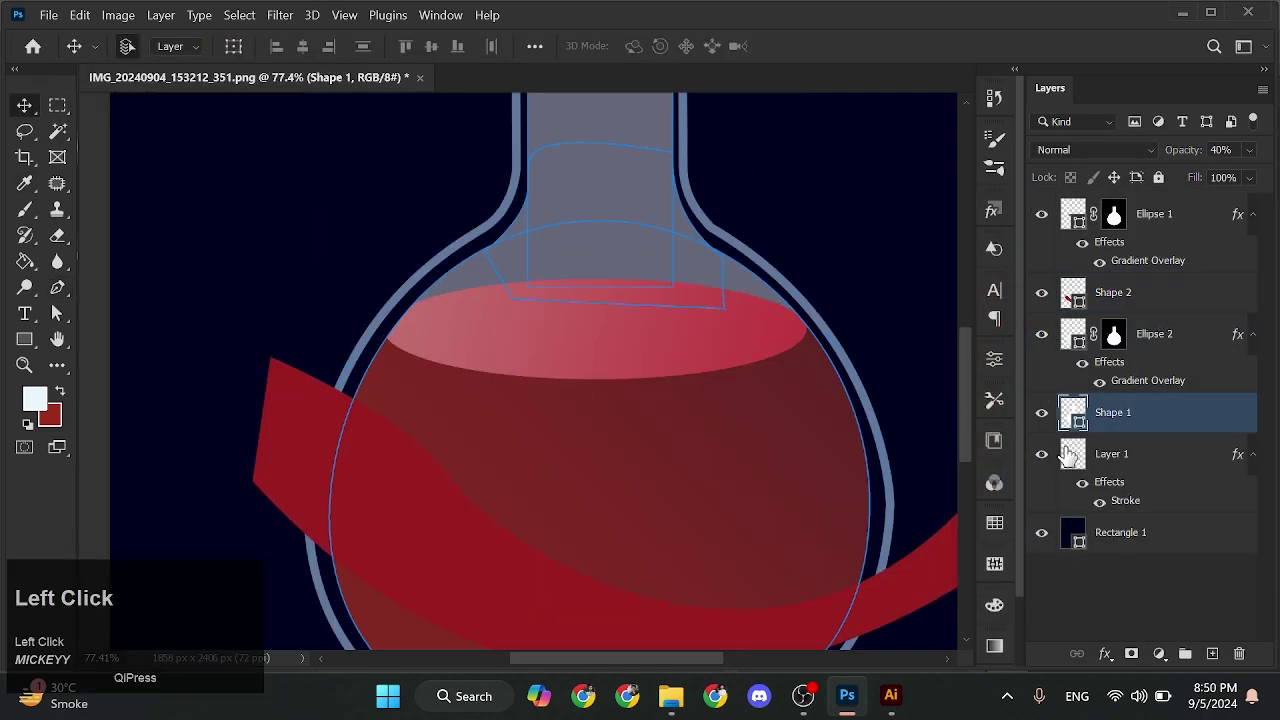
# Draw a flat ellipse about 468 x 101 px at the bottom of the liquid and fill it with the pale blue-white swatch
pyautogui.rightClick(24, 339)
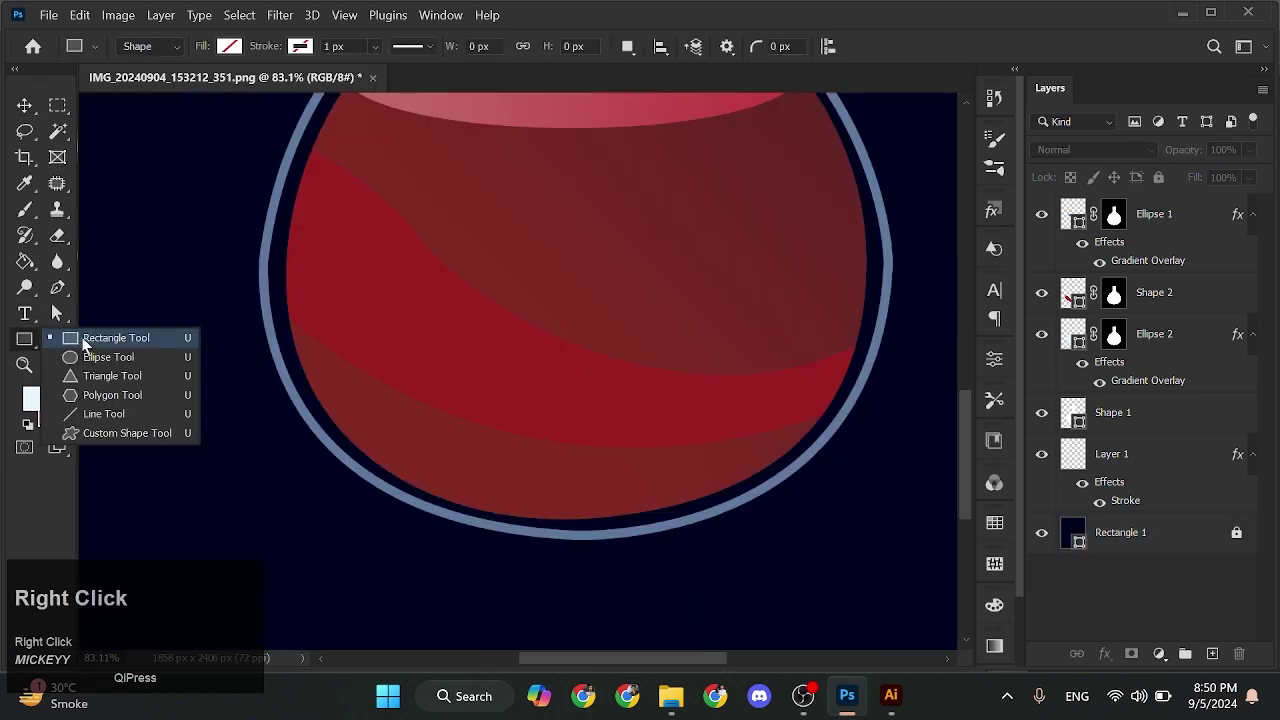
pyautogui.click(105, 357)
pyautogui.moveTo(476, 462); pyautogui.dragTo(576, 523)
pyautogui.click(763, 507)
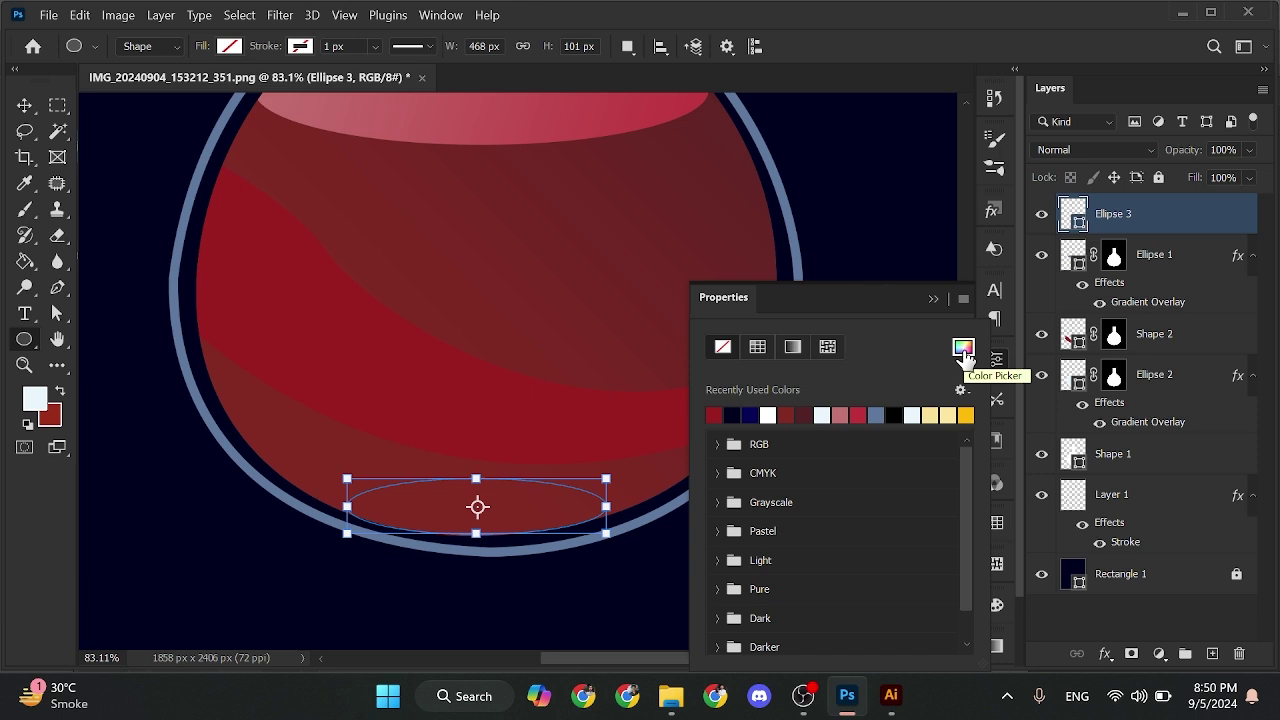
pyautogui.click(963, 348)
pyautogui.click(1158, 284)
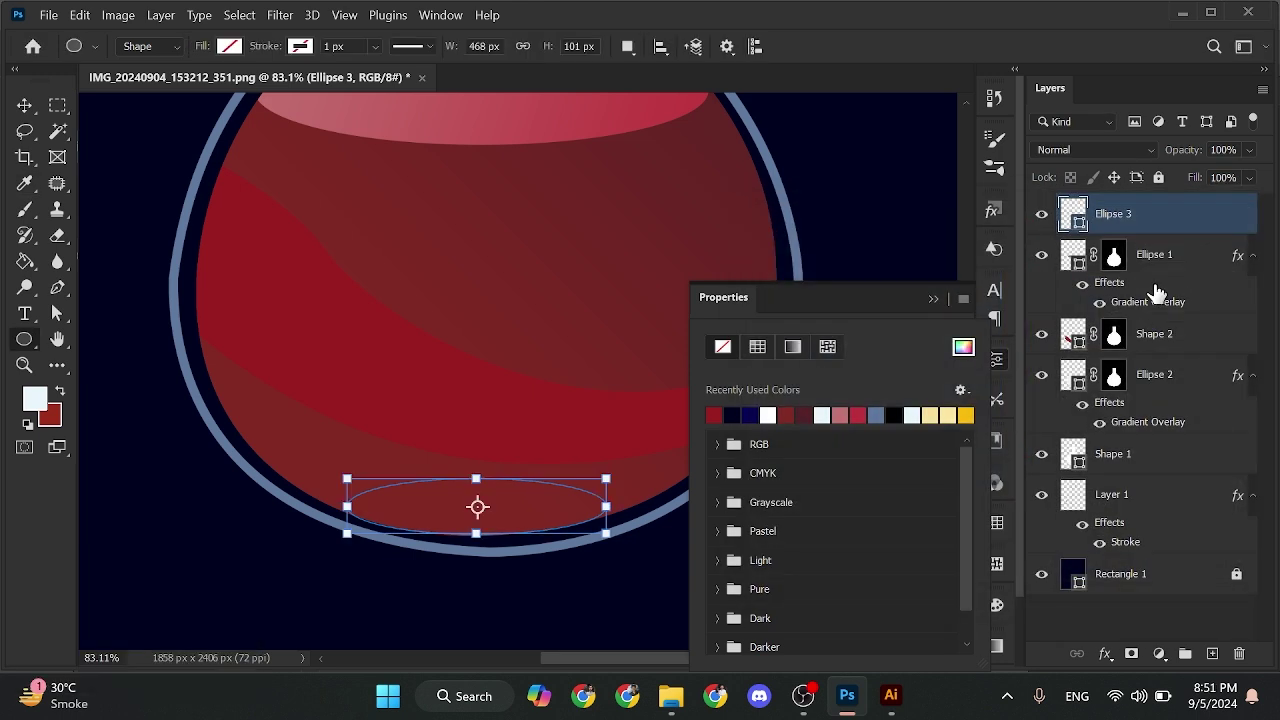
pyautogui.click(822, 415)
pyautogui.press('v')
pyautogui.click(933, 298)
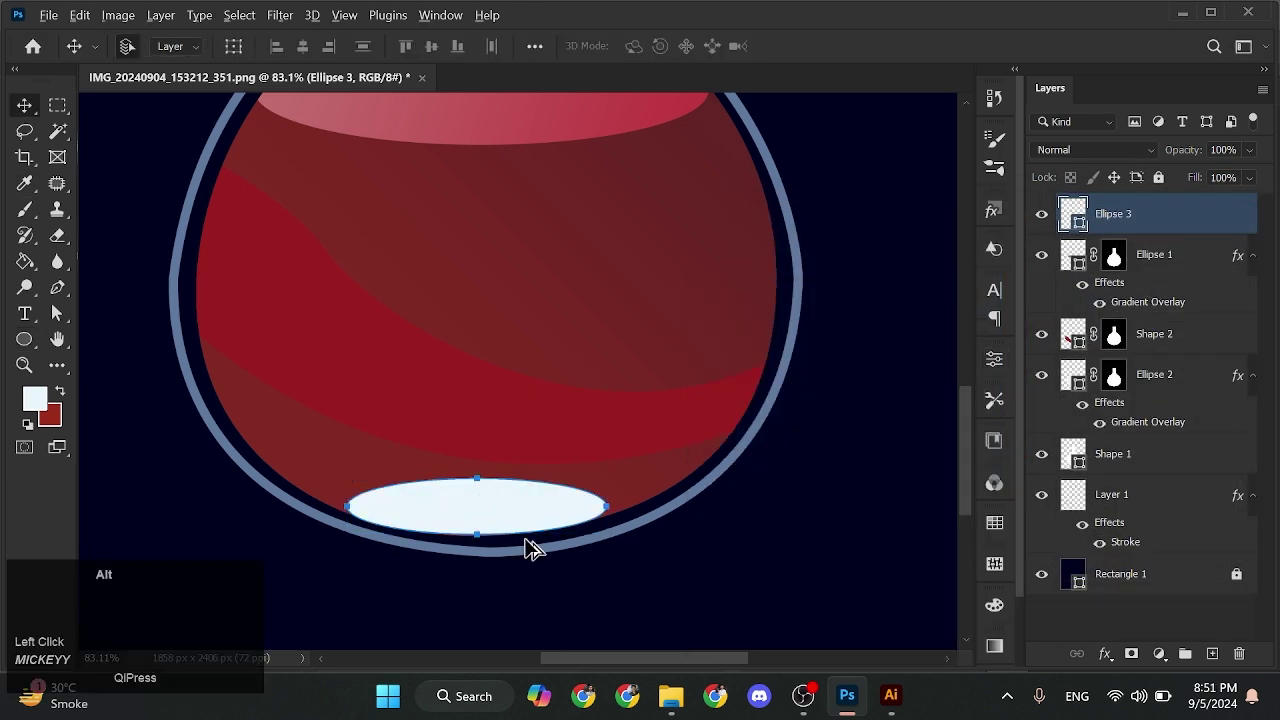
# Narrow the pale ellipse to 92.95% width and move it slightly up from the liquid's bottom edge
pyautogui.scroll(5, 528, 537)
pyautogui.moveTo(528, 537); pyautogui.dragTo(633, 494)
pyautogui.click(633, 505)
pyautogui.hotkey('ctrl', 't')
pyautogui.moveTo(851, 409); pyautogui.dragTo(826, 414)
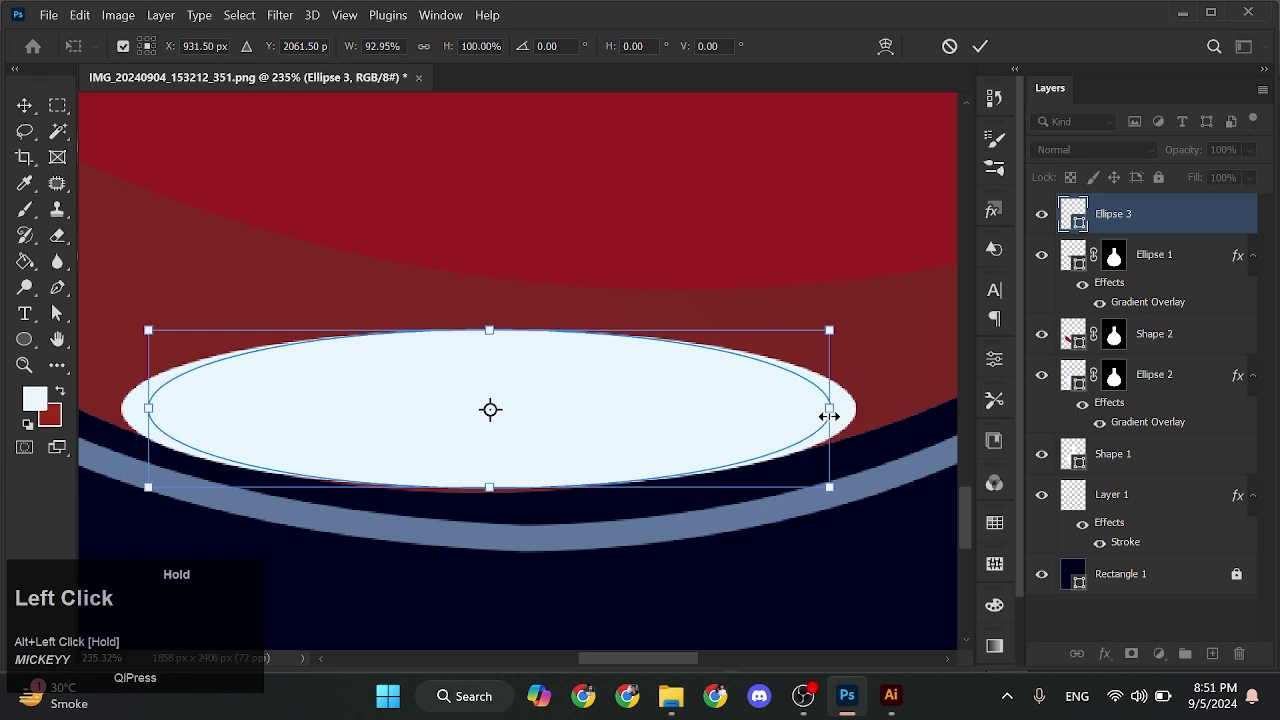
pyautogui.scroll(3, 486, 510)
pyautogui.moveTo(537, 446); pyautogui.dragTo(537, 418)
pyautogui.press('v')
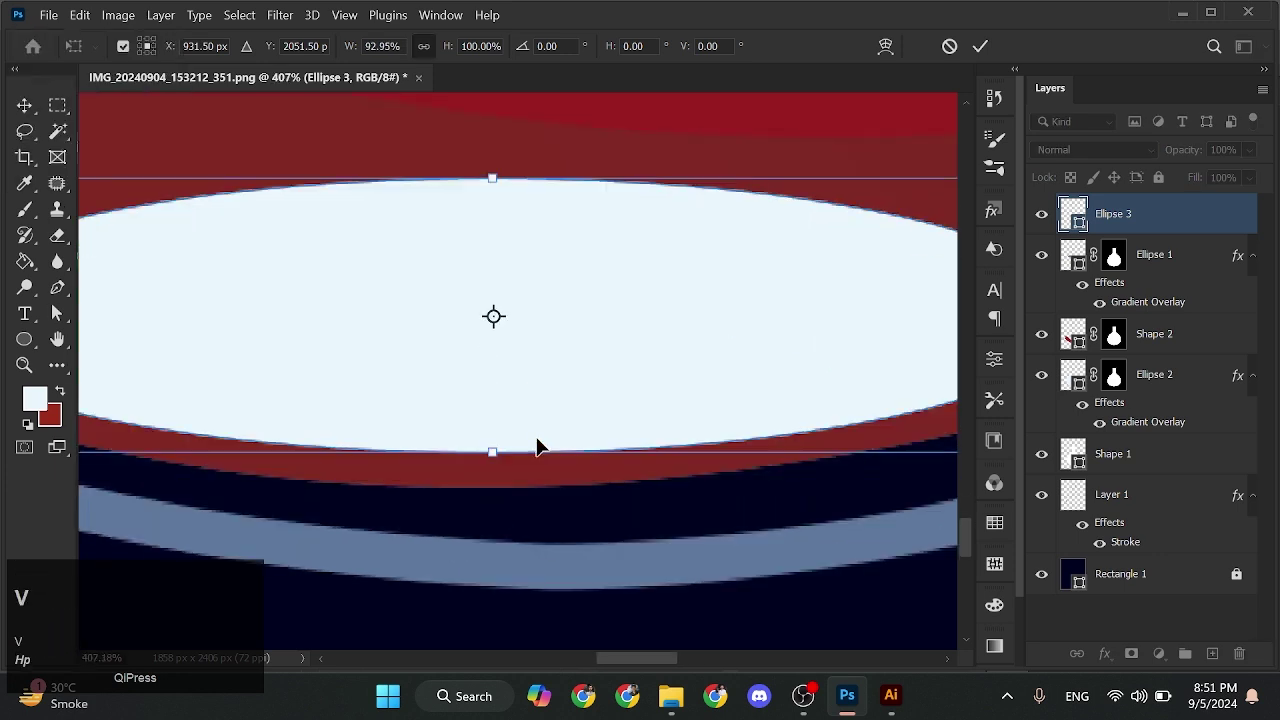
# Lower the pale ellipse's opacity to 17%
pyautogui.scroll(-4, 540, 462)
pyautogui.moveTo(1186, 152); pyautogui.dragTo(1108, 177)
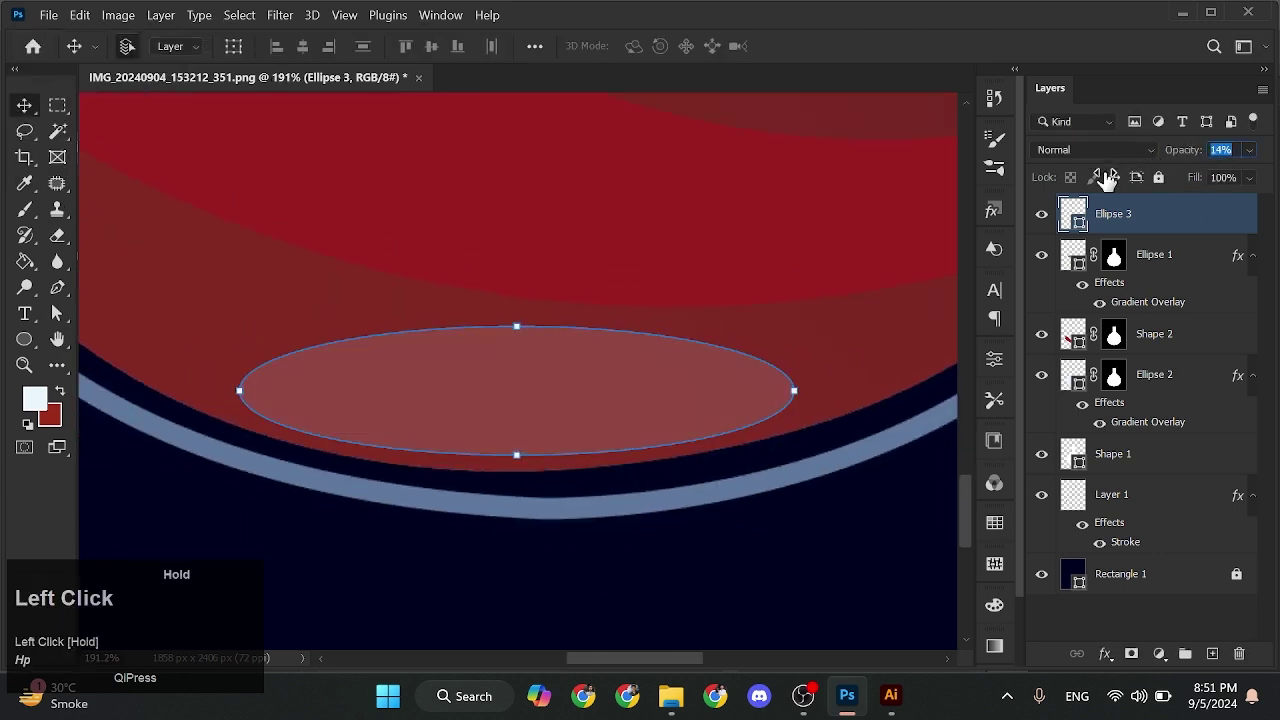
pyautogui.click(727, 551)
pyautogui.scroll(-5, 728, 551)
pyautogui.scroll(3, 666, 560)
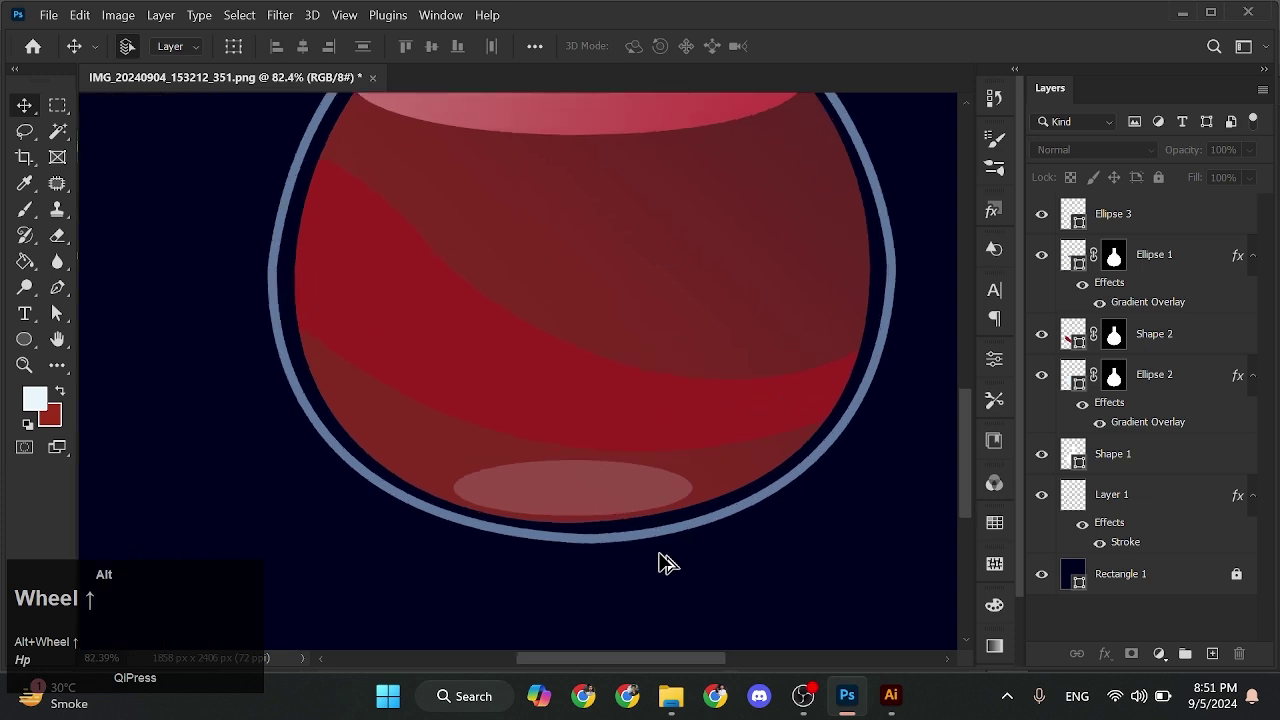
# Duplicate the translucent bottom ellipse, then select the original and hide the copy
pyautogui.scroll(2, 620, 525)
pyautogui.click(582, 478)
pyautogui.hotkey('ctrl', 'h')
pyautogui.hotkey('ctrl', 'j')
pyautogui.click(1122, 258)
pyautogui.click(1041, 213)
# Raise the original ellipse's top anchor point until the shape is about 129 px high, and show the copy again
pyautogui.scroll(3, 553, 434)
pyautogui.rightClick(57, 287)
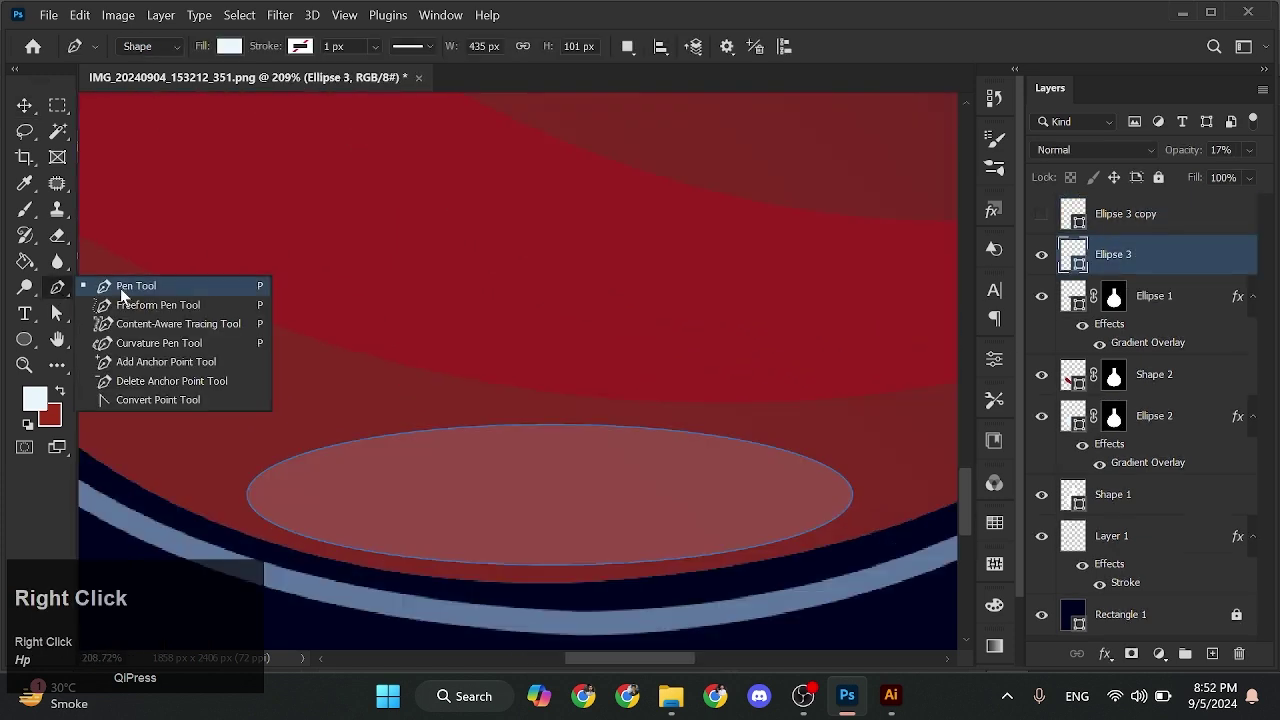
pyautogui.click(150, 361)
pyautogui.click(568, 425)
pyautogui.scroll(-1, 566, 413)
pyautogui.moveTo(566, 400); pyautogui.dragTo(566, 368)
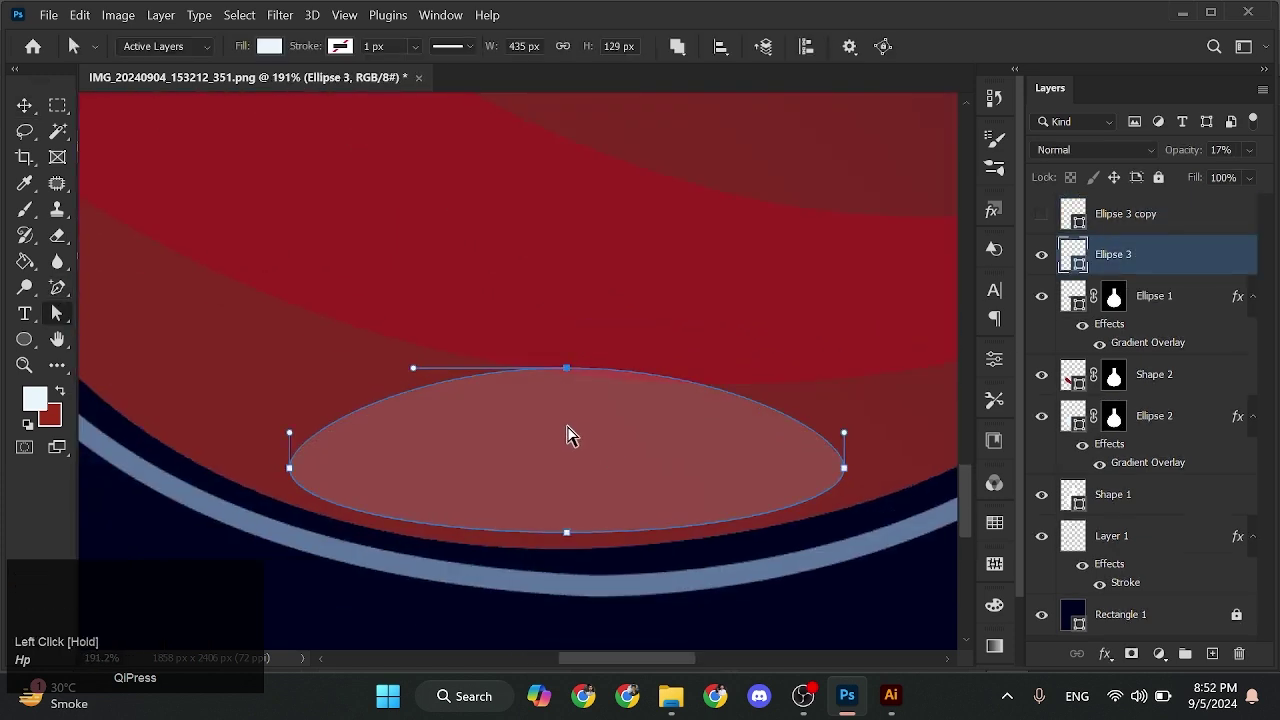
pyautogui.click(1042, 214)
pyautogui.press('v')
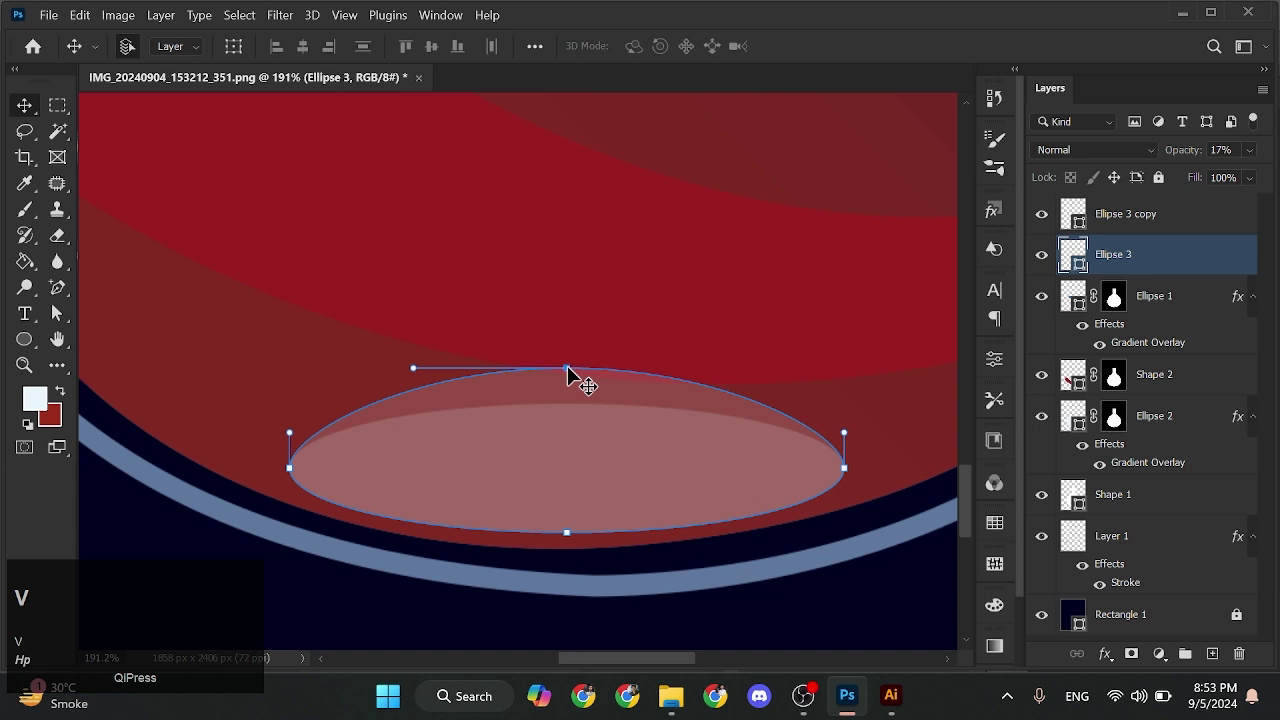
# Change the fill of the reshaped original ellipse to #ba2b28
pyautogui.doubleClick(1076, 262)
pyautogui.write('a2b28')
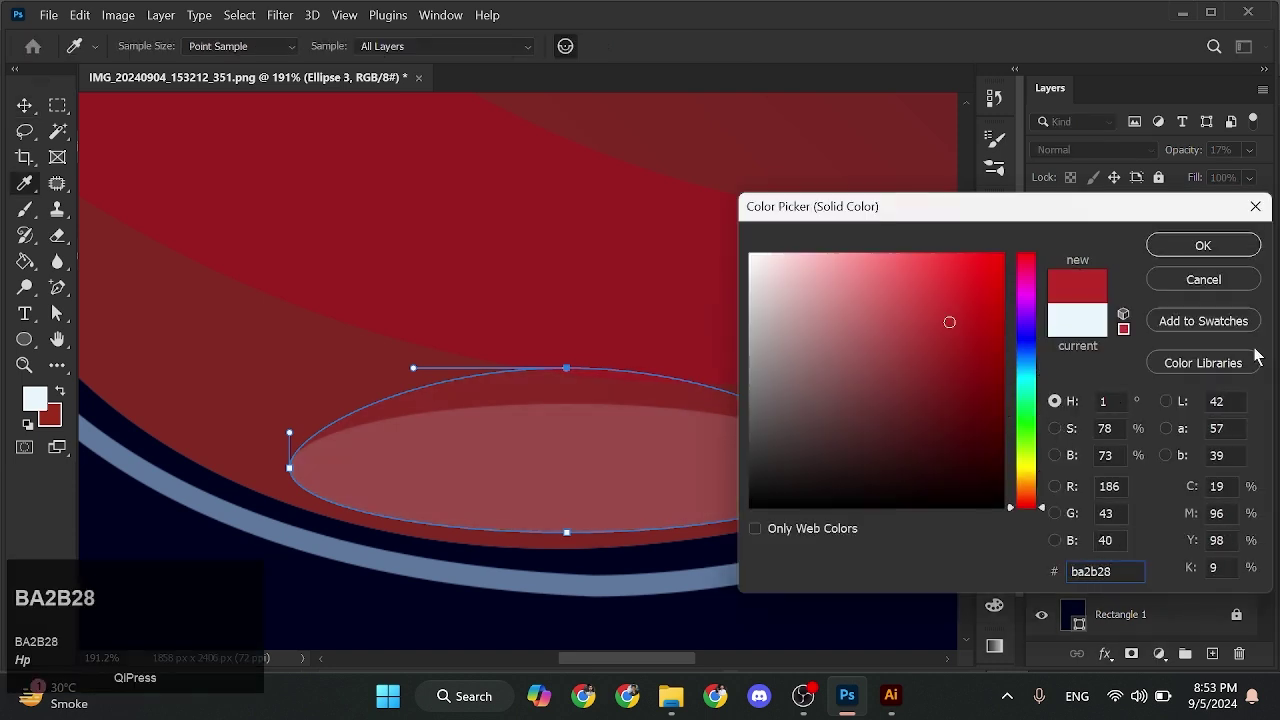
pyautogui.click(1203, 245)
# Move the red ellipse's bottom anchor point slightly down so it extends below the pale copy
pyautogui.press('a')
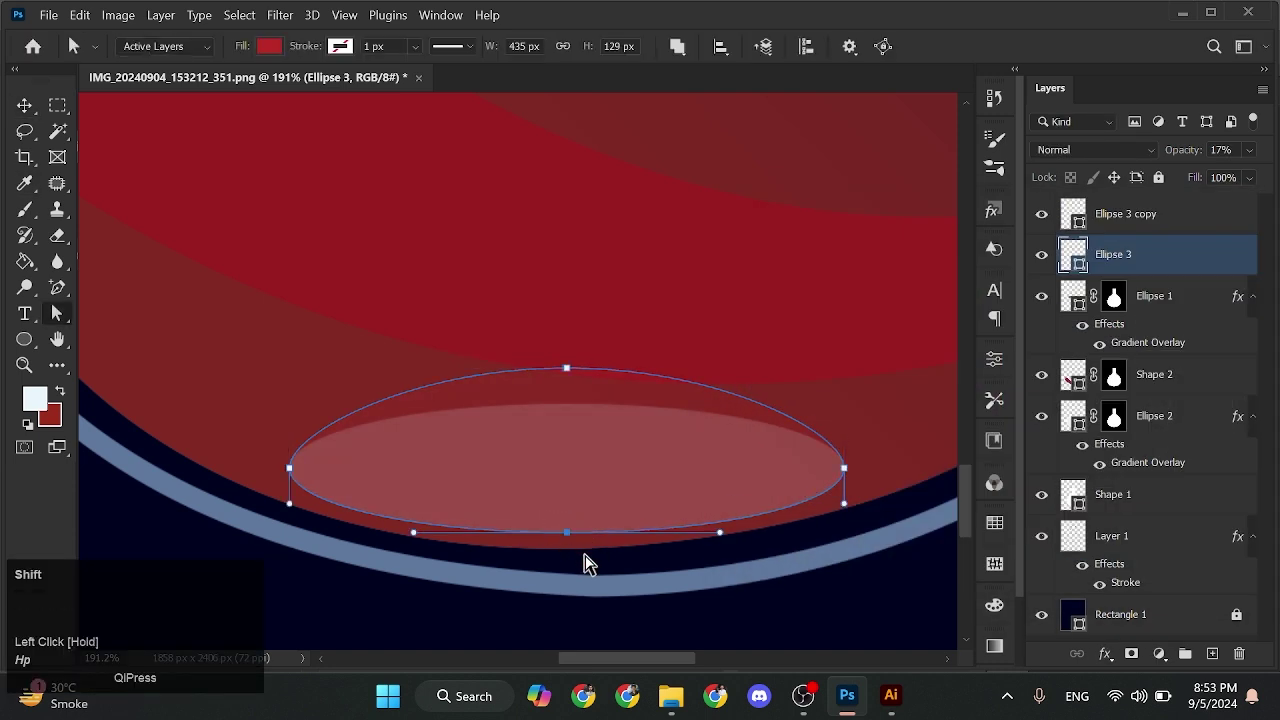
pyautogui.press('v')
pyautogui.click(712, 324)
pyautogui.scroll(-5, 712, 324)
pyautogui.scroll(5, 727, 356)
# Keep the red ellipse's fill colour and raise the layer's opacity so the red shows strongly
pyautogui.doubleClick(1075, 260)
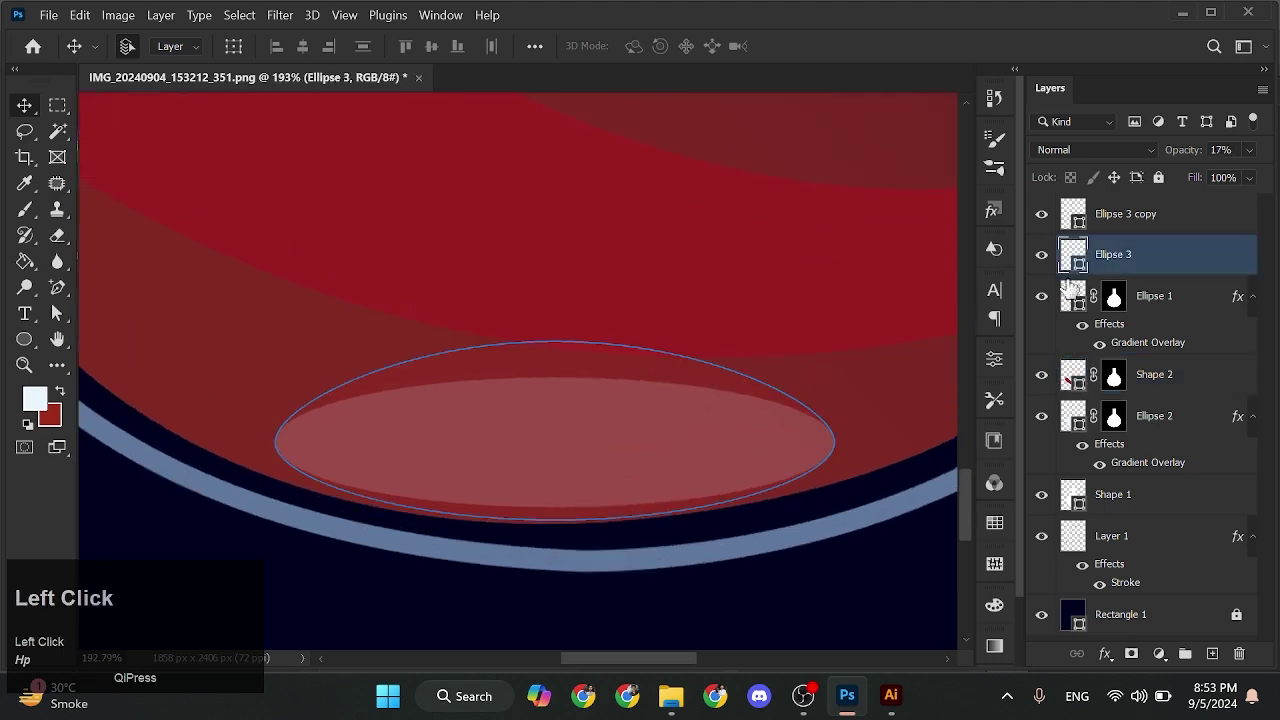
pyautogui.click(1203, 245)
pyautogui.moveTo(1183, 149); pyautogui.dragTo(1266, 149)
pyautogui.scroll(-5, 777, 527)
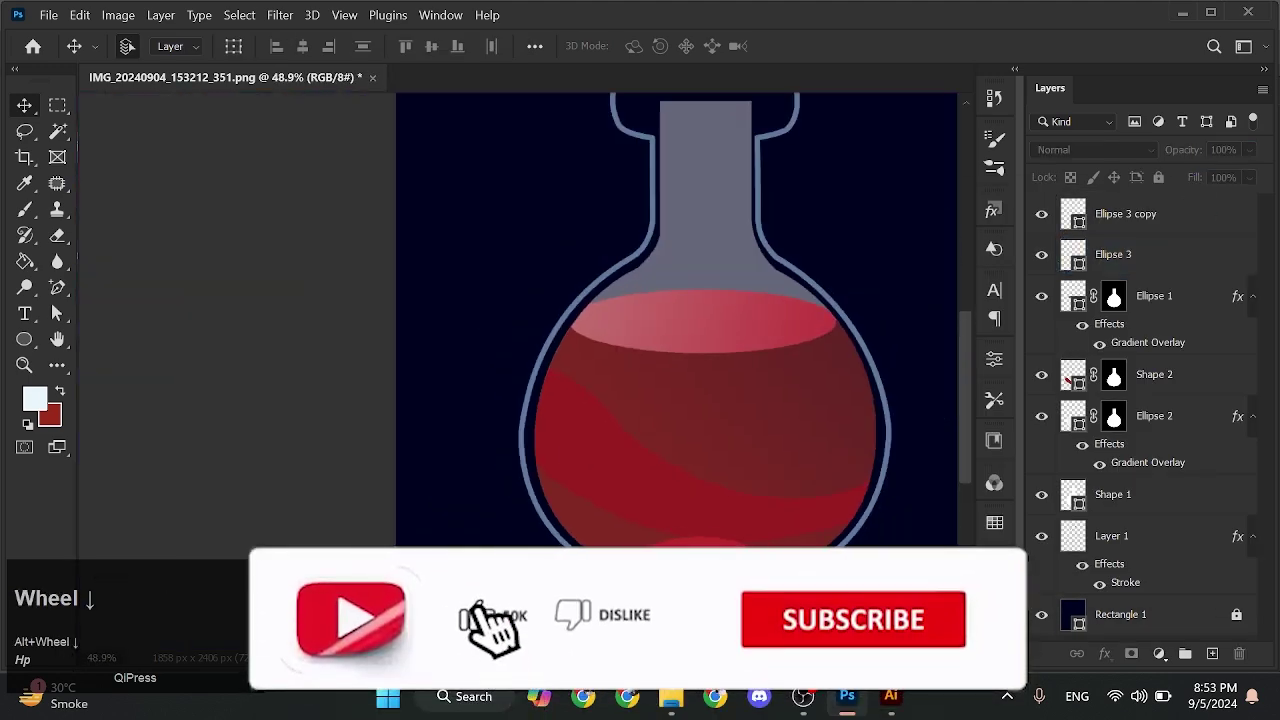
# Delete the wavy band's layer mask and move the band slightly upward
pyautogui.scroll(1, 700, 400)
pyautogui.click(1114, 375)
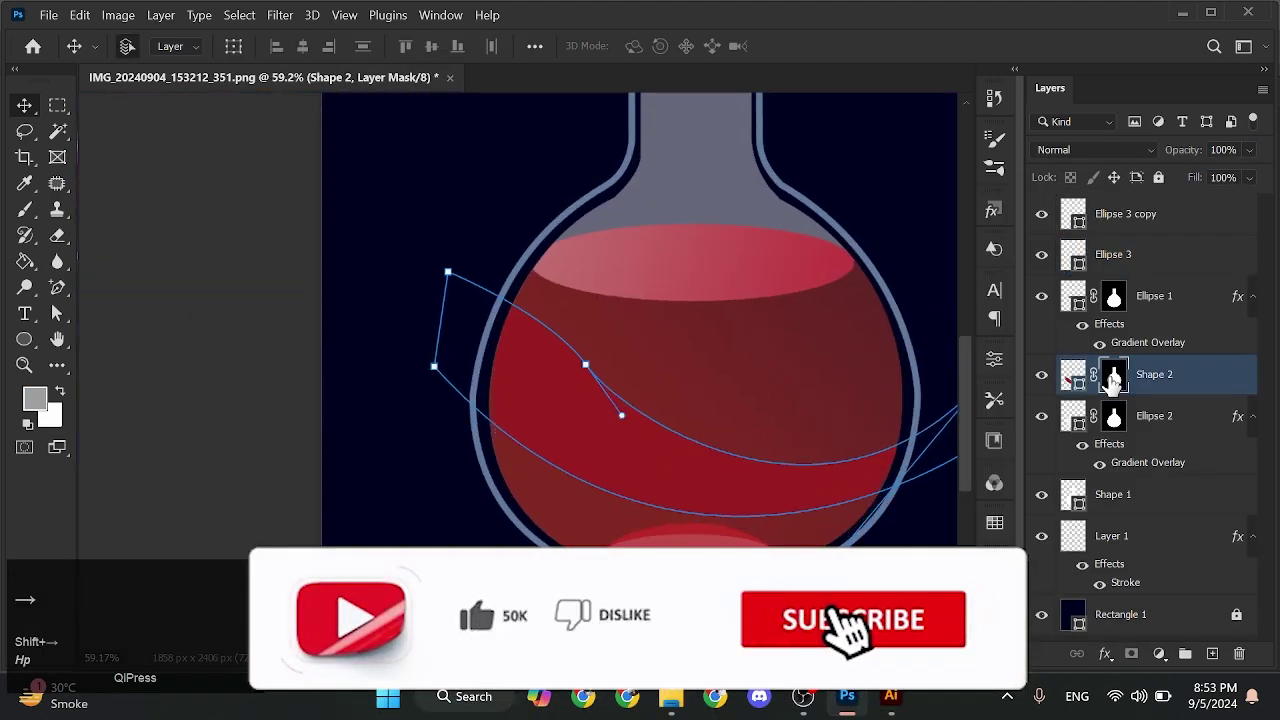
pyautogui.scroll(1, 703, 276)
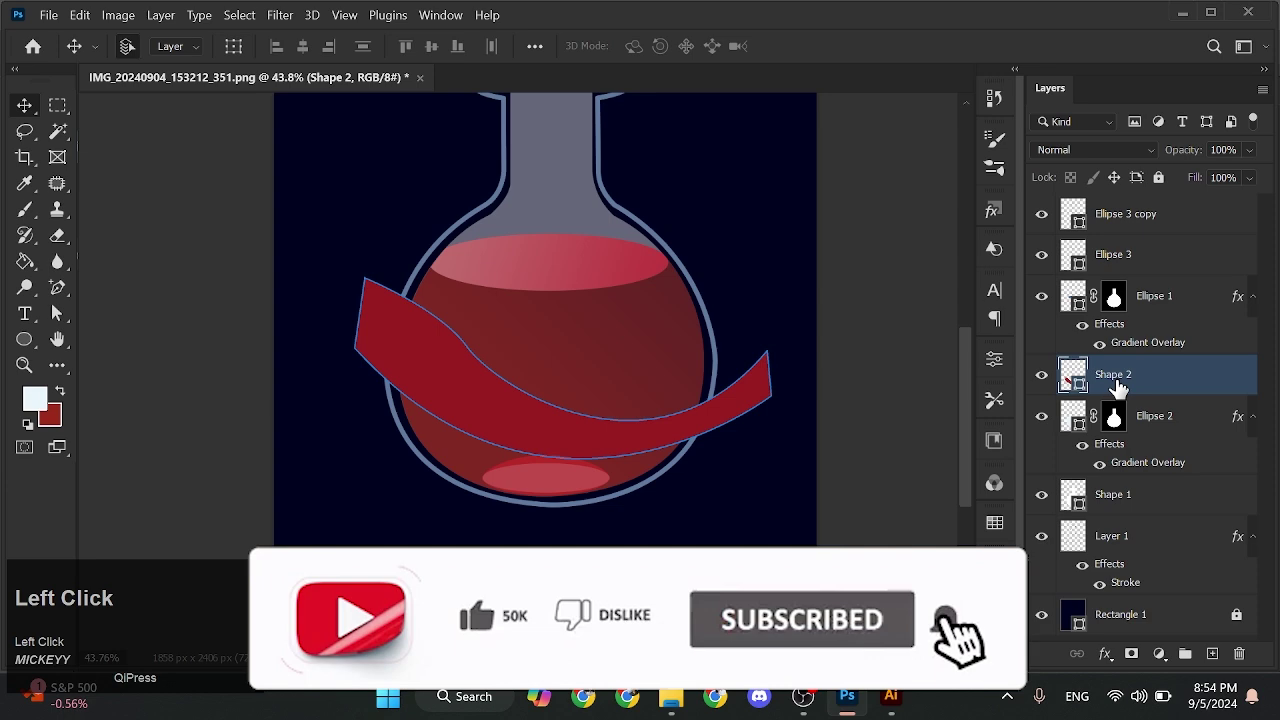
pyautogui.moveTo(639, 437); pyautogui.dragTo(637, 422)
# Load a selection from the flask shape and mask the repositioned wavy band with it
pyautogui.click(569, 210)
pyautogui.keyDown('ctrl'); pyautogui.click(1078, 484); pyautogui.keyUp('ctrl')
pyautogui.click(1117, 386)
pyautogui.click(1131, 653)
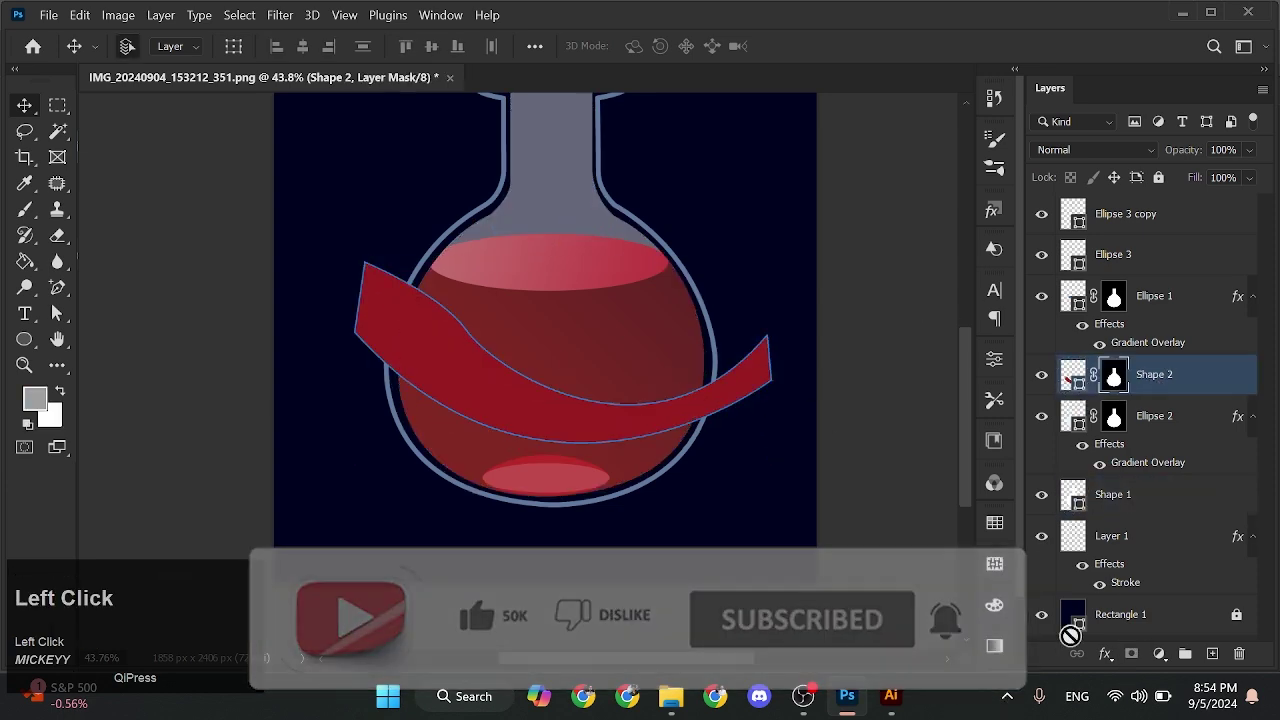
pyautogui.click(760, 518)
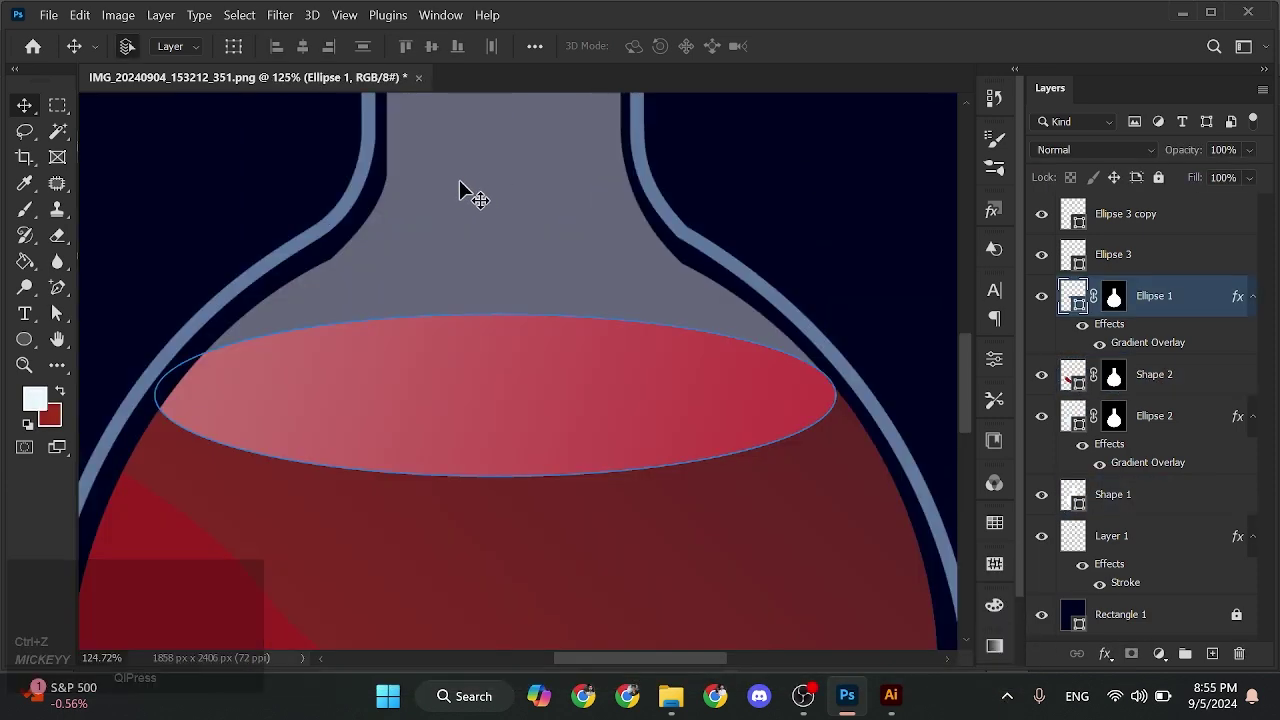
# Add a white inner shadow to the liquid surface ellipse and change the shadow's blend mode
pyautogui.rightClick(1172, 300)
pyautogui.click(965, 32)
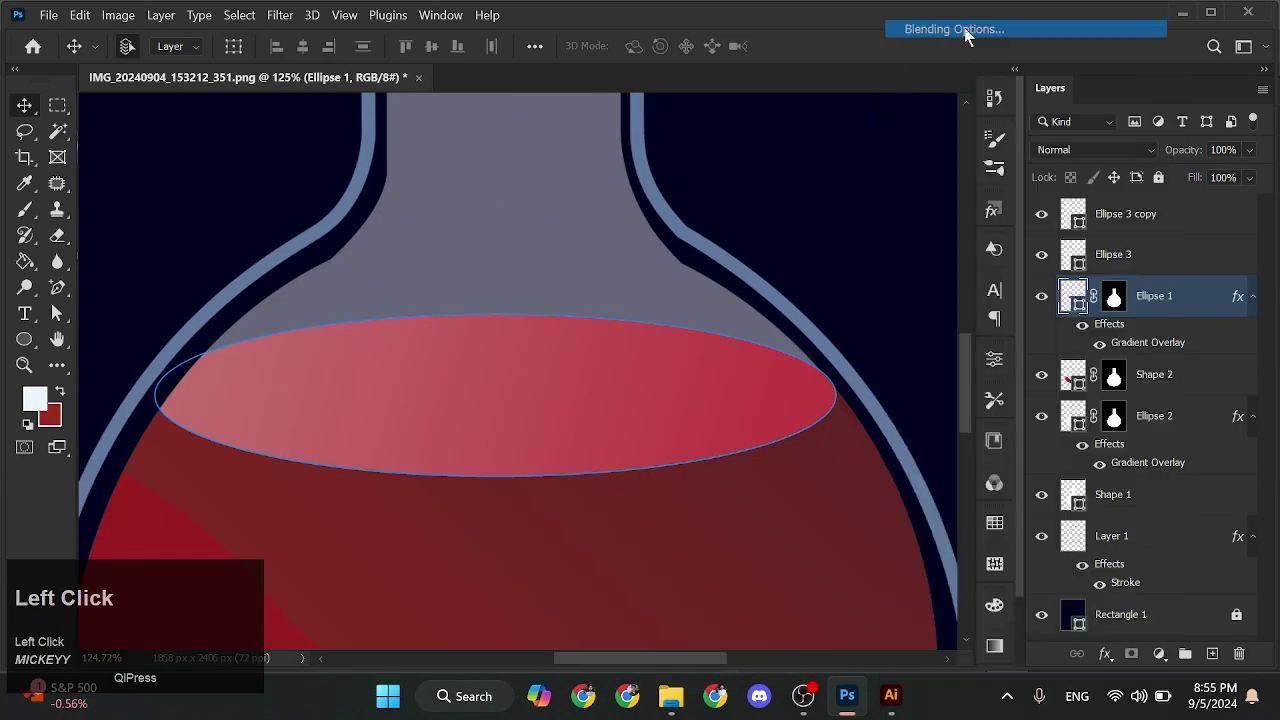
pyautogui.click(551, 332)
pyautogui.click(971, 209)
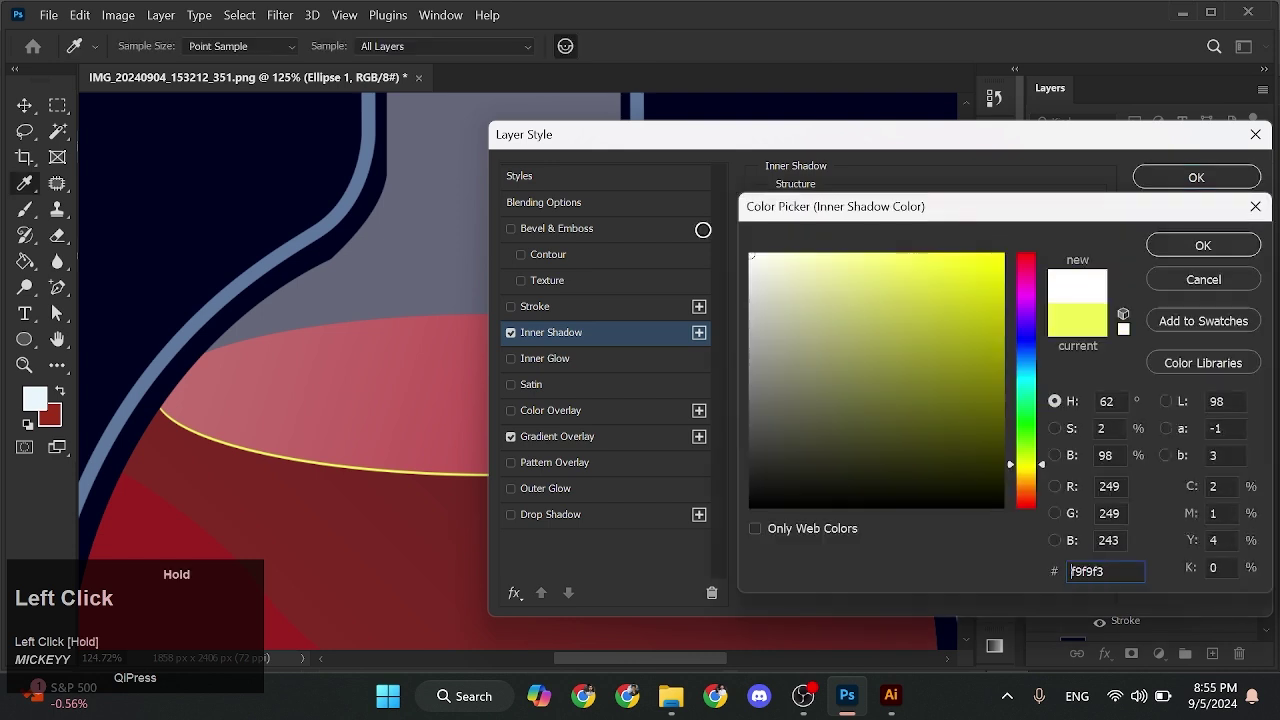
pyautogui.click(1203, 245)
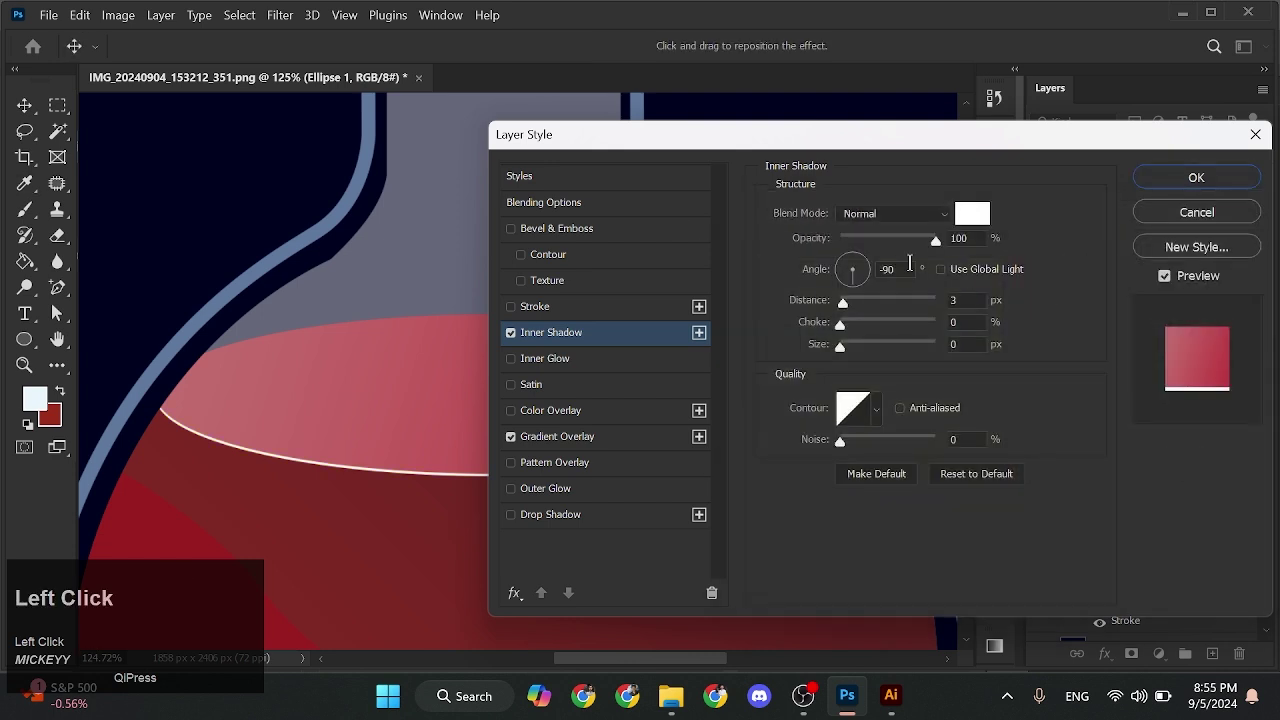
pyautogui.click(872, 213)
pyautogui.click(868, 331)
pyautogui.click(1190, 177)
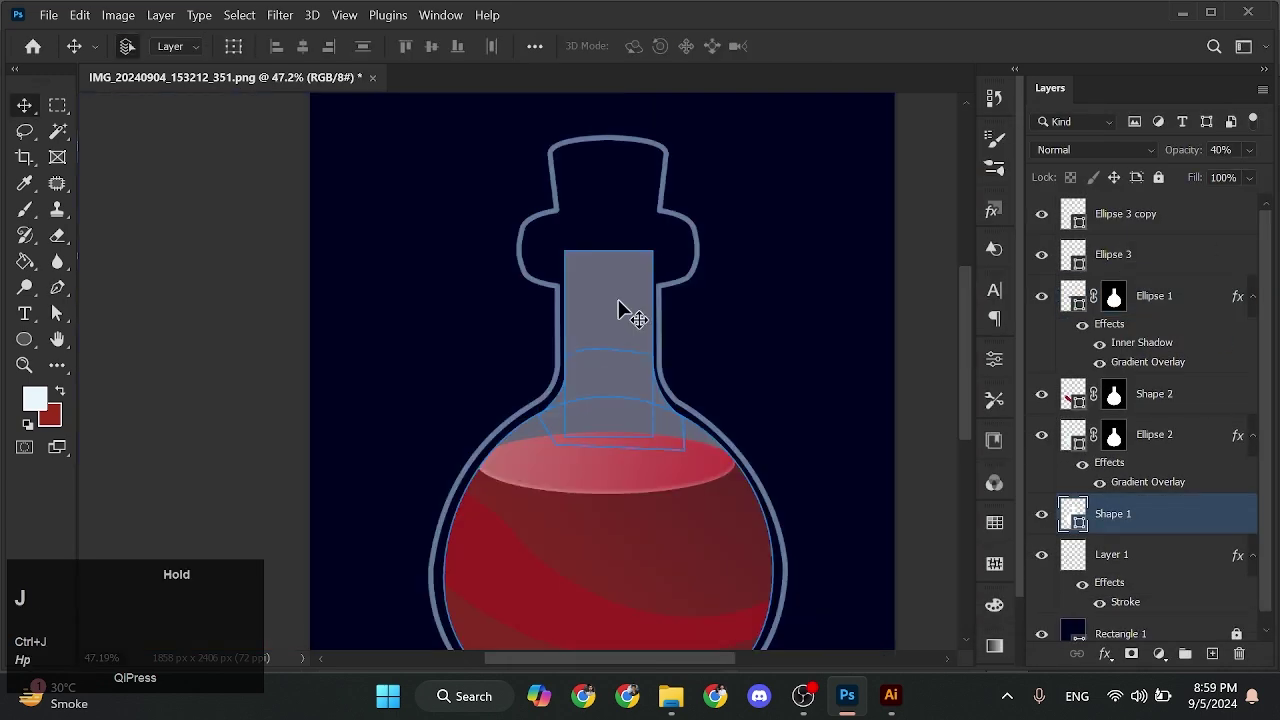
# Duplicate the translucent flask shape and merge the overlapping shape components of the copy
pyautogui.hotkey('ctrl', 'j')
pyautogui.scroll(-1, 1174, 517)
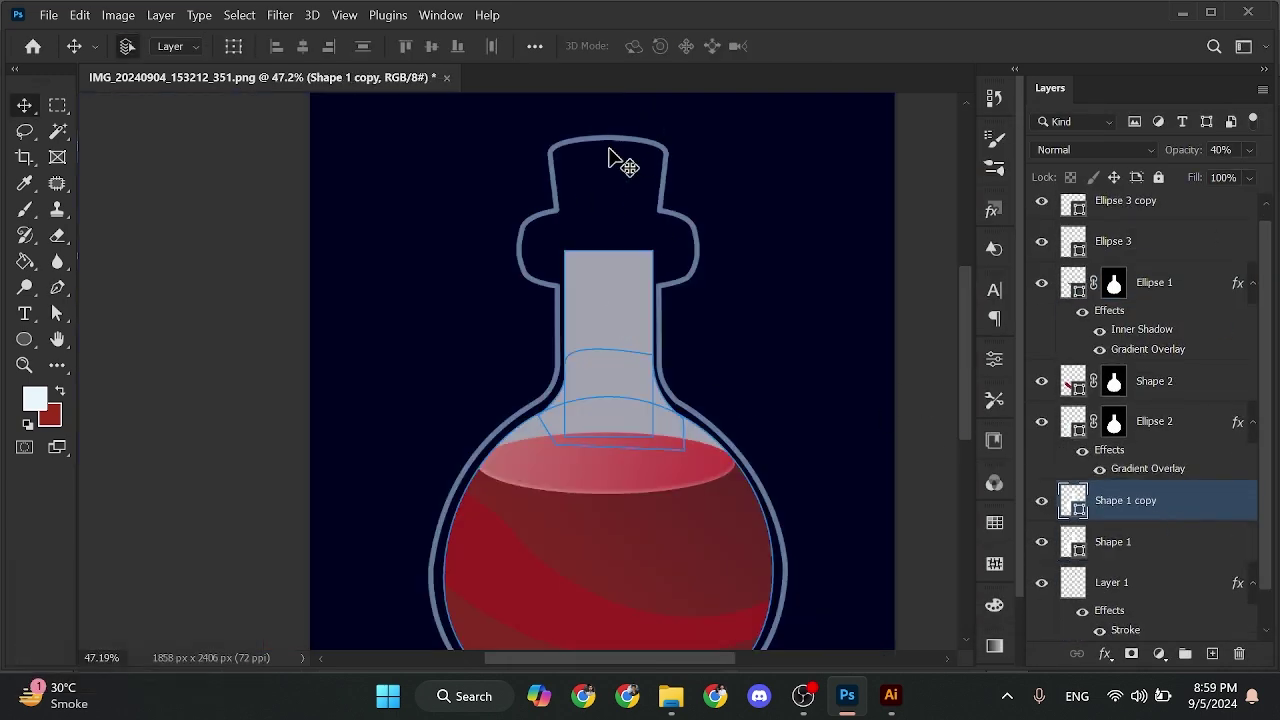
pyautogui.press('a')
pyautogui.click(677, 46)
pyautogui.click(740, 171)
pyautogui.scroll(-2, 645, 355)
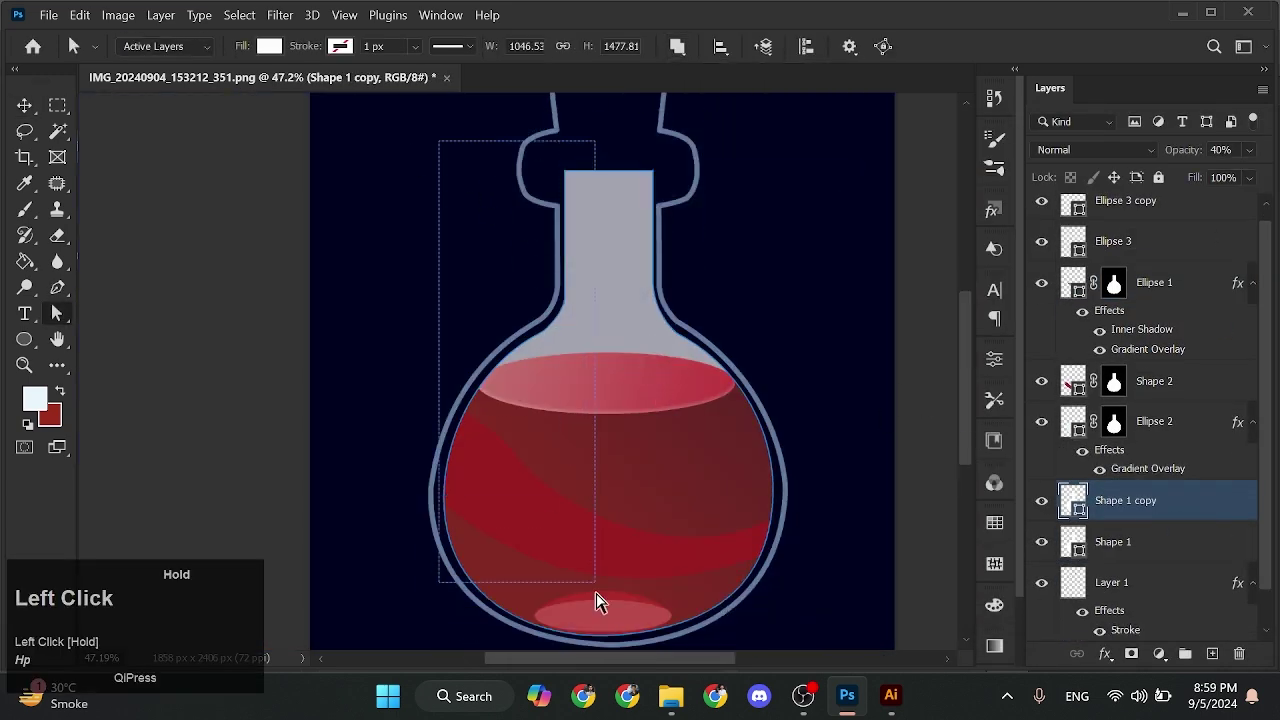
# Delete the anchor points along the left side and bottom of the flask copy, keeping only its right-hand contour
pyautogui.moveTo(595, 595); pyautogui.dragTo(590, 590)
pyautogui.scroll(-2, 575, 540)
pyautogui.moveTo(586, 504); pyautogui.dragTo(631, 563)
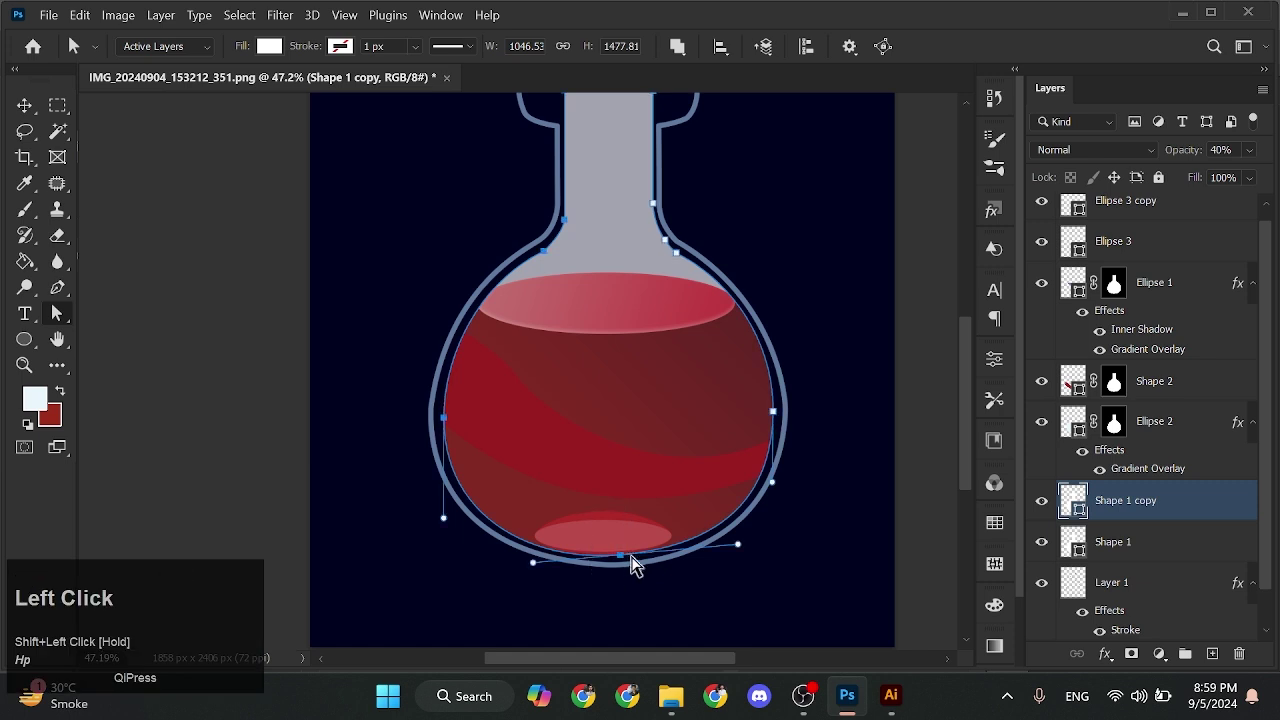
pyautogui.press('Delete')
# Set the remaining open contour's fill to none and nudge the path left so it sits inside the glass
pyautogui.scroll(4, 760, 515)
pyautogui.scroll(1, 815, 540)
pyautogui.click(269, 46)
pyautogui.click(149, 84)
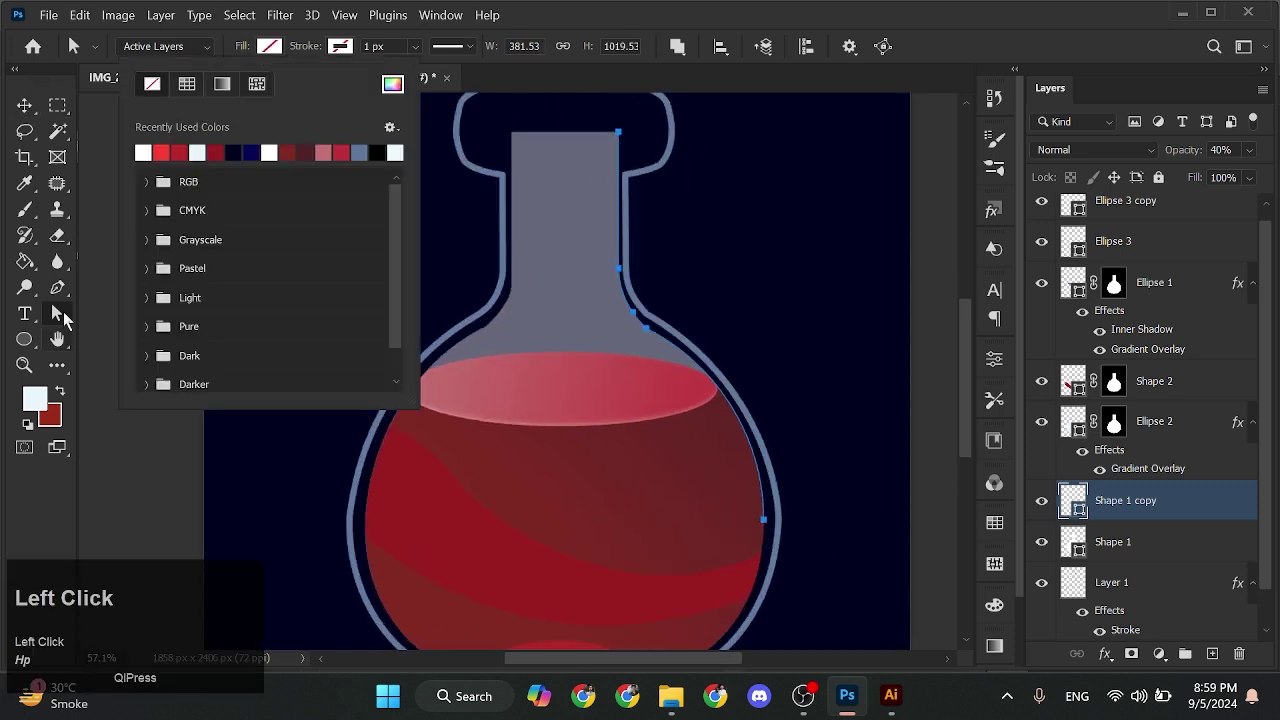
pyautogui.click(57, 287)
pyautogui.press('a')
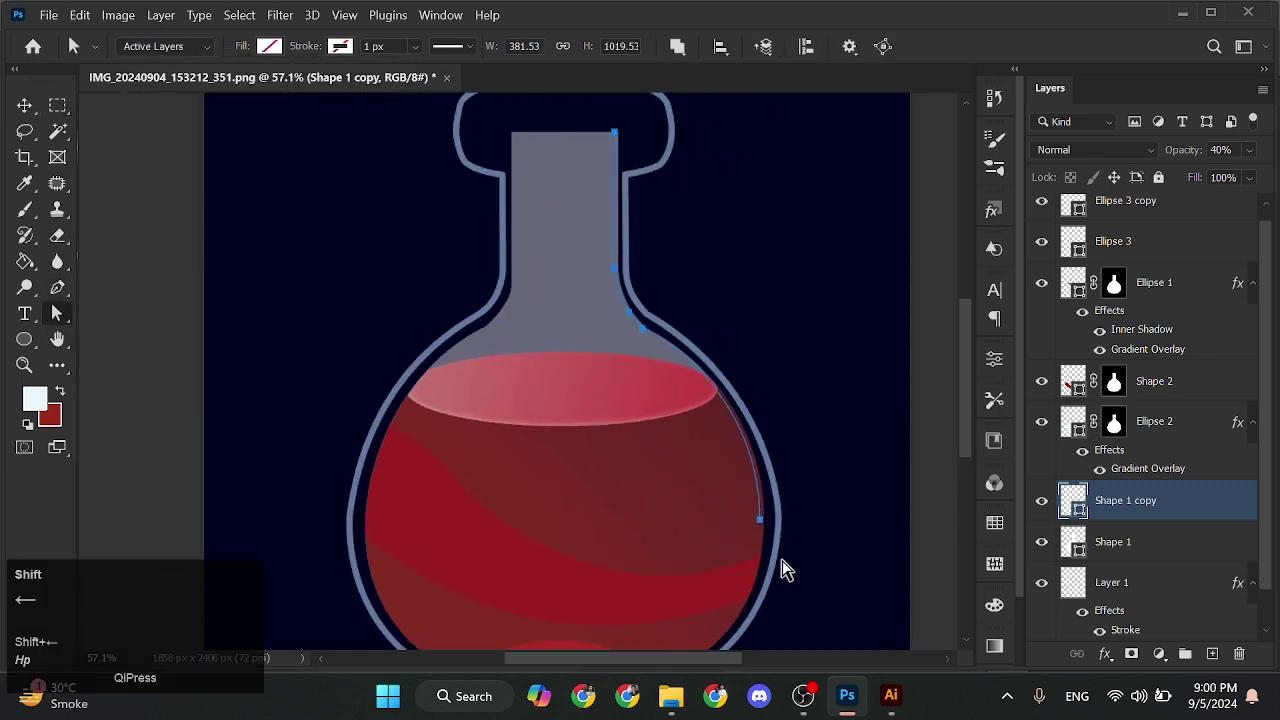
pyautogui.hotkey('shift', 'Right')
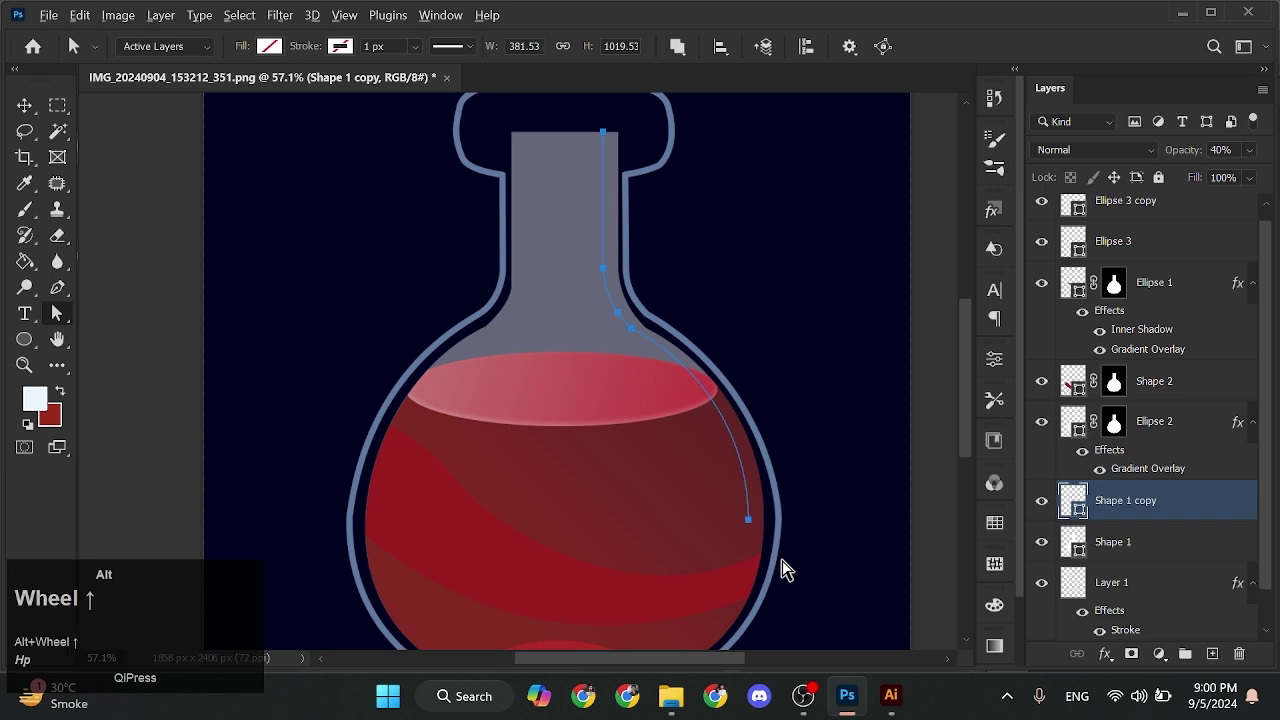
# Extend the contour's lower end to a new point near the flask's lower right and adjust the curve's handles
pyautogui.scroll(4, 783, 568)
pyautogui.scroll(-2, 764, 539)
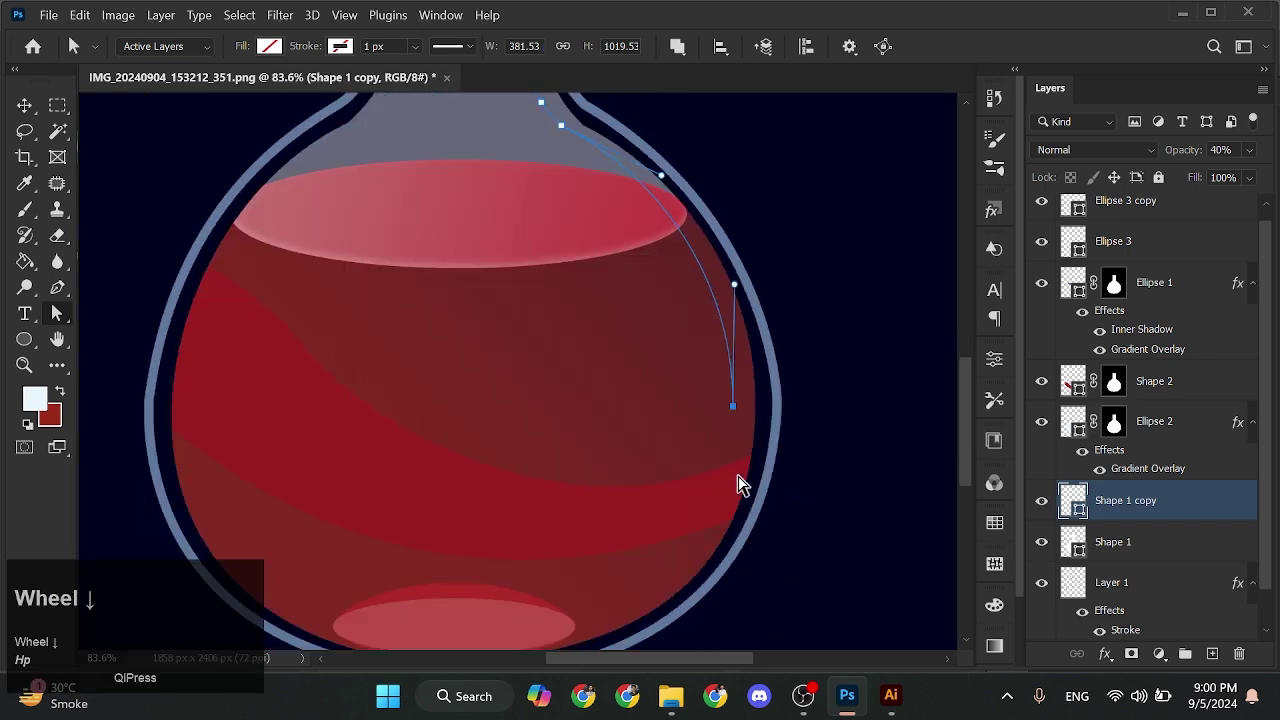
pyautogui.moveTo(732, 408); pyautogui.dragTo(692, 480)
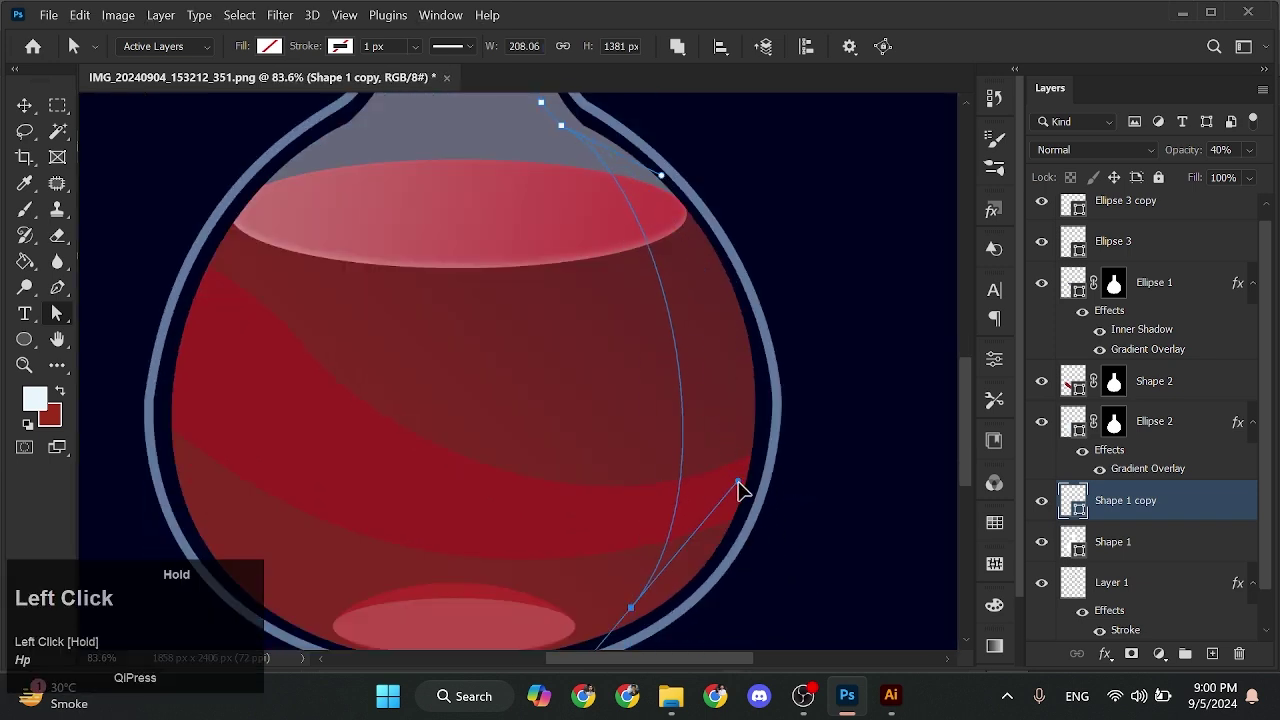
pyautogui.moveTo(650, 204); pyautogui.dragTo(668, 178)
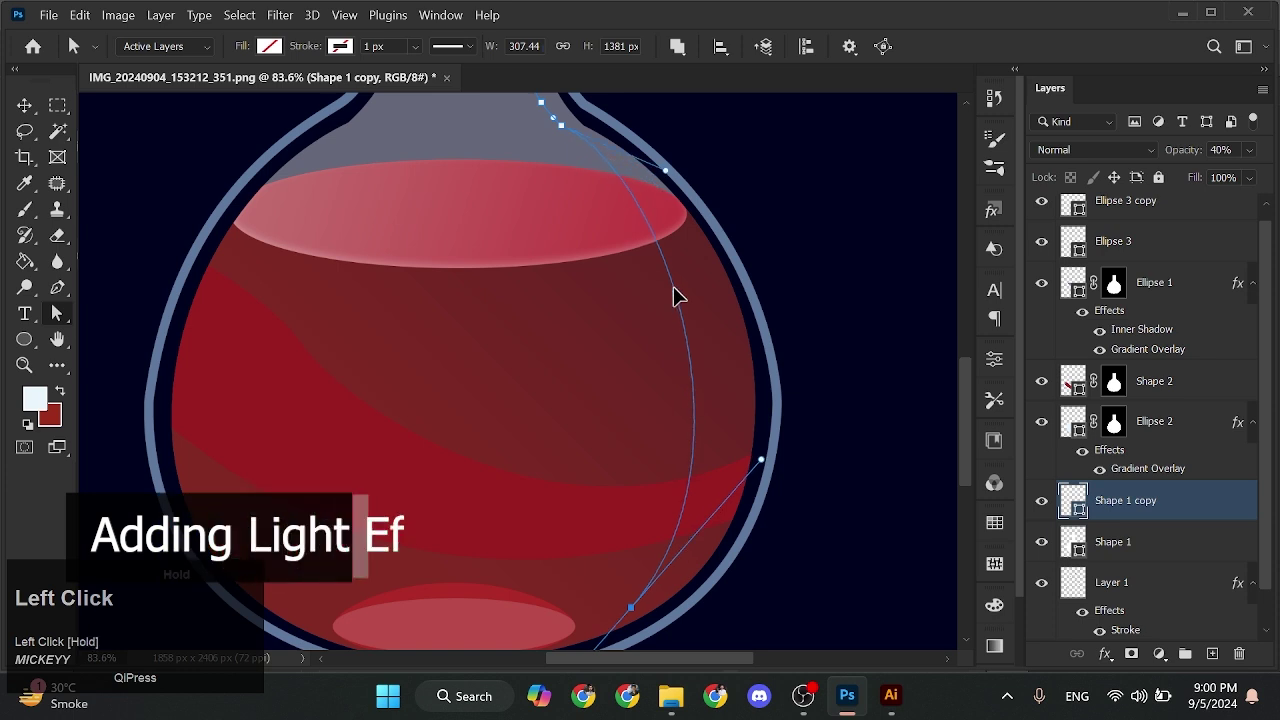
pyautogui.scroll(-1, 660, 300)
# Draw a second curve with the Pen tool from the lower end back up to the flask's right shoulder, inside the first curve
pyautogui.press('p')
pyautogui.scroll(2, 632, 593)
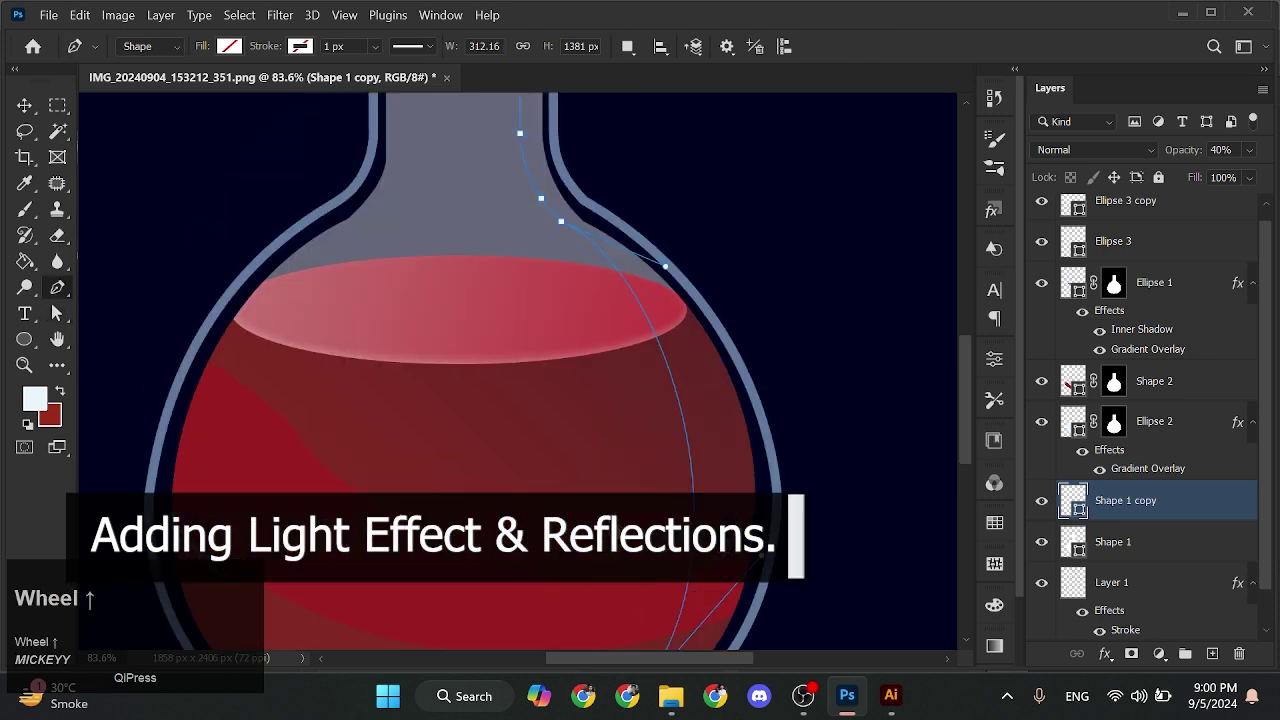
pyautogui.moveTo(548, 242); pyautogui.dragTo(418, 176)
pyautogui.scroll(-5, 431, 287)
pyautogui.scroll(-2, 431, 289)
pyautogui.scroll(1, 457, 403)
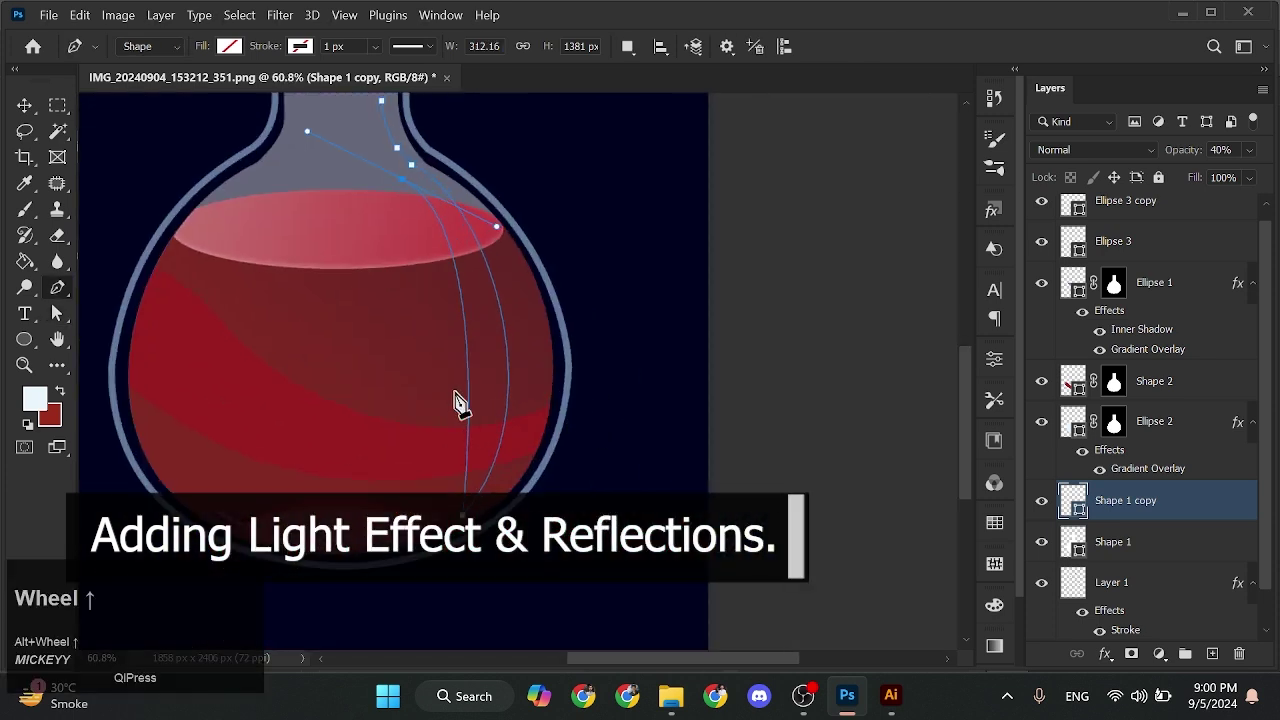
# Adjust the inner curve's direction handles so it tapers alongside the outer curve
pyautogui.press('a')
pyautogui.click(467, 360)
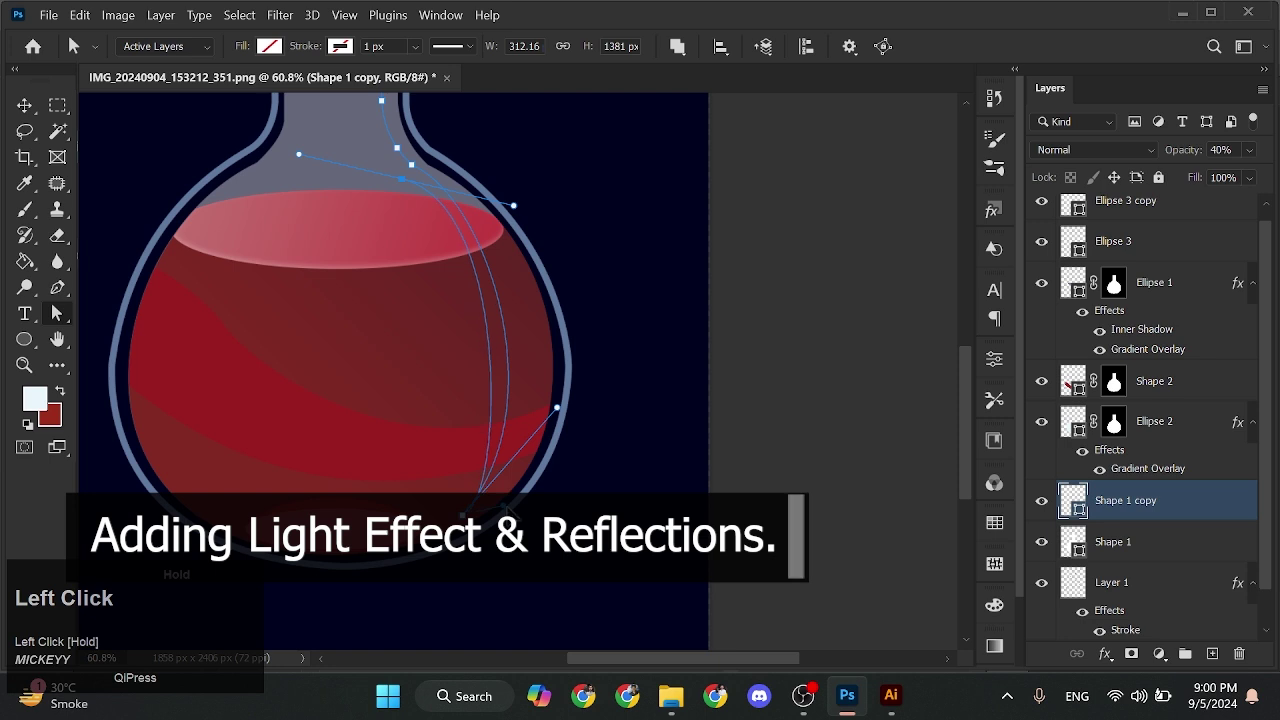
pyautogui.moveTo(504, 507); pyautogui.dragTo(499, 462)
pyautogui.moveTo(513, 206); pyautogui.dragTo(503, 237)
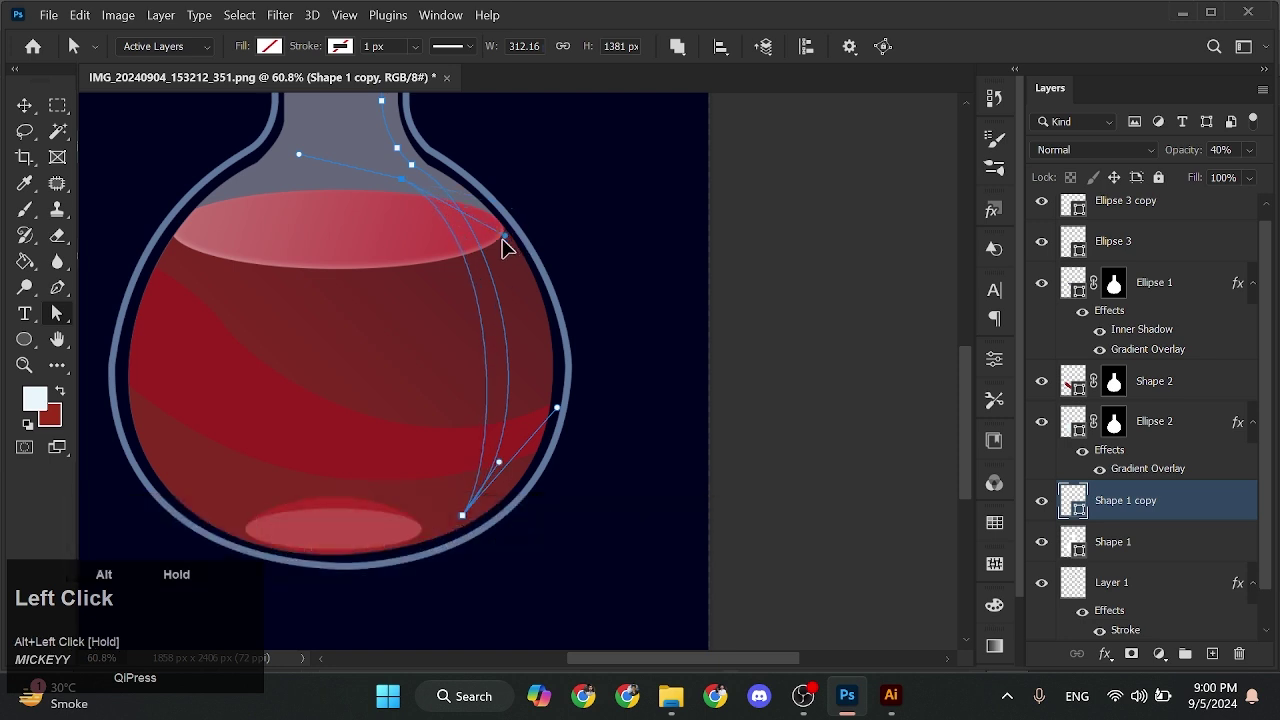
# Continue the inner path around the shoulder and up the neck, then close it at the neck's top edge to form a narrow strip
pyautogui.keyDown('alt'); pyautogui.scroll(4, 394, 143); pyautogui.keyUp('alt')
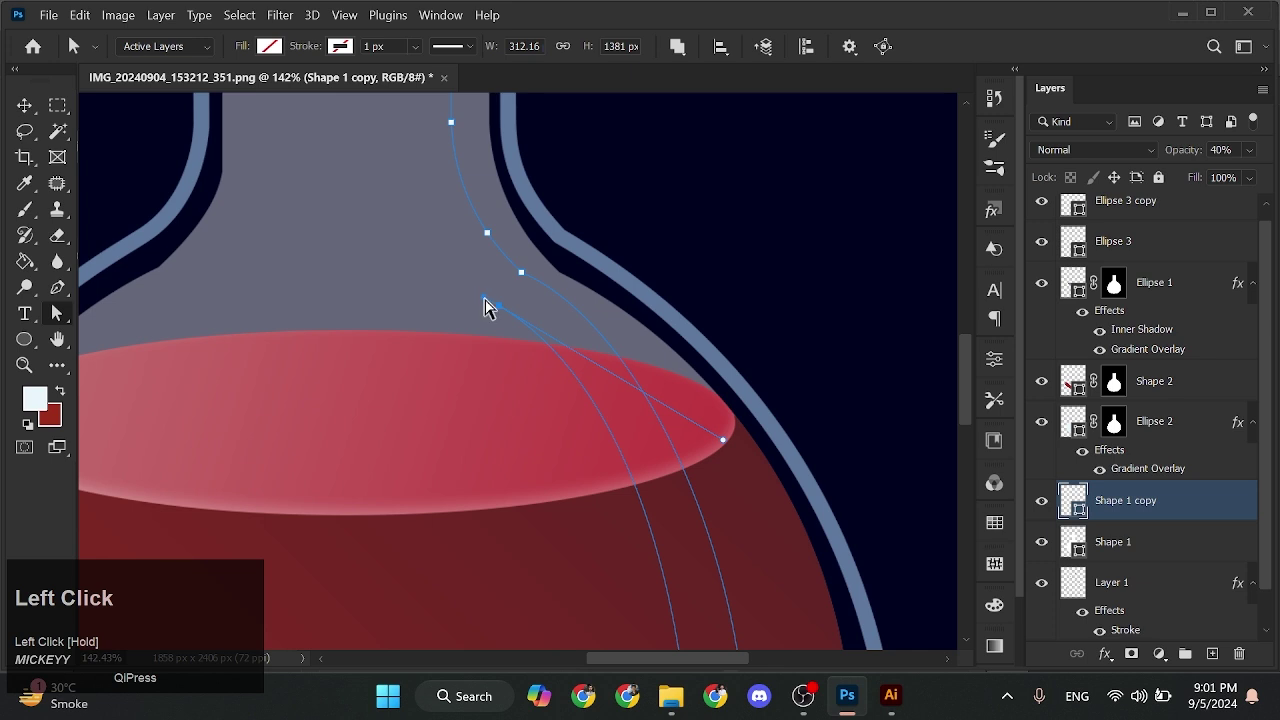
pyautogui.press('p')
pyautogui.scroll(1, 501, 333)
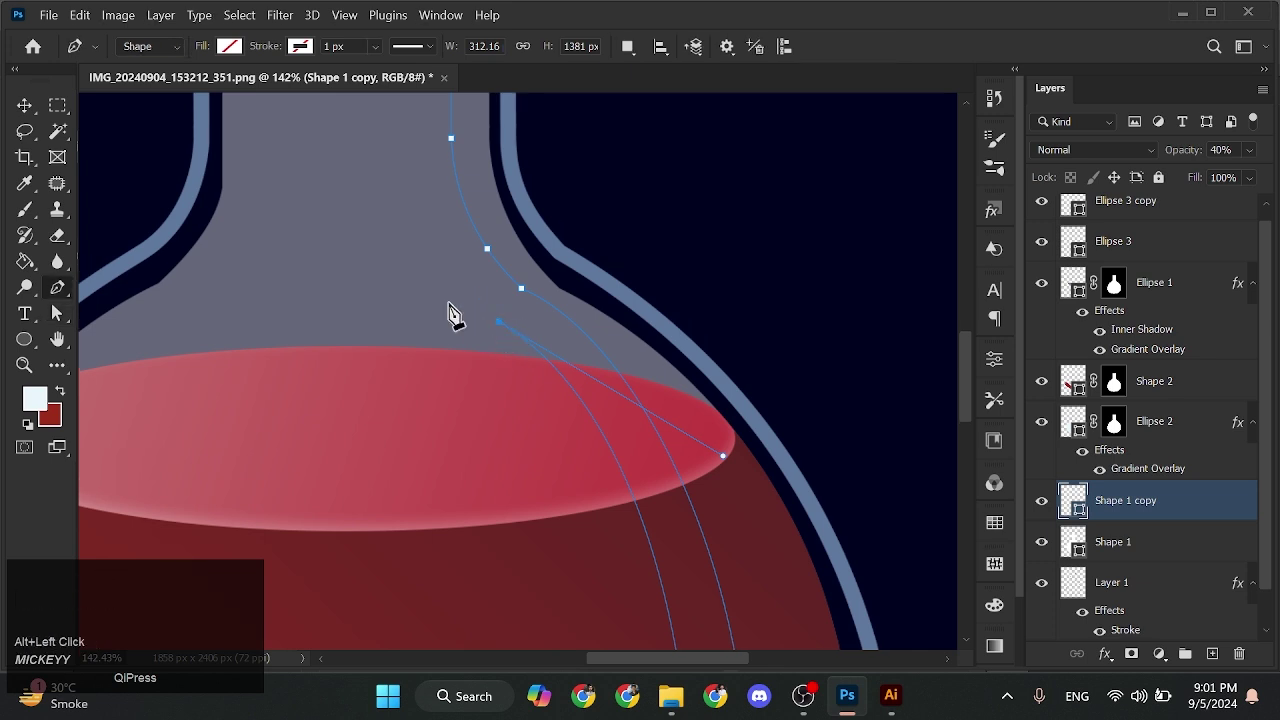
pyautogui.click(460, 303)
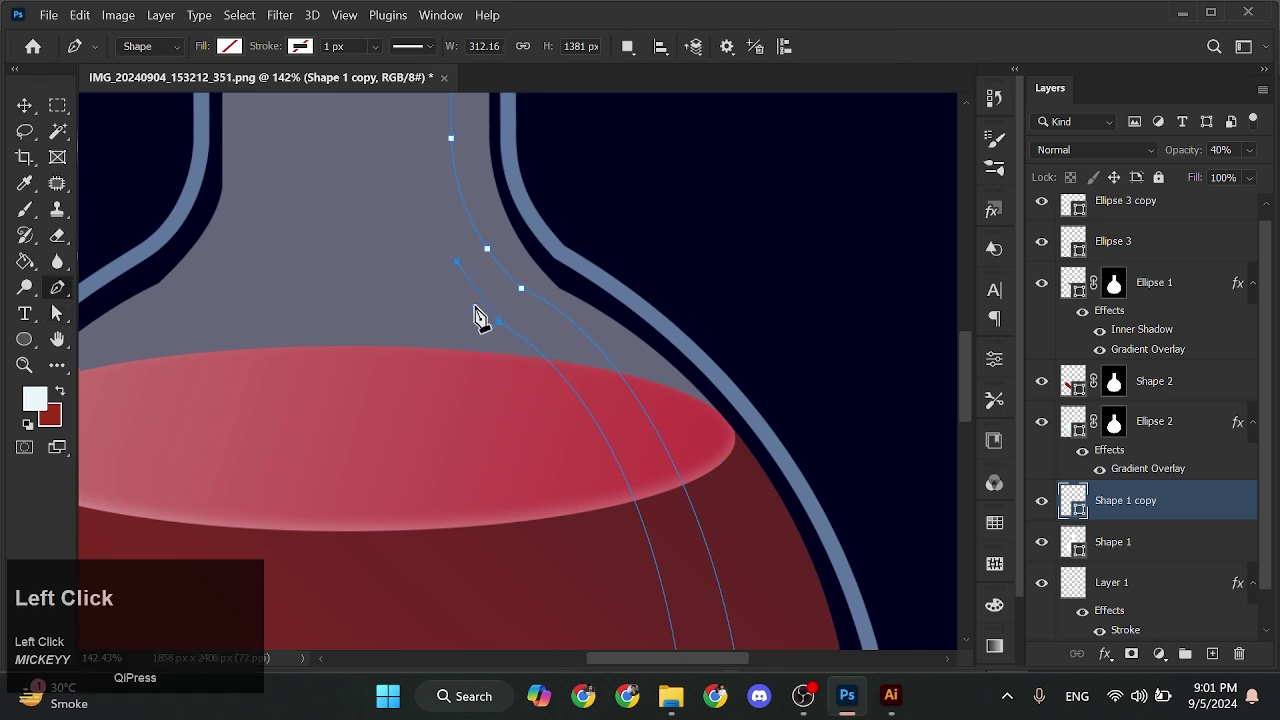
pyautogui.press('a')
pyautogui.press('p')
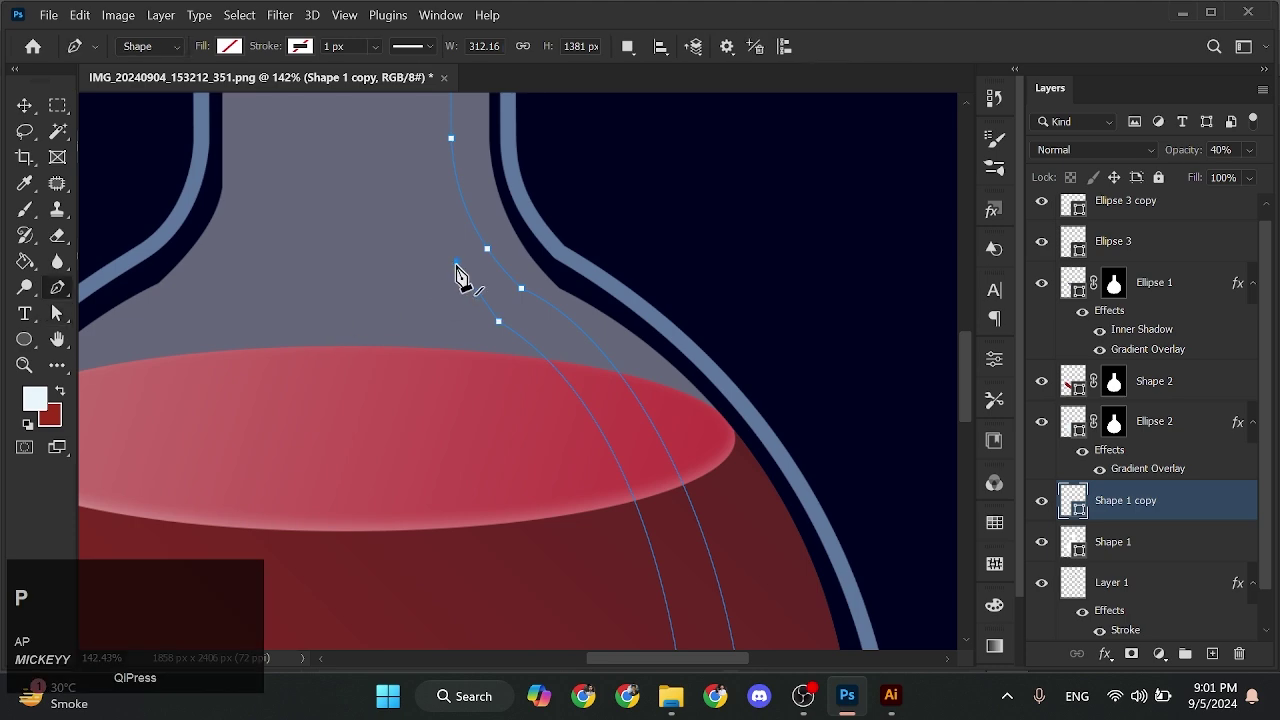
pyautogui.scroll(2, 432, 300)
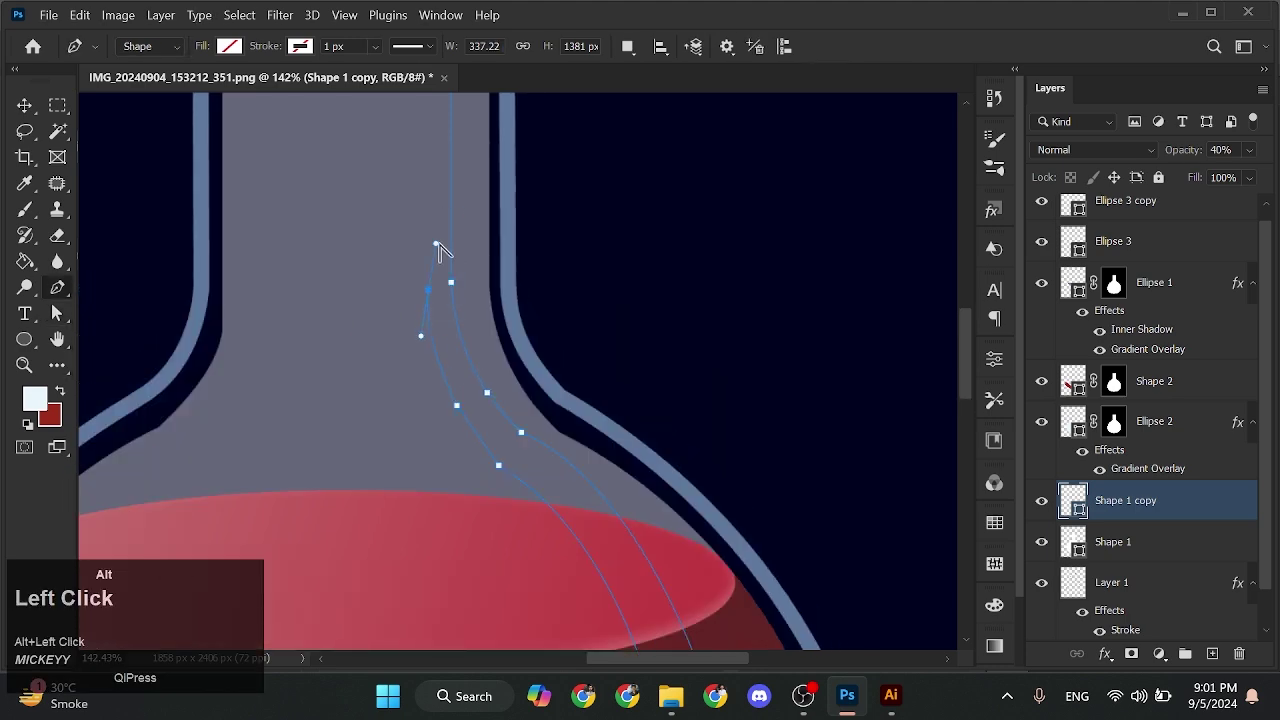
pyautogui.scroll(4, 435, 290)
pyautogui.scroll(-5, 437, 289)
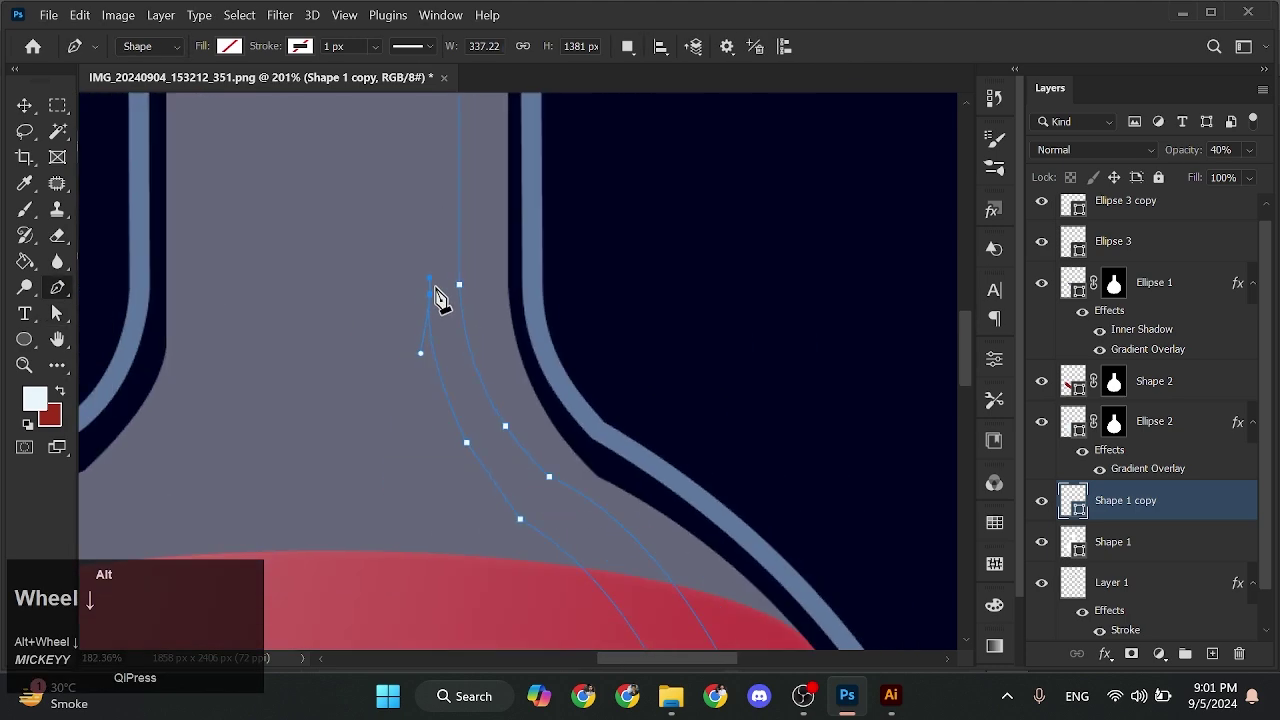
pyautogui.click(431, 218)
pyautogui.scroll(3, 427, 222)
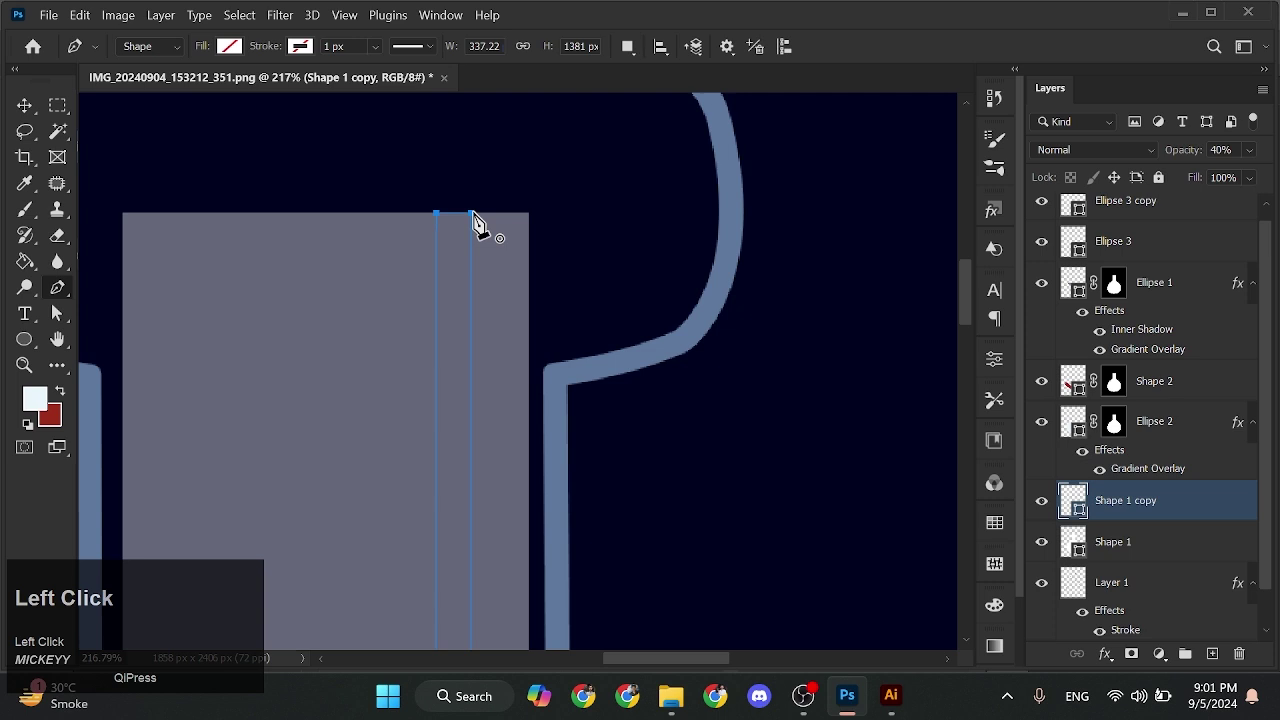
# Smooth the strip's shoulder points and bottom tip with the Curvature Pen tool
pyautogui.scroll(-3, 477, 223)
pyautogui.scroll(5, 503, 394)
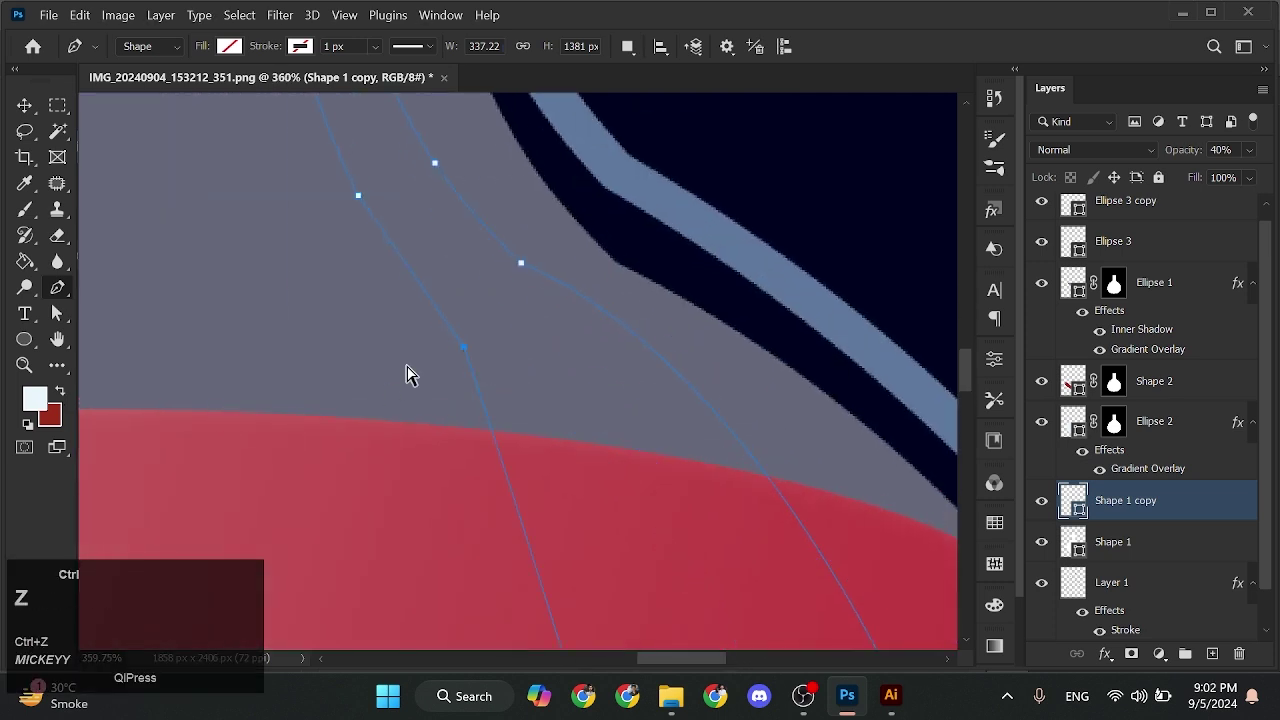
pyautogui.rightClick(57, 288)
pyautogui.click(160, 340)
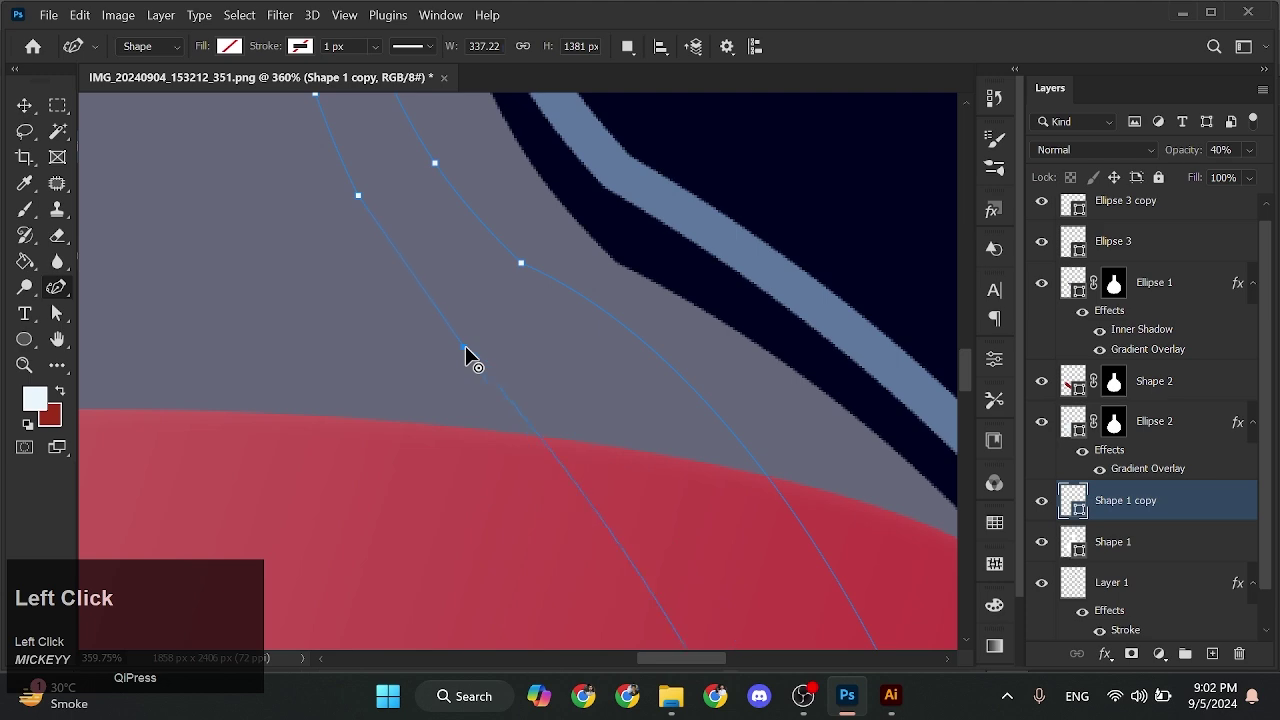
pyautogui.scroll(-6, 465, 346)
pyautogui.scroll(5, 503, 251)
pyautogui.click(497, 248)
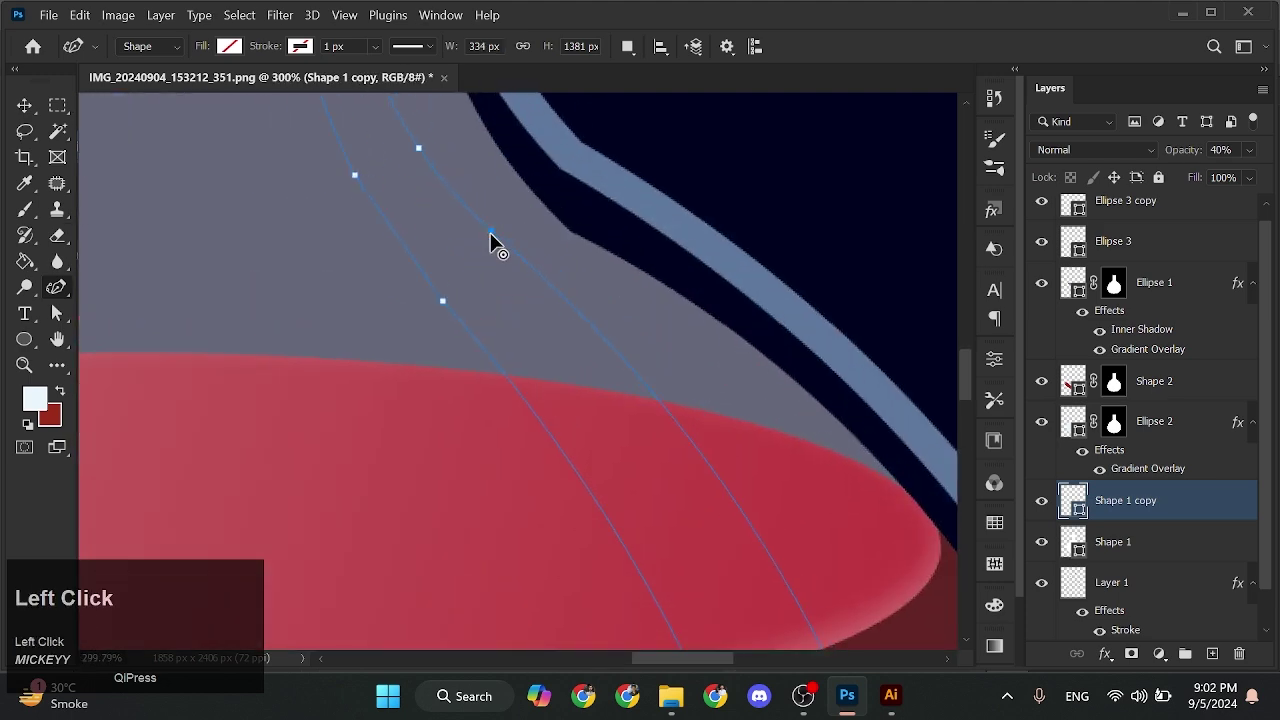
pyautogui.scroll(-7, 548, 388)
pyautogui.scroll(-1, 548, 390)
pyautogui.scroll(8, 586, 606)
pyautogui.click(530, 536)
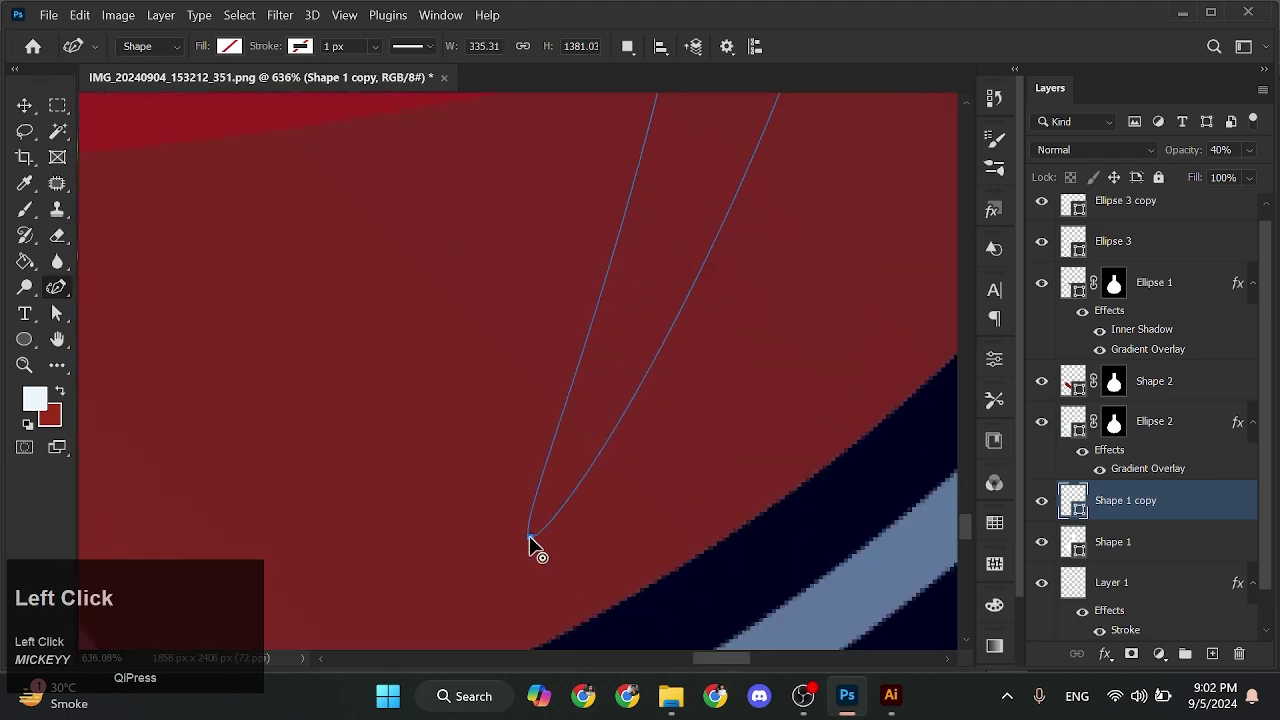
# Bring the curved strip to the front of the layer stack and fill it with black
pyautogui.scroll(-8, 540, 530)
pyautogui.scroll(3, 576, 515)
pyautogui.scroll(2, 521, 318)
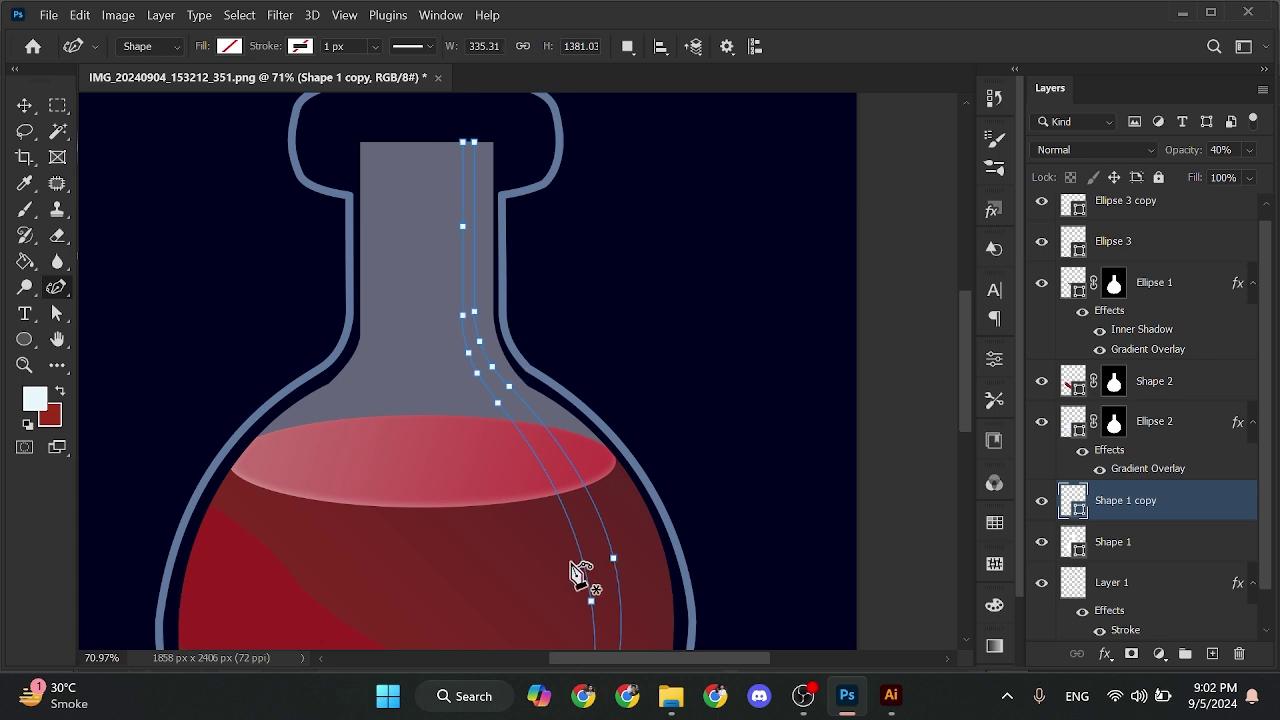
pyautogui.press('v')
pyautogui.doubleClick(1073, 500)
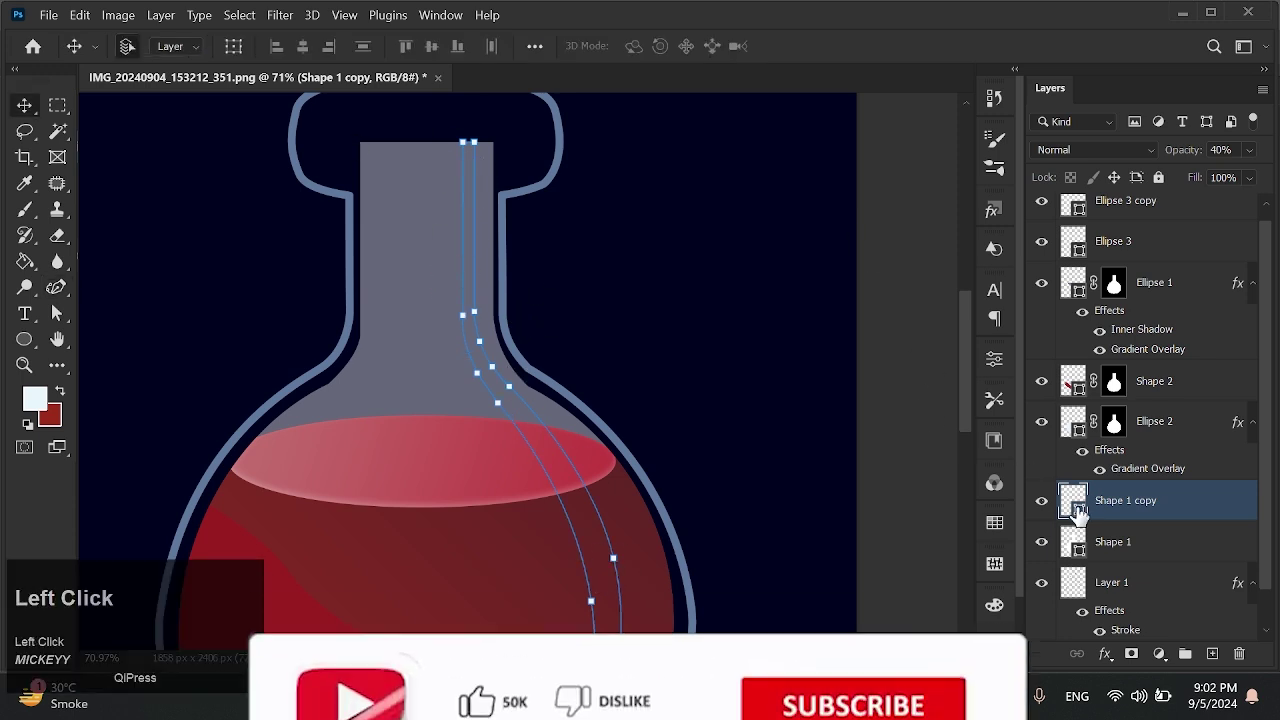
pyautogui.click(1200, 246)
pyautogui.hotkey('ctrl', 'shift', ']')
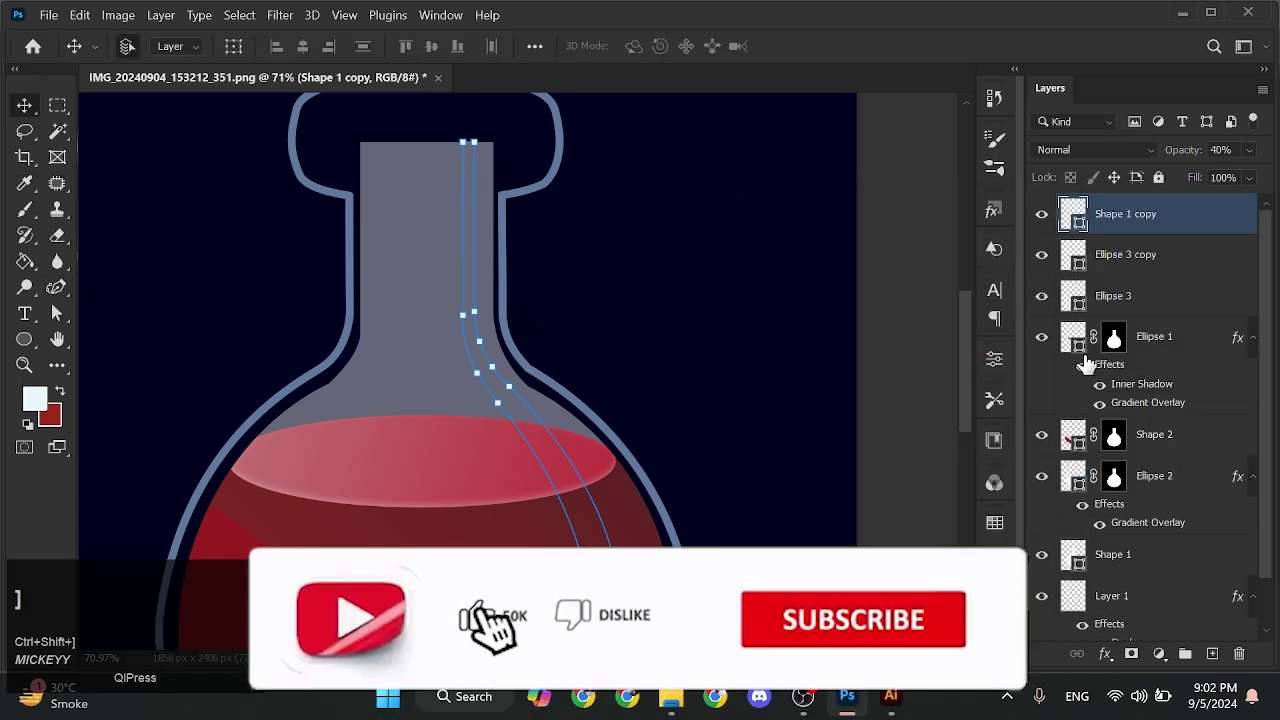
pyautogui.press('a')
pyautogui.click(268, 47)
pyautogui.click(143, 151)
pyautogui.press('v')
pyautogui.click(693, 279)
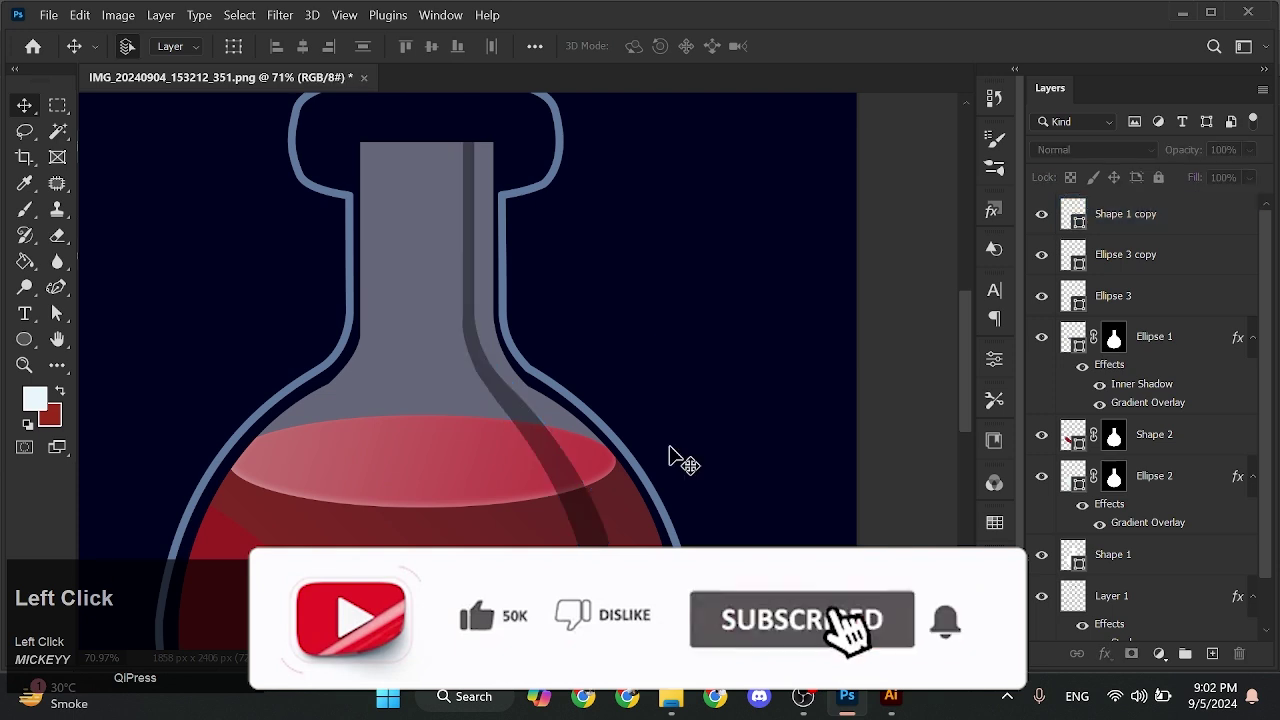
# Set the black strip's blend mode to Multiply and its opacity to 23%
pyautogui.scroll(-4, 672, 457)
pyautogui.scroll(1, 672, 457)
pyautogui.click(567, 386)
pyautogui.click(1090, 150)
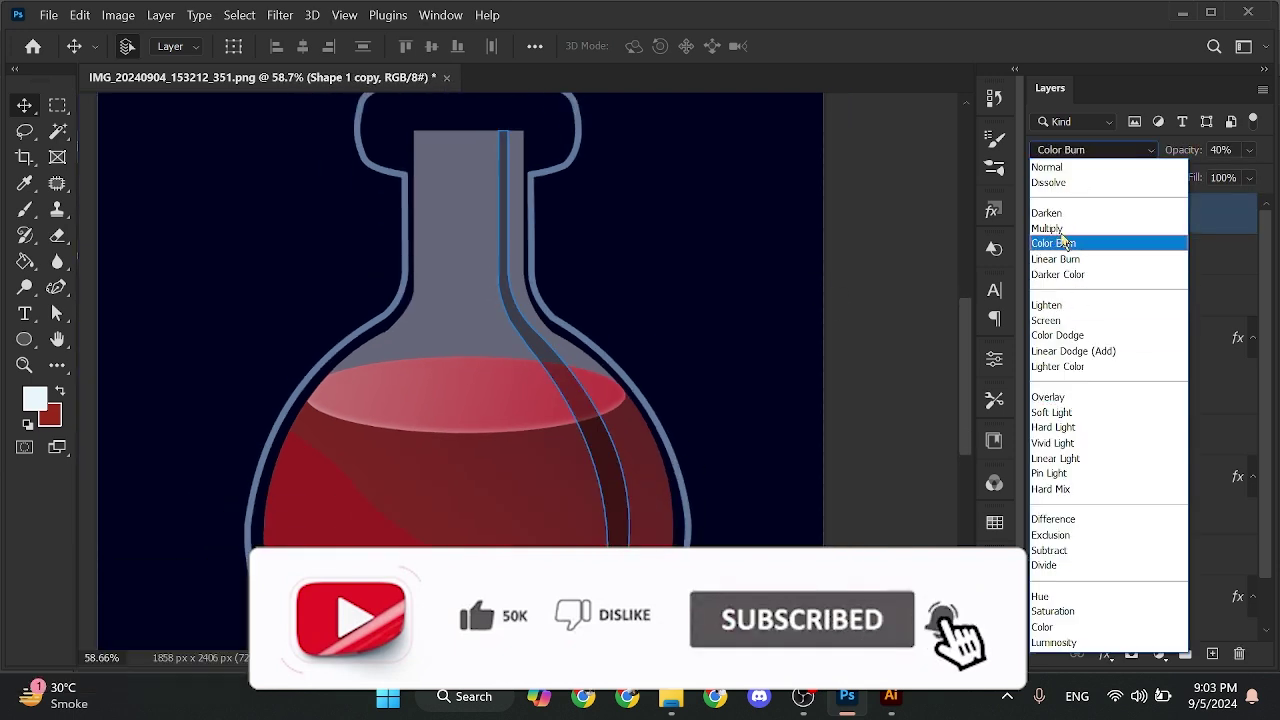
pyautogui.click(1062, 236)
pyautogui.click(787, 430)
pyautogui.scroll(-1, 787, 430)
pyautogui.click(586, 400)
pyautogui.moveTo(1175, 150); pyautogui.dragTo(960, 248)
# Duplicate the strip and widen the copy by moving its right-edge points right, past the flask's outline
pyautogui.click(955, 240)
pyautogui.scroll(-4, 903, 275)
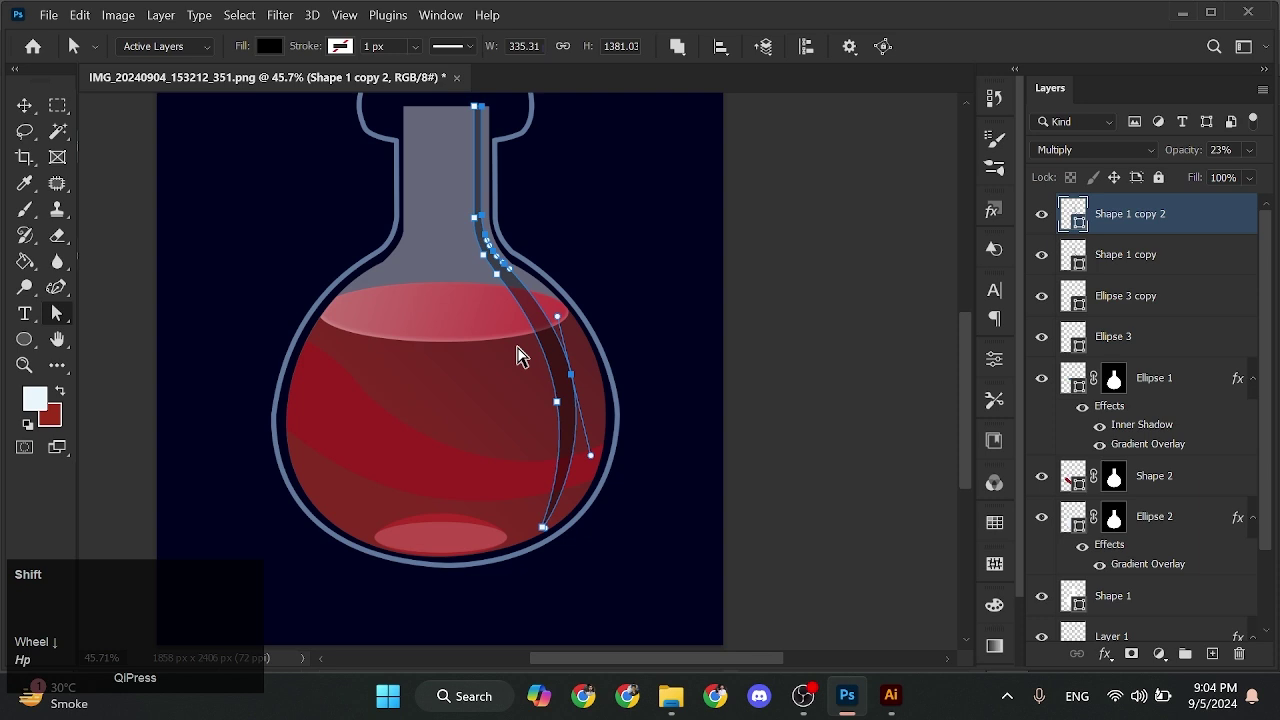
pyautogui.hotkey('shift', 'Right')
pyautogui.hotkey('shift', 'Right')
pyautogui.hotkey('shift', 'Right')
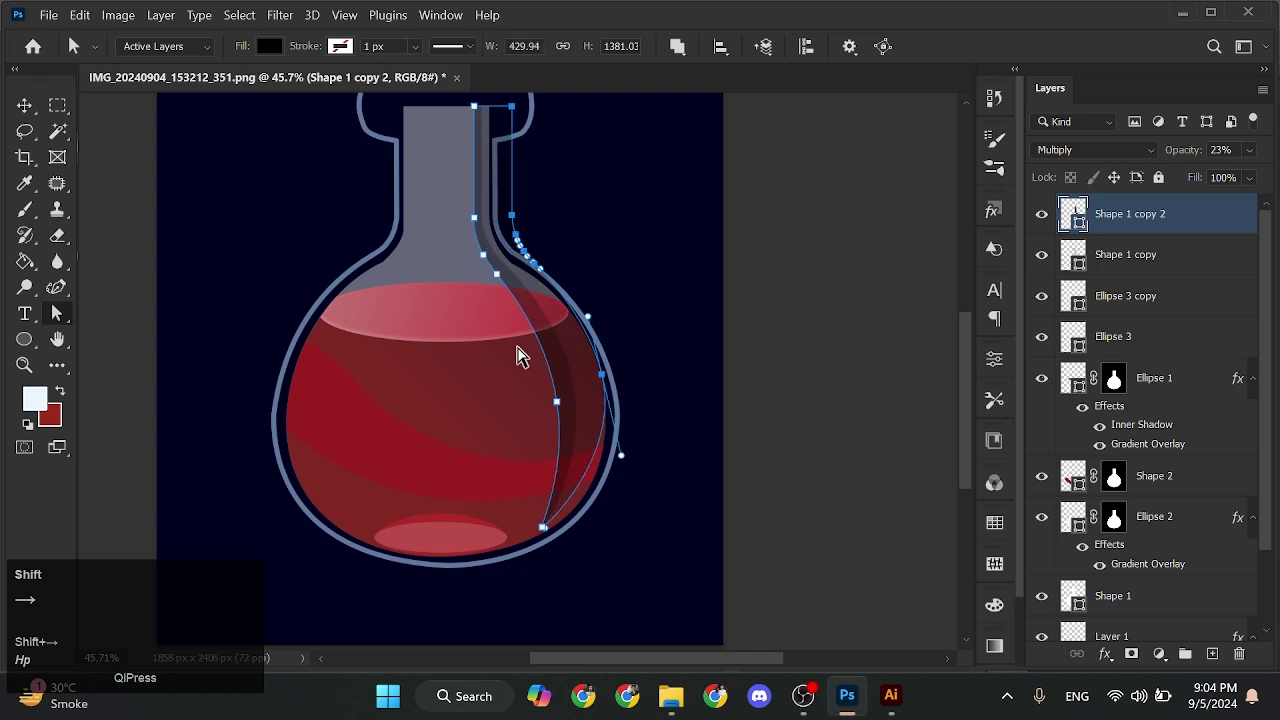
# Move the widened strip copy below the narrow strip in the layer order and fill it with white (#ffffff)
pyautogui.press('v')
pyautogui.keyDown('alt'); pyautogui.scroll(3, 543, 329); pyautogui.keyUp('alt')
pyautogui.click(486, 309)
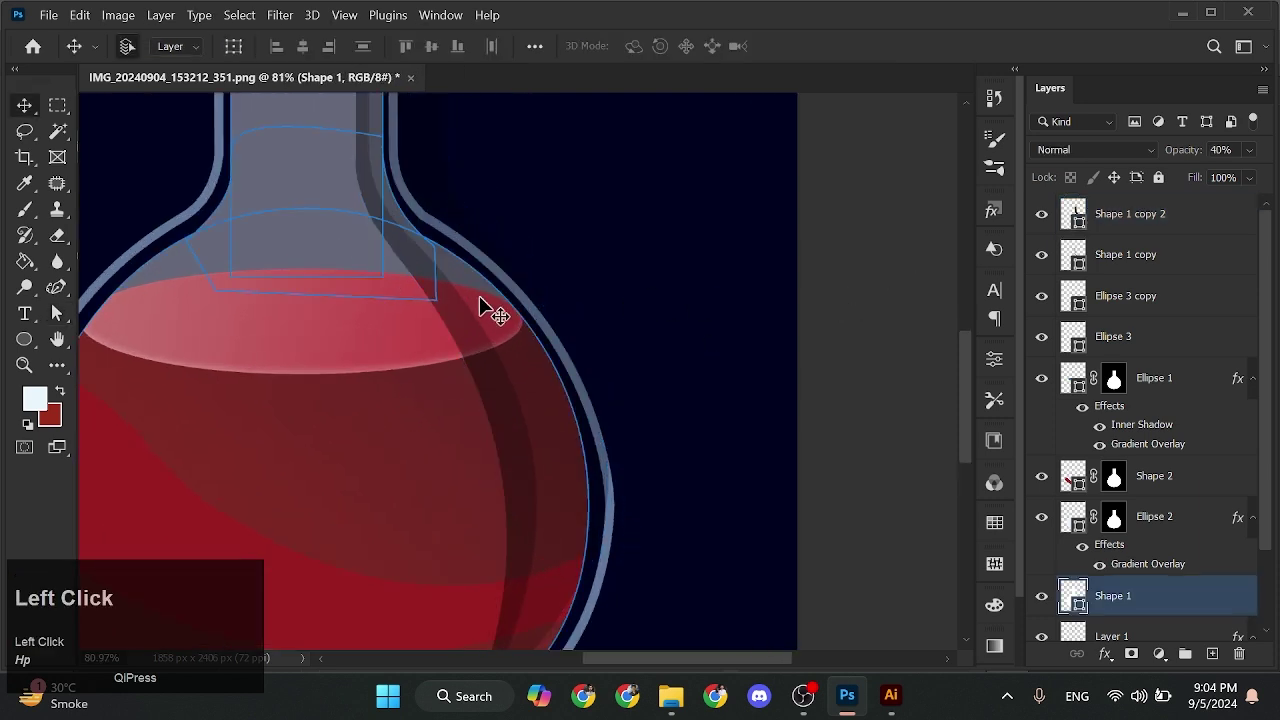
pyautogui.moveTo(482, 290)
pyautogui.mouseDown()
pyautogui.moveTo(528, 283)
pyautogui.moveTo(503, 277)
pyautogui.mouseUp()
pyautogui.scroll(3, 297, 306)
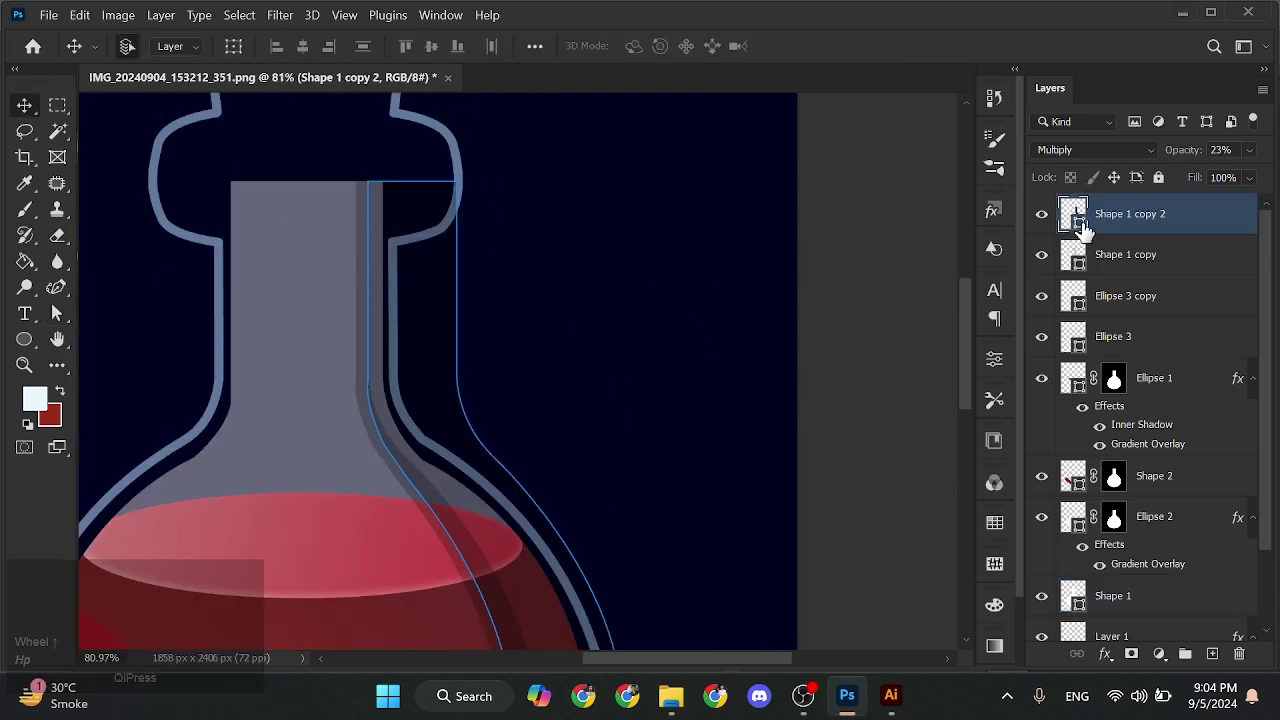
pyautogui.moveTo(1071, 220); pyautogui.dragTo(1112, 278)
pyautogui.doubleClick(1073, 264)
pyautogui.moveTo(806, 311); pyautogui.dragTo(692, 228)
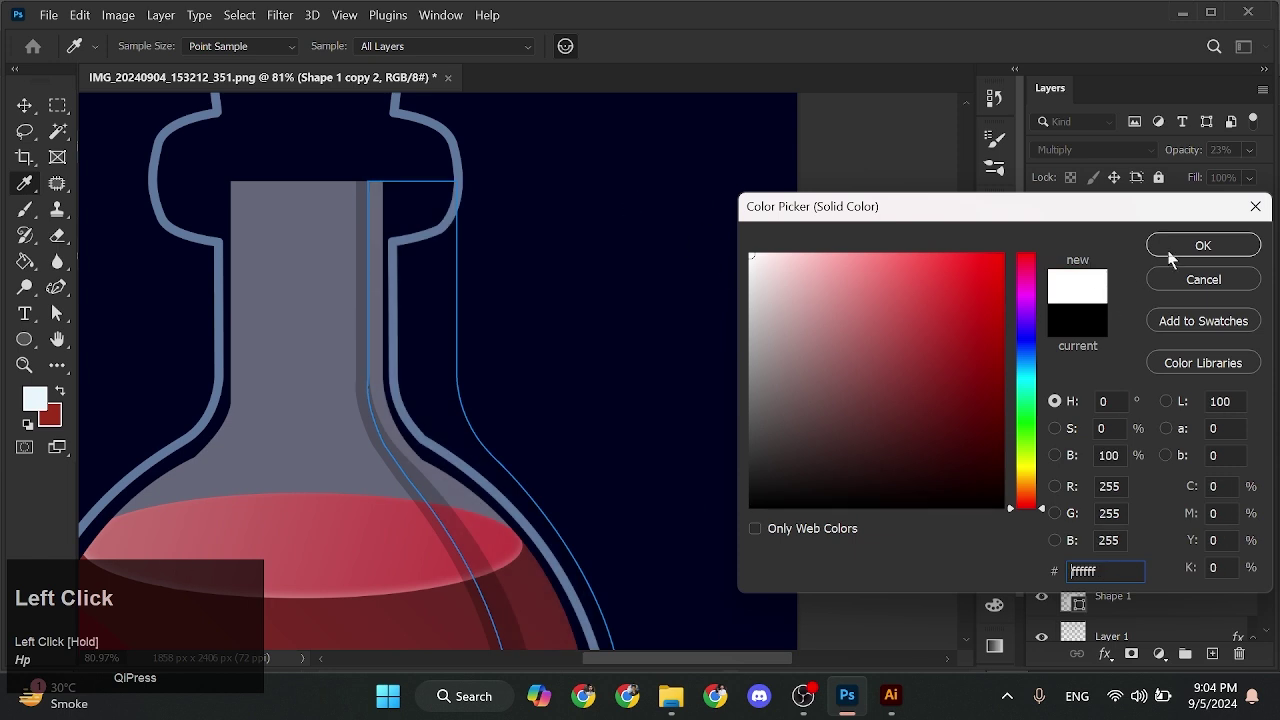
pyautogui.click(1170, 254)
# Load the translucent flask shape's outline as a selection
pyautogui.click(337, 389)
pyautogui.keyDown('ctrl'); pyautogui.click(1078, 607); pyautogui.keyUp('ctrl')
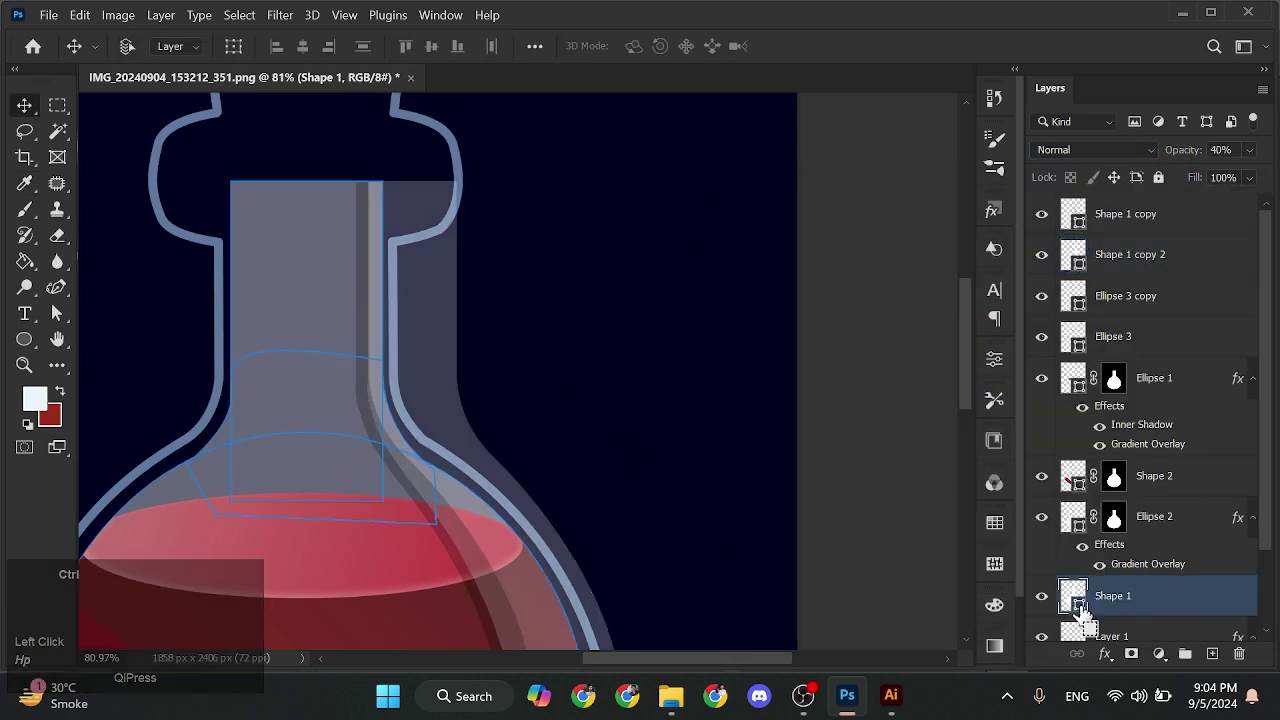
pyautogui.click(1130, 228)
pyautogui.click(1131, 653)
pyautogui.hotkey('ctrl', 'z')
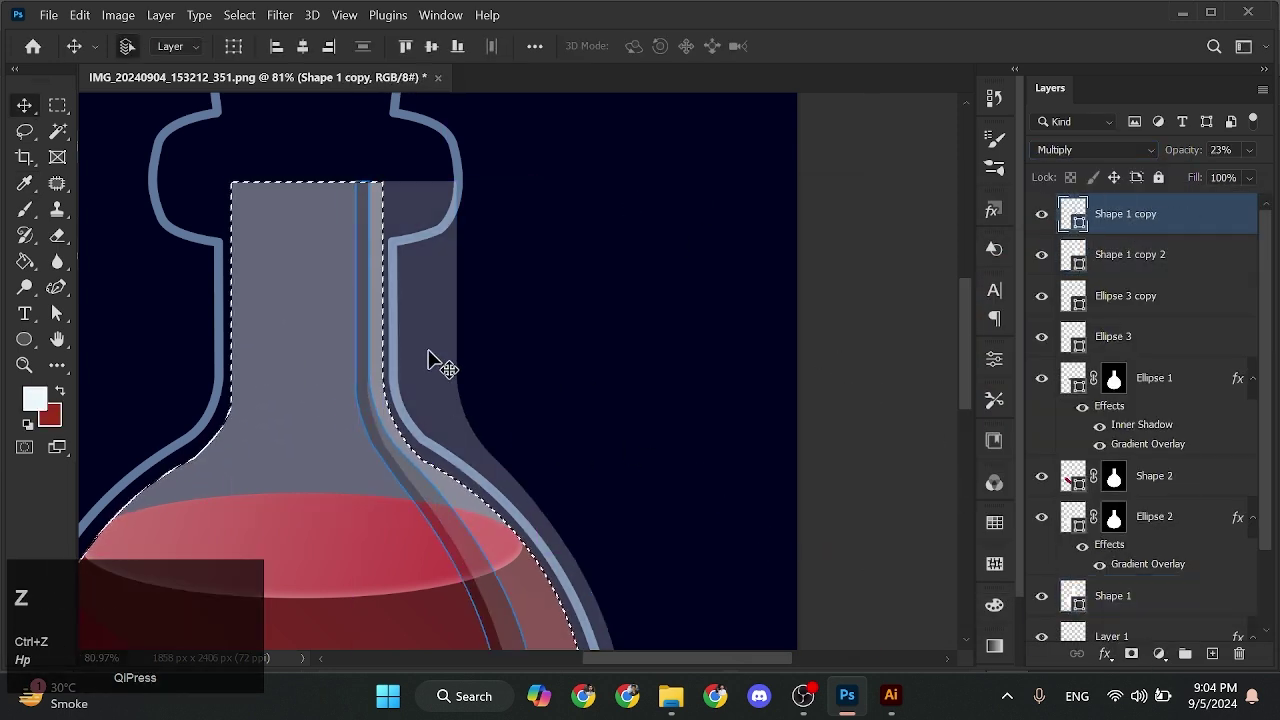
# Mask the widened white strip with the flask selection
pyautogui.click(1130, 254)
pyautogui.click(1131, 653)
pyautogui.keyDown('alt'); pyautogui.scroll(-2, 665, 460); pyautogui.keyUp('alt')
pyautogui.scroll(-3, 672, 460)
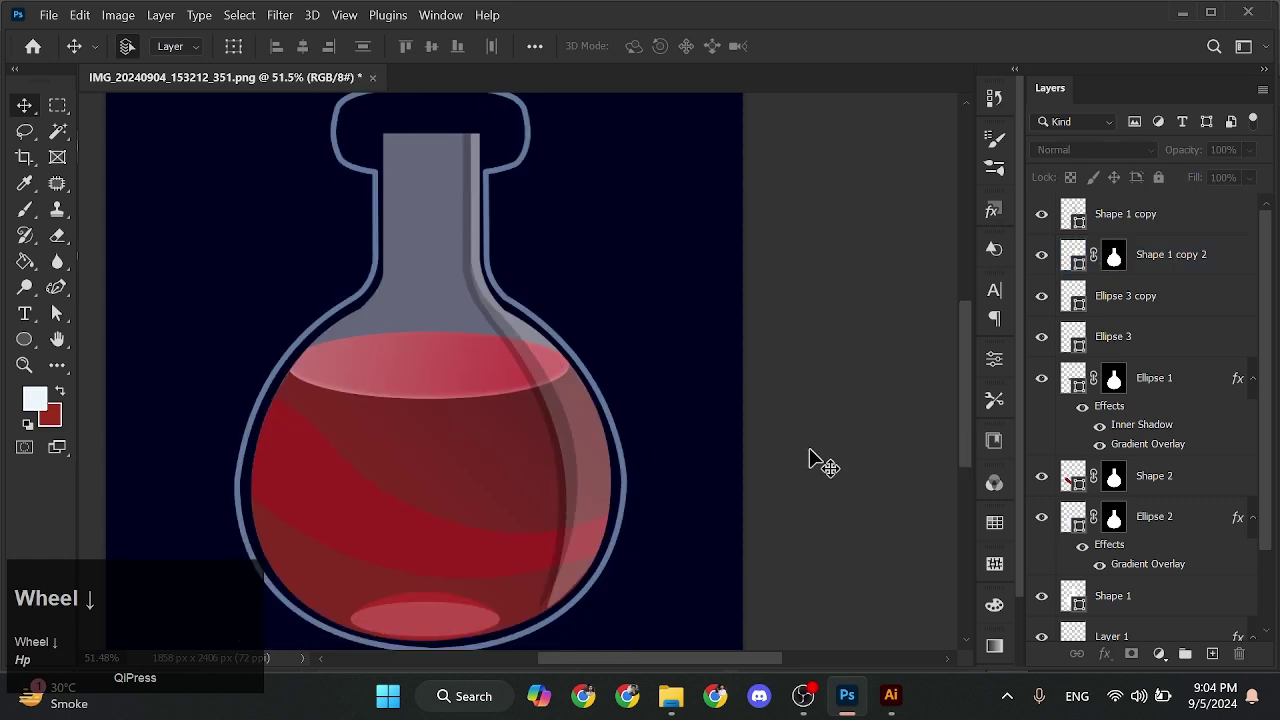
# Fine-tune the curve of the masked white strip at the flask's shoulder by adjusting its anchor points
pyautogui.click(1073, 254)
pyautogui.click(874, 373)
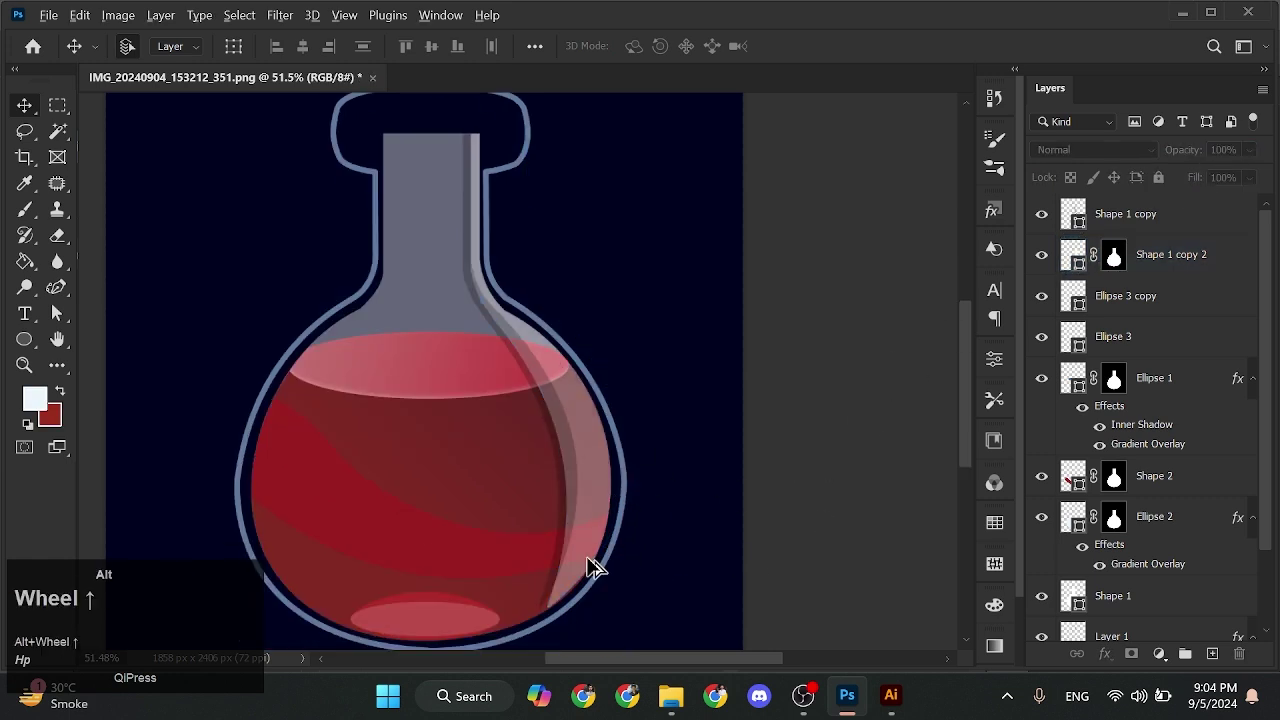
pyautogui.keyDown('alt'); pyautogui.scroll(4, 586, 485); pyautogui.keyUp('alt')
pyautogui.doubleClick(578, 495)
pyautogui.keyDown('alt'); pyautogui.scroll(4, 566, 491); pyautogui.keyUp('alt')
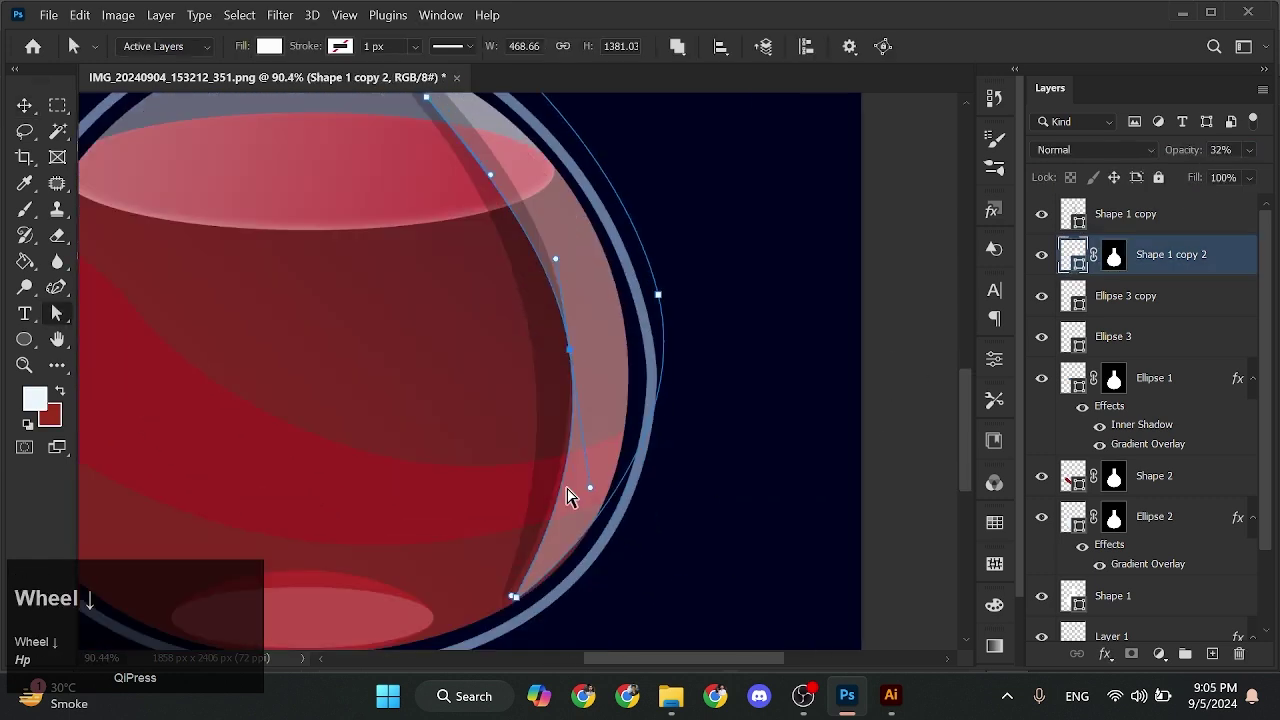
pyautogui.scroll(-2, 643, 508)
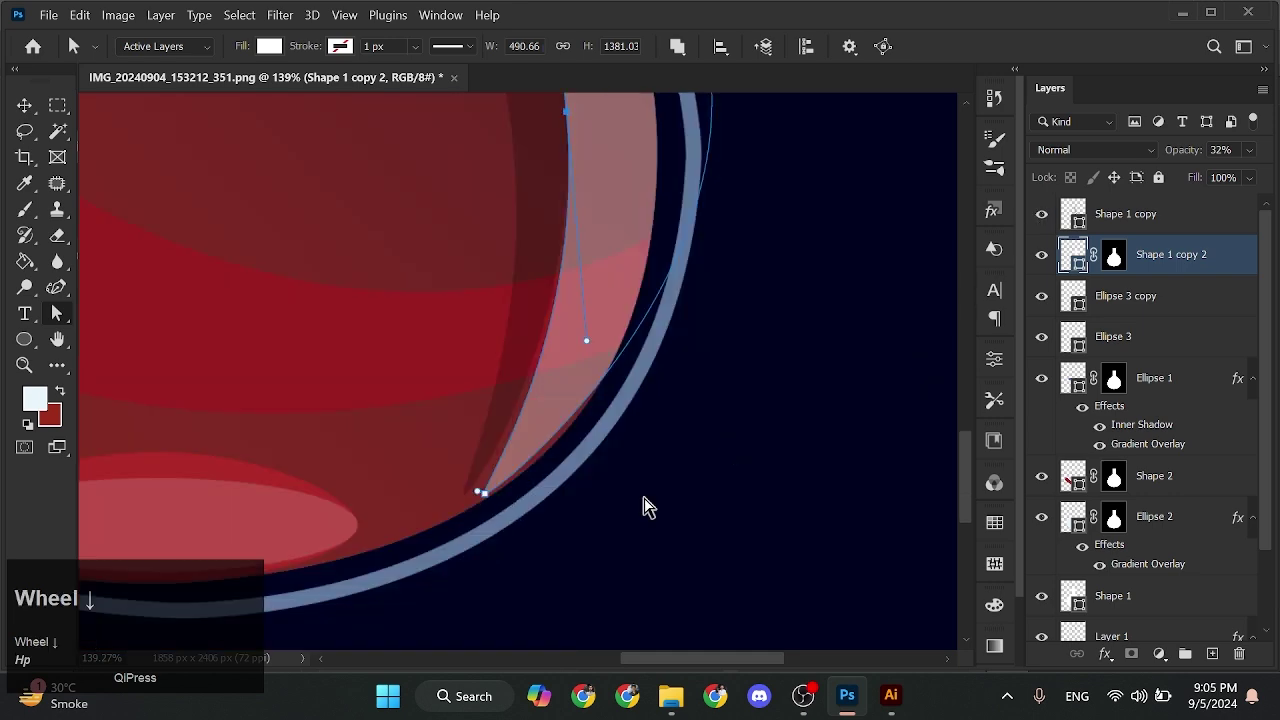
pyautogui.scroll(5, 432, 352)
pyautogui.moveTo(345, 204); pyautogui.dragTo(374, 196)
pyautogui.scroll(4, 390, 345)
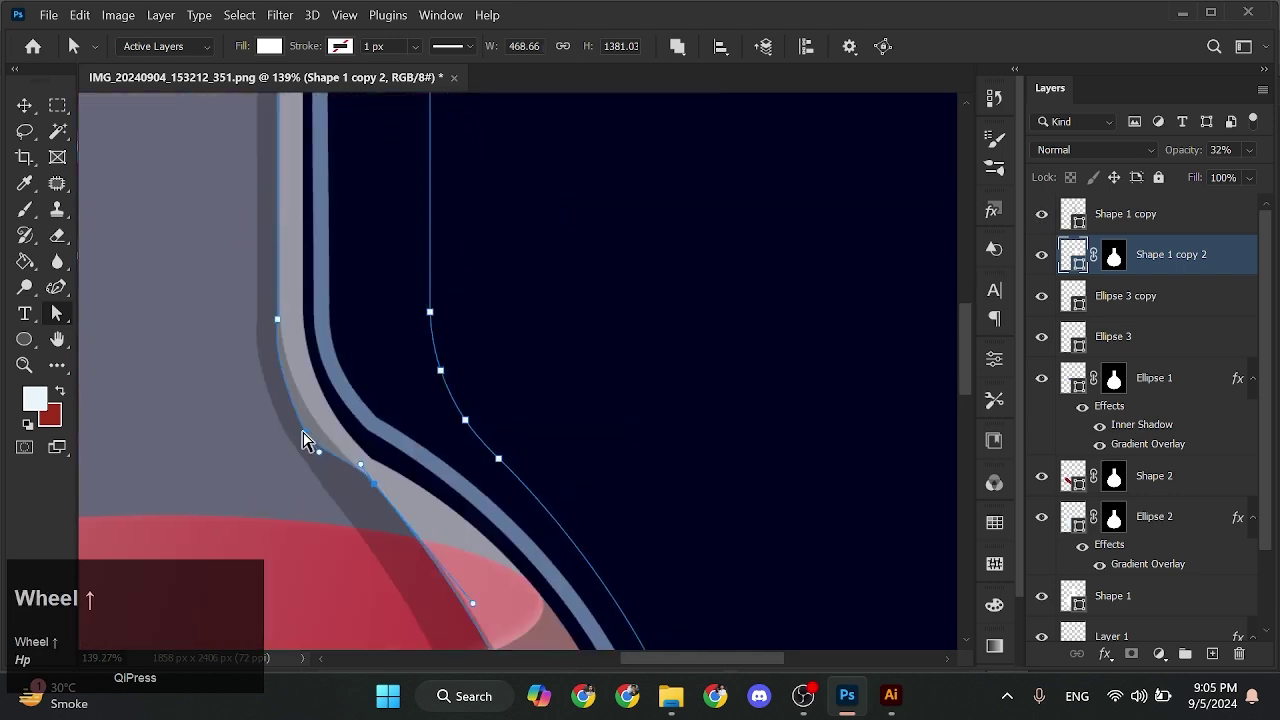
pyautogui.keyDown('alt'); pyautogui.scroll(-6, 457, 414); pyautogui.keyUp('alt')
# Save the document in Photoshop format as "Game Power Bottle"
pyautogui.press('v')
pyautogui.hotkey('ctrl', 's')
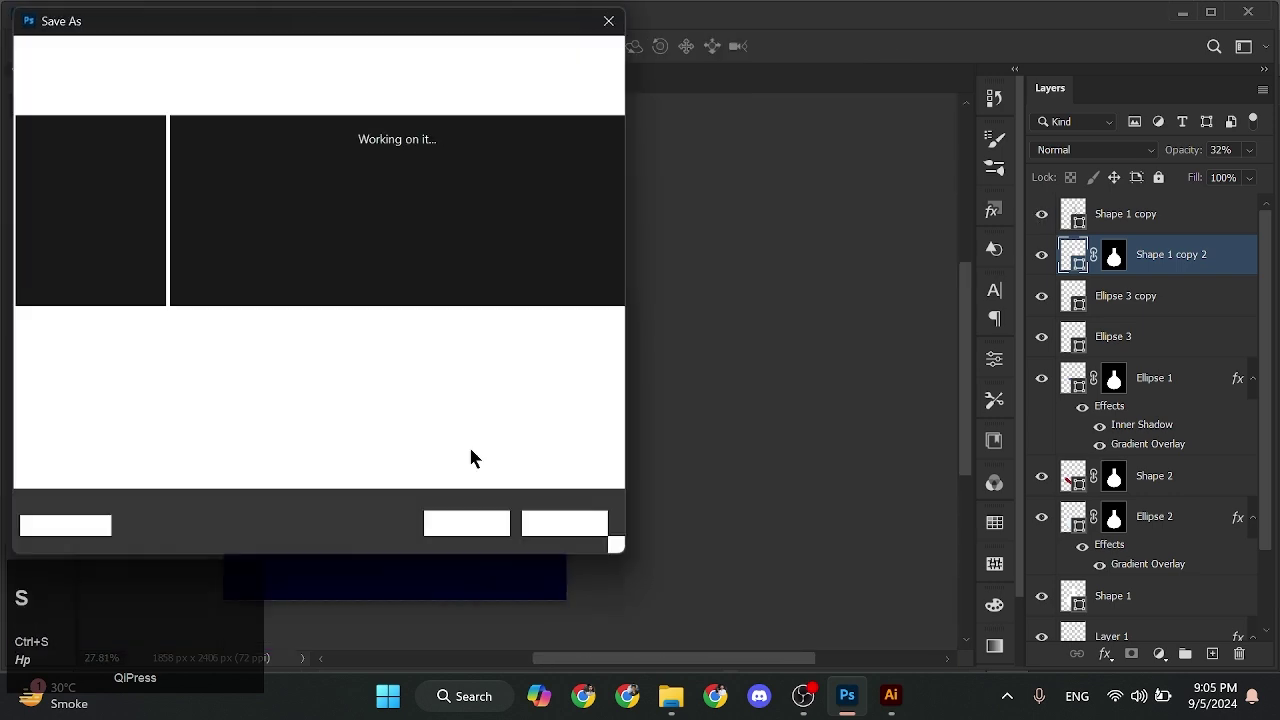
pyautogui.write('Game Power Bottle')
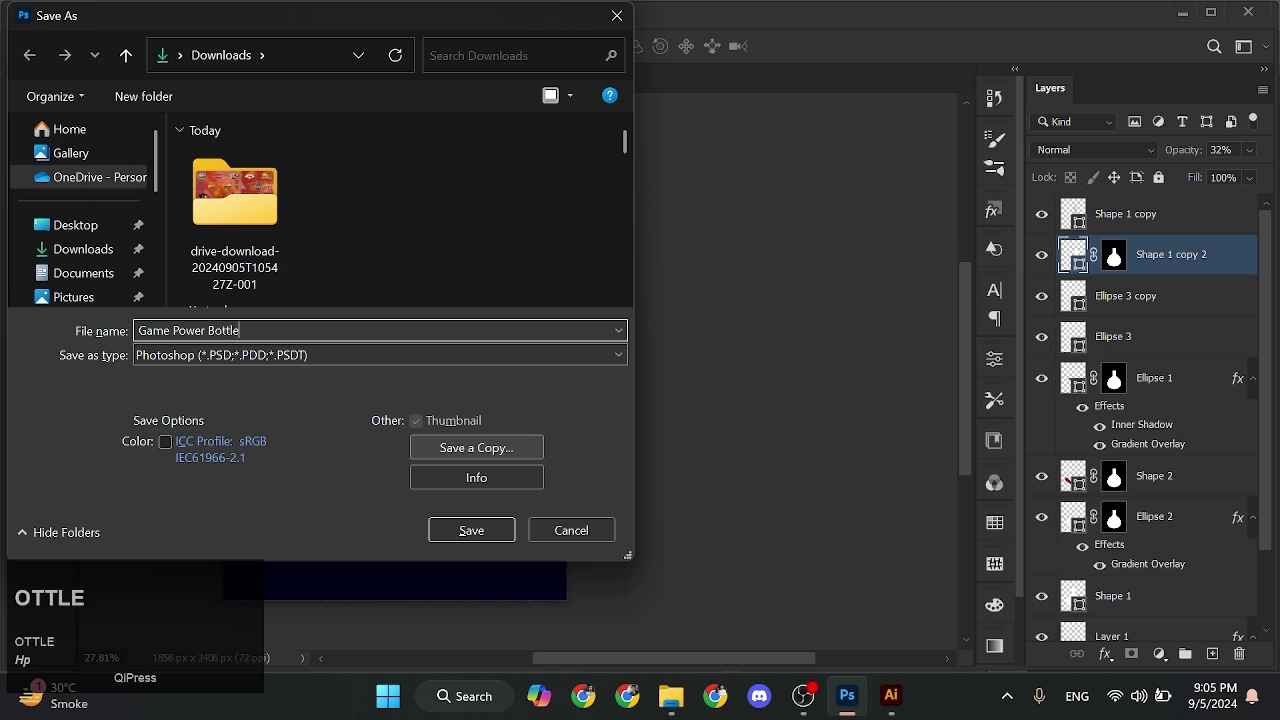
pyautogui.press('Return')
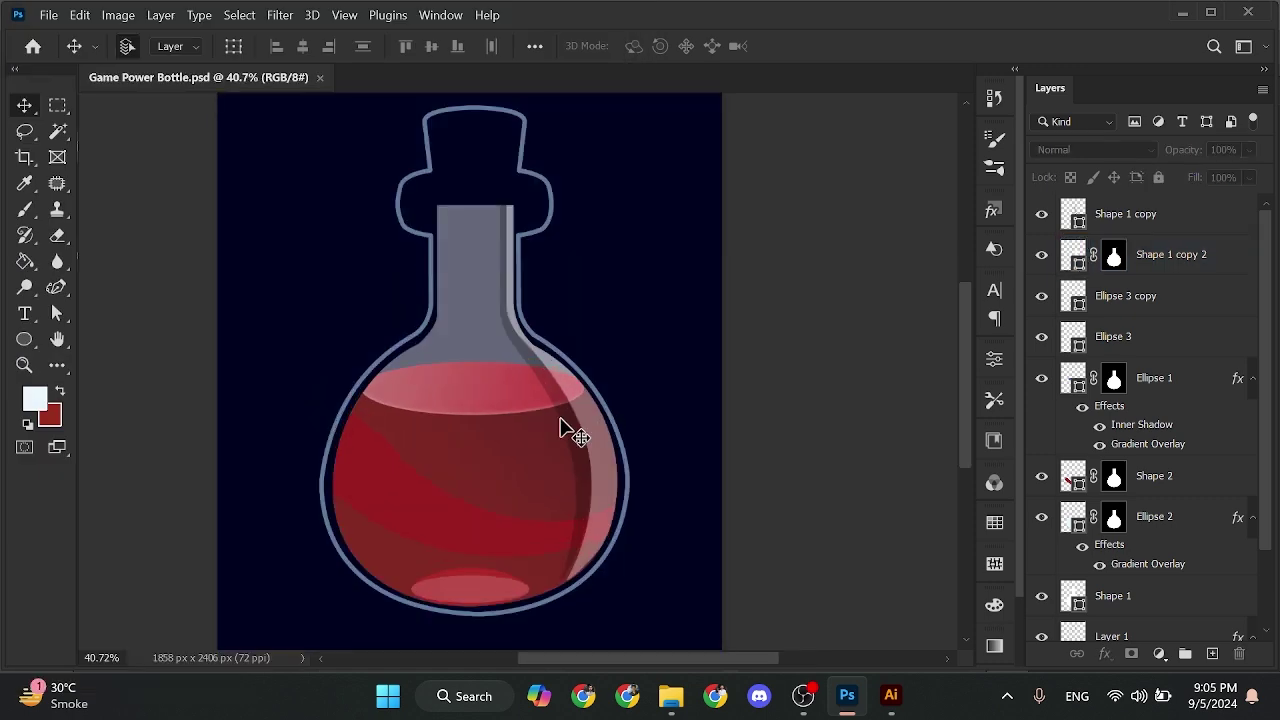
# Duplicate the dark shading strip, flip the copy horizontally, and place it along the flask's left side
pyautogui.moveTo(563, 429); pyautogui.dragTo(430, 429)
pyautogui.click(79, 15)
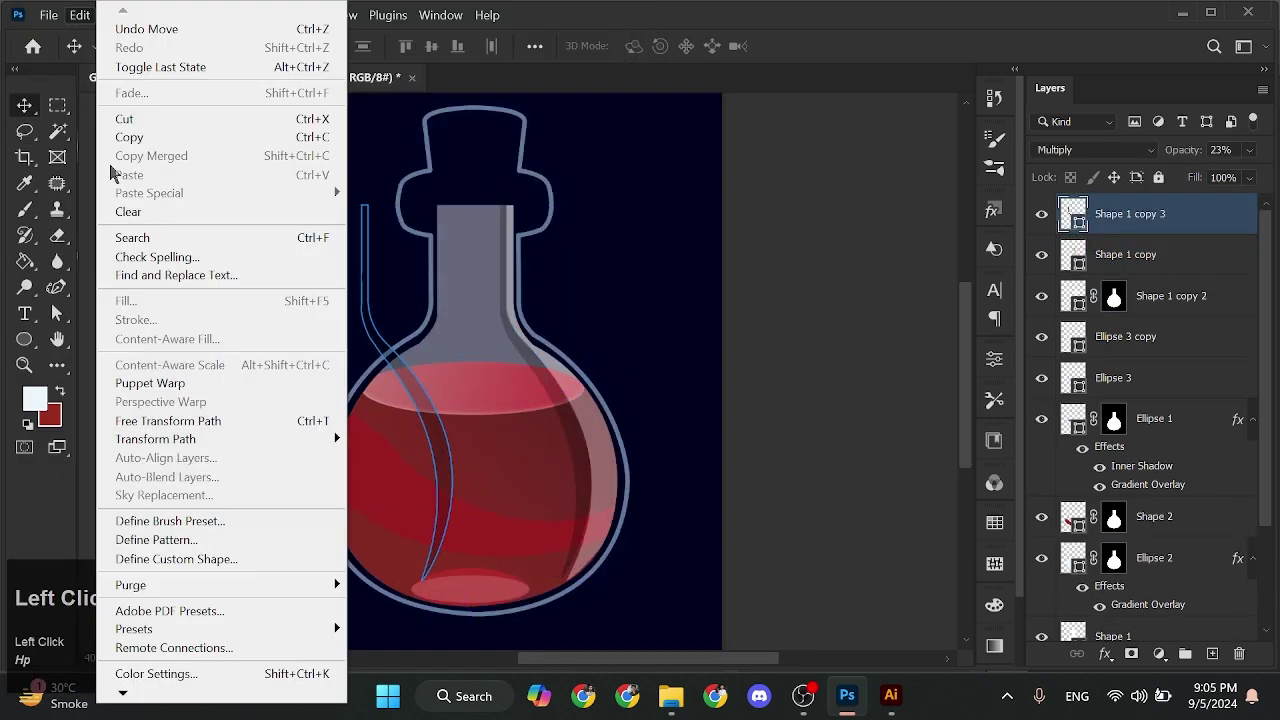
pyautogui.keyDown('alt'); pyautogui.scroll(3, 408, 486); pyautogui.keyUp('alt')
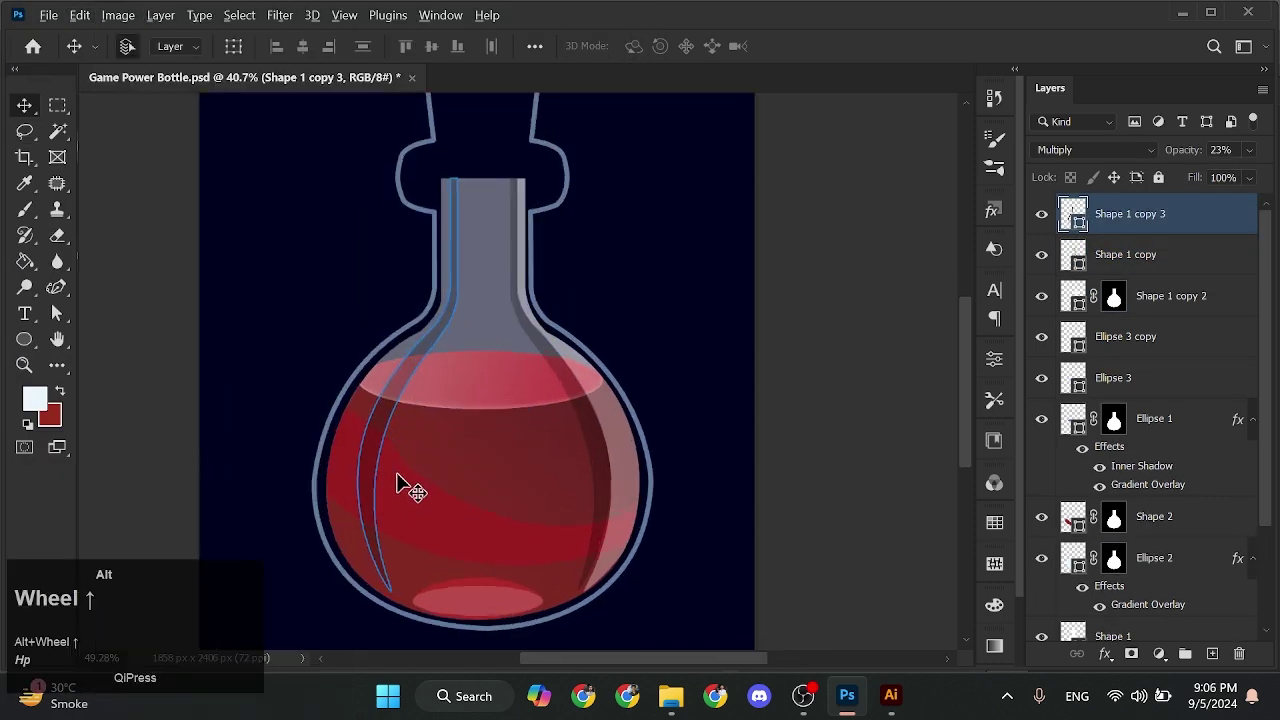
pyautogui.moveTo(372, 480)
pyautogui.mouseDown()
pyautogui.moveTo(335, 480)
pyautogui.moveTo(362, 482)
pyautogui.mouseUp()
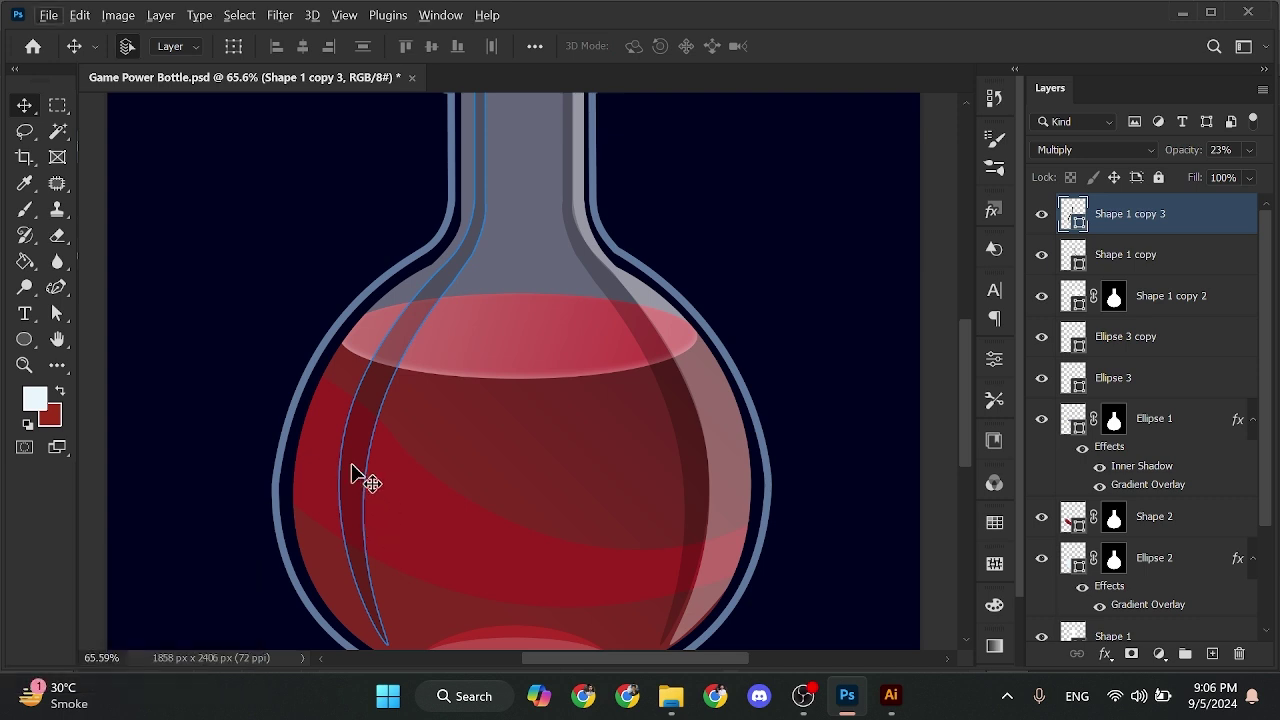
# Widen the flipped strip over the flask body by moving its outer and lower anchor points outward to the liquid's left edge
pyautogui.press('a')
pyautogui.moveTo(297, 405); pyautogui.dragTo(333, 455)
pyautogui.press('v')
pyautogui.press('a')
pyautogui.click(315, 392)
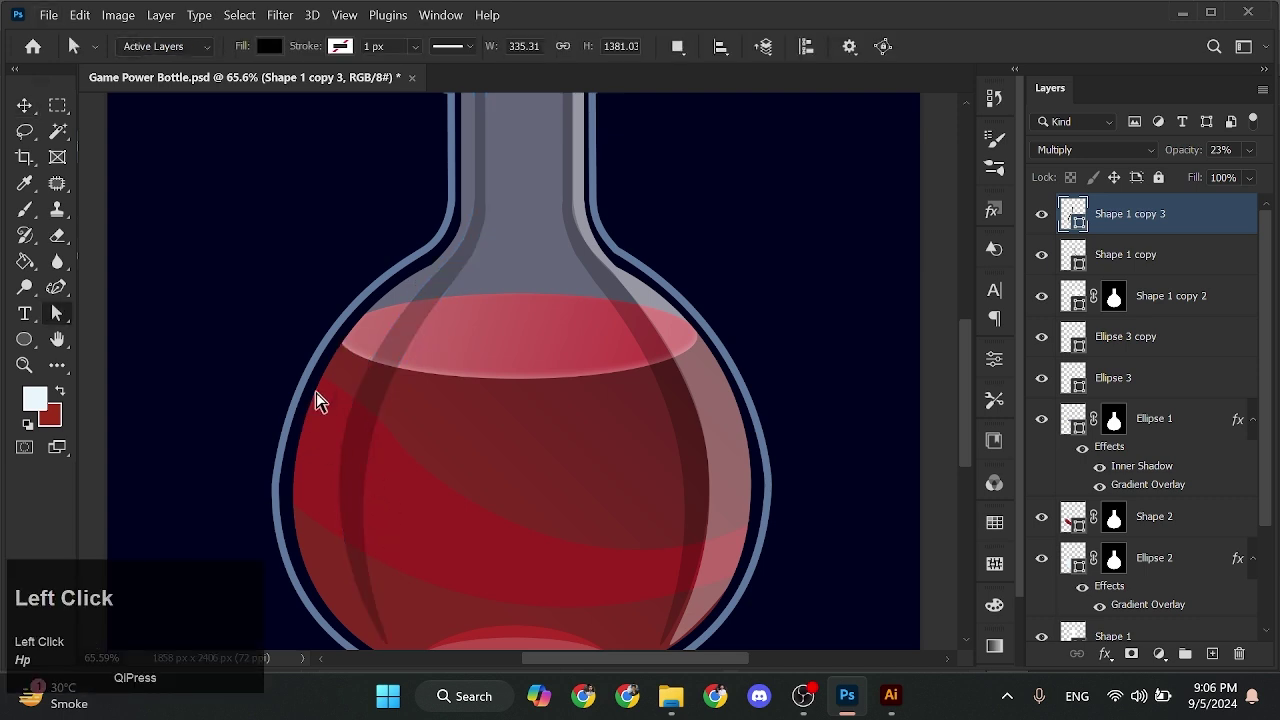
pyautogui.scroll(-3, 310, 437)
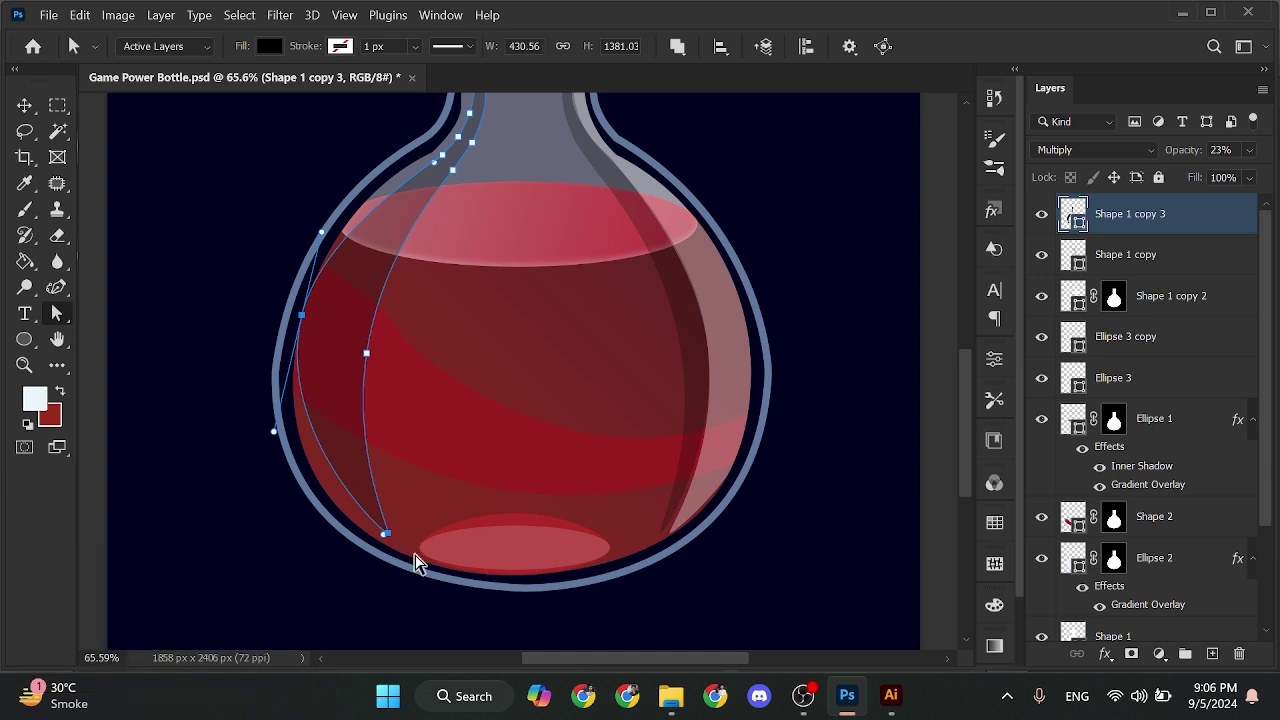
pyautogui.click(386, 533)
pyautogui.moveTo(330, 536); pyautogui.dragTo(422, 488)
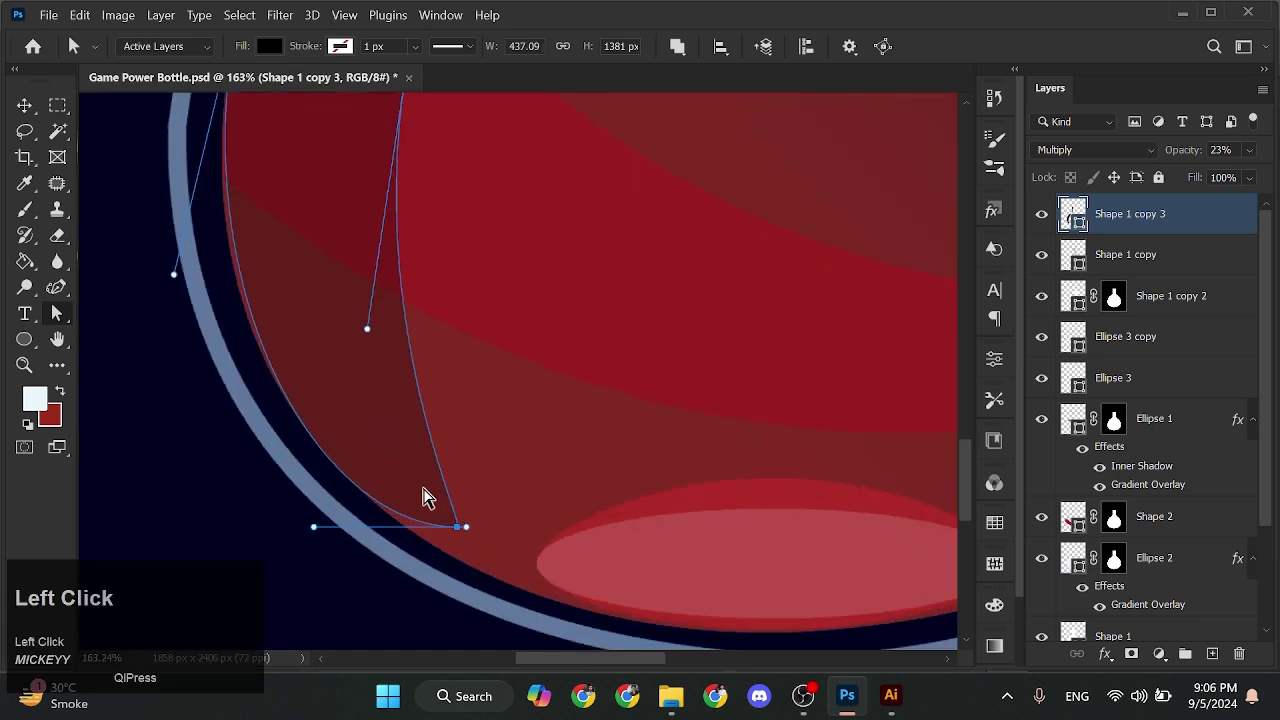
pyautogui.moveTo(459, 528); pyautogui.dragTo(415, 533)
# Move the flipped strip's outer anchor points along the shoulder and neck outward past the translucent glass edge
pyautogui.scroll(6, 414, 534)
pyautogui.scroll(5, 418, 543)
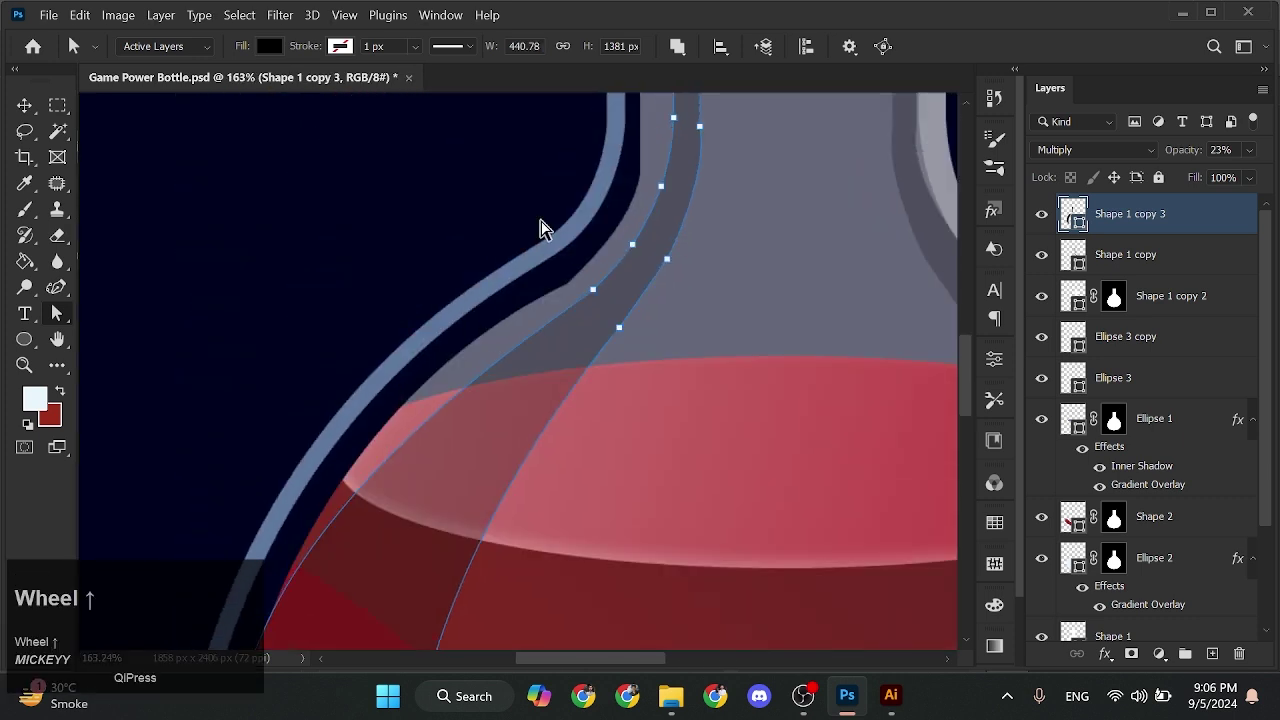
pyautogui.moveTo(547, 299); pyautogui.dragTo(470, 308)
pyautogui.scroll(5, 527, 335)
pyautogui.moveTo(643, 371); pyautogui.dragTo(685, 440)
pyautogui.scroll(2, 685, 440)
pyautogui.scroll(-2, 685, 440)
pyautogui.moveTo(645, 193); pyautogui.dragTo(683, 244)
pyautogui.moveTo(678, 268); pyautogui.dragTo(651, 283)
pyautogui.moveTo(667, 563); pyautogui.dragTo(633, 562)
pyautogui.scroll(-8, 643, 576)
pyautogui.press('v')
pyautogui.scroll(-6, 560, 362)
pyautogui.moveTo(514, 387); pyautogui.dragTo(506, 386)
pyautogui.scroll(-2, 507, 392)
pyautogui.press('a')
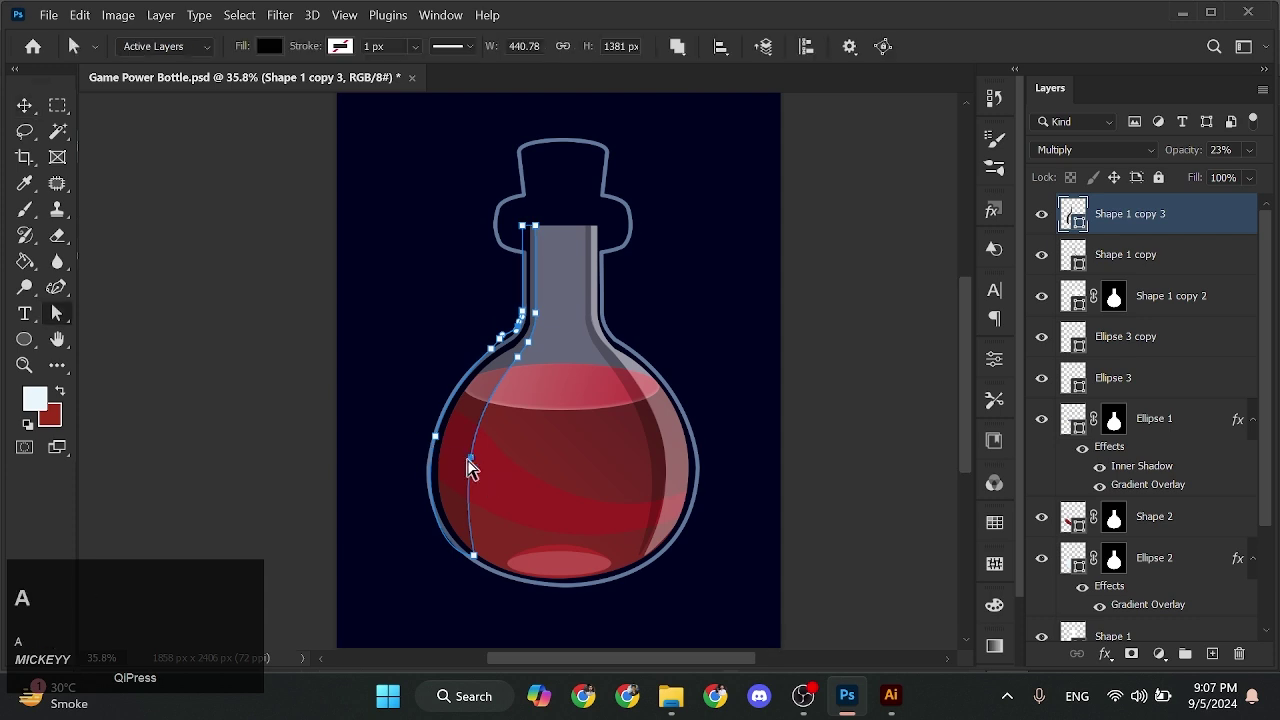
# Load the translucent flask shape's outline as a selection and mask the widened left shading strip with it
pyautogui.scroll(3, 460, 463)
pyautogui.press('v')
pyautogui.scroll(2, 554, 374)
pyautogui.click(615, 325)
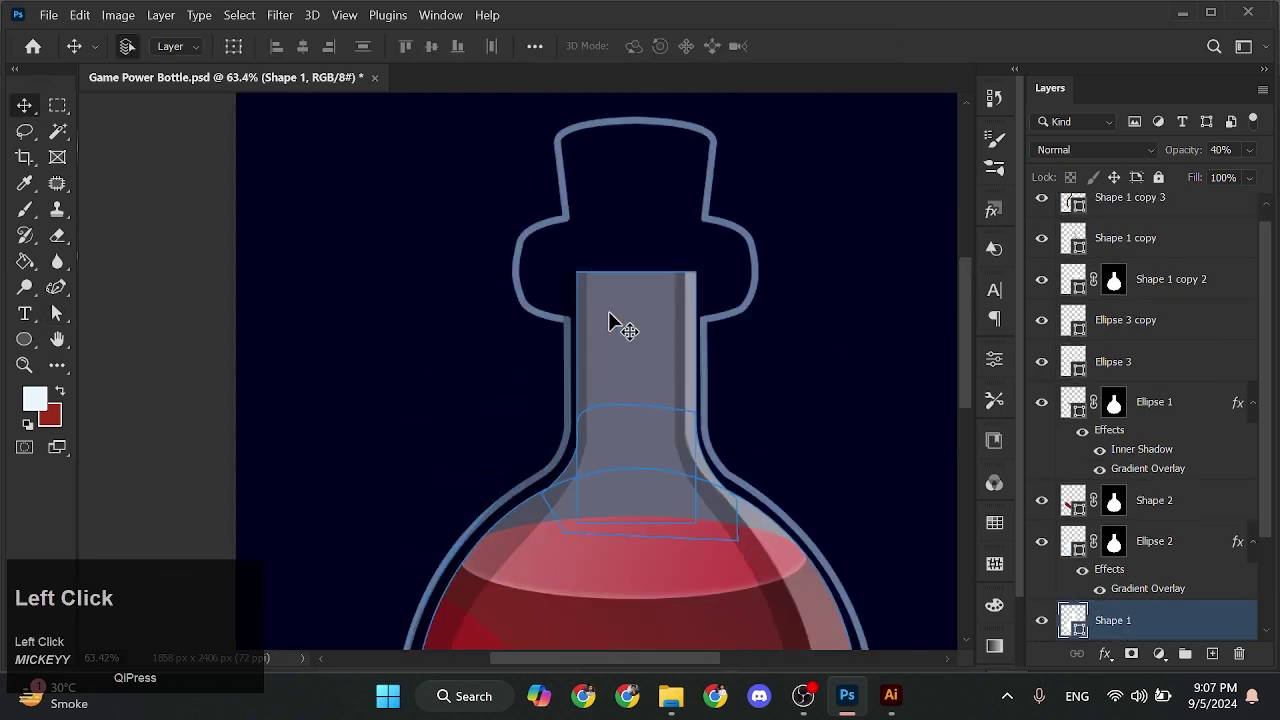
pyautogui.scroll(1, 1100, 395)
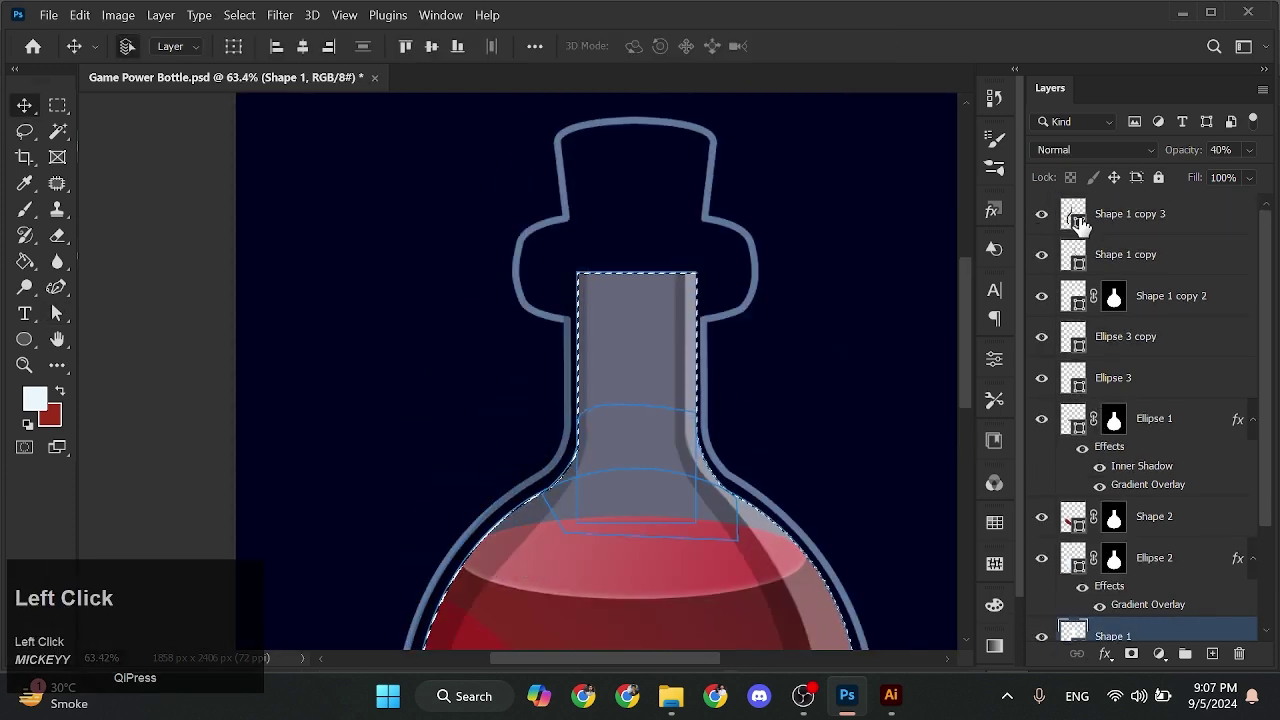
pyautogui.click(1078, 222)
pyautogui.click(1131, 653)
# Draw a 128 × 222 px rectangle with 36 px rounded corners on the flask's upper left, rotate it about 22° and fill it white
pyautogui.click(808, 409)
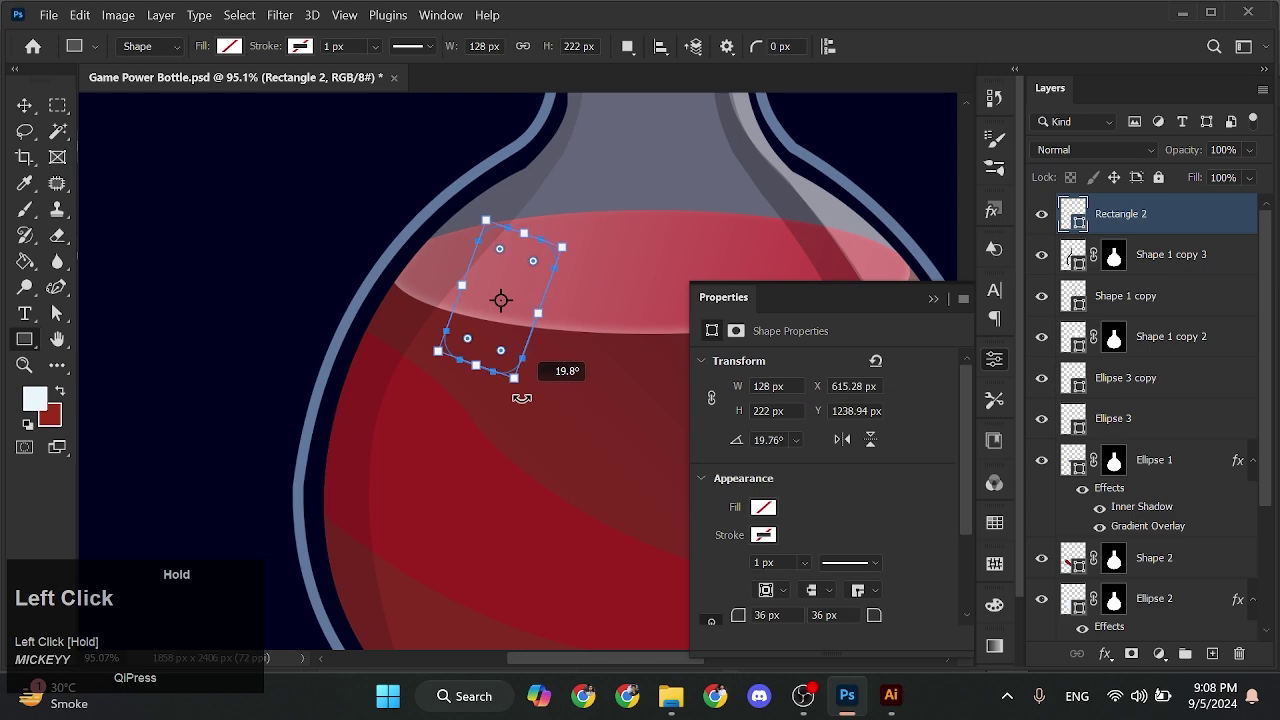
pyautogui.click(748, 512)
pyautogui.click(24, 105)
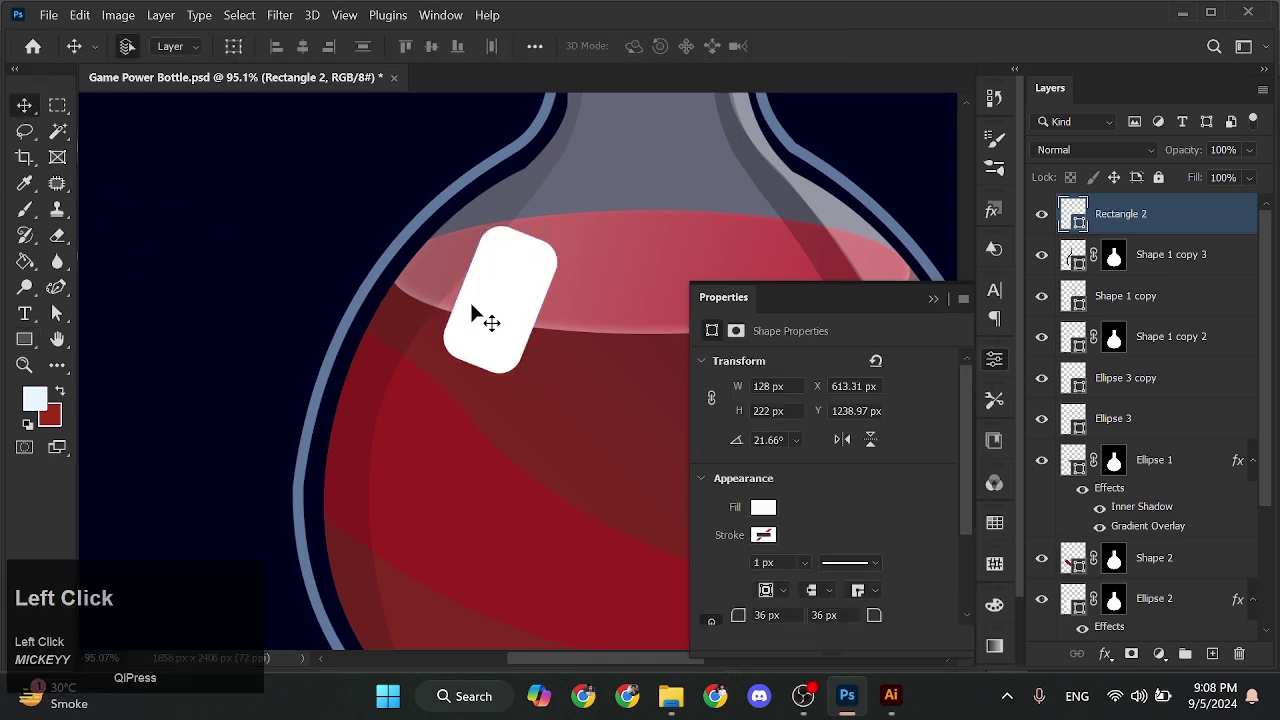
# Move the white rounded rectangle closer to the flask's left edge and rotate it to about 27°
pyautogui.moveTo(475, 314); pyautogui.dragTo(424, 340)
pyautogui.hotkey('ctrl', 't')
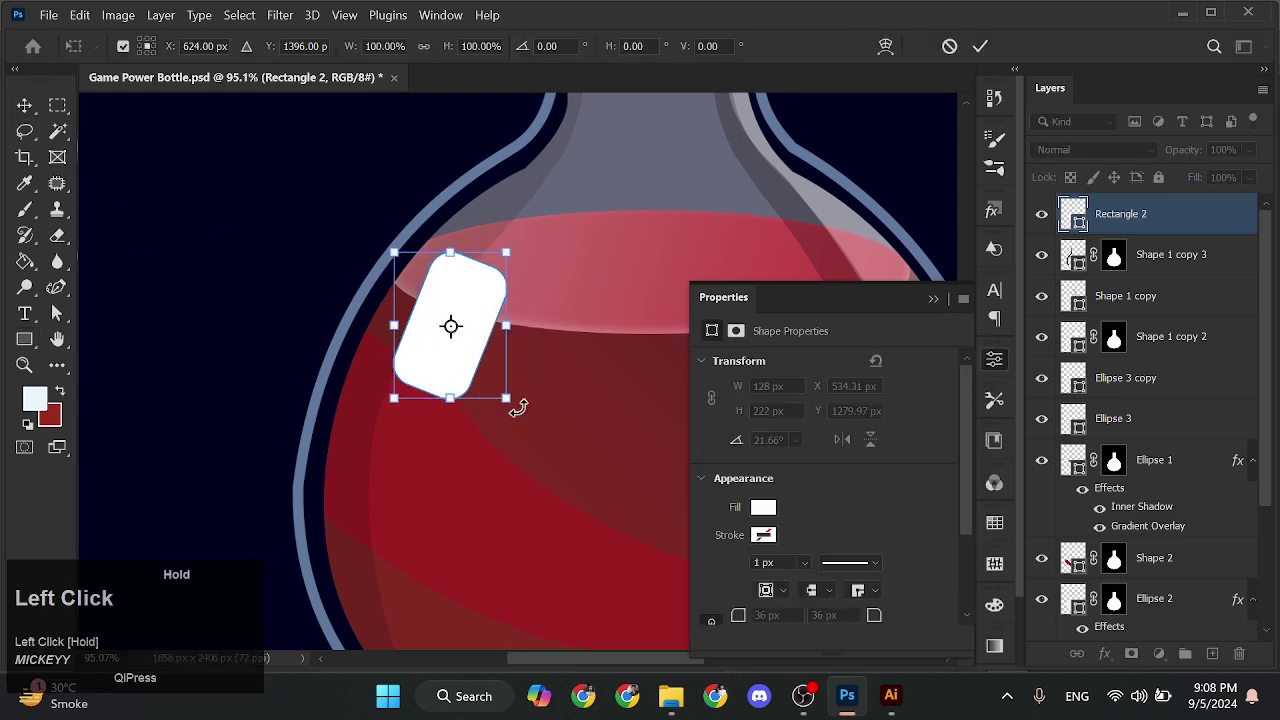
pyautogui.moveTo(518, 408); pyautogui.dragTo(510, 414)
pyautogui.moveTo(461, 364); pyautogui.dragTo(446, 377)
pyautogui.press('Return')
pyautogui.rightClick(1157, 222)
pyautogui.click(953, 308)
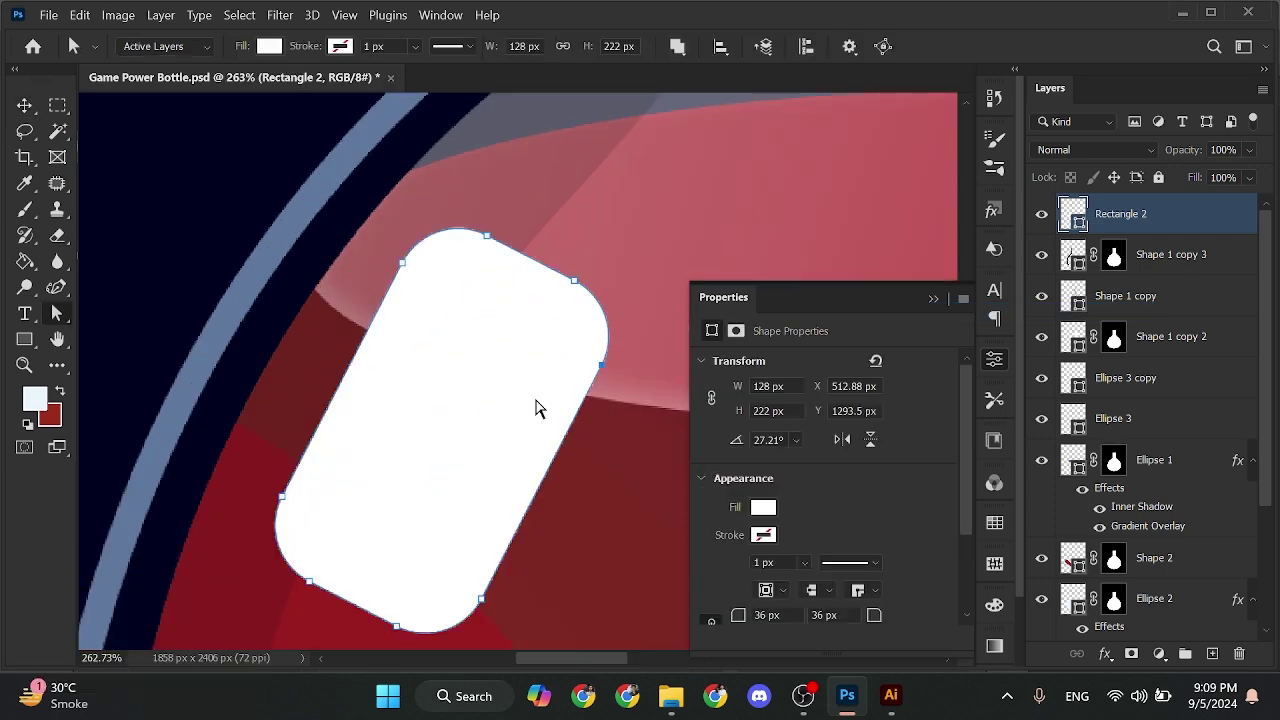
# Add an anchor point on the white rectangle's left edge and bend that edge outward to follow the flask's curve
pyautogui.press('p')
pyautogui.scroll(5, 346, 382)
pyautogui.click(327, 393)
pyautogui.press('a')
pyautogui.moveTo(327, 393); pyautogui.dragTo(289, 363)
pyautogui.scroll(-3, 405, 298)
pyautogui.scroll(4, 289, 520)
pyautogui.moveTo(250, 494); pyautogui.dragTo(273, 498)
pyautogui.scroll(-5, 280, 443)
pyautogui.moveTo(418, 446); pyautogui.dragTo(343, 420)
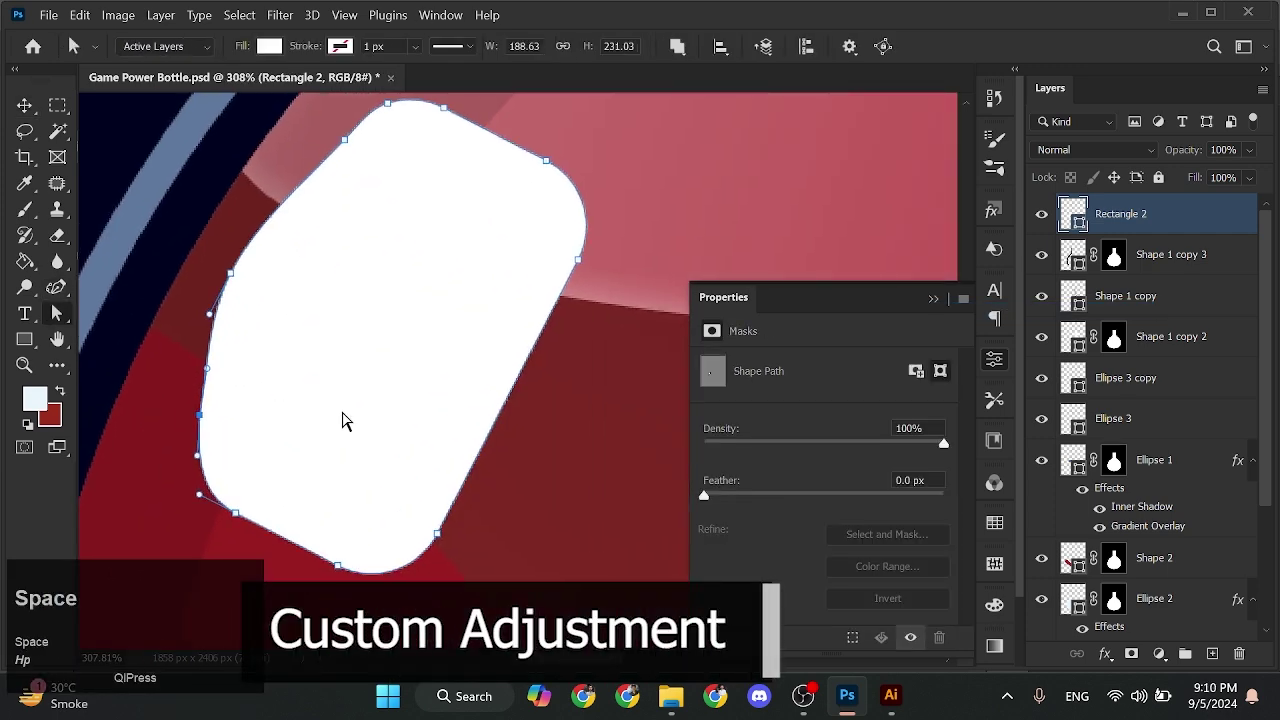
# Add an anchor point on the white shape's right edge and bend that edge inward to parallel the outer curve
pyautogui.scroll(2, 425, 390)
pyautogui.press('p')
pyautogui.click(518, 403)
pyautogui.press('a')
pyautogui.moveTo(518, 403); pyautogui.dragTo(483, 389)
pyautogui.moveTo(586, 276); pyautogui.dragTo(572, 268)
pyautogui.moveTo(467, 512); pyautogui.dragTo(457, 514)
pyautogui.scroll(-4, 531, 474)
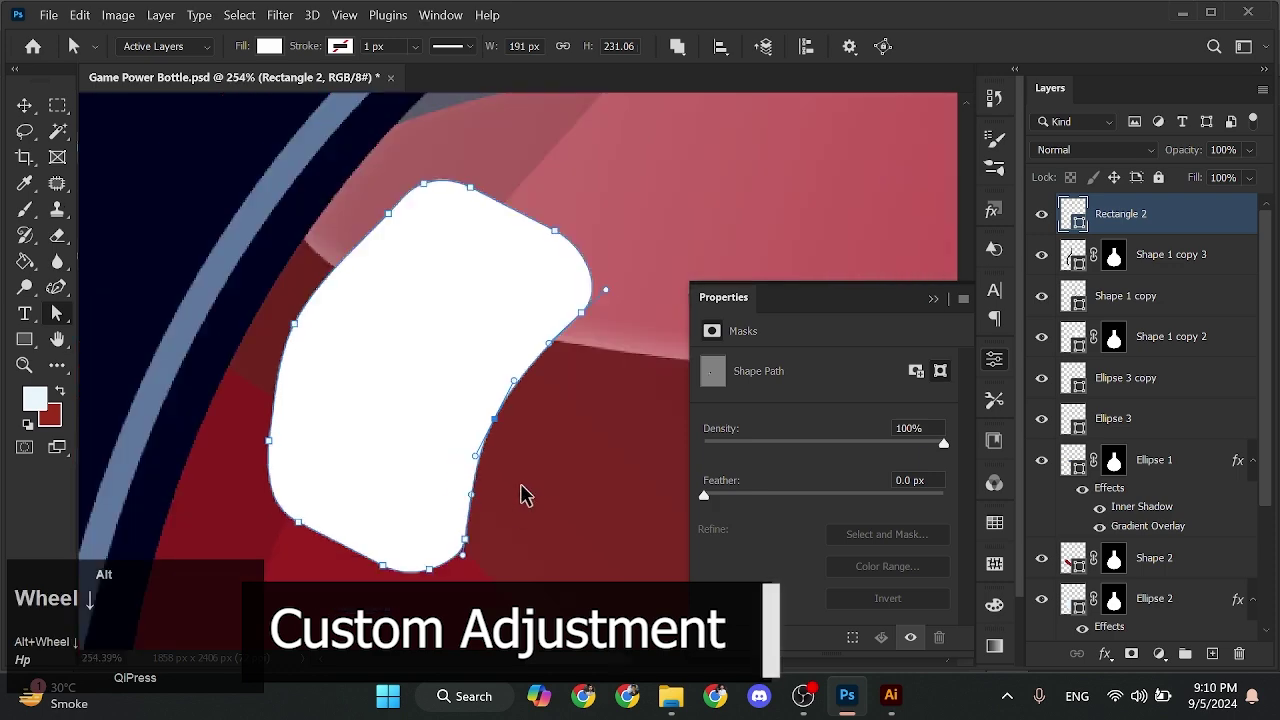
# Smooth the white highlight's upper-left corner by adjusting its anchor point and curve handles
pyautogui.click(398, 213)
pyautogui.scroll(5, 423, 203)
pyautogui.scroll(3, 419, 200)
pyautogui.moveTo(448, 157); pyautogui.dragTo(497, 154)
pyautogui.click(357, 234)
pyautogui.scroll(-8, 356, 222)
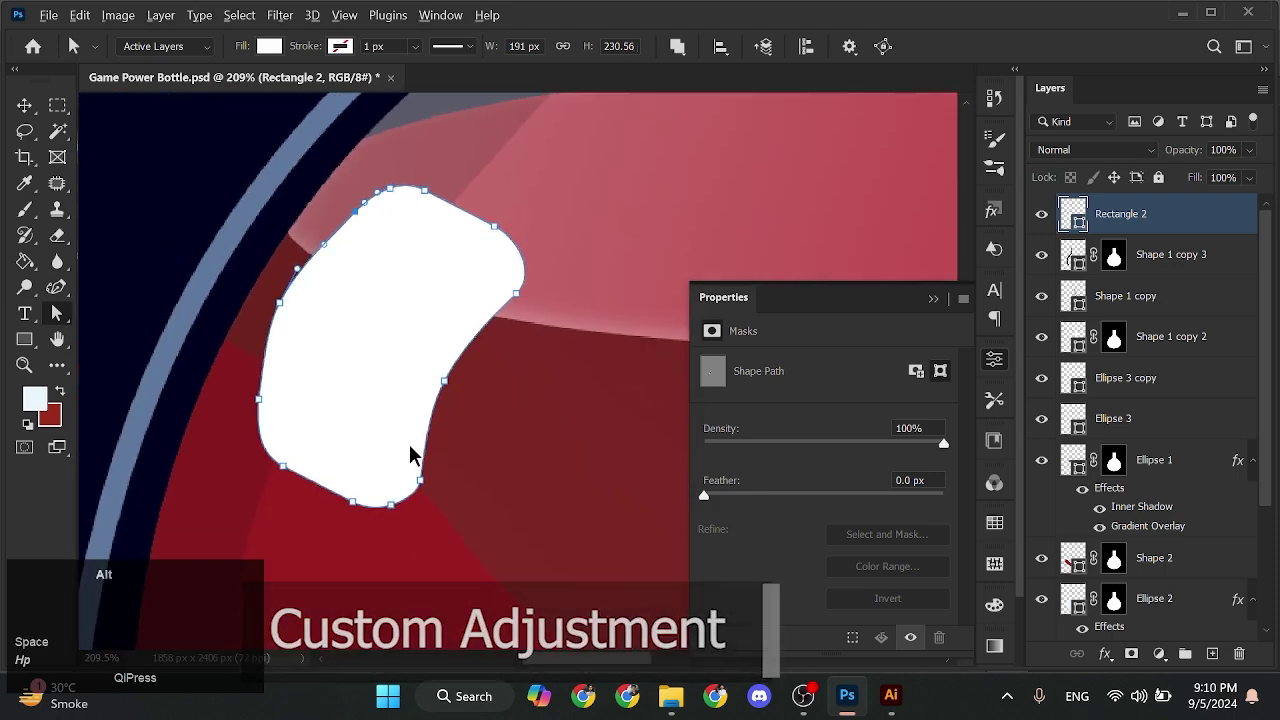
# Refine the rounding of the white highlight's lower-right corner with its anchor handles
pyautogui.scroll(4, 409, 444)
pyautogui.click(424, 496)
pyautogui.moveTo(422, 514); pyautogui.dragTo(420, 527)
pyautogui.press('v')
# Rotate the white highlight about 4° clockwise to align it with the flask's contour
pyautogui.click(456, 480)
pyautogui.scroll(-11, 458, 479)
pyautogui.scroll(4, 414, 441)
pyautogui.click(414, 446)
pyautogui.hotkey('ctrl', 't')
pyautogui.moveTo(595, 251); pyautogui.dragTo(604, 264)
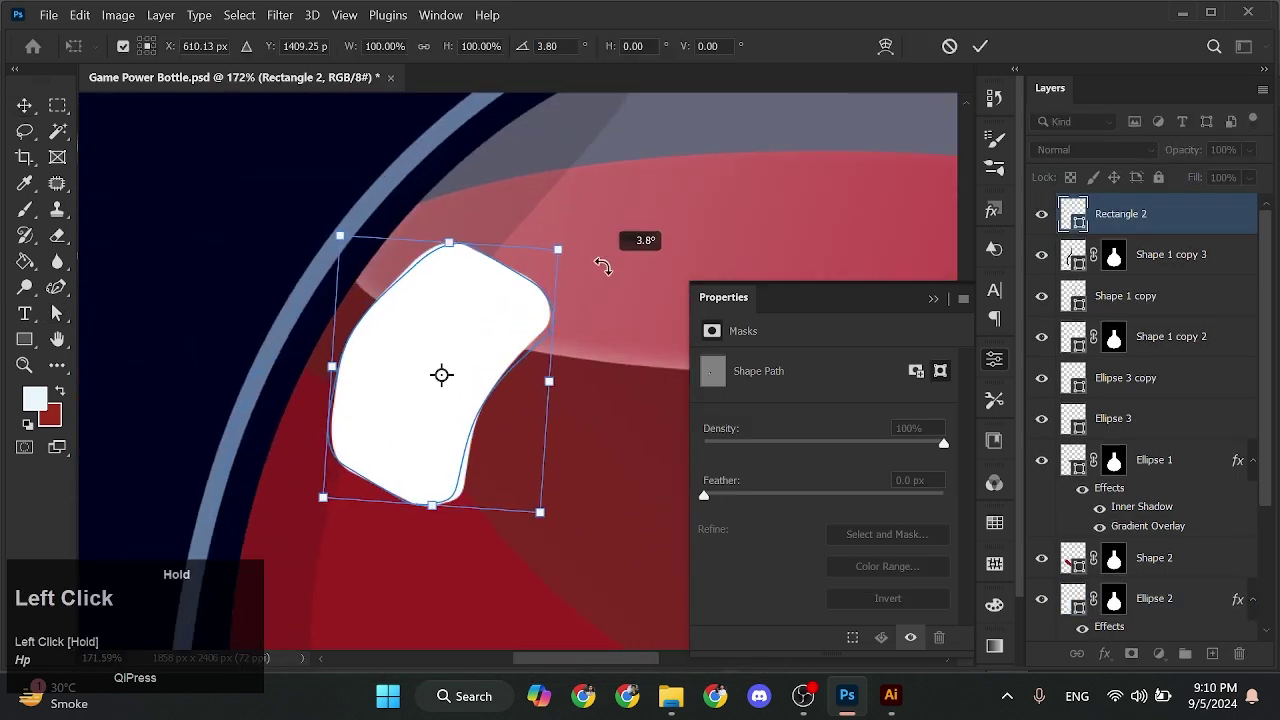
pyautogui.click(936, 298)
# Nudge the middle anchor points of the highlight's two long edges to even out its curvature
pyautogui.scroll(1, 500, 388)
pyautogui.press('a')
pyautogui.click(330, 336)
pyautogui.keyDown('shift'); pyautogui.click(474, 416); pyautogui.keyUp('shift')
pyautogui.press('Right')
pyautogui.press('Right')
pyautogui.press('Right')
pyautogui.press('Right')
pyautogui.press('Right')
pyautogui.press('Right')
pyautogui.press('Right')
pyautogui.press('Right')
pyautogui.press('Right')
pyautogui.press('Right')
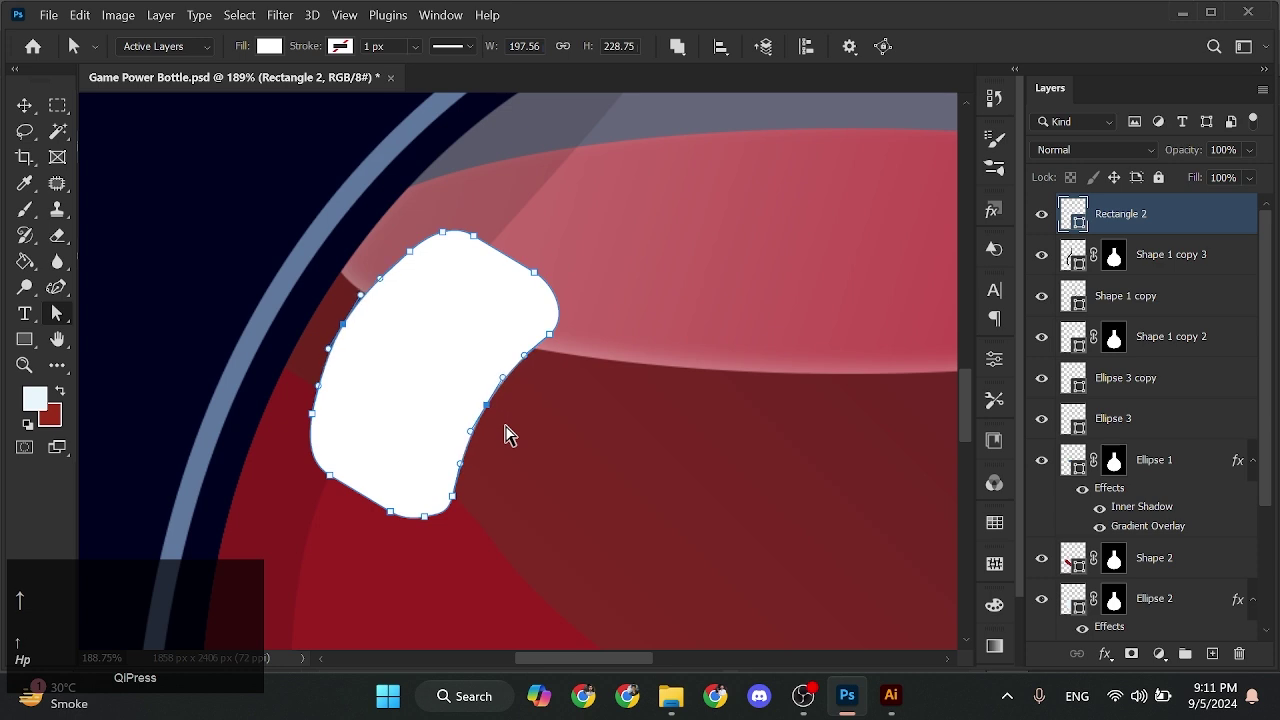
pyautogui.press('v')
pyautogui.scroll(-1, 434, 391)
pyautogui.scroll(1, 443, 400)
pyautogui.click(451, 340)
pyautogui.click(195, 222)
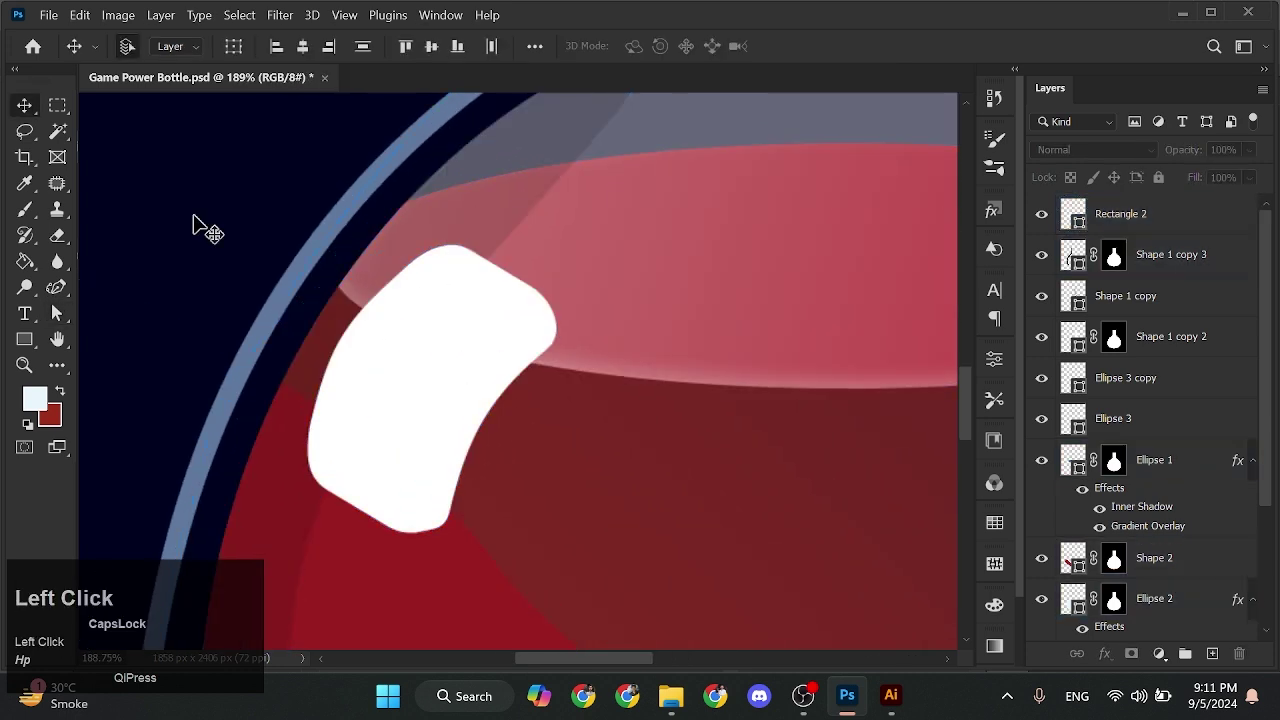
# Lengthen the white highlight by shifting its upper-end anchor points 30 px up and 20 px right
pyautogui.click(410, 310)
pyautogui.press('a')
pyautogui.moveTo(383, 242); pyautogui.dragTo(569, 389)
pyautogui.hotkey('shift', 'Up')
pyautogui.hotkey('shift', 'Up')
pyautogui.hotkey('shift', 'Up')
pyautogui.hotkey('shift', 'Right')
pyautogui.hotkey('shift', 'Right')
pyautogui.press('v')
pyautogui.click(569, 389)
pyautogui.click(480, 365)
# Shift the middle anchor points on both long edges of the lengthened highlight up and to the right to balance its bend
pyautogui.press('a')
pyautogui.click(341, 339)
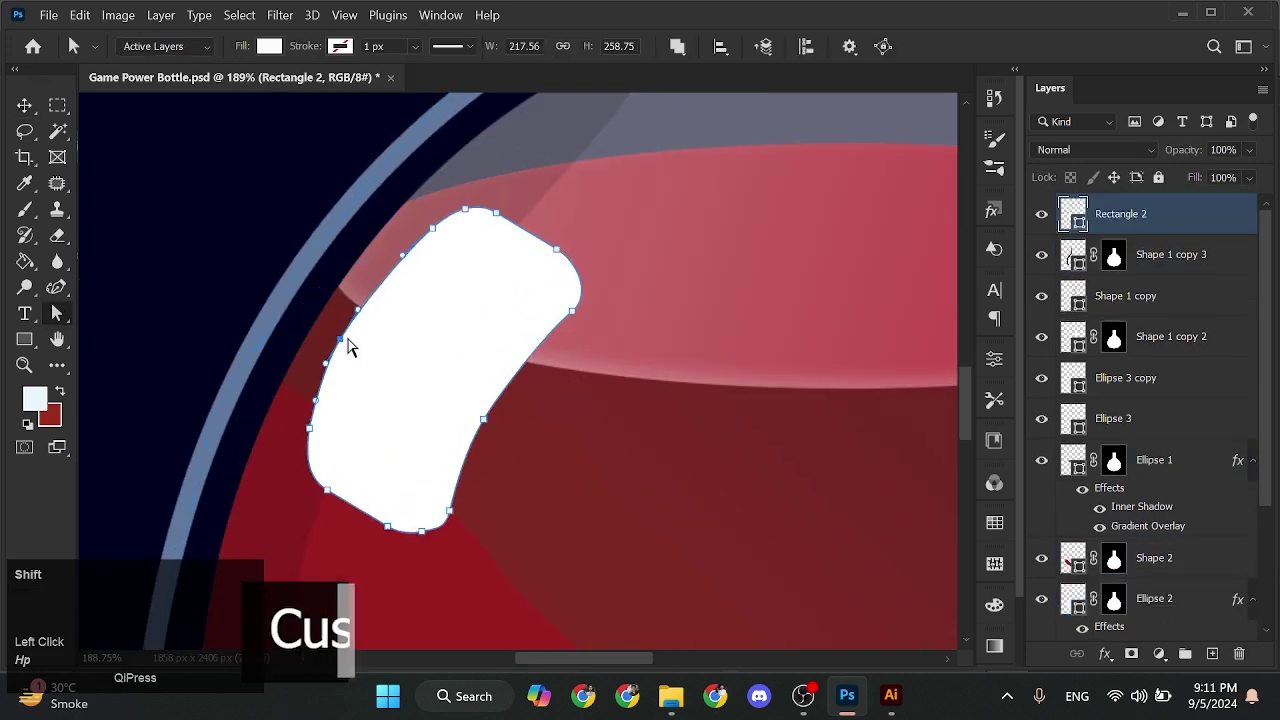
pyautogui.keyDown('shift'); pyautogui.click(483, 419); pyautogui.keyUp('shift')
pyautogui.press('Up')
pyautogui.press('Up')
pyautogui.press('Up')
pyautogui.press('Up')
pyautogui.press('Up')
pyautogui.press('Up')
pyautogui.press('v')
pyautogui.click(273, 267)
pyautogui.click(376, 408)
pyautogui.press('a')
pyautogui.press('Up')
pyautogui.press('Up')
pyautogui.press('Up')
pyautogui.press('Right')
pyautogui.press('Right')
pyautogui.press('Right')
pyautogui.press('Right')
pyautogui.press('Right')
pyautogui.press('v')
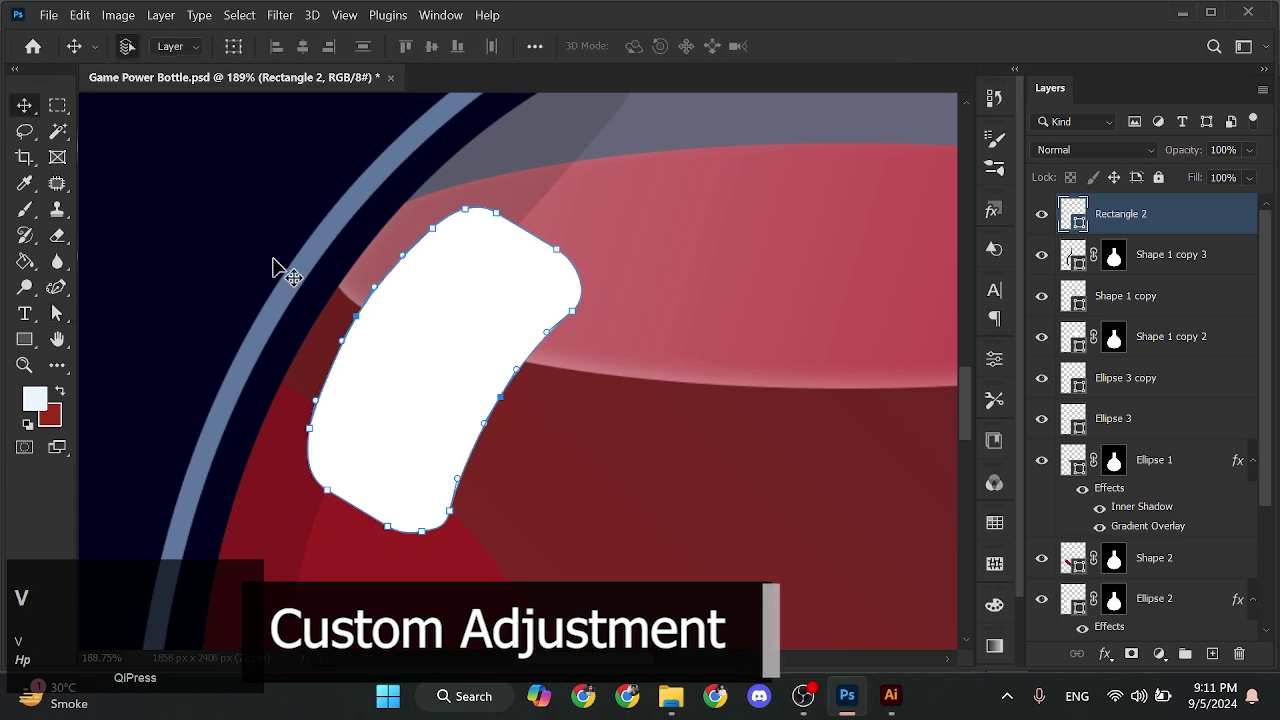
# Smooth the lower-right corner of the lengthened highlight by adjusting its bottom anchor points and curve handles
pyautogui.click(275, 268)
pyautogui.scroll(-5, 275, 268)
pyautogui.scroll(8, 331, 313)
pyautogui.hotkey('shift', 'a')
pyautogui.click(439, 442)
pyautogui.click(447, 551)
pyautogui.scroll(4, 472, 554)
pyautogui.moveTo(468, 530); pyautogui.dragTo(466, 541)
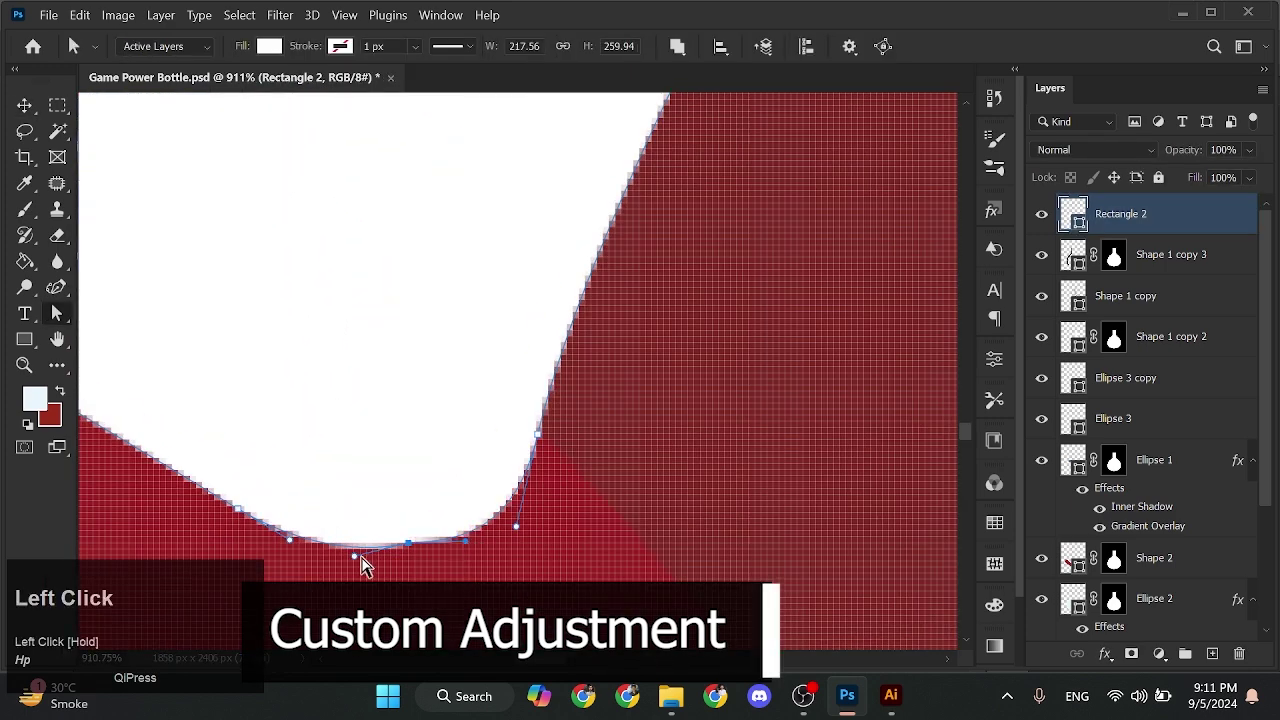
pyautogui.scroll(-10, 480, 550)
pyautogui.press('v')
pyautogui.press('space')
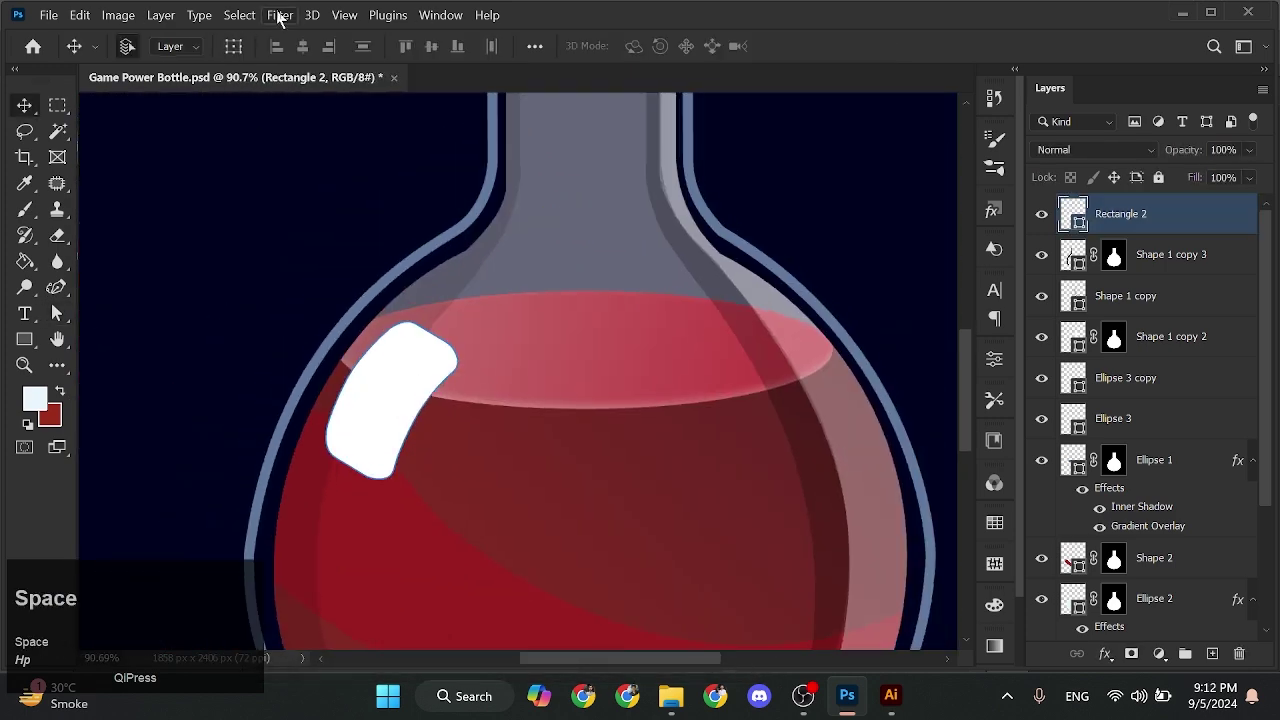
pyautogui.rightClick(1103, 227)
pyautogui.click(923, 34)
pyautogui.press('Escape')
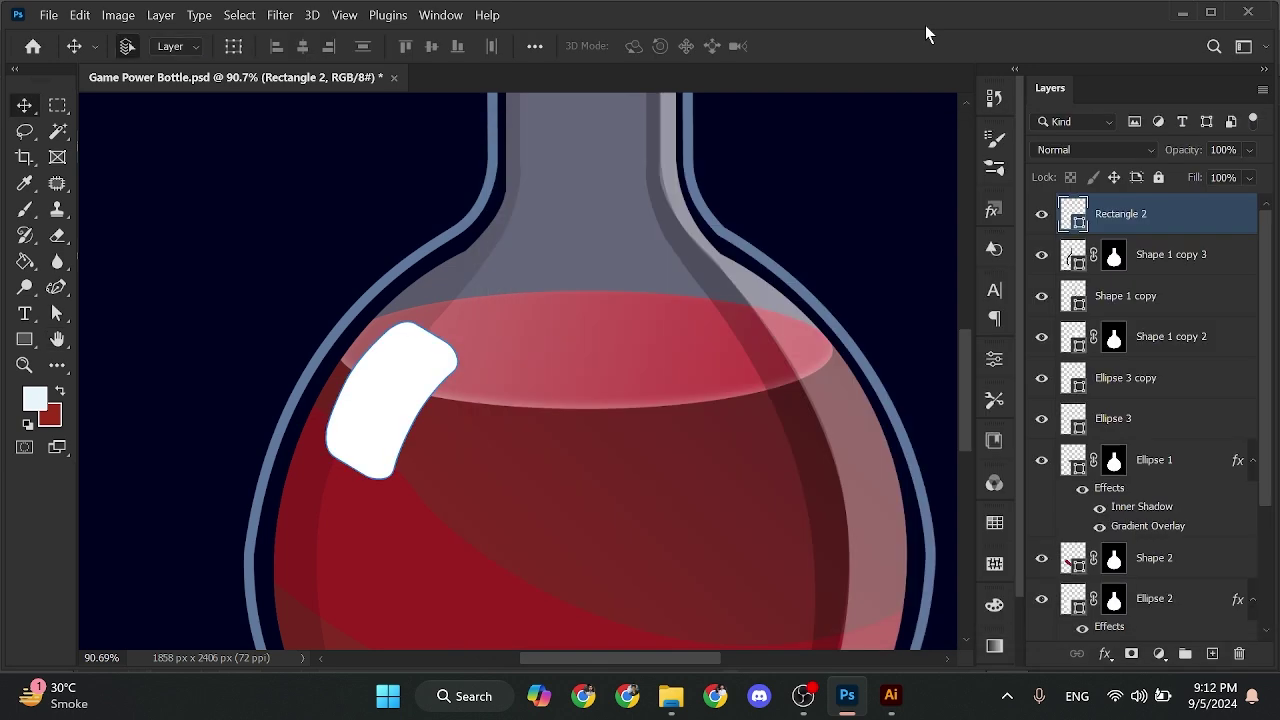
# Draw a white rectangle about 64 × 126 px below the large highlight and rotate it about 23°
pyautogui.moveTo(438, 487); pyautogui.dragTo(463, 380)
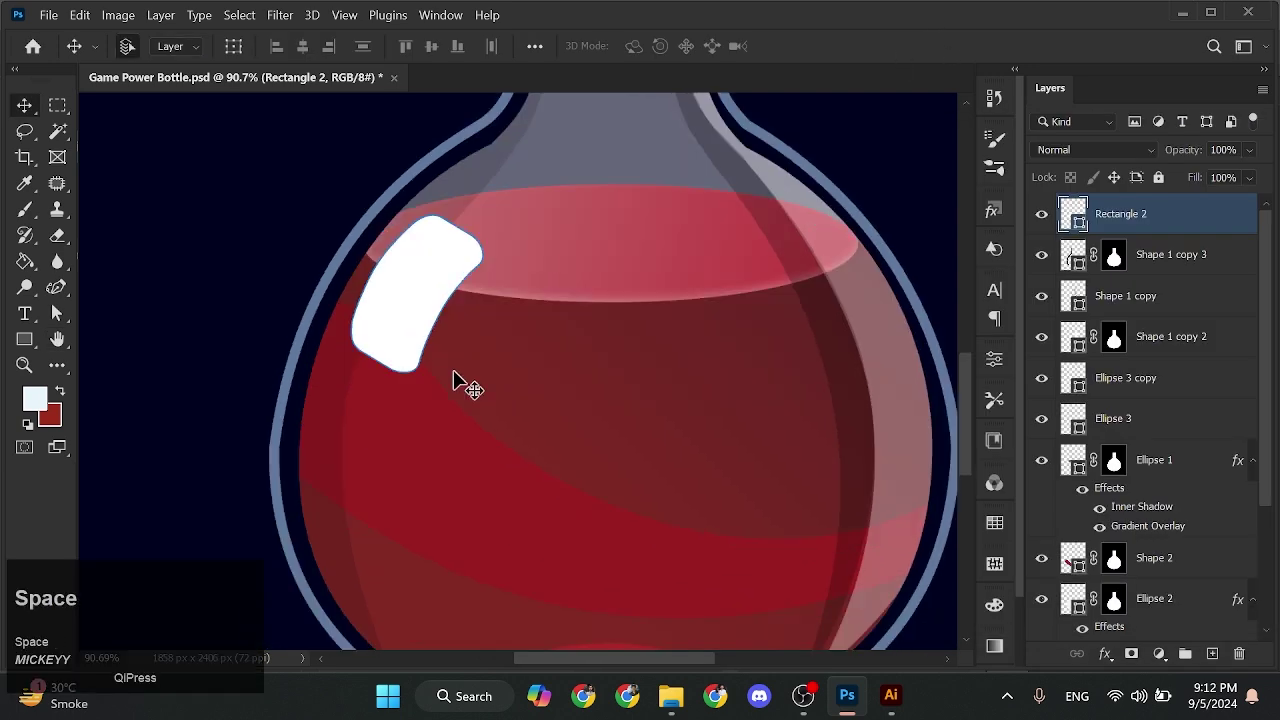
pyautogui.press('u')
pyautogui.moveTo(377, 474); pyautogui.dragTo(382, 490)
pyautogui.scroll(-5, 380, 495)
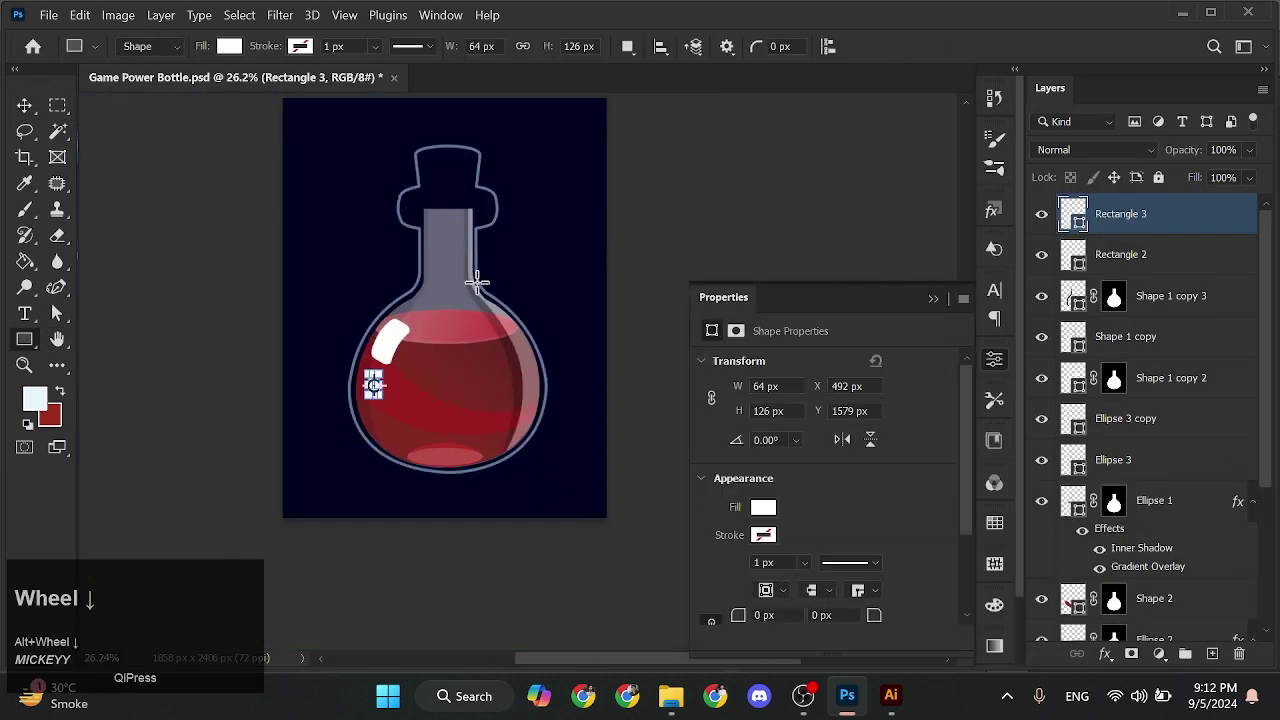
pyautogui.scroll(5, 396, 400)
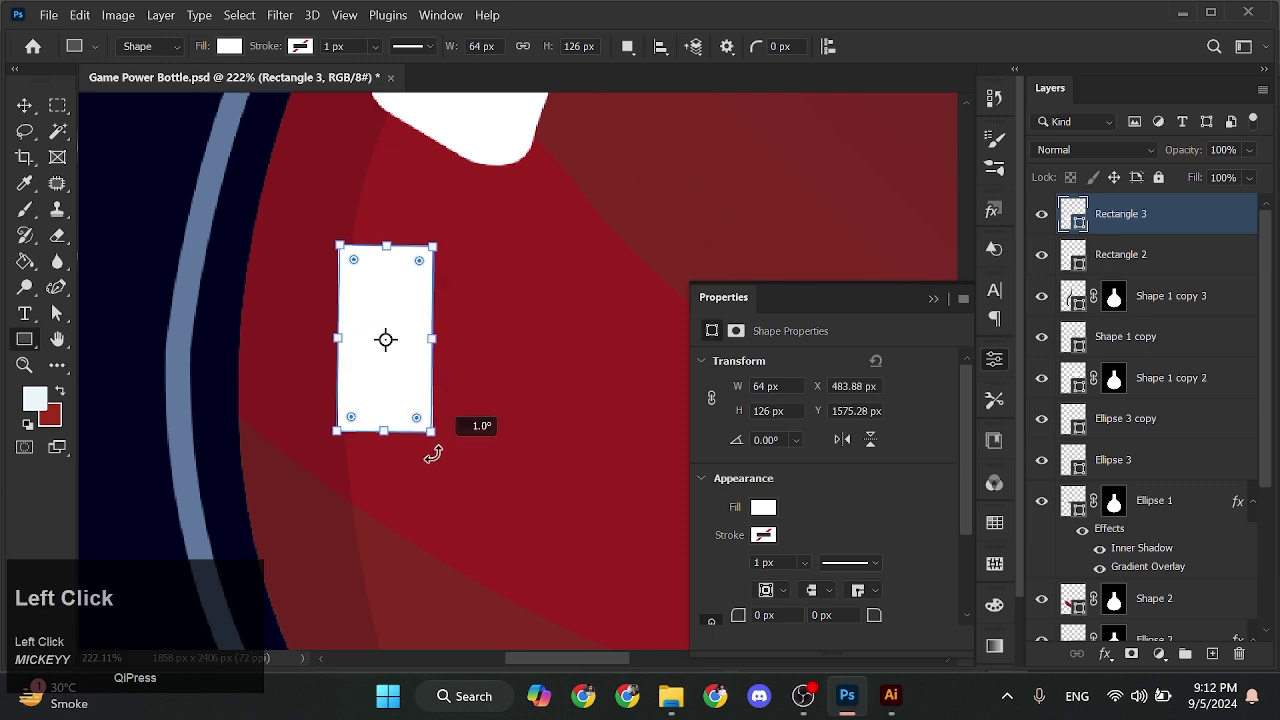
pyautogui.moveTo(432, 454); pyautogui.dragTo(388, 465)
# Add a middle anchor point to each long edge of the small rectangle and shift both 10 px left to bend it
pyautogui.rightClick(57, 287)
pyautogui.click(140, 351)
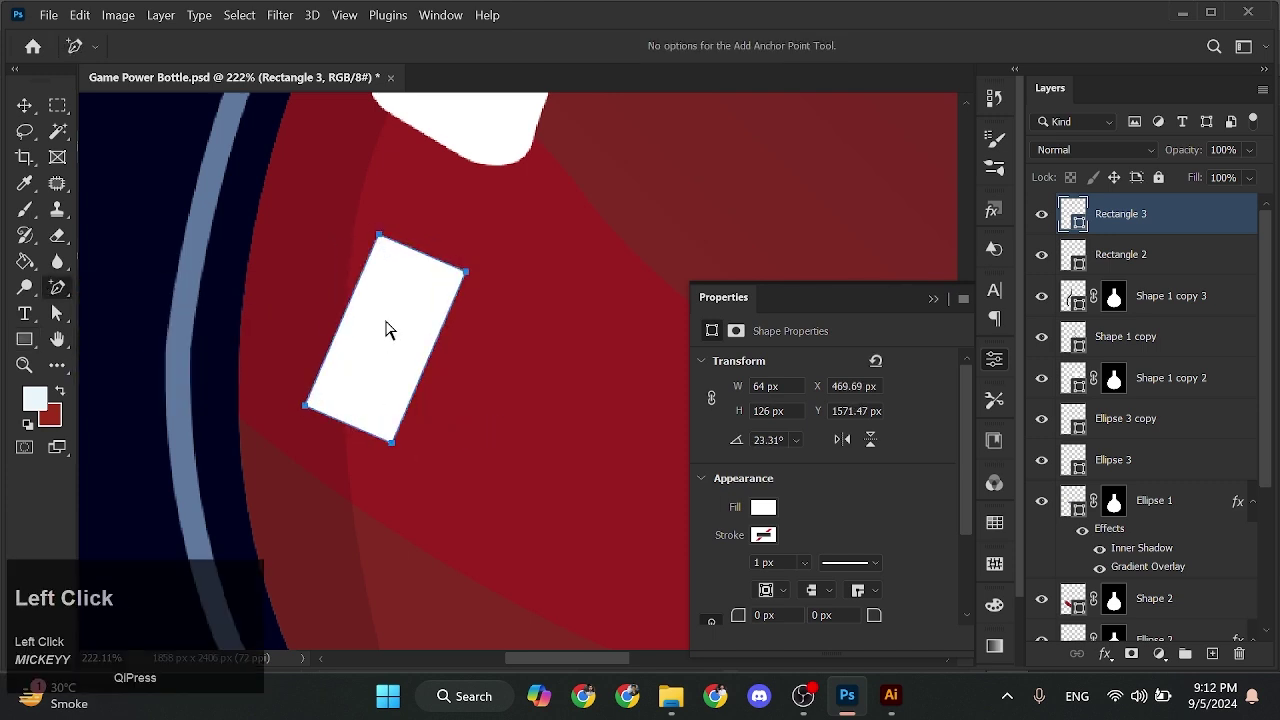
pyautogui.scroll(3, 349, 320)
pyautogui.click(338, 325)
pyautogui.click(522, 403)
pyautogui.press('a')
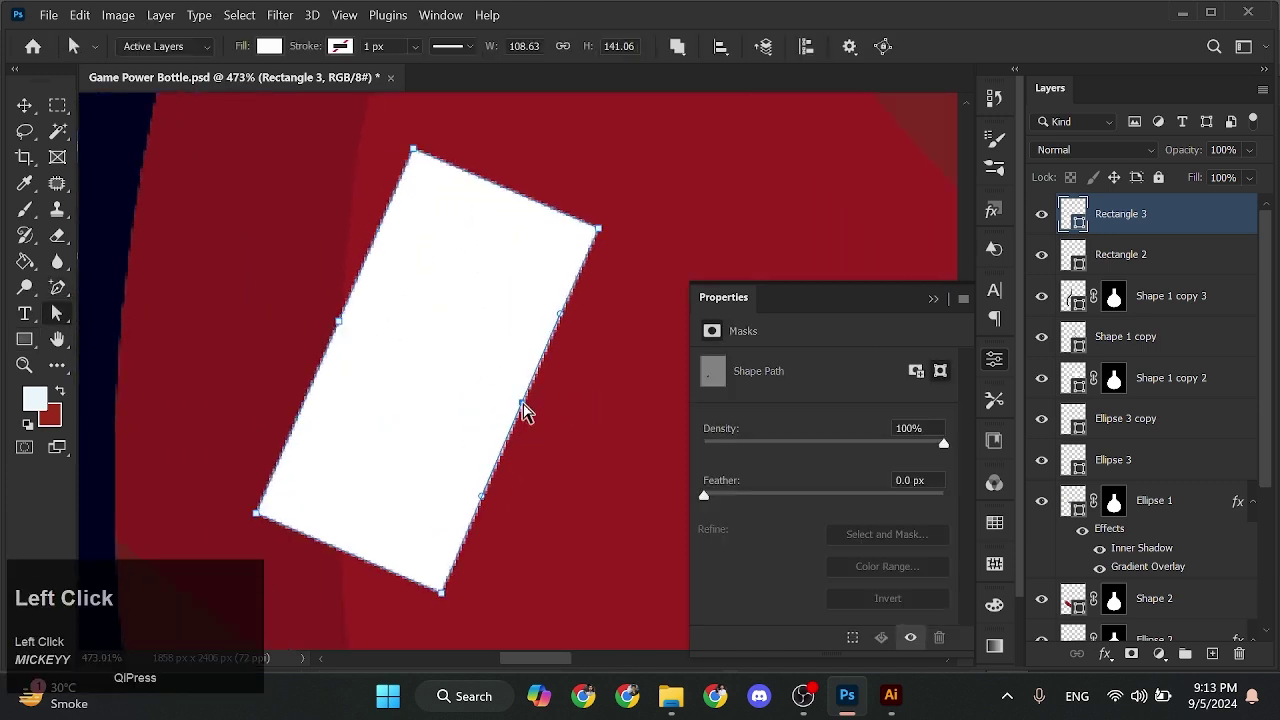
pyautogui.hotkey('shift', 'Left')
# Move the small bent highlight slightly and rotate it about -12.5° so it follows the flask's curve
pyautogui.scroll(-5, 342, 337)
pyautogui.press('v')
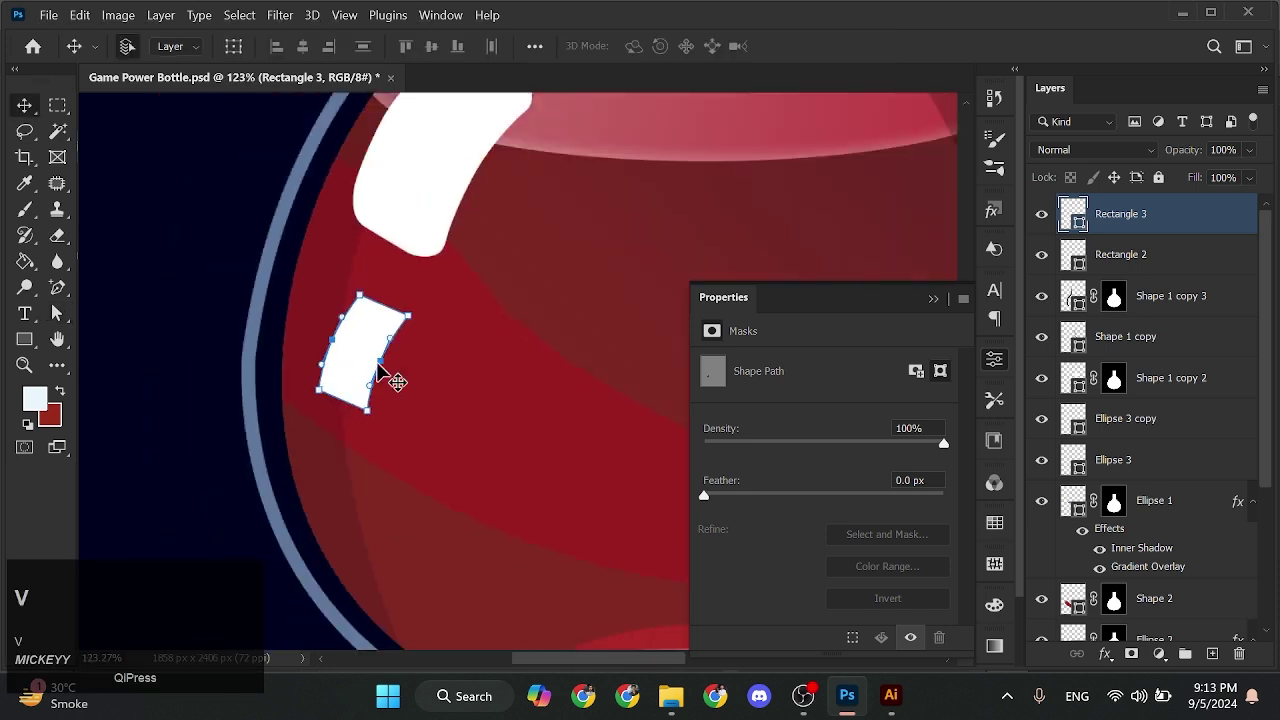
pyautogui.click(379, 367)
pyautogui.moveTo(349, 353); pyautogui.dragTo(362, 353)
pyautogui.hotkey('ctrl', 't')
pyautogui.moveTo(464, 341); pyautogui.dragTo(460, 320)
pyautogui.moveTo(368, 376); pyautogui.dragTo(360, 366)
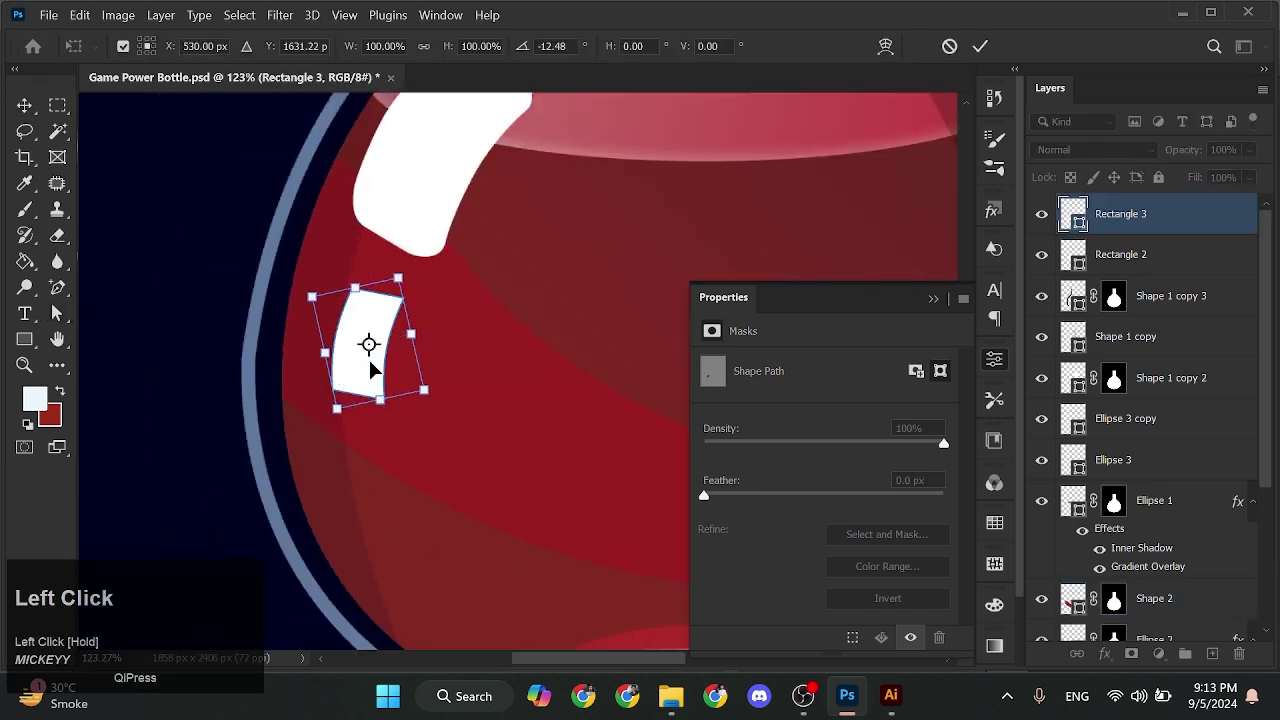
pyautogui.press('Return')
# Duplicate the large highlight, bring the copy to the front and place it lower, between the two white highlights
pyautogui.scroll(-4, 486, 349)
pyautogui.click(420, 309)
pyautogui.hotkey('ctrl', 'j')
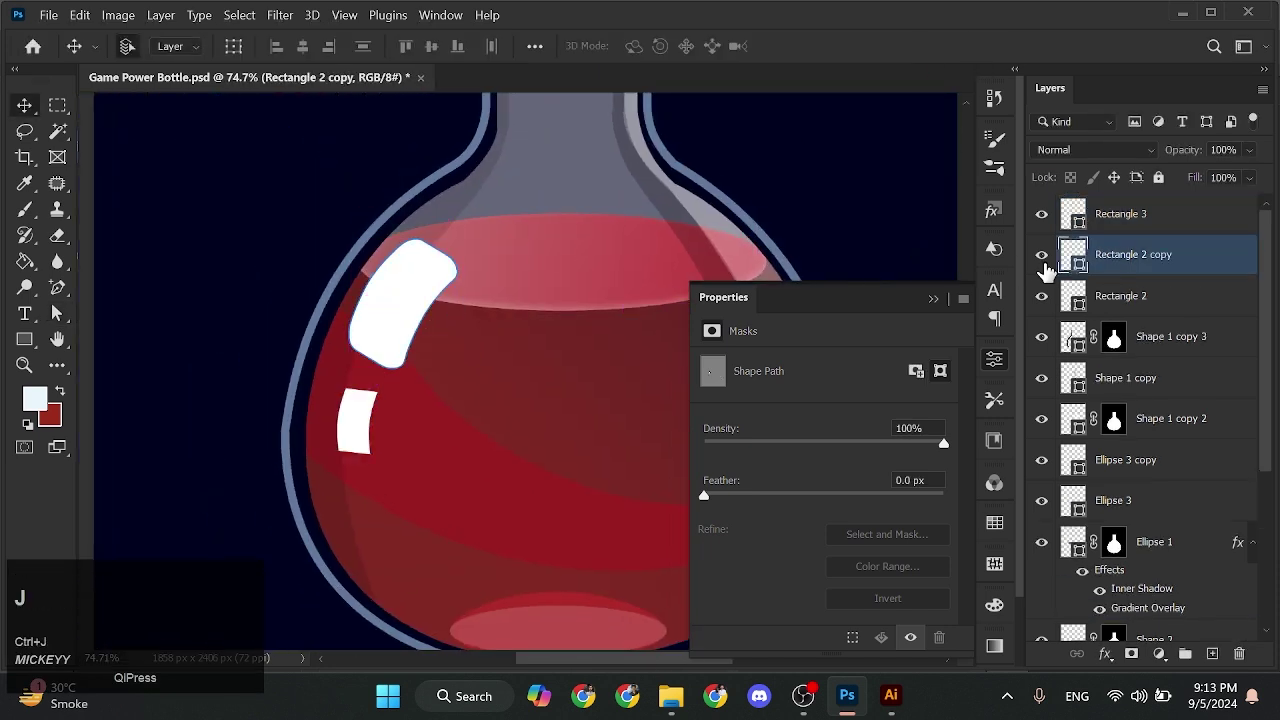
pyautogui.hotkey('ctrl', ']')
pyautogui.moveTo(405, 332); pyautogui.dragTo(391, 443)
pyautogui.hotkey('ctrl', 't')
pyautogui.click(983, 46)
pyautogui.moveTo(377, 362); pyautogui.dragTo(367, 362)
# Convert the highlight copy to a smart object and apply a Gaussian Blur with a radius of about 33 px
pyautogui.click(281, 15)
pyautogui.moveTo(290, 251)
pyautogui.click(560, 325)
pyautogui.click(620, 289)
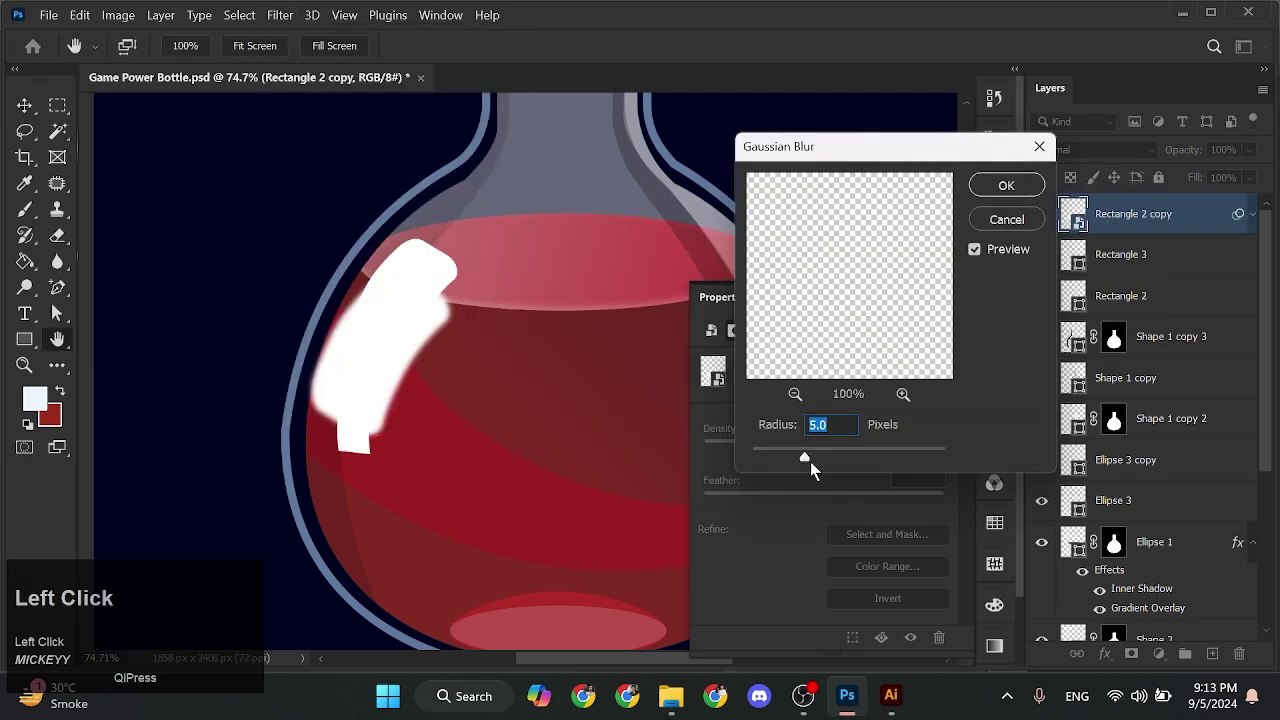
pyautogui.moveTo(810, 458); pyautogui.dragTo(843, 457)
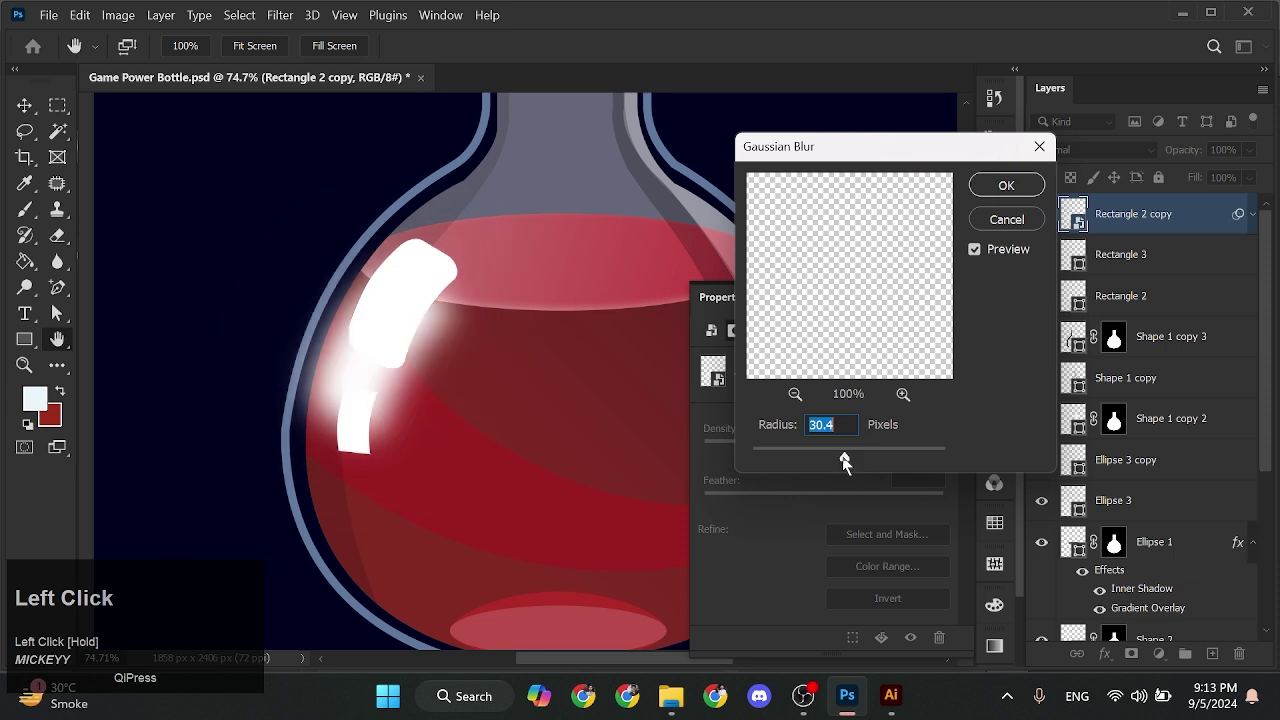
pyautogui.scroll(1, 841, 421)
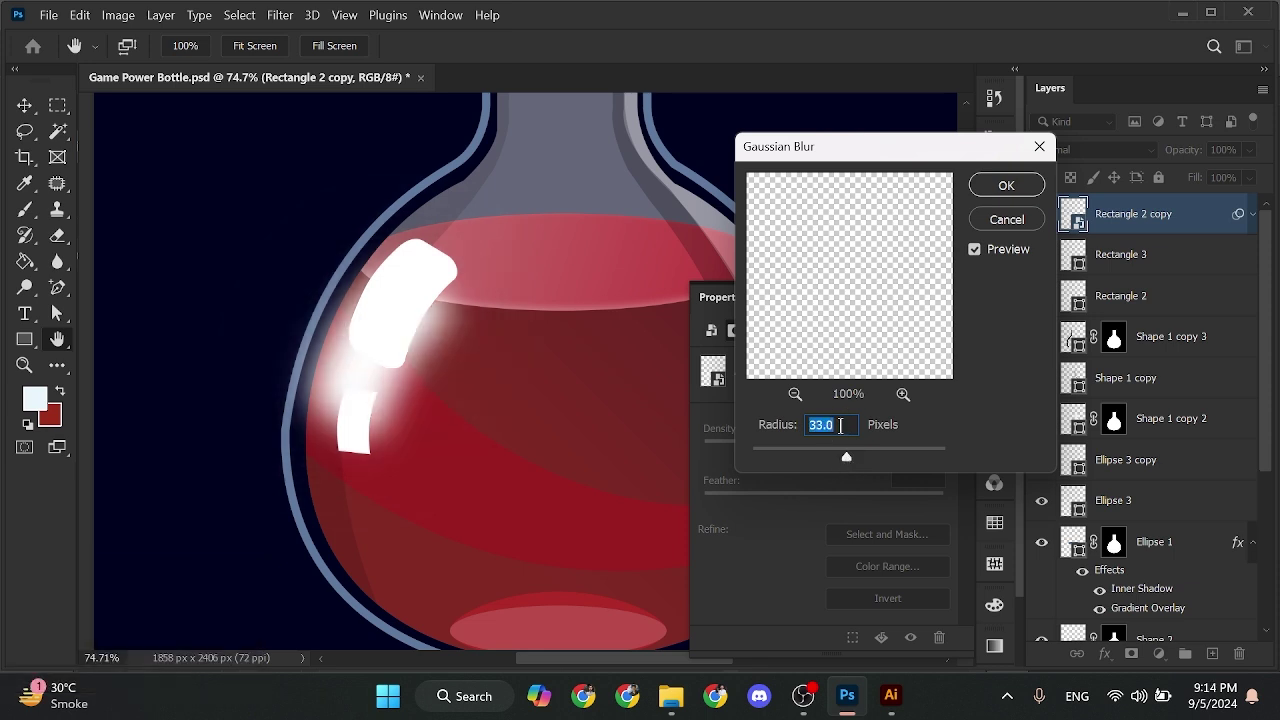
pyautogui.scroll(1, 845, 425)
pyautogui.click(1001, 185)
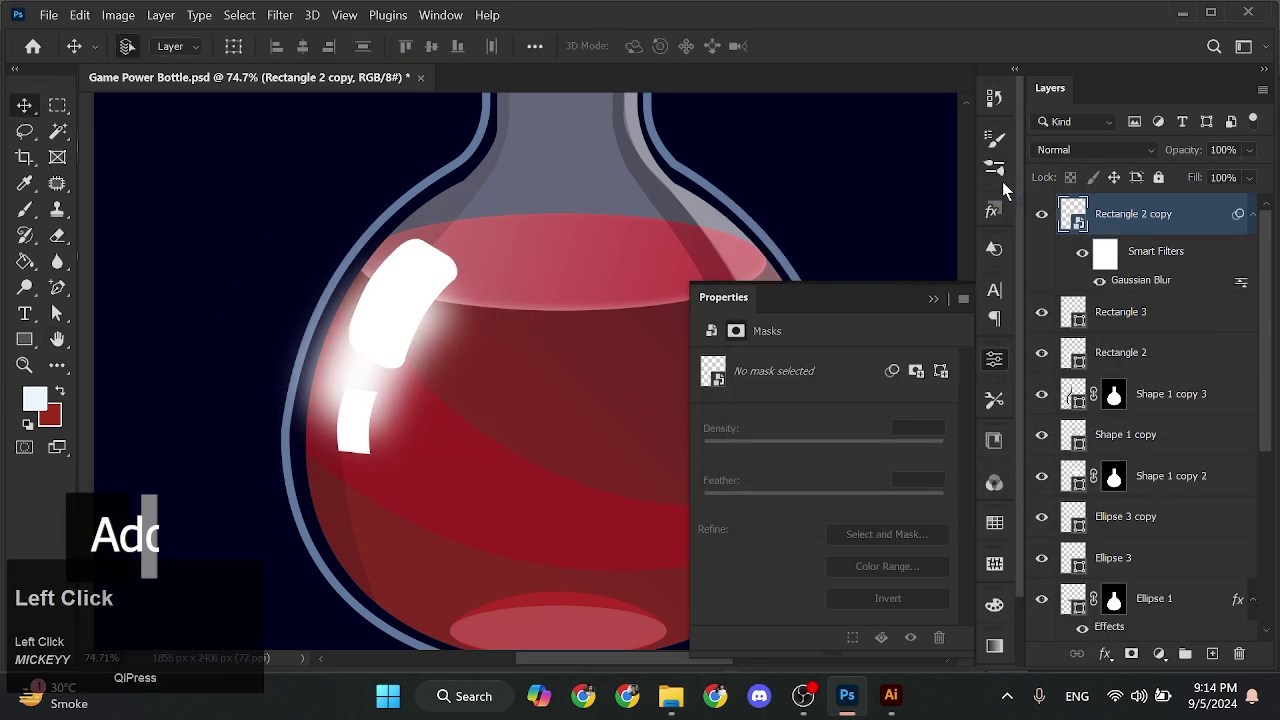
# Rotate the blurred highlight copy about -8° and lower its opacity to 75%
pyautogui.hotkey('ctrl', 't')
pyautogui.moveTo(546, 350); pyautogui.dragTo(546, 330)
pyautogui.moveTo(428, 368); pyautogui.dragTo(426, 388)
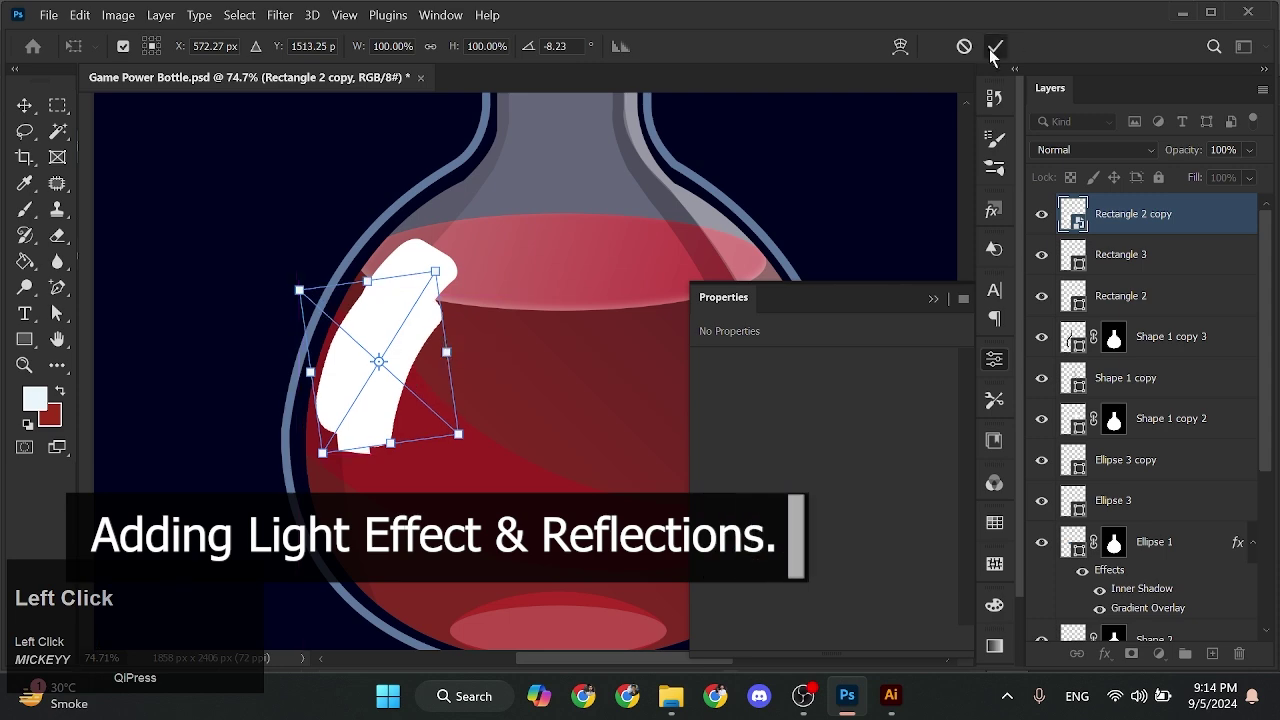
pyautogui.click(996, 46)
pyautogui.moveTo(1174, 160); pyautogui.dragTo(1168, 158)
pyautogui.click(933, 298)
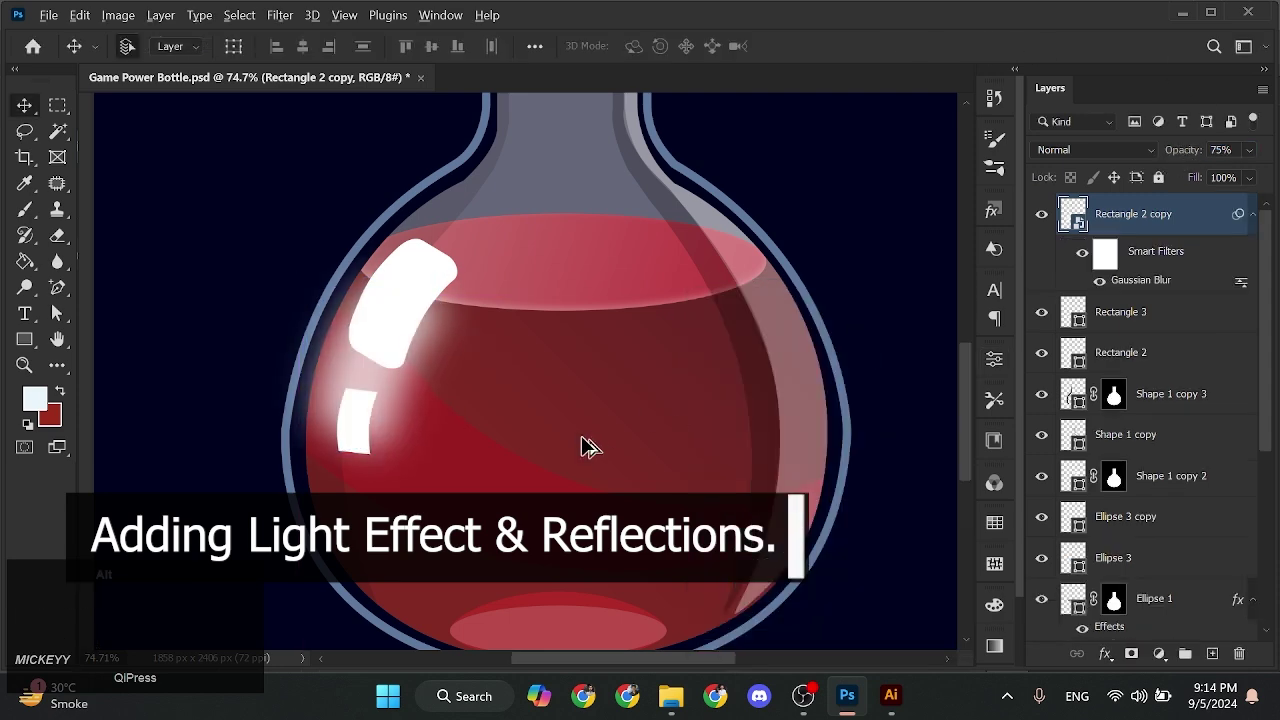
# Draw a thin crescent shape about 119 × 171 px with the Pen tool inside the flask's lower-left edge
pyautogui.scroll(-6, 583, 446)
pyautogui.moveTo(610, 441); pyautogui.dragTo(594, 474)
pyautogui.scroll(7, 506, 408)
pyautogui.scroll(2, 418, 412)
pyautogui.press('p')
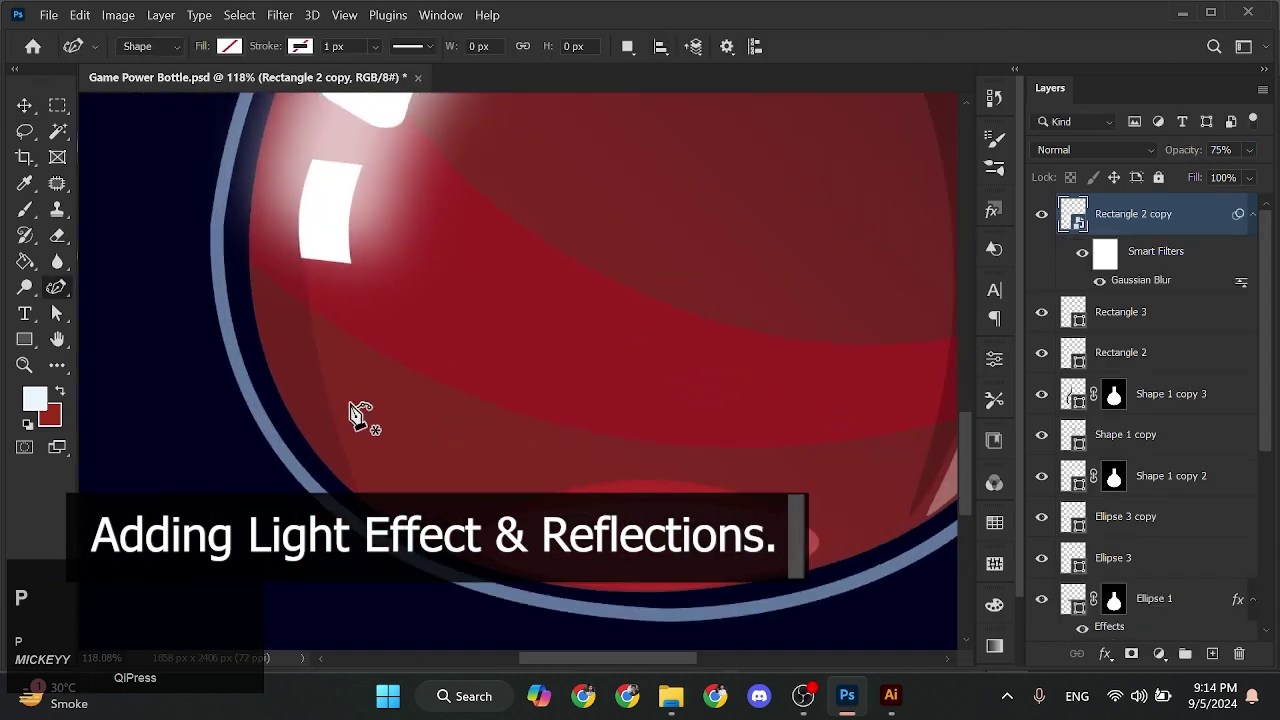
pyautogui.rightClick(57, 287)
pyautogui.click(290, 286)
pyautogui.click(311, 354)
pyautogui.moveTo(404, 489); pyautogui.dragTo(504, 508)
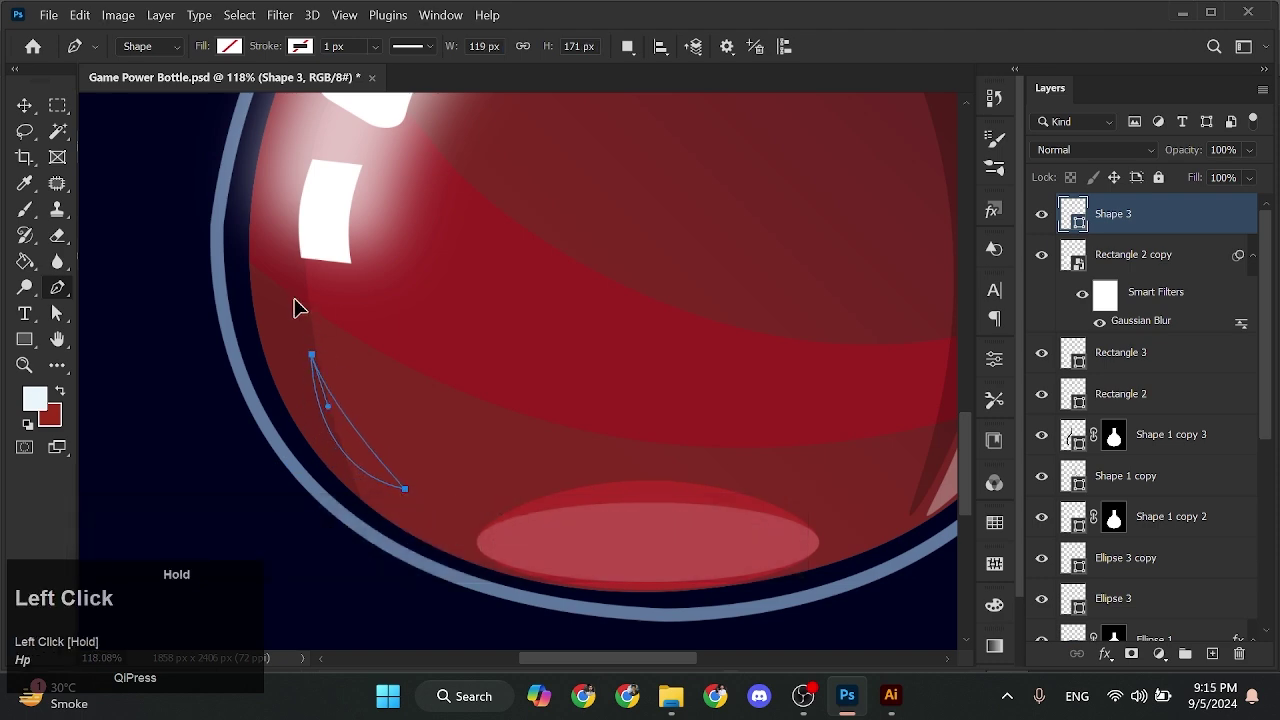
pyautogui.moveTo(294, 298); pyautogui.dragTo(294, 301)
# Fill the crescent with white and convert it to a smart object
pyautogui.scroll(4, 340, 408)
pyautogui.scroll(-5, 340, 408)
pyautogui.click(229, 46)
pyautogui.click(102, 152)
pyautogui.click(24, 105)
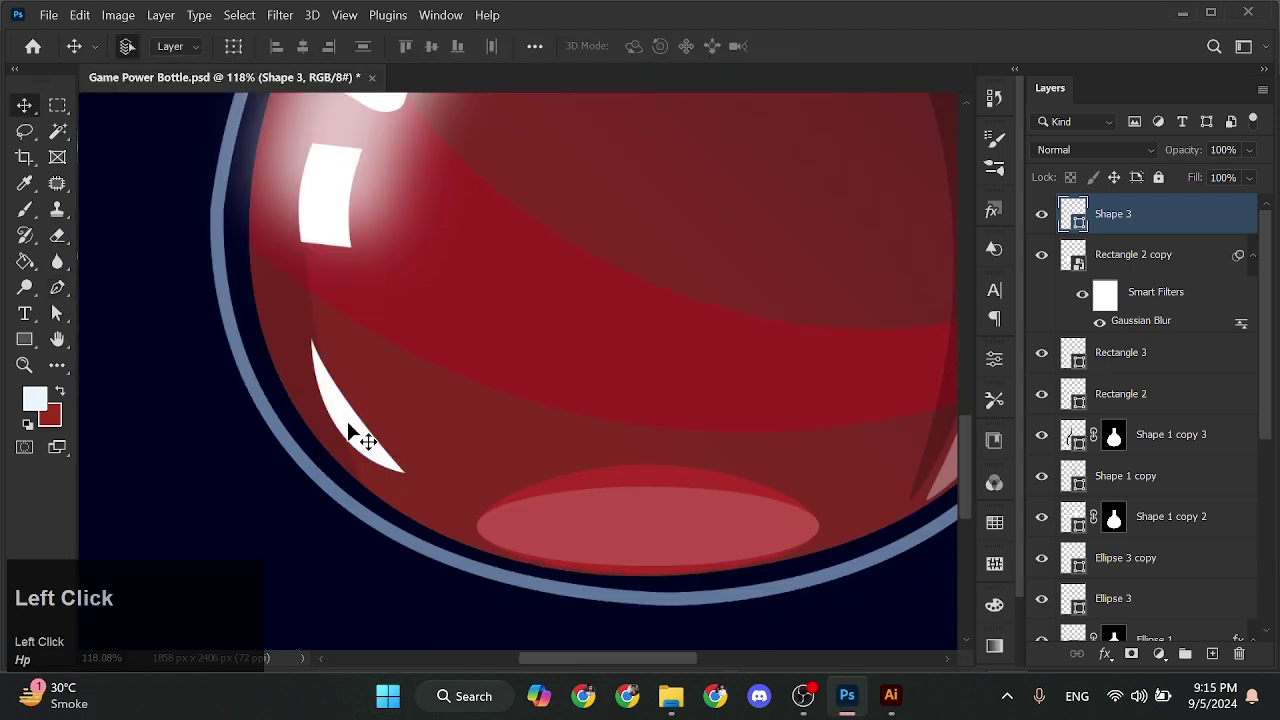
pyautogui.rightClick(1134, 215)
pyautogui.click(960, 312)
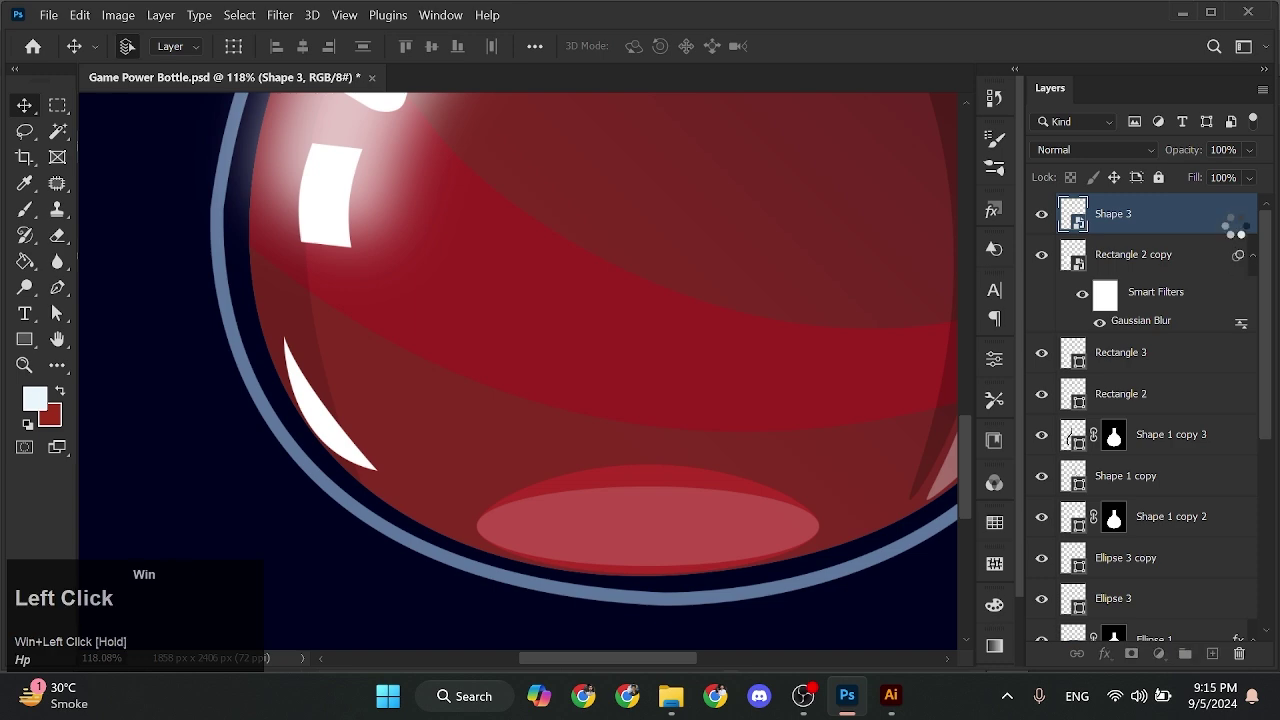
# Soften the crescent reflection with a Gaussian Blur and fine-tune the blur radius
pyautogui.click(594, 429)
pyautogui.hotkey('ctrl', 'z')
pyautogui.moveTo(1233, 222); pyautogui.dragTo(1233, 218)
pyautogui.scroll(-3, 597, 377)
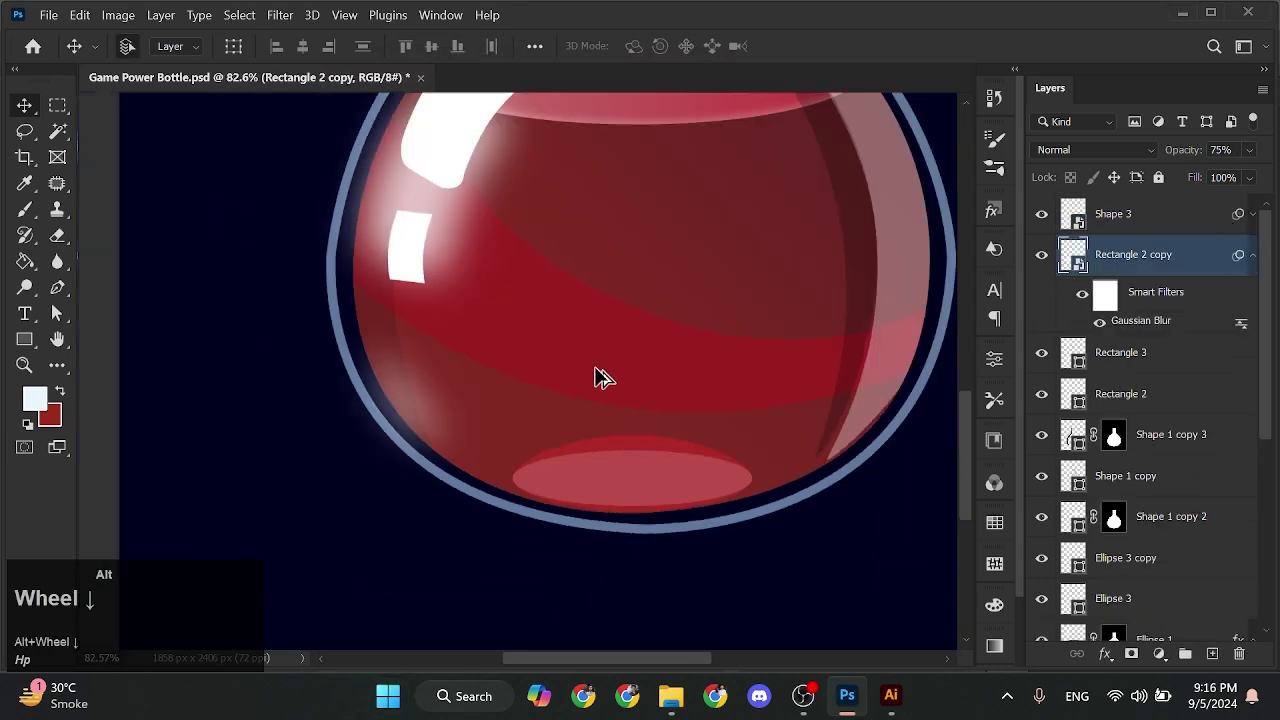
pyautogui.moveTo(597, 377); pyautogui.dragTo(517, 457)
pyautogui.click(1249, 215)
pyautogui.doubleClick(1139, 283)
pyautogui.moveTo(846, 457)
pyautogui.mouseDown()
pyautogui.moveTo(810, 457)
pyautogui.moveTo(836, 457)
pyautogui.mouseUp()
pyautogui.click(1006, 185)
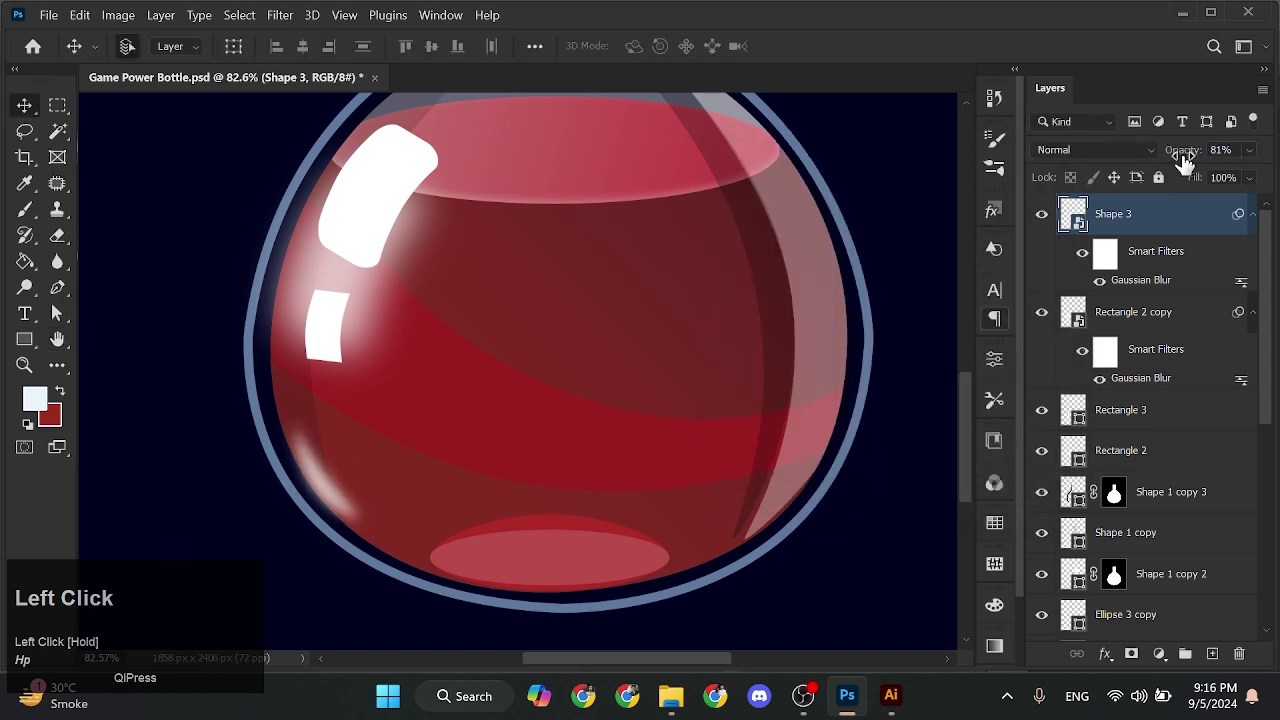
# Duplicate the blurred crescent and transform the copy to about -125° so it lies along the flask's right edge
pyautogui.moveTo(610, 417); pyautogui.dragTo(540, 443)
pyautogui.moveTo(540, 443); pyautogui.dragTo(692, 432)
pyautogui.hotkey('ctrl', 'z')
pyautogui.moveTo(343, 475); pyautogui.dragTo(488, 314)
pyautogui.hotkey('ctrl', 't')
pyautogui.moveTo(526, 425); pyautogui.dragTo(536, 389)
pyautogui.hotkey('ctrl', 'z')
pyautogui.moveTo(616, 409)
pyautogui.mouseDown()
pyautogui.moveTo(609, 423)
pyautogui.moveTo(663, 417)
pyautogui.moveTo(606, 411)
pyautogui.mouseUp()
pyautogui.click(730, 420)
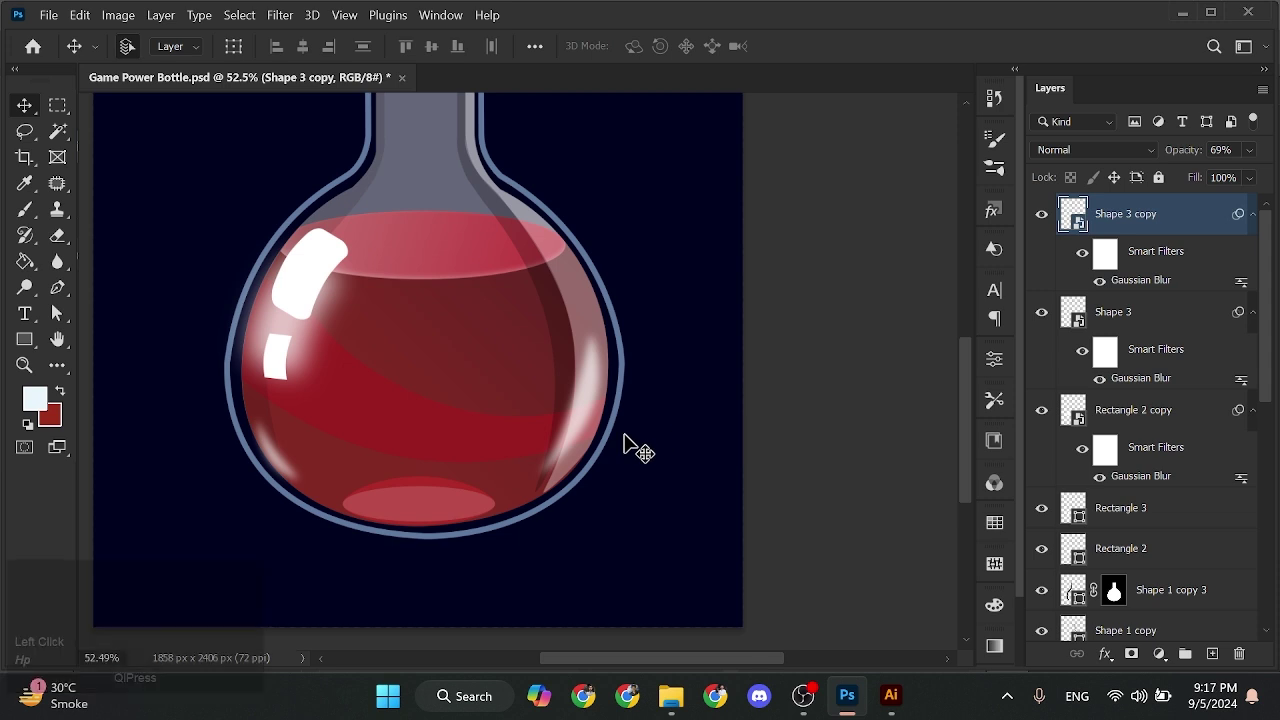
# Lower the right-hand reflection's opacity to 55% and adjust its Gaussian Blur radius
pyautogui.moveTo(1192, 150); pyautogui.dragTo(1168, 155)
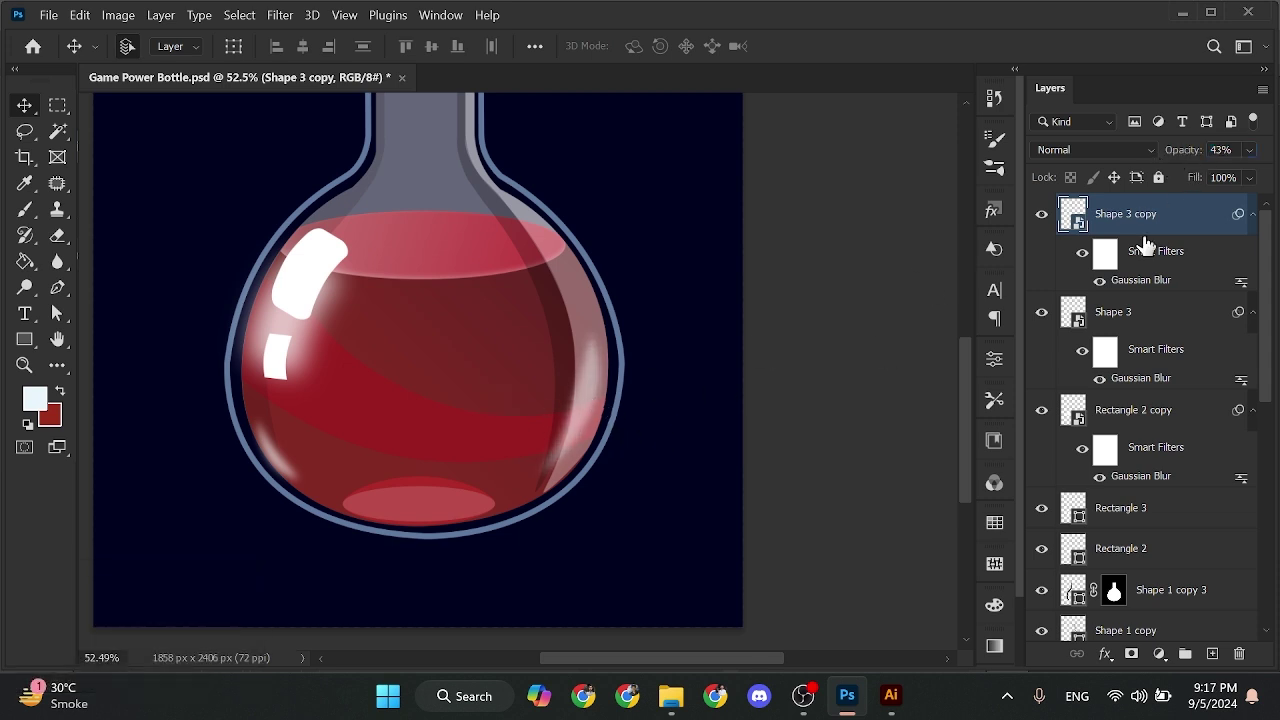
pyautogui.doubleClick(1140, 280)
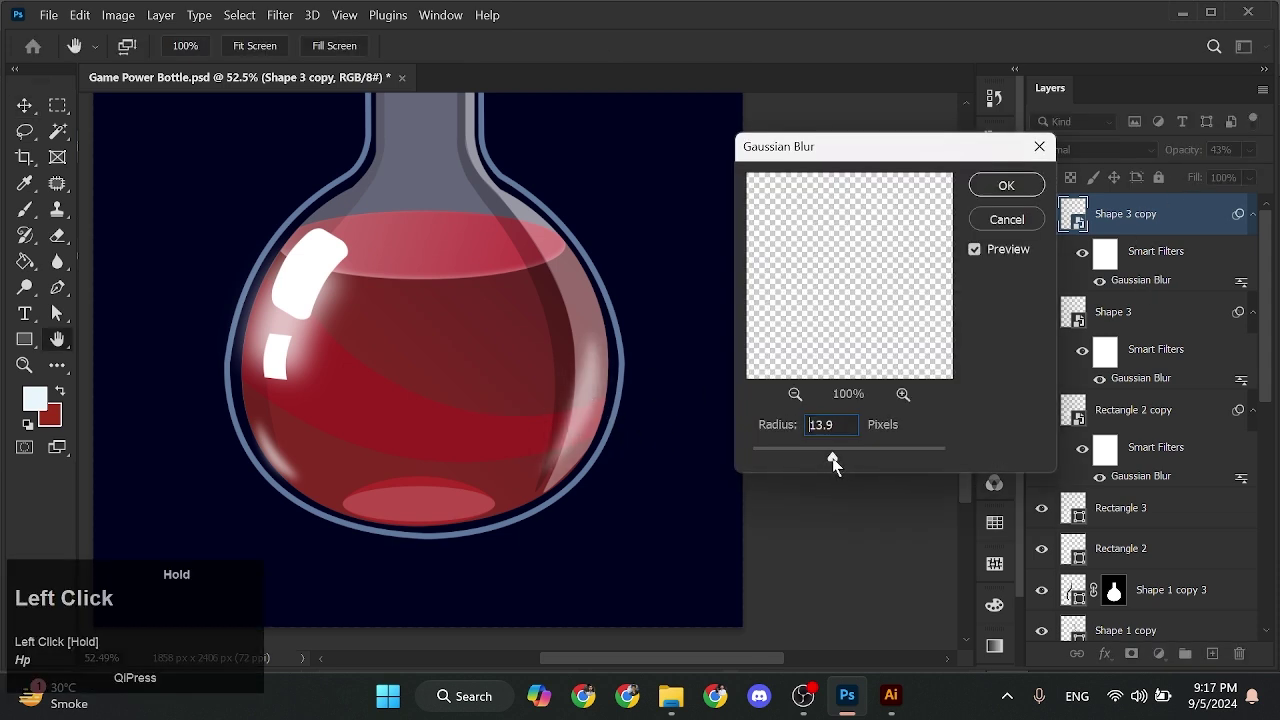
pyautogui.click(1028, 186)
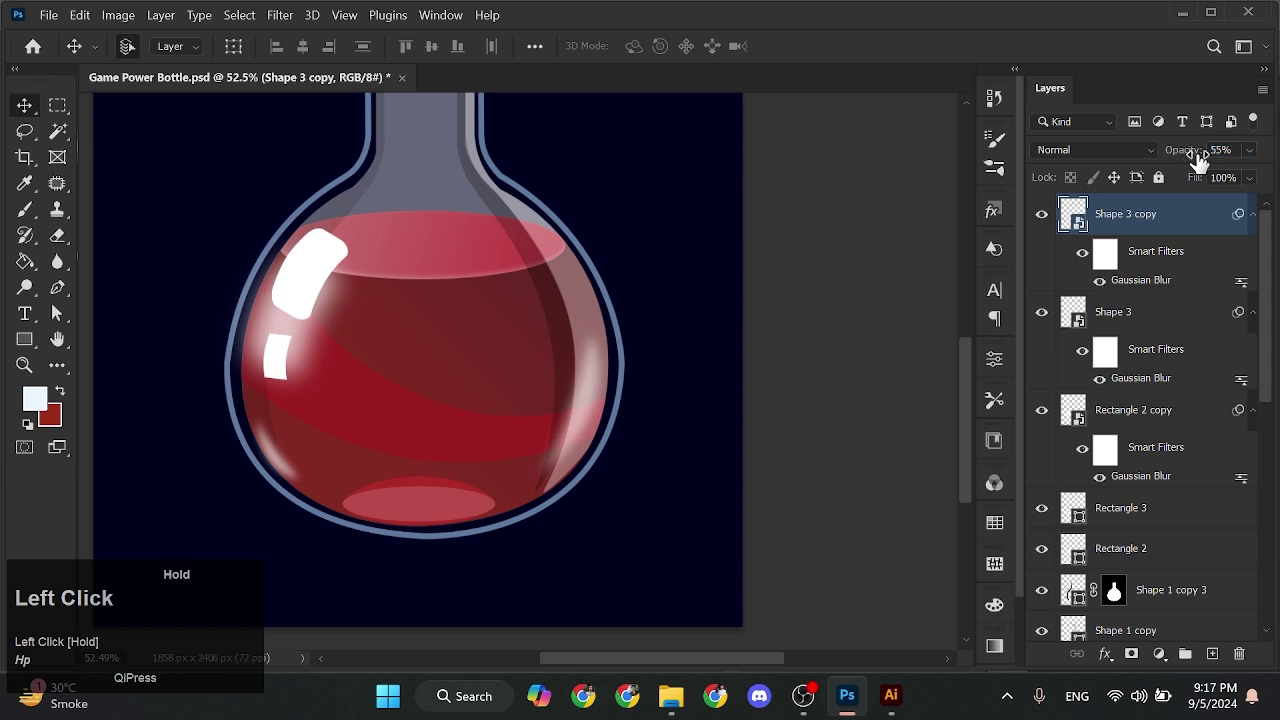
# Draw a flat ellipse of 544 × 96 px across the upper part of the bottle's lip
pyautogui.scroll(-3, 660, 454)
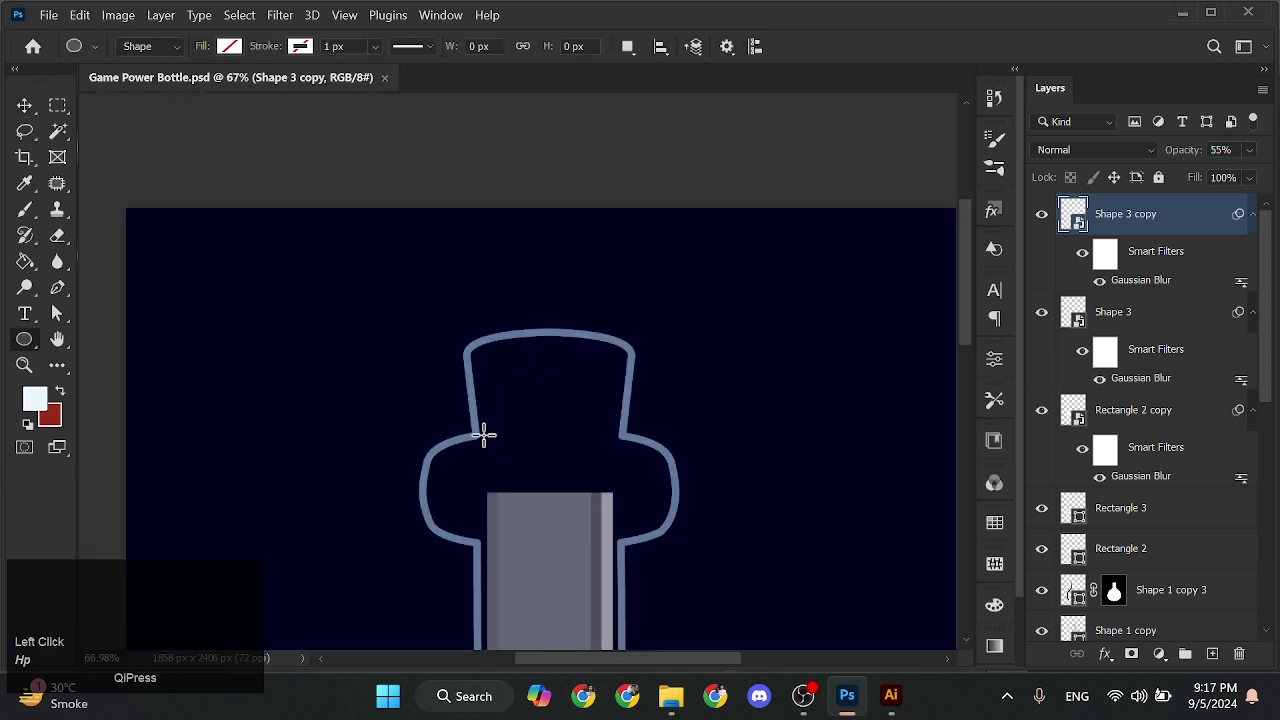
pyautogui.moveTo(470, 430)
pyautogui.mouseDown()
pyautogui.moveTo(666, 540)
pyautogui.moveTo(632, 539)
pyautogui.moveTo(676, 534)
pyautogui.mouseUp()
pyautogui.press('space')
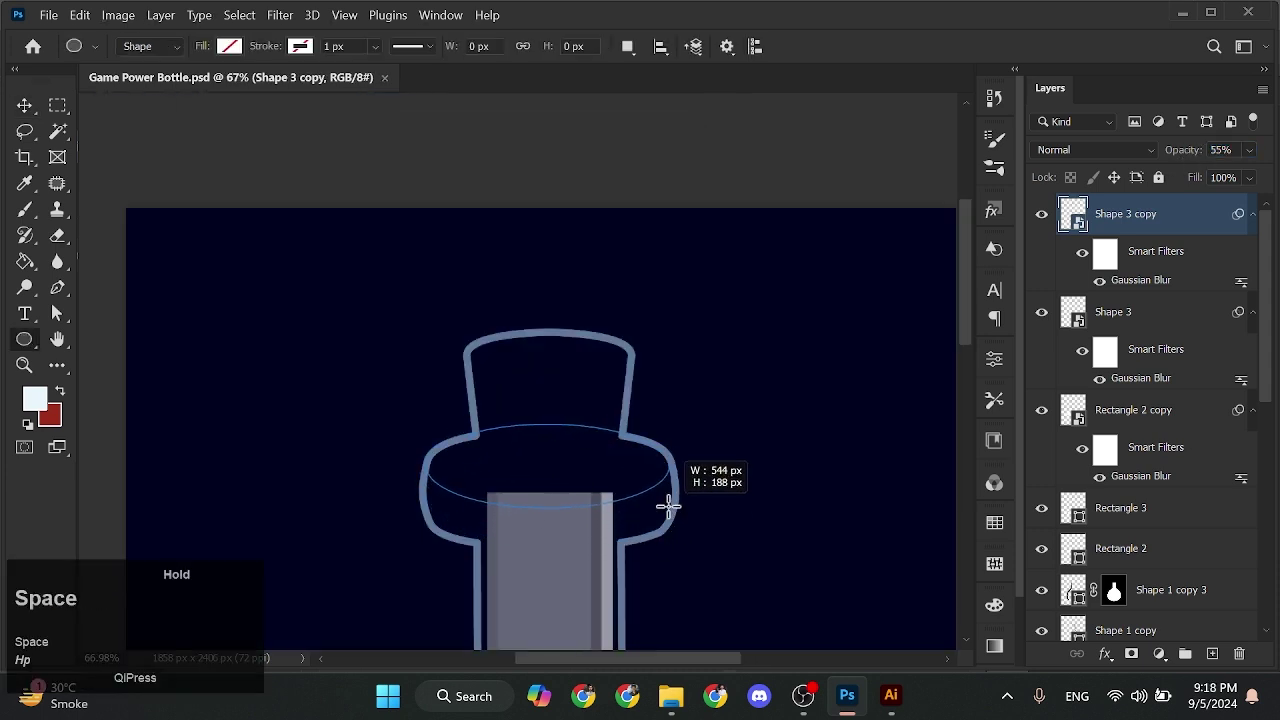
pyautogui.moveTo(668, 473); pyautogui.dragTo(663, 474)
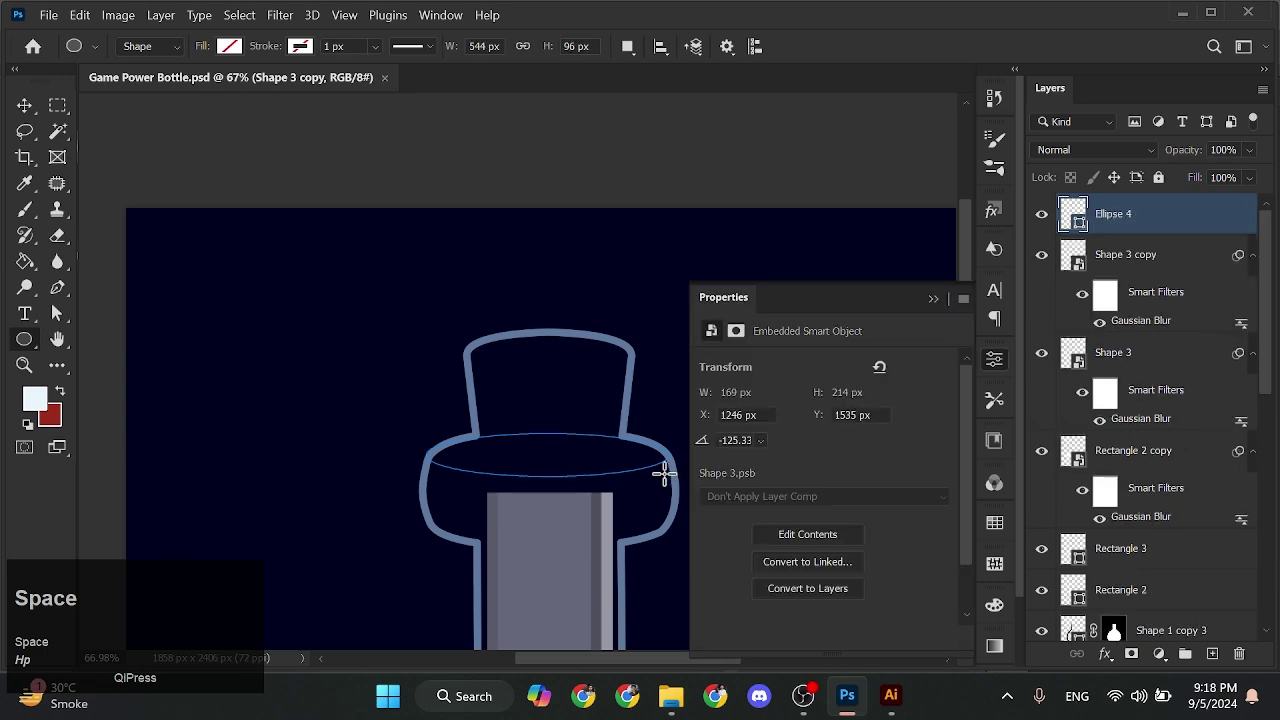
# Add a linear Gradient Overlay to the lip ellipse and turn the gradient's angle to the opposite direction
pyautogui.click(762, 508)
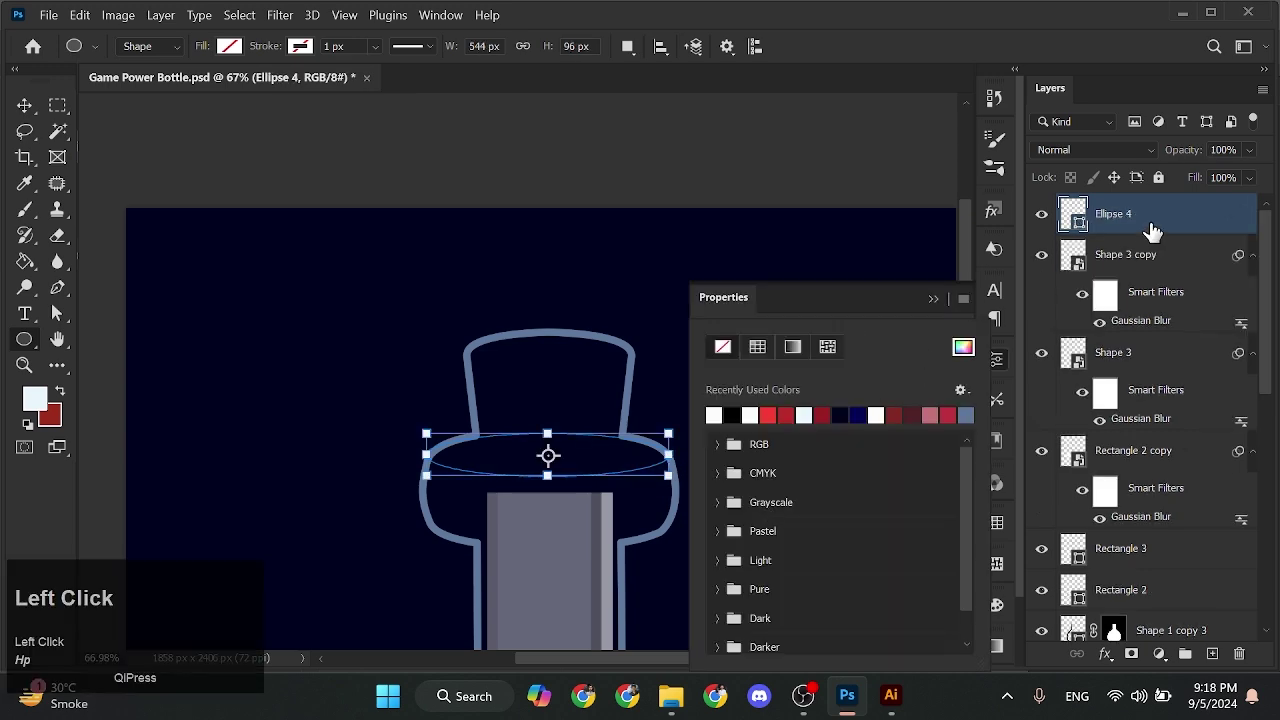
pyautogui.rightClick(1152, 230)
pyautogui.click(990, 28)
pyautogui.press('space')
pyautogui.moveTo(242, 358); pyautogui.dragTo(82, 291)
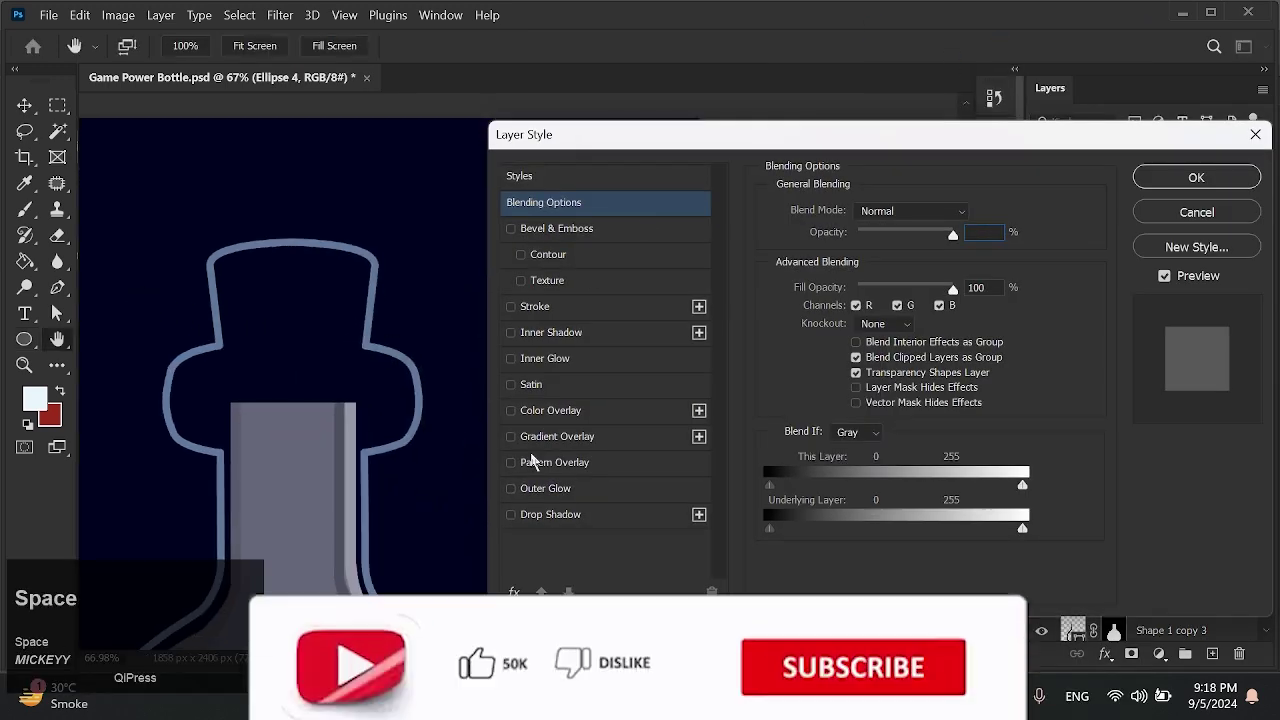
pyautogui.click(515, 440)
pyautogui.click(686, 289)
pyautogui.click(510, 437)
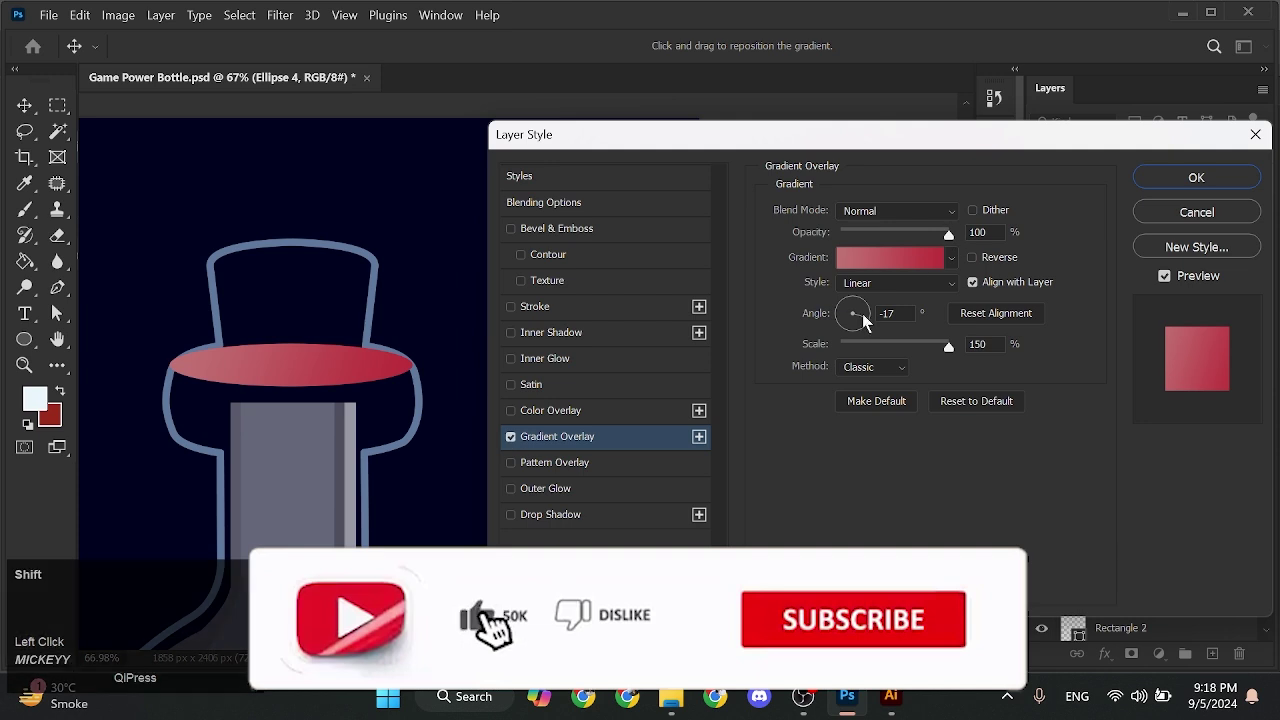
pyautogui.click(828, 314)
# Change the first color stop of the lip ellipse's overlay gradient to 726d81
pyautogui.click(890, 257)
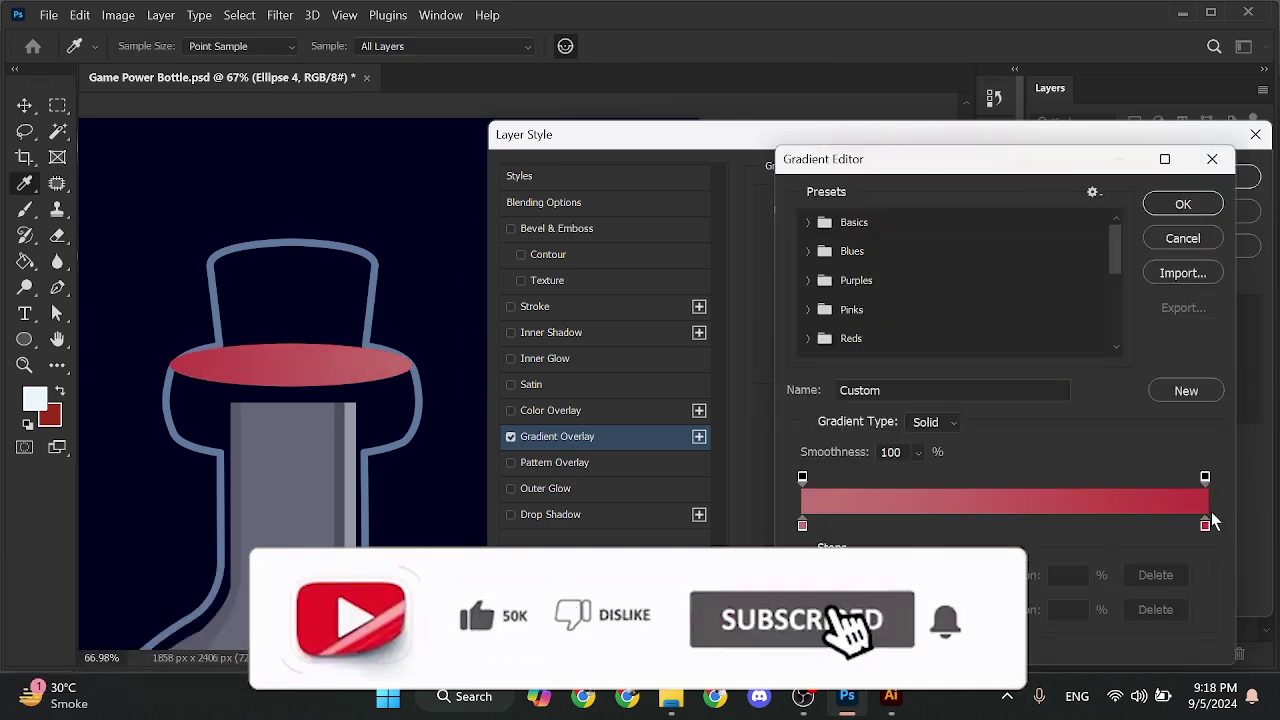
pyautogui.click(802, 525)
pyautogui.doubleClick(802, 525)
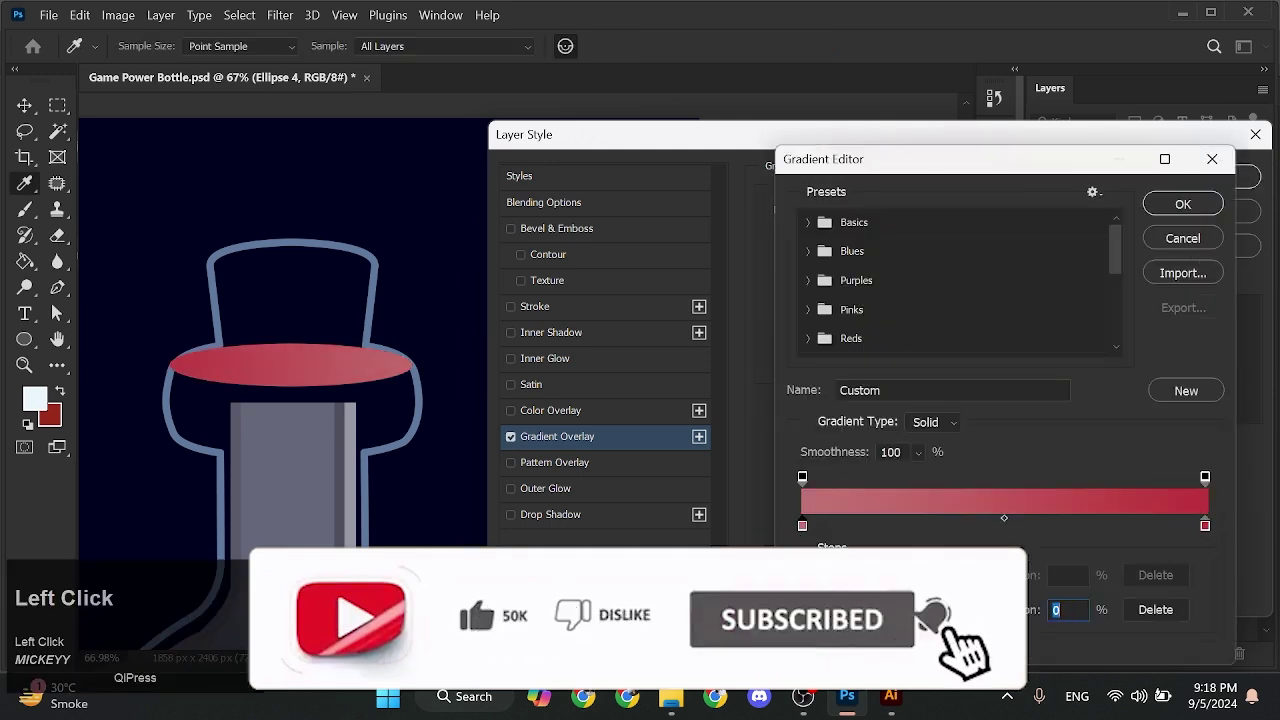
pyautogui.write('726d81')
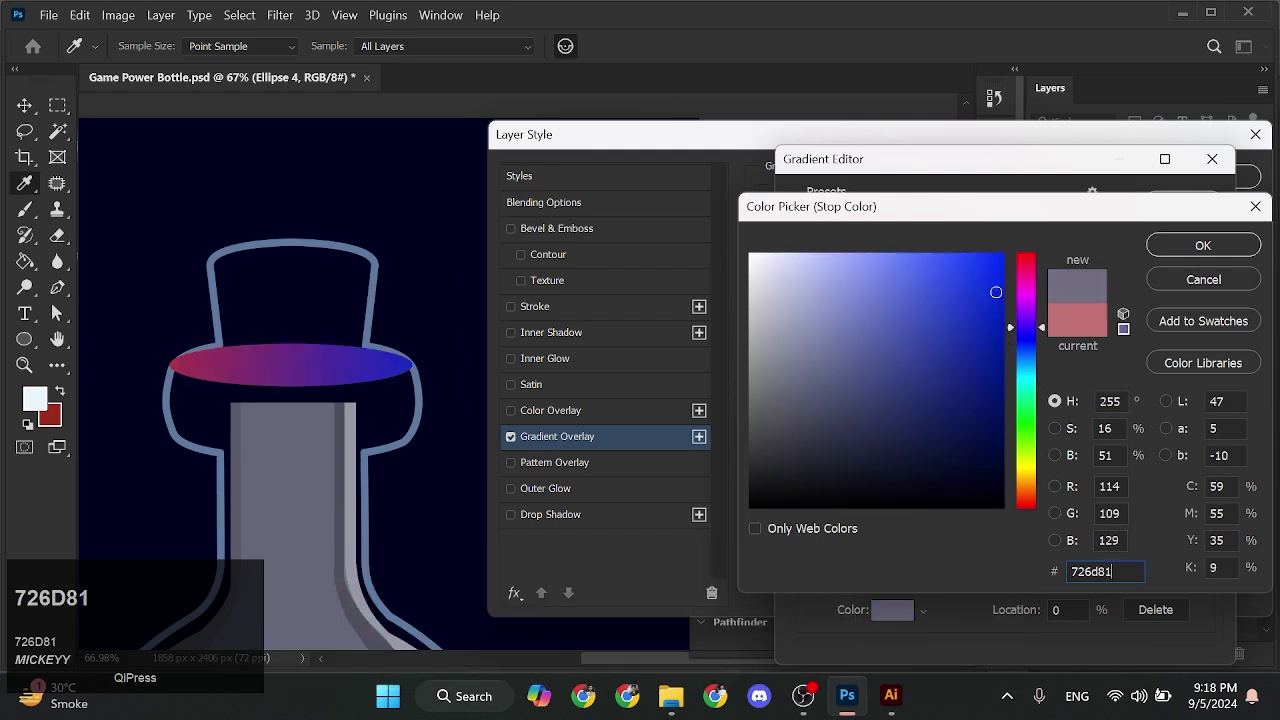
pyautogui.click(1203, 245)
# Change the gradient's end color stop to 9a8ea6 and apply the Gradient Overlay to the lip ellipse
pyautogui.click(1205, 525)
pyautogui.click(898, 609)
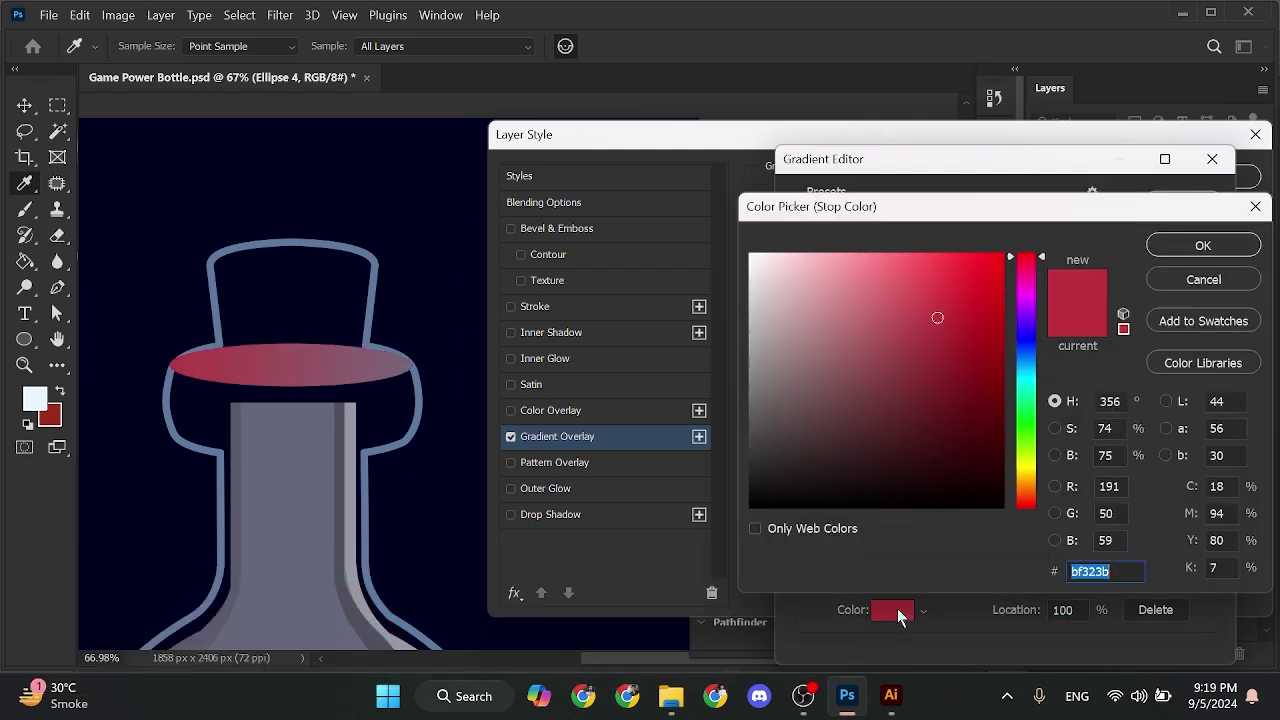
pyautogui.write('9a8ea6')
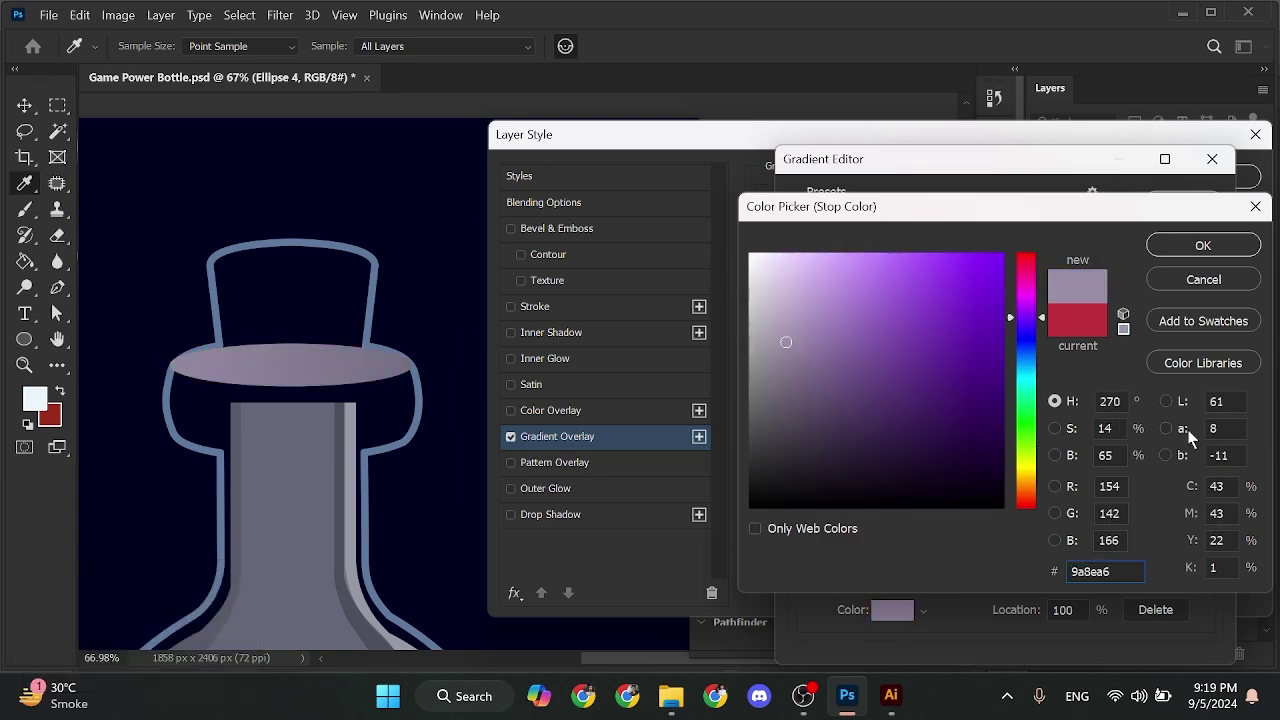
pyautogui.click(1203, 245)
pyautogui.click(1181, 210)
pyautogui.click(1196, 177)
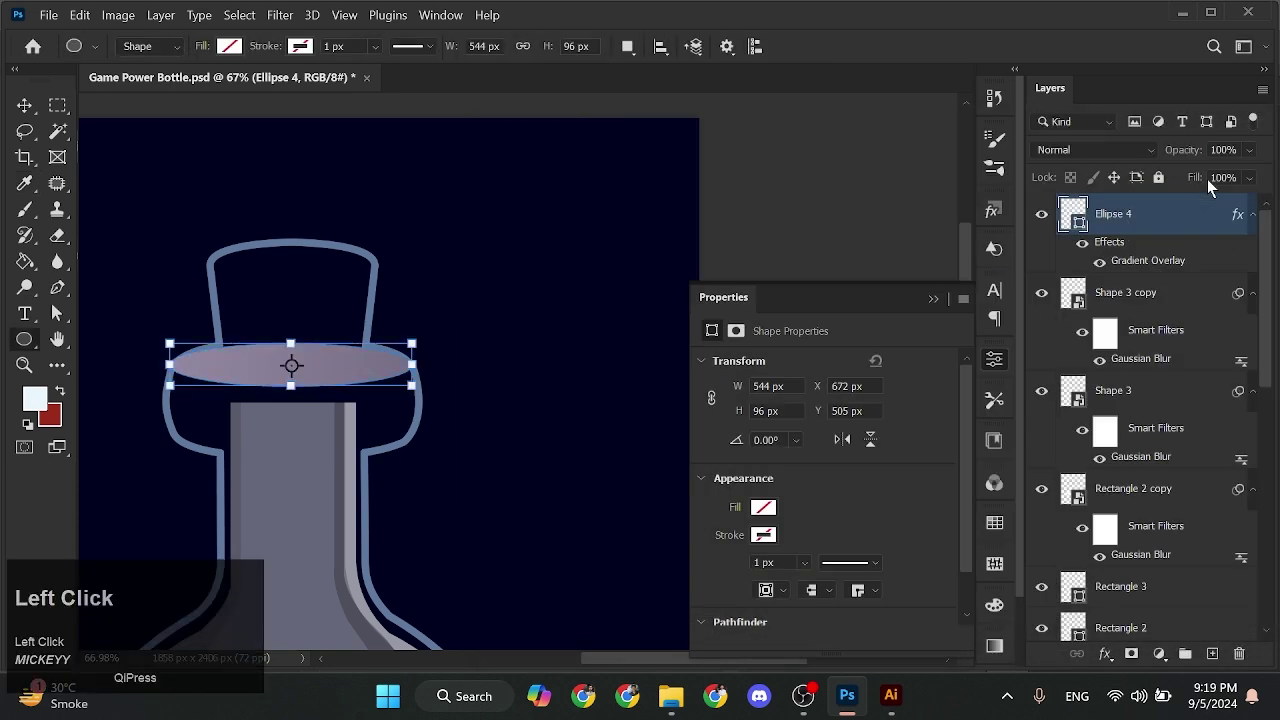
# Duplicate the lip ellipse straight down to the lip's lower edge, at about X 676, Y 655 px
pyautogui.moveTo(463, 426); pyautogui.dragTo(623, 374)
pyautogui.press('v')
pyautogui.scroll(1, 482, 404)
pyautogui.scroll(3, 482, 404)
pyautogui.moveTo(507, 323); pyautogui.dragTo(512, 444)
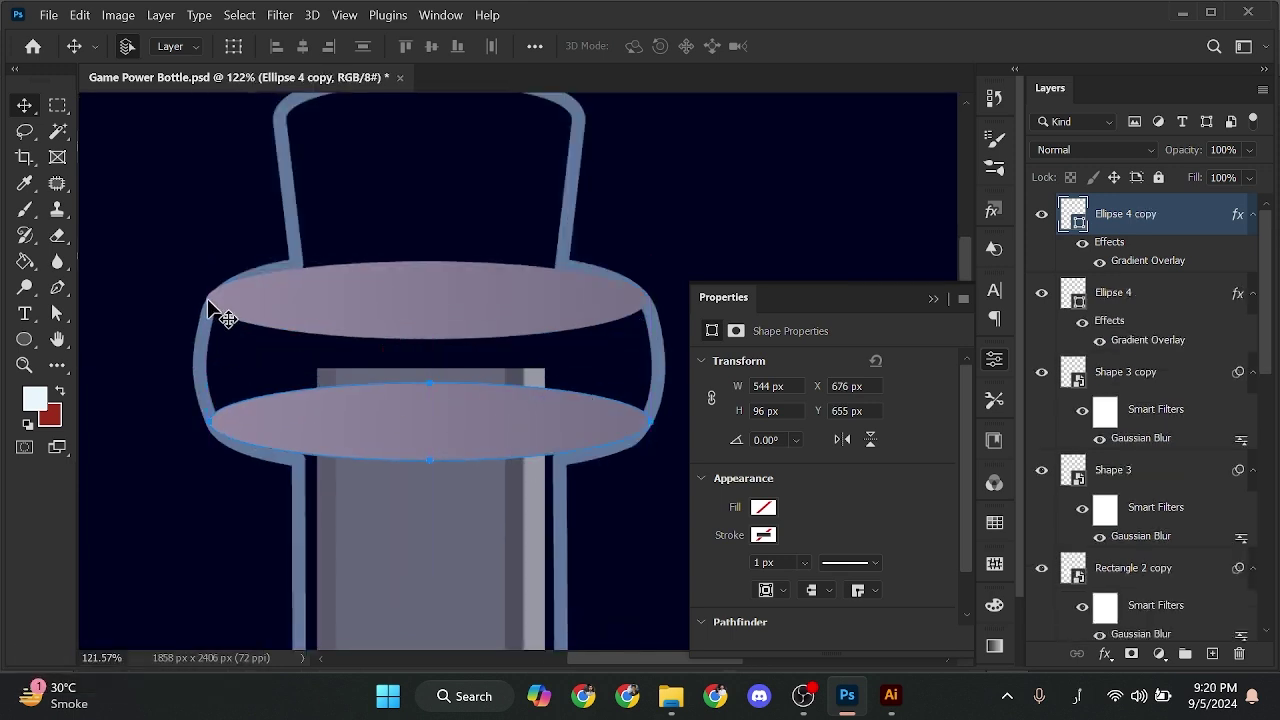
# Delete the copied ellipse's upper anchor point so that only its lower half remains
pyautogui.press('a')
pyautogui.click(450, 408)
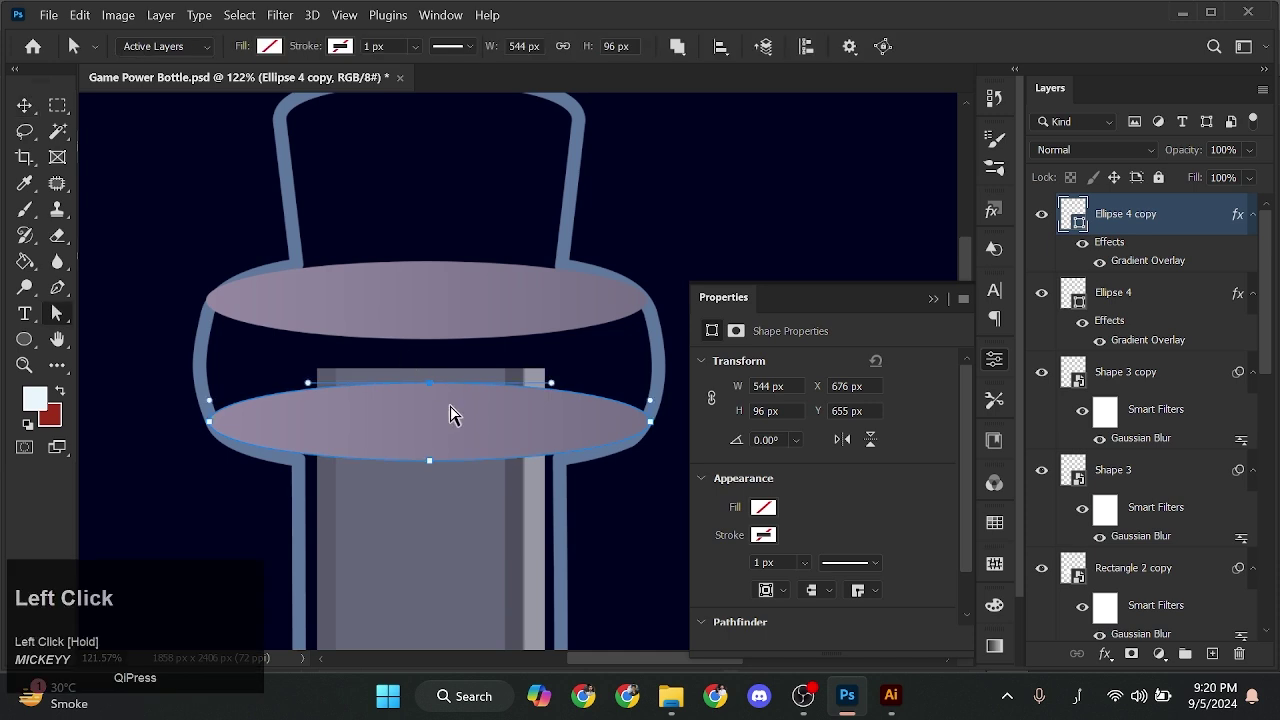
pyautogui.press('Return')
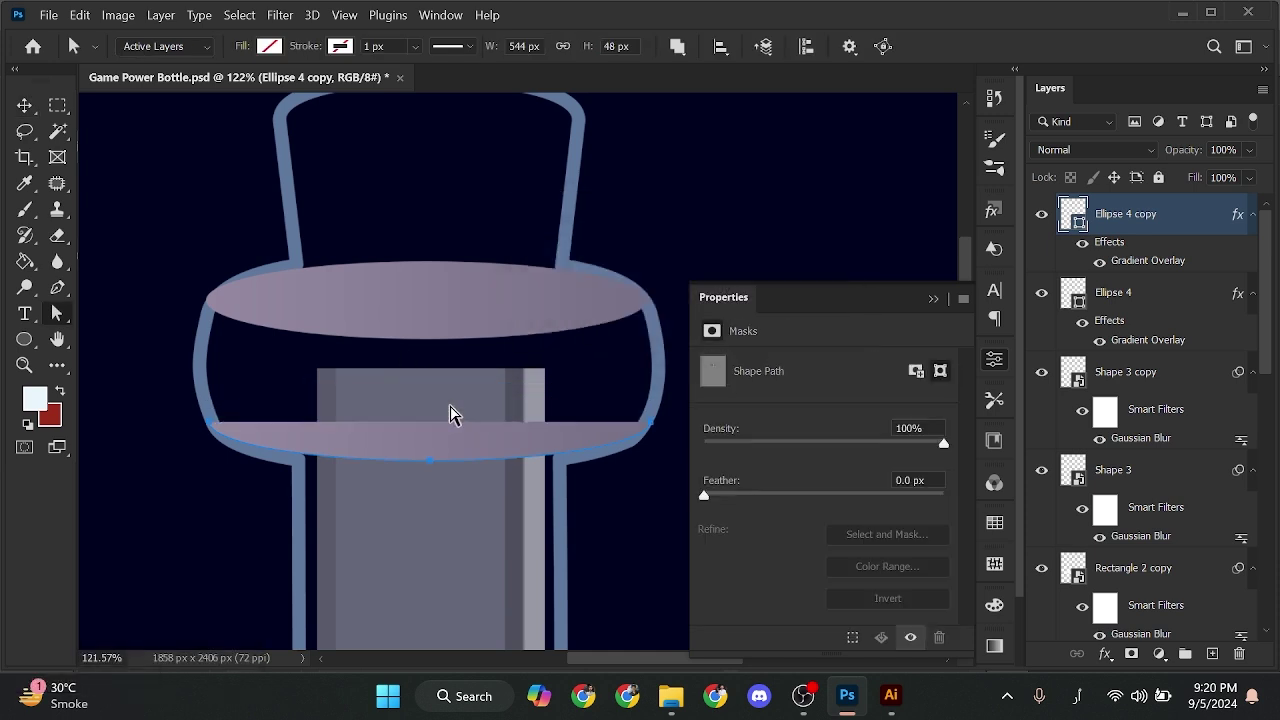
# Extend the half-ellipse's path with the Pen tool, curving up the lip's left side to the upper ellipse's left end
pyautogui.press('p')
pyautogui.scroll(4, 213, 432)
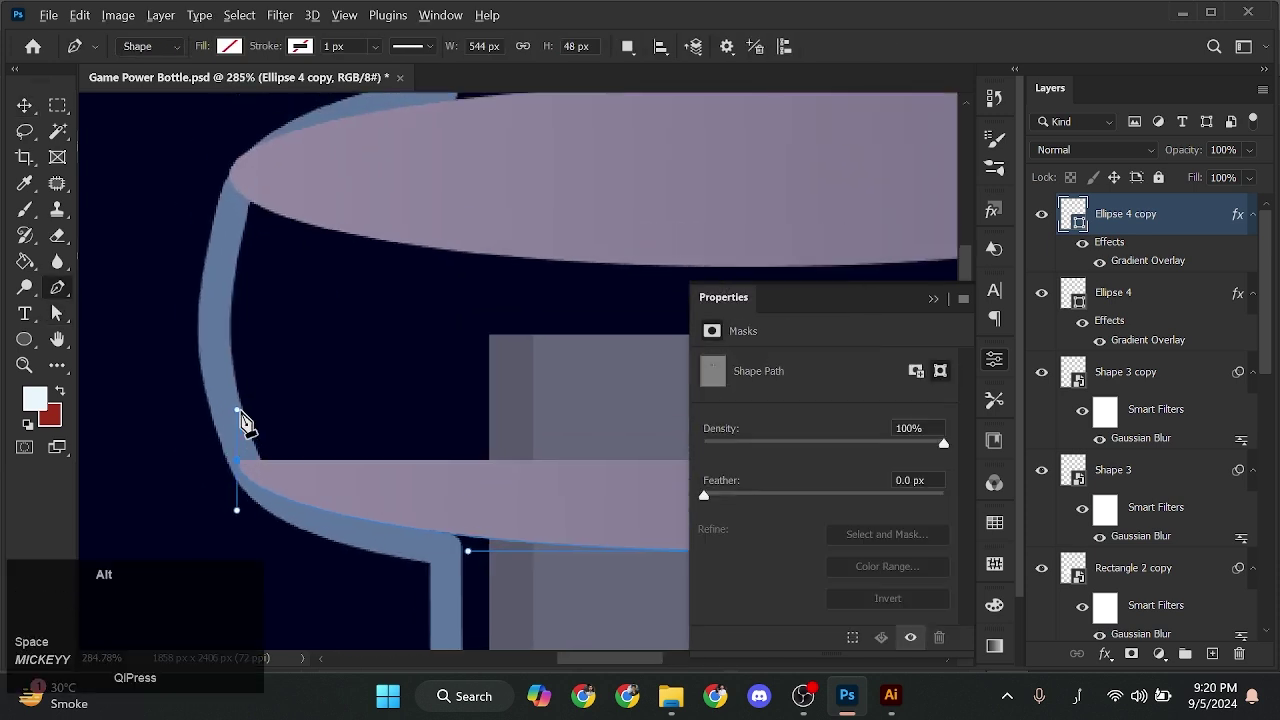
pyautogui.scroll(1, 214, 453)
pyautogui.scroll(-4, 214, 453)
pyautogui.scroll(3, 228, 288)
pyautogui.moveTo(220, 251); pyautogui.dragTo(274, 108)
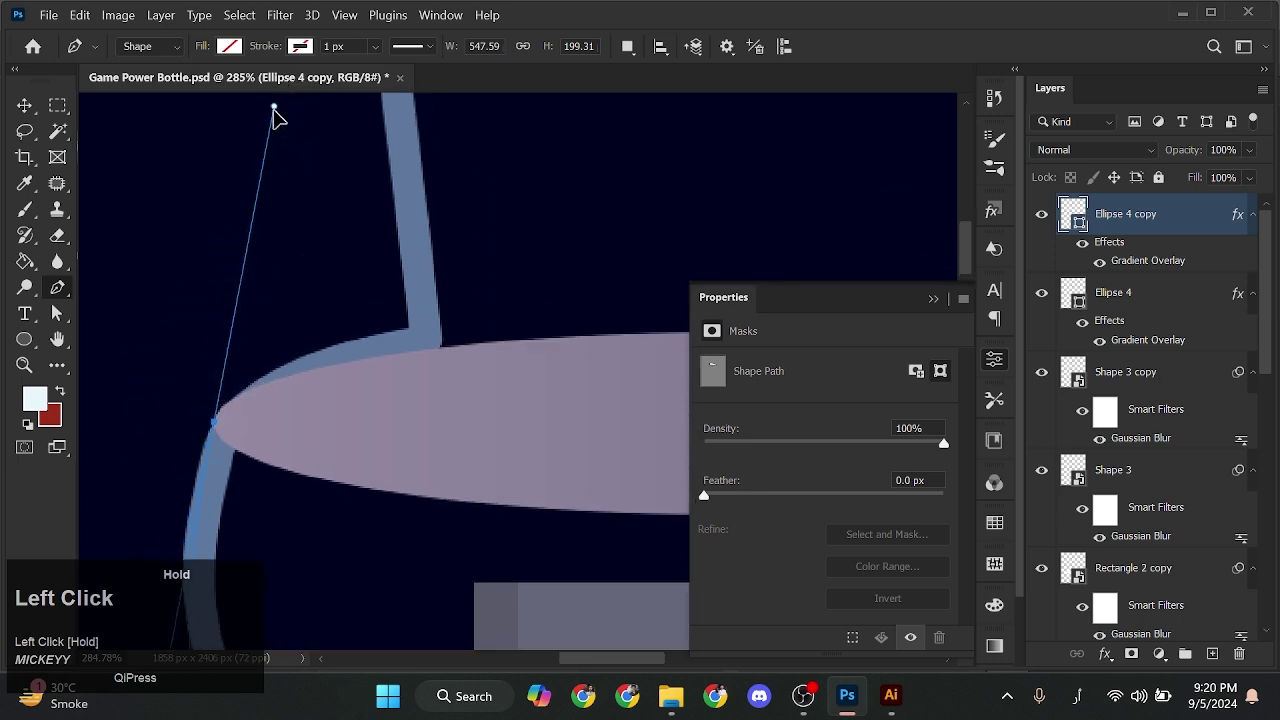
# Continue the path straight across to the upper ellipse's right end, just inside the lip outline
pyautogui.scroll(-4, 275, 315)
pyautogui.moveTo(312, 366); pyautogui.dragTo(228, 315)
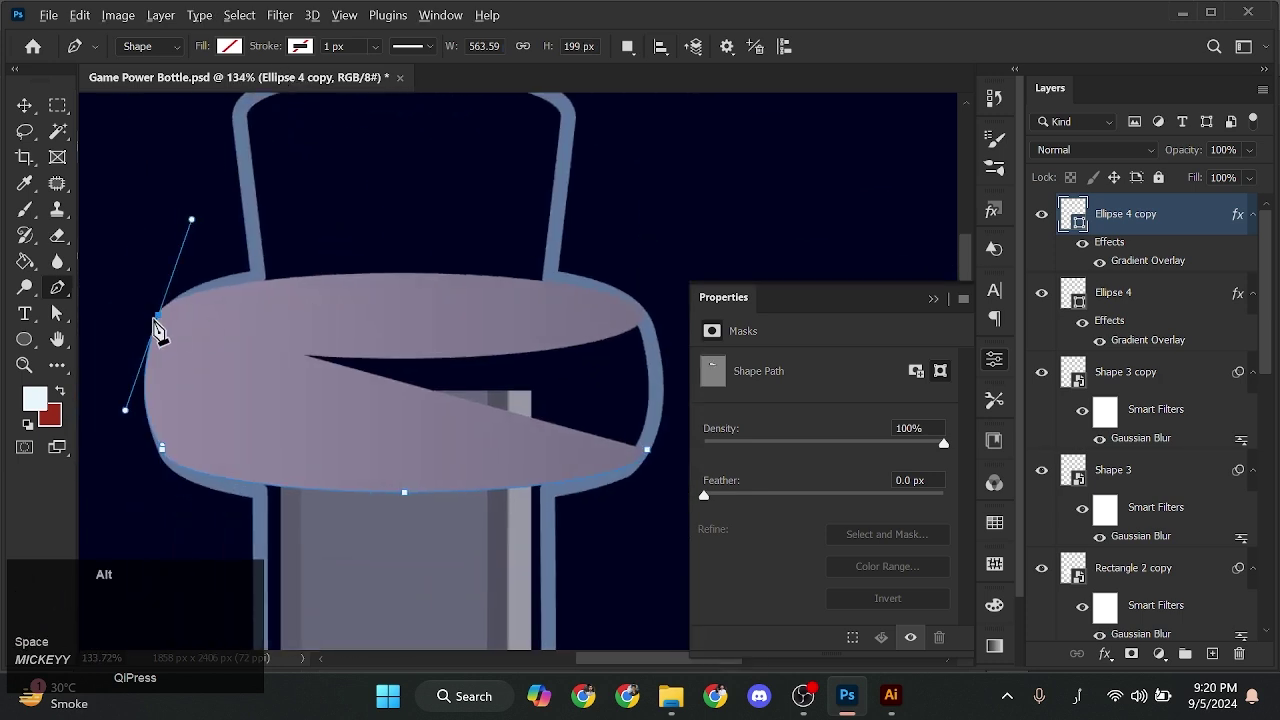
pyautogui.click(642, 316)
pyautogui.scroll(3, 658, 408)
pyautogui.click(229, 46)
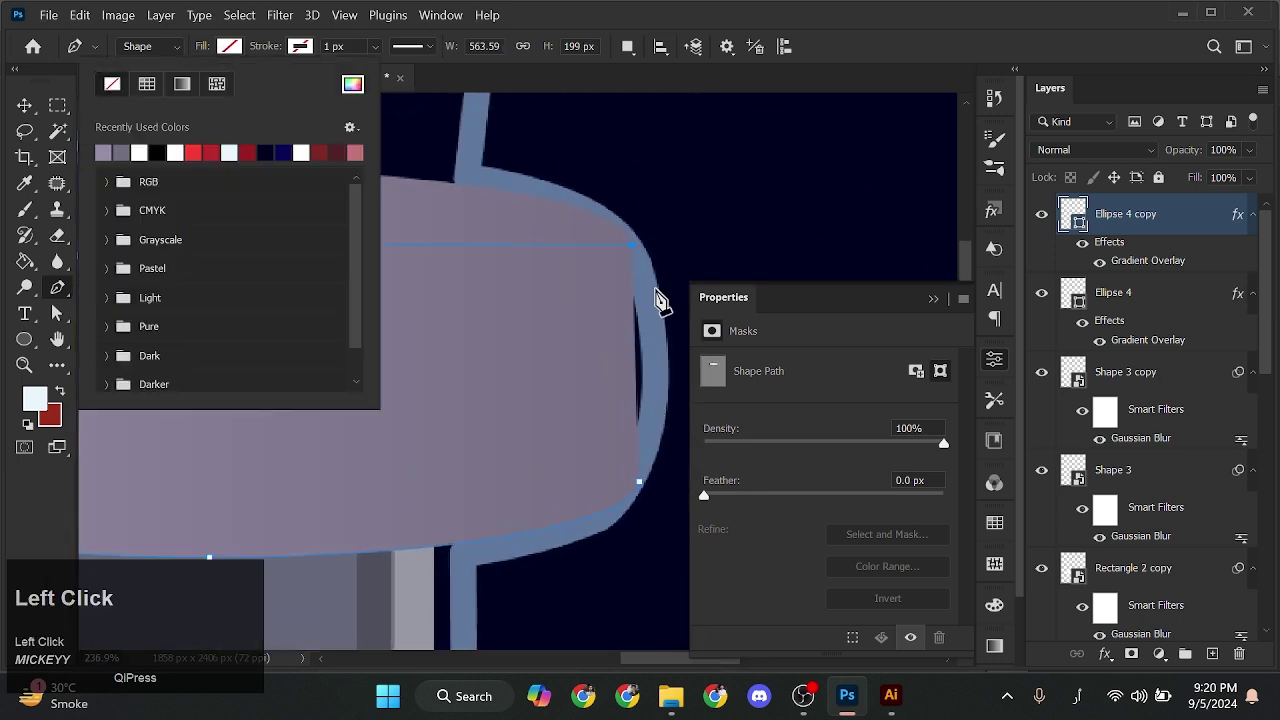
pyautogui.click(19, 111)
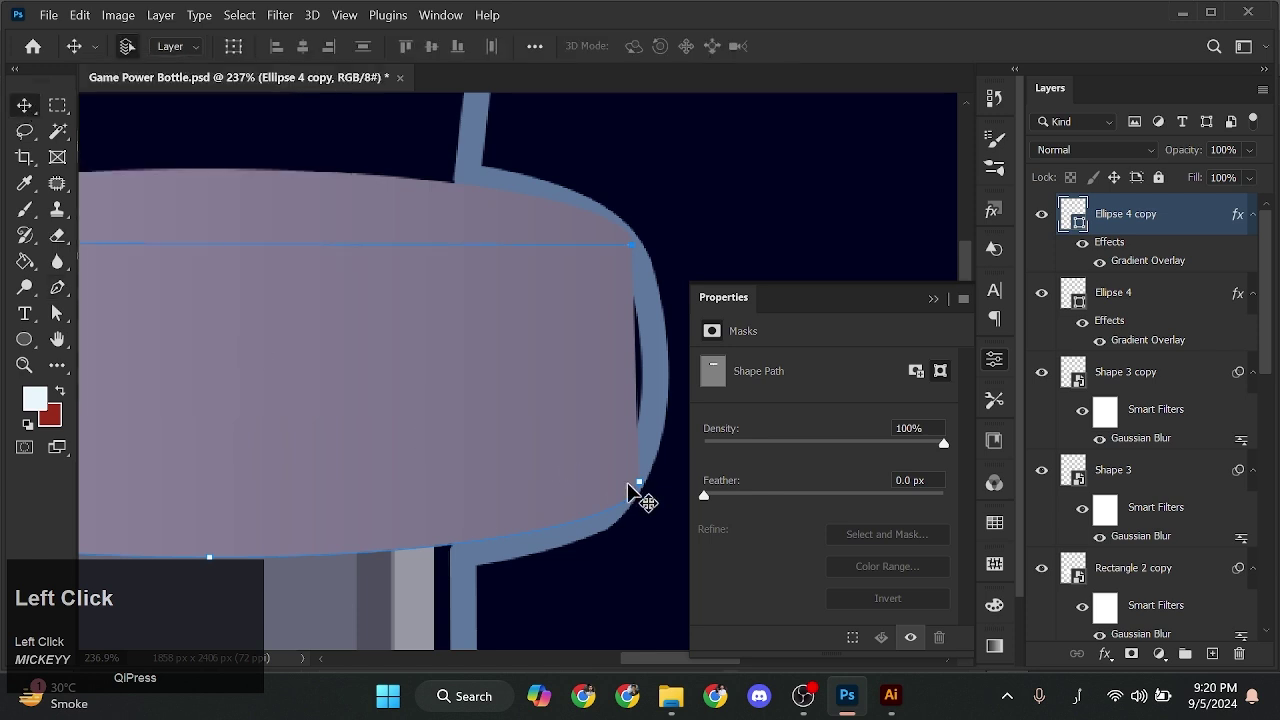
# Reshape the right edge of the Ellipse 4 copy path into a rounded curve following the bottle cap outline
pyautogui.click(65, 289)
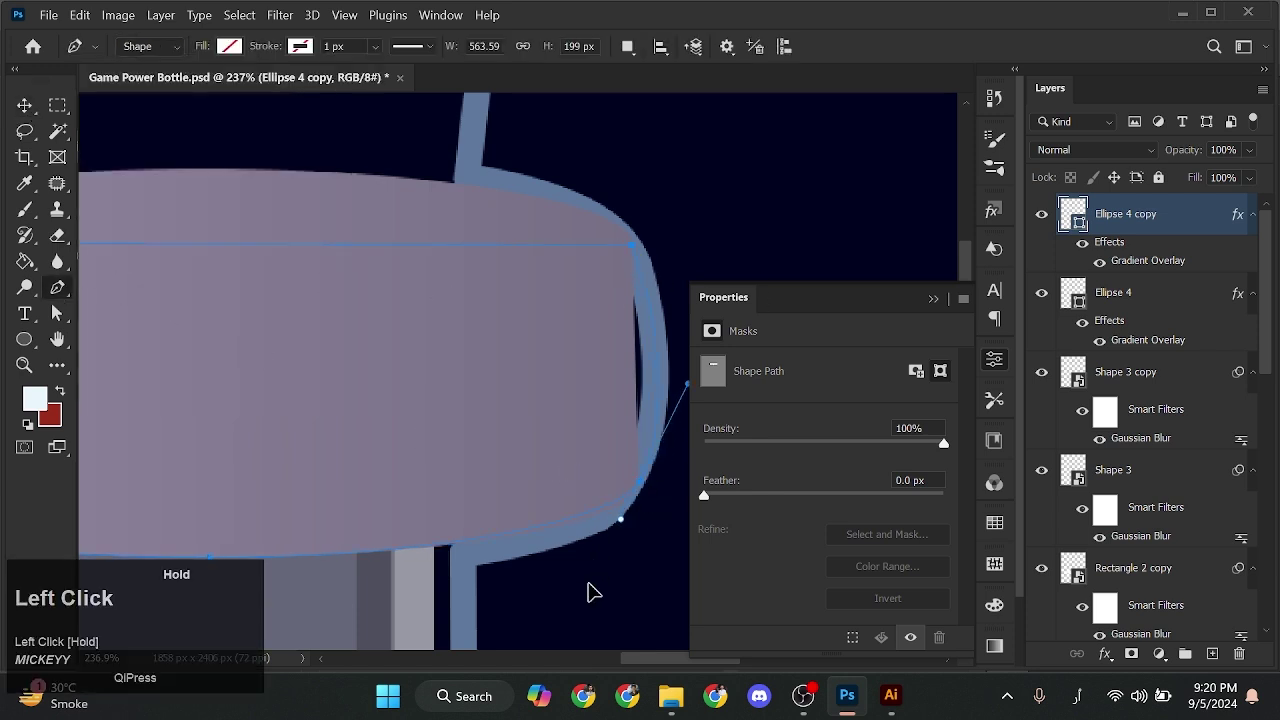
pyautogui.moveTo(572, 650); pyautogui.dragTo(574, 612)
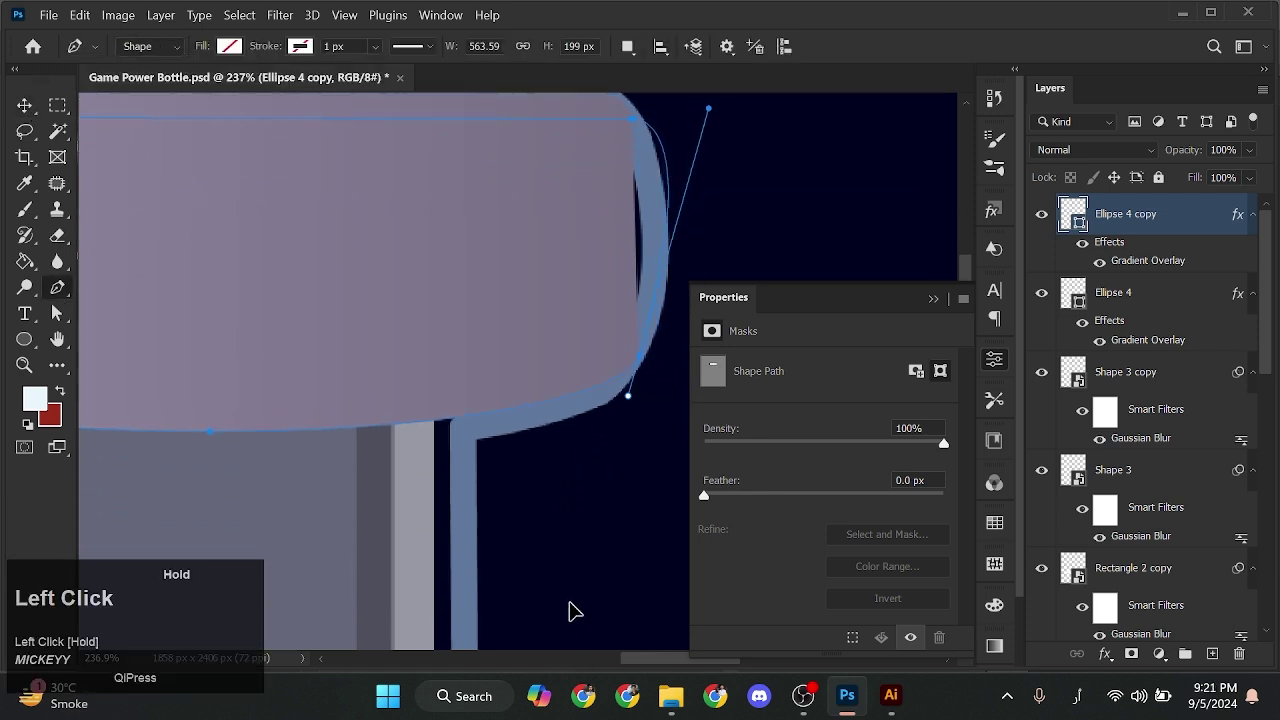
pyautogui.moveTo(600, 280); pyautogui.dragTo(551, 315)
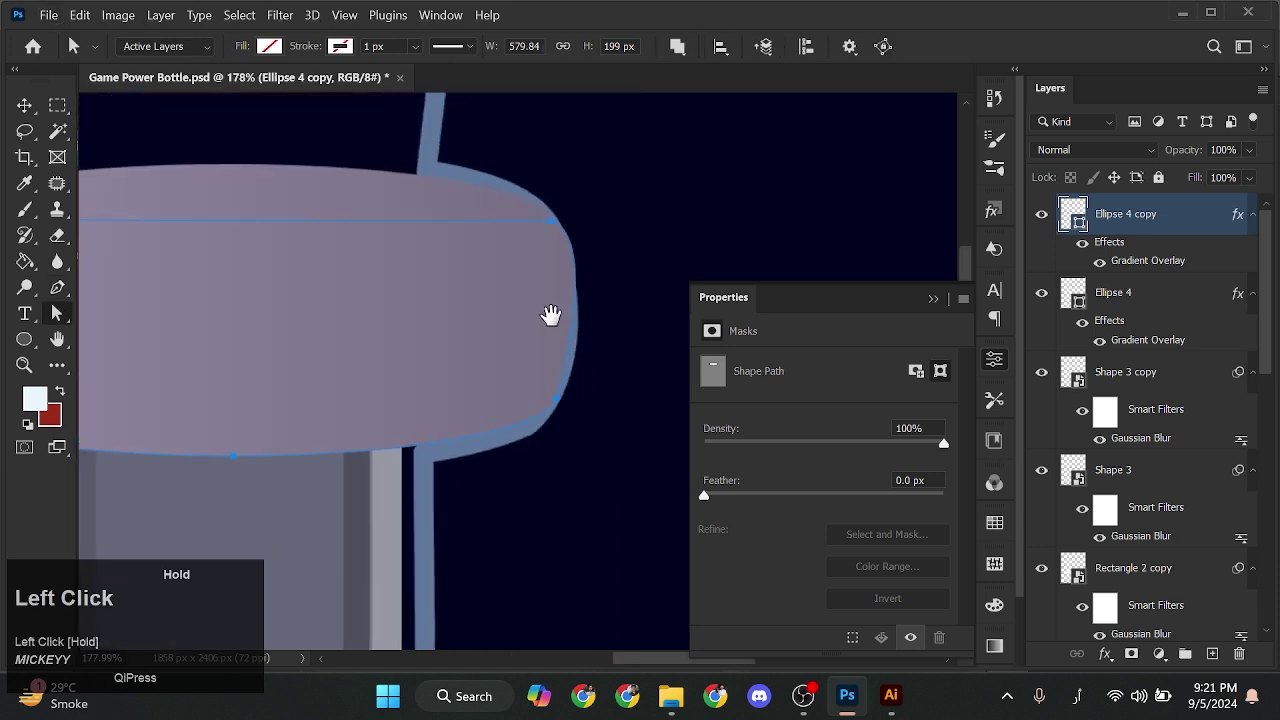
pyautogui.scroll(-2, 657, 257)
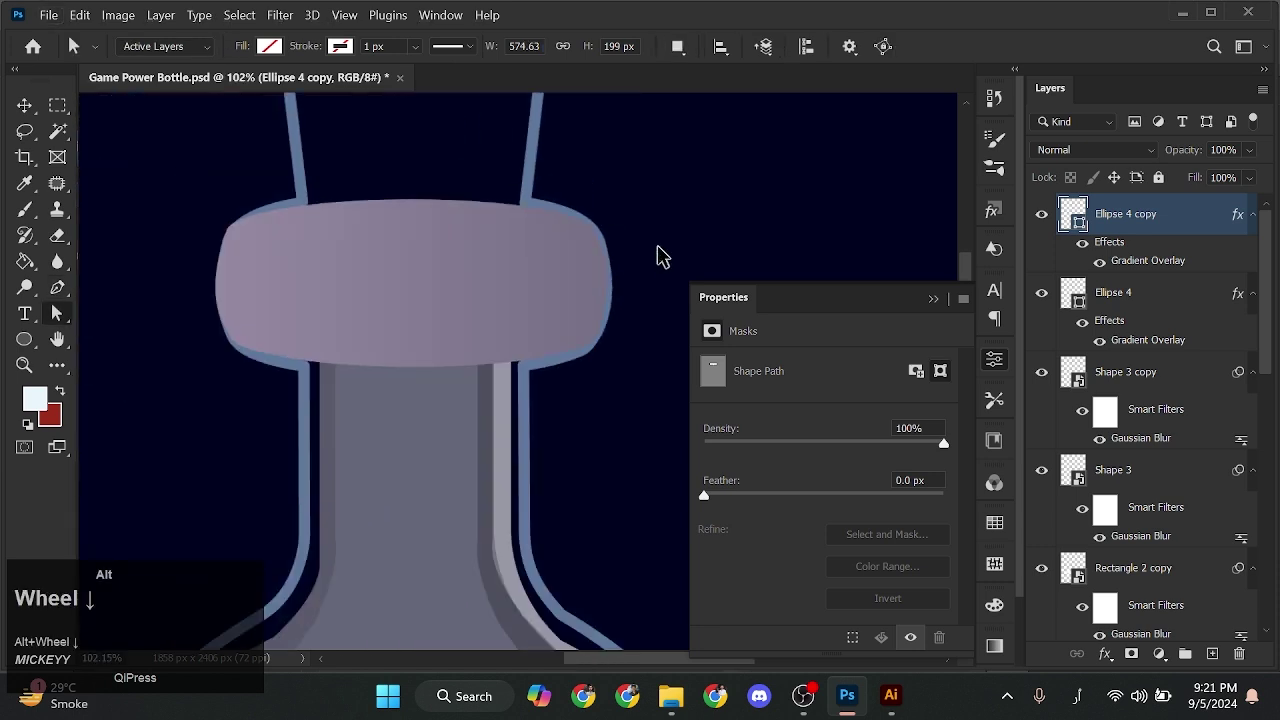
# Group Ellipse 4 and Ellipse 4 copy and scale the group up to about 704 px wide, covering the cap outline
pyautogui.press('v')
pyautogui.scroll(-1, 657, 257)
pyautogui.click(931, 269)
pyautogui.keyDown('ctrl'); pyautogui.click(1130, 292); pyautogui.keyUp('ctrl')
pyautogui.keyDown('ctrl'); pyautogui.click(536, 360); pyautogui.keyUp('ctrl')
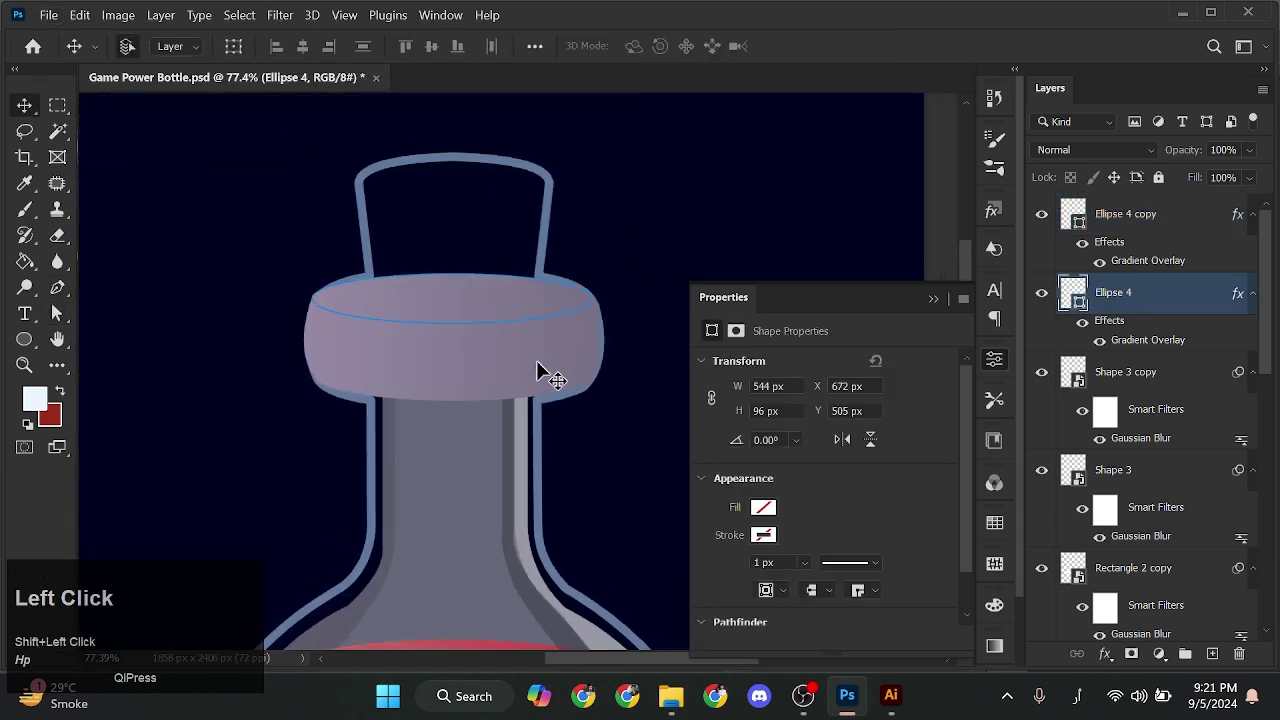
pyautogui.keyDown('ctrl'); pyautogui.click(557, 323); pyautogui.keyUp('ctrl')
pyautogui.hotkey('ctrl', 'g')
pyautogui.hotkey('ctrl', 't')
pyautogui.moveTo(599, 343); pyautogui.dragTo(512, 336)
pyautogui.press('Return')
pyautogui.click(606, 290)
# Adjust the lower-left anchor point and handles of Ellipse 4 copy to smooth the kink in the cap's corner
pyautogui.scroll(5, 612, 296)
pyautogui.press('a')
pyautogui.moveTo(560, 252)
pyautogui.mouseDown()
pyautogui.moveTo(616, 309)
pyautogui.moveTo(556, 235)
pyautogui.mouseUp()
pyautogui.scroll(4, 584, 286)
pyautogui.scroll(-4, 574, 420)
pyautogui.scroll(6, 517, 303)
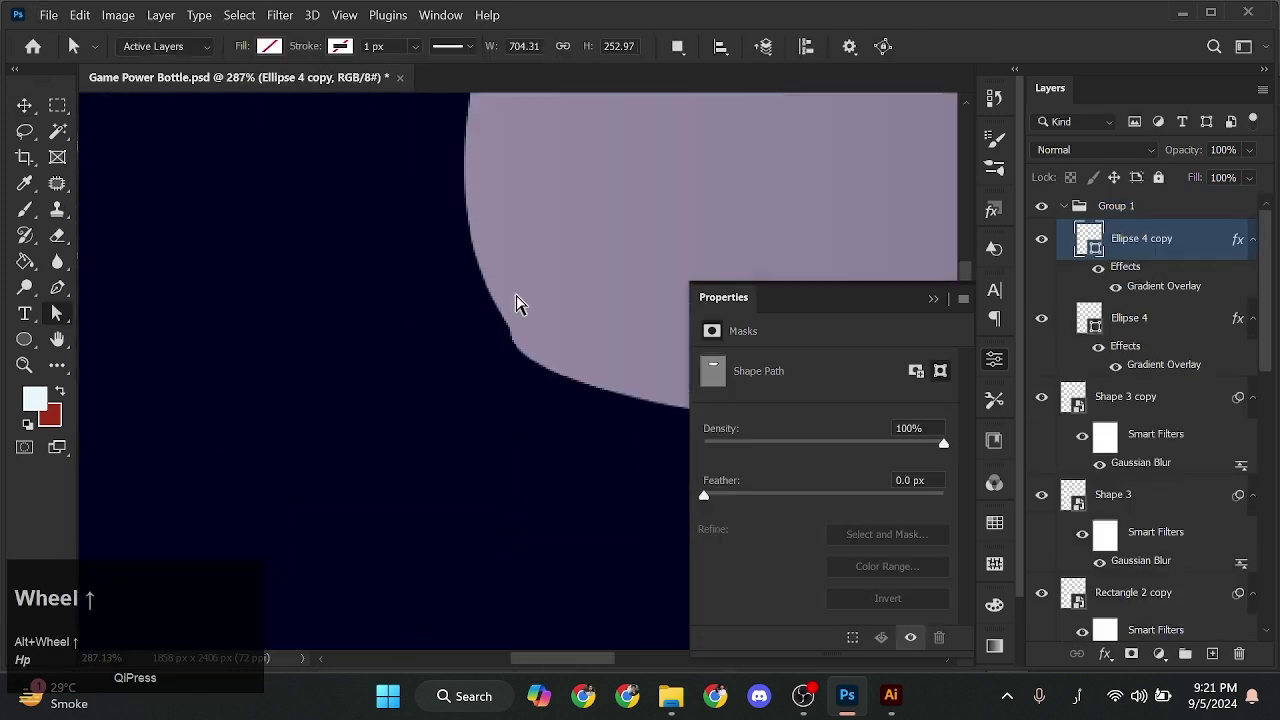
pyautogui.click(470, 310)
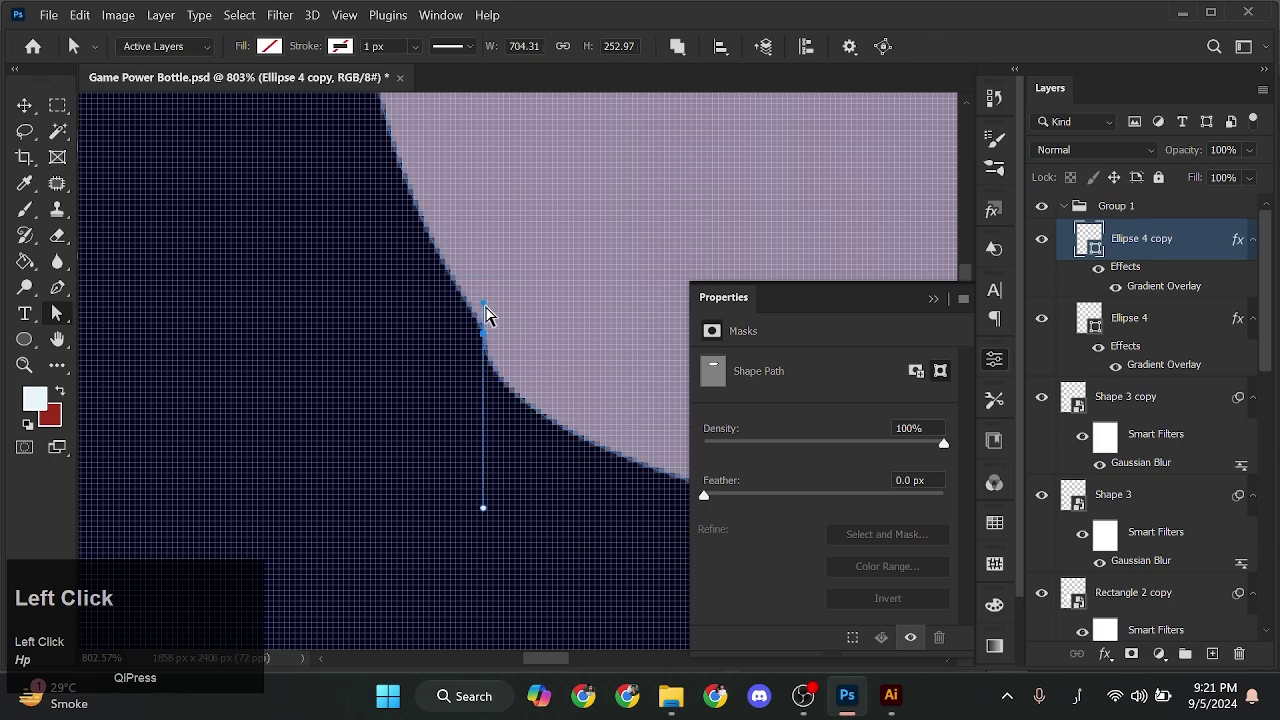
pyautogui.scroll(-2, 540, 462)
pyautogui.moveTo(540, 462); pyautogui.dragTo(334, 503)
pyautogui.click(345, 490)
pyautogui.scroll(-4, 400, 397)
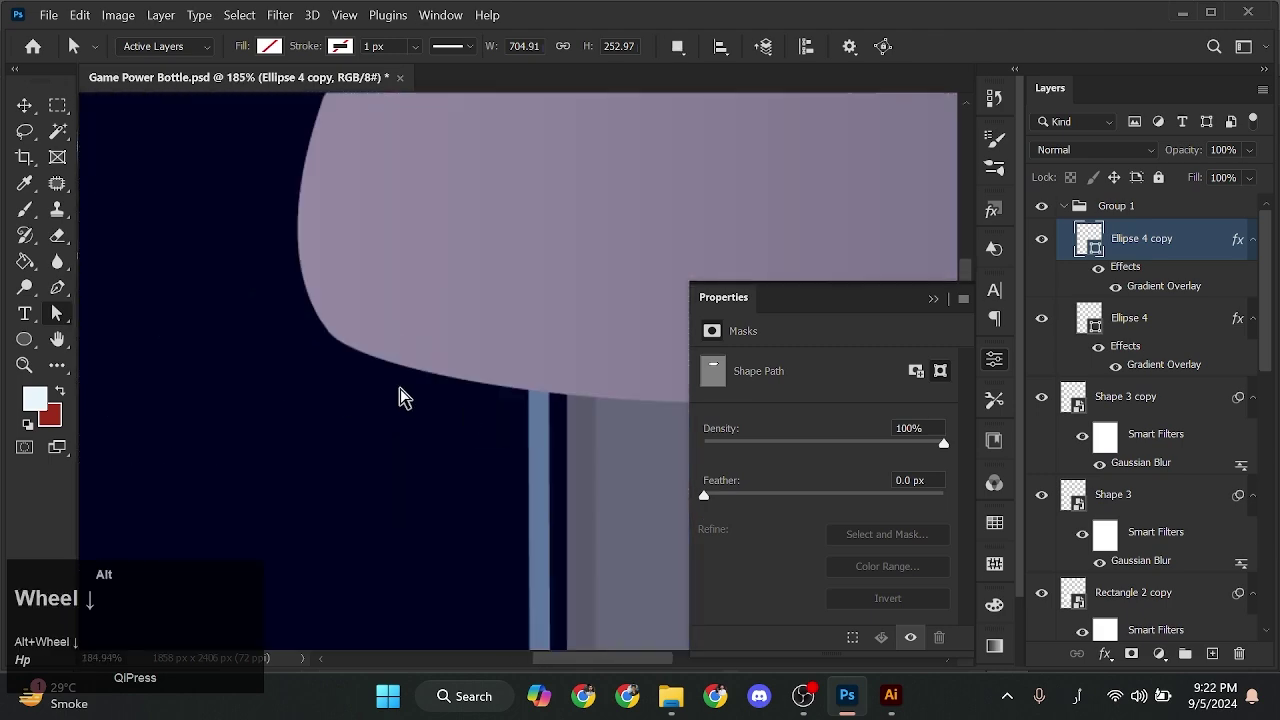
pyautogui.moveTo(510, 390); pyautogui.dragTo(446, 386)
pyautogui.scroll(-1, 446, 386)
pyautogui.scroll(-1, 530, 390)
# Apply a Color Overlay of c3bdc7 to Group 1 in Normal blend mode at 100% opacity
pyautogui.press('v')
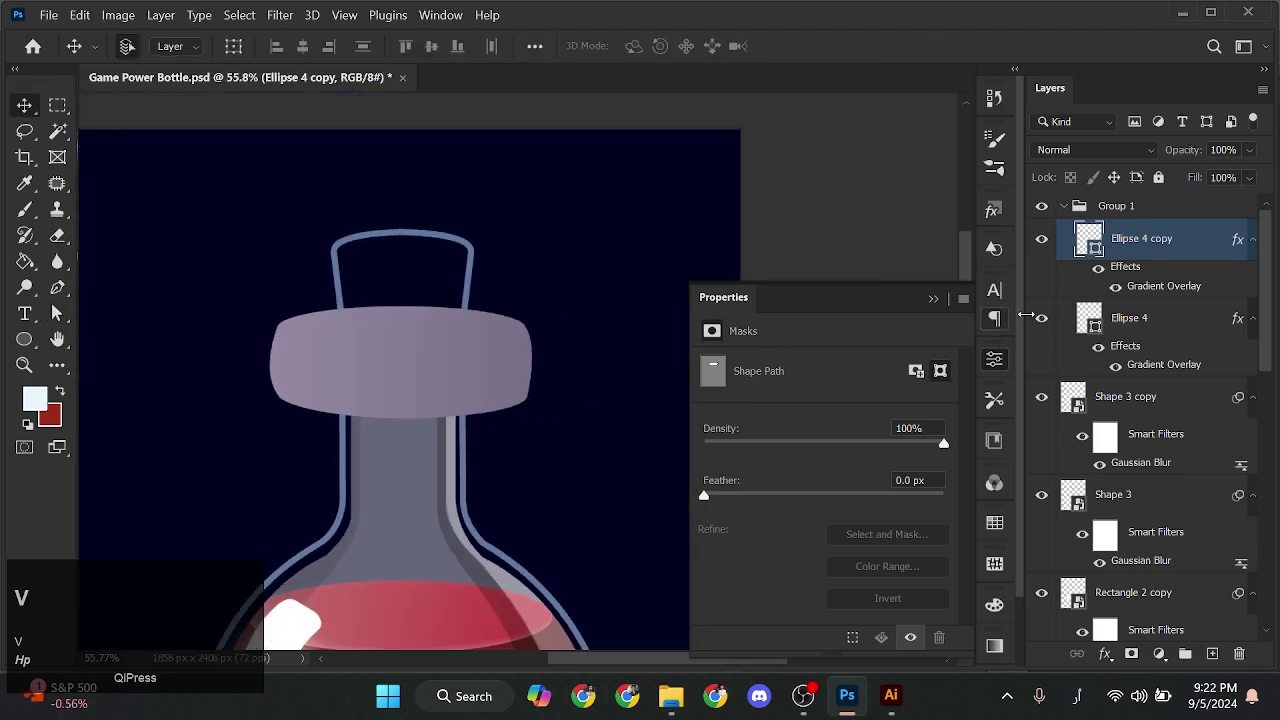
pyautogui.click(1075, 207)
pyautogui.click(1064, 206)
pyautogui.rightClick(1100, 206)
pyautogui.click(957, 29)
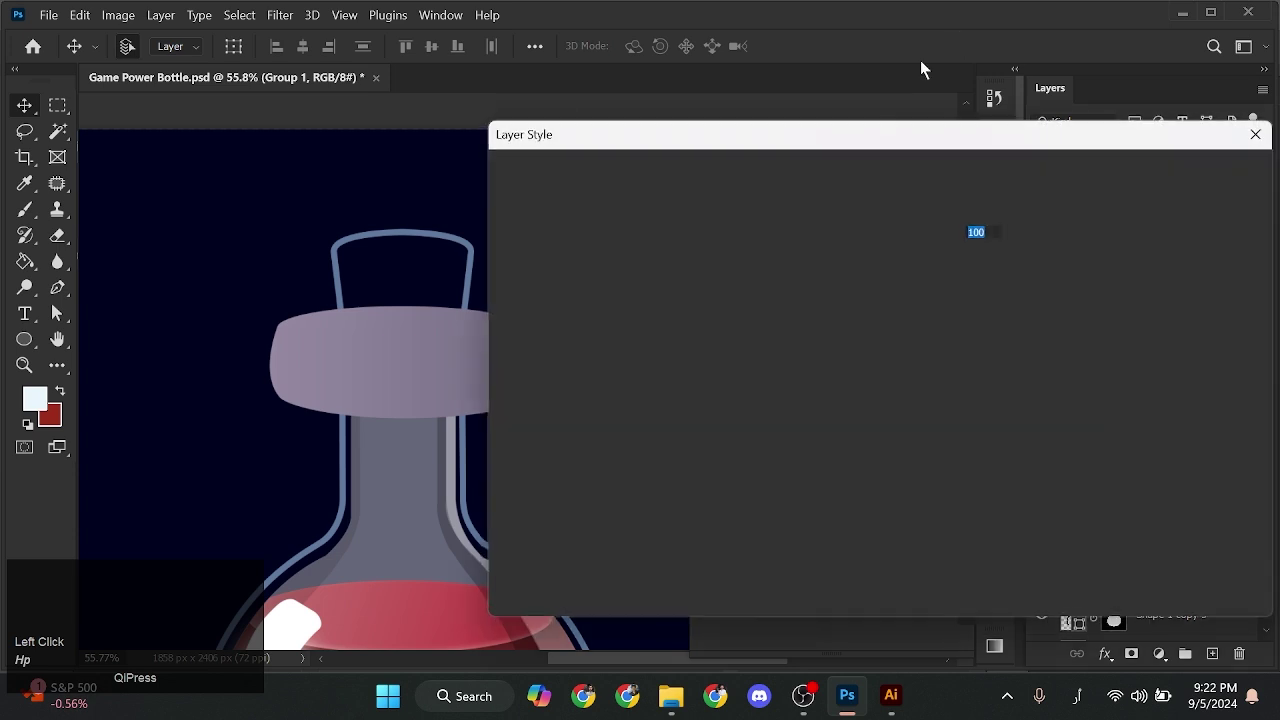
pyautogui.click(968, 215)
pyautogui.write('3')
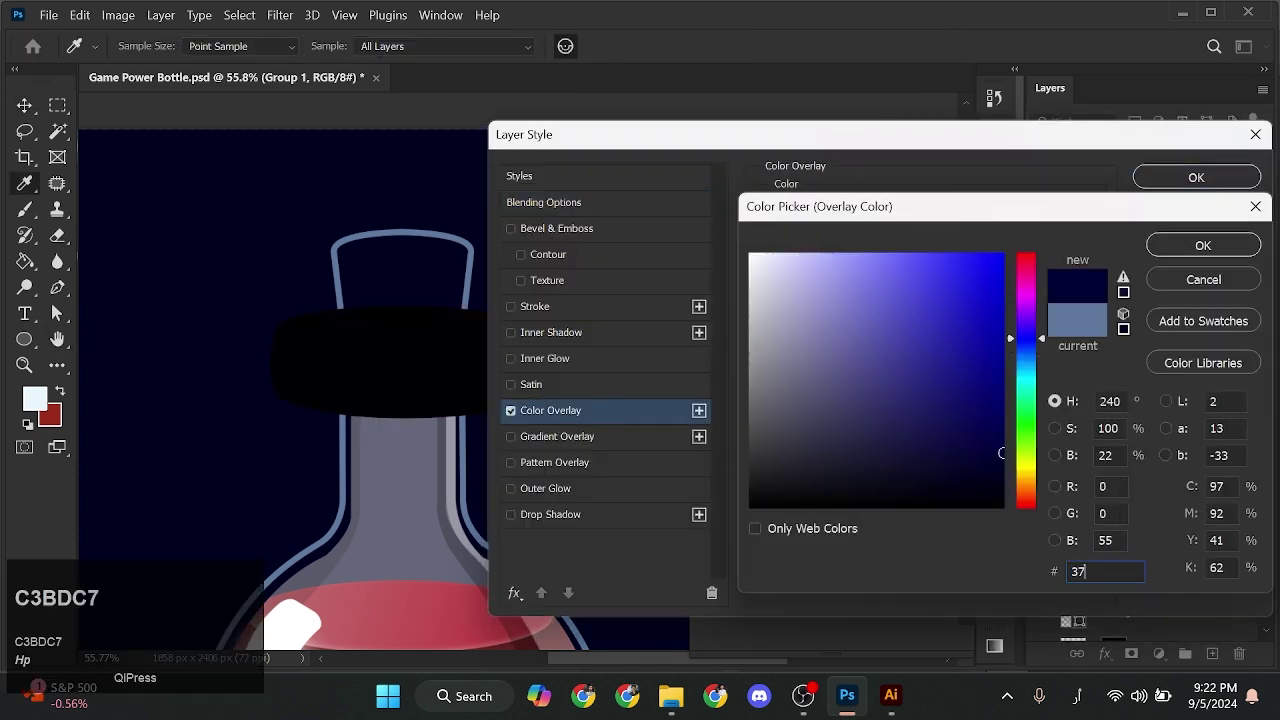
pyautogui.press('BackSpace')
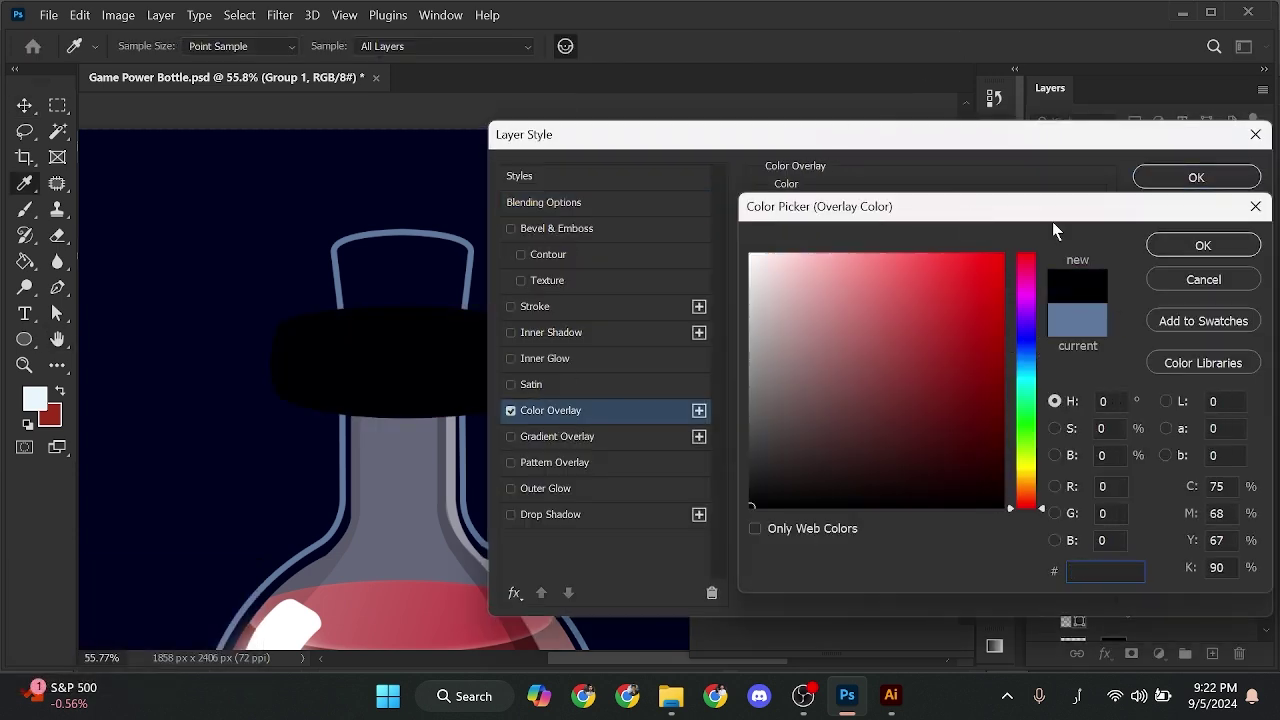
pyautogui.click(1133, 567)
pyautogui.write('c3bdc7')
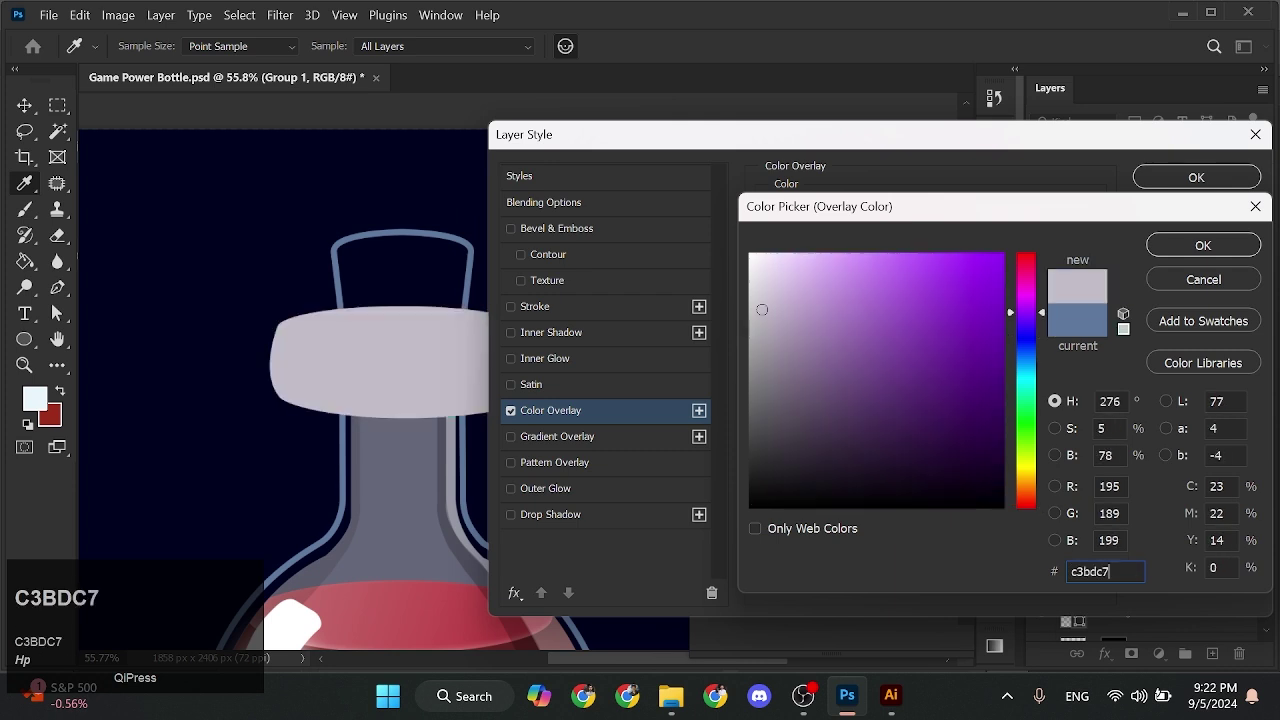
pyautogui.click(1203, 245)
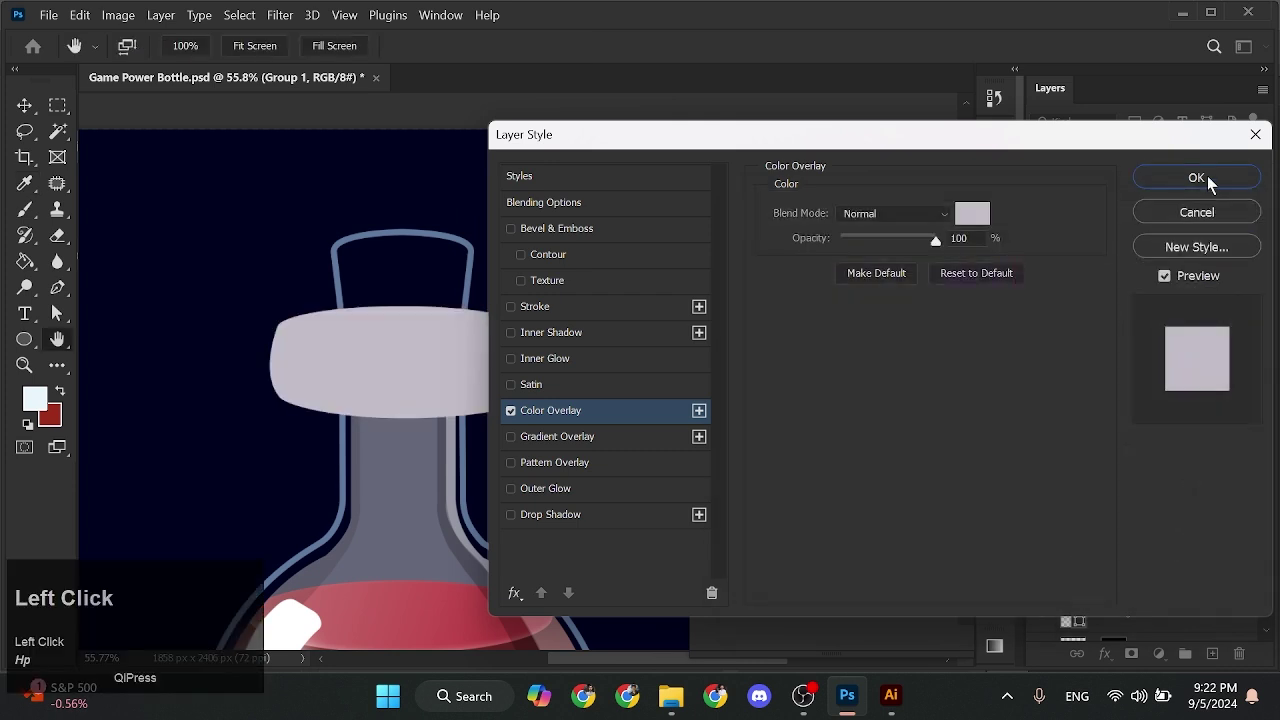
pyautogui.click(1196, 177)
# Add a Drop Shadow effect to the Ellipse 4 layer
pyautogui.keyDown('alt'); pyautogui.scroll(4, 281, 347); pyautogui.keyUp('alt')
pyautogui.keyDown('alt'); pyautogui.scroll(-2, 282, 347); pyautogui.keyUp('alt')
pyautogui.moveTo(297, 369); pyautogui.dragTo(269, 414)
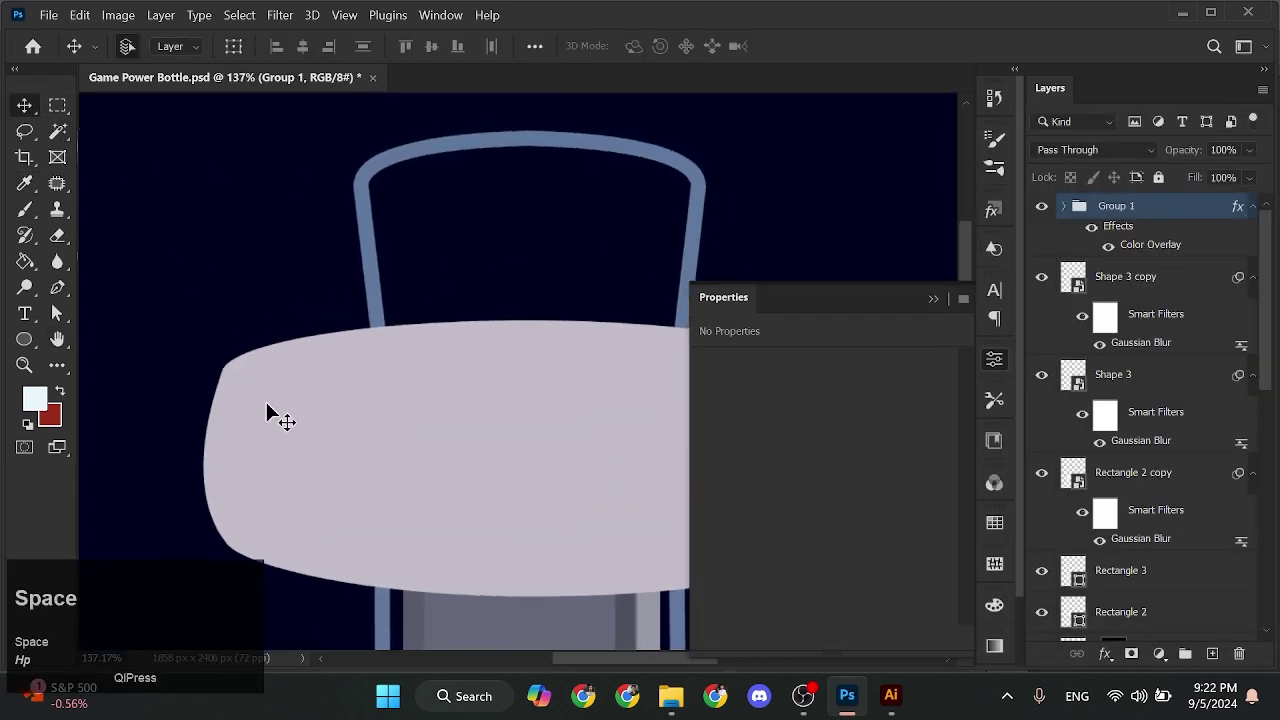
pyautogui.click(337, 366)
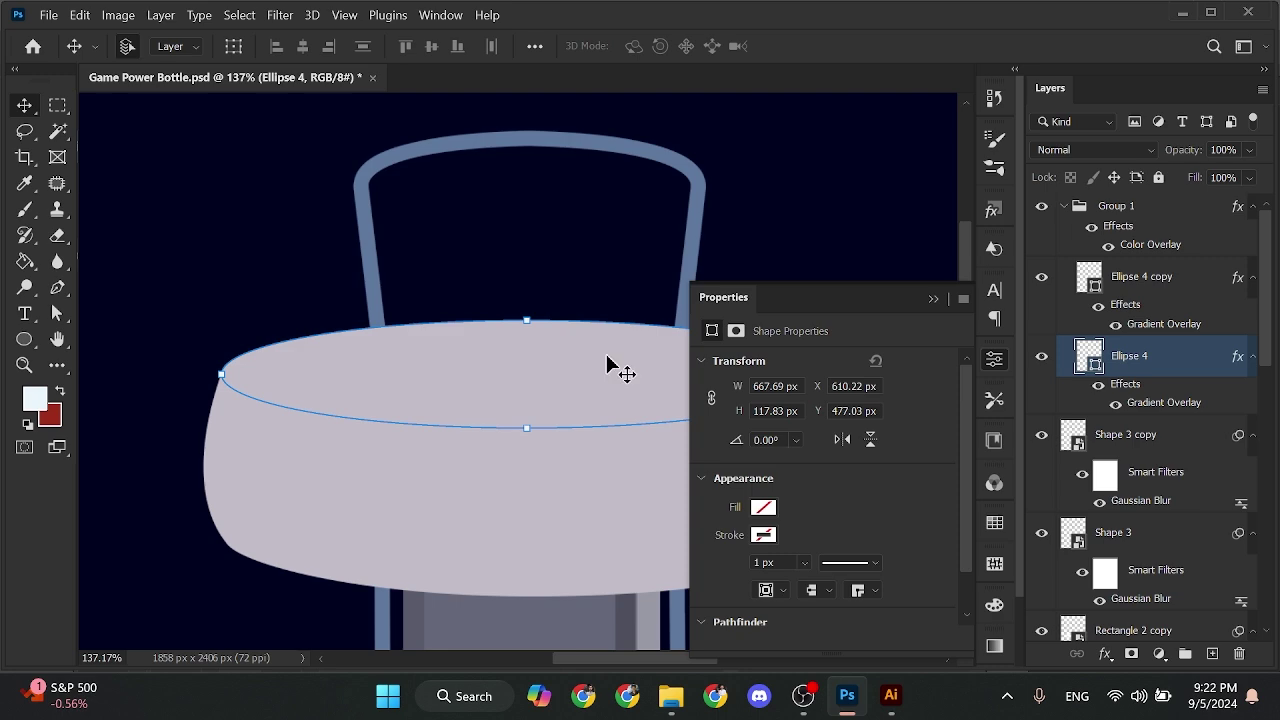
pyautogui.rightClick(1114, 355)
pyautogui.click(940, 30)
pyautogui.moveTo(503, 408); pyautogui.dragTo(329, 266)
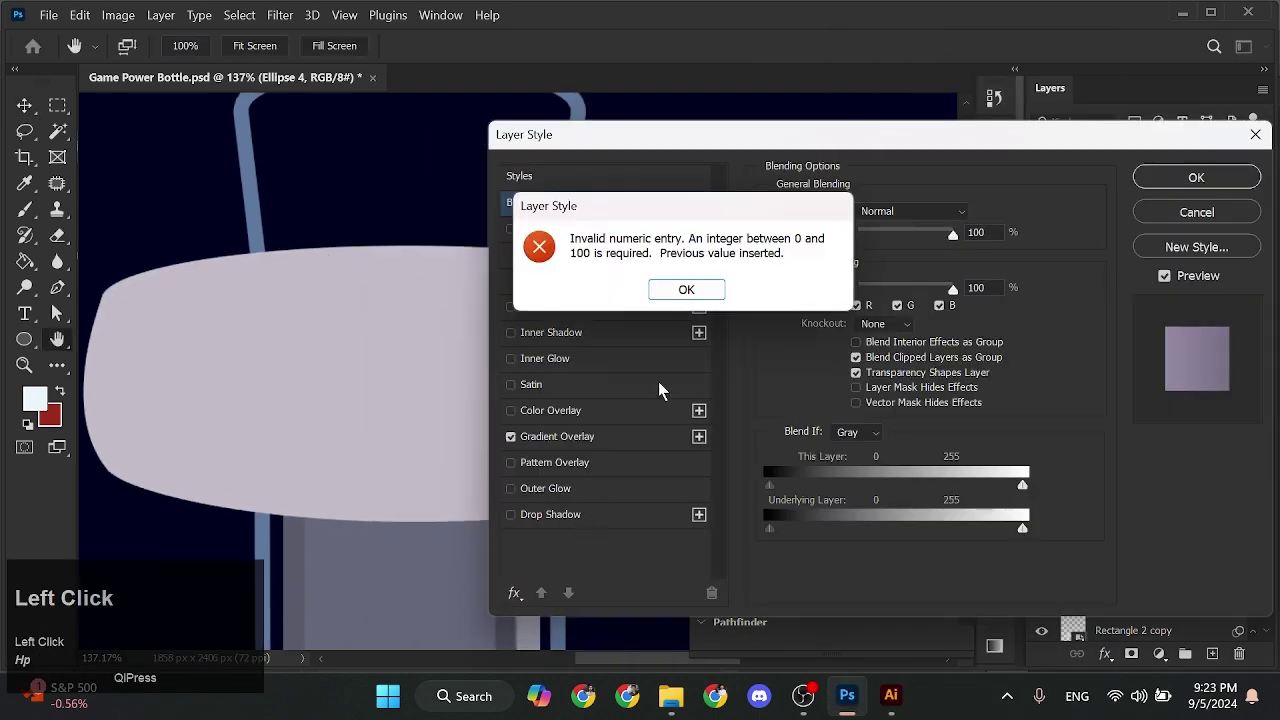
pyautogui.click(689, 290)
pyautogui.click(556, 516)
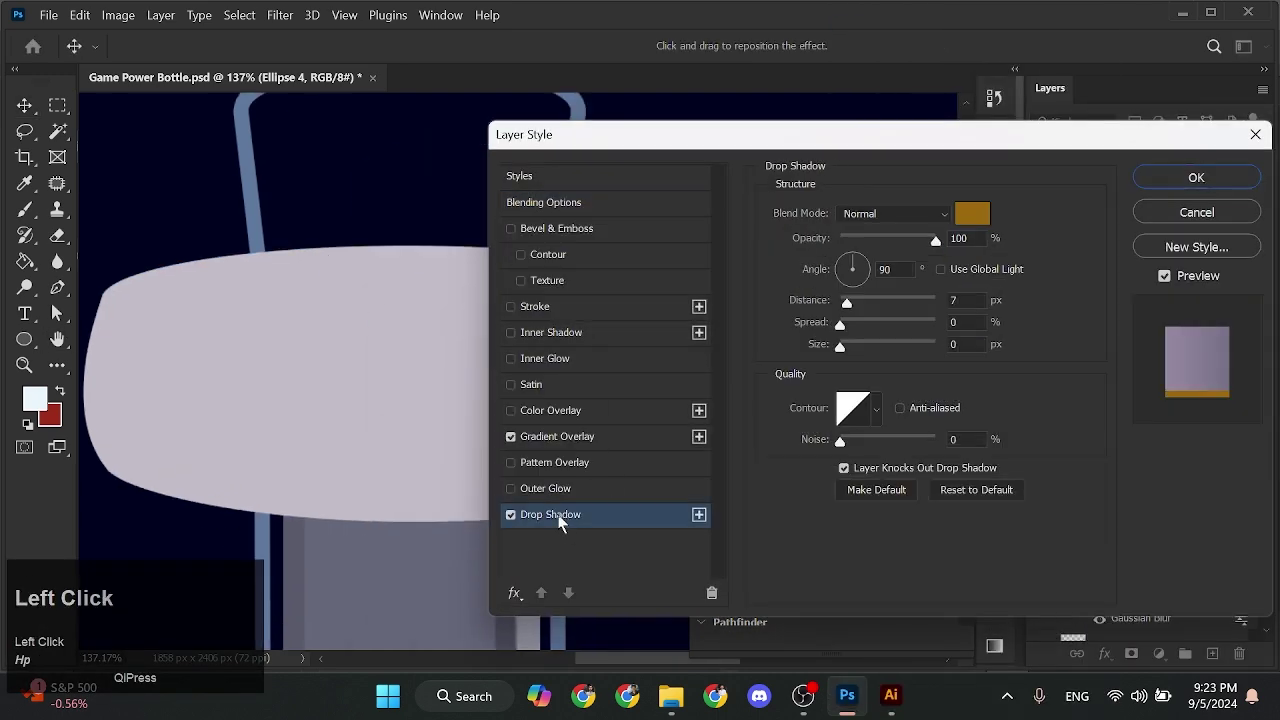
pyautogui.click(1190, 182)
# Bring Ellipse 4 in front of Ellipse 4 copy and hide Group 1's Color Overlay
pyautogui.hotkey('ctrl', ']')
pyautogui.click(733, 190)
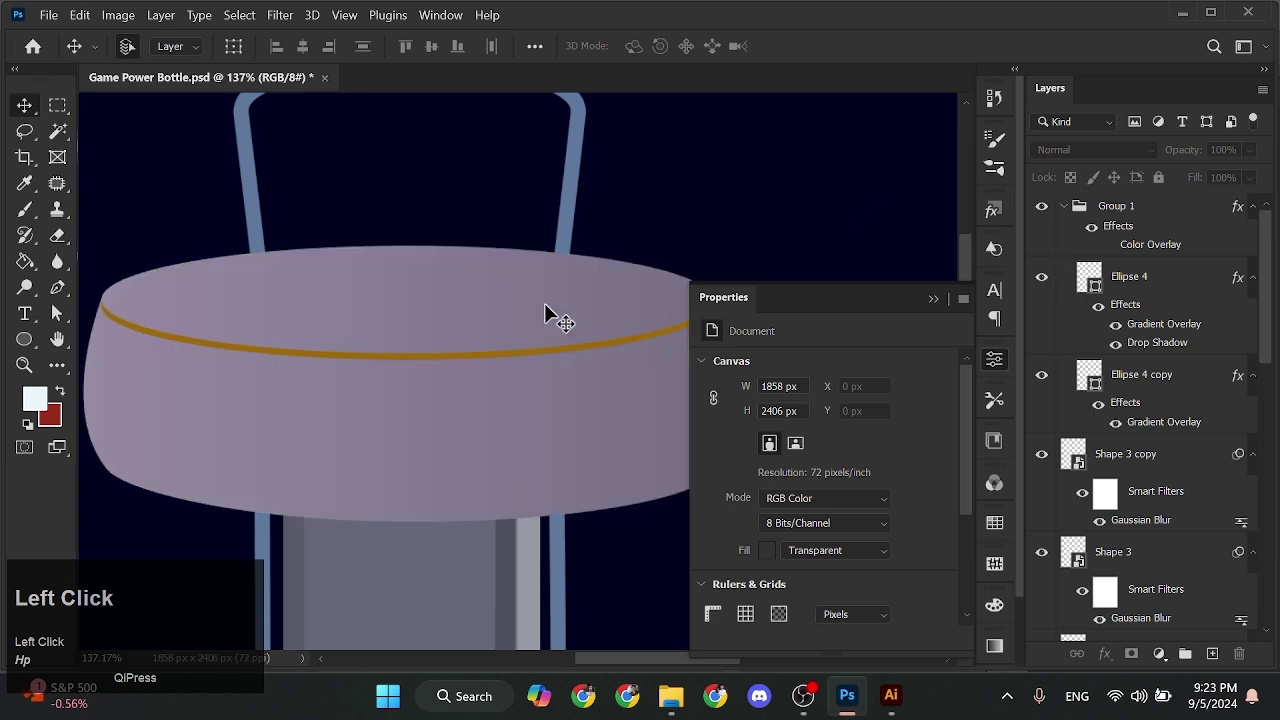
pyautogui.scroll(1, 500, 316)
pyautogui.press('space')
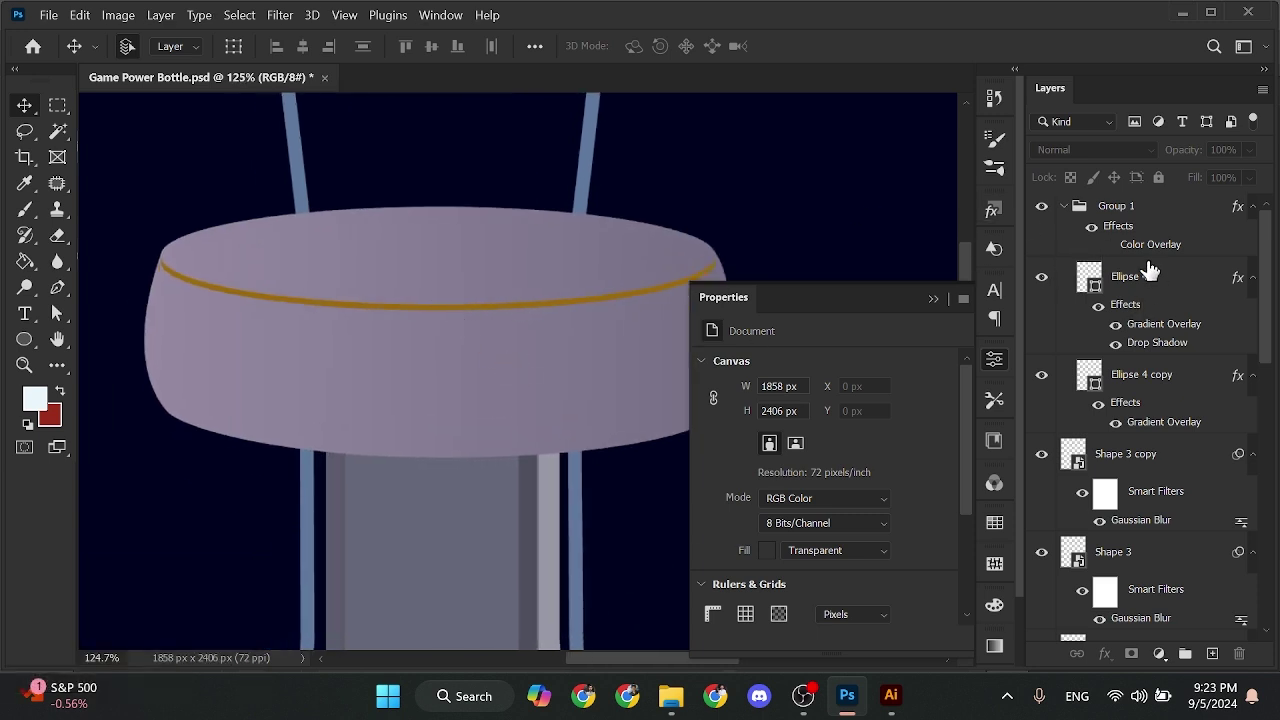
# Hide the Gradient Overlay of Ellipse 4 copy and transfer Group 1's Color Overlay onto that layer
pyautogui.click(1140, 375)
pyautogui.click(1116, 422)
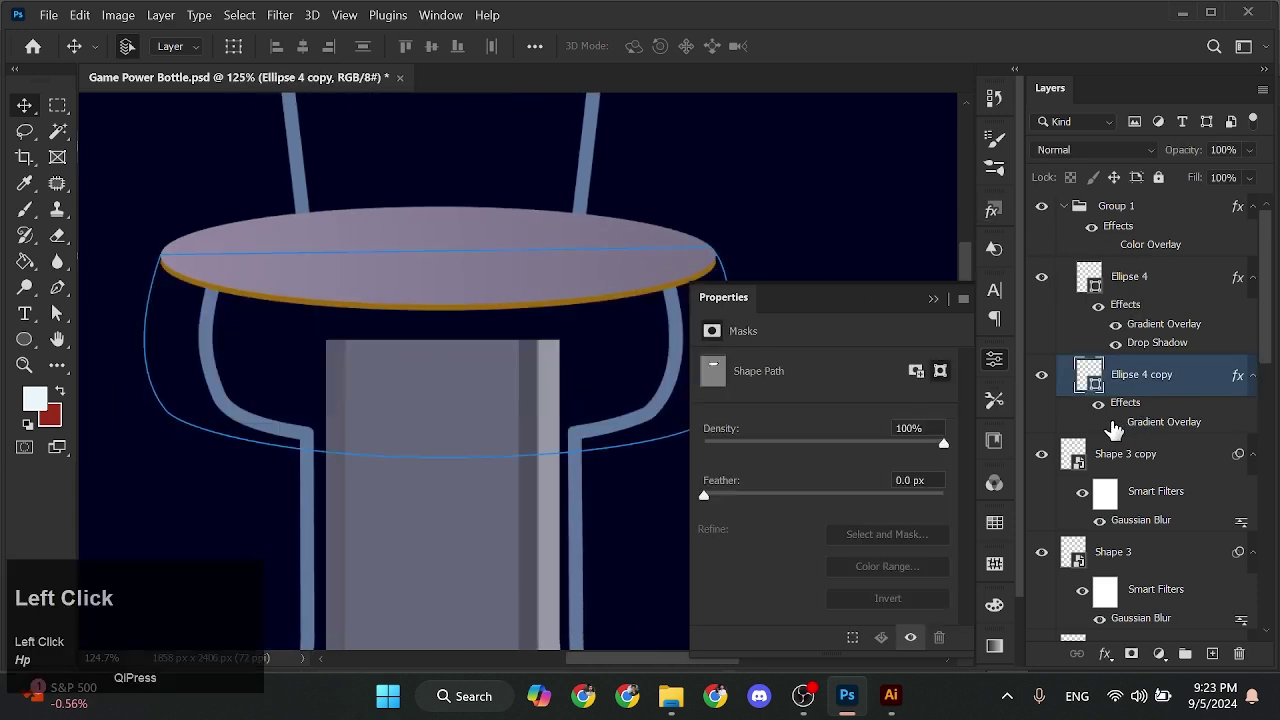
pyautogui.moveTo(1140, 402); pyautogui.dragTo(1140, 404)
# Set Ellipse 4's drop shadow to white with a 60° angle, 2 px distance and 5 px size
pyautogui.click(671, 287)
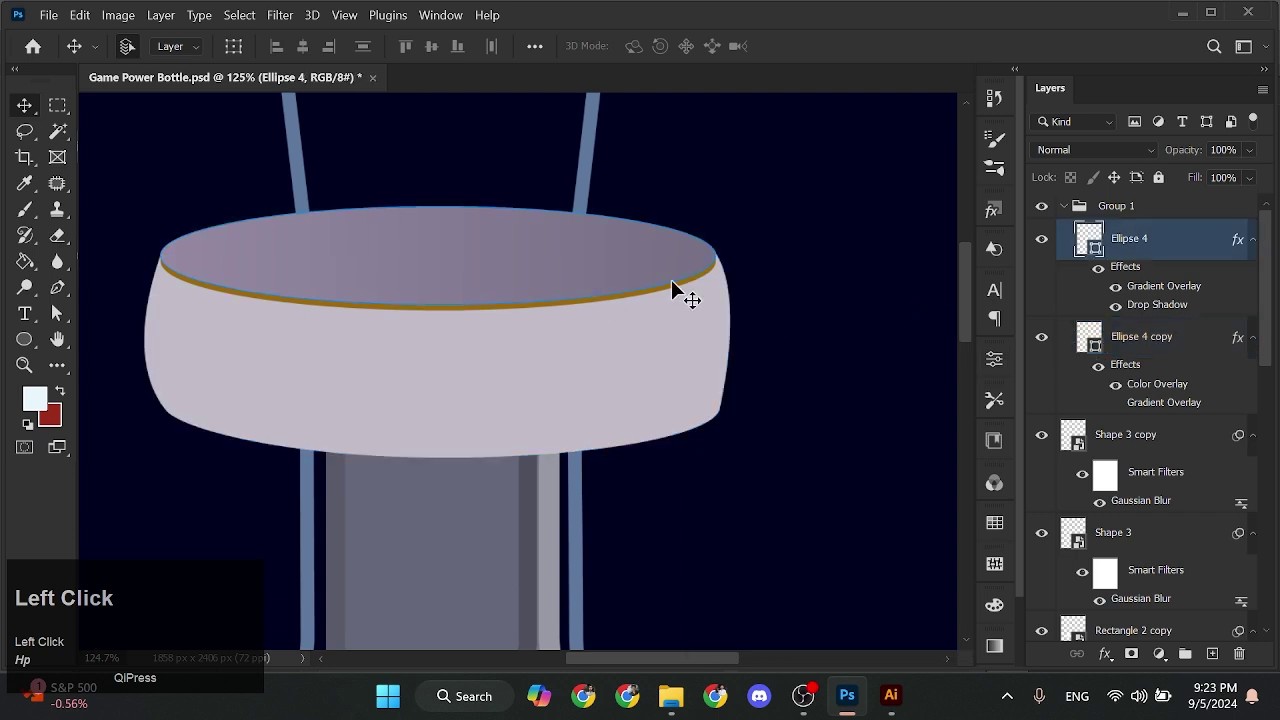
pyautogui.doubleClick(1172, 308)
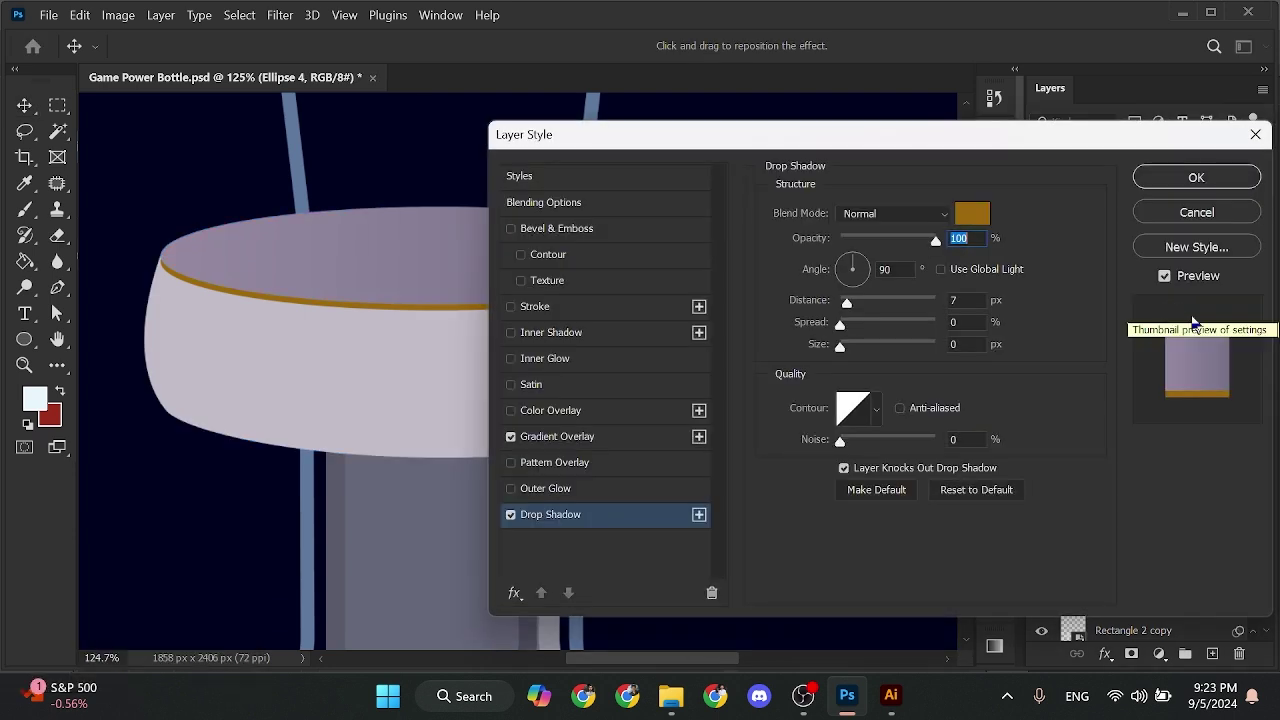
pyautogui.click(983, 230)
pyautogui.click(852, 250)
pyautogui.click(1200, 246)
pyautogui.click(981, 296)
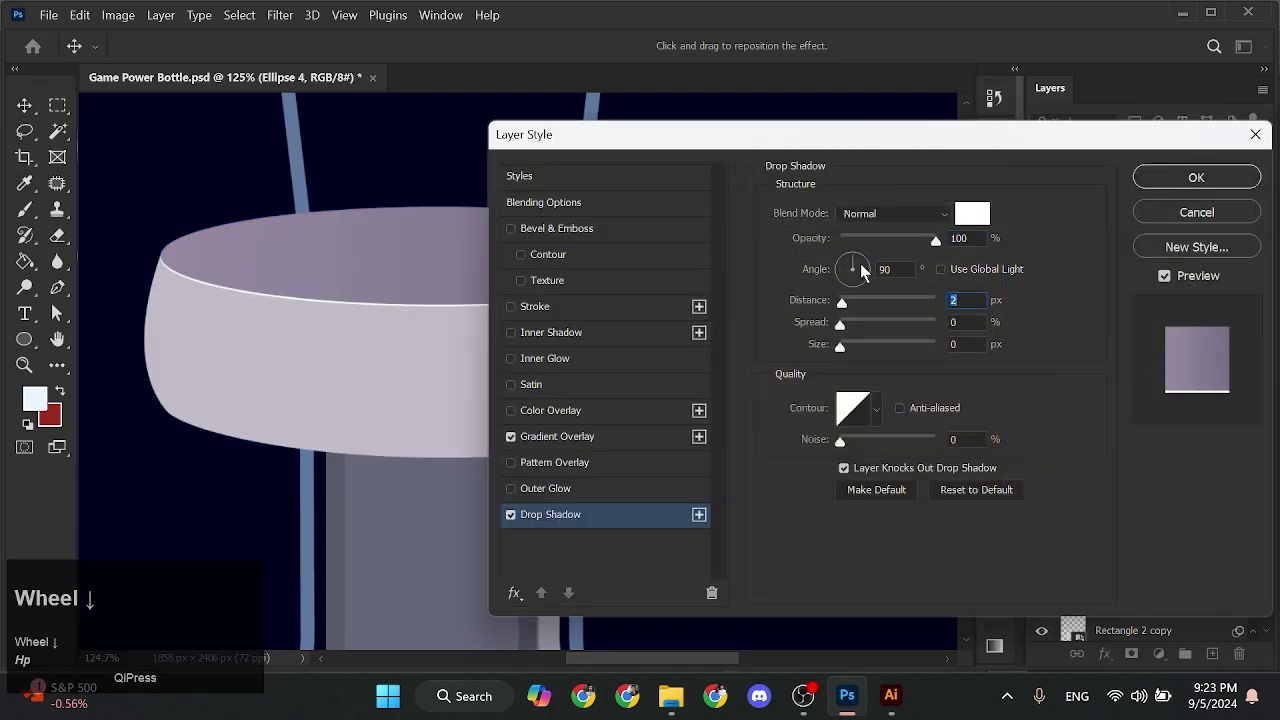
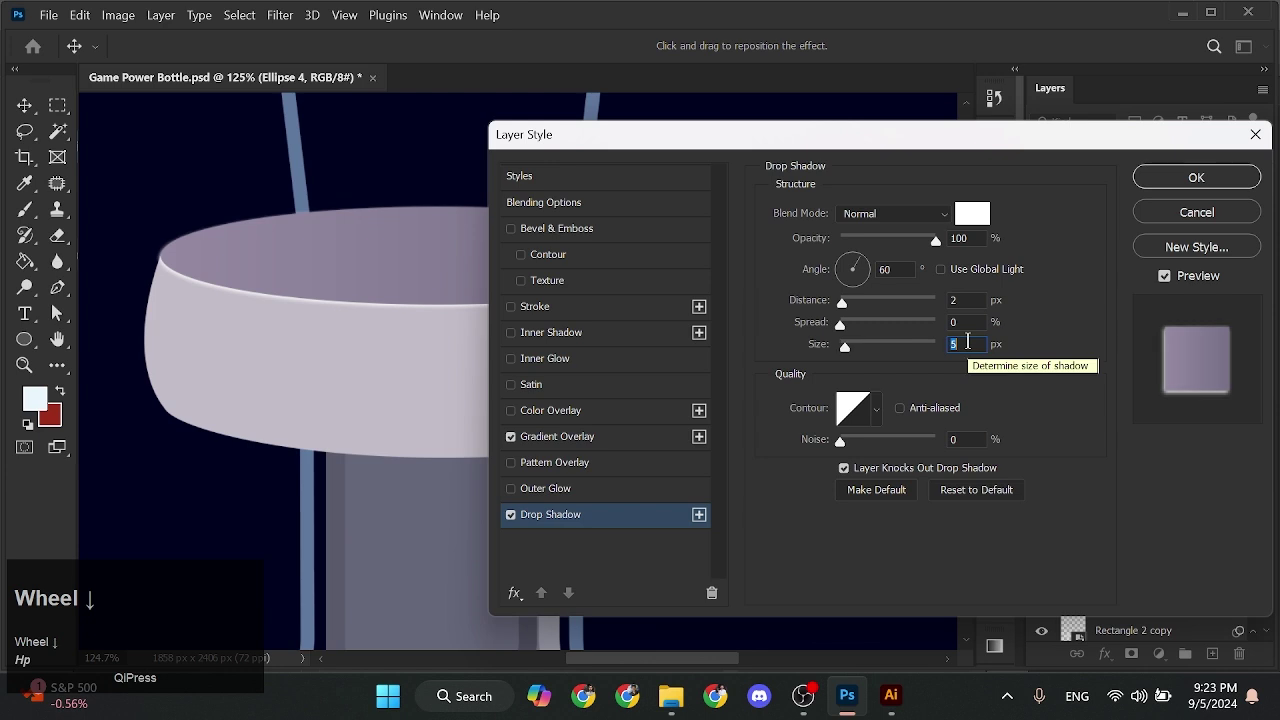
pyautogui.click(1196, 177)
# Draw a vertical rectangle of about 106 × 228 px across the left part of the cap's front
pyautogui.scroll(-3, 834, 314)
pyautogui.scroll(3, 418, 345)
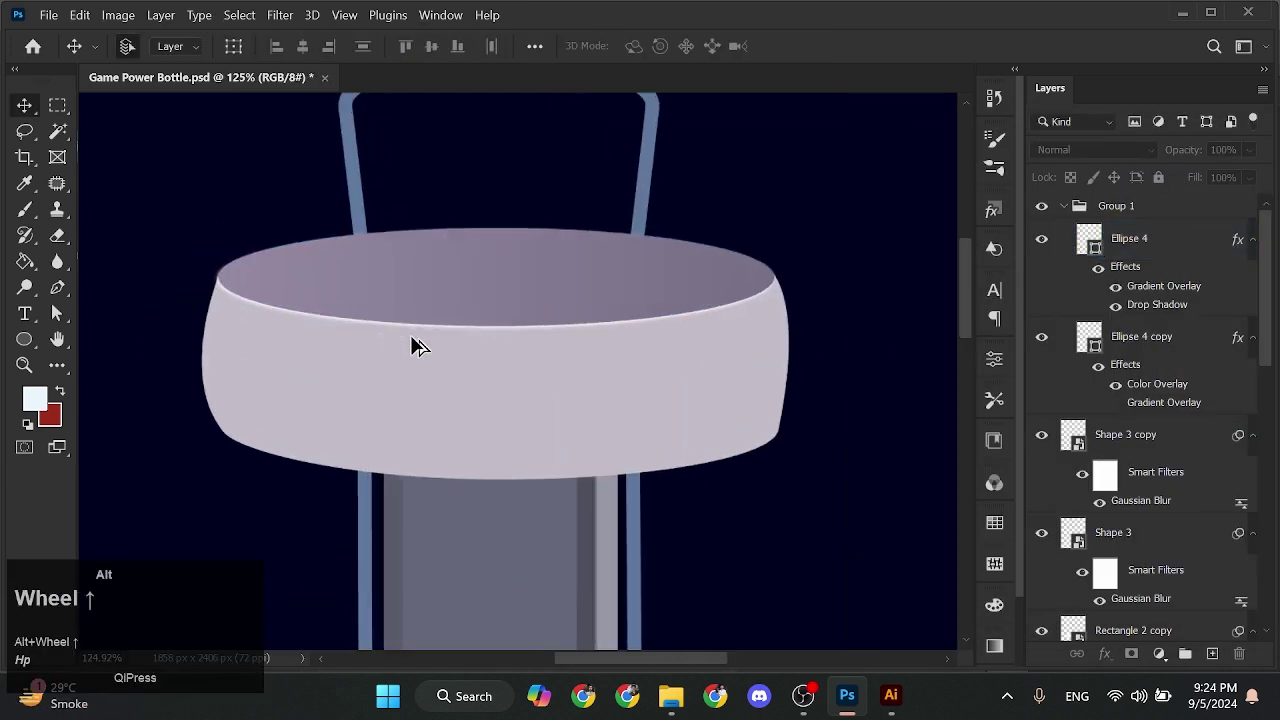
pyautogui.scroll(-6, 418, 345)
pyautogui.scroll(3, 411, 354)
pyautogui.click(272, 518)
pyautogui.rightClick(24, 339)
pyautogui.click(72, 342)
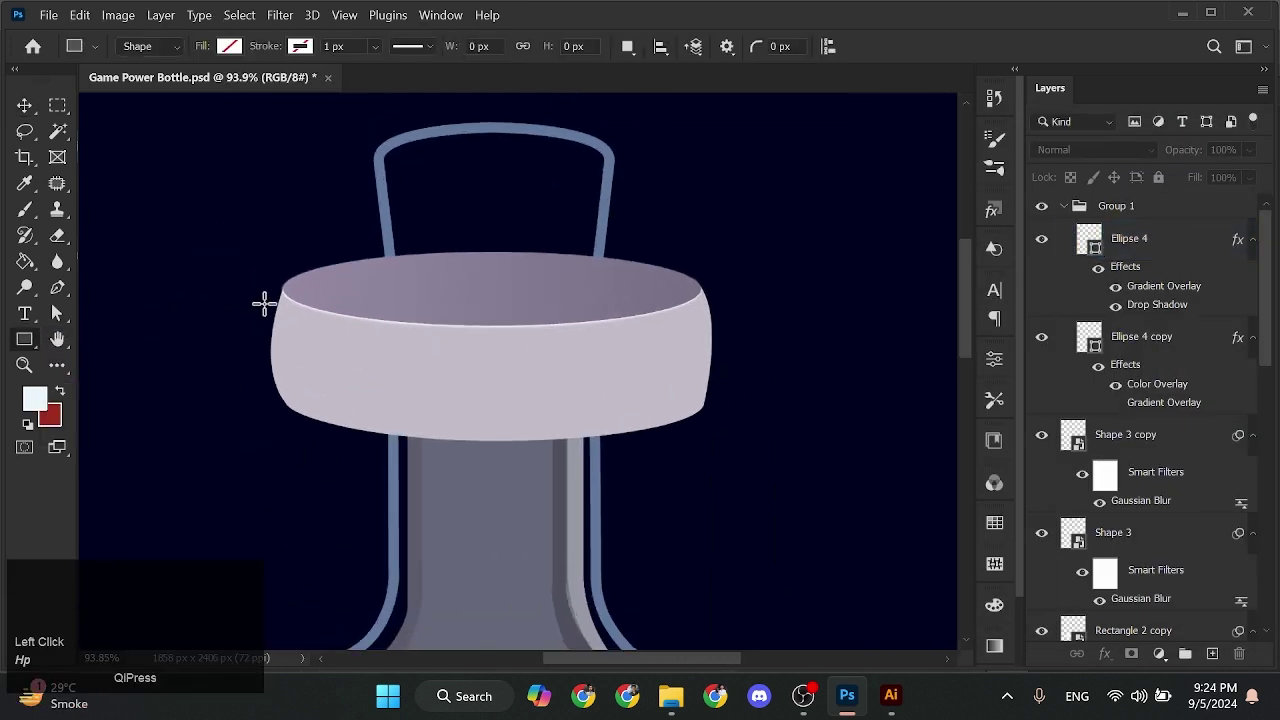
pyautogui.moveTo(366, 311)
pyautogui.mouseDown()
pyautogui.moveTo(388, 400)
pyautogui.moveTo(431, 452)
pyautogui.mouseUp()
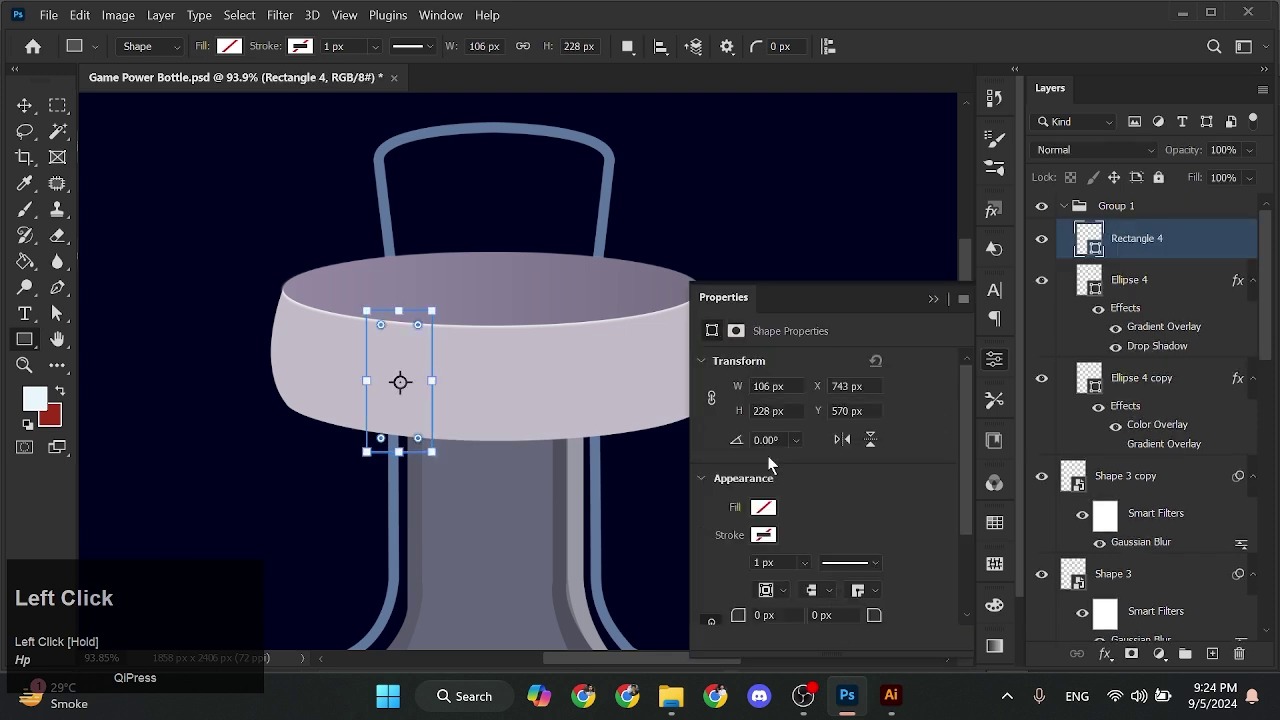
# Fill the vertical rectangle on the cap with color e3dde7
pyautogui.click(229, 46)
pyautogui.click(352, 83)
pyautogui.write('e3dde7')
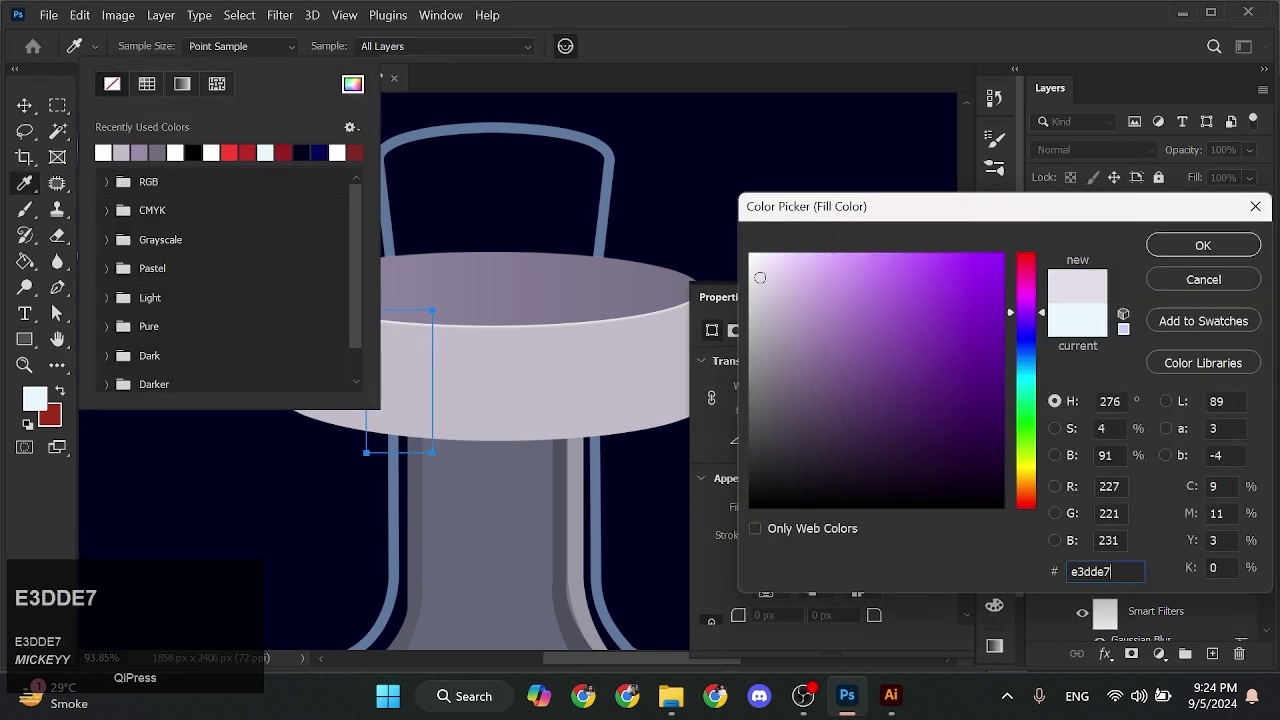
pyautogui.click(1203, 244)
# Shift the rectangle left to X 731 px and move its layer between Ellipse 4 and Ellipse 4 copy
pyautogui.press('v')
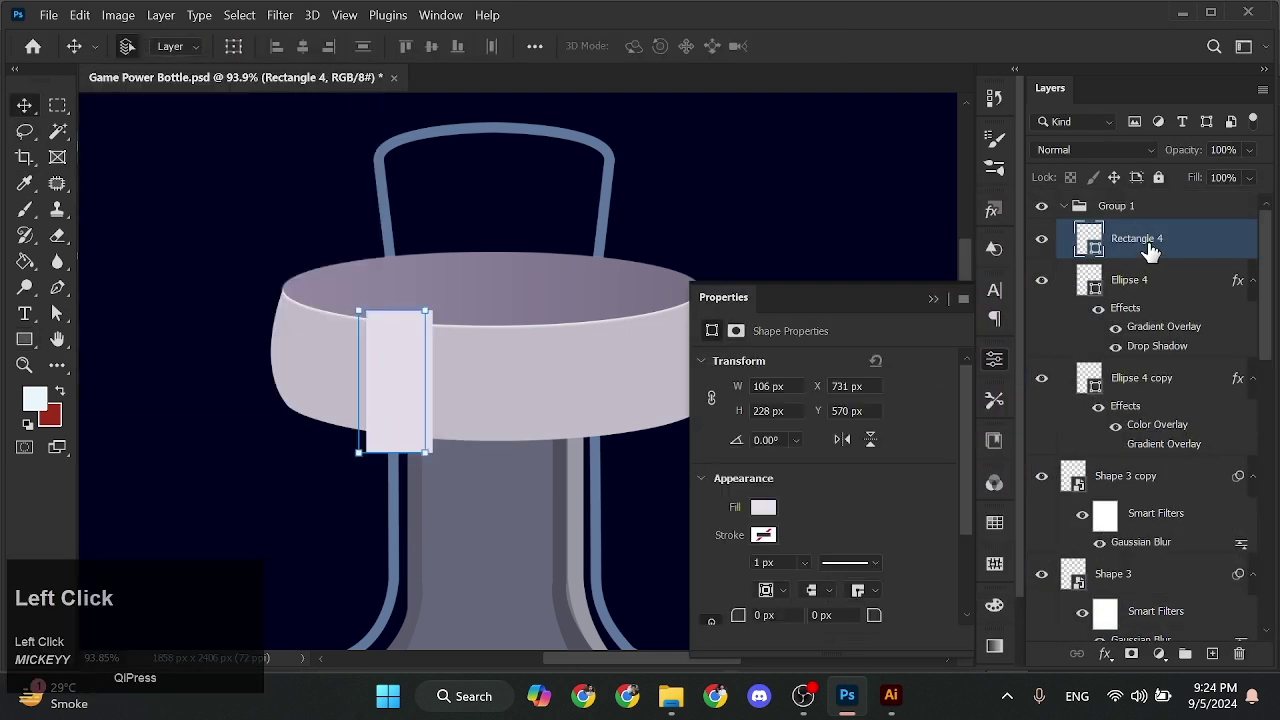
pyautogui.moveTo(1148, 250); pyautogui.dragTo(1147, 343)
pyautogui.keyDown('alt'); pyautogui.click(1147, 357); pyautogui.keyUp('alt')
pyautogui.hotkey('ctrl', 'z')
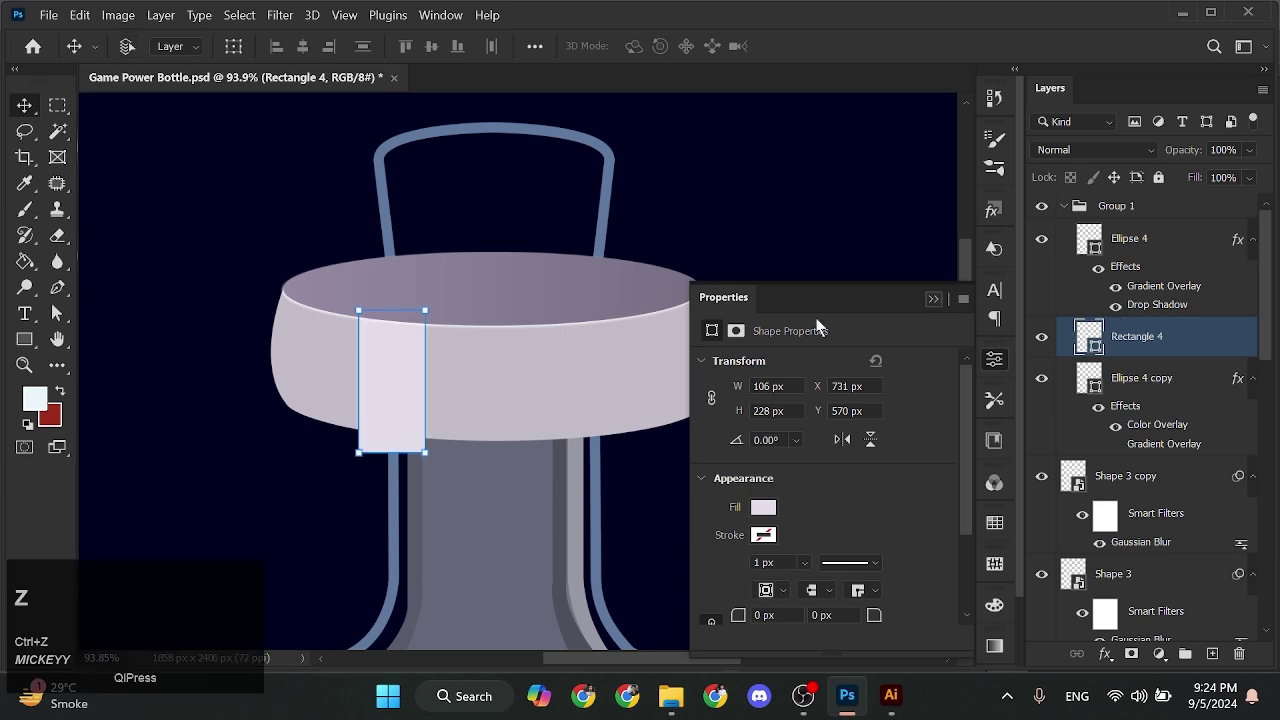
# Mask Rectangle 4 with a layer mask made from a selection of the Ellipse 4 copy shape
pyautogui.click(1137, 378)
pyautogui.keyDown('ctrl'); pyautogui.click(1090, 380); pyautogui.keyUp('ctrl')
pyautogui.click(1137, 336)
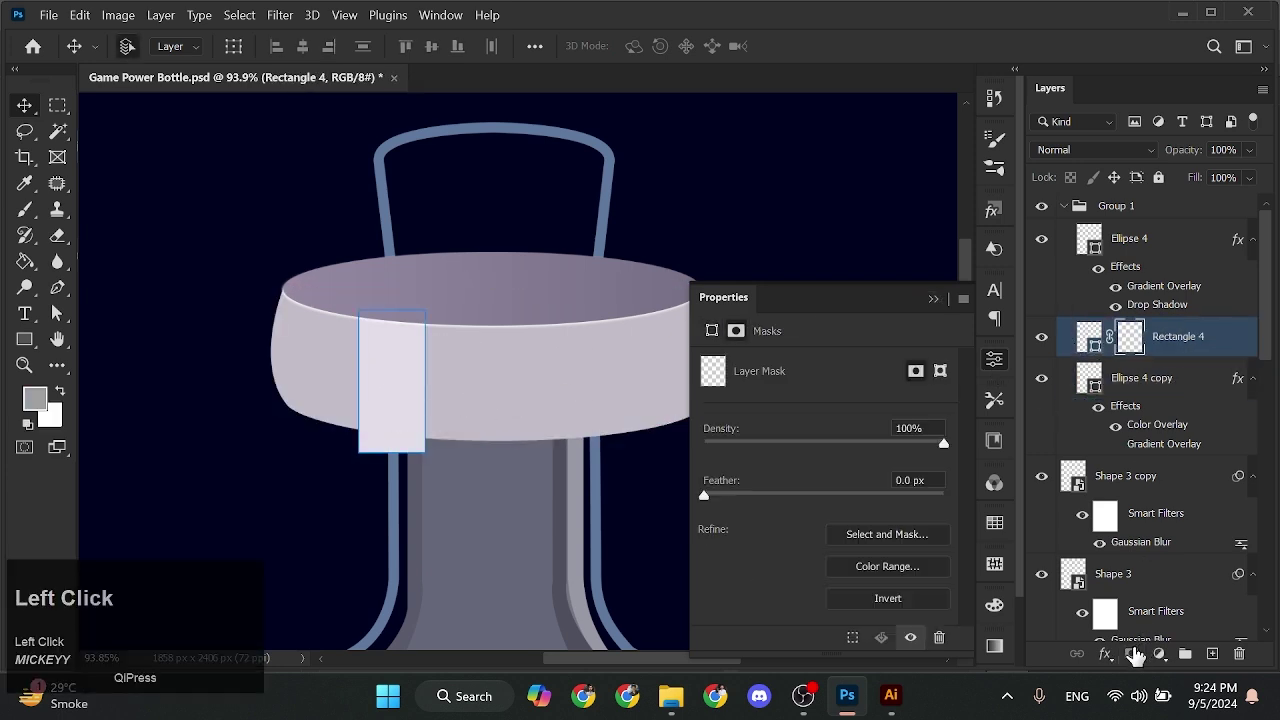
pyautogui.click(1131, 653)
pyautogui.moveTo(391, 380); pyautogui.dragTo(616, 386)
pyautogui.hotkey('ctrl', 'z')
pyautogui.click(1090, 337)
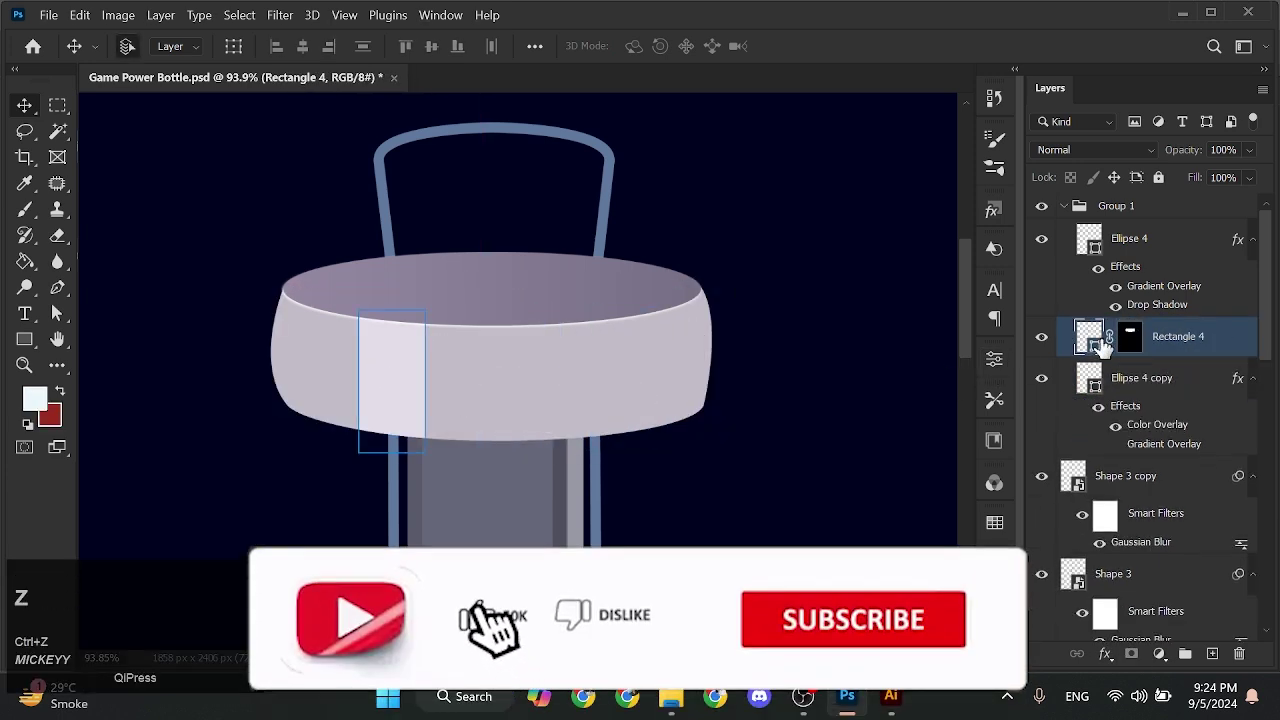
# Draw a second rectangle of about 244 × 311 px over the right part of the cap
pyautogui.scroll(-1, 720, 357)
pyautogui.press('u')
pyautogui.moveTo(560, 288); pyautogui.dragTo(652, 462)
pyautogui.press('space')
pyautogui.press('space')
pyautogui.moveTo(643, 396); pyautogui.dragTo(534, 383)
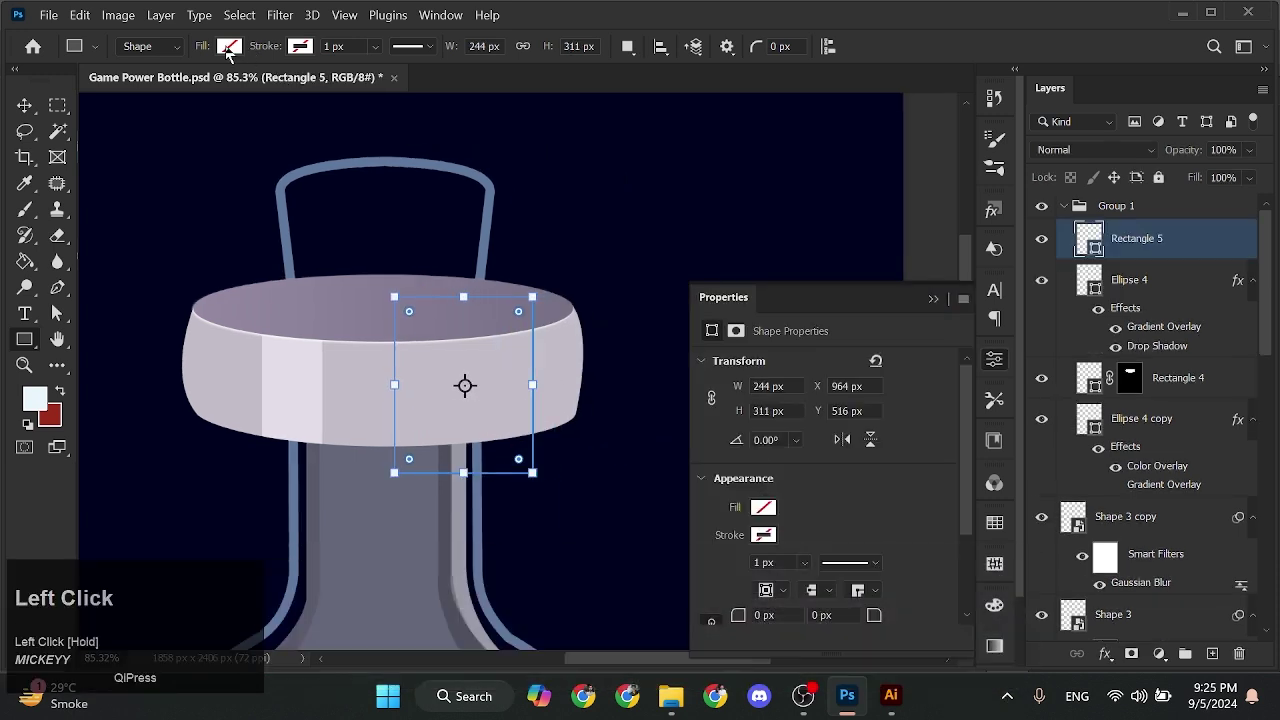
# Fill the second cap rectangle with color 9a92a1
pyautogui.click(229, 46)
pyautogui.click(352, 84)
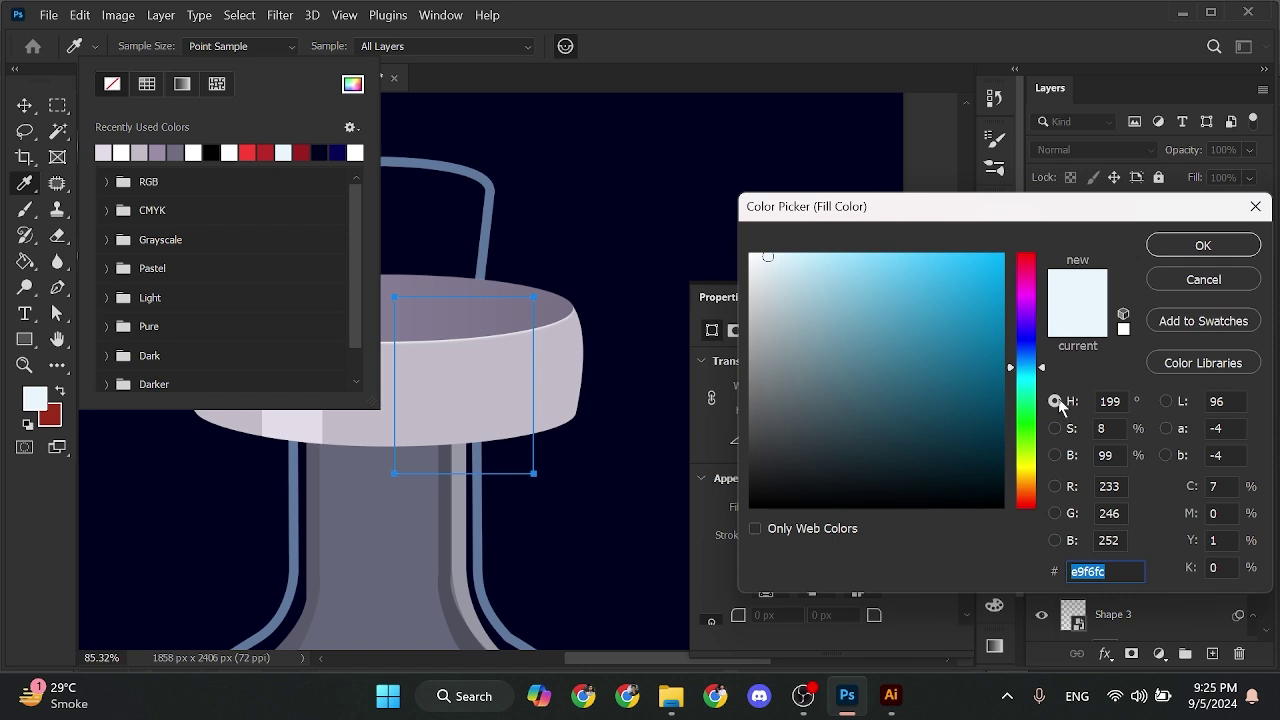
pyautogui.write('9a92a1')
pyautogui.click(1202, 250)
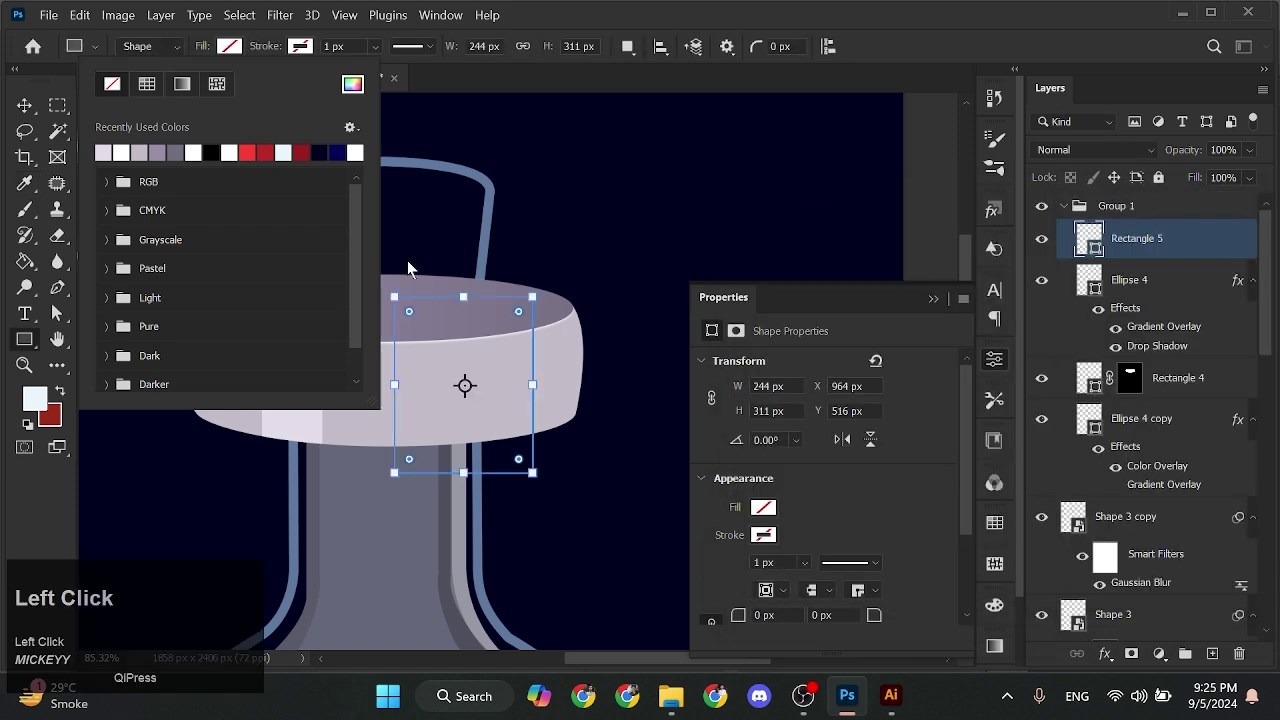
pyautogui.click(408, 268)
pyautogui.press('v')
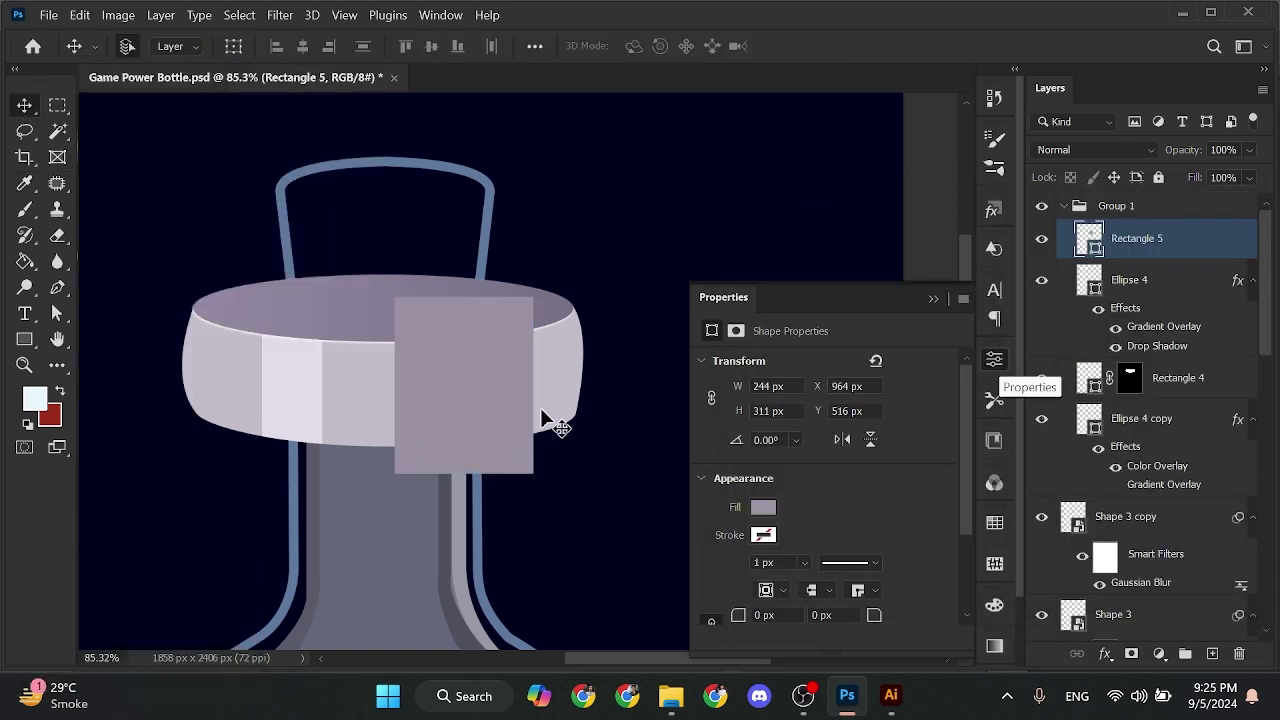
# Mask Rectangle 5 with a selection of the Ellipse 4 copy shape and move its layer between Ellipse 4 and Rectangle 4
pyautogui.click(478, 388)
pyautogui.click(1095, 430)
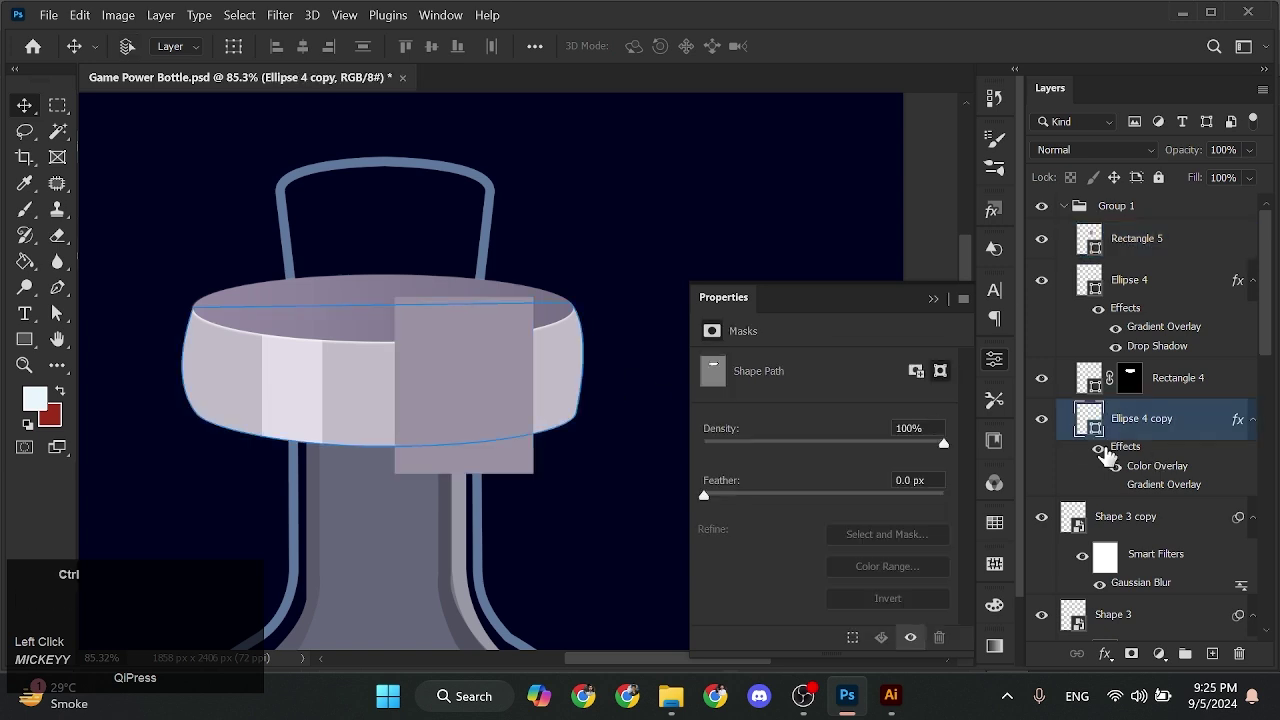
pyautogui.keyDown('ctrl'); pyautogui.click(1091, 427); pyautogui.keyUp('ctrl')
pyautogui.keyDown('ctrl'); pyautogui.click(452, 374); pyautogui.keyUp('ctrl')
pyautogui.click(1131, 654)
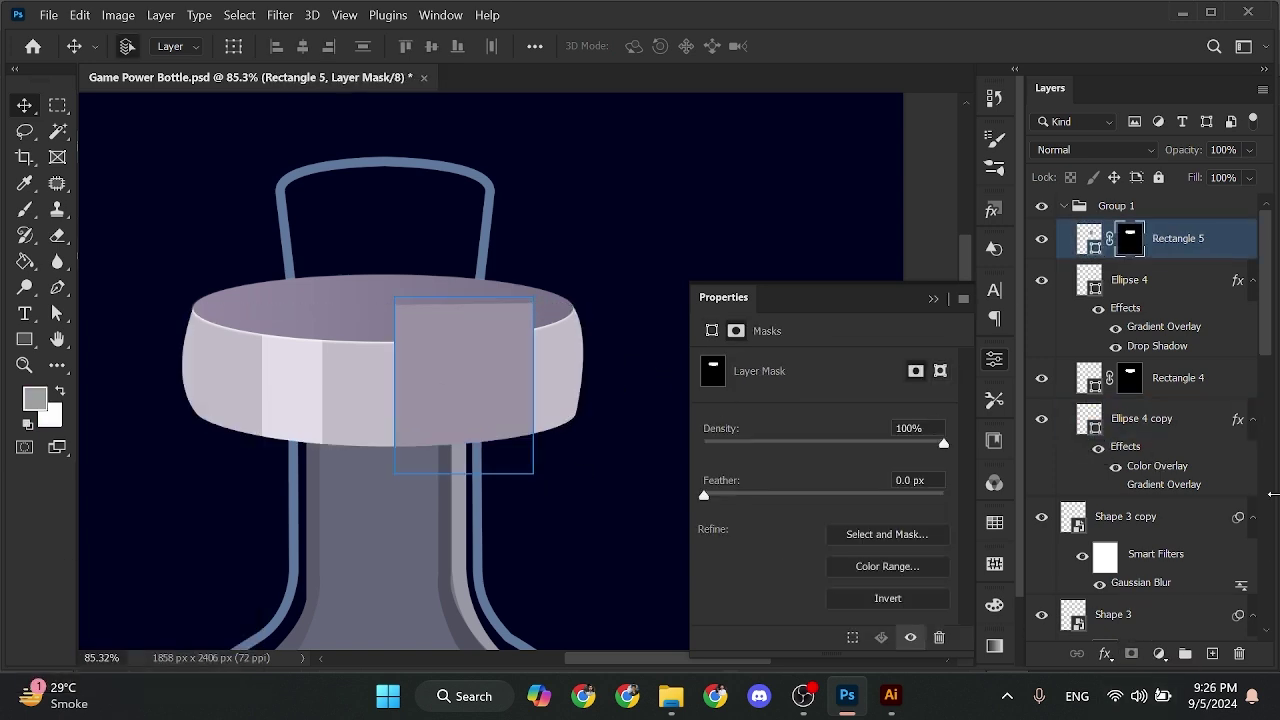
pyautogui.moveTo(1178, 238); pyautogui.dragTo(1170, 360)
# Draw a closed pen shape around the cap's right edge, directly above Ellipse 4 copy, and fill it with color c3bdc7
pyautogui.scroll(3, 555, 335)
pyautogui.scroll(3, 555, 335)
pyautogui.click(590, 341)
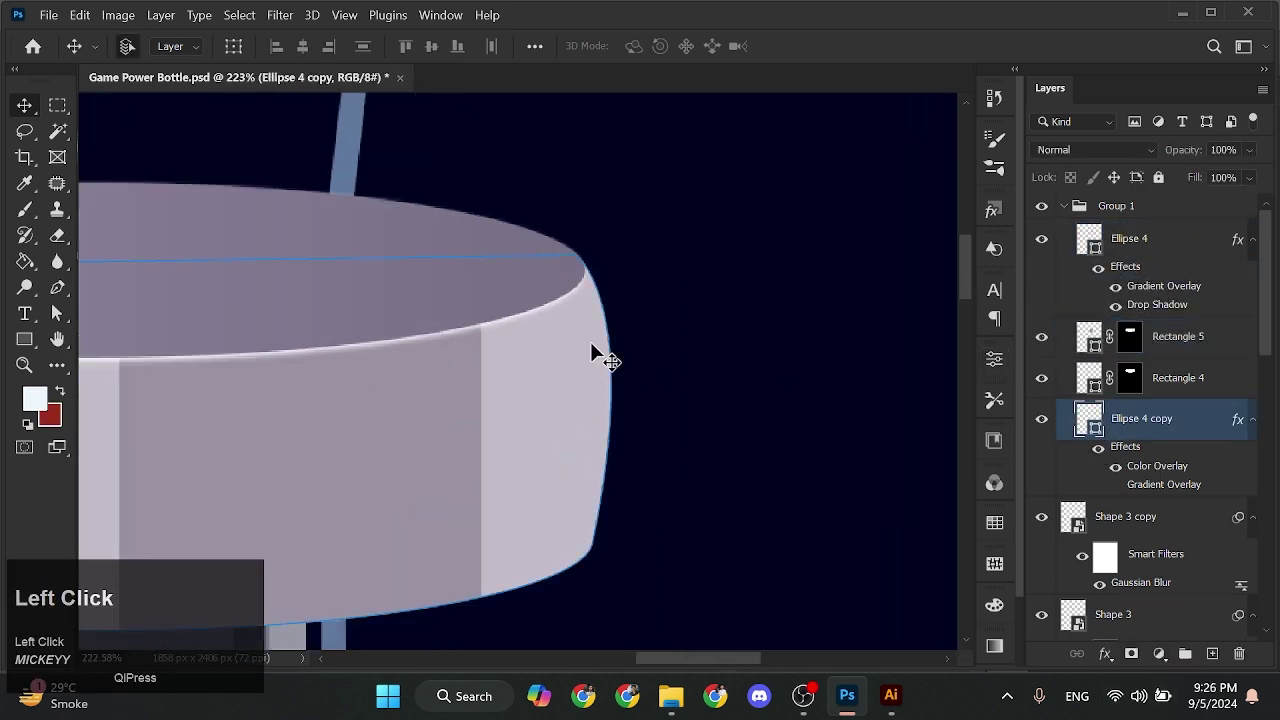
pyautogui.press('p')
pyautogui.click(585, 268)
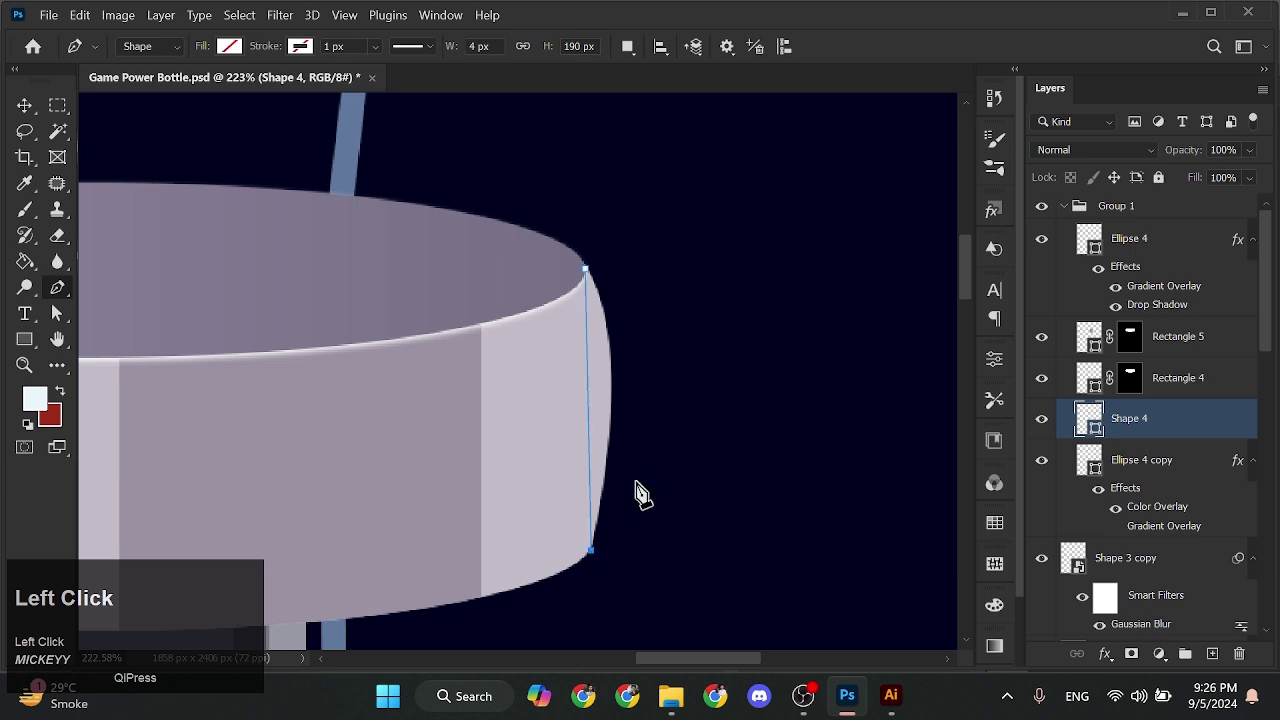
pyautogui.click(229, 46)
pyautogui.click(352, 83)
pyautogui.write('c')
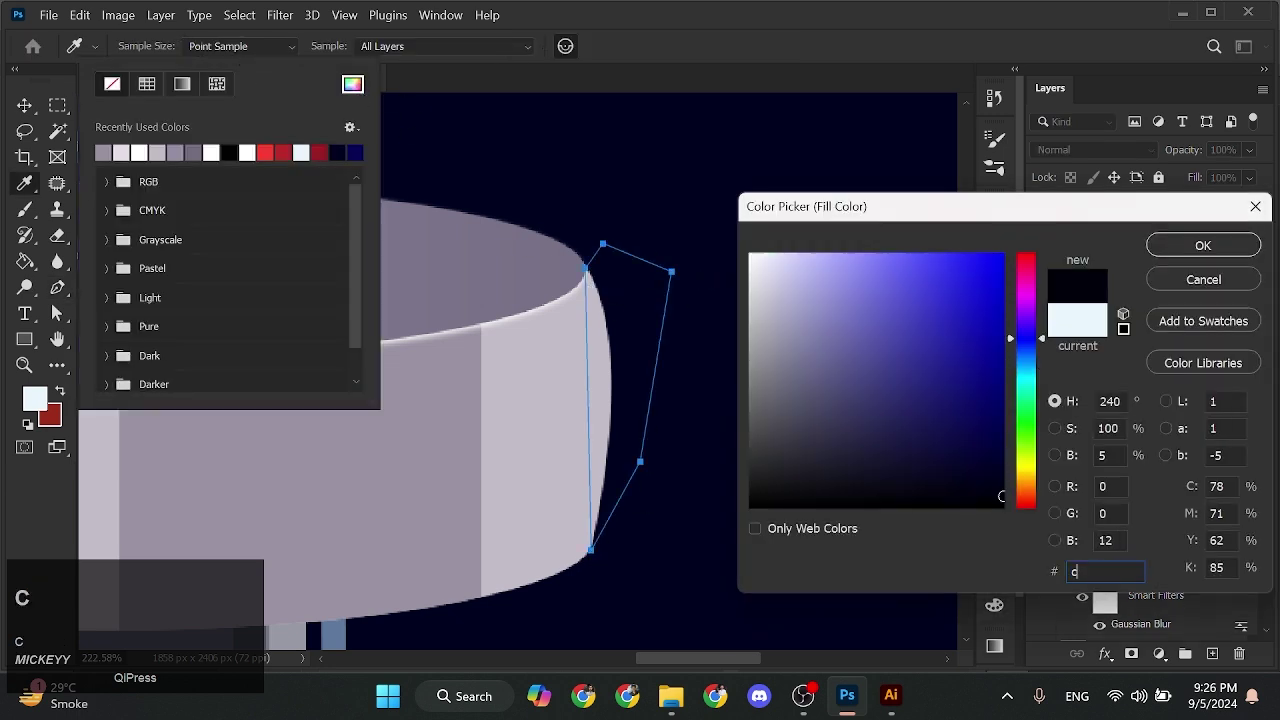
pyautogui.write('3bdc7')
pyautogui.click(1205, 256)
pyautogui.click(24, 105)
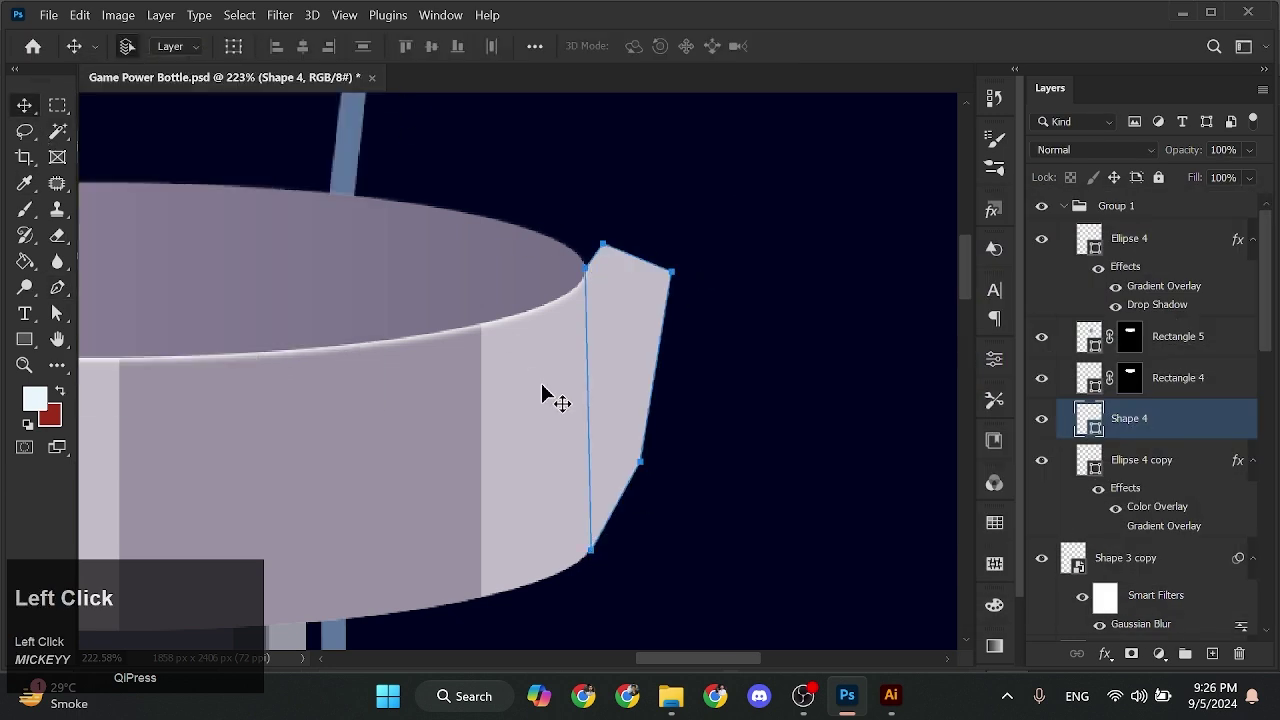
# Mask Shape 4 with a layer mask made from a selection of the Ellipse 4 copy shape
pyautogui.click(542, 393)
pyautogui.keyDown('ctrl'); pyautogui.click(1088, 462); pyautogui.keyUp('ctrl')
pyautogui.click(1130, 418)
pyautogui.click(1131, 653)
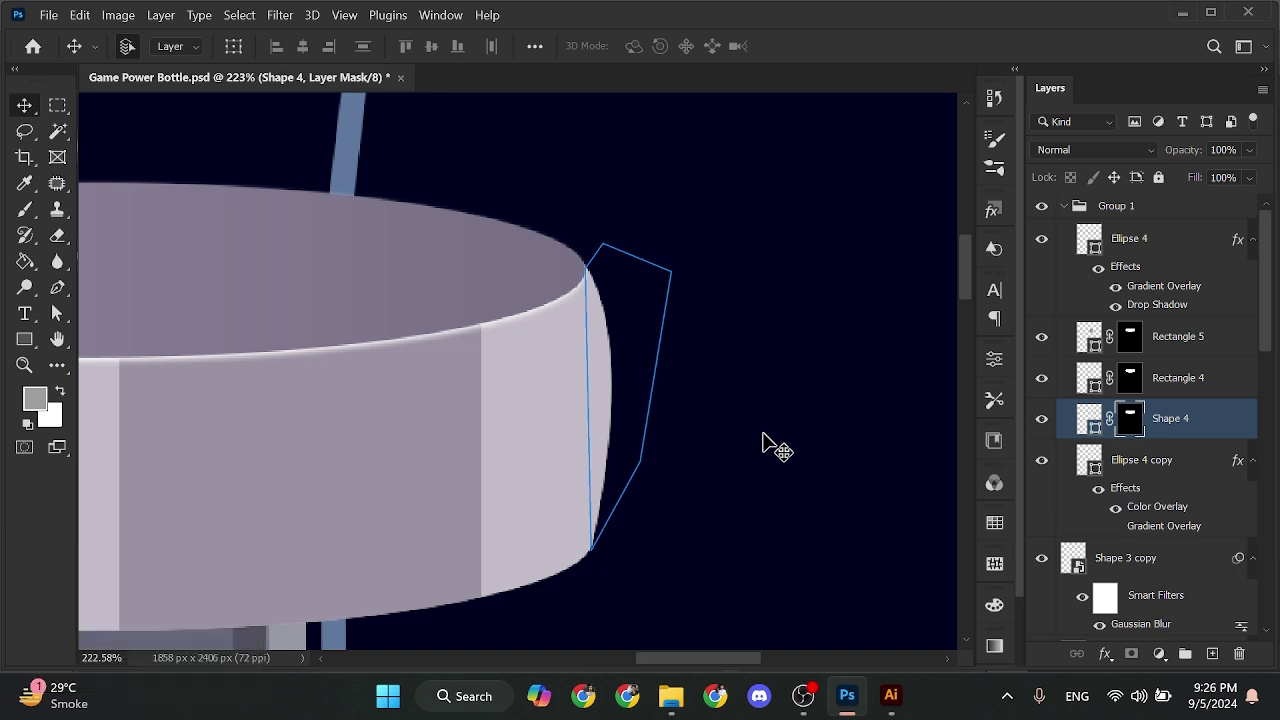
# Recolor Shape 4 on the cap's right edge to a darker muted purple
pyautogui.doubleClick(1095, 430)
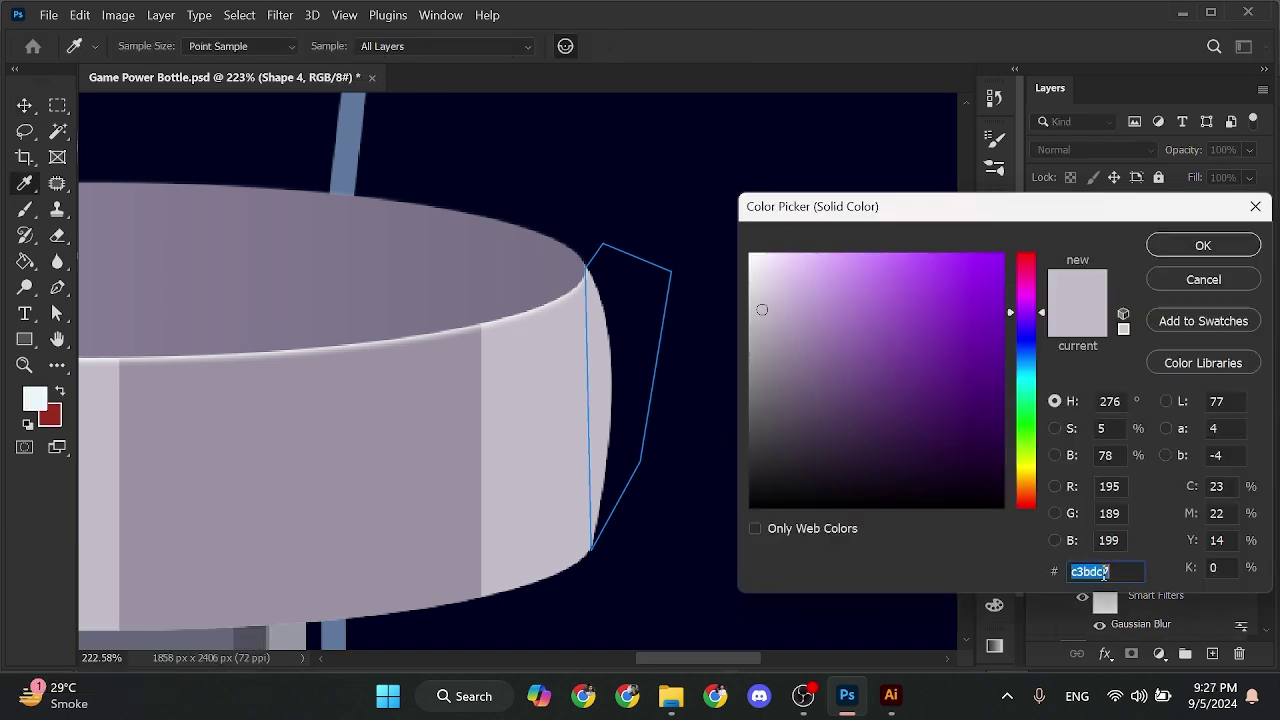
pyautogui.click(777, 330)
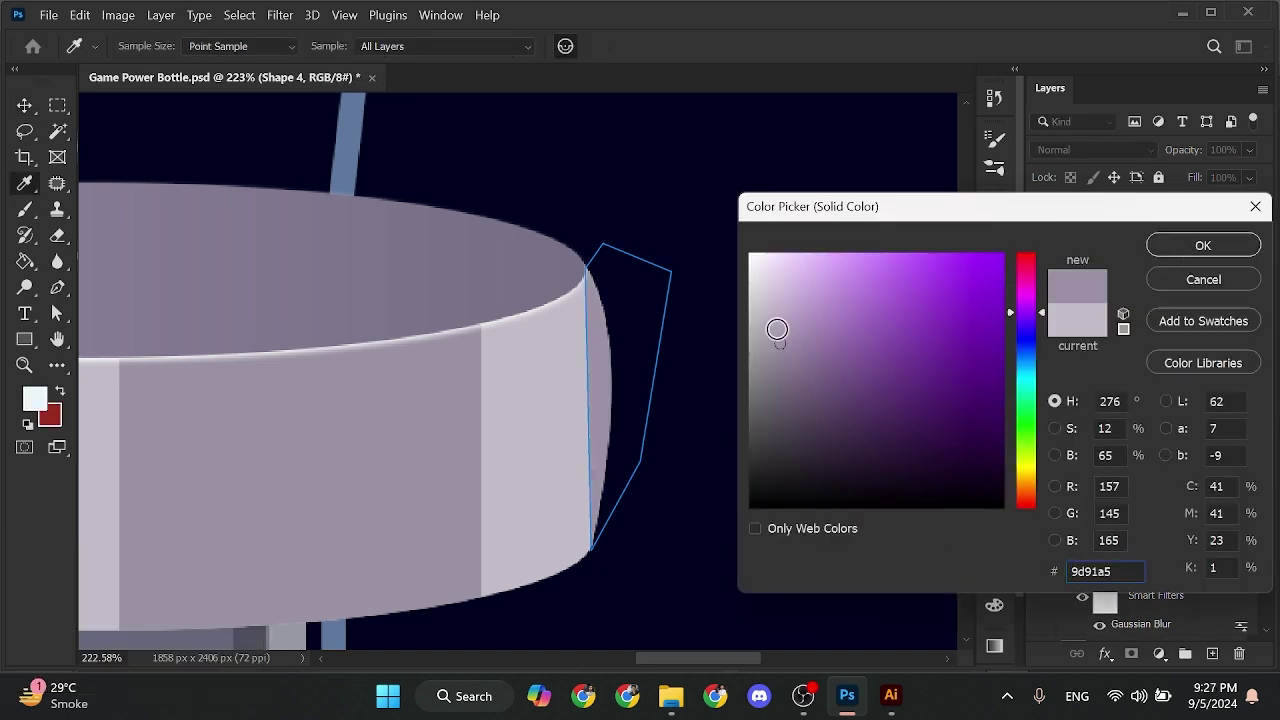
pyautogui.click(773, 324)
pyautogui.click(775, 329)
pyautogui.press('Return')
pyautogui.click(758, 300)
# Draw a flat ellipse of about 295 × 66 px in the middle of the cap's top face
pyautogui.keyDown('alt'); pyautogui.scroll(-8, 690, 517); pyautogui.keyUp('alt')
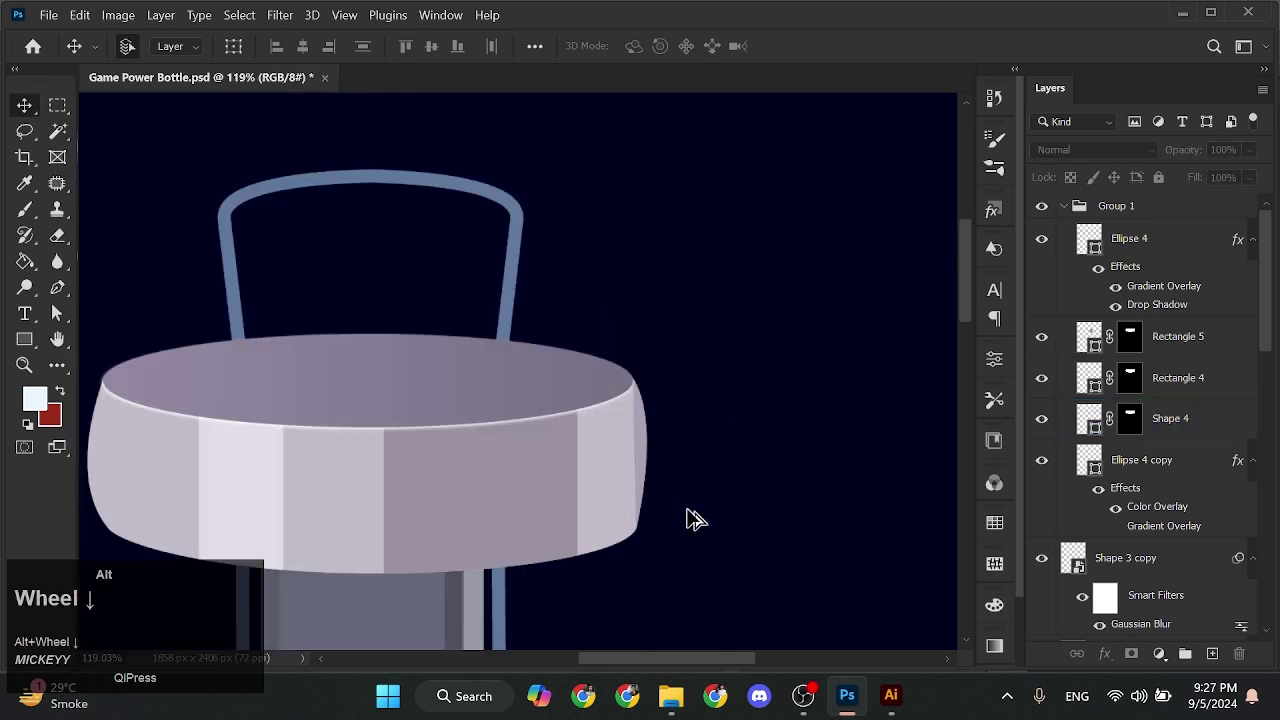
pyautogui.rightClick(26, 342)
pyautogui.click(100, 360)
pyautogui.moveTo(389, 423); pyautogui.dragTo(550, 436)
pyautogui.press('space')
pyautogui.scroll(2, 425, 460)
pyautogui.moveTo(468, 451); pyautogui.dragTo(474, 465)
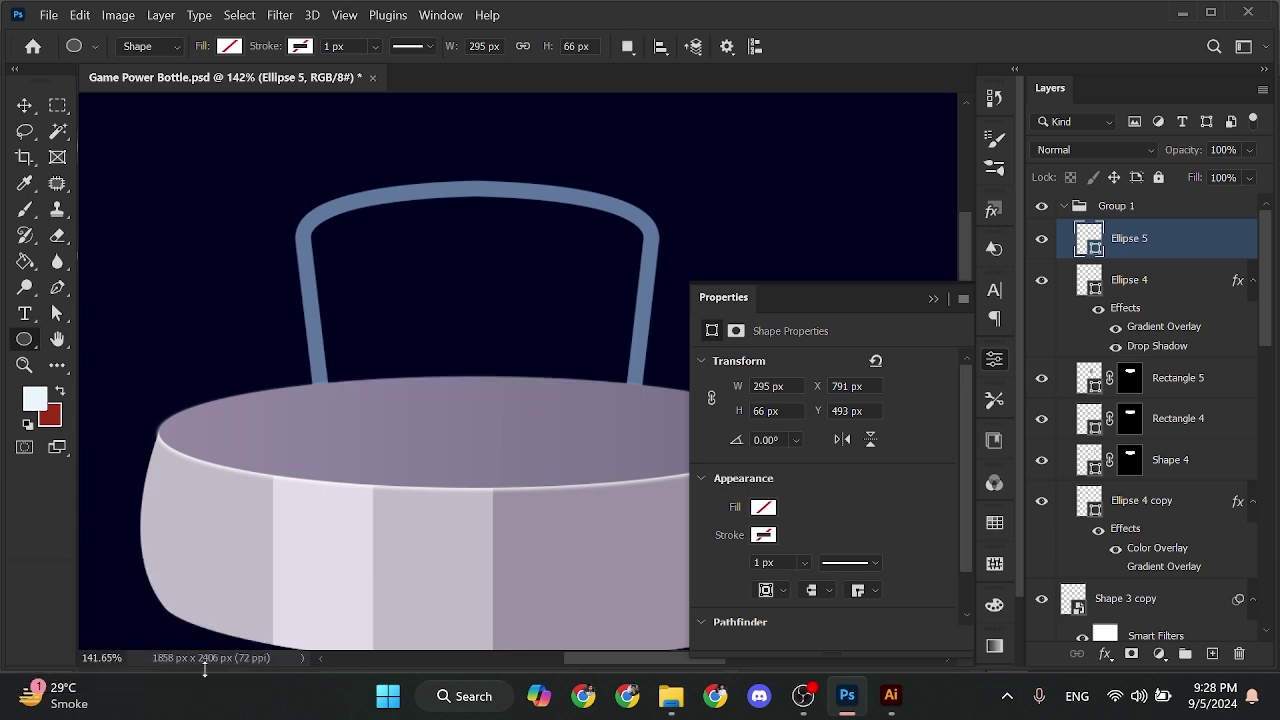
# Fill the small ellipse on the cap's top face with color 474f61
pyautogui.click(229, 46)
pyautogui.click(352, 83)
pyautogui.write('474')
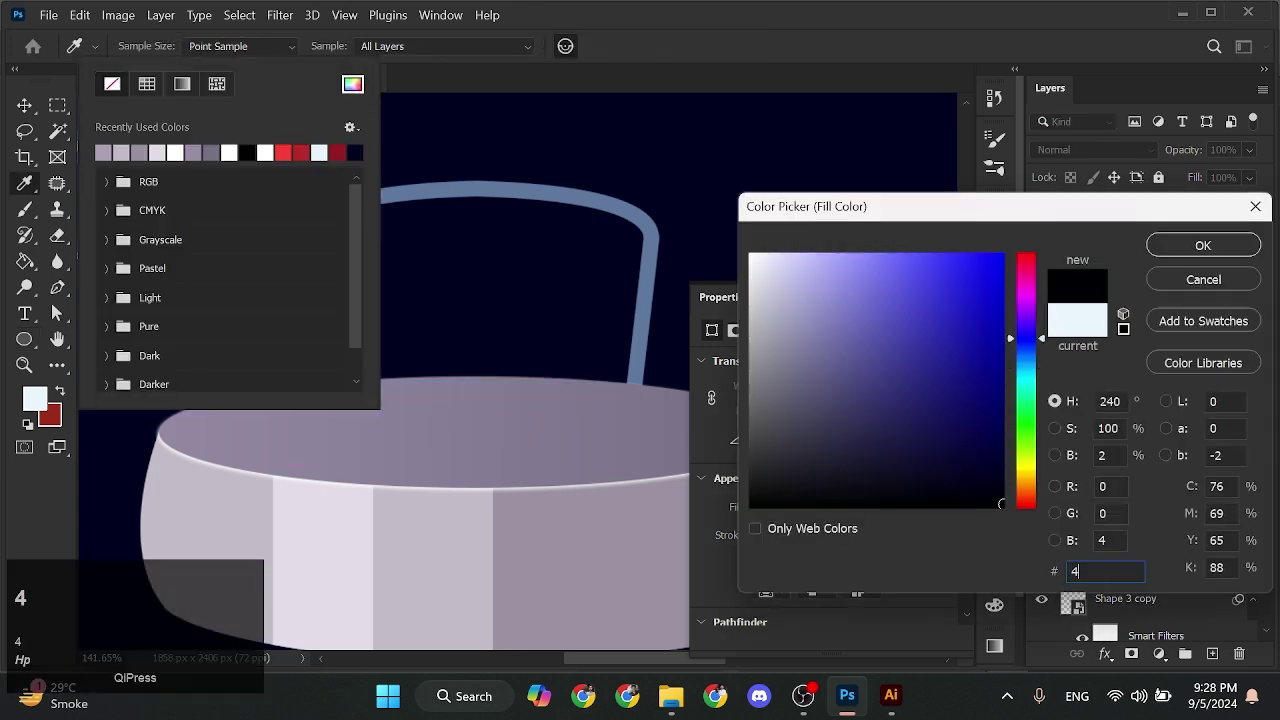
pyautogui.write('f61')
pyautogui.click(24, 105)
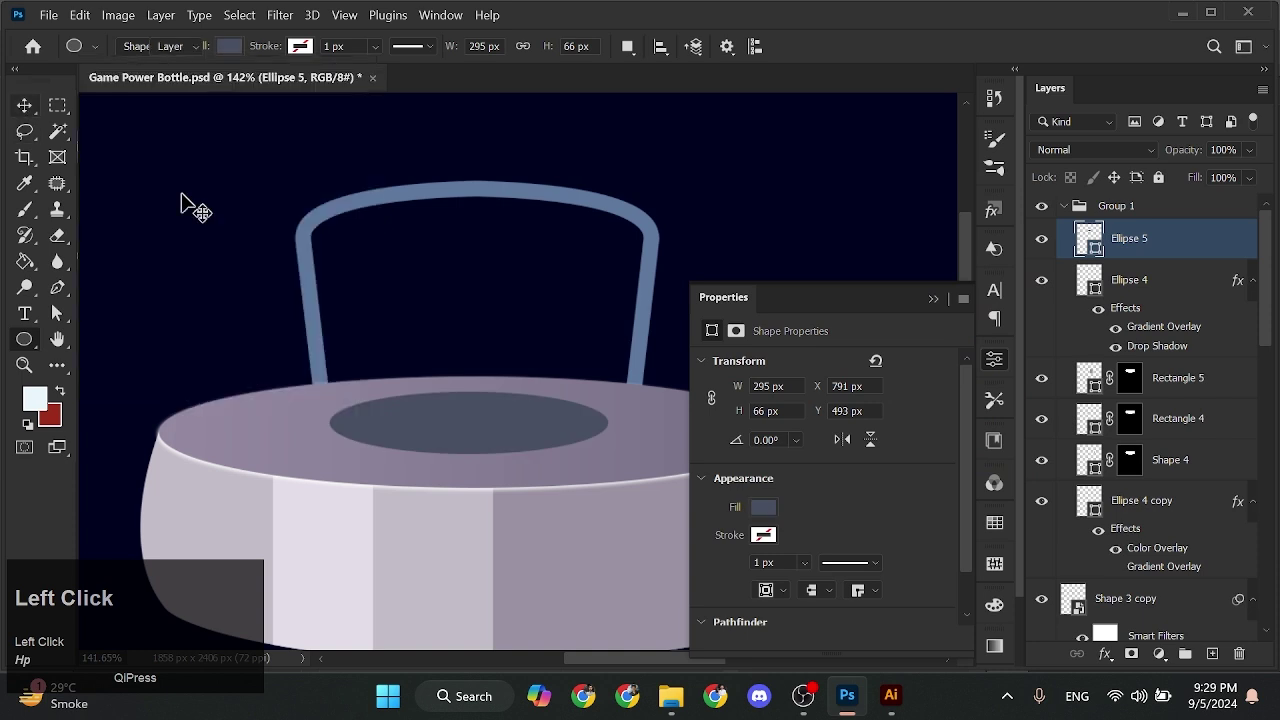
# Align the small dark ellipse with the horizontal center of the cap's top ellipse
pyautogui.scroll(-6, 300, 410)
pyautogui.scroll(3, 410, 474)
pyautogui.moveTo(391, 446); pyautogui.dragTo(425, 483)
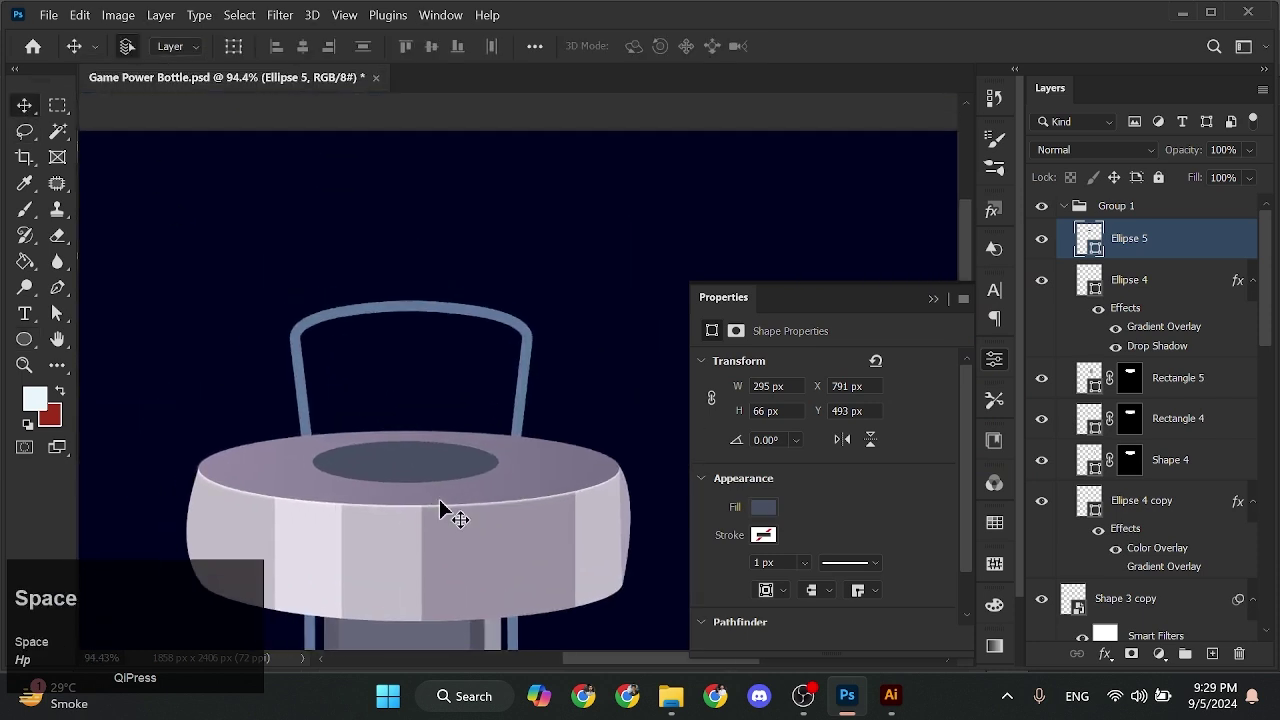
pyautogui.scroll(2, 440, 499)
pyautogui.keyDown('shift'); pyautogui.click(460, 484); pyautogui.keyUp('shift')
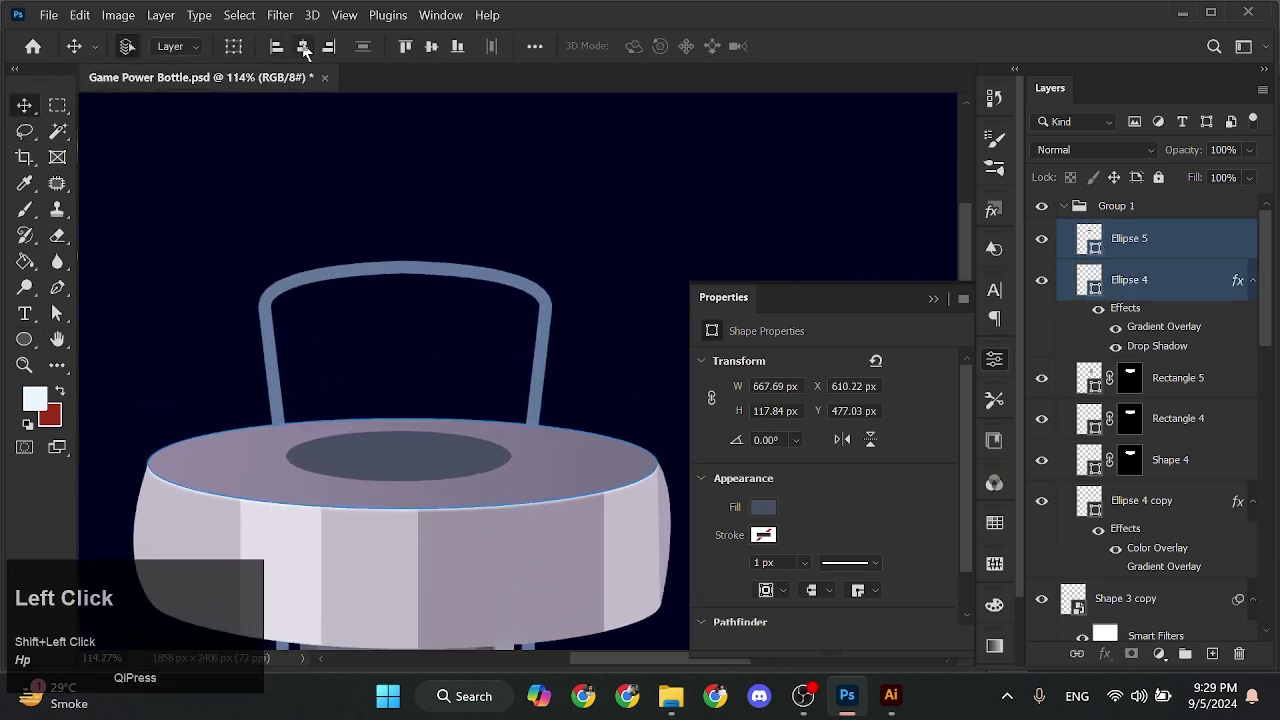
pyautogui.click(768, 290)
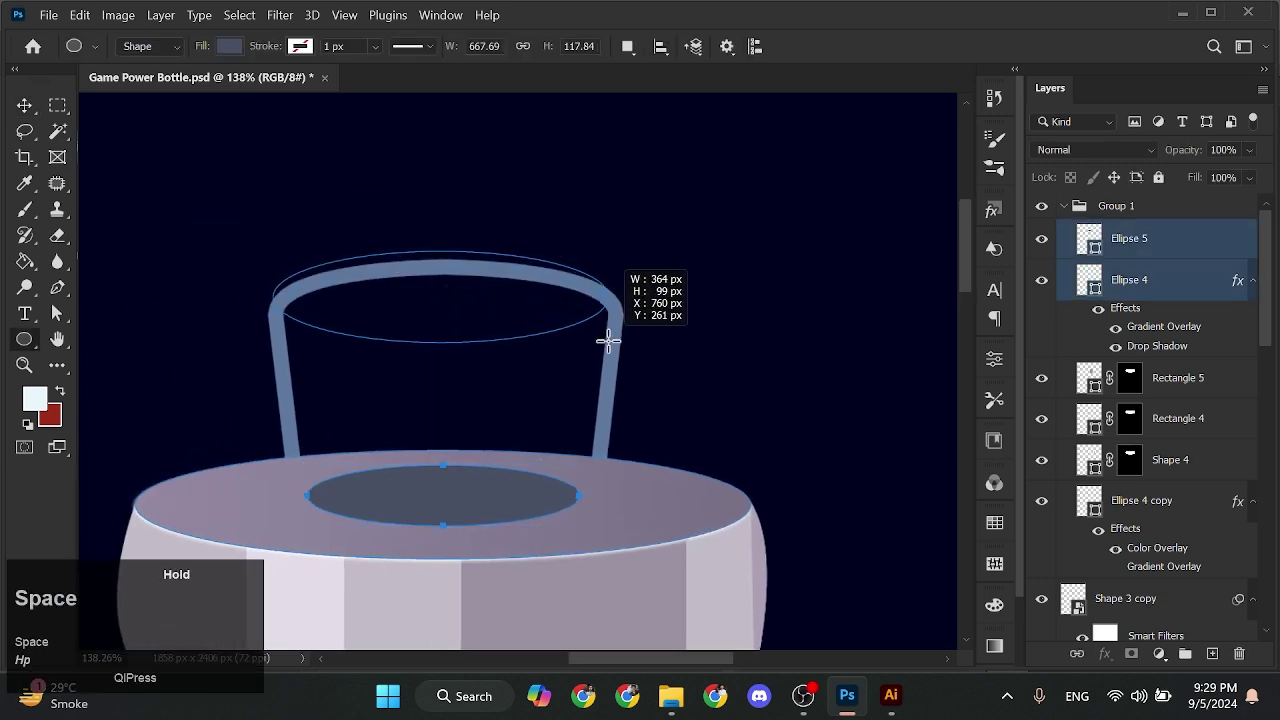
# Draw an ellipse of about 389 × 98 px over the top of the stopper outline and fill it with color daab87
pyautogui.moveTo(611, 340); pyautogui.dragTo(610, 339)
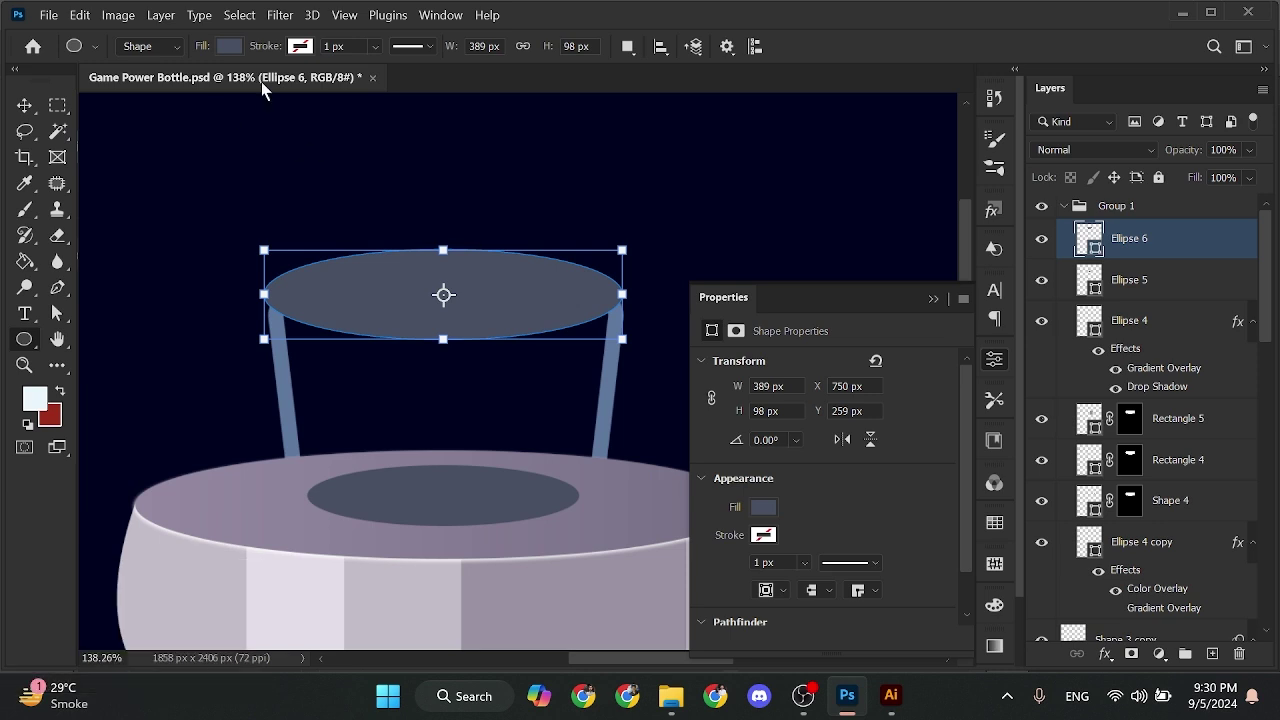
pyautogui.click(229, 46)
pyautogui.click(352, 83)
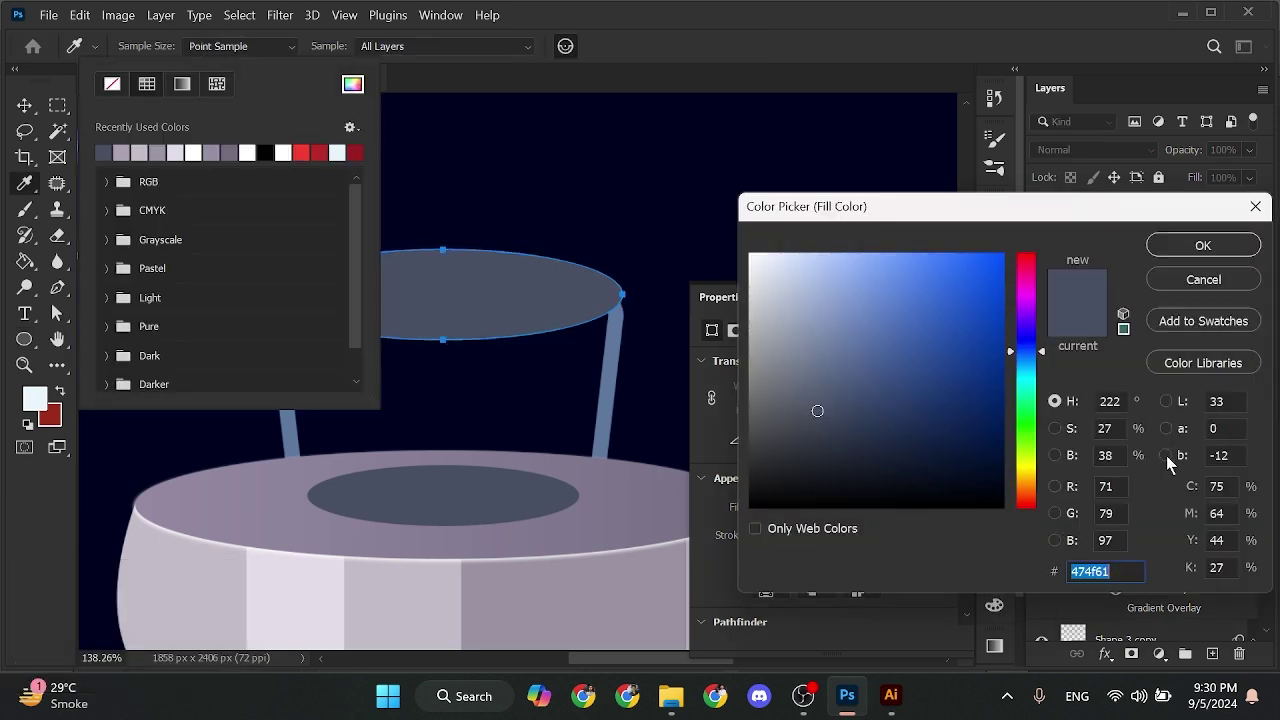
pyautogui.click(1082, 545)
pyautogui.write('daab8c')
pyautogui.press('Return')
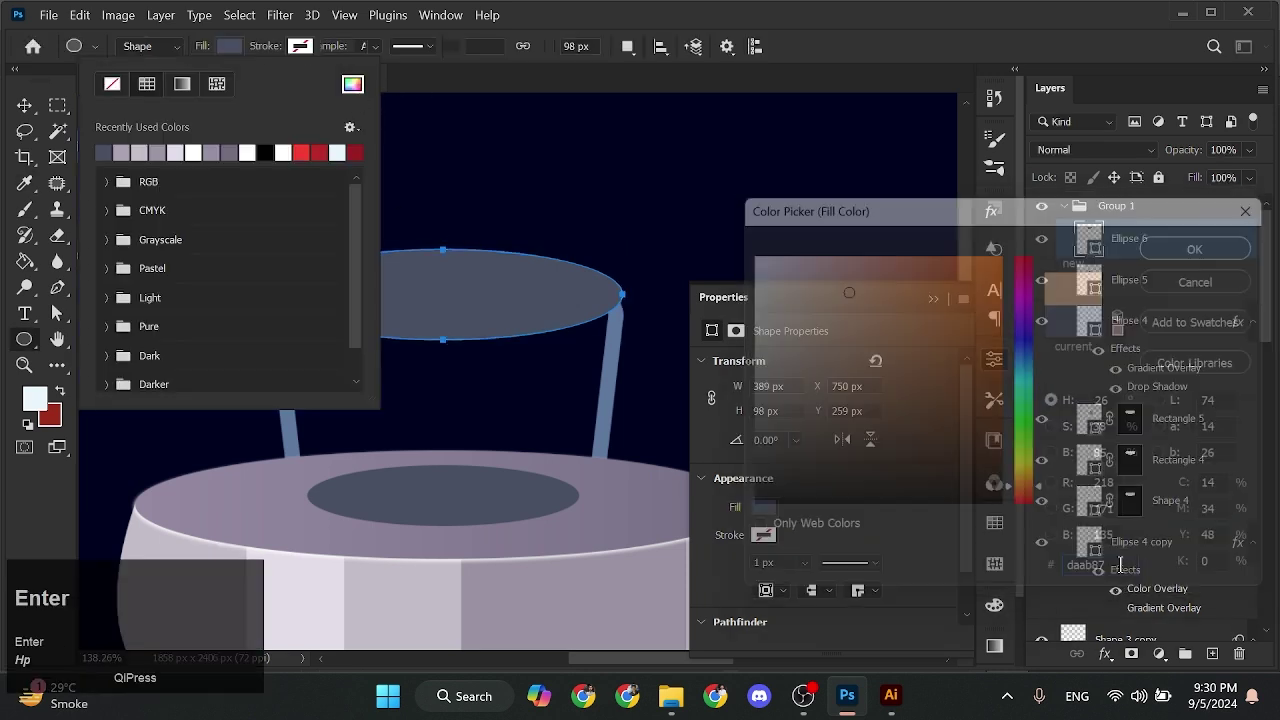
pyautogui.click(961, 299)
# Start the cork body with the Pen tool from the orange ellipse's right end down to the dark ellipse's right rim
pyautogui.keyDown('alt'); pyautogui.scroll(1, 606, 286); pyautogui.keyUp('alt')
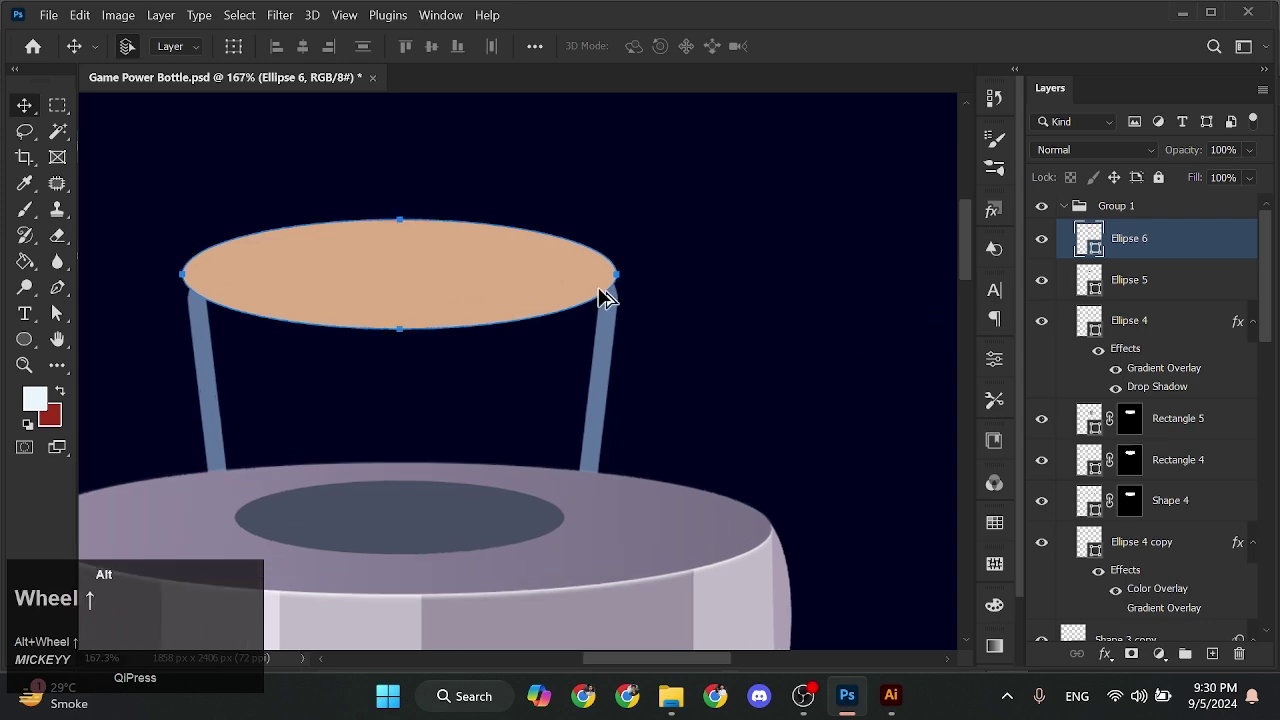
pyautogui.click(57, 288)
pyautogui.click(615, 277)
pyautogui.keyDown('alt'); pyautogui.scroll(3, 546, 531); pyautogui.keyUp('alt')
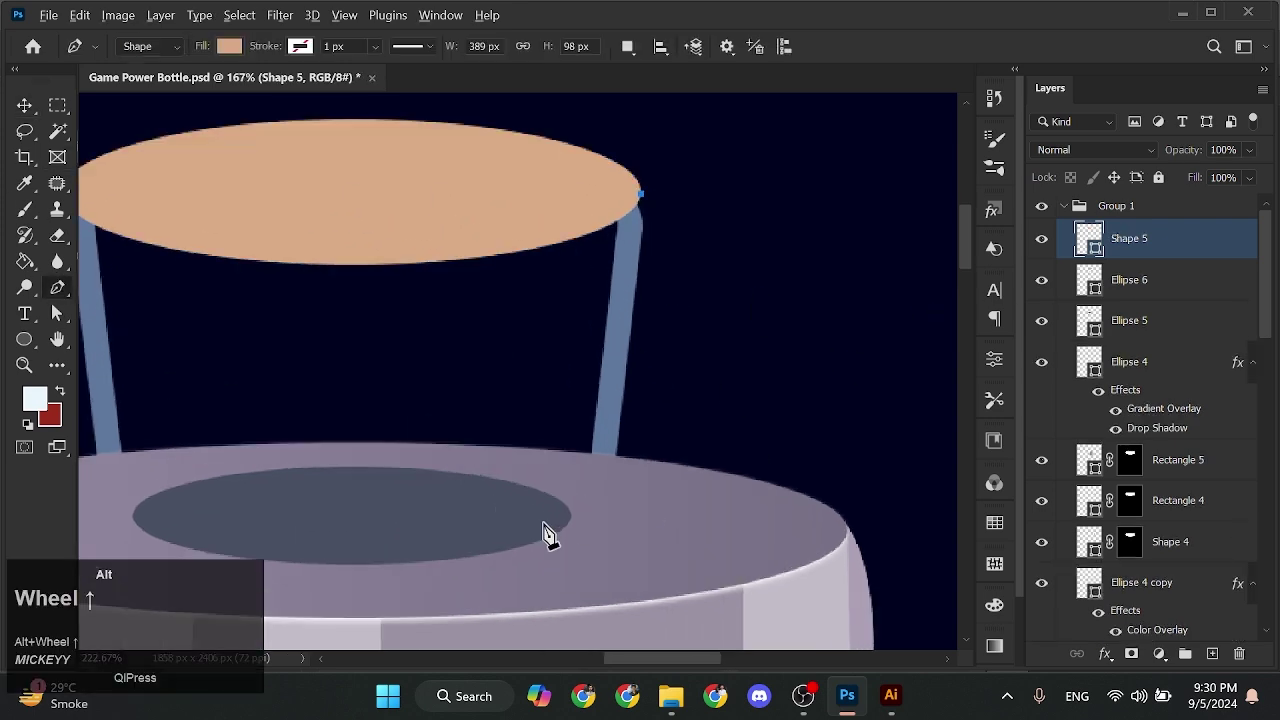
pyautogui.click(546, 526)
pyautogui.click(547, 543)
pyautogui.keyDown('alt'); pyautogui.scroll(1, 548, 545); pyautogui.keyUp('alt')
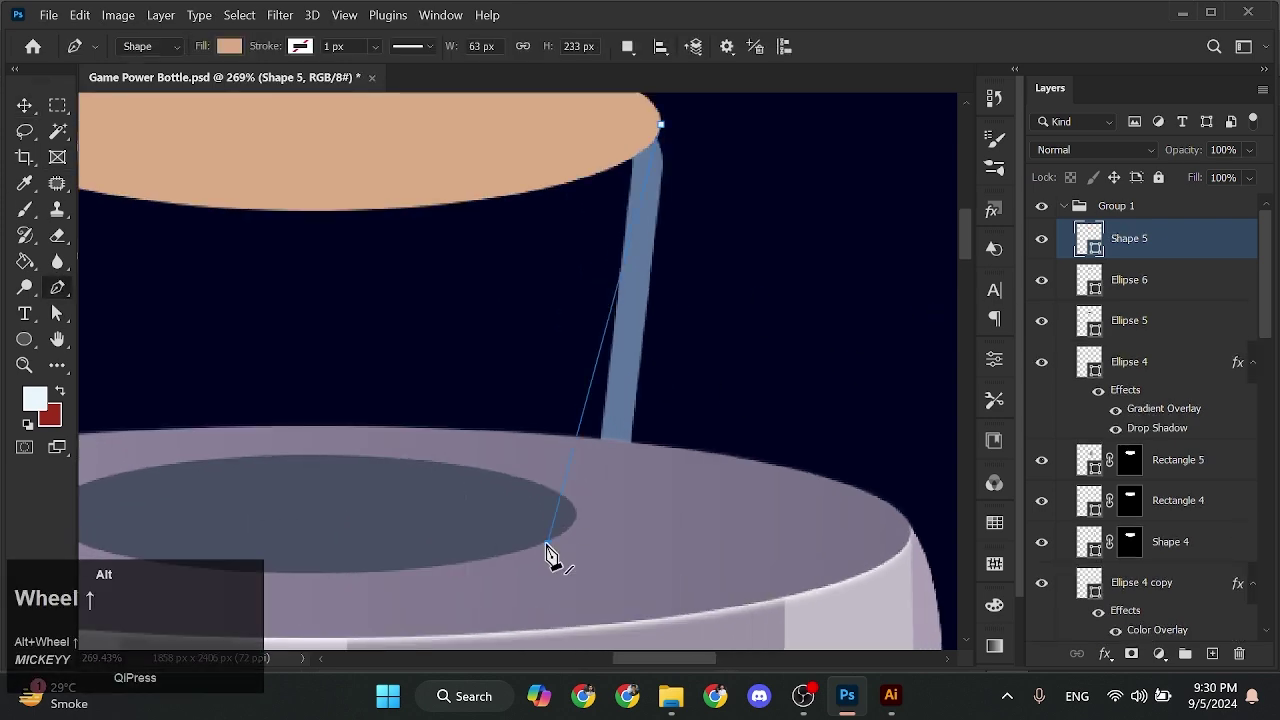
# Continue the cork body path below the dark ellipse to its left side and up to the orange ellipse's left end
pyautogui.keyDown('alt'); pyautogui.scroll(-2, 540, 548); pyautogui.keyUp('alt')
pyautogui.moveTo(150, 573); pyautogui.dragTo(426, 571)
pyautogui.click(613, 596)
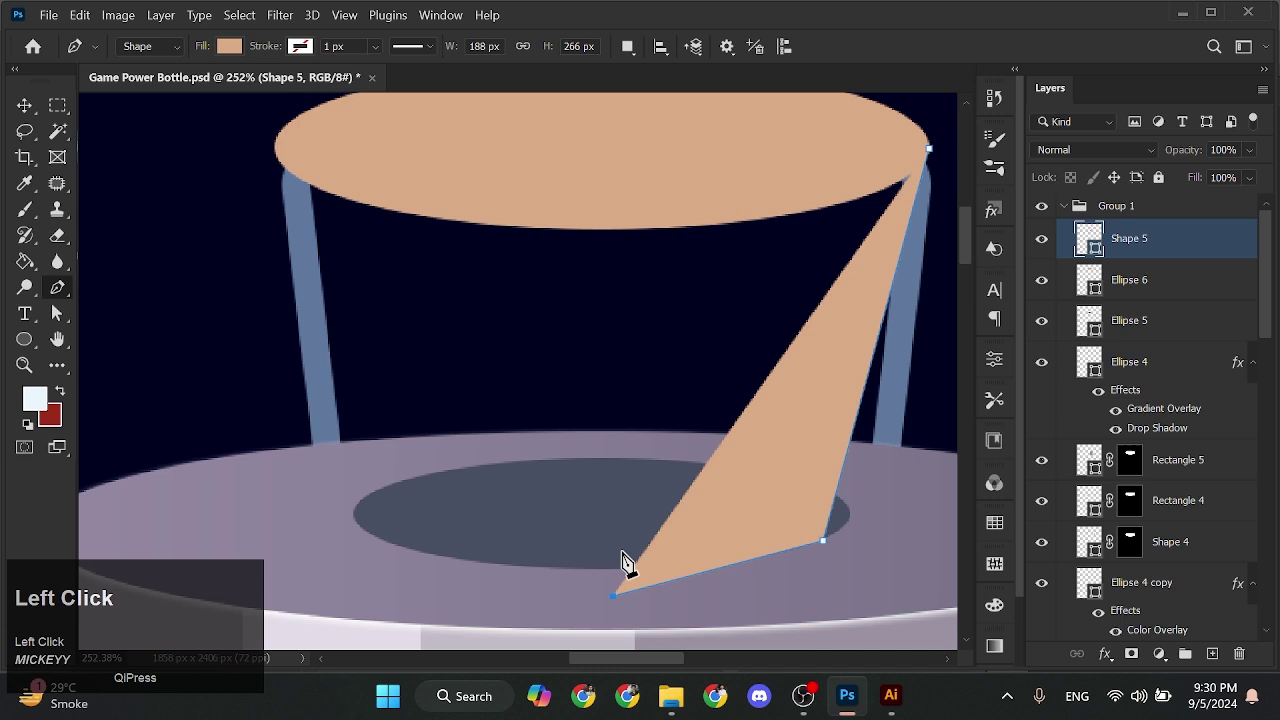
pyautogui.click(819, 564)
pyautogui.click(377, 562)
pyautogui.keyDown('alt'); pyautogui.scroll(2, 369, 566); pyautogui.keyUp('alt')
pyautogui.keyDown('alt'); pyautogui.scroll(-1, 372, 497); pyautogui.keyUp('alt')
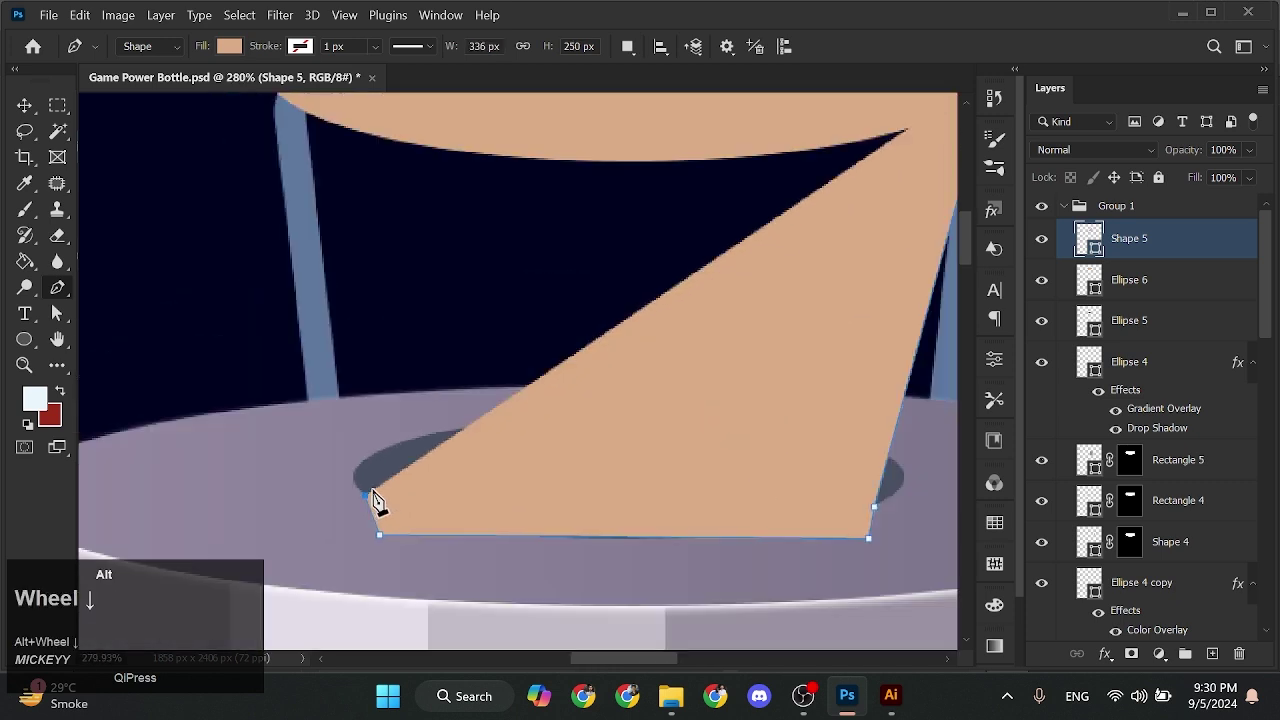
pyautogui.keyDown('alt'); pyautogui.scroll(-2, 372, 497); pyautogui.keyUp('alt')
pyautogui.keyDown('alt'); pyautogui.scroll(4, 300, 175); pyautogui.keyUp('alt')
pyautogui.click(299, 158)
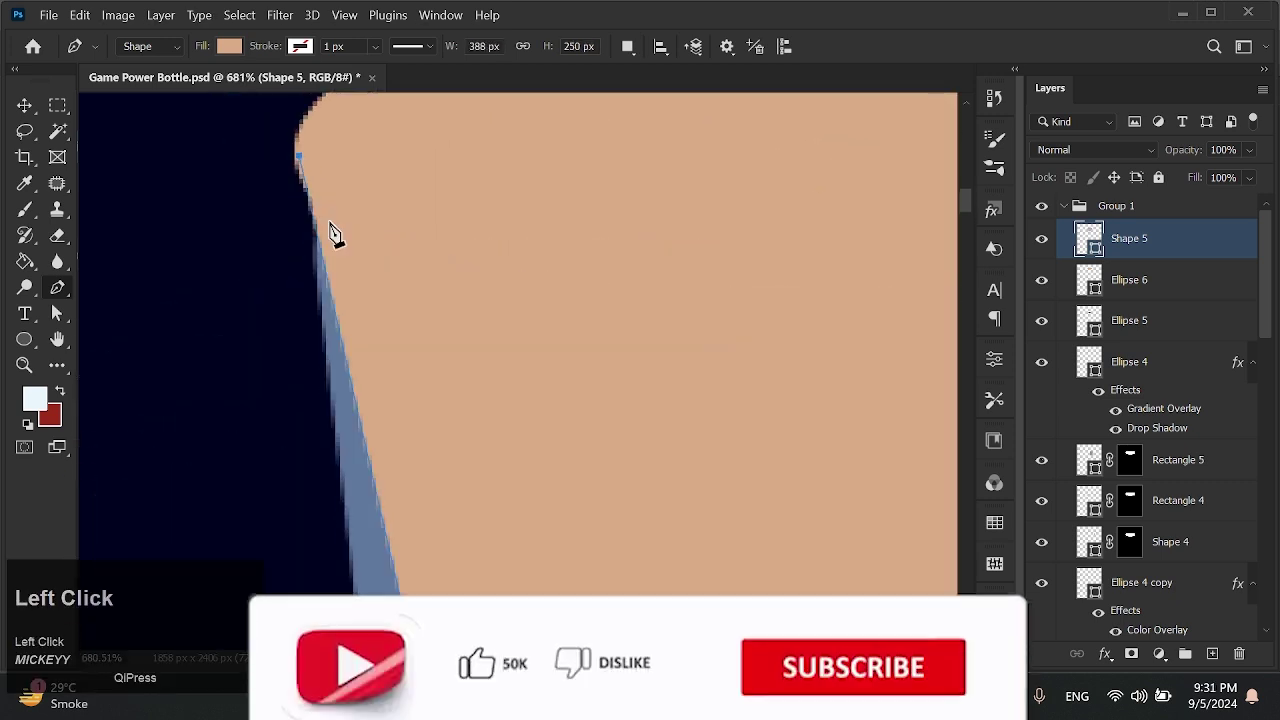
pyautogui.press('v')
pyautogui.click(174, 249)
pyautogui.keyDown('alt'); pyautogui.scroll(-4, 178, 238); pyautogui.keyUp('alt')
pyautogui.keyDown('alt'); pyautogui.scroll(3, 166, 200); pyautogui.keyUp('alt')
pyautogui.doubleClick(380, 374)
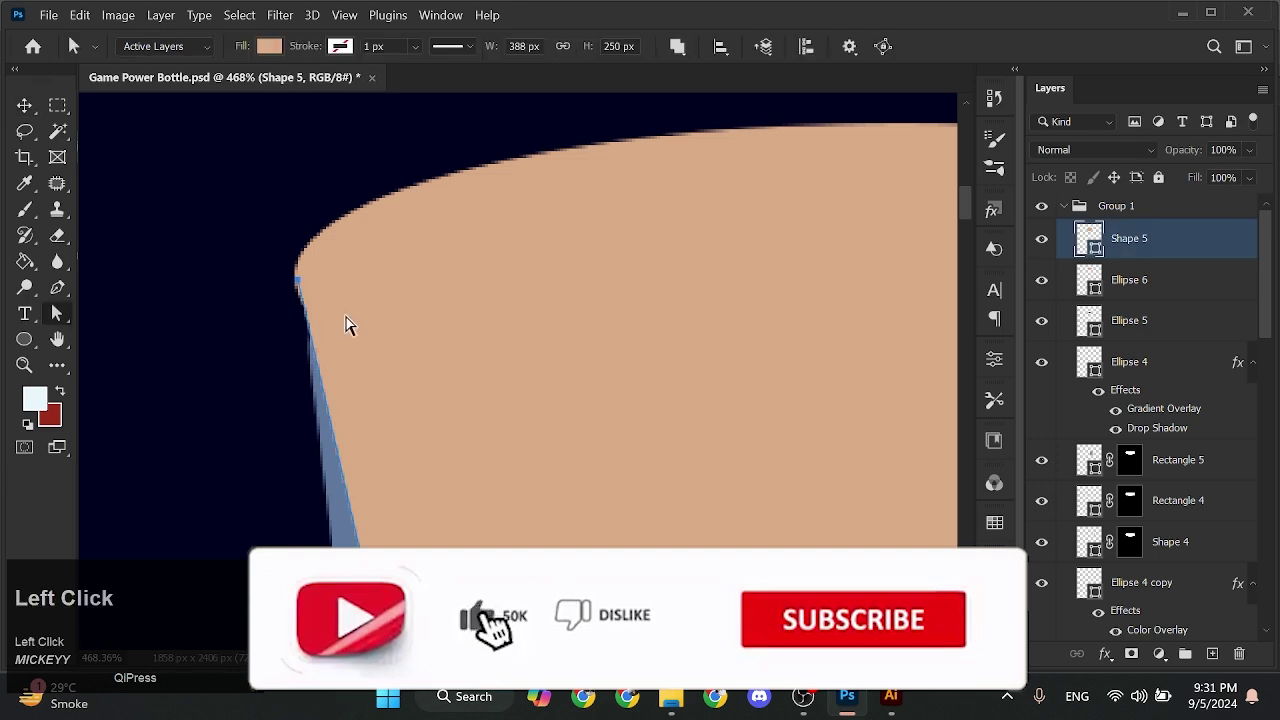
pyautogui.press('v')
pyautogui.keyDown('alt'); pyautogui.scroll(-4, 383, 437); pyautogui.keyUp('alt')
pyautogui.press('space')
pyautogui.keyDown('alt'); pyautogui.scroll(1, 391, 443); pyautogui.keyUp('alt')
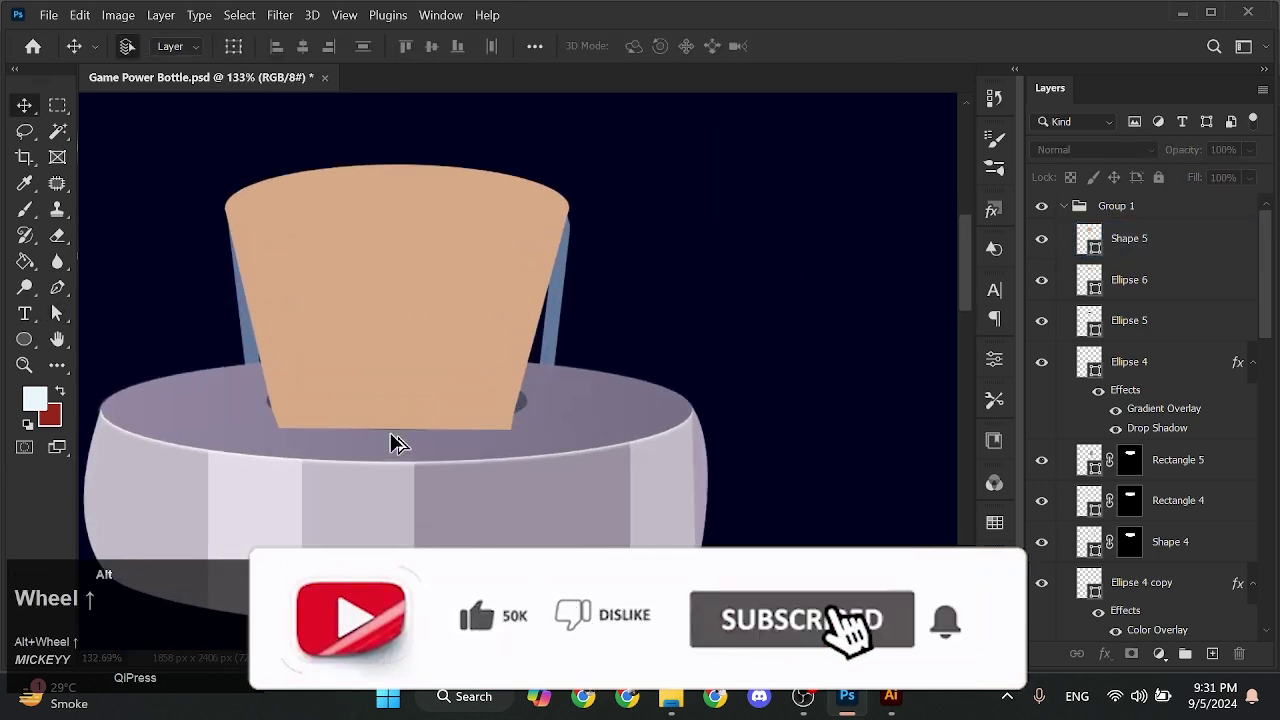
# Duplicate the Shape 5 cork body beneath Ellipse 6 and clip the original to Ellipse 5
pyautogui.keyDown('alt'); pyautogui.scroll(1, 391, 443); pyautogui.keyUp('alt')
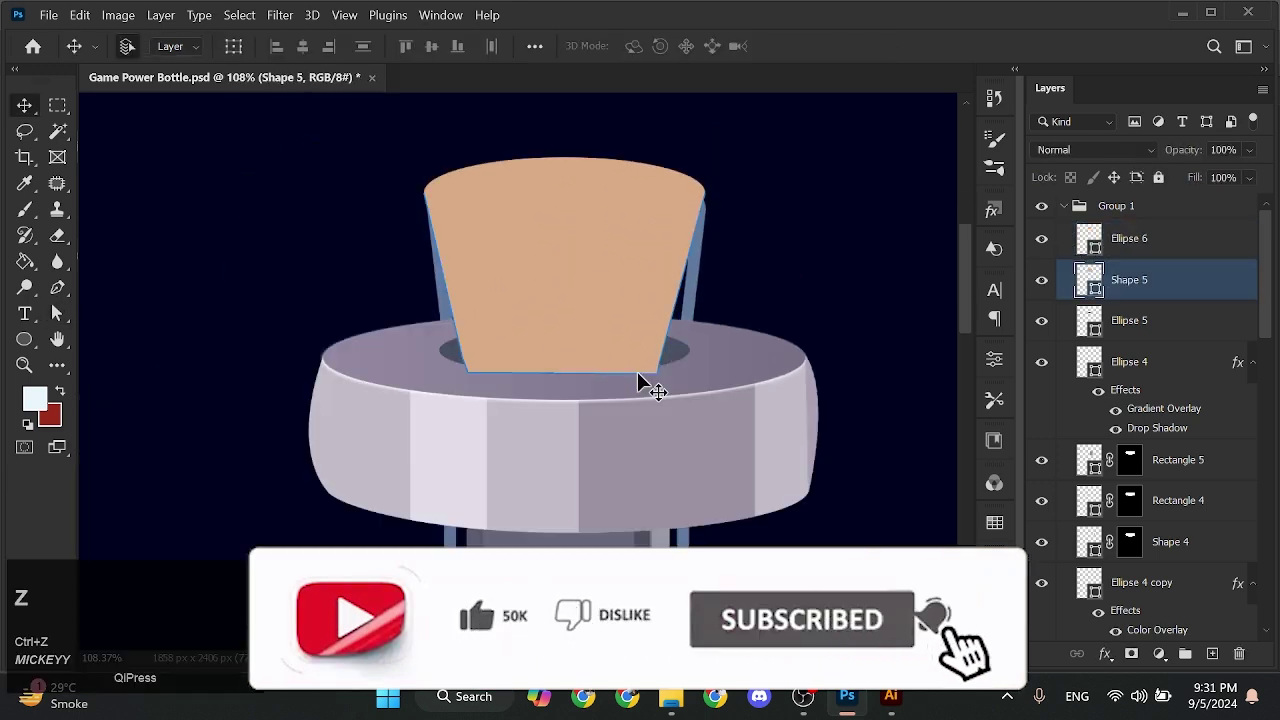
pyautogui.keyDown('alt'); pyautogui.scroll(5, 645, 376); pyautogui.keyUp('alt')
pyautogui.keyDown('alt'); pyautogui.scroll(-5, 646, 378); pyautogui.keyUp('alt')
pyautogui.moveTo(646, 379); pyautogui.dragTo(641, 389)
pyautogui.hotkey('ctrl', 'j')
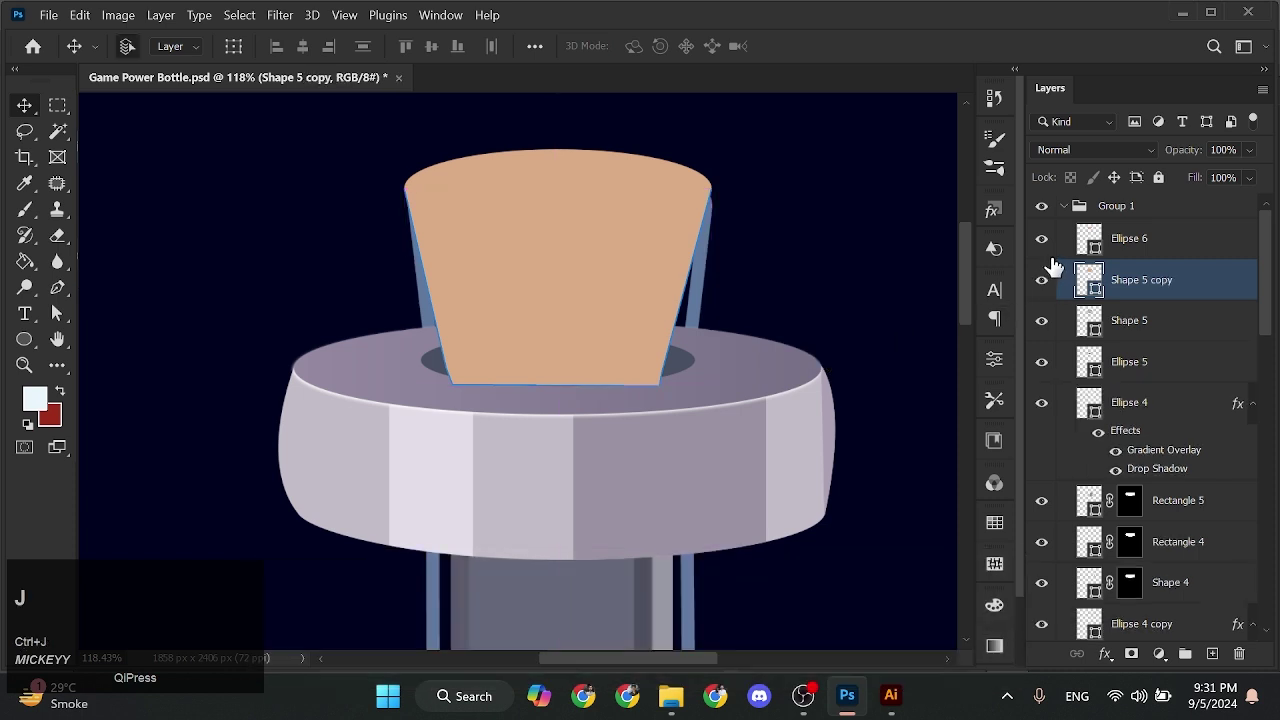
# Rasterize the Shape 5 copy layer and erase its lower edge to follow the curve of the dark opening
pyautogui.press('e')
pyautogui.click(523, 349)
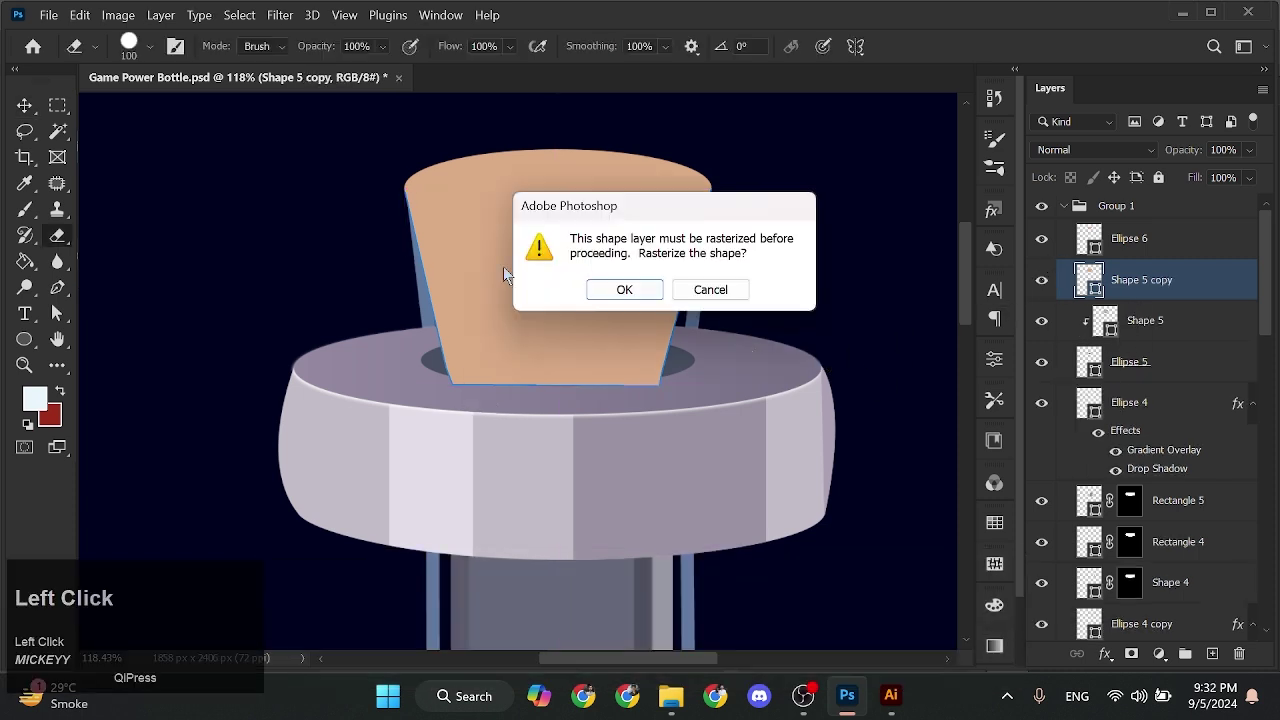
pyautogui.press('Return')
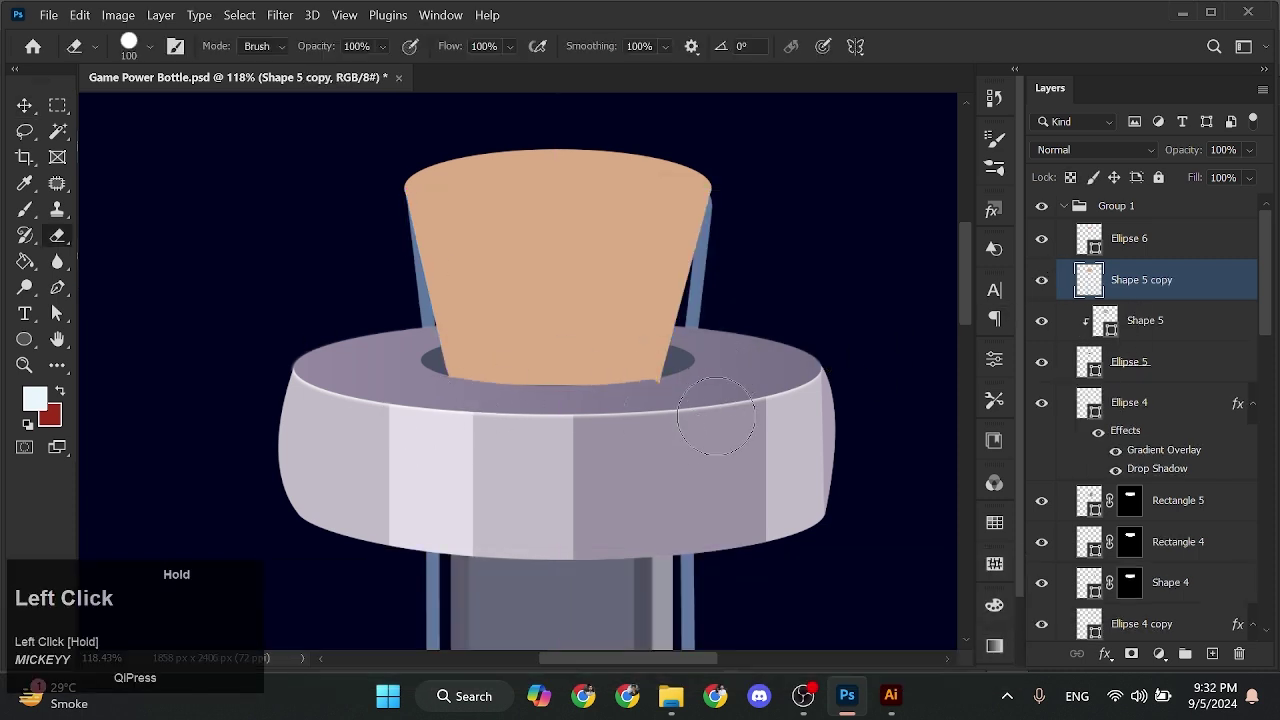
pyautogui.keyDown('alt'); pyautogui.scroll(6, 418, 423); pyautogui.keyUp('alt')
pyautogui.keyDown('alt'); pyautogui.scroll(-8, 443, 471); pyautogui.keyUp('alt')
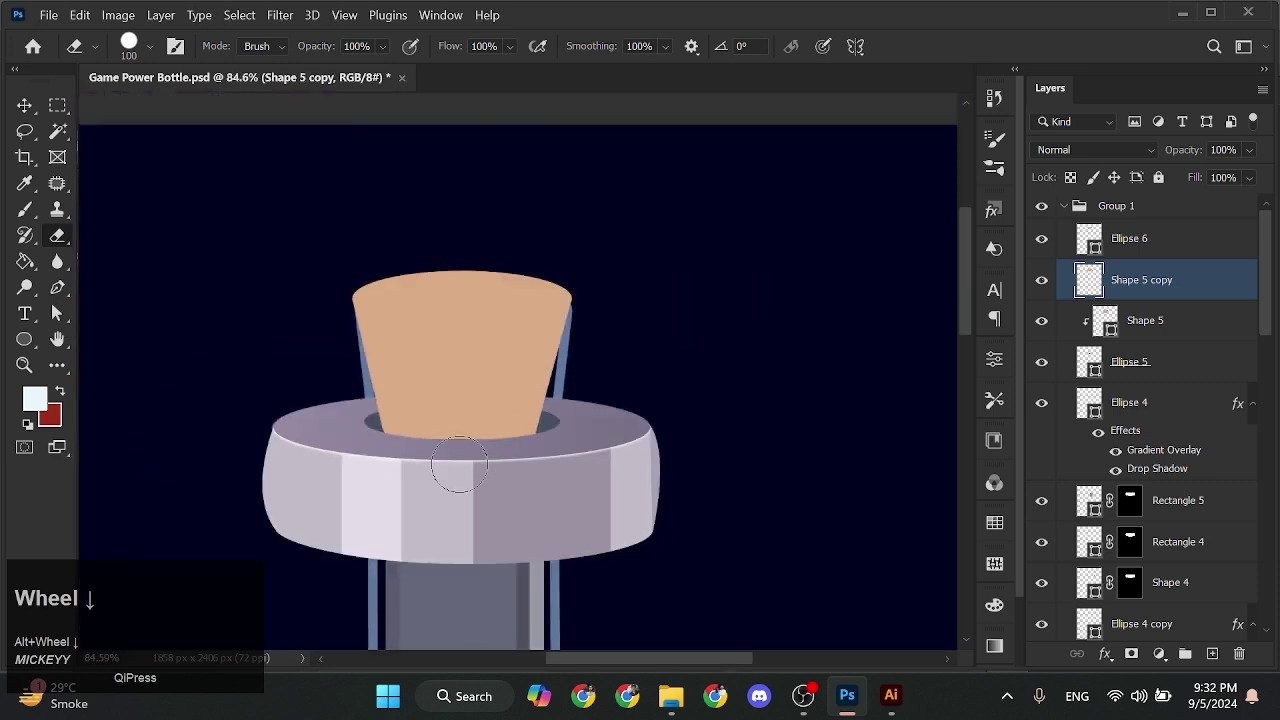
# Hide Shape 5 copy temporarily to examine the clipped Shape 5's lower edge against the dark opening
pyautogui.press('v')
pyautogui.click(1041, 280)
pyautogui.keyDown('alt'); pyautogui.scroll(7, 467, 437); pyautogui.keyUp('alt')
pyautogui.click(484, 416)
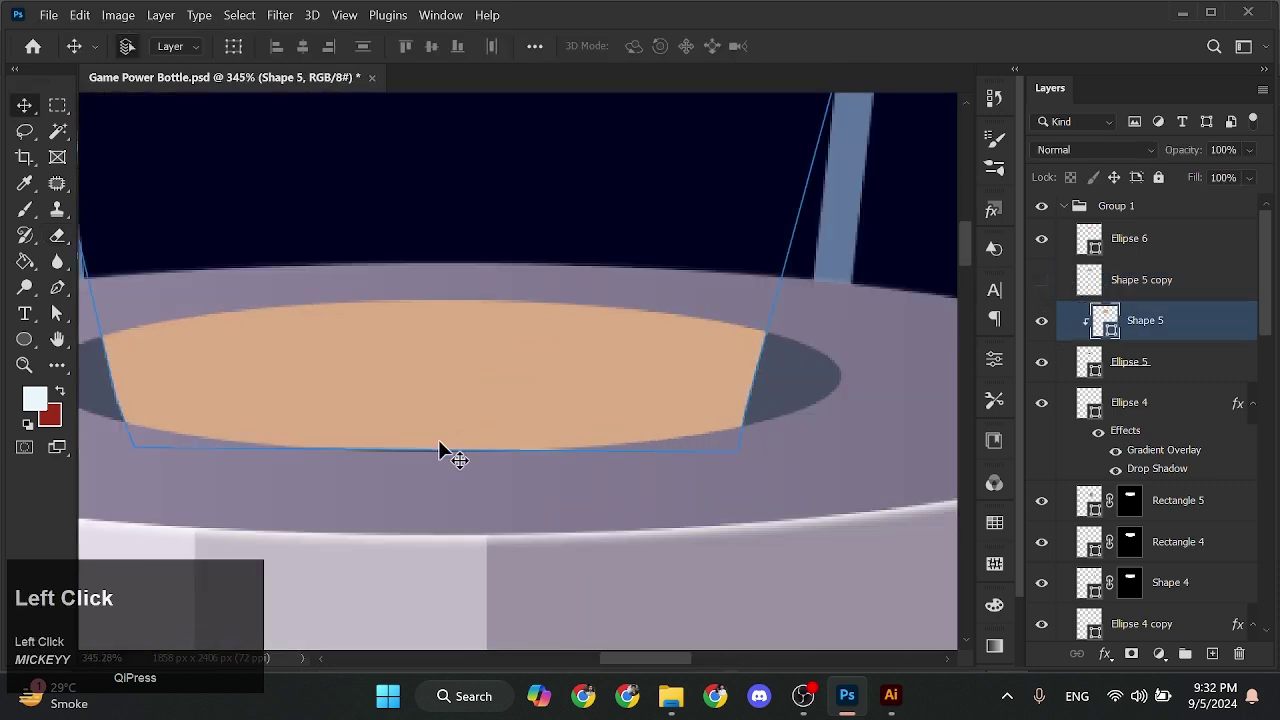
pyautogui.press('a')
pyautogui.click(432, 450)
pyautogui.press('v')
pyautogui.click(433, 478)
pyautogui.click(1041, 280)
pyautogui.keyDown('alt'); pyautogui.scroll(-6, 645, 374); pyautogui.keyUp('alt')
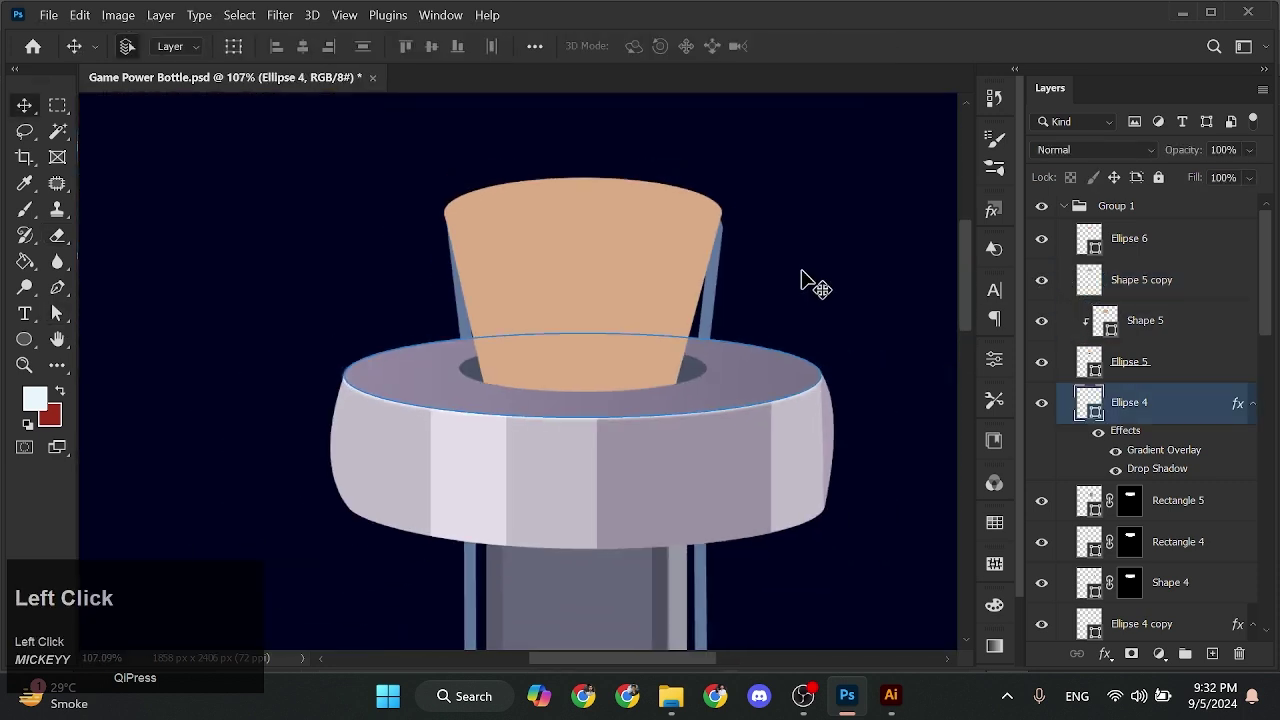
# Adjust the Shape 5 path at the cork's upper right corner to a width of 390 px and save the document
pyautogui.keyDown('alt'); pyautogui.scroll(6, 755, 217); pyautogui.keyUp('alt')
pyautogui.click(638, 228)
pyautogui.press('a')
pyautogui.click(1140, 320)
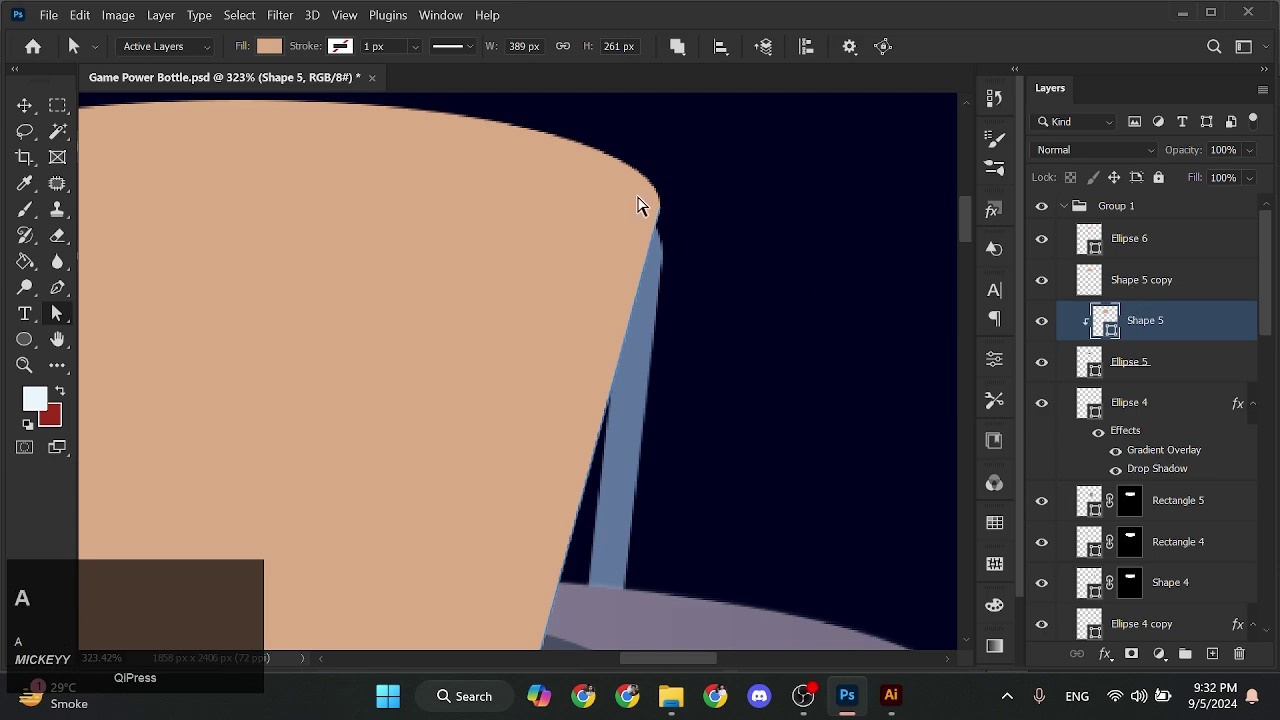
pyautogui.keyDown('alt'); pyautogui.scroll(4, 640, 205); pyautogui.keyUp('alt')
pyautogui.keyDown('alt'); pyautogui.scroll(-8, 663, 371); pyautogui.keyUp('alt')
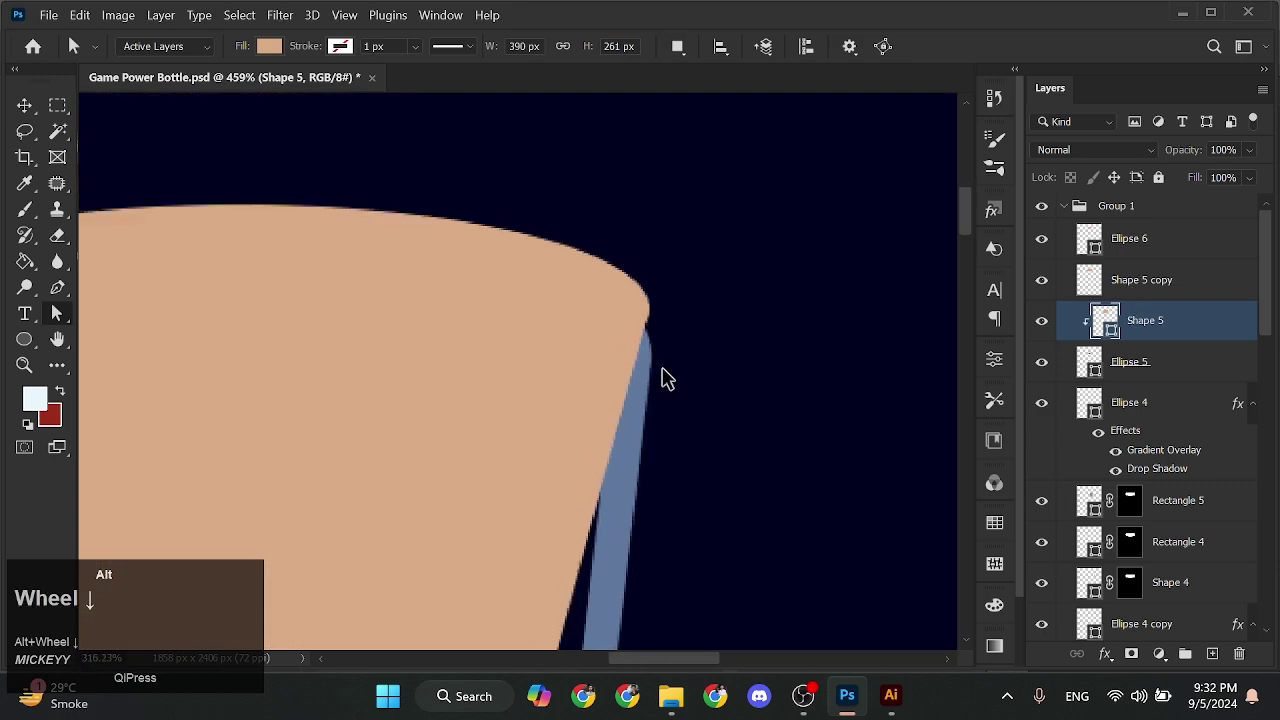
pyautogui.press('v')
pyautogui.hotkey('ctrl', 's')
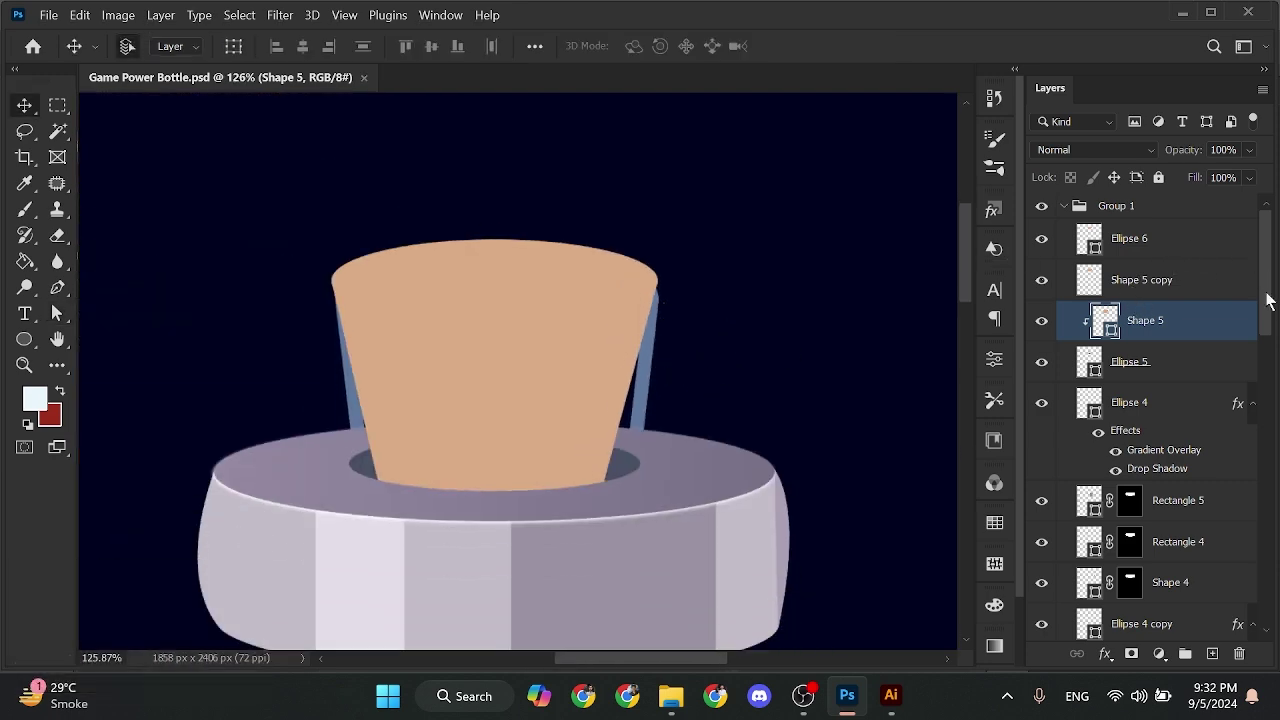
# Apply a Color Overlay of be9869 to Shape 5 copy and copy the effect to the clipped Shape 5
pyautogui.click(562, 260)
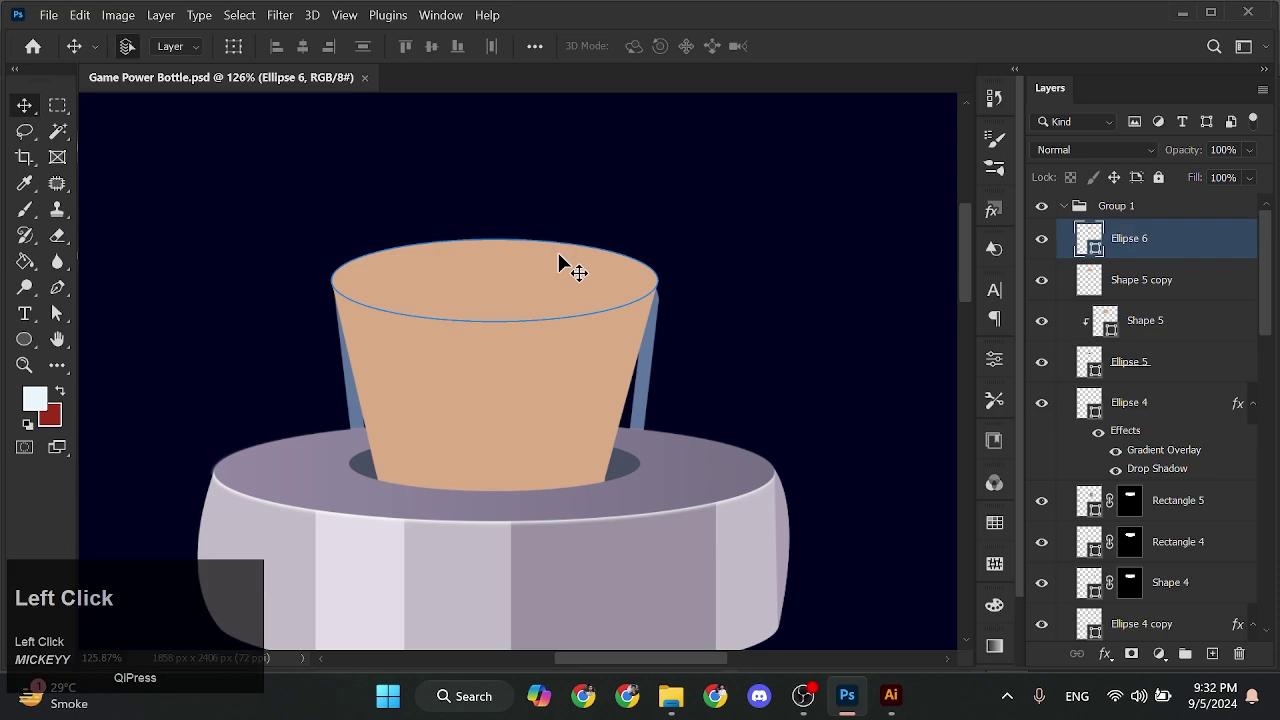
pyautogui.moveTo(511, 385); pyautogui.dragTo(503, 385)
pyautogui.rightClick(1160, 285)
pyautogui.click(889, 91)
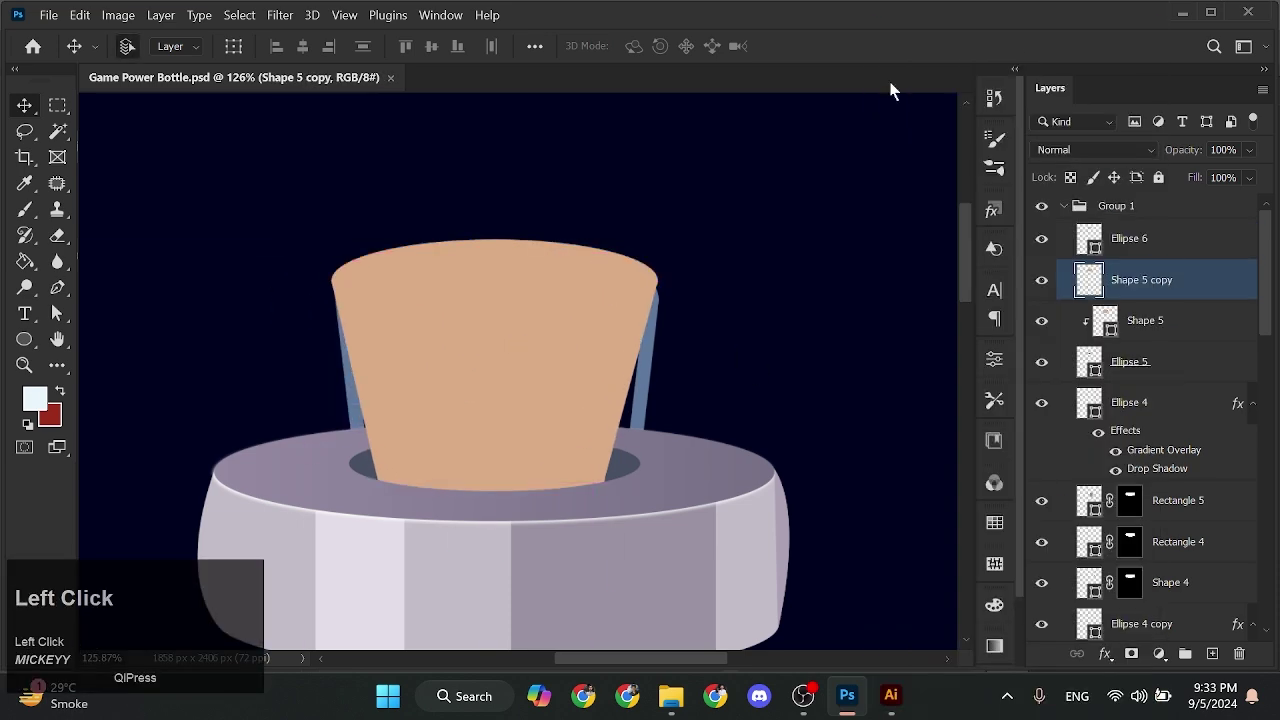
pyautogui.moveTo(600, 138); pyautogui.dragTo(714, 142)
pyautogui.click(658, 419)
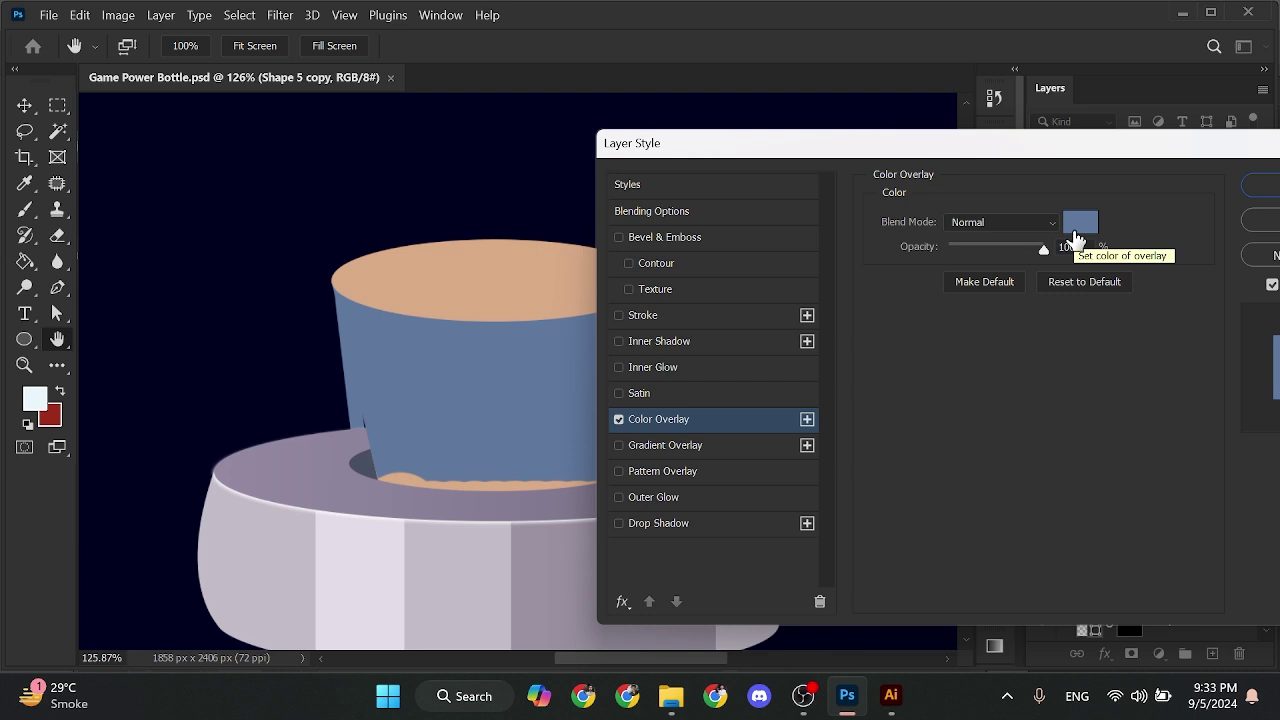
pyautogui.click(1075, 240)
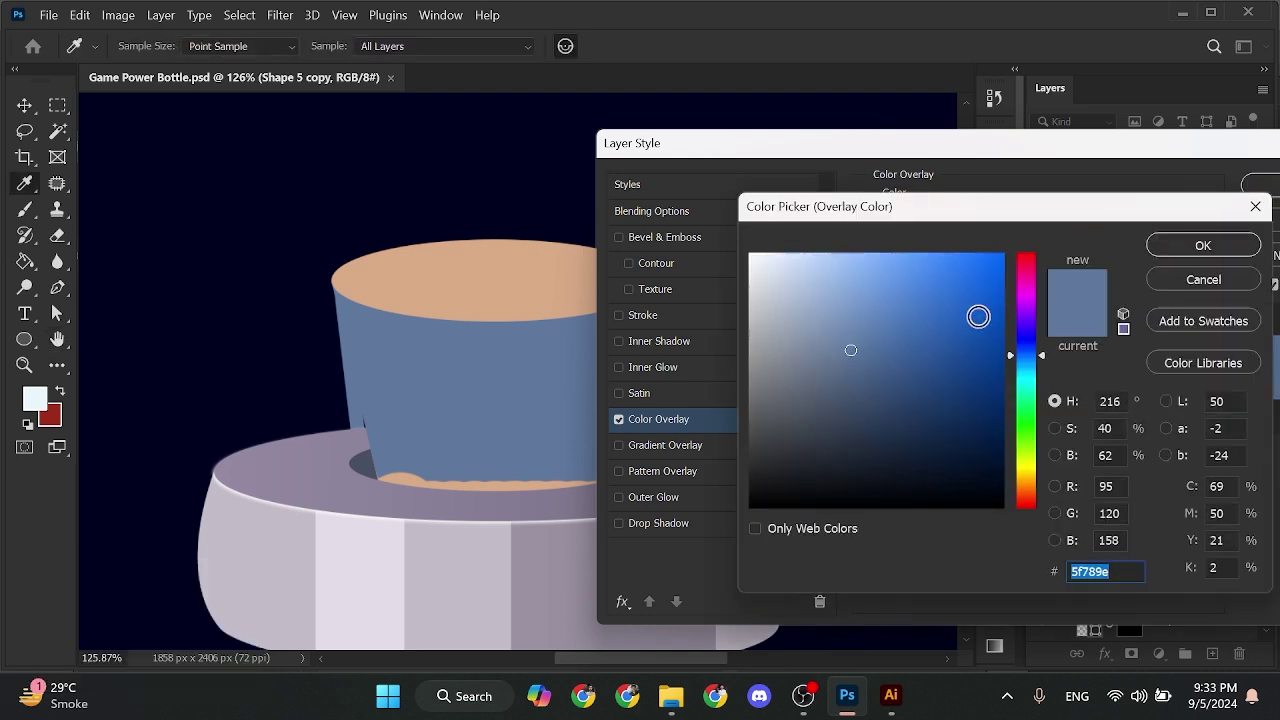
pyautogui.write('be9869')
pyautogui.click(1232, 246)
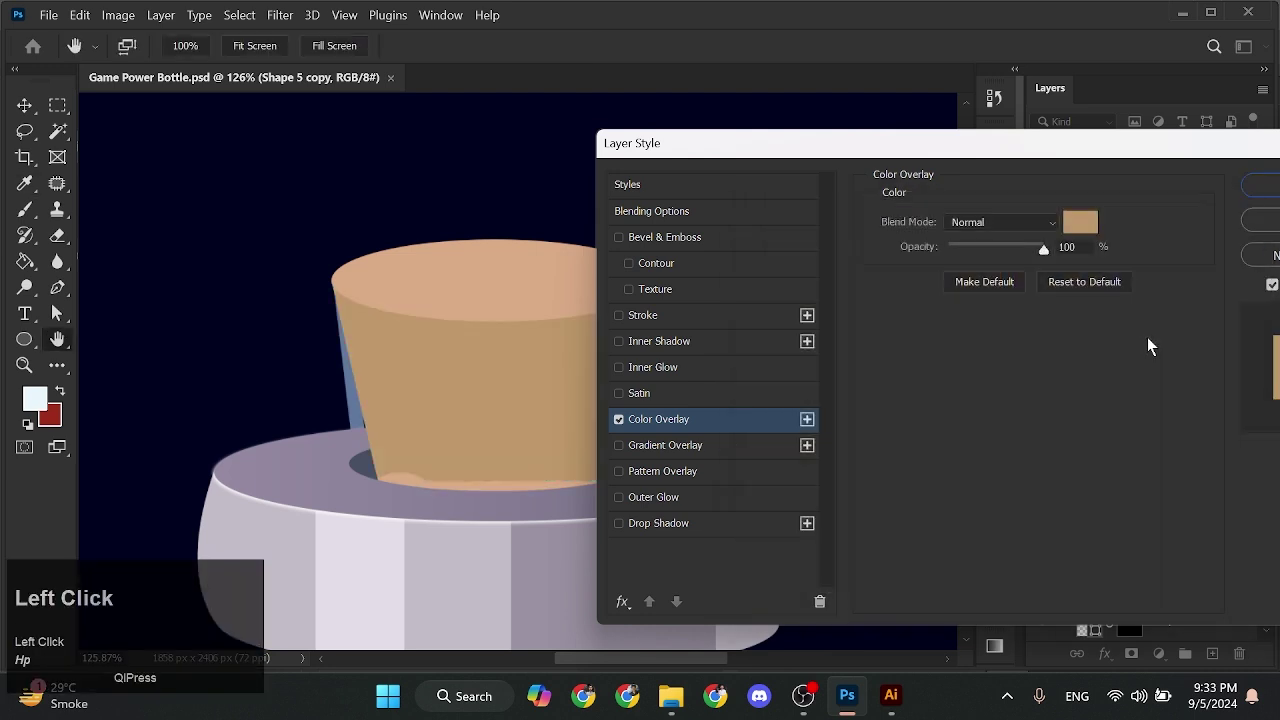
pyautogui.click(1259, 188)
pyautogui.moveTo(1236, 281); pyautogui.dragTo(1225, 368)
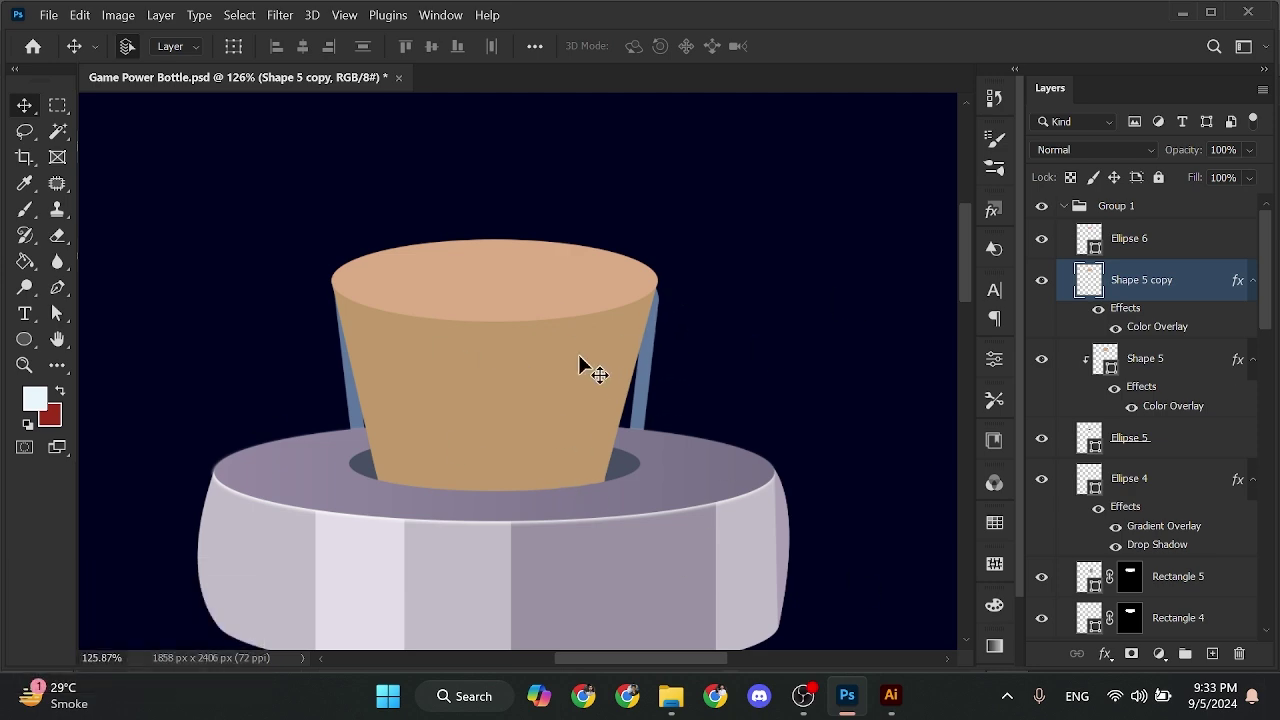
# Add a white Drop Shadow to Ellipse 6 and try the Screen blend mode before returning to Normal
pyautogui.click(598, 314)
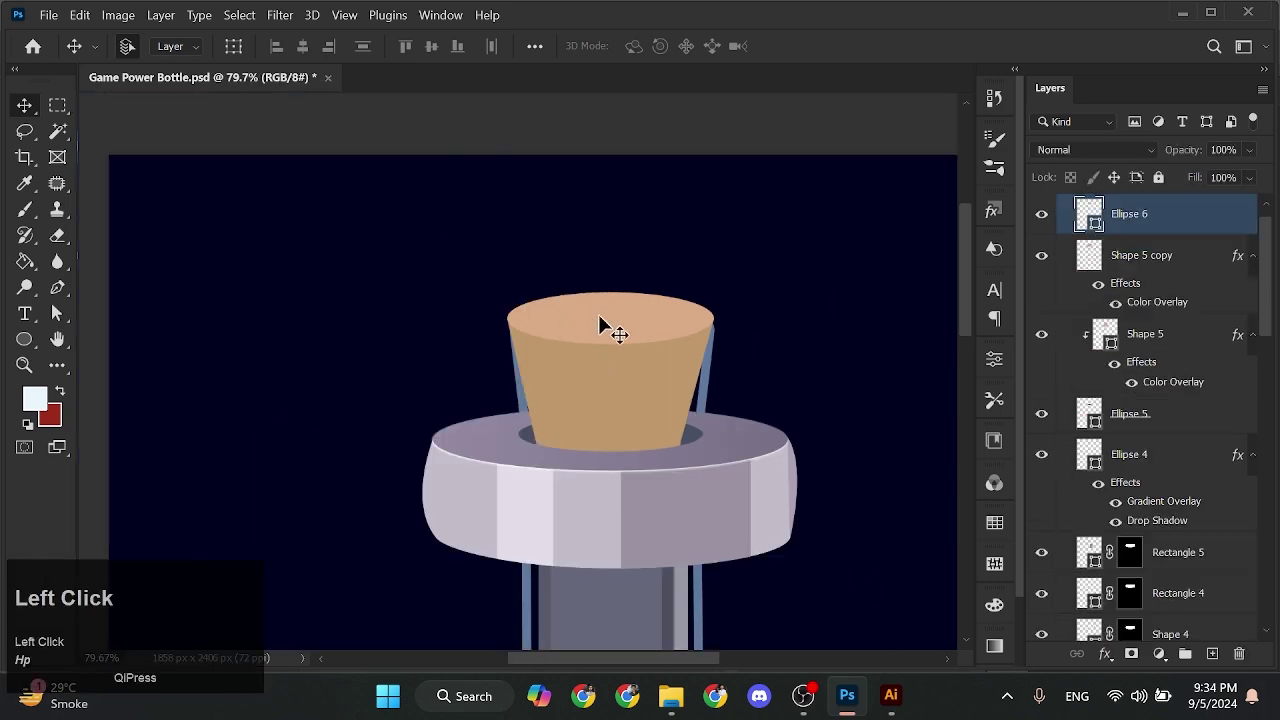
pyautogui.rightClick(1156, 219)
pyautogui.click(920, 30)
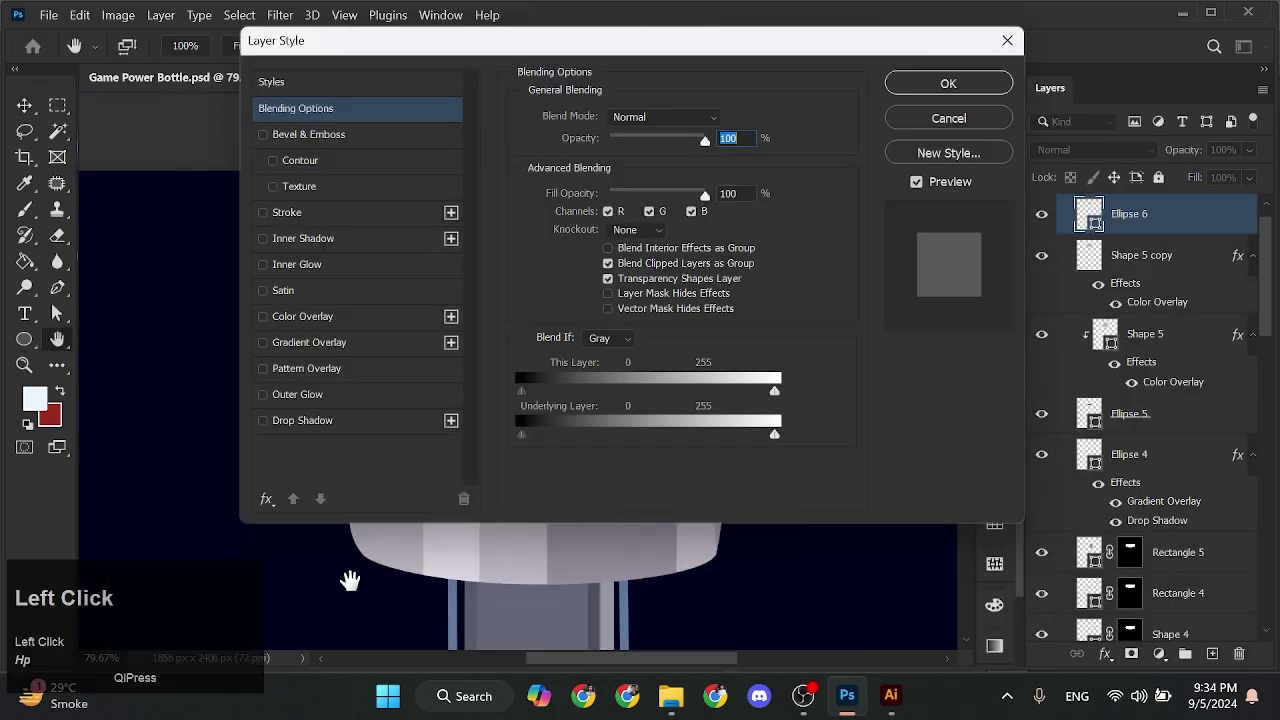
pyautogui.moveTo(350, 580); pyautogui.dragTo(200, 583)
pyautogui.moveTo(523, 40); pyautogui.dragTo(823, 105)
pyautogui.click(645, 485)
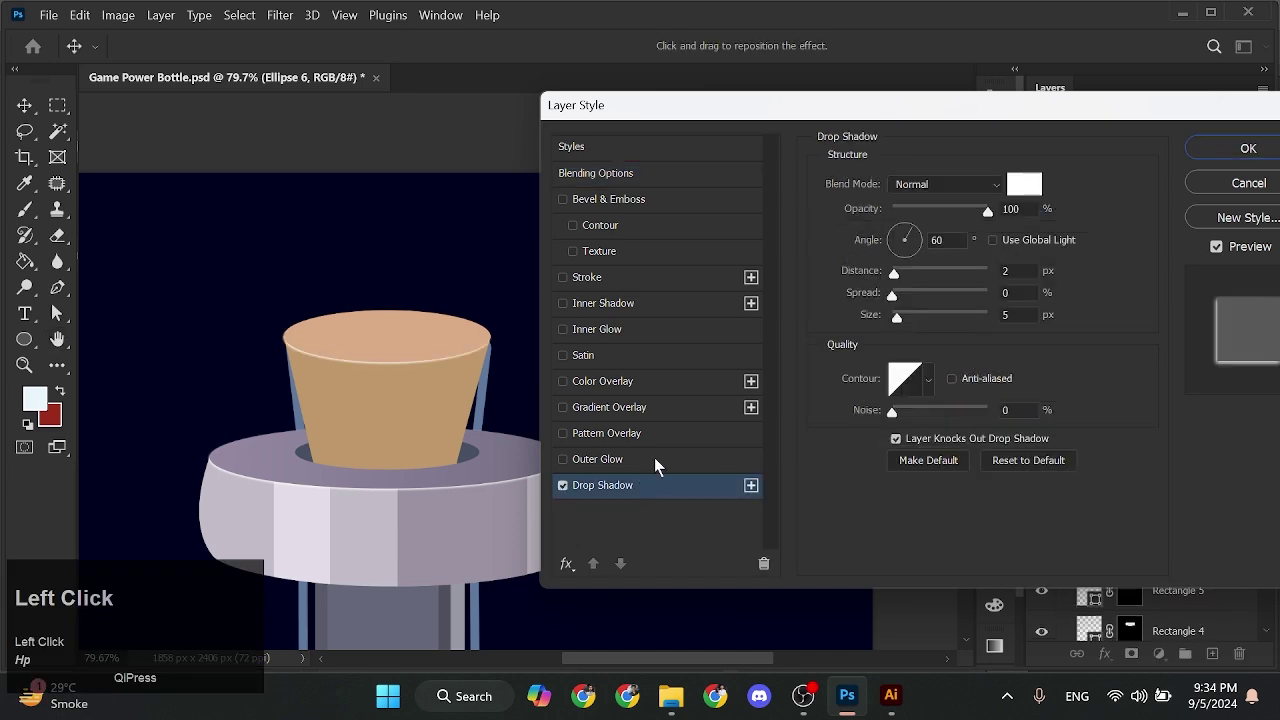
pyautogui.click(1025, 186)
pyautogui.click(1026, 491)
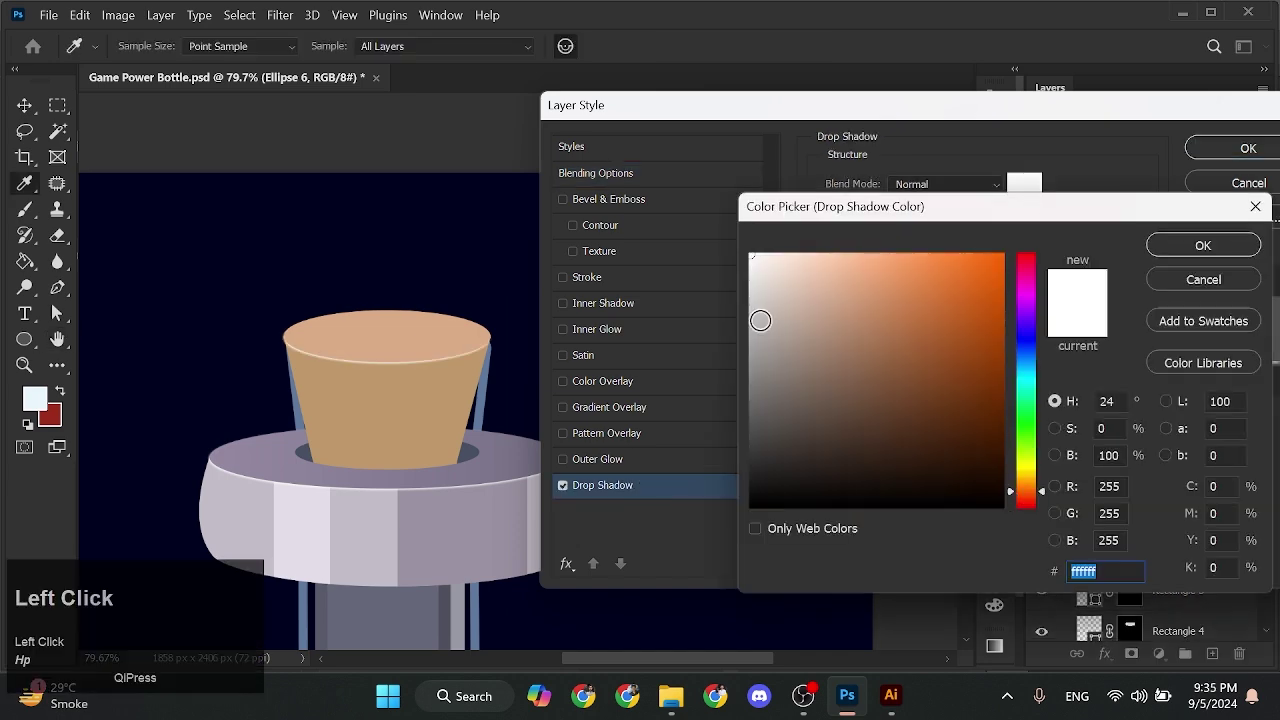
pyautogui.click(1203, 245)
pyautogui.click(945, 184)
pyautogui.click(905, 331)
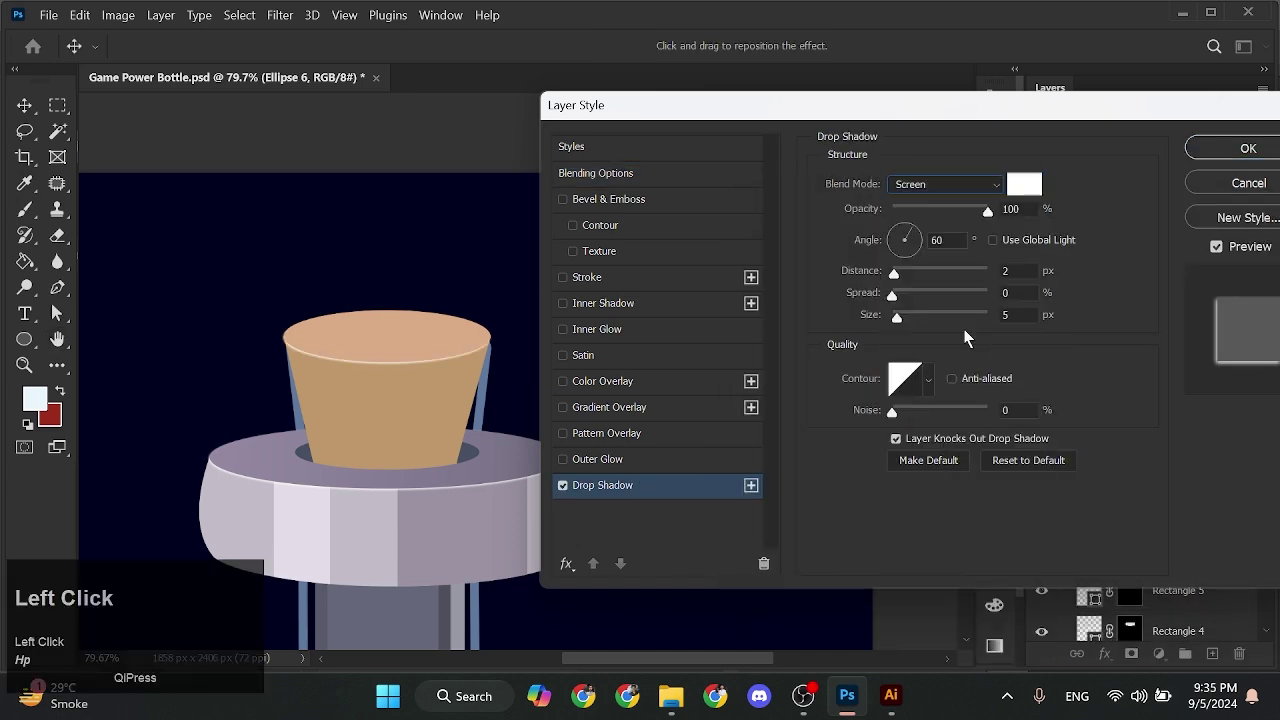
pyautogui.click(970, 184)
pyautogui.click(905, 177)
# Set Ellipse 6's drop shadow to color efd7b9 with a 90° angle, 7 px distance and 0 px size
pyautogui.click(1025, 186)
pyautogui.write('ef')
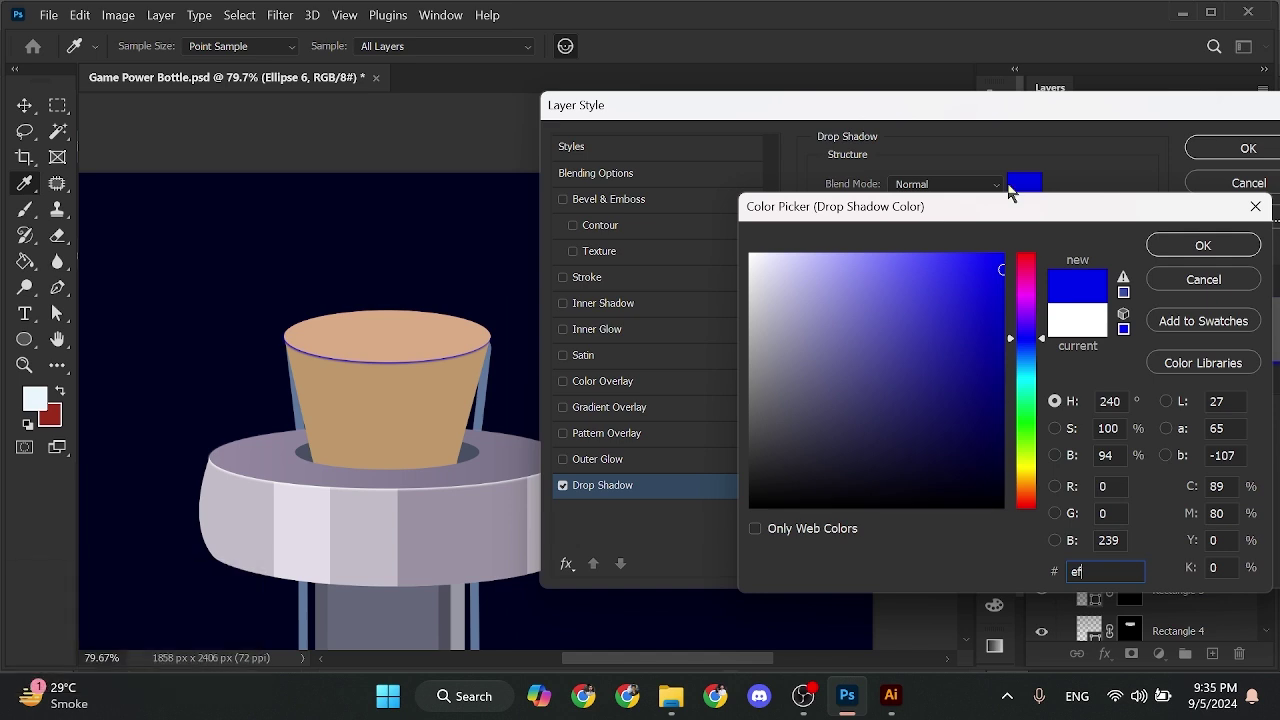
pyautogui.write('d7b9')
pyautogui.click(1203, 245)
pyautogui.click(1016, 273)
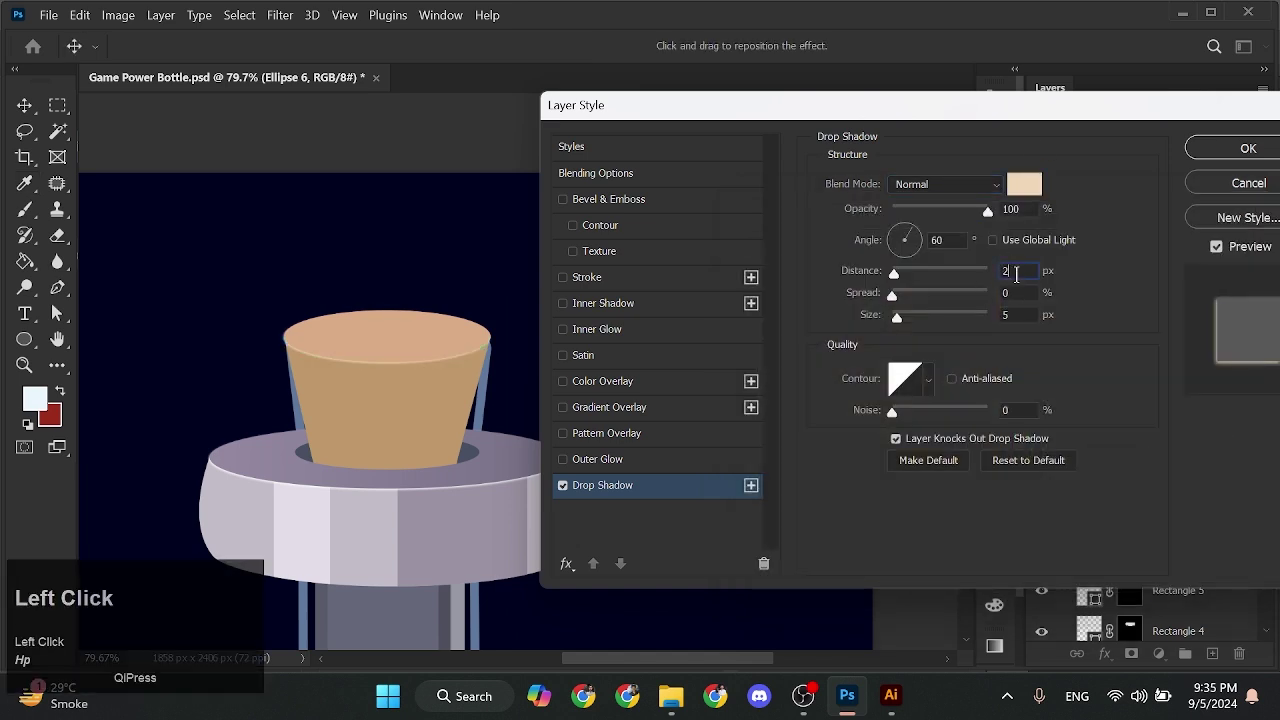
pyautogui.keyDown('shift'); pyautogui.click(908, 234); pyautogui.keyUp('shift')
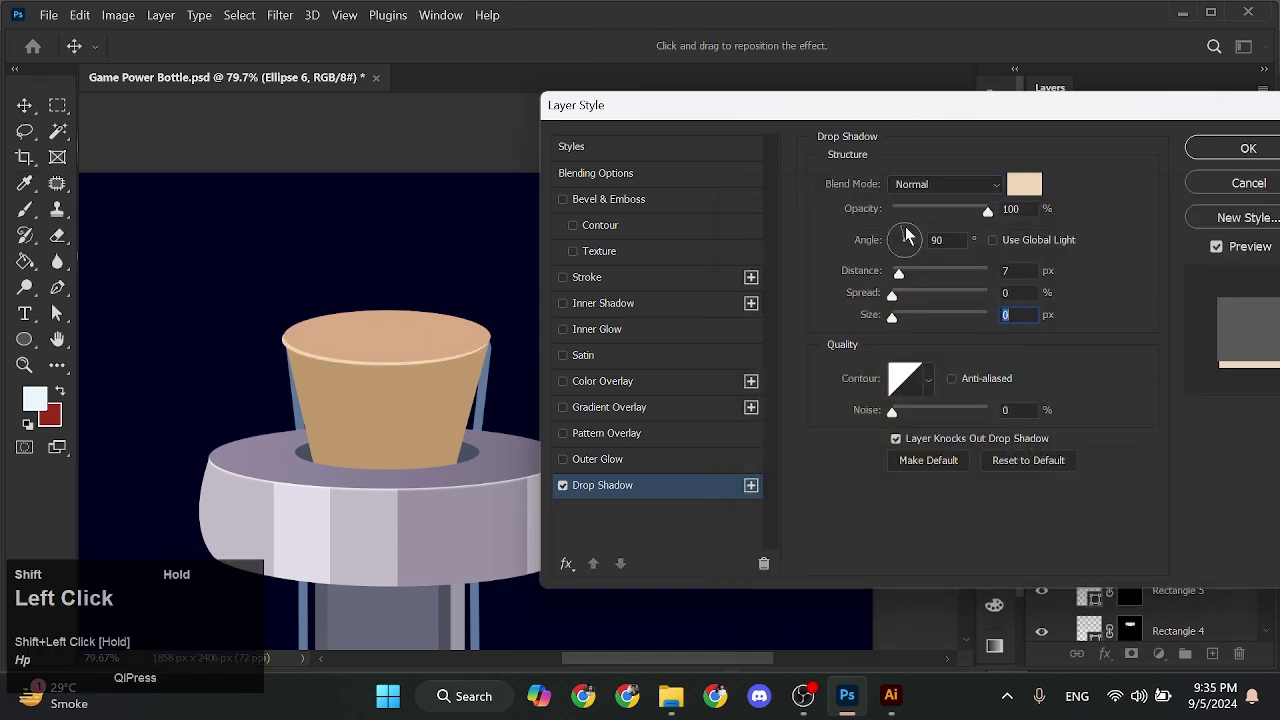
pyautogui.click(1222, 149)
pyautogui.scroll(8, 466, 340)
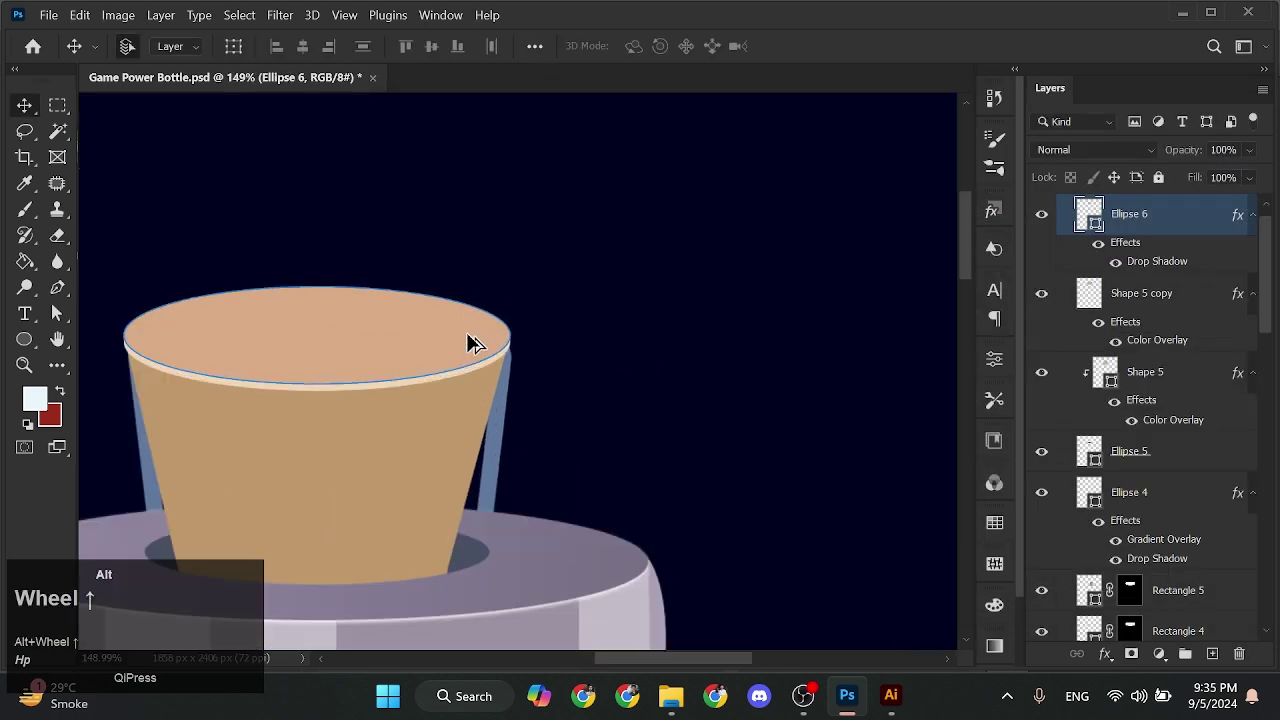
pyautogui.moveTo(401, 373); pyautogui.dragTo(495, 374)
pyautogui.scroll(-8, 669, 349)
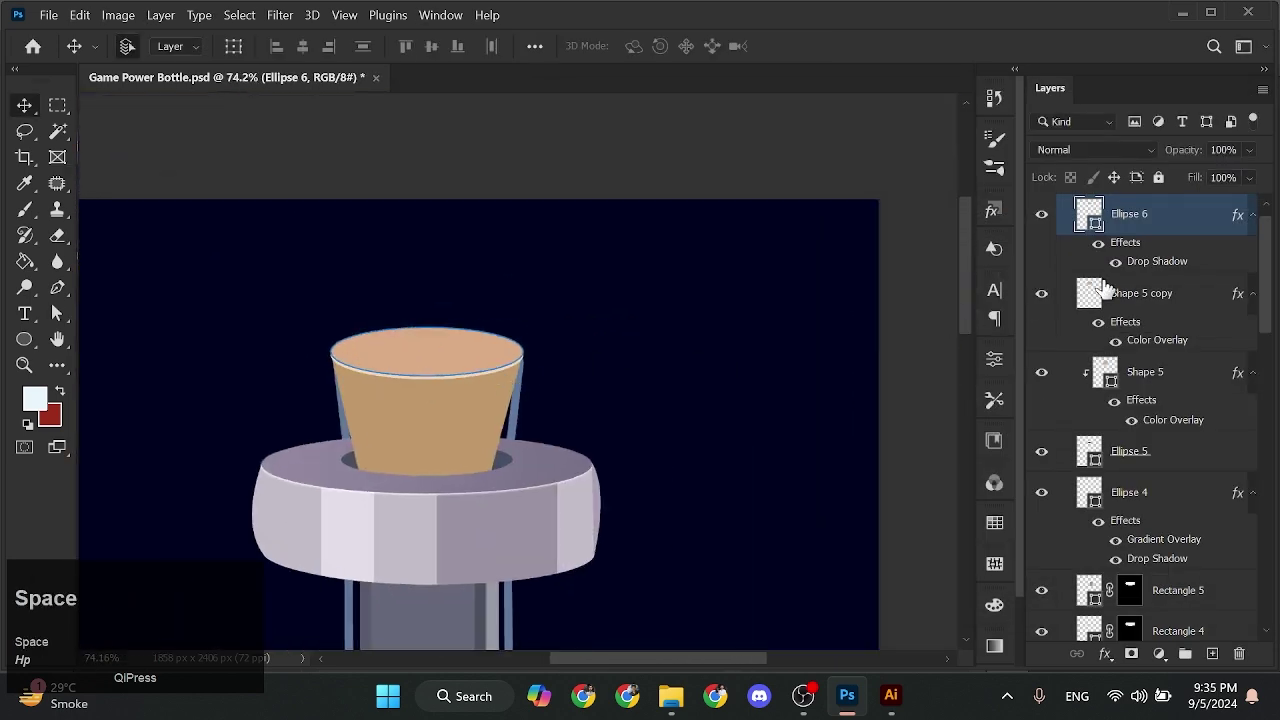
# Copy the drop shadow's color code, disable Ellipse 6's Drop Shadow and enable an Inner Shadow in its place
pyautogui.doubleClick(1157, 261)
pyautogui.click(971, 185)
pyautogui.hotkey('ctrl', 'c')
pyautogui.click(1203, 245)
pyautogui.click(511, 485)
pyautogui.click(551, 303)
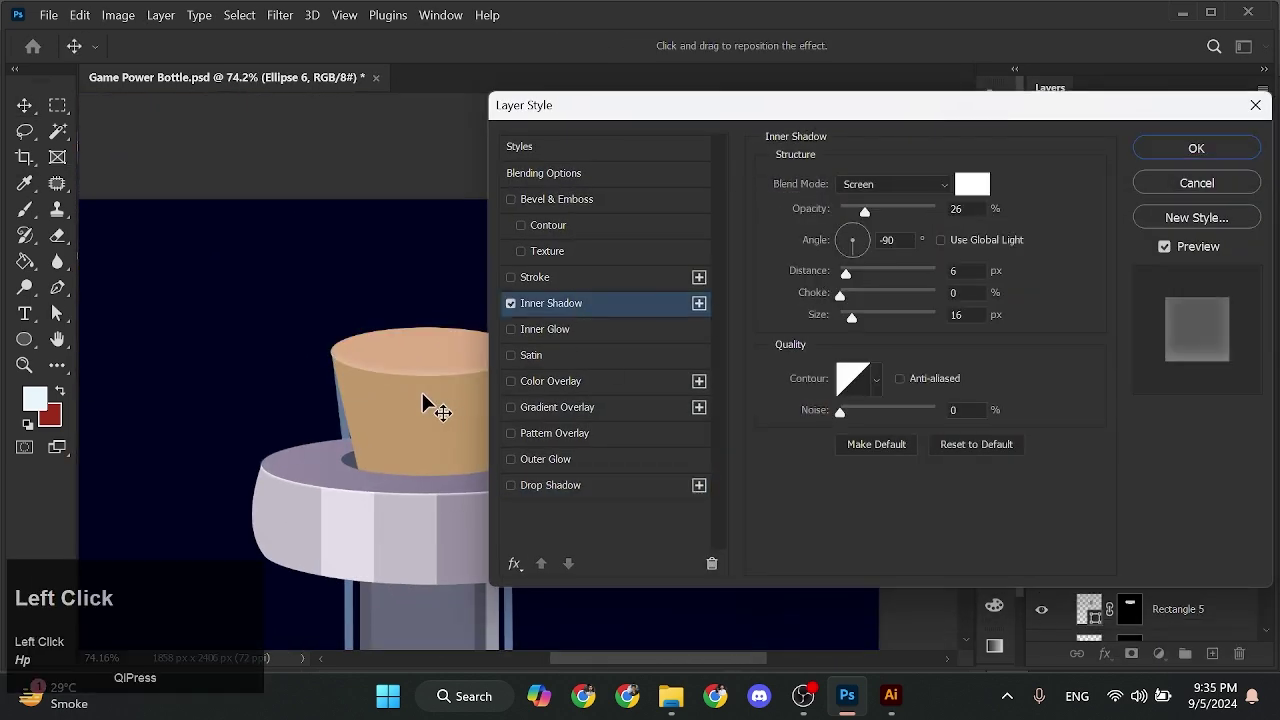
pyautogui.click(1197, 148)
pyautogui.moveTo(739, 550); pyautogui.dragTo(337, 343)
pyautogui.moveTo(291, 251); pyautogui.dragTo(677, 391)
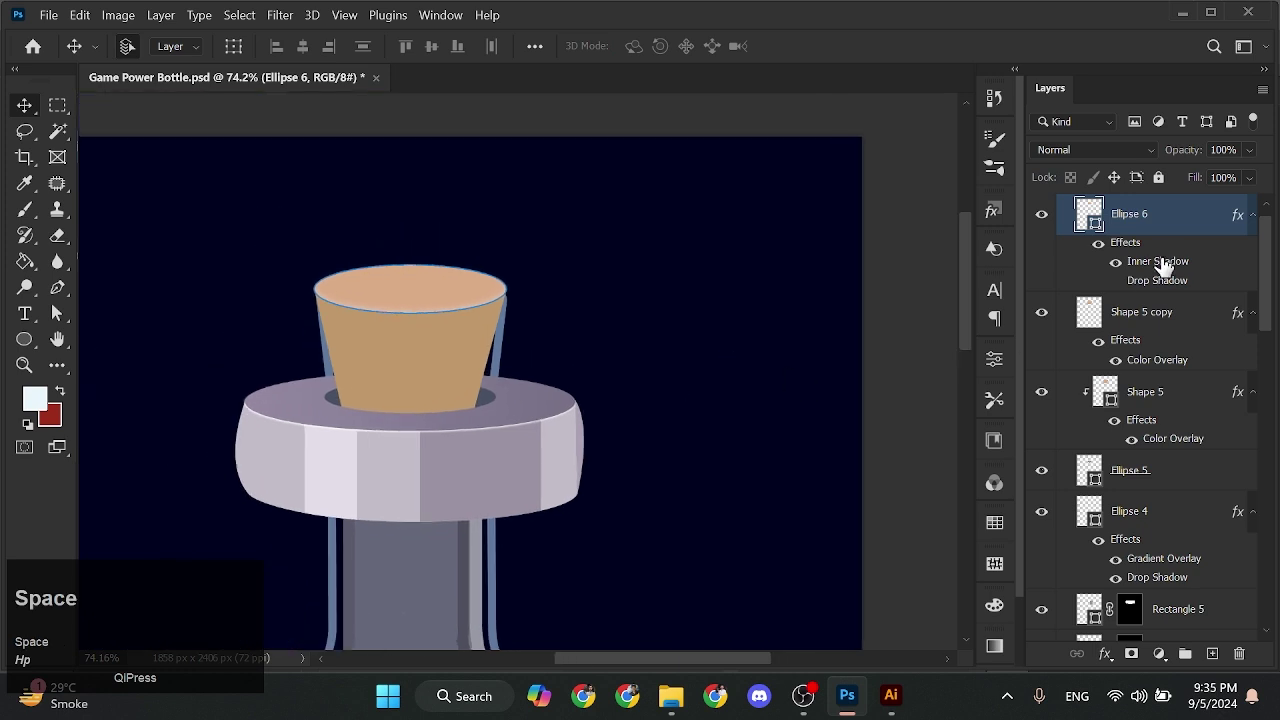
# Give Ellipse 6's inner shadow the copied color, Normal blend mode, 100% opacity and a 7 px size
pyautogui.doubleClick(1160, 264)
pyautogui.click(971, 186)
pyautogui.hotkey('ctrl', 'v')
pyautogui.click(1200, 246)
pyautogui.click(900, 184)
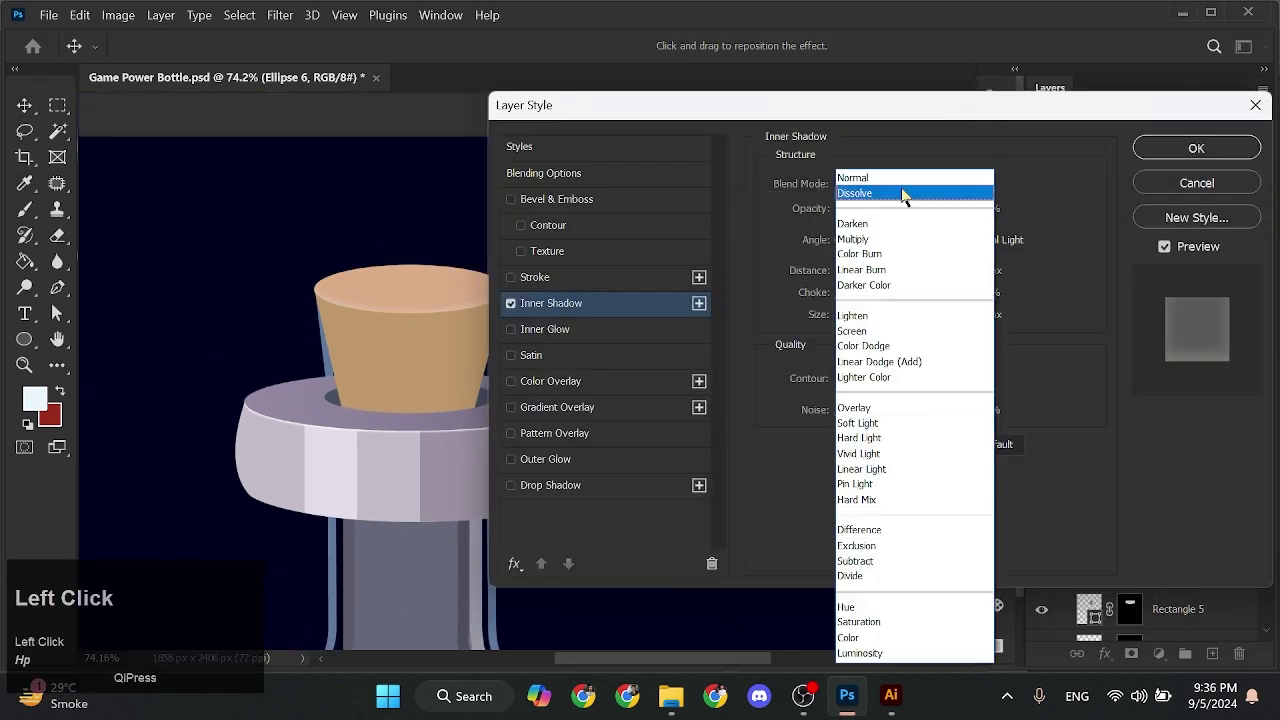
pyautogui.click(857, 163)
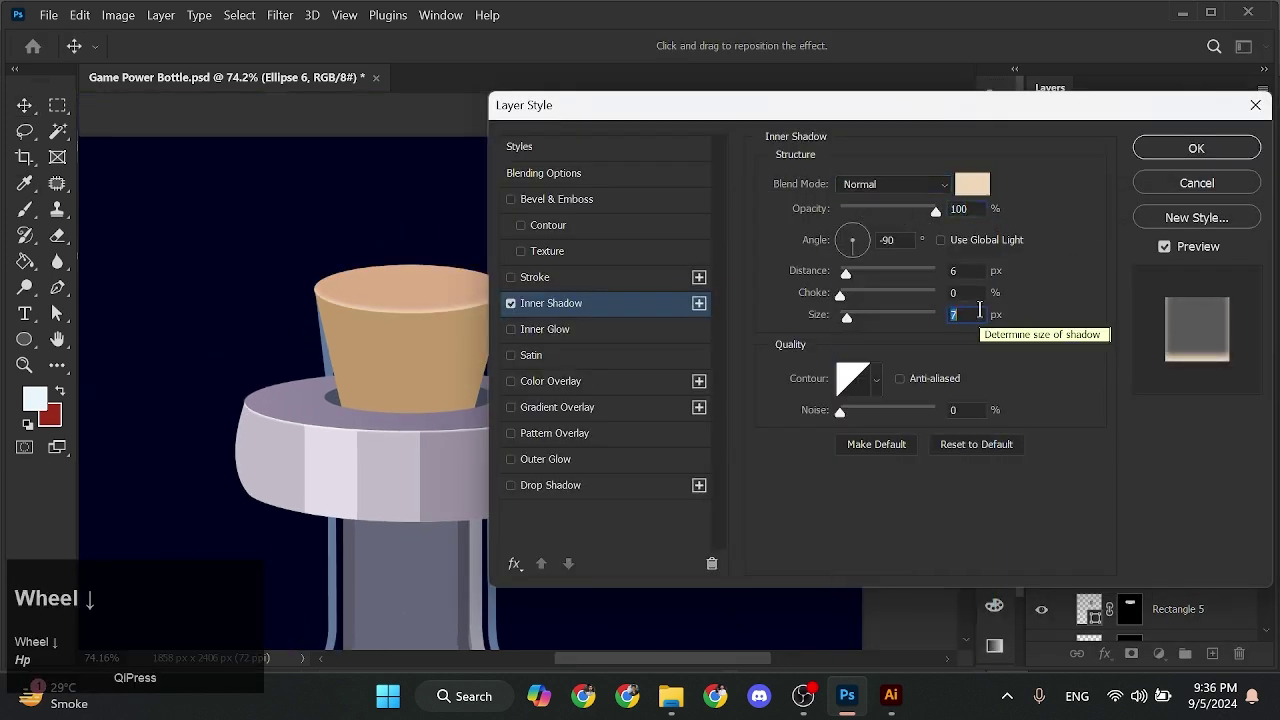
# Recolor Ellipse 6's inner shadow to the light tan f1c894 with 9 px distance and 0 px size
pyautogui.click(971, 185)
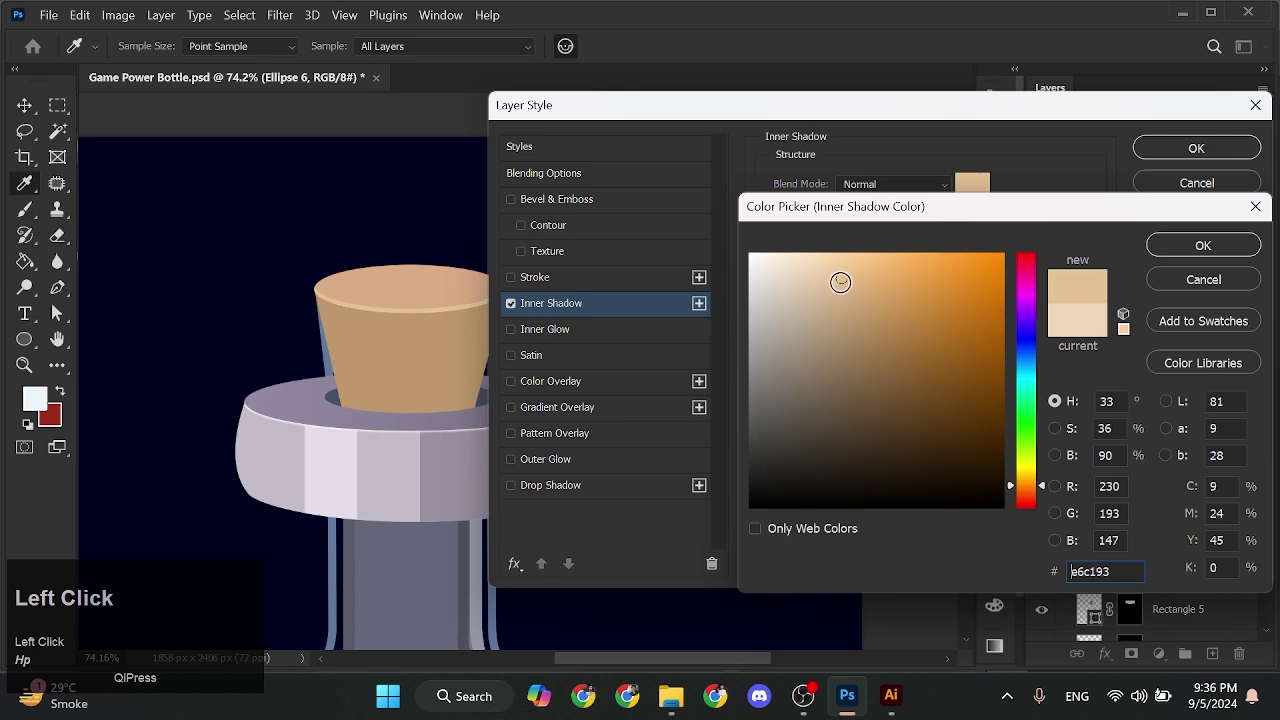
pyautogui.click(1203, 245)
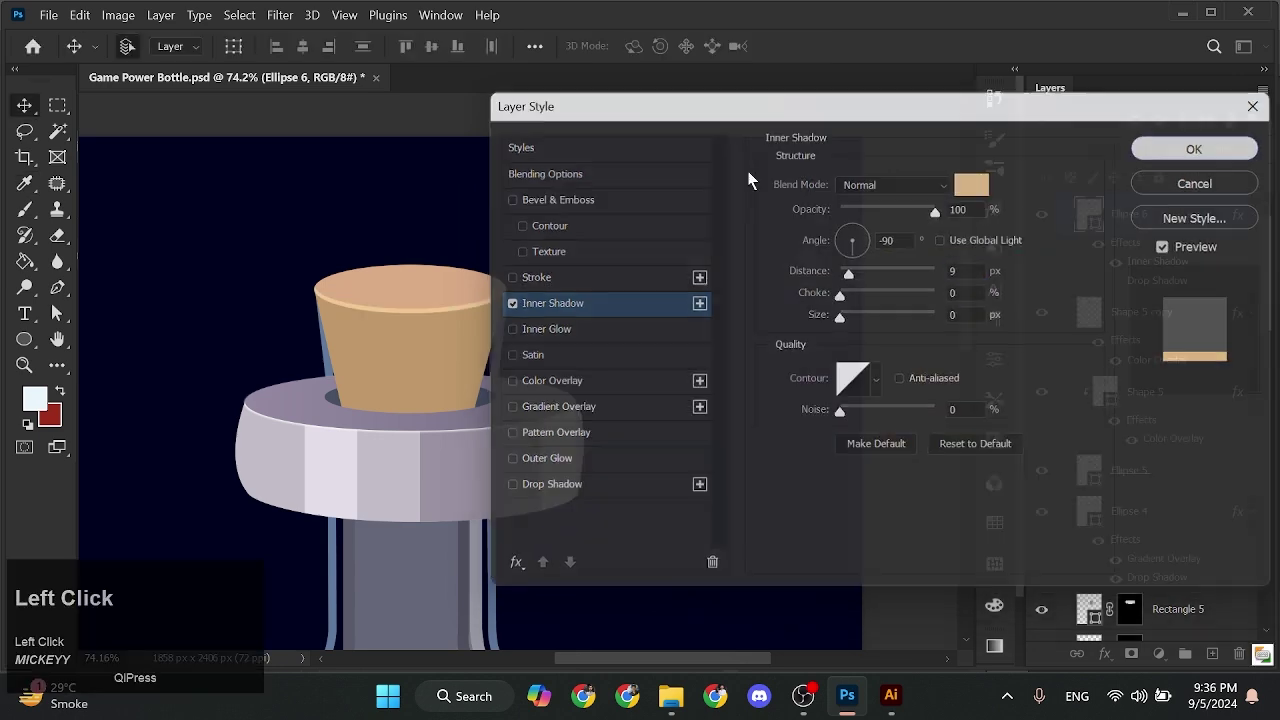
pyautogui.click(1197, 148)
# Draw an ellipse about 74 × 43 px on the cork body, directly above Shape 5 copy in the layer order
pyautogui.scroll(-3, 362, 405)
pyautogui.moveTo(362, 405); pyautogui.dragTo(424, 314)
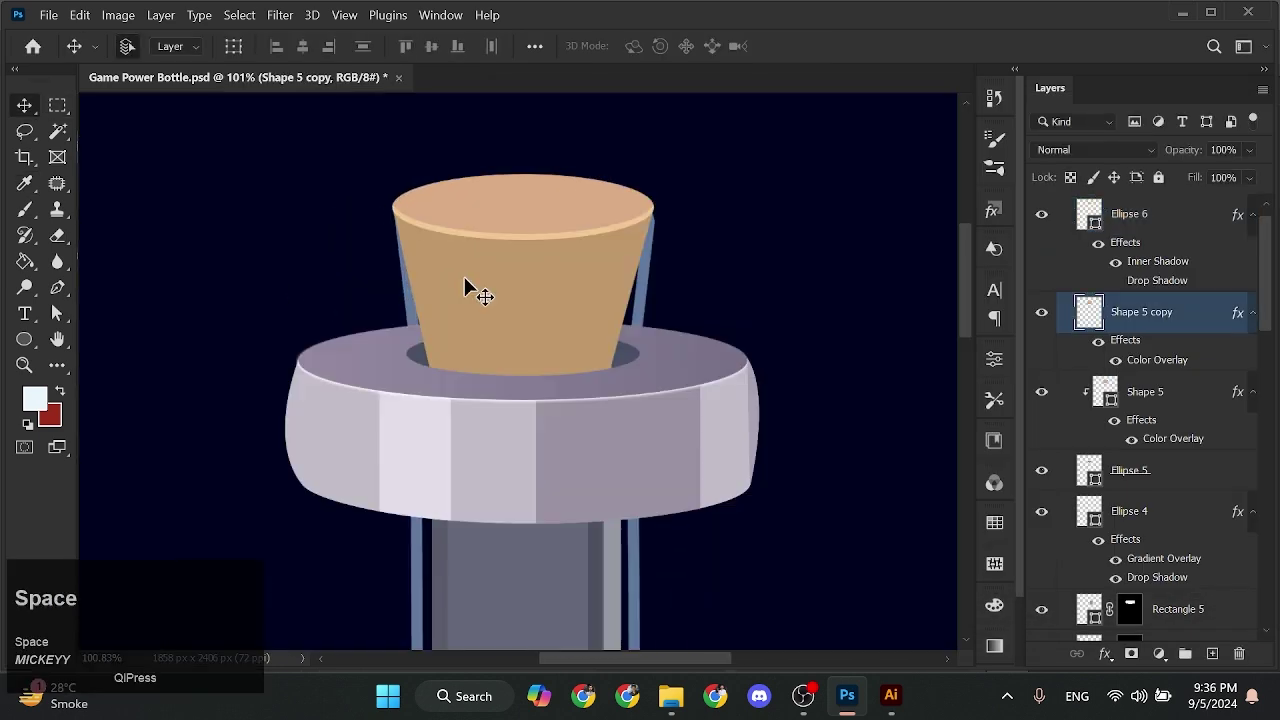
pyautogui.press('u')
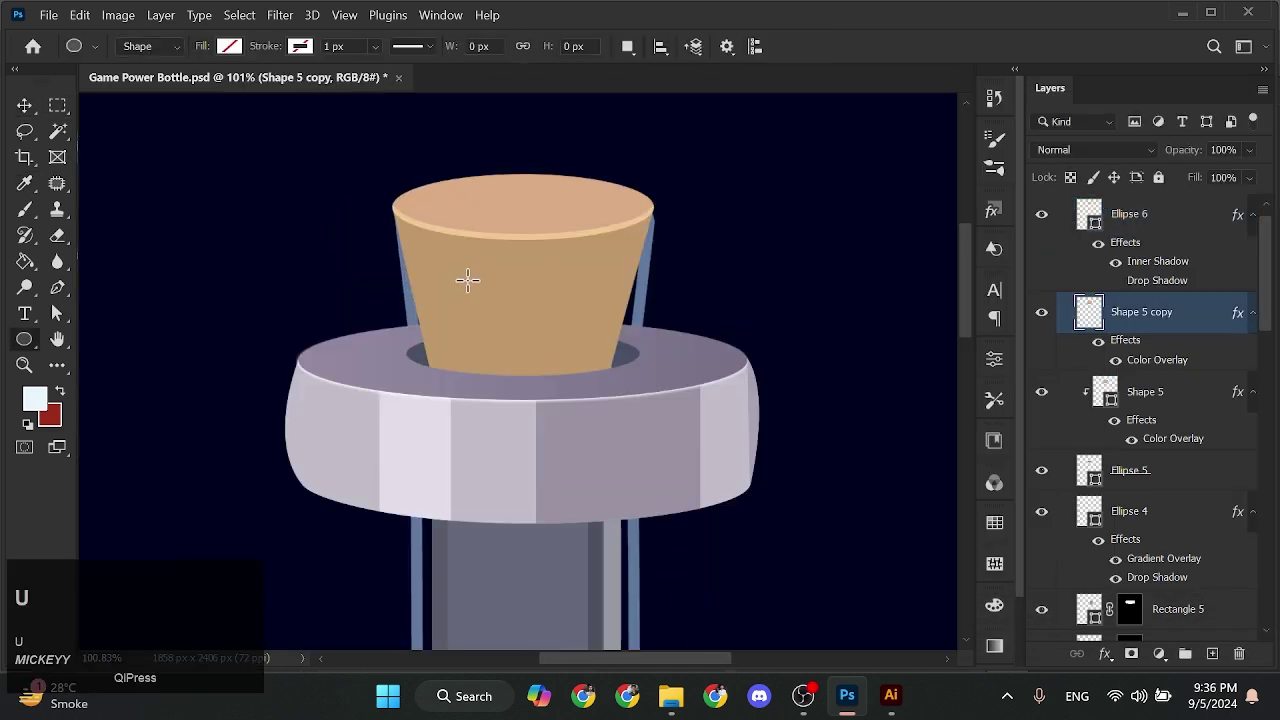
pyautogui.scroll(8, 454, 263)
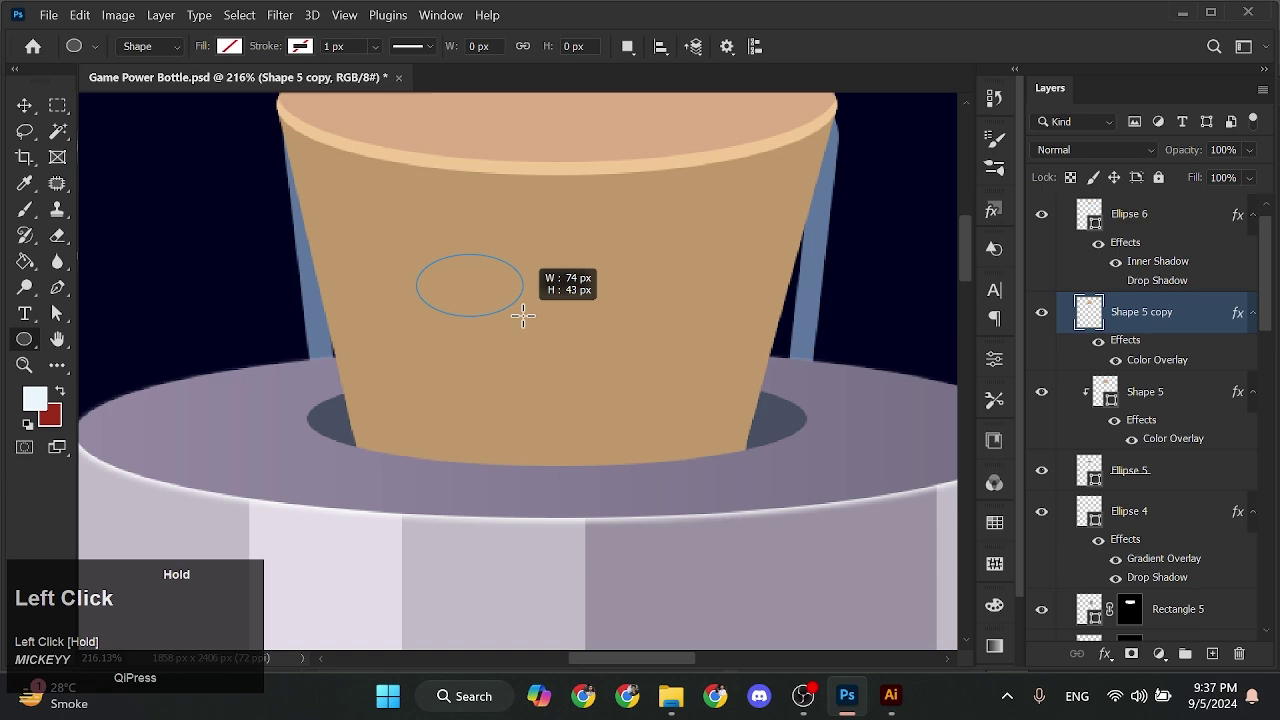
pyautogui.moveTo(523, 316); pyautogui.dragTo(523, 316)
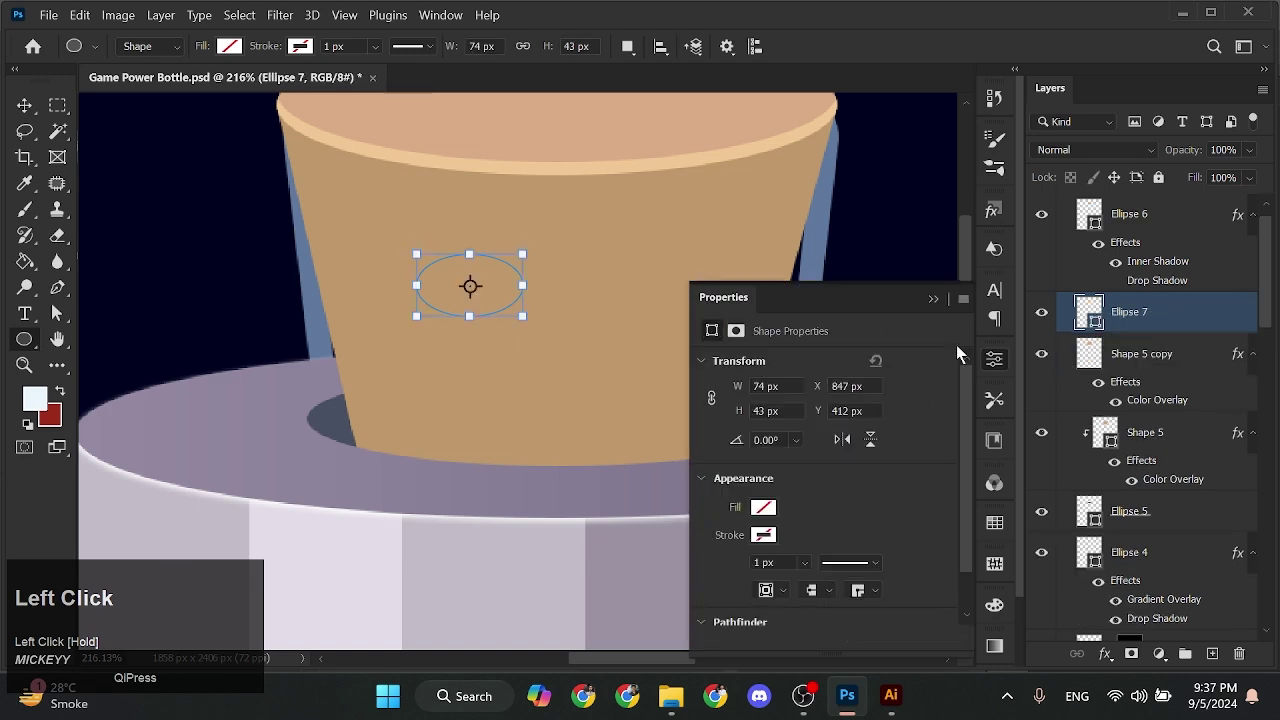
# Fill the small ellipse on the cork body with the brown color a87d52
pyautogui.click(760, 506)
pyautogui.click(222, 52)
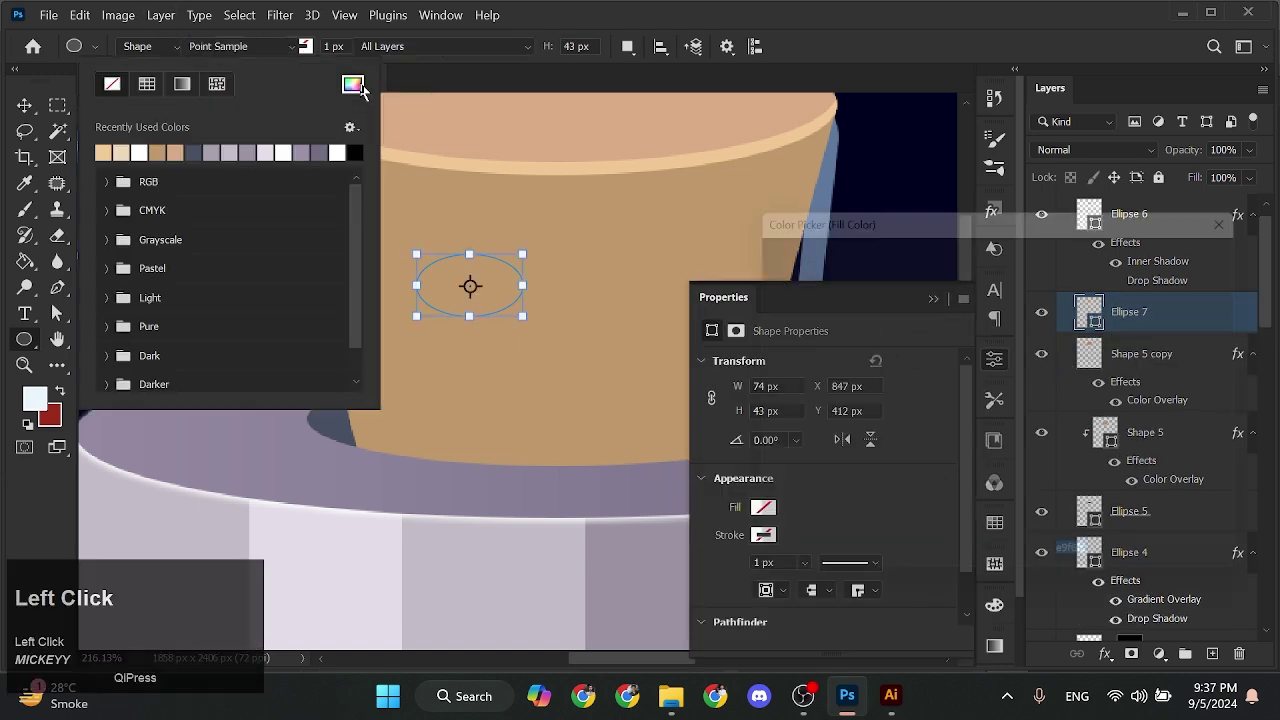
pyautogui.click(352, 84)
pyautogui.write('a87d')
pyautogui.write('62')
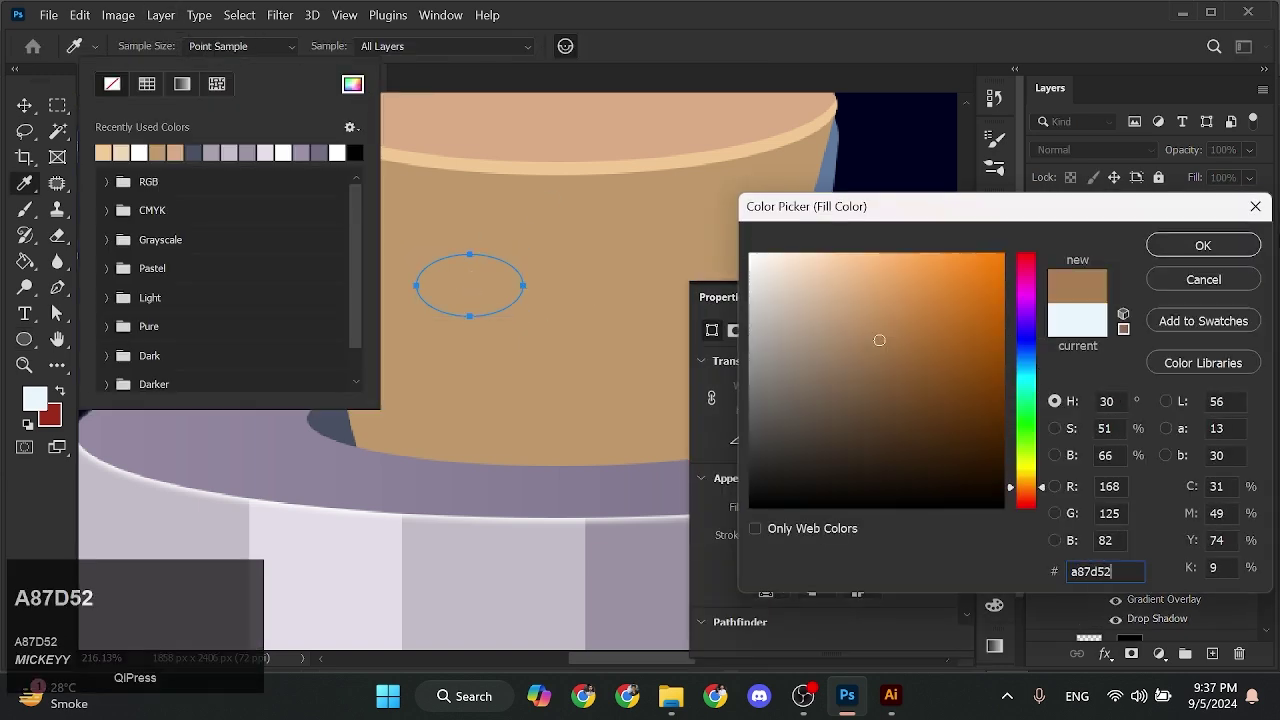
pyautogui.click(1198, 248)
# Give the small cork ellipse an inner shadow in its own brown, with Multiply mode, about 66% opacity and 4 px distance
pyautogui.rightClick(1099, 221)
pyautogui.click(950, 42)
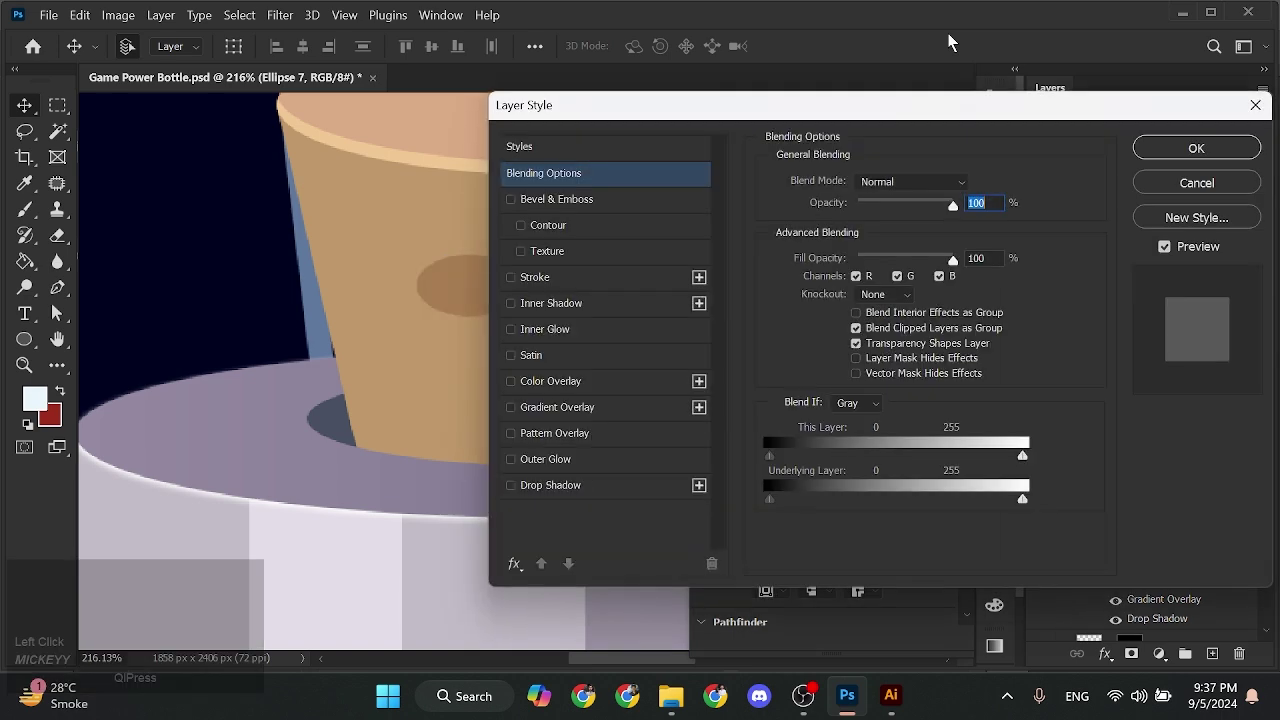
pyautogui.click(586, 303)
pyautogui.click(972, 184)
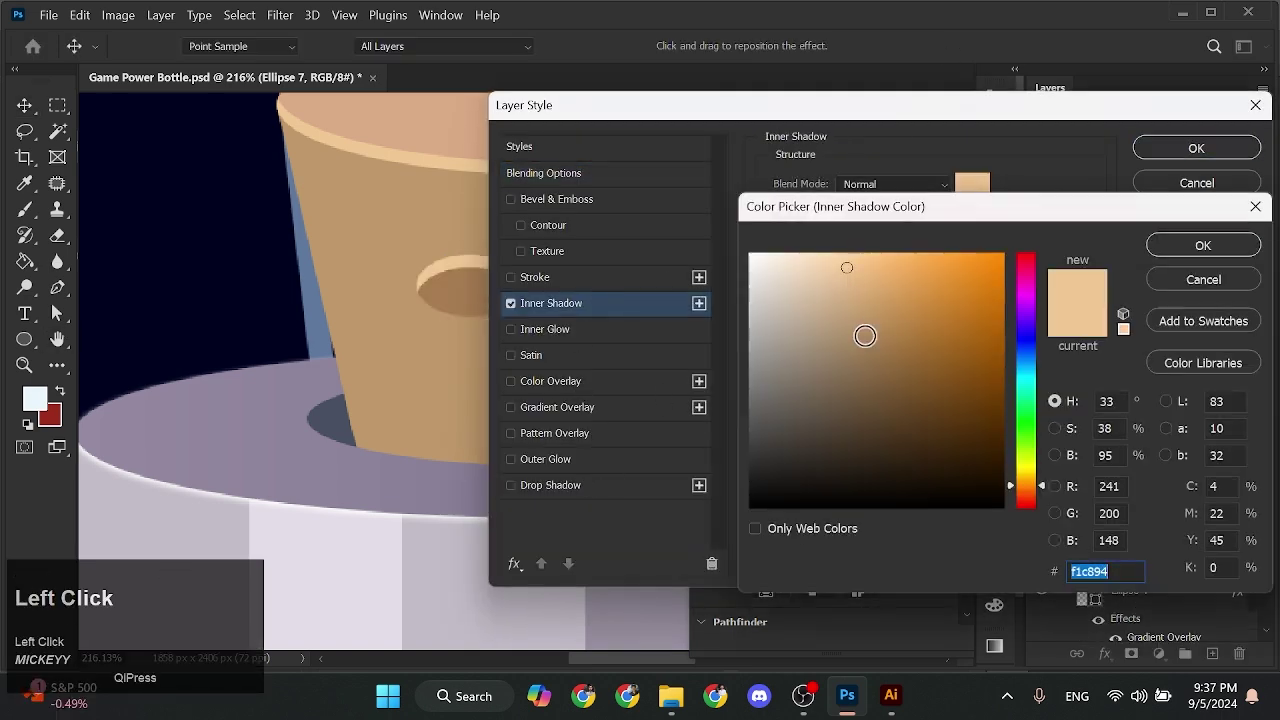
pyautogui.click(483, 280)
pyautogui.click(1203, 245)
pyautogui.click(893, 184)
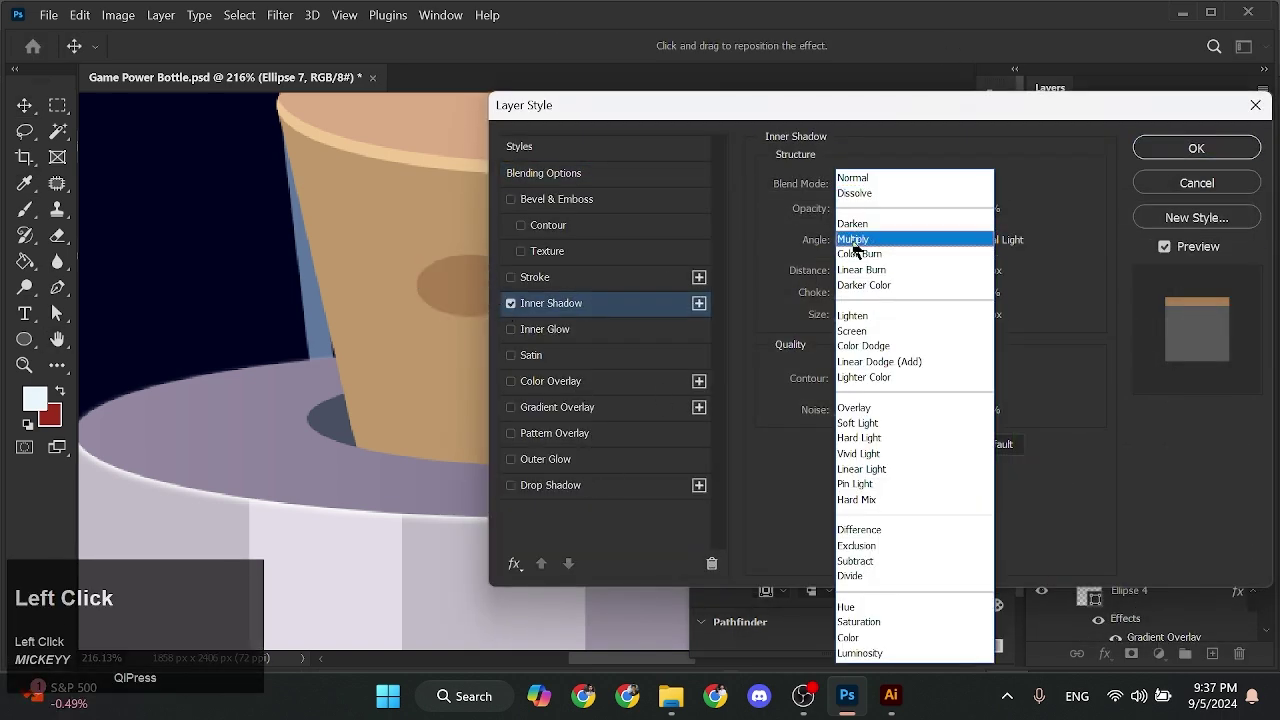
pyautogui.click(900, 237)
pyautogui.moveTo(935, 211); pyautogui.dragTo(898, 211)
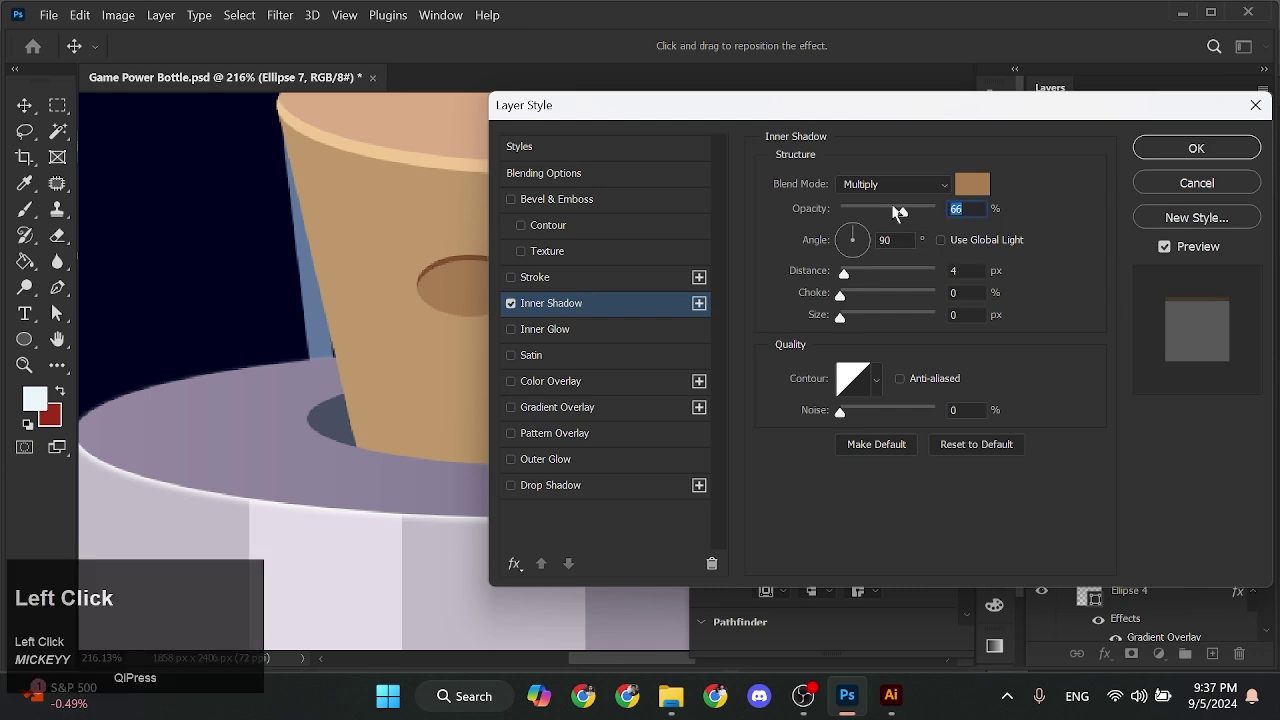
pyautogui.click(1188, 150)
# Duplicate the hole to the lower right of the cork body and resize the copy to about 38 × 35 px
pyautogui.scroll(-4, 530, 332)
pyautogui.moveTo(528, 333); pyautogui.dragTo(366, 318)
pyautogui.scroll(2, 366, 318)
pyautogui.hotkey('ctrl', 't')
pyautogui.moveTo(323, 262); pyautogui.dragTo(463, 321)
pyautogui.scroll(4, 445, 322)
pyautogui.moveTo(429, 273); pyautogui.dragTo(429, 280)
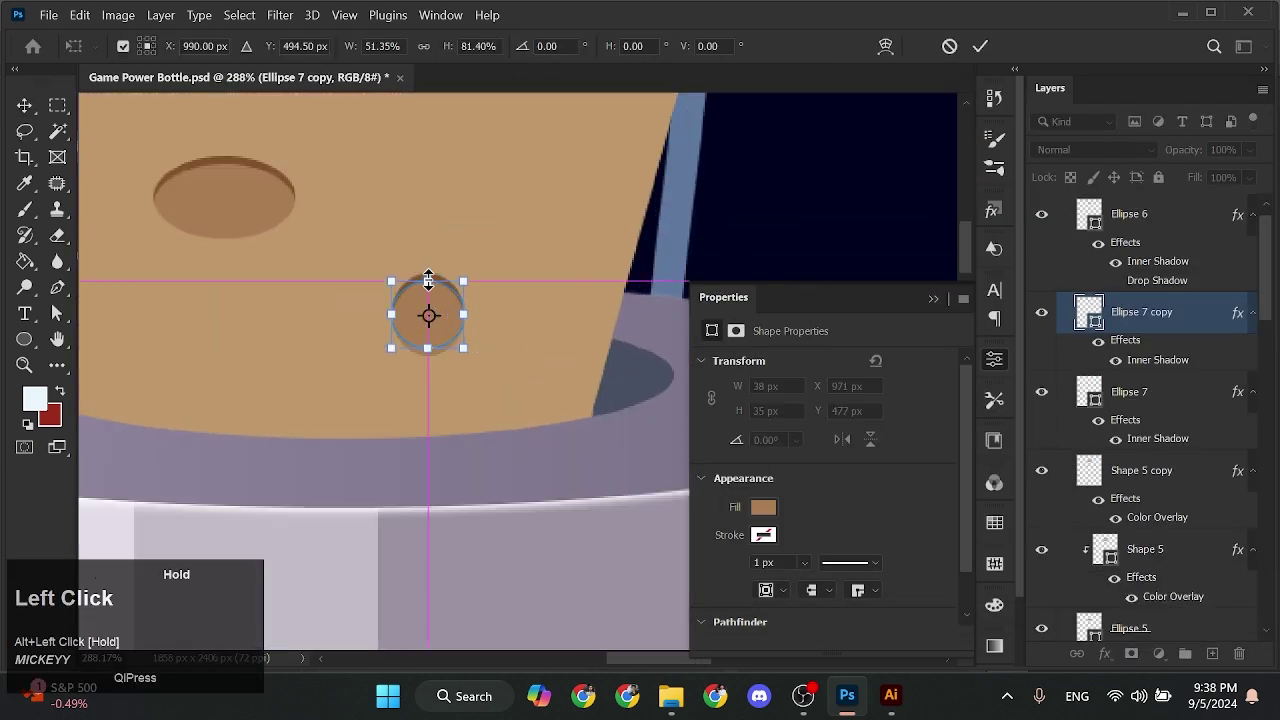
pyautogui.press('Return')
# Add two more tilted hole copies at the upper right and upper left of the cork body
pyautogui.moveTo(473, 400); pyautogui.dragTo(251, 260)
pyautogui.press('Return')
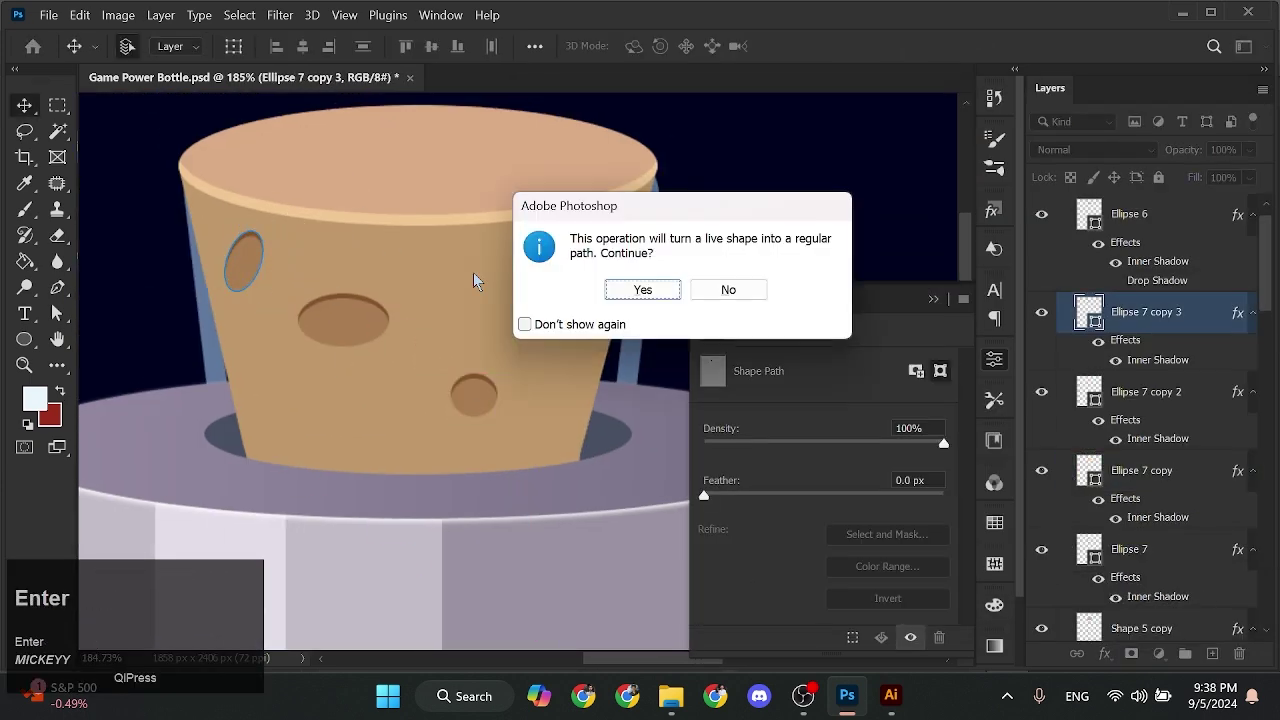
pyautogui.click(640, 289)
# Duplicate a hole to the cork's lower middle and transform the copy into a narrow, tilted ellipse
pyautogui.moveTo(363, 340); pyautogui.dragTo(386, 480)
pyautogui.hotkey('ctrl', 't')
pyautogui.moveTo(380, 494); pyautogui.dragTo(367, 402)
pyautogui.press('Return')
pyautogui.hotkey('ctrl', 't')
pyautogui.press('Return')
pyautogui.press('Return')
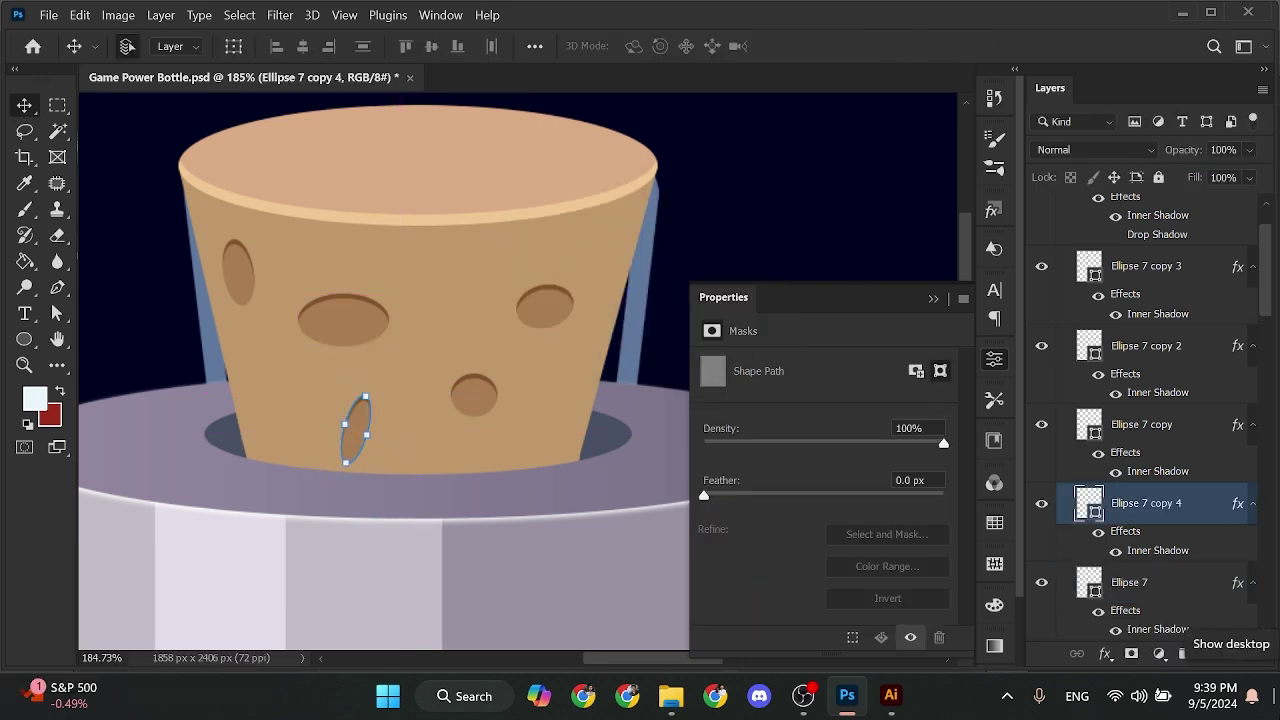
# Duplicate the round hole to the cork's upper middle and the tilted right-hand hole to the lower right edge
pyautogui.click(476, 400)
pyautogui.moveTo(475, 401); pyautogui.dragTo(416, 260)
pyautogui.moveTo(547, 308); pyautogui.dragTo(546, 434)
# Duplicate the round hole to the cork's lower left and shrink the copy into a tiny hole
pyautogui.moveTo(469, 392); pyautogui.dragTo(276, 402)
pyautogui.hotkey('ctrl', 't')
pyautogui.moveTo(303, 381); pyautogui.dragTo(288, 404)
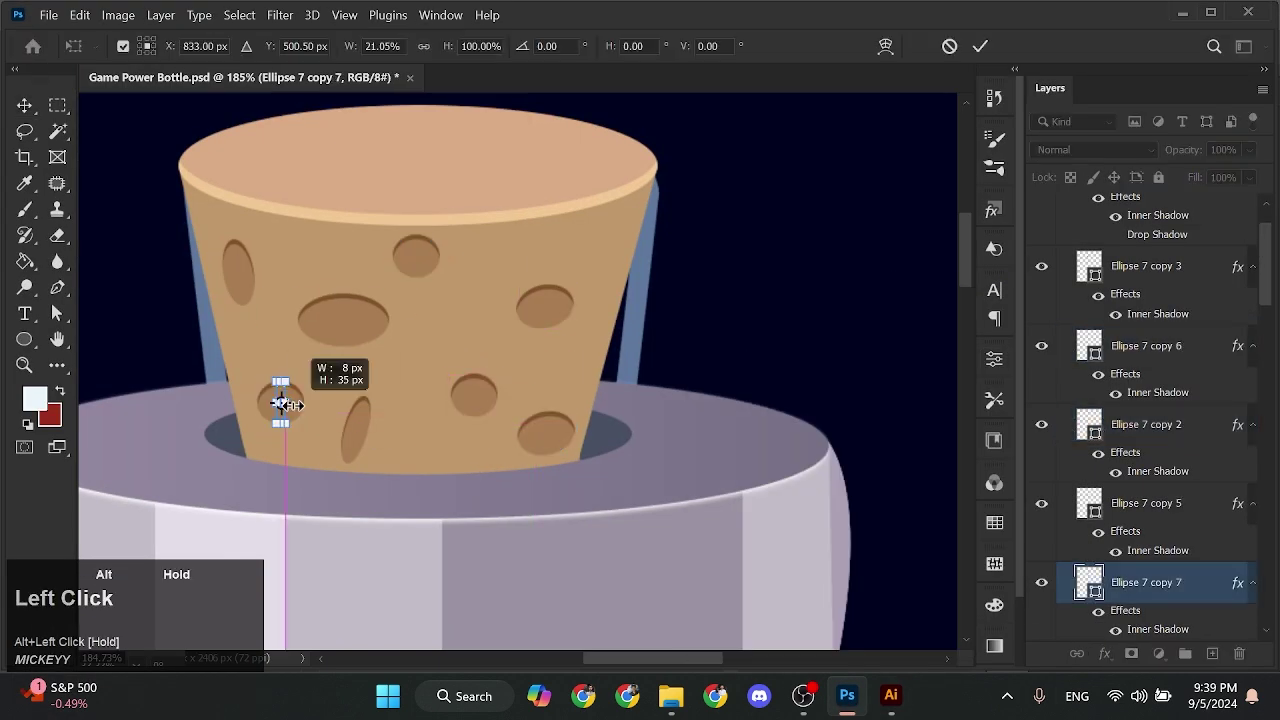
pyautogui.scroll(5, 288, 404)
pyautogui.moveTo(286, 350); pyautogui.dragTo(249, 394)
pyautogui.press('Return')
# Add a tiny hole copy right of the cork's upper middle and shorten the narrow tilted hole near the bottom edge
pyautogui.click(863, 311)
pyautogui.moveTo(527, 363); pyautogui.dragTo(462, 456)
pyautogui.click(437, 453)
pyautogui.hotkey('ctrl', 't')
pyautogui.scroll(5, 460, 456)
pyautogui.moveTo(472, 383); pyautogui.dragTo(440, 415)
pyautogui.press('Return')
pyautogui.click(475, 434)
# Shift the upper-right hole and the round lower hole slightly upward and save the document
pyautogui.scroll(-6, 475, 434)
pyautogui.moveTo(602, 343); pyautogui.dragTo(602, 328)
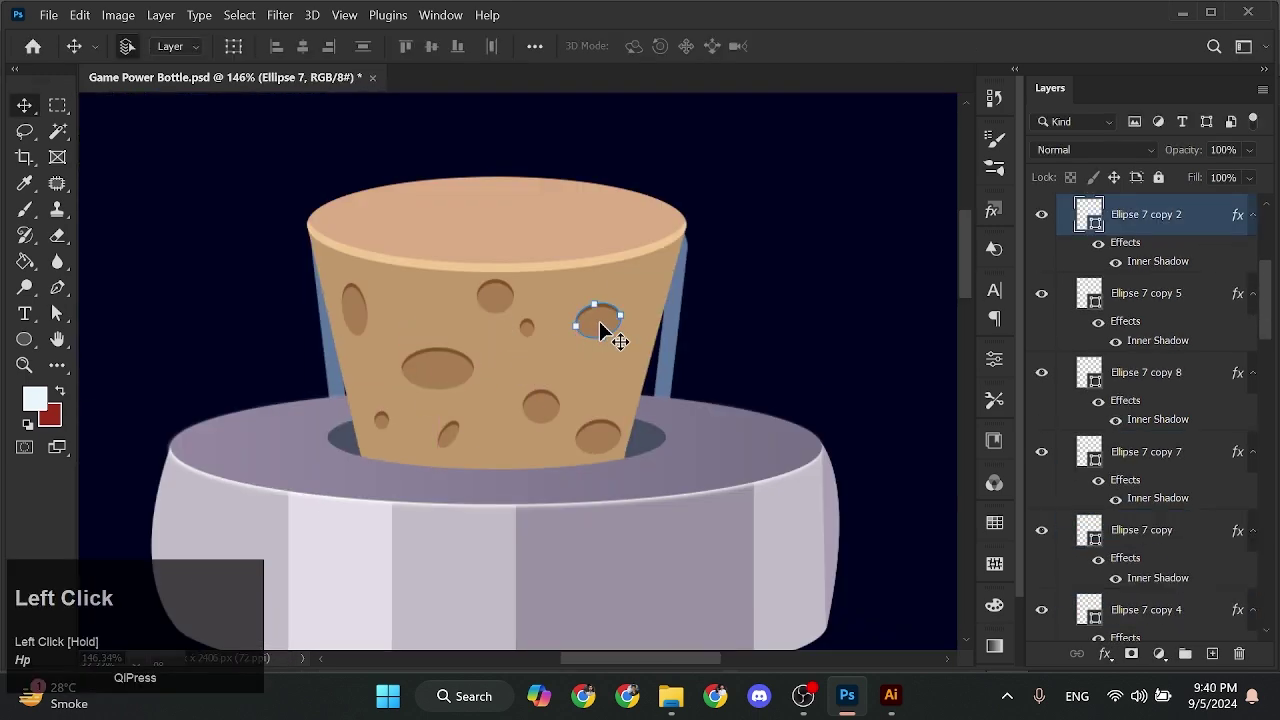
pyautogui.moveTo(543, 407); pyautogui.dragTo(547, 395)
pyautogui.hotkey('ctrl', 's')
# Group all the cork hole ellipses into one layer group above Shape 5 copy and check the group's visibility
pyautogui.press('u')
pyautogui.rightClick(33, 338)
pyautogui.click(85, 338)
pyautogui.press('v')
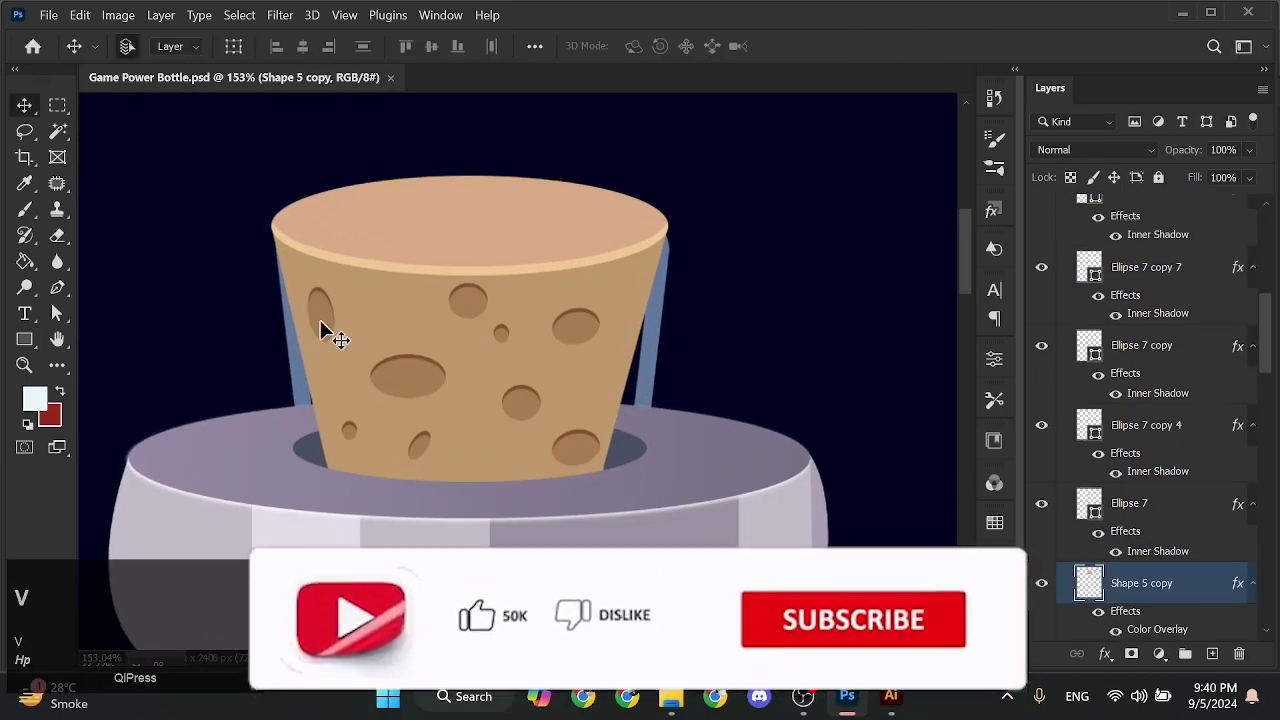
pyautogui.click(323, 328)
pyautogui.scroll(2, 1183, 403)
pyautogui.scroll(-5, 1153, 420)
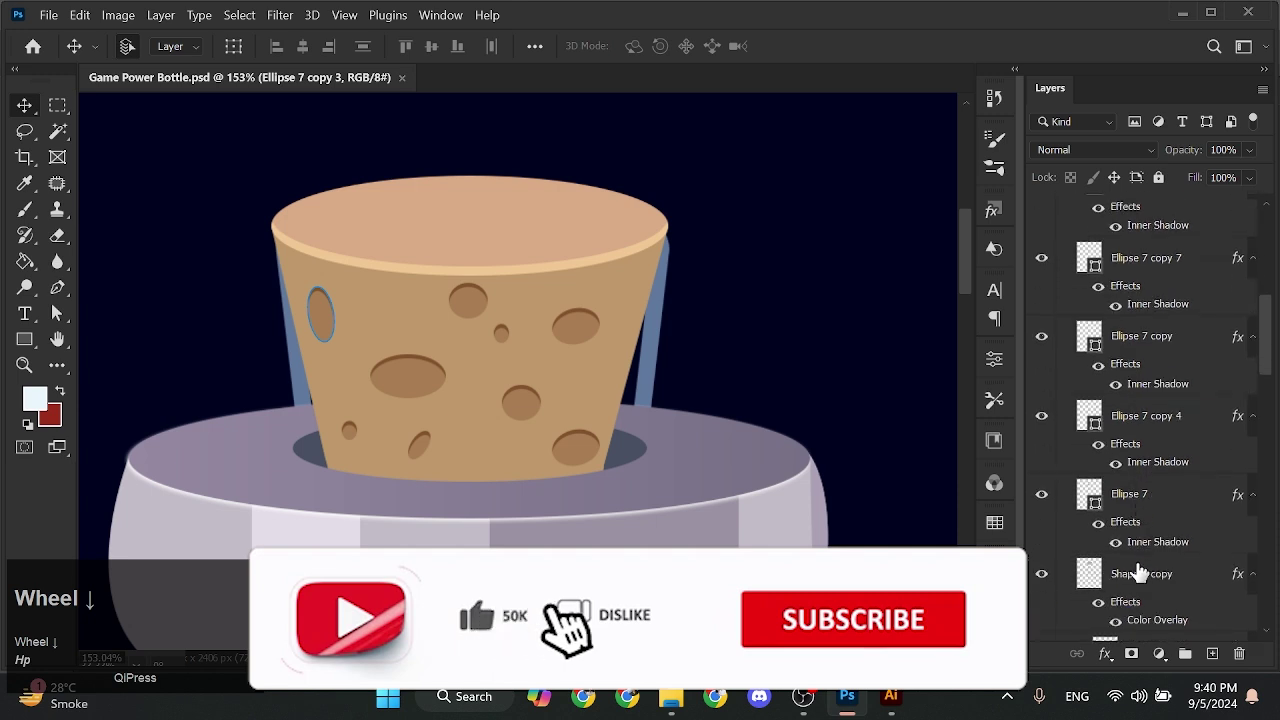
pyautogui.keyDown('shift'); pyautogui.click(1153, 507); pyautogui.keyUp('shift')
pyautogui.hotkey('ctrl', 'g')
pyautogui.click(1041, 206)
pyautogui.click(1041, 206)
# Draw a rectangle about 110 × 293 px over the cork's right half, directly above Shape 5 copy, and fill it black
pyautogui.scroll(3, 1045, 214)
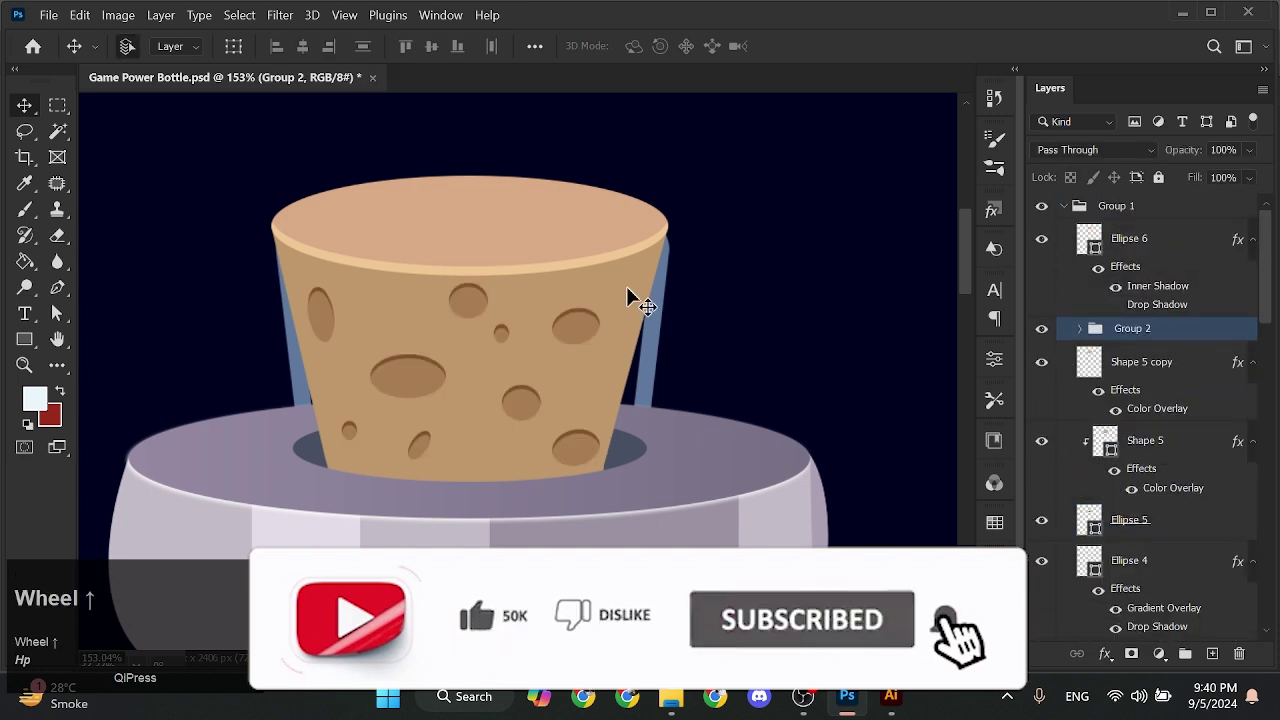
pyautogui.click(626, 296)
pyautogui.scroll(3, 630, 346)
pyautogui.press('u')
pyautogui.moveTo(500, 206); pyautogui.dragTo(586, 601)
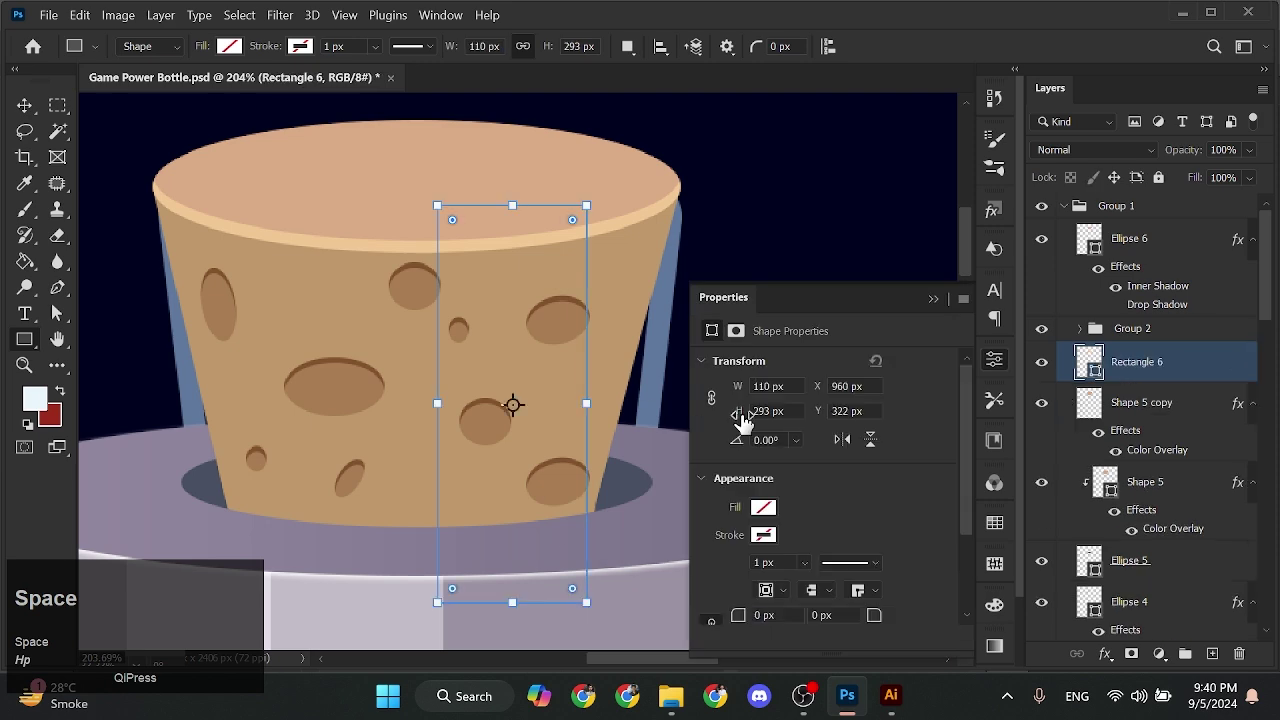
pyautogui.click(752, 503)
pyautogui.click(966, 354)
pyautogui.click(1230, 250)
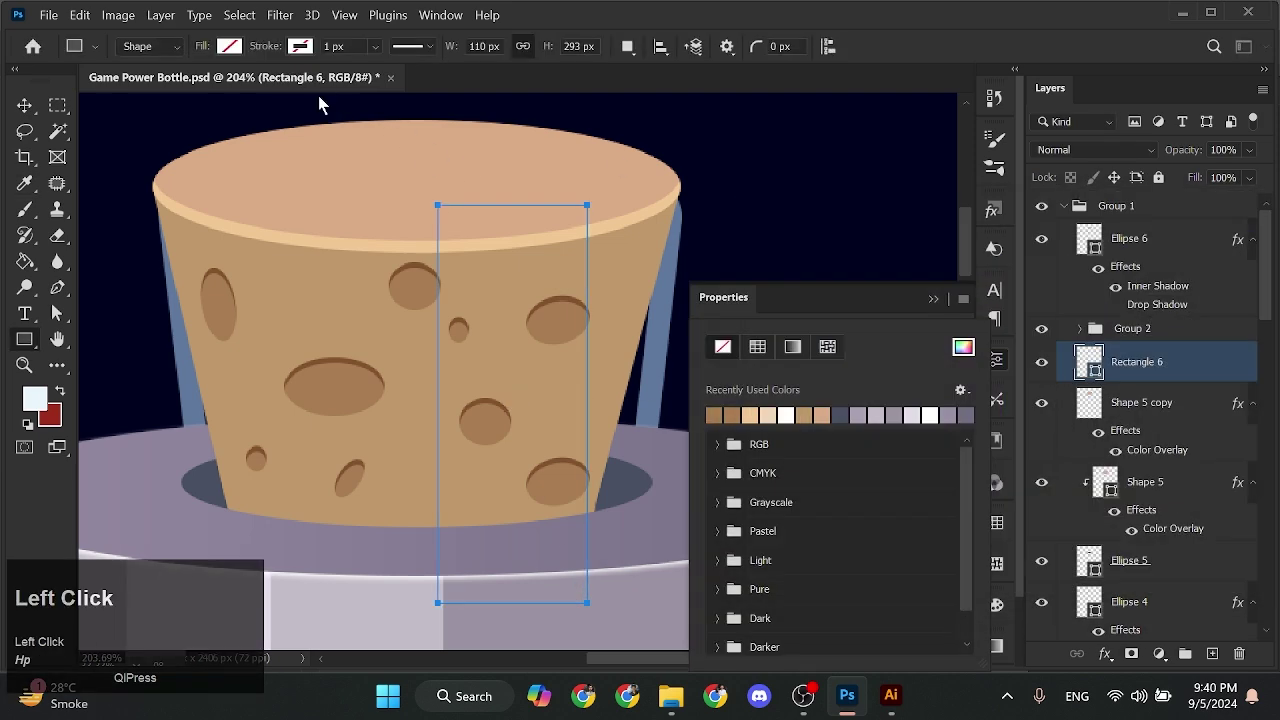
# Hide Shape 5 copy and try shifting Shape 5 inside the cap opening
pyautogui.click(20, 107)
pyautogui.click(420, 375)
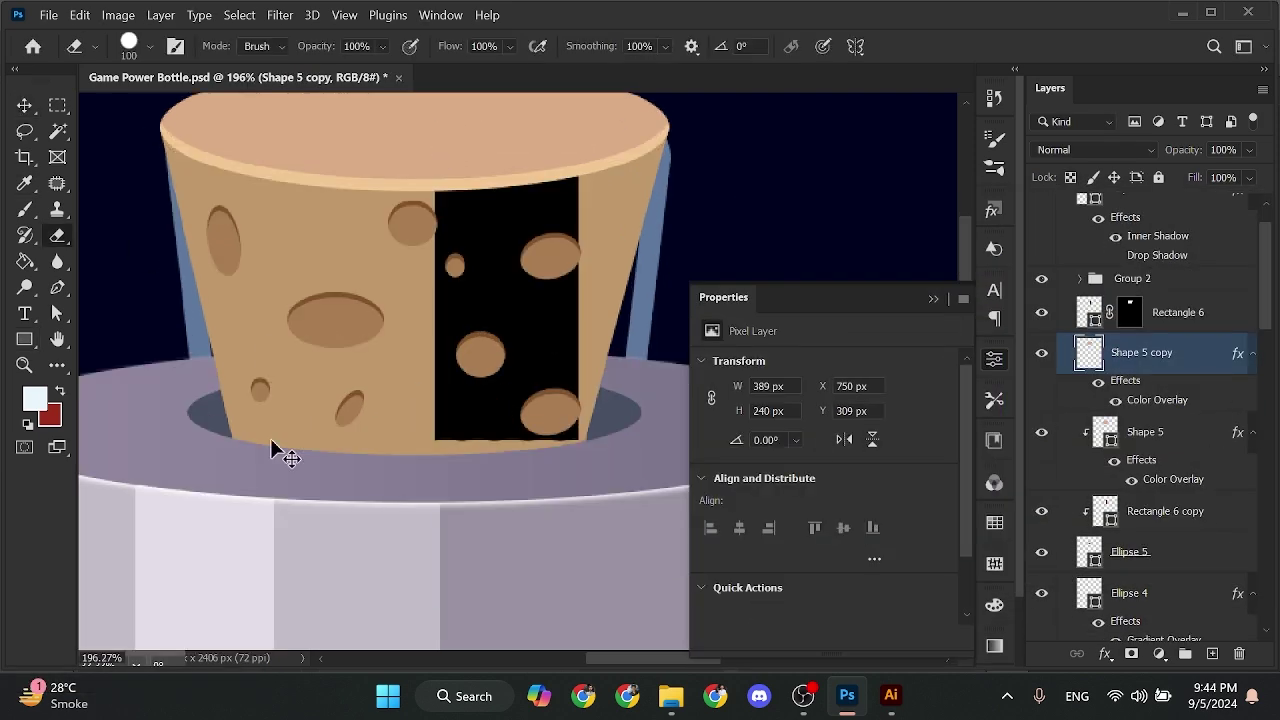
pyautogui.press('v')
pyautogui.click(1041, 352)
pyautogui.click(590, 410)
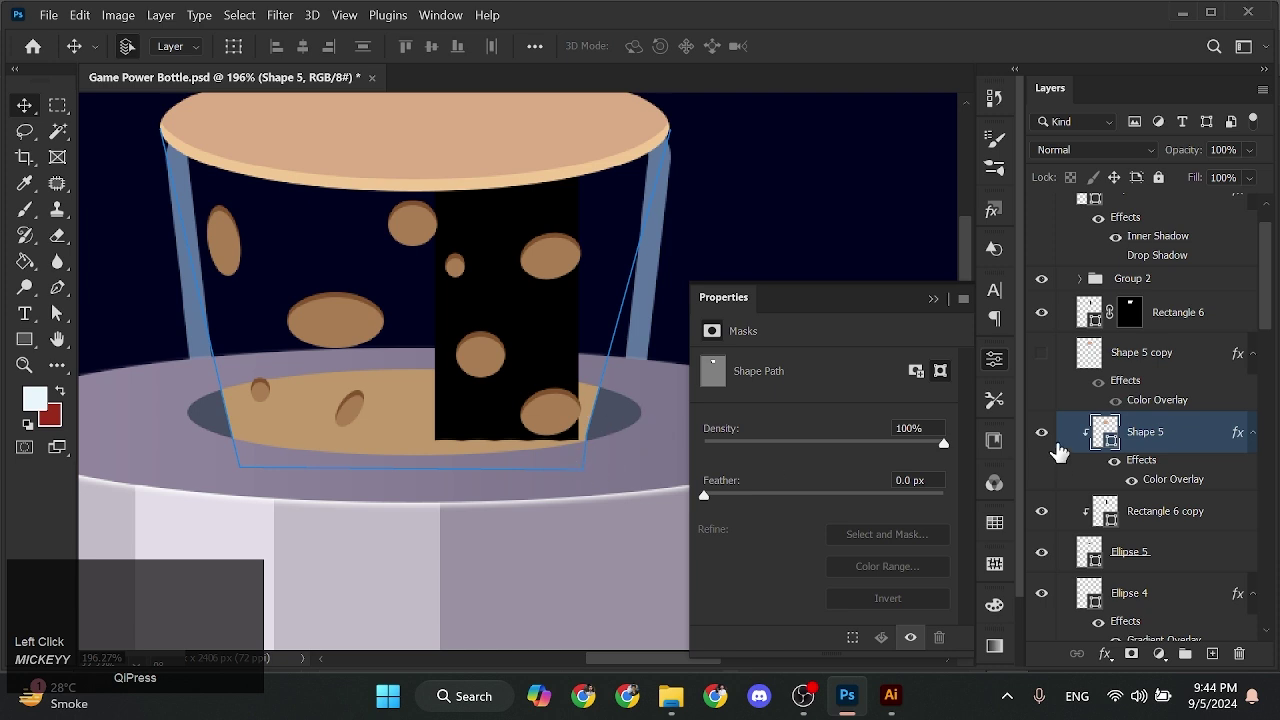
pyautogui.moveTo(412, 425); pyautogui.dragTo(405, 495)
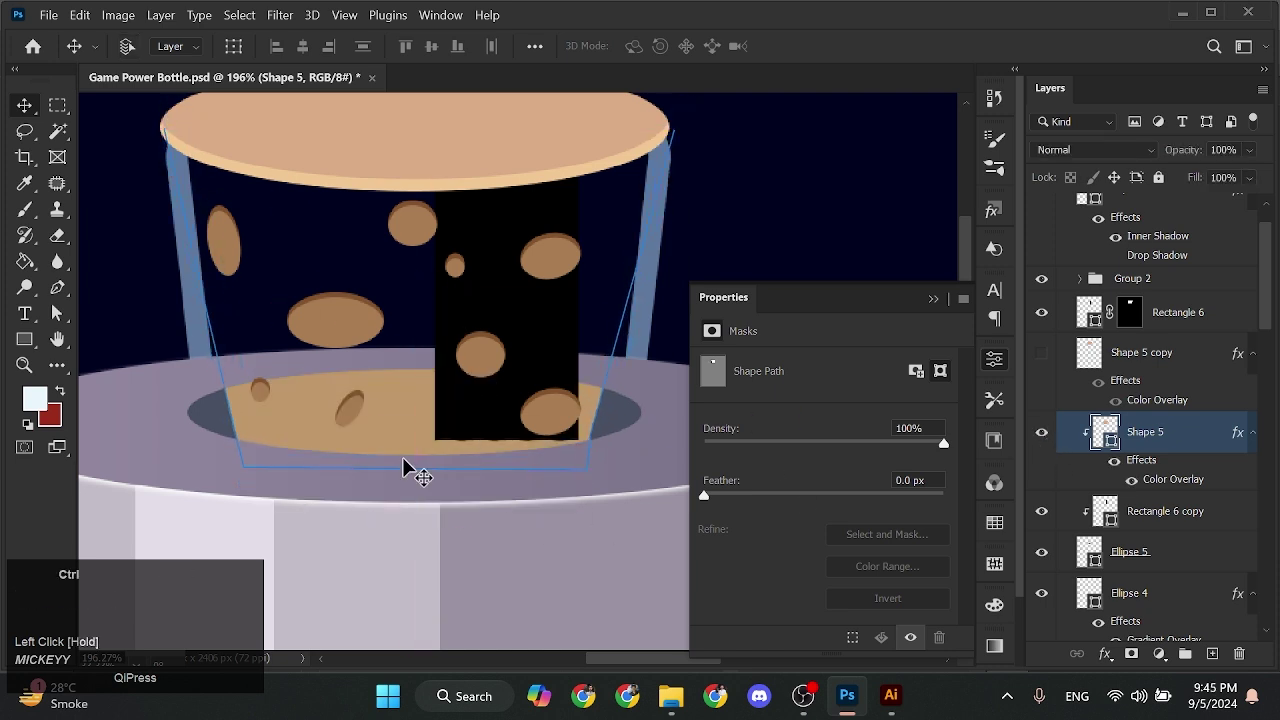
# Try erasing around the cap opening on Rectangle 6 copy and Ellipse 5, and show Shape 5 copy again
pyautogui.press('e')
pyautogui.click(1176, 522)
pyautogui.click(1146, 556)
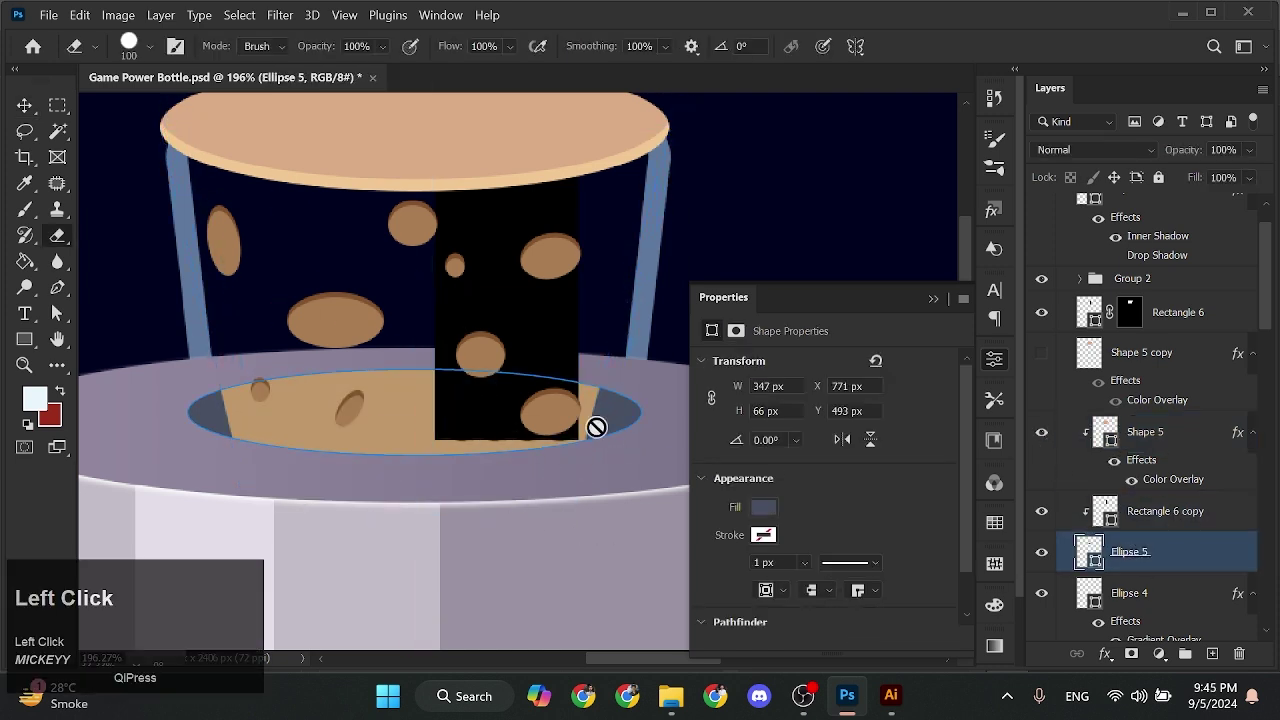
pyautogui.click(578, 452)
pyautogui.click(705, 292)
pyautogui.press('v')
pyautogui.click(1042, 358)
# Hide Rectangle 6 and move Rectangle 6 copy above Shape 5 within the group clipped to Ellipse 5
pyautogui.click(568, 322)
pyautogui.click(1042, 313)
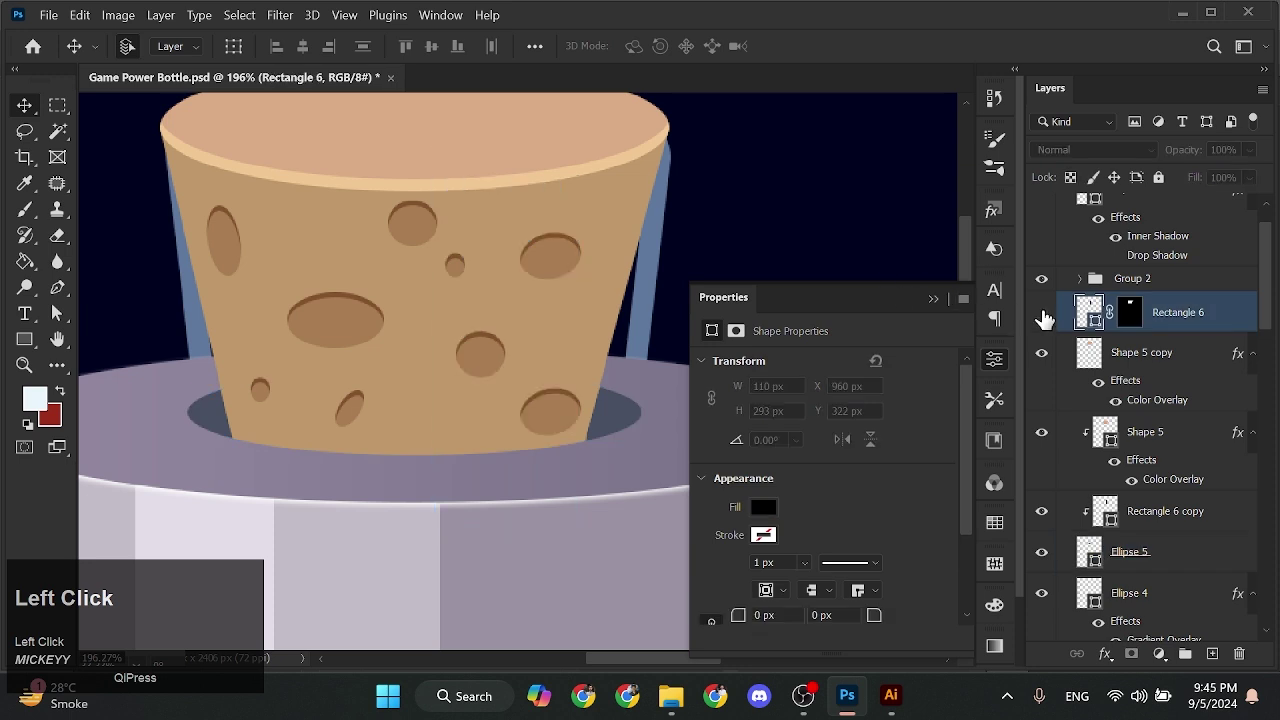
pyautogui.click(600, 368)
pyautogui.click(1042, 354)
pyautogui.moveTo(1166, 494); pyautogui.dragTo(1160, 420)
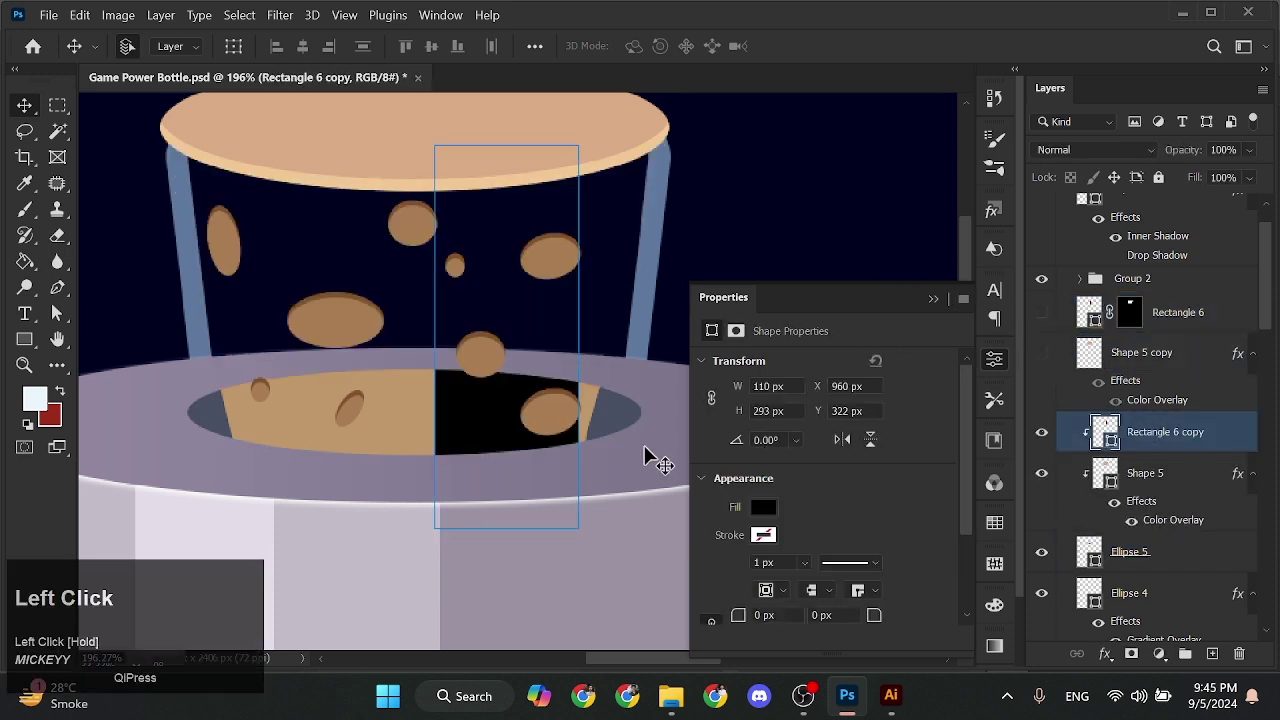
pyautogui.click(1041, 355)
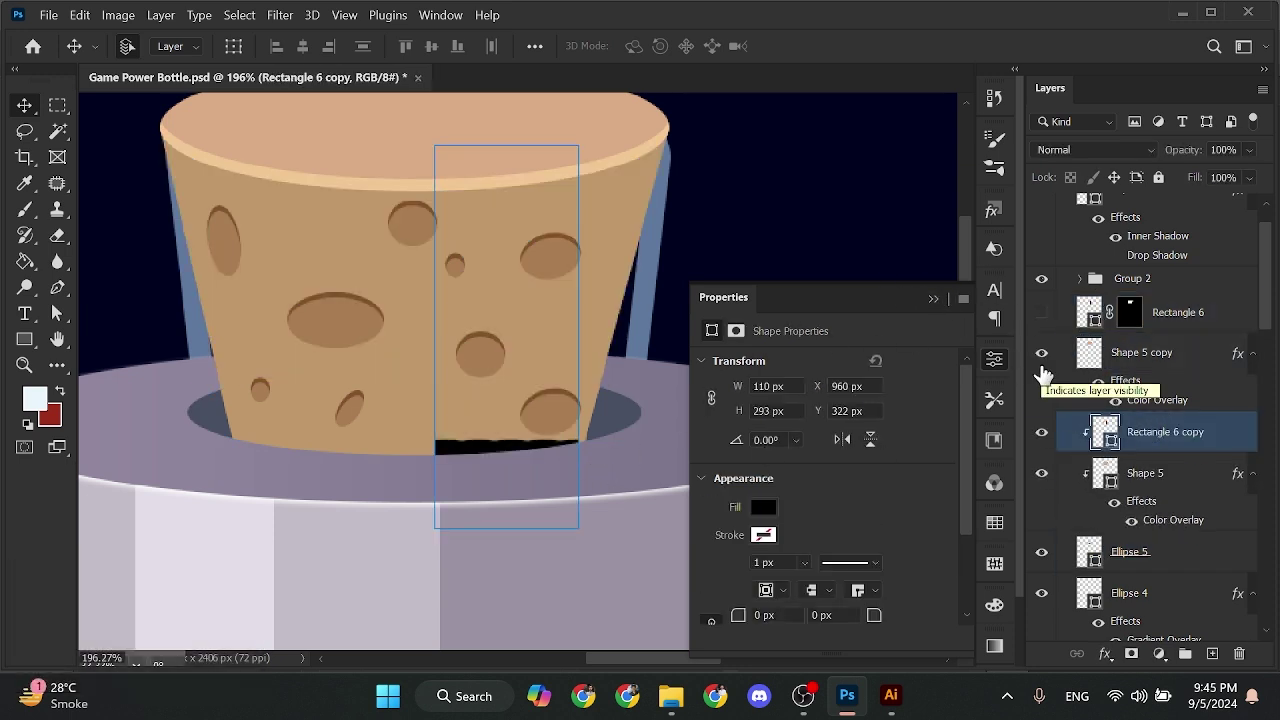
# Check Shape 5 copy's outline and visibility against the black strip, and show Rectangle 6 again
pyautogui.keyDown('ctrl'); pyautogui.click(1095, 370); pyautogui.keyUp('ctrl')
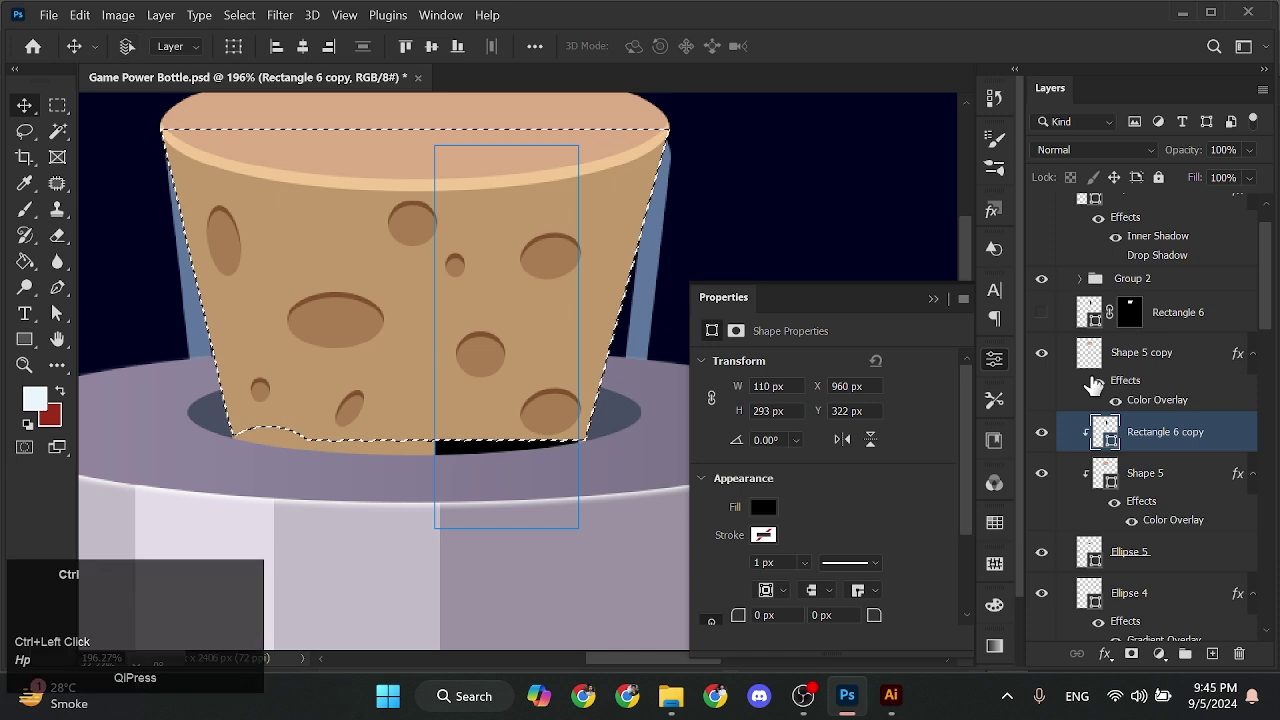
pyautogui.click(1041, 352)
pyautogui.click(1041, 352)
pyautogui.click(1041, 312)
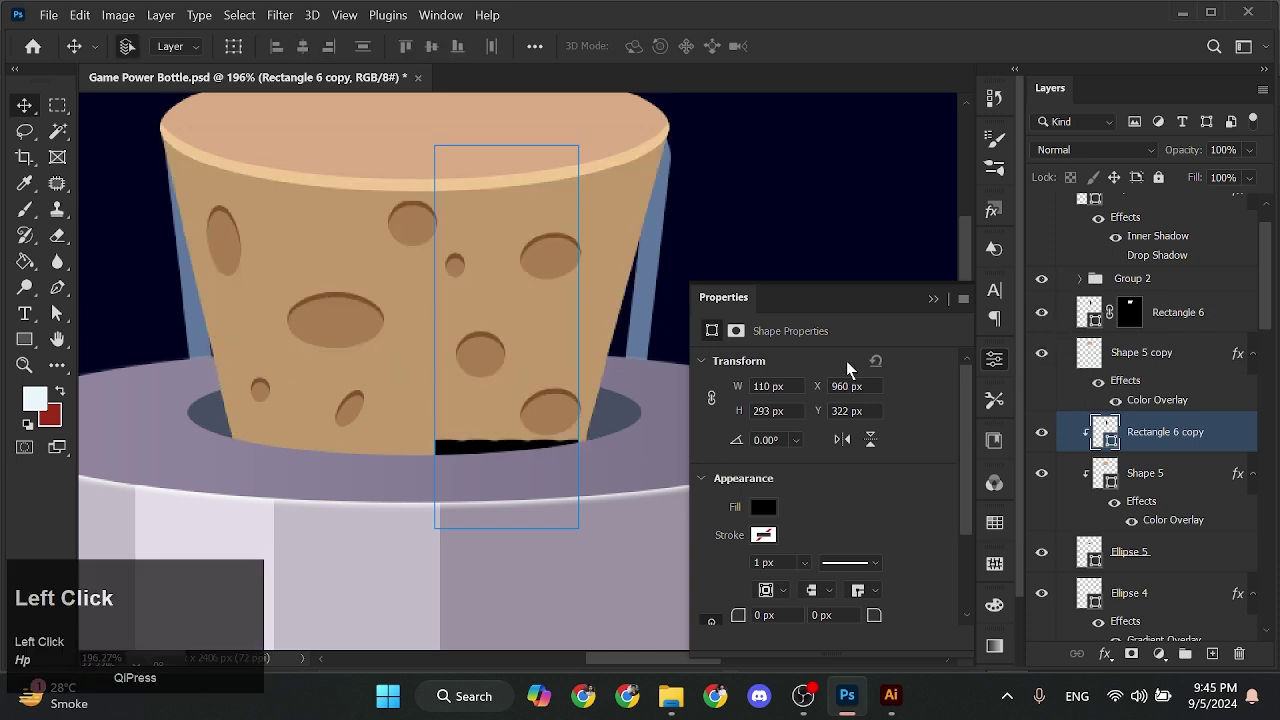
pyautogui.click(933, 298)
# Try adjusting Ellipse 5 and Shape 5 to close the thin seam across the black strip near the cork's bottom
pyautogui.keyDown('alt'); pyautogui.scroll(5, 500, 470); pyautogui.keyUp('alt')
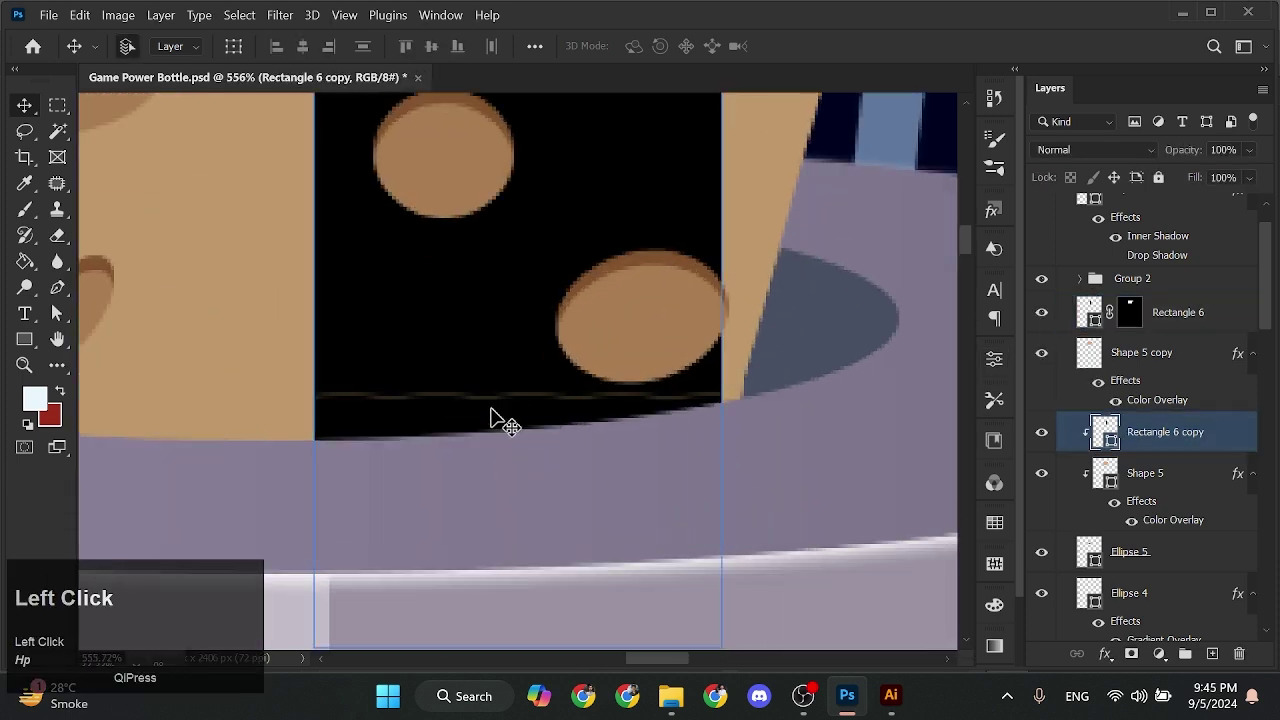
pyautogui.click(1160, 555)
pyautogui.hotkey('ctrl', 'z')
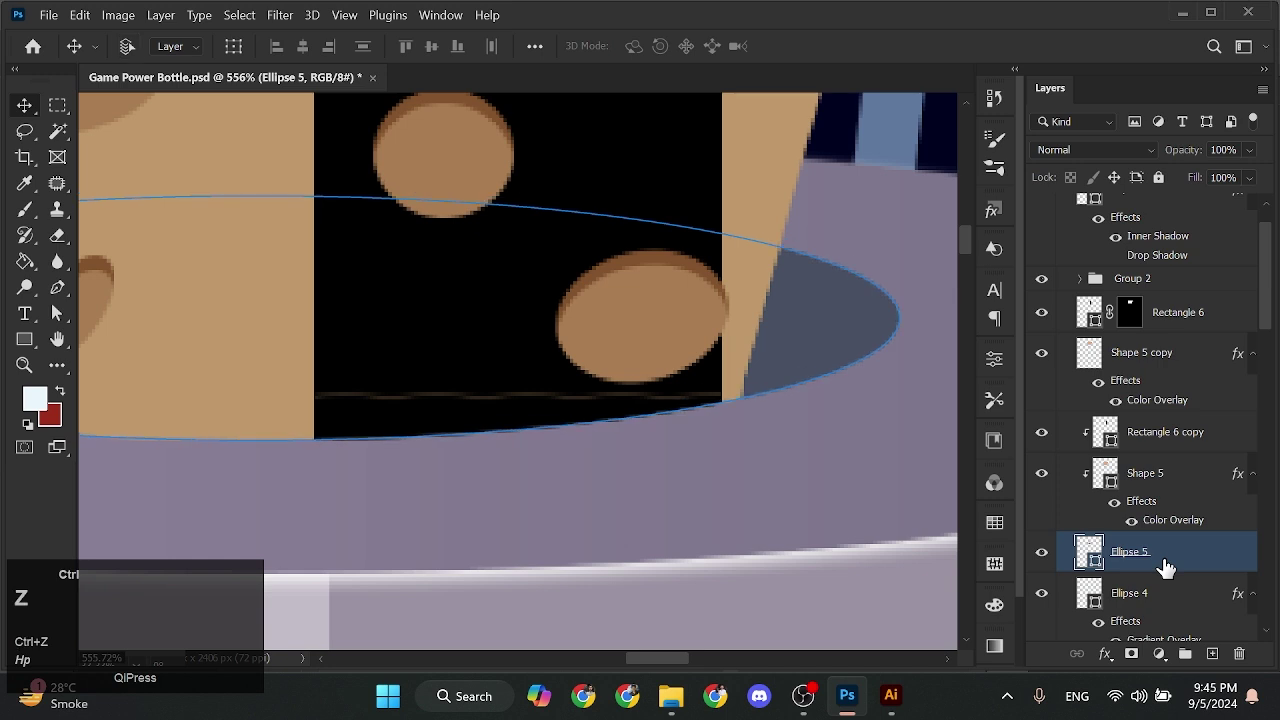
pyautogui.click(1183, 475)
pyautogui.hotkey('ctrl', 'z')
pyautogui.hotkey('ctrl', 'shift', 'z')
pyautogui.click(1216, 430)
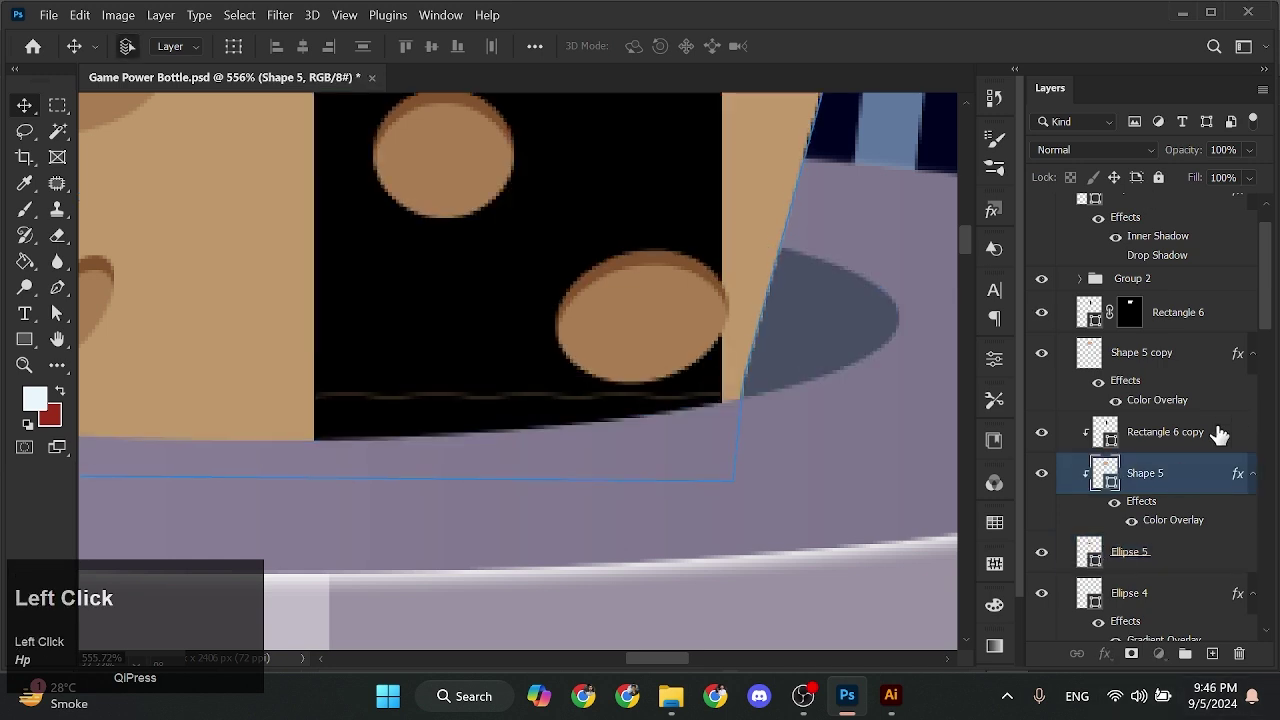
pyautogui.hotkey('ctrl', 'z')
# Nudge Shape 5 copy to close the thin seam across the black strip
pyautogui.click(1204, 364)
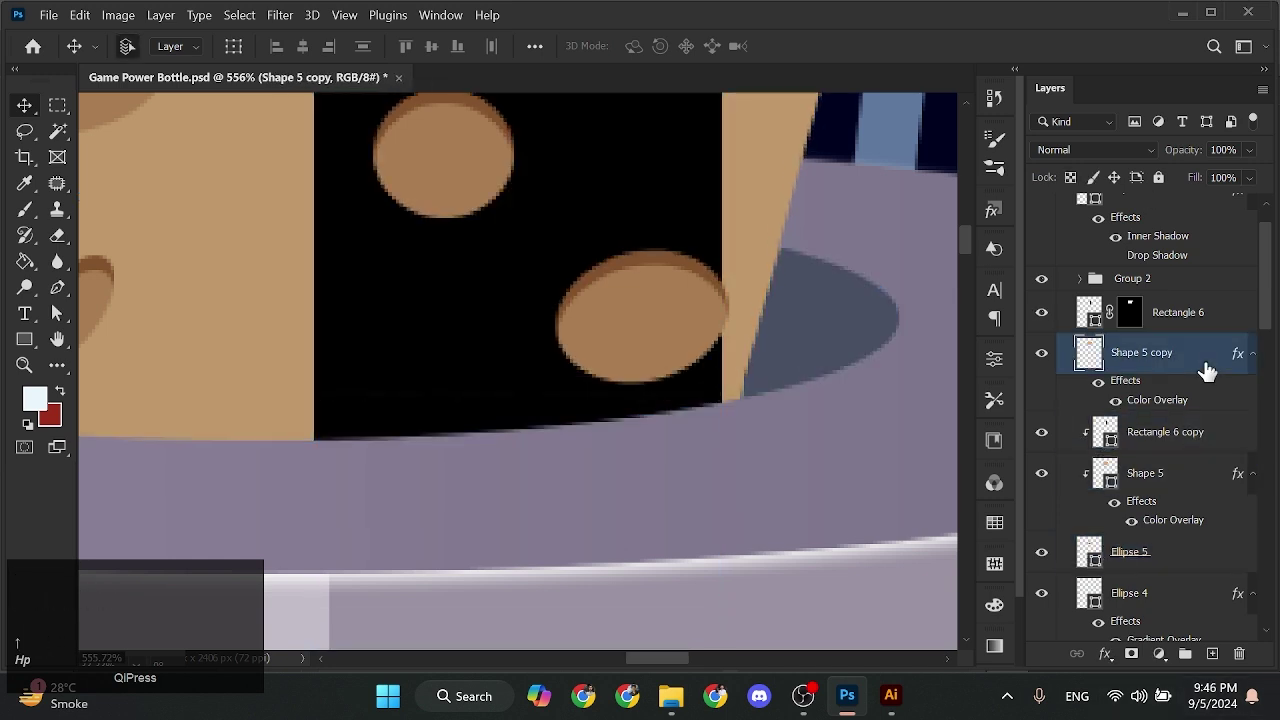
pyautogui.scroll(-5, 594, 437)
pyautogui.scroll(1, 594, 437)
# Set the opacity of Rectangle 6 and Rectangle 6 copy to 20%
pyautogui.click(1178, 312)
pyautogui.keyDown('ctrl'); pyautogui.click(1148, 443); pyautogui.keyUp('ctrl')
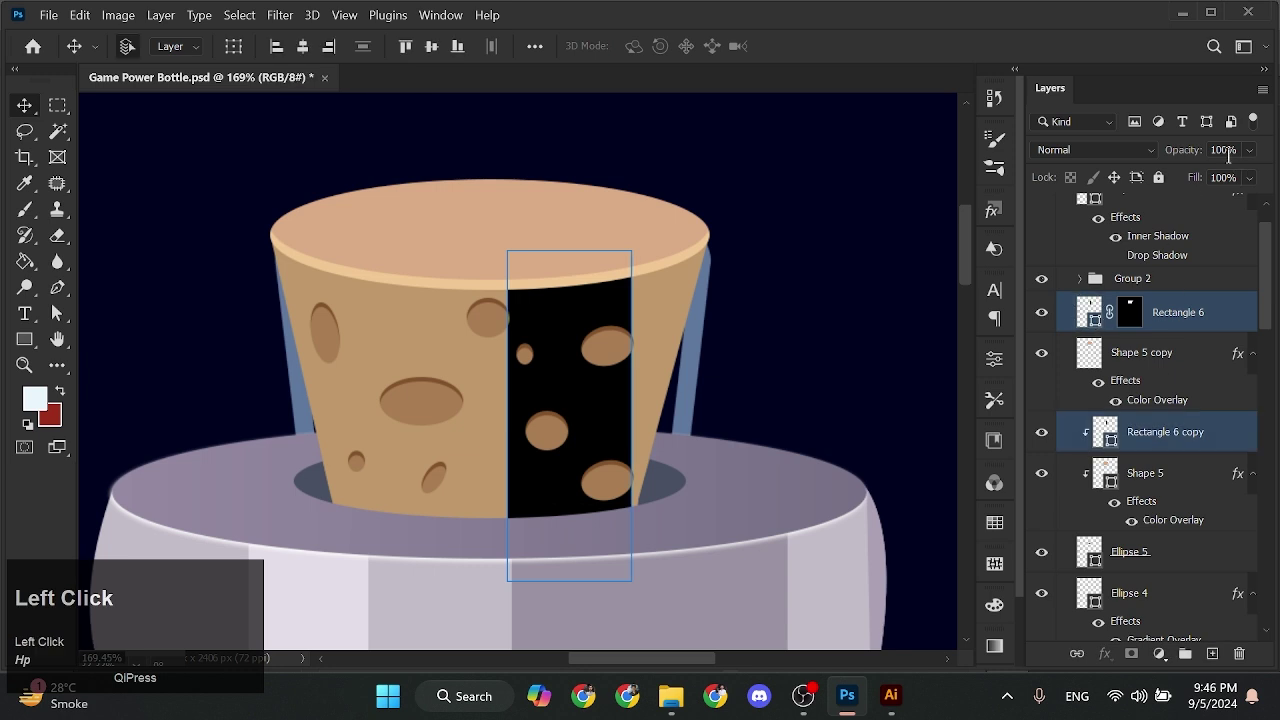
pyautogui.press('Return')
pyautogui.click(910, 328)
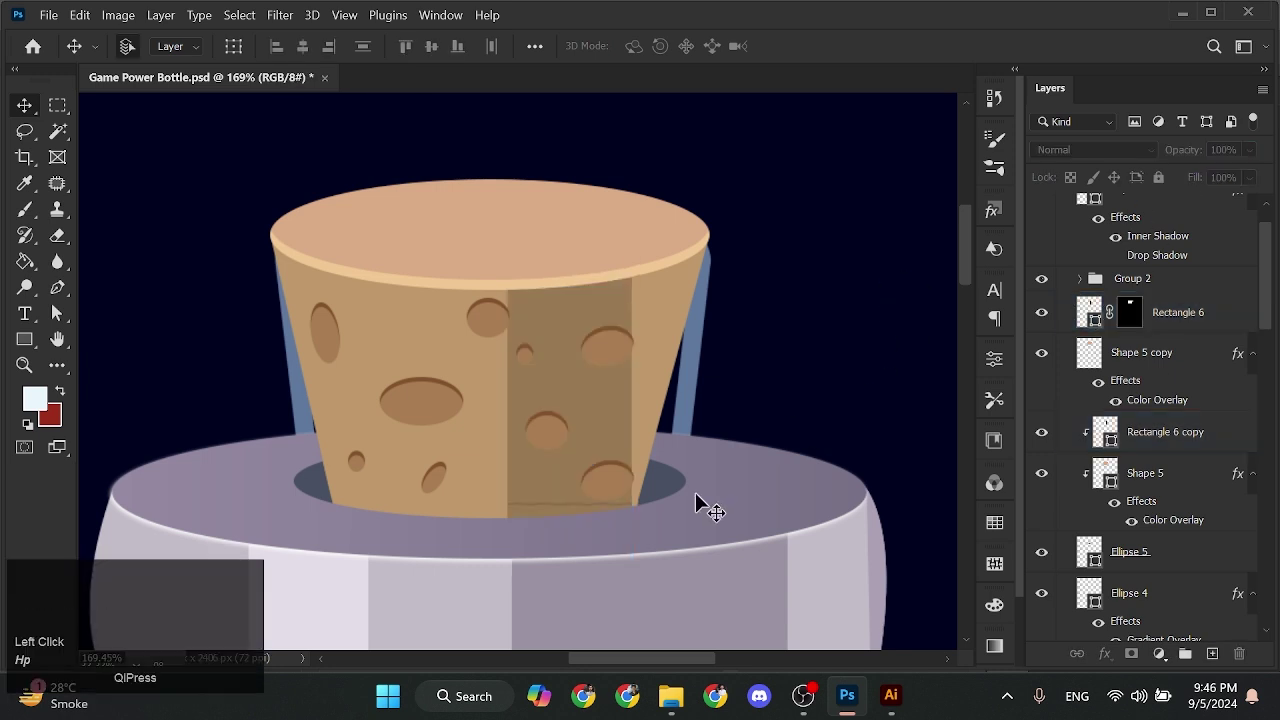
# Nudge Shape 5 copy slightly to remove the dark overlap line across the shaded strip near the cork's bottom
pyautogui.scroll(5, 566, 549)
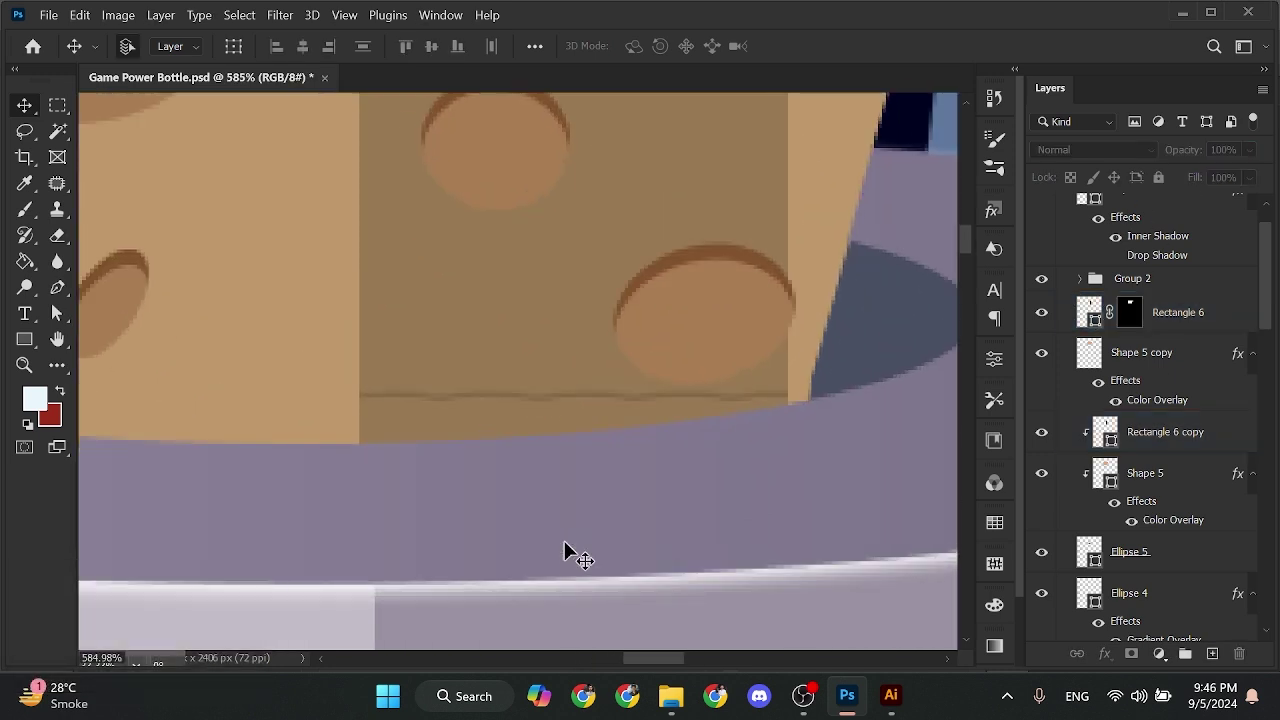
pyautogui.scroll(-5, 560, 490)
pyautogui.scroll(2, 586, 480)
pyautogui.moveTo(440, 435); pyautogui.dragTo(441, 449)
pyautogui.scroll(-3, 440, 452)
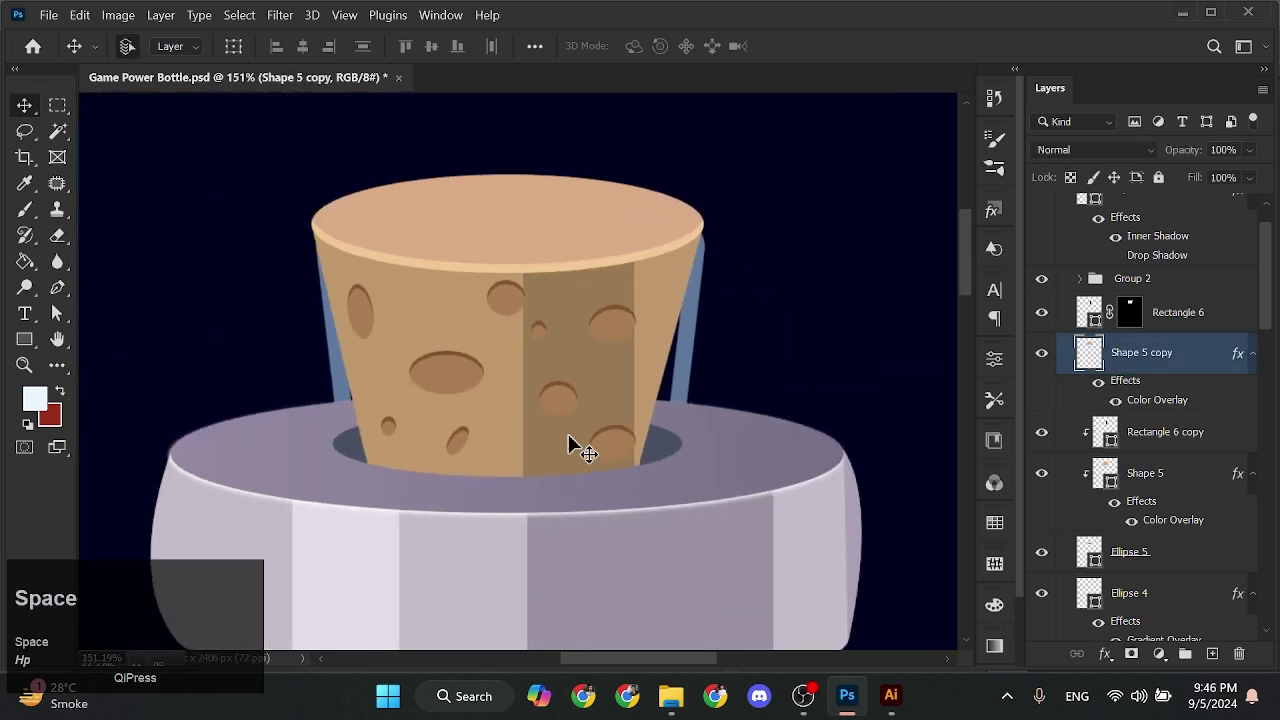
# Duplicate Rectangle 6 copy onto the left half of the cork within the same clipping stack
pyautogui.keyDown('ctrl'); pyautogui.click(623, 391); pyautogui.keyUp('ctrl')
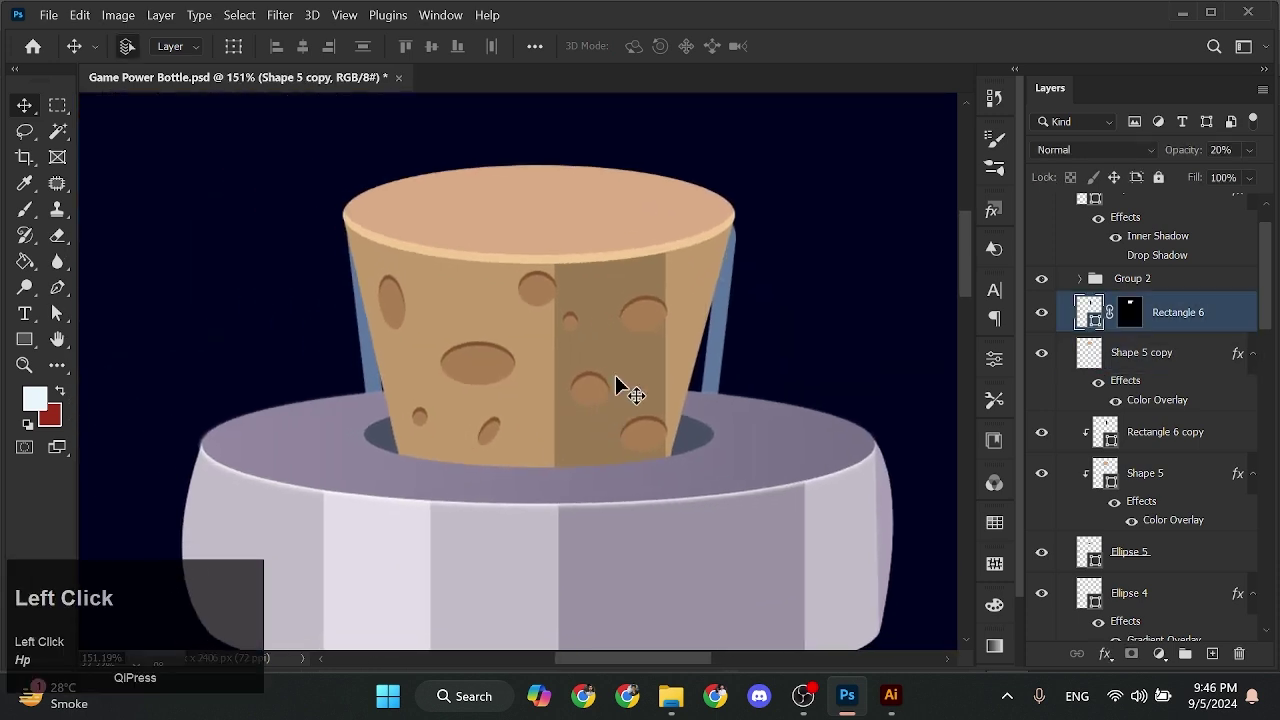
pyautogui.click(1162, 445)
pyautogui.moveTo(650, 450); pyautogui.dragTo(500, 463)
pyautogui.scroll(2, 500, 463)
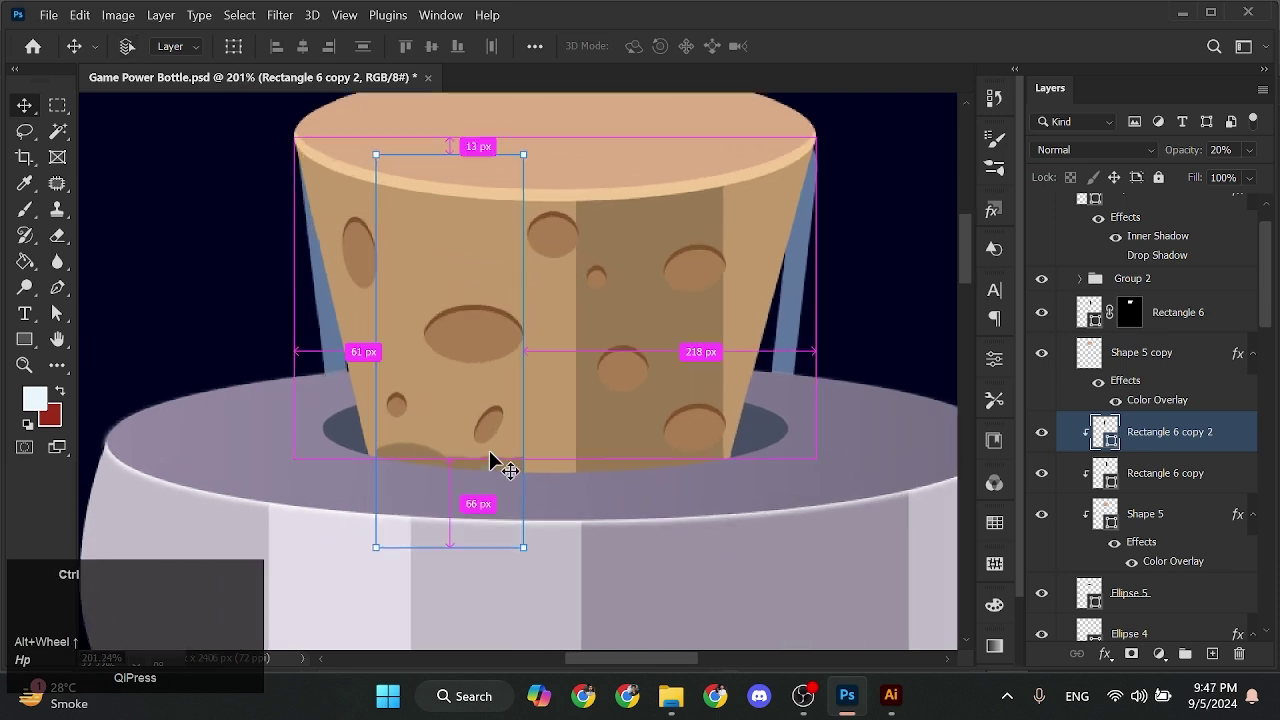
# Narrow Rectangle 6 copy 2 to 44.55% of its width and fill it with white (#ffffff)
pyautogui.hotkey('ctrl', 't')
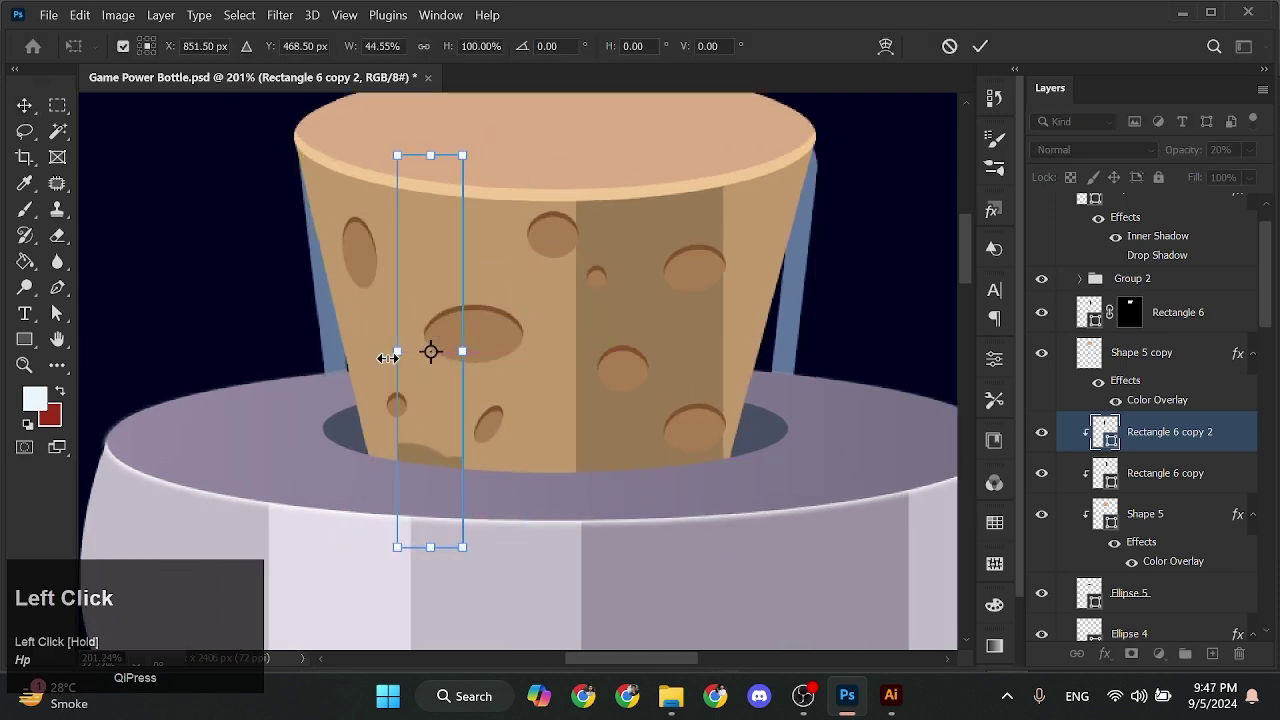
pyautogui.press('Return')
pyautogui.doubleClick(1104, 436)
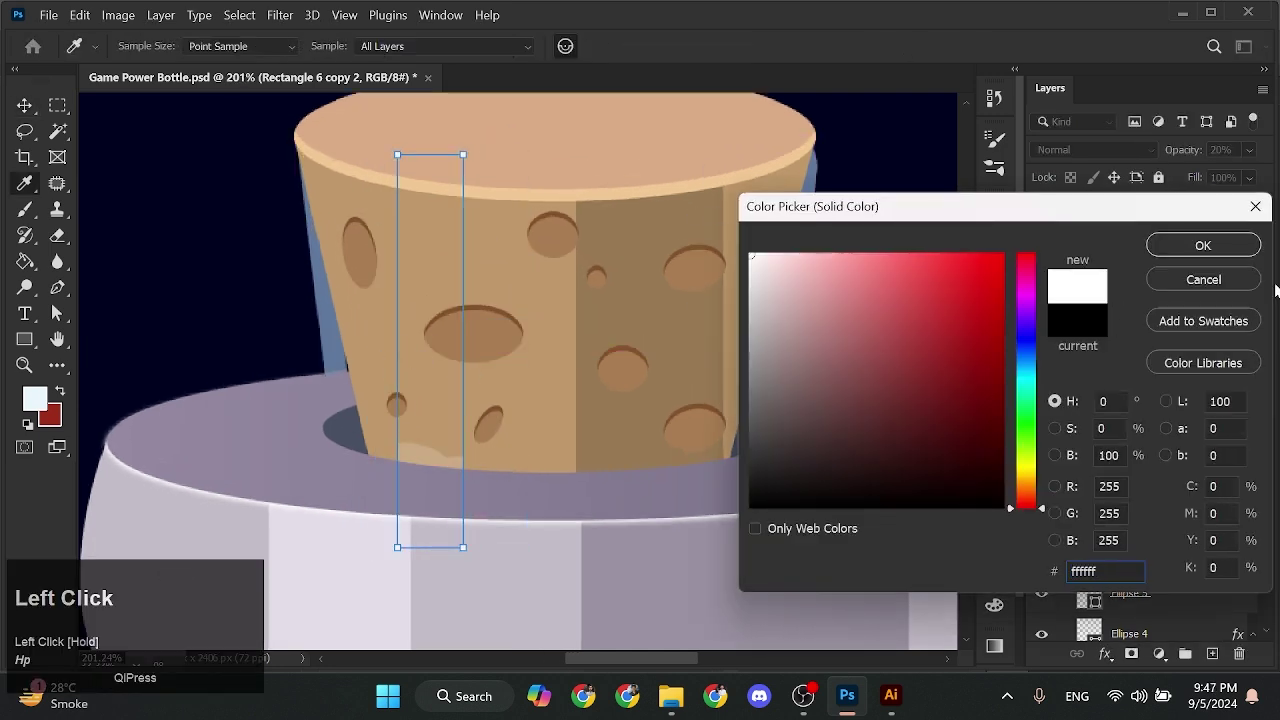
pyautogui.click(1203, 245)
# Duplicate the white strip above Shape 5 copy and mask the duplicate to Shape 5 copy's outline
pyautogui.moveTo(1142, 447); pyautogui.dragTo(1140, 345)
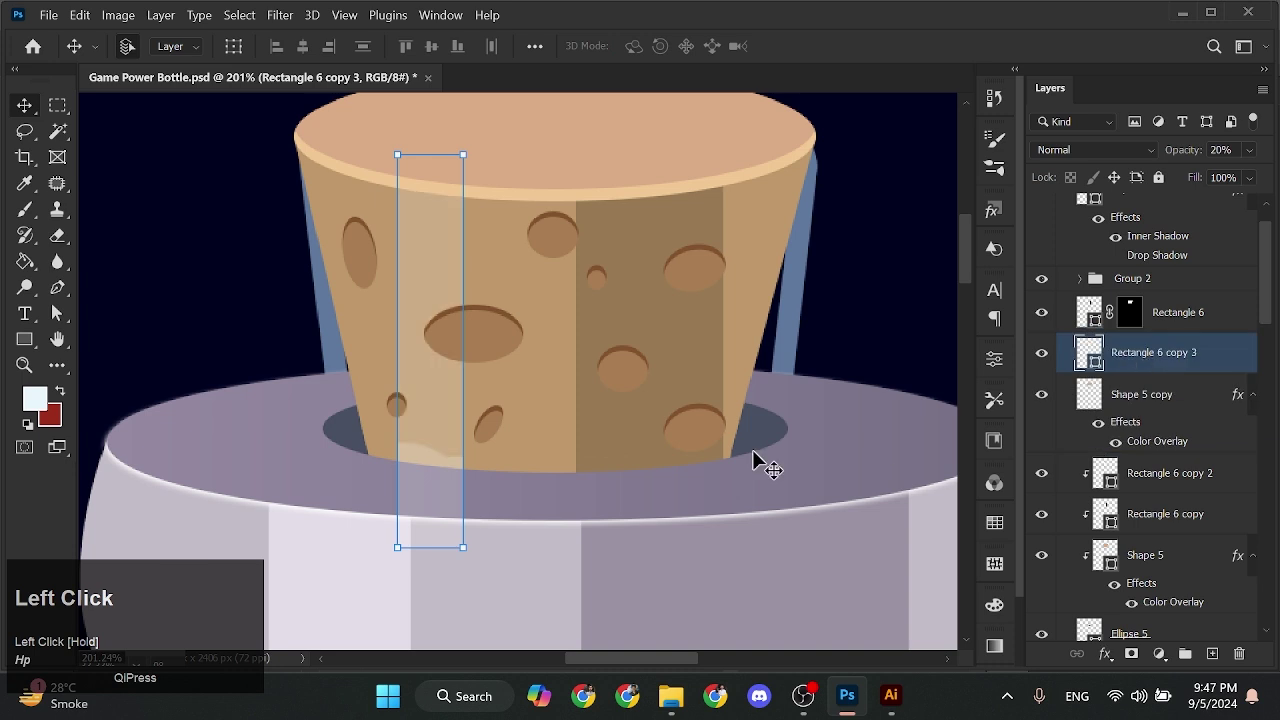
pyautogui.click(466, 383)
pyautogui.keyDown('ctrl'); pyautogui.click(1091, 399); pyautogui.keyUp('ctrl')
pyautogui.click(1140, 352)
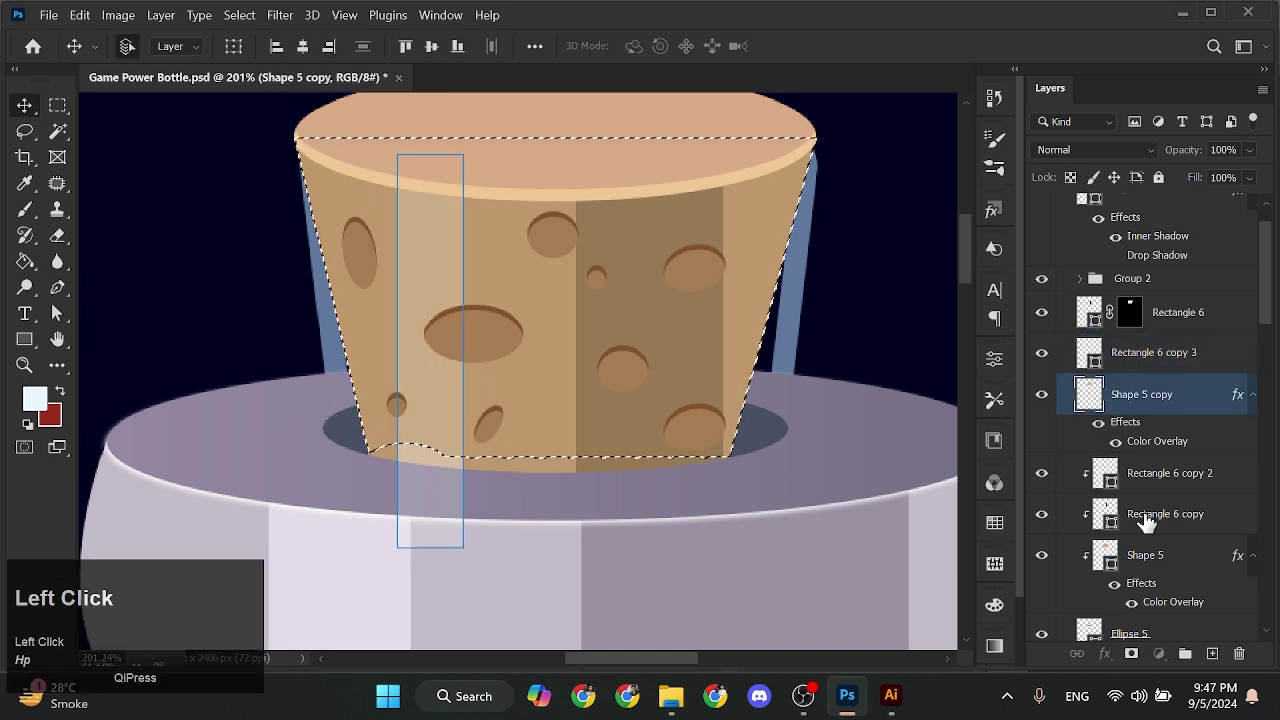
pyautogui.click(1131, 653)
pyautogui.click(255, 292)
# Fill Rectangle 6 with brown #955c36 and set its opacity to 31%
pyautogui.scroll(2, 580, 374)
pyautogui.doubleClick(1096, 318)
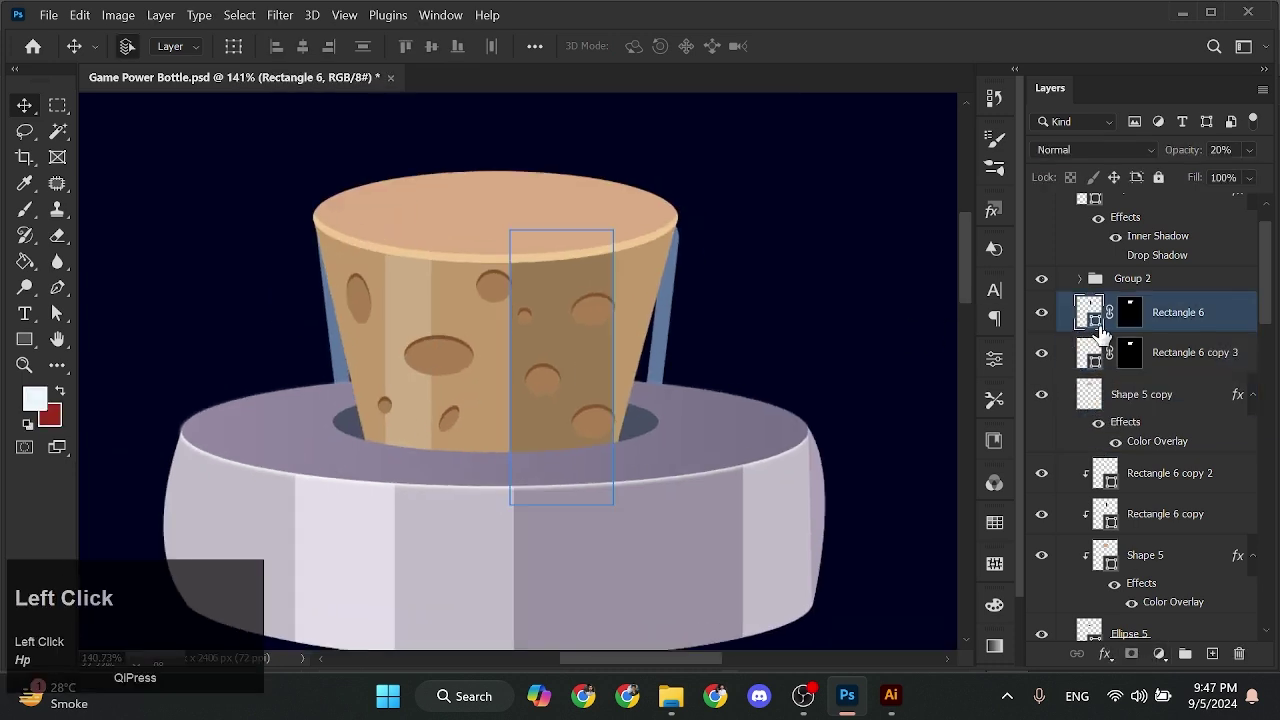
pyautogui.write('955c36')
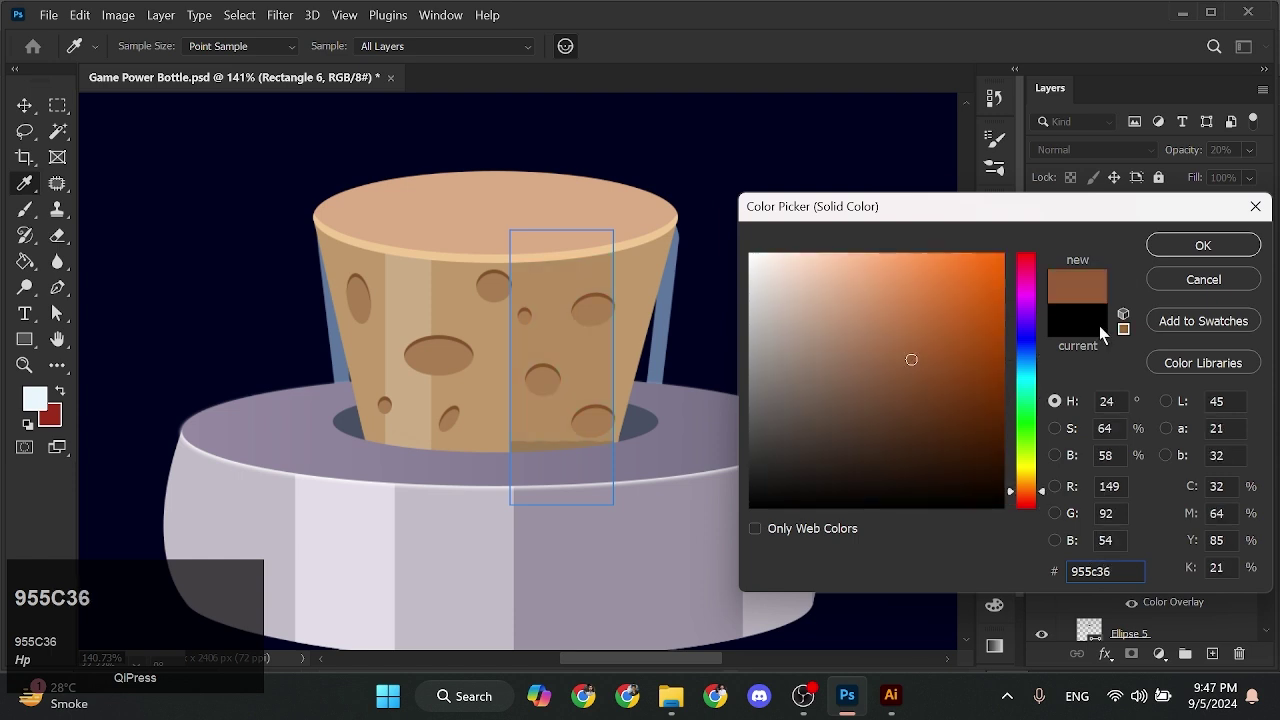
pyautogui.hotkey('ctrl', 'a')
pyautogui.click(1203, 245)
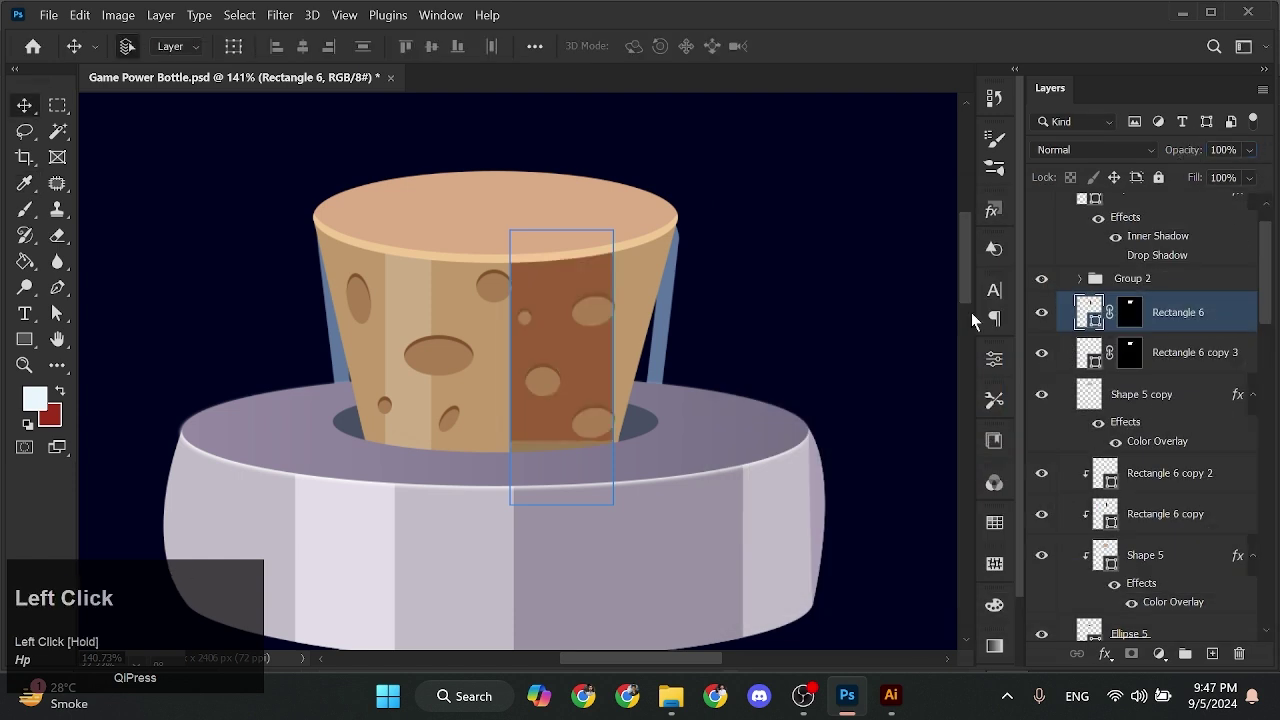
pyautogui.moveTo(1178, 155); pyautogui.dragTo(1149, 157)
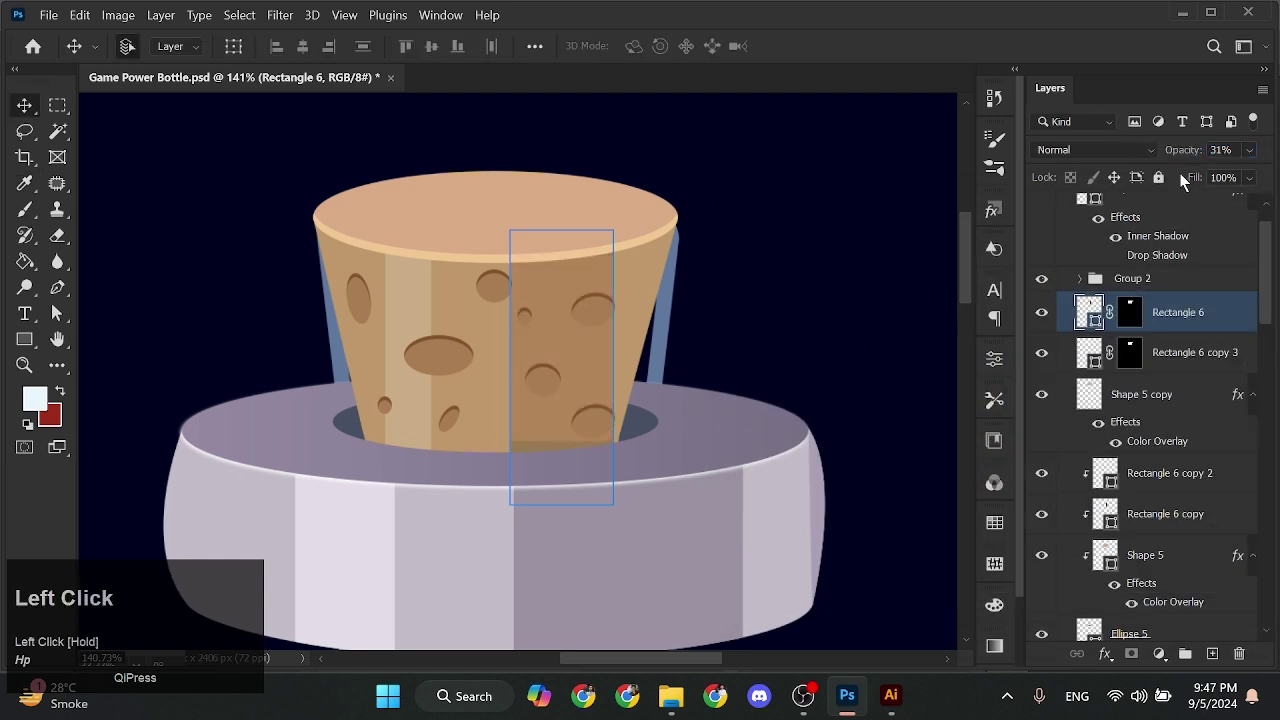
pyautogui.click(880, 310)
# Fill Rectangle 6 copy at the cork's bottom edge with #955c36 and save the document
pyautogui.click(563, 457)
pyautogui.click(547, 428)
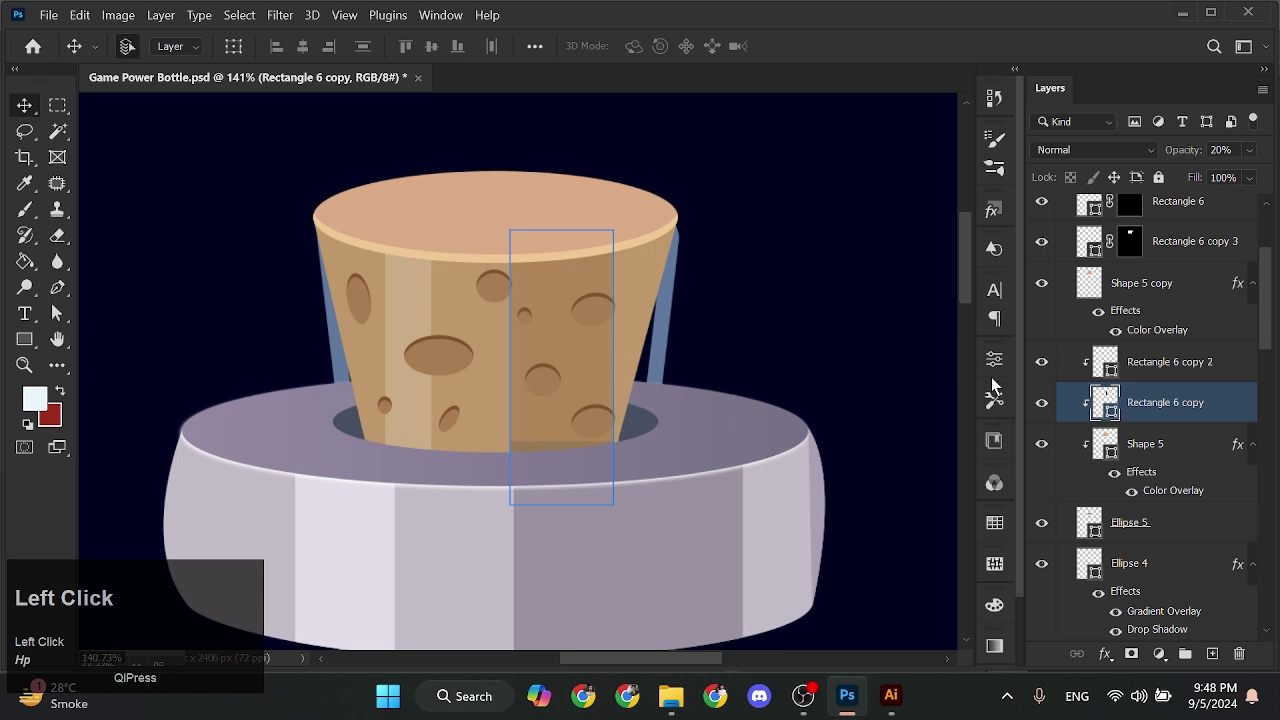
pyautogui.doubleClick(1106, 403)
pyautogui.write('955c36')
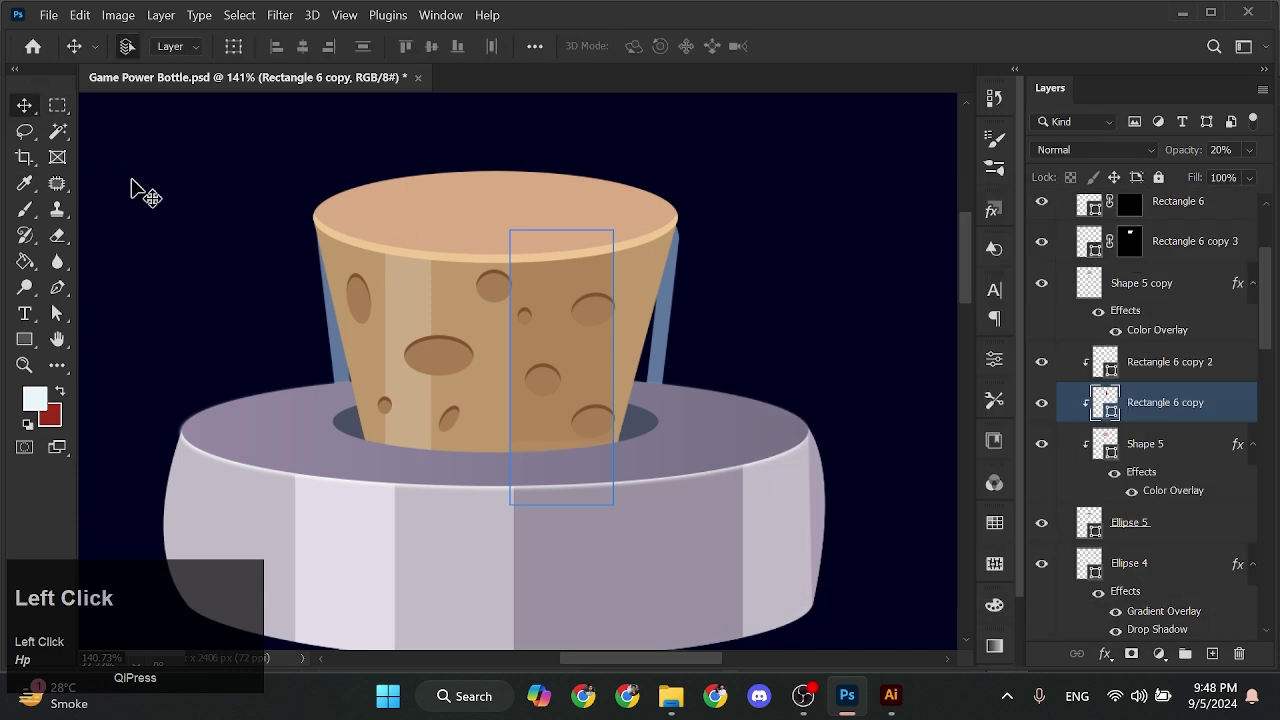
pyautogui.click(143, 193)
pyautogui.scroll(-5, 357, 363)
pyautogui.moveTo(451, 374); pyautogui.dragTo(505, 262)
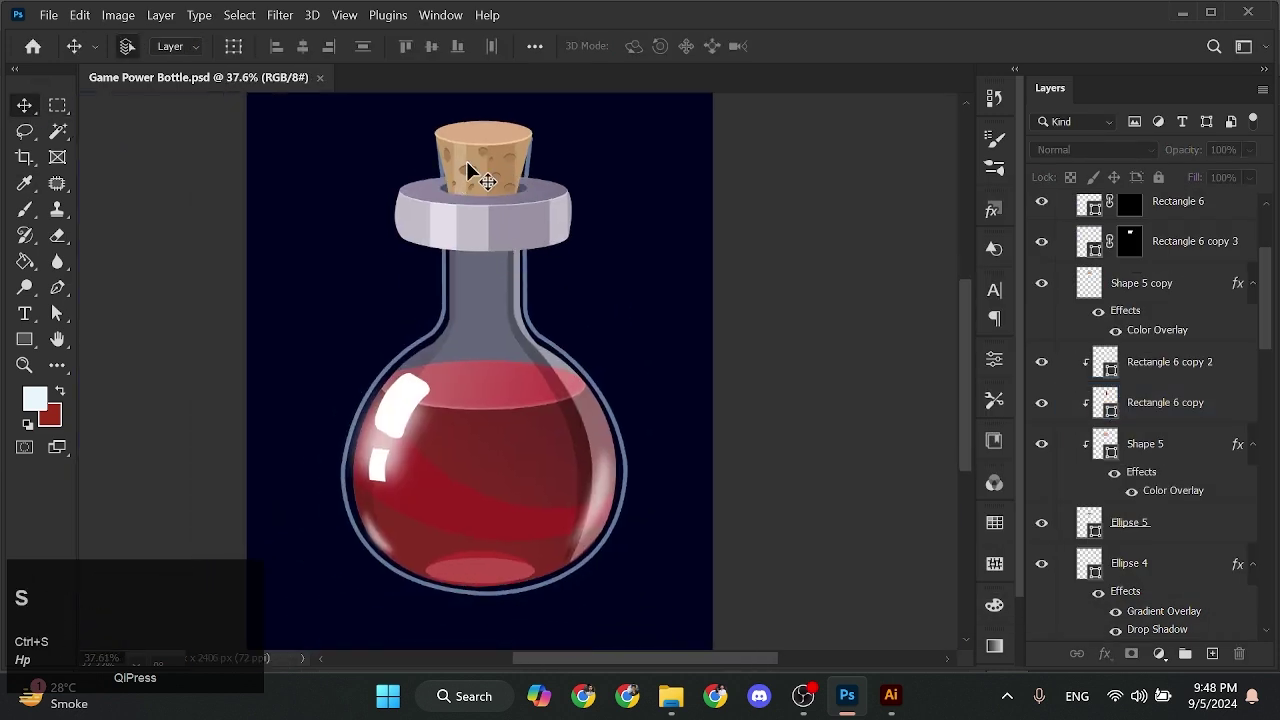
# Draw a narrow white ellipse about 23 × 75 px across the cork's upper rim over the light strip, at 70% opacity
pyautogui.scroll(6, 471, 168)
pyautogui.press('u')
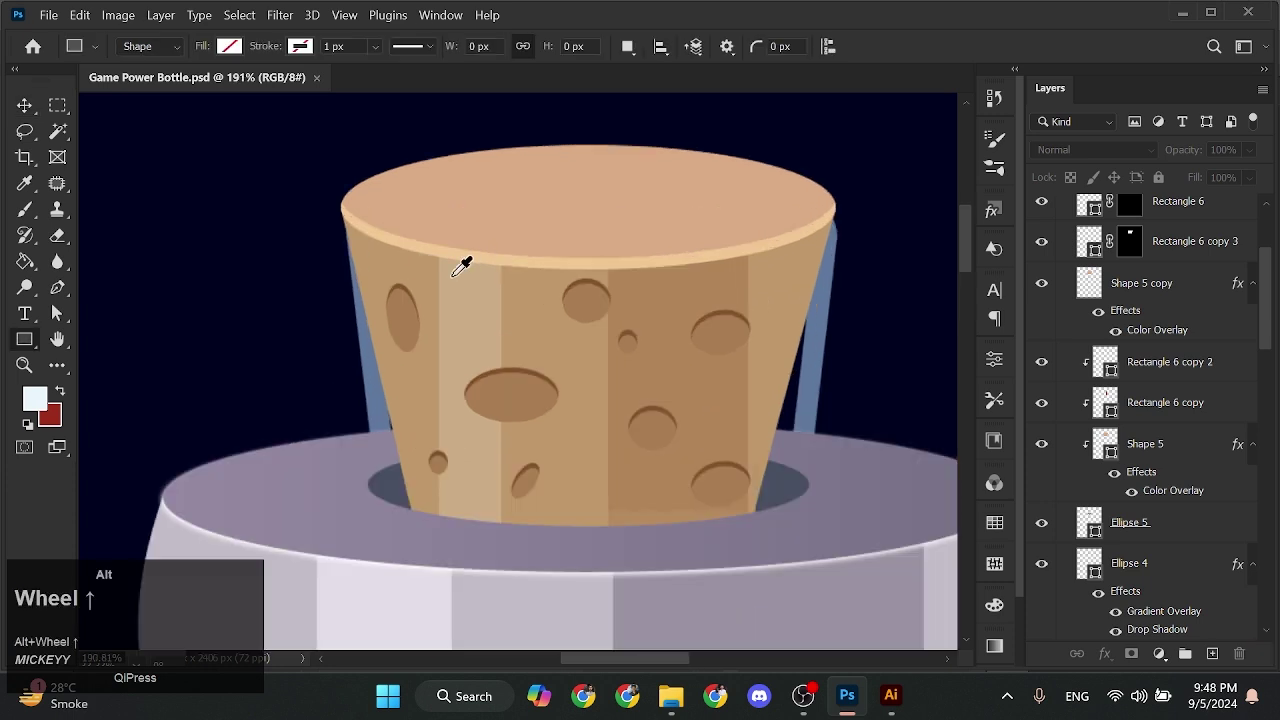
pyautogui.scroll(1, 462, 265)
pyautogui.rightClick(24, 339)
pyautogui.click(120, 334)
pyautogui.moveTo(453, 215); pyautogui.dragTo(484, 318)
pyautogui.click(735, 450)
pyautogui.moveTo(1182, 150); pyautogui.dragTo(1154, 151)
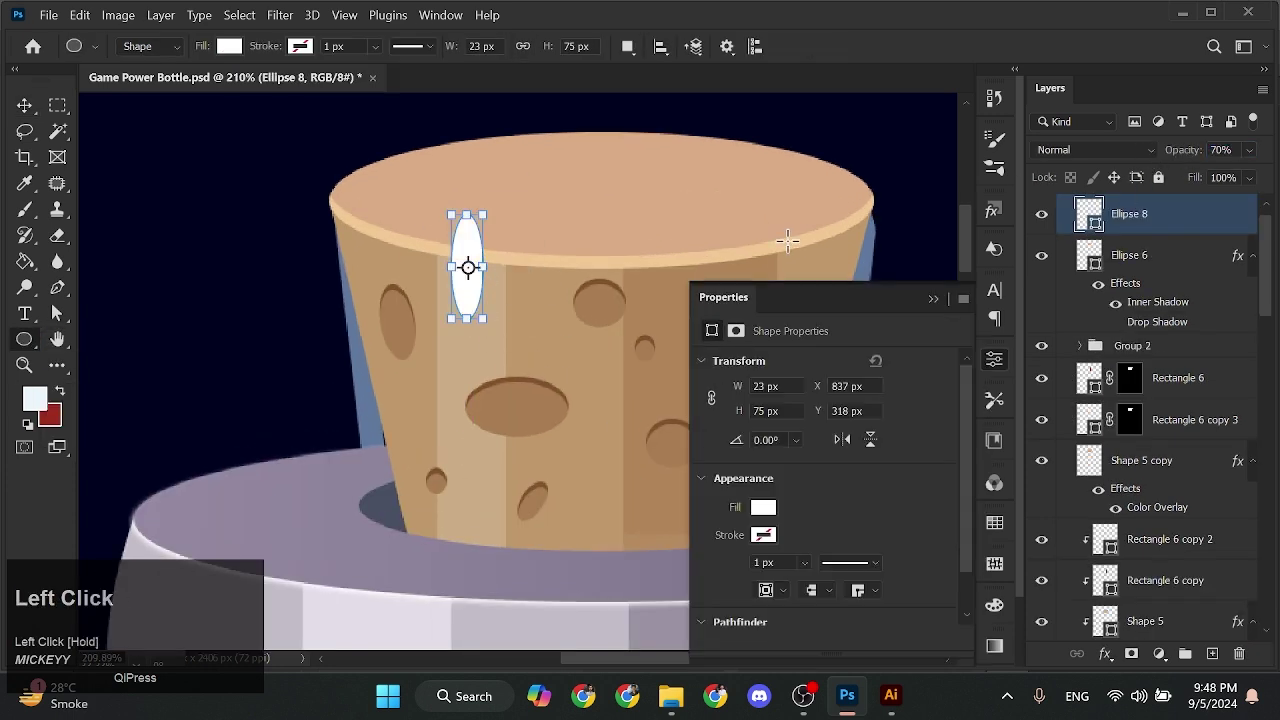
# Place Ellipse 8 beneath Ellipse 6 in the layer stack, keep it at 70% opacity, and save the document
pyautogui.press('v')
pyautogui.click(513, 219)
pyautogui.moveTo(1122, 302); pyautogui.dragTo(1122, 310)
pyautogui.click(920, 252)
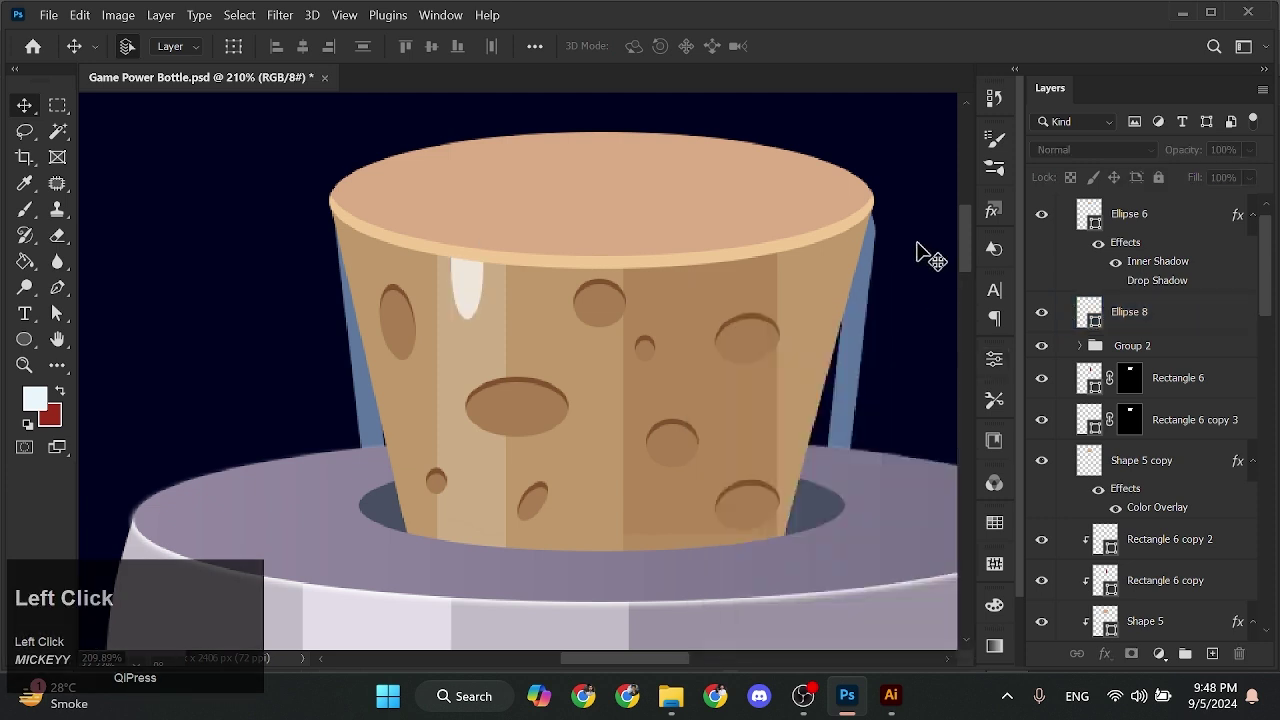
pyautogui.click(483, 305)
pyautogui.press('7')
pyautogui.scroll(-3, 674, 363)
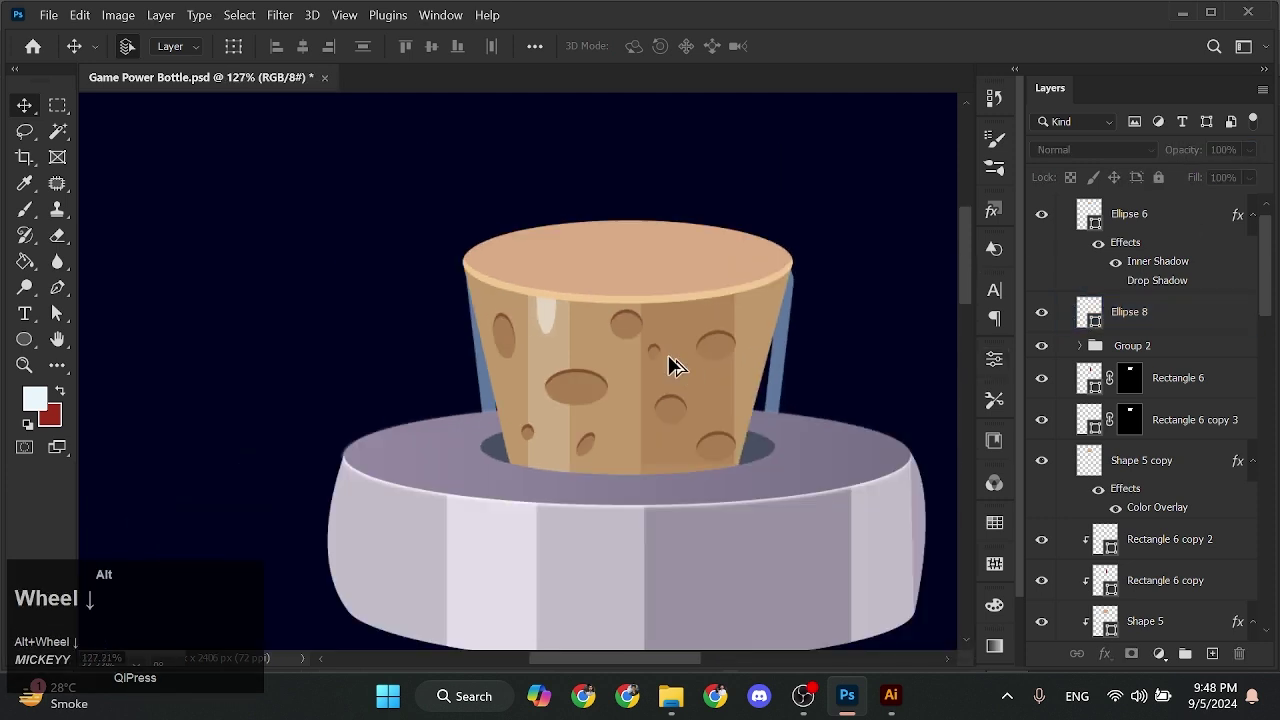
pyautogui.hotkey('ctrl', 's')
# Toggle the visibility of individual cap and cork layers to identify which ones form the cork body
pyautogui.scroll(-2, 668, 355)
pyautogui.scroll(-2, 610, 265)
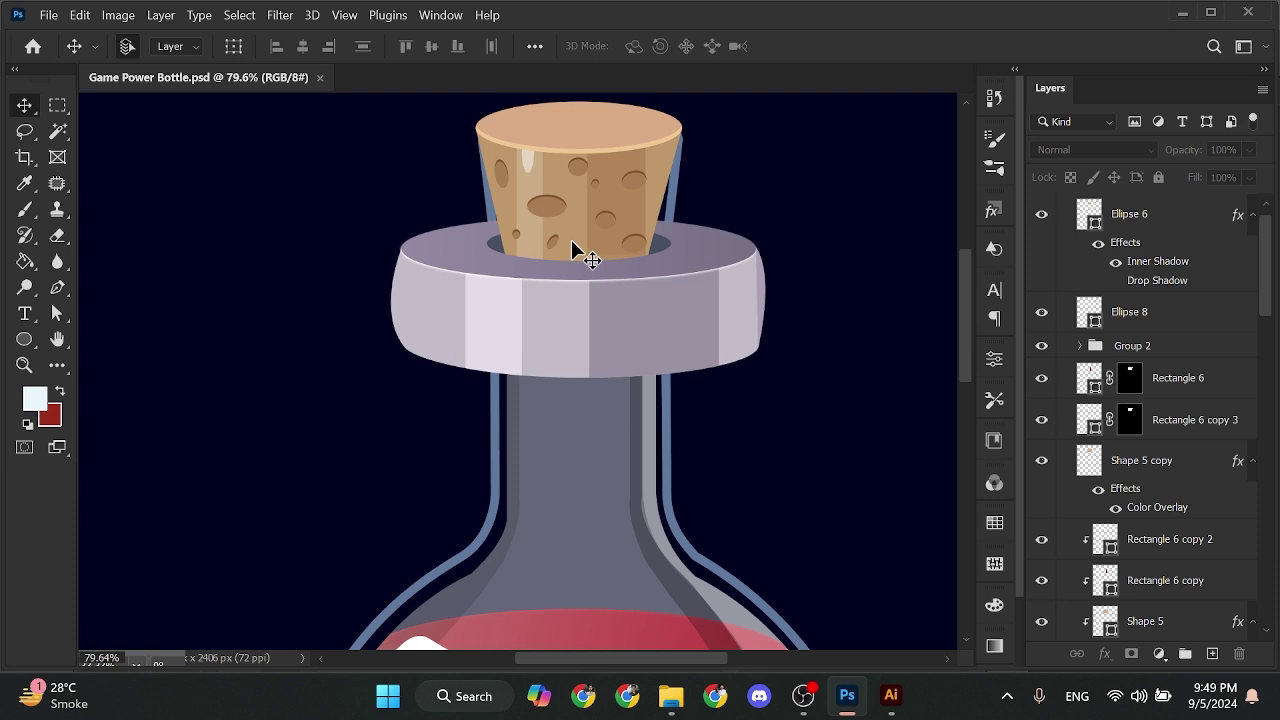
pyautogui.scroll(2, 571, 239)
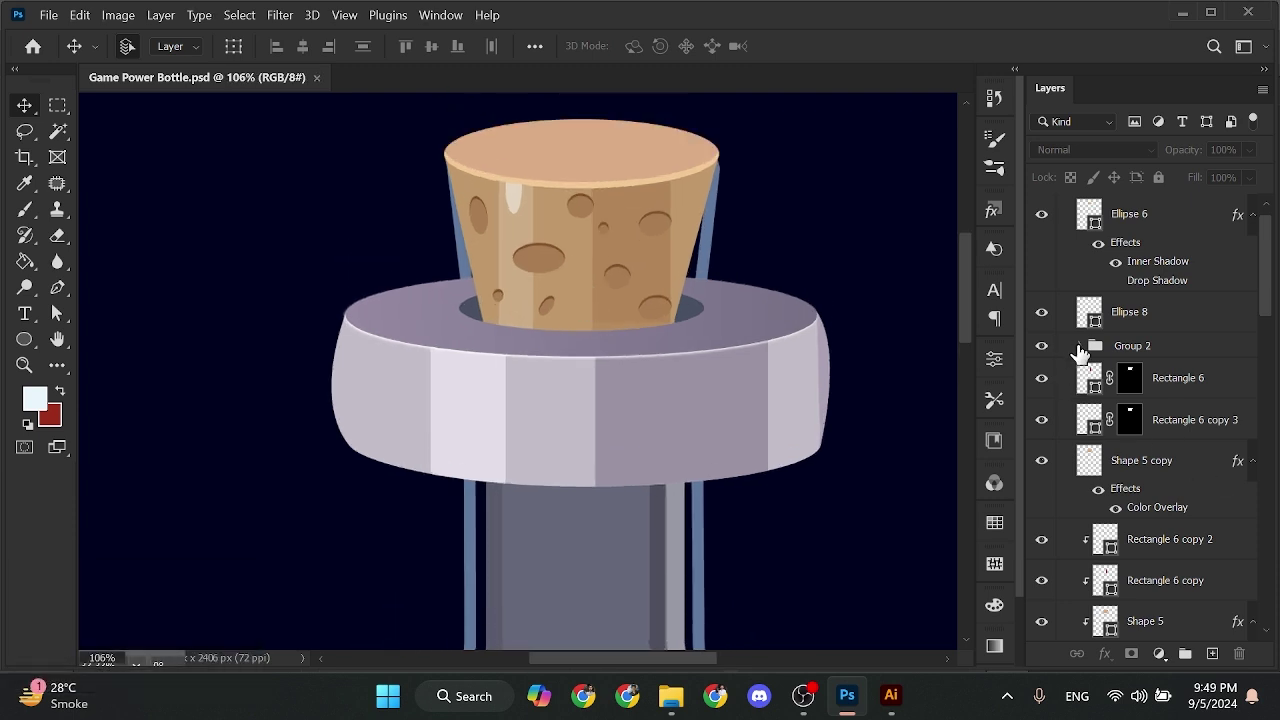
pyautogui.click(1038, 242)
pyautogui.click(1040, 240)
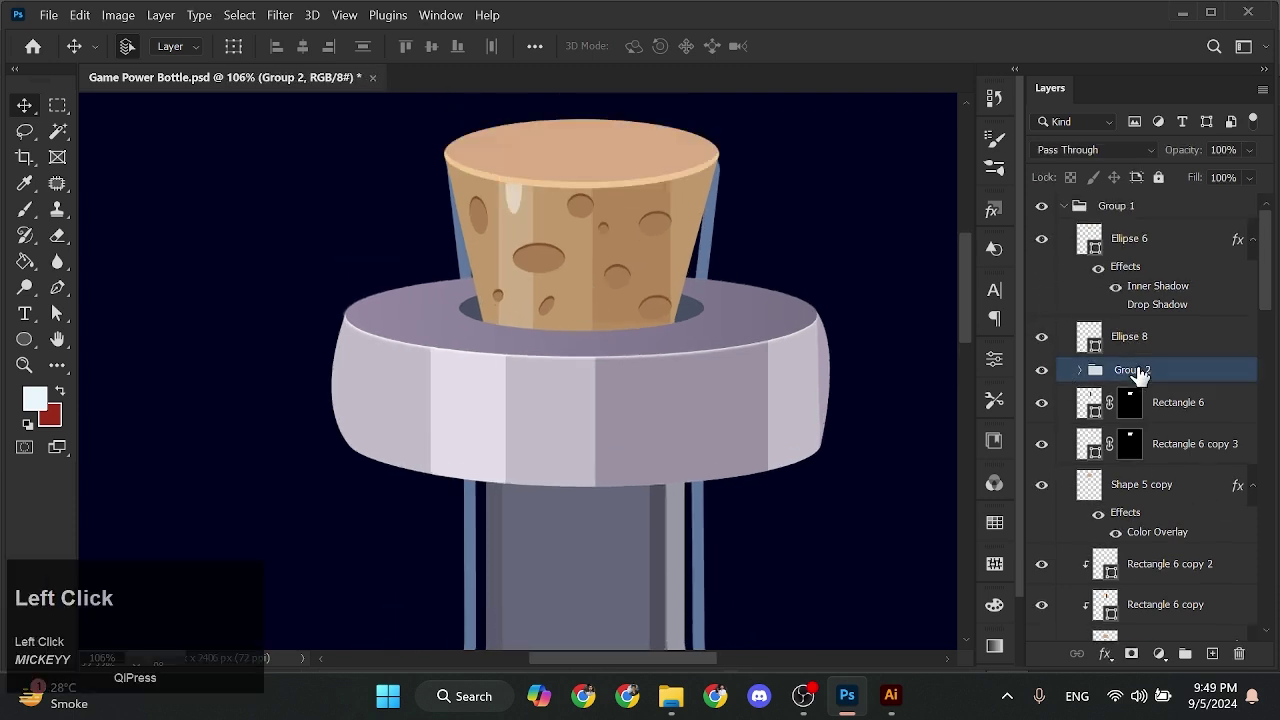
pyautogui.scroll(-6, 1137, 373)
pyautogui.click(1041, 564)
pyautogui.click(1041, 564)
pyautogui.click(1041, 466)
pyautogui.click(1041, 466)
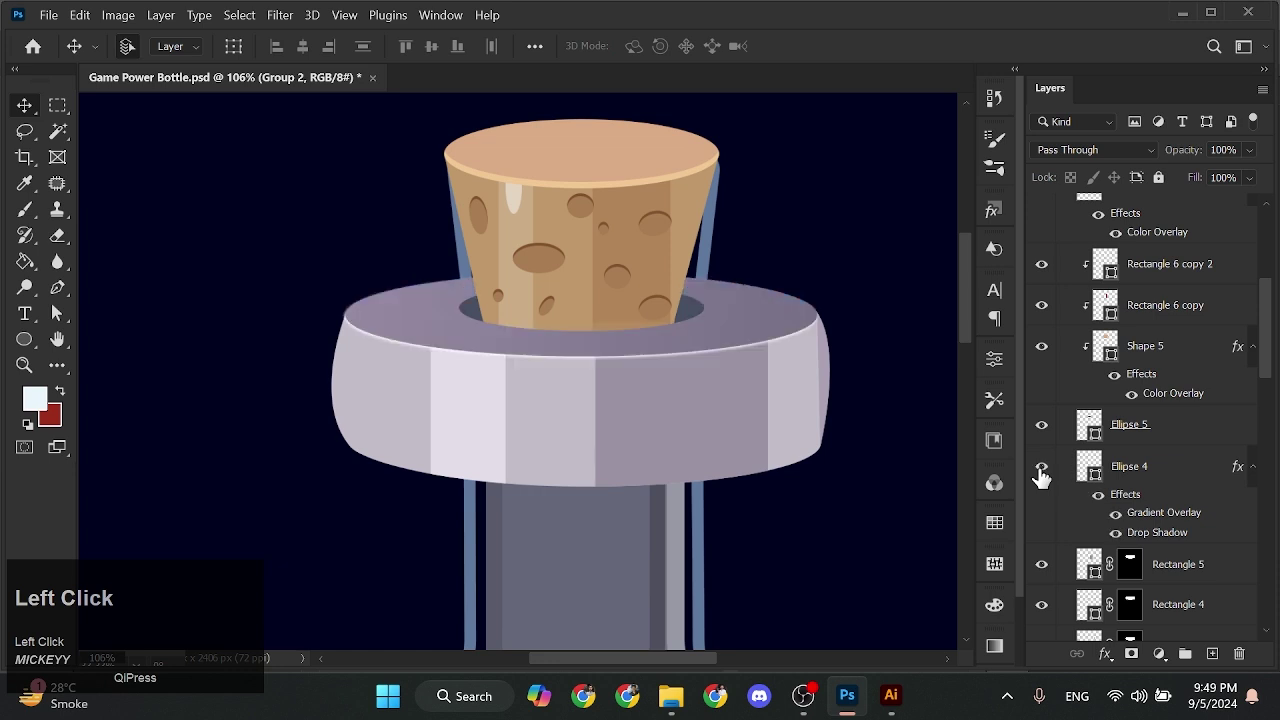
pyautogui.click(1042, 426)
pyautogui.scroll(1, 1064, 411)
pyautogui.click(1128, 474)
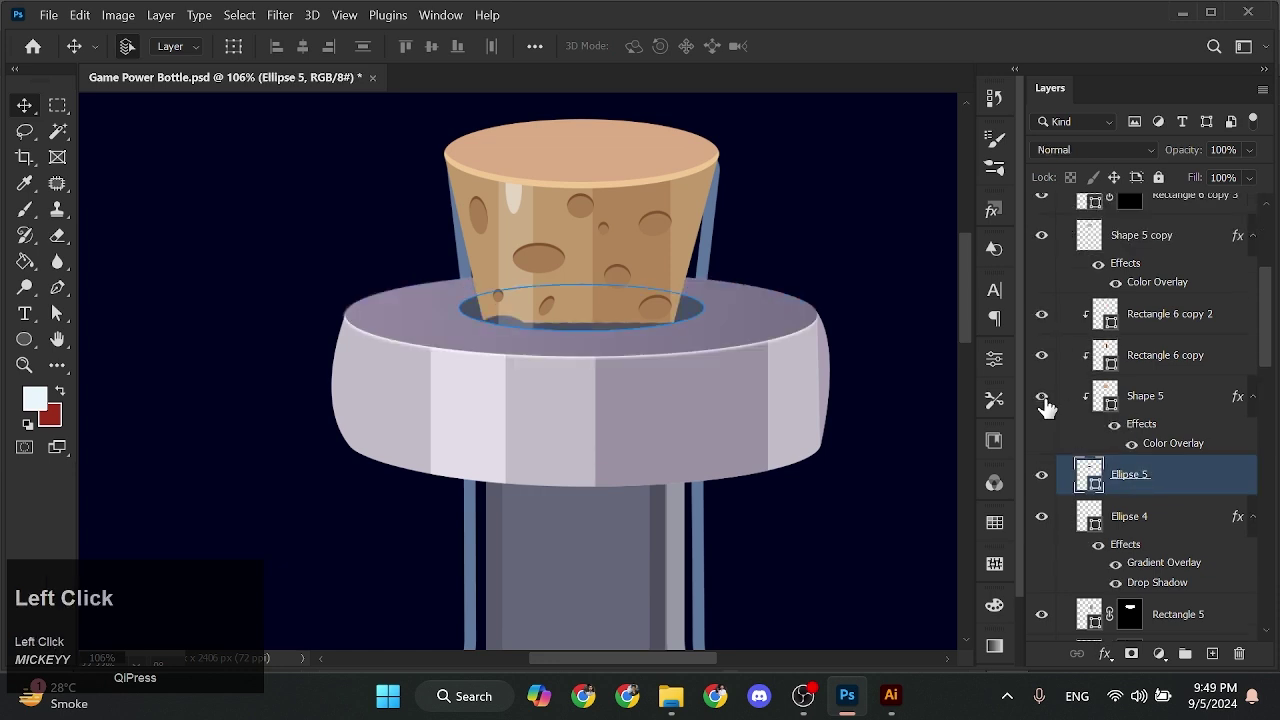
# Duplicate the cork body layers from Shape 5 up to Group 2 and group the duplicates
pyautogui.click(1152, 399)
pyautogui.scroll(5, 1168, 400)
pyautogui.keyDown('shift'); pyautogui.click(1148, 372); pyautogui.keyUp('shift')
pyautogui.hotkey('ctrl', 'g')
pyautogui.hotkey('ctrl', 'z')
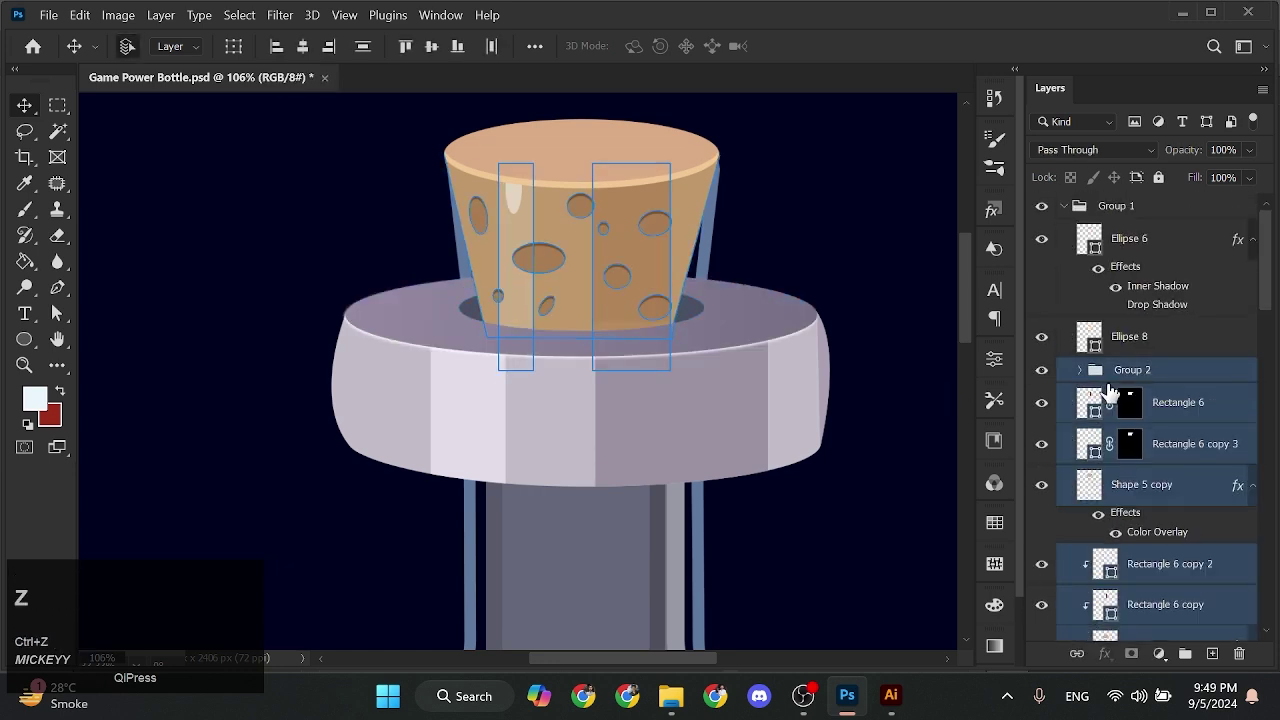
pyautogui.hotkey('ctrl', 'j')
pyautogui.hotkey('ctrl', 'g')
pyautogui.scroll(2, 1100, 400)
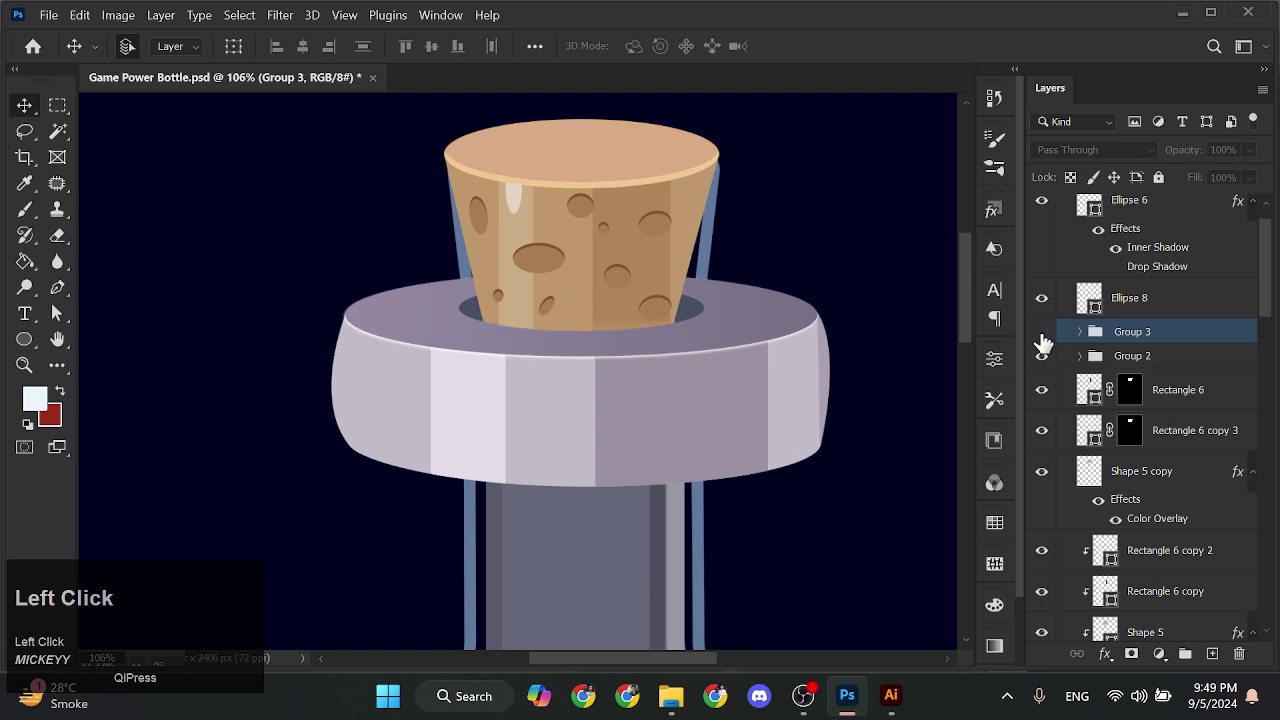
# Place a copy of Group 3 straight below the original, over the bottle neck
pyautogui.scroll(-2, 943, 353)
pyautogui.moveTo(700, 334); pyautogui.dragTo(710, 528)
pyautogui.scroll(-1, 1088, 435)
pyautogui.scroll(-1, 1088, 435)
pyautogui.click(1038, 452)
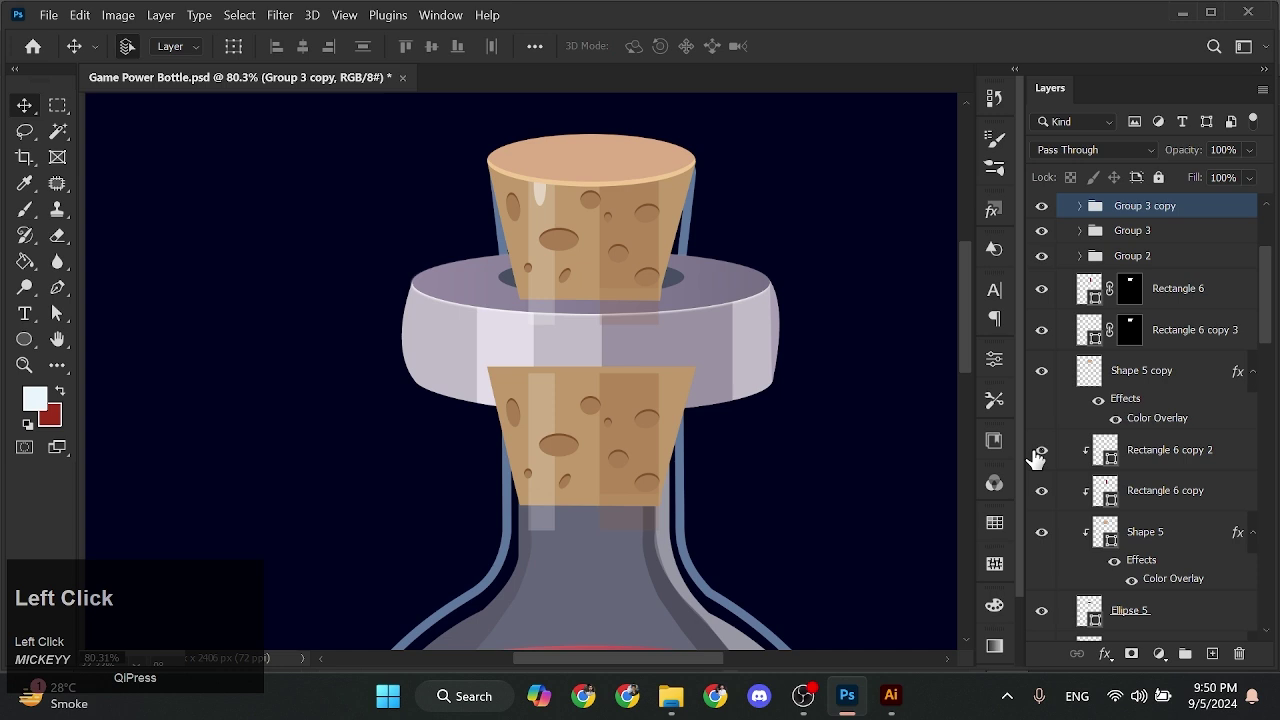
pyautogui.click(108, 145)
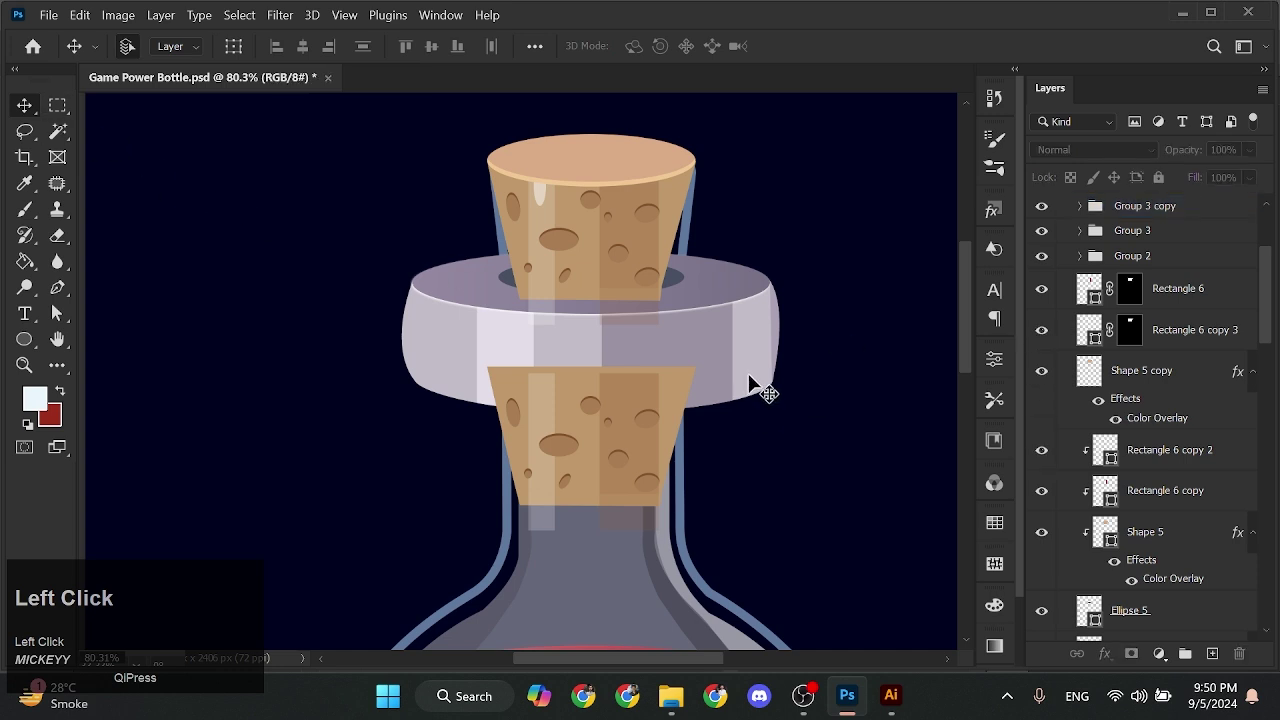
# Move Group 3 copy down the layer stack to just beneath Ellipse 4 copy, behind the bottle's cap ring
pyautogui.click(749, 380)
pyautogui.scroll(1, 1183, 465)
pyautogui.click(677, 425)
pyautogui.scroll(2, 1071, 398)
pyautogui.click(1078, 369)
pyautogui.scroll(-1, 1104, 372)
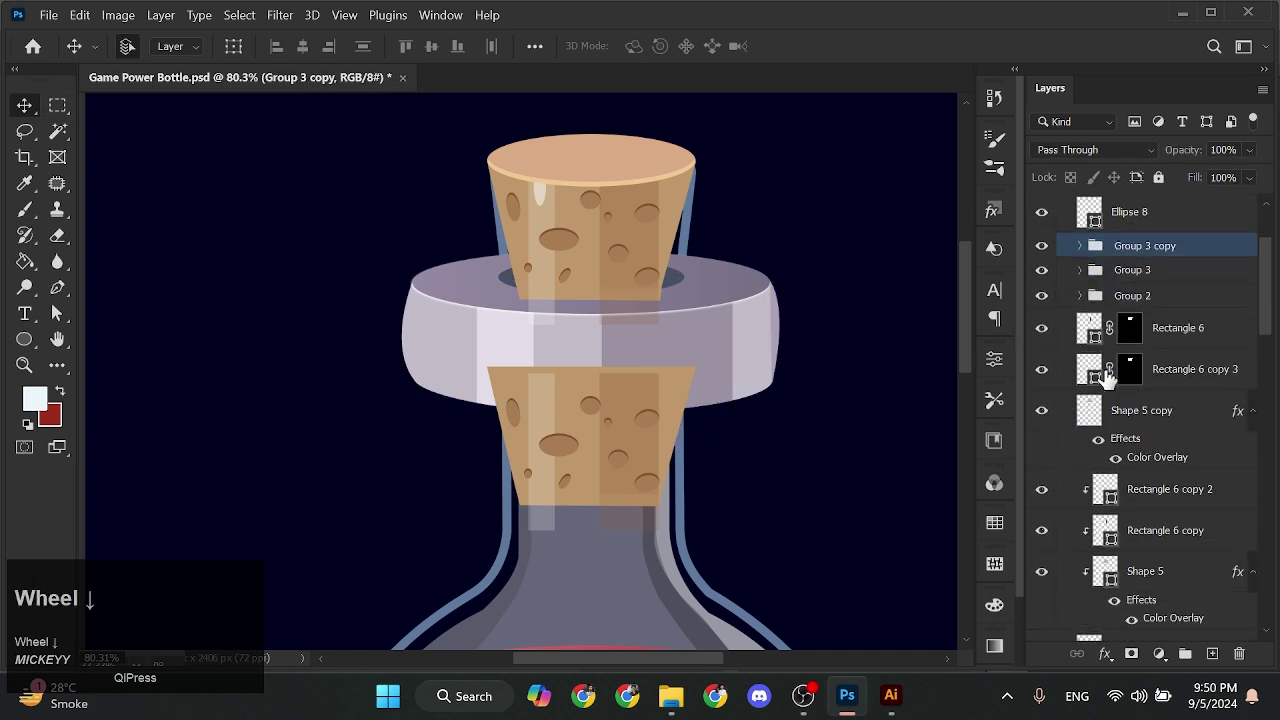
pyautogui.hotkey('ctrl', '[')
pyautogui.hotkey('ctrl', '[')
pyautogui.hotkey('ctrl', '[')
pyautogui.hotkey('ctrl', '[')
pyautogui.scroll(-3, 1120, 330)
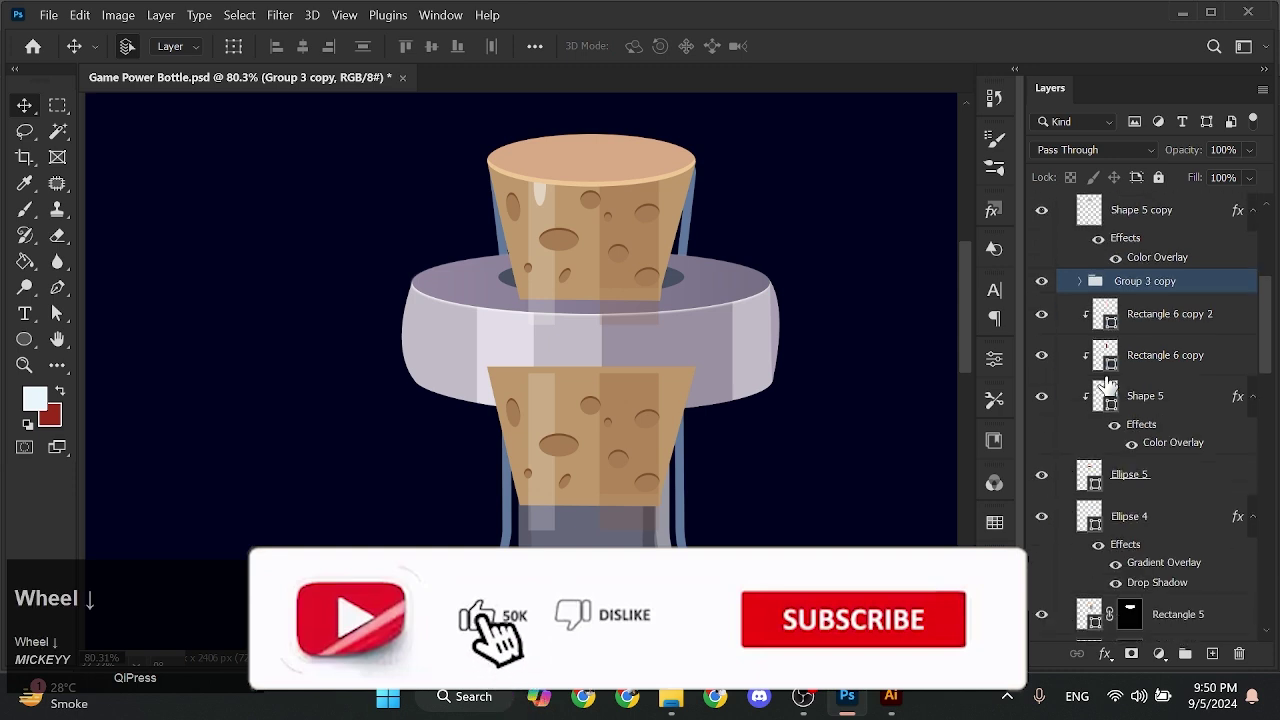
pyautogui.moveTo(1142, 583); pyautogui.dragTo(1142, 585)
pyautogui.scroll(-3, 1142, 506)
pyautogui.moveTo(1142, 346); pyautogui.dragTo(1143, 531)
pyautogui.scroll(-2, 728, 488)
pyautogui.scroll(4, 680, 390)
# Distort Group 3 copy so the lower cork's sides run nearly parallel and fit inside the glass neck
pyautogui.hotkey('ctrl', 't')
pyautogui.moveTo(726, 287); pyautogui.dragTo(663, 300)
pyautogui.hotkey('ctrl', 'z')
pyautogui.moveTo(441, 298); pyautogui.dragTo(476, 316)
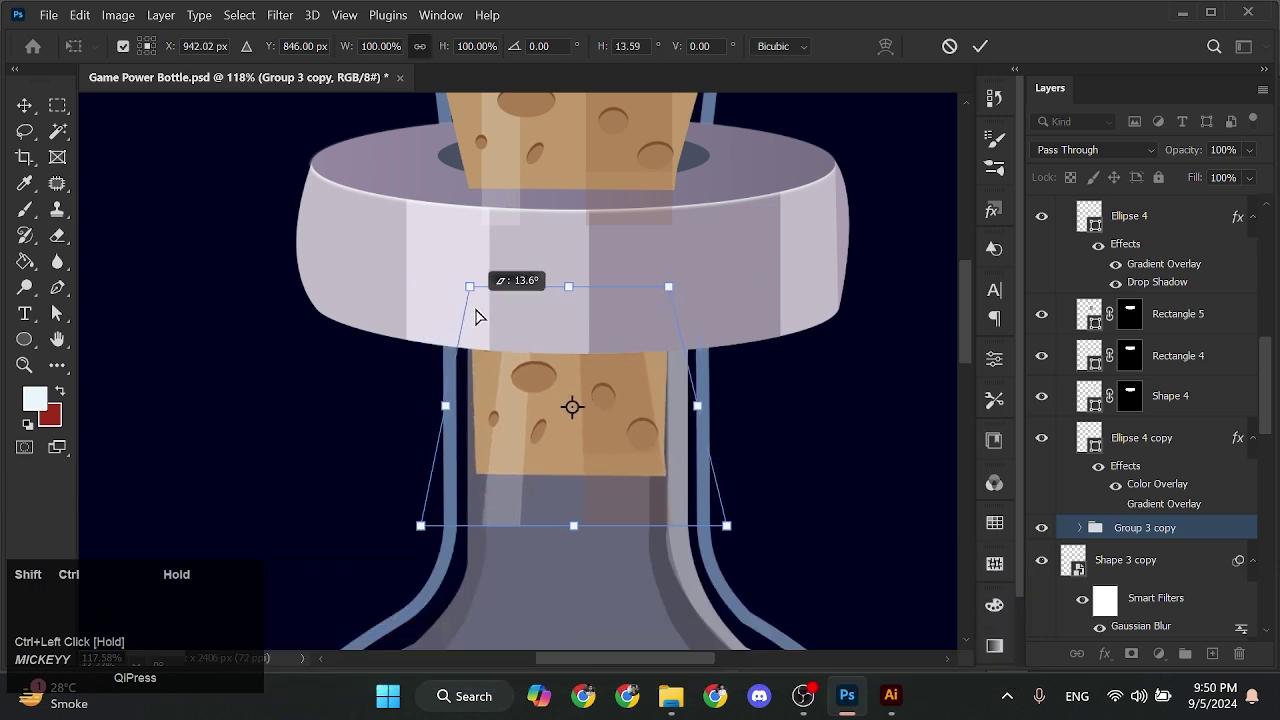
pyautogui.scroll(3, 647, 591)
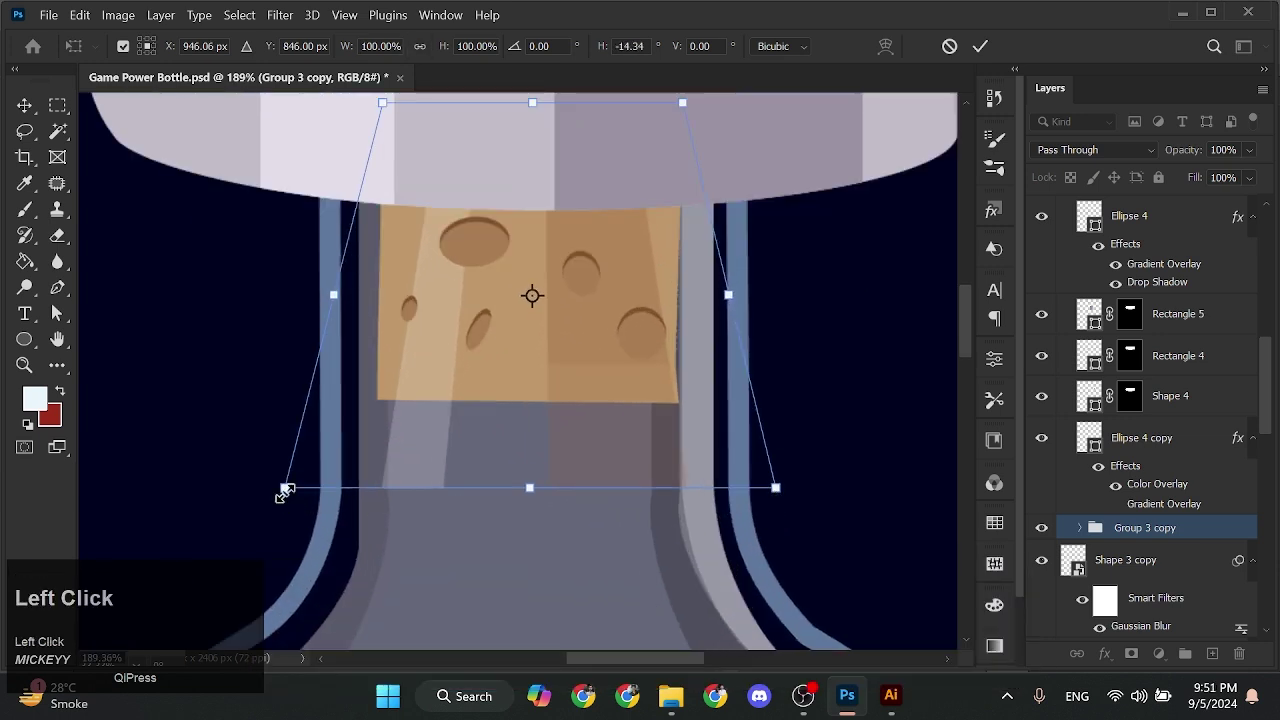
pyautogui.moveTo(285, 490); pyautogui.dragTo(305, 489)
pyautogui.moveTo(777, 487)
pyautogui.mouseDown()
pyautogui.moveTo(749, 492)
pyautogui.moveTo(773, 500)
pyautogui.mouseUp()
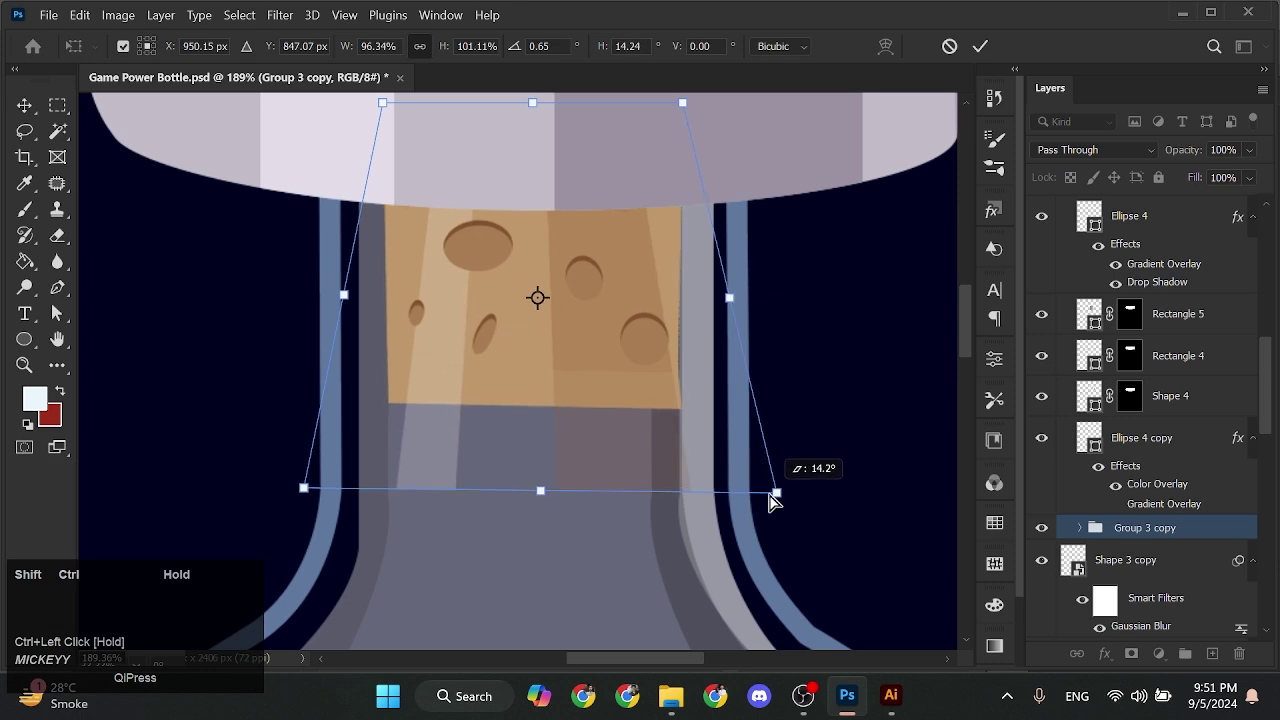
pyautogui.press('Return')
# Try to trim the light strip Rectangle 6 copy 6 at the lower cork's bottom edge
pyautogui.click(623, 480)
pyautogui.moveTo(437, 491)
pyautogui.mouseDown()
pyautogui.moveTo(586, 405)
pyautogui.moveTo(569, 406)
pyautogui.mouseUp()
pyautogui.moveTo(432, 352); pyautogui.dragTo(429, 406)
pyautogui.click(465, 434)
pyautogui.scroll(3, 465, 434)
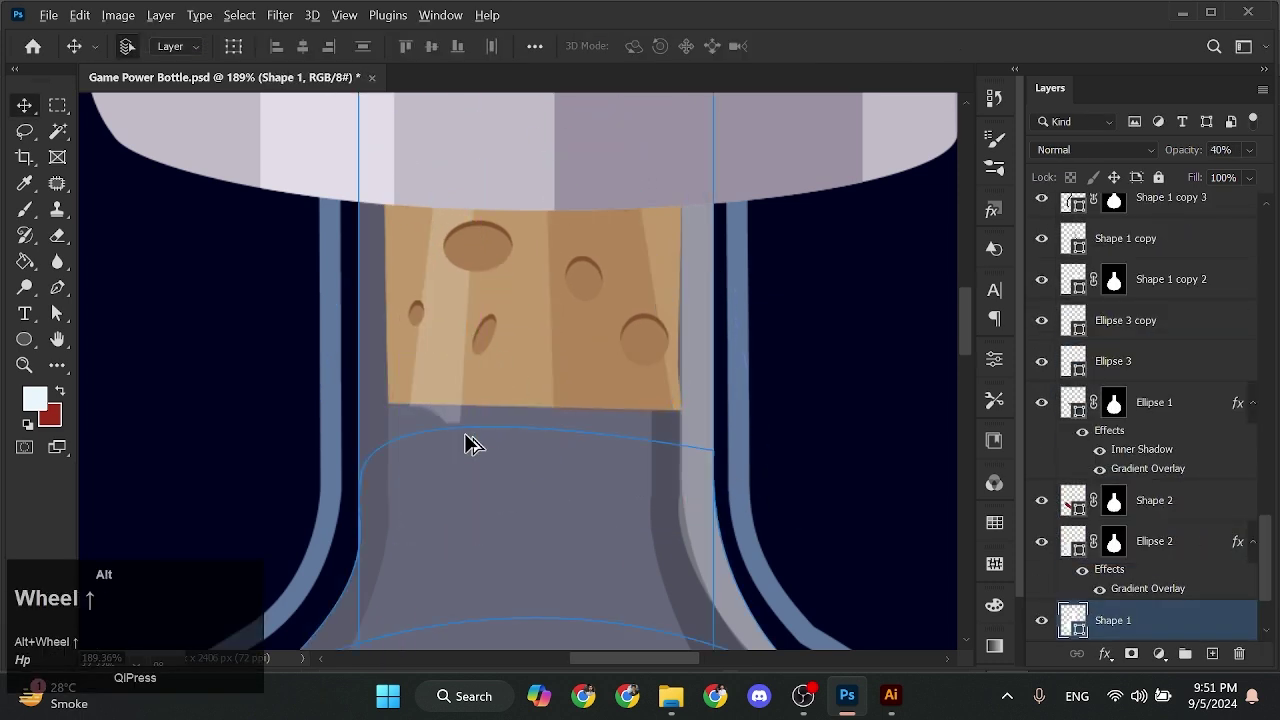
pyautogui.click(452, 388)
pyautogui.click(491, 353)
pyautogui.click(491, 352)
pyautogui.keyDown('ctrl'); pyautogui.click(1111, 350); pyautogui.keyUp('ctrl')
pyautogui.click(1106, 216)
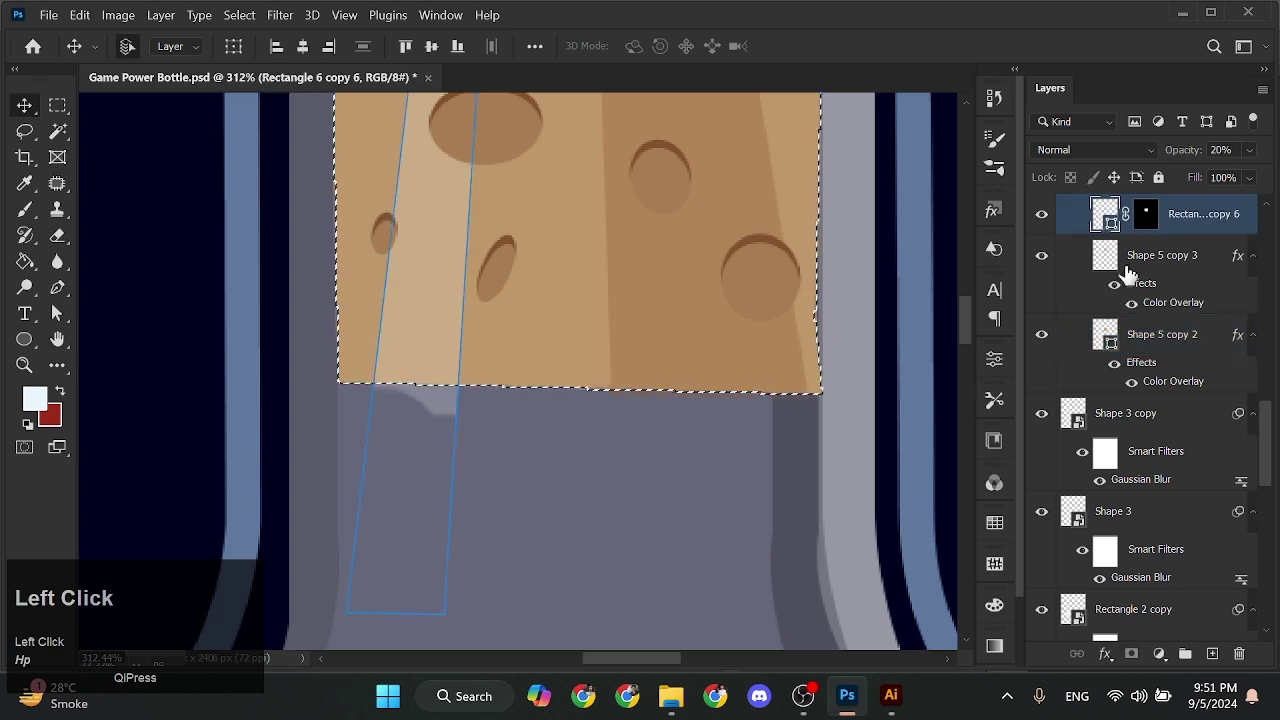
pyautogui.hotkey('ctrl', 'd')
pyautogui.moveTo(431, 391); pyautogui.dragTo(443, 367)
pyautogui.scroll(-3, 443, 367)
pyautogui.scroll(2, 442, 366)
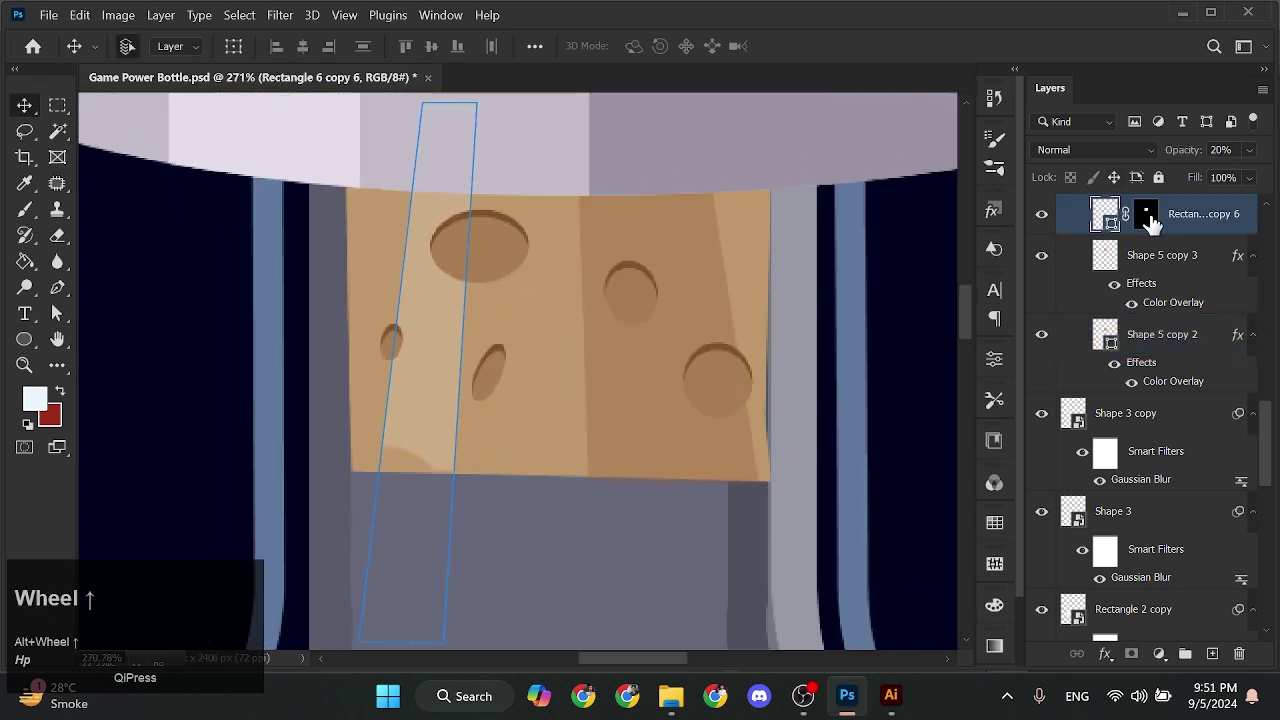
# Replace the mask of Rectangle 6 copy 6 with one made from Shape 5 copy 2's outline
pyautogui.click(1146, 217)
pyautogui.press('Delete')
pyautogui.click(1103, 352)
pyautogui.keyDown('ctrl'); pyautogui.click(1105, 345); pyautogui.keyUp('ctrl')
pyautogui.click(1175, 216)
pyautogui.click(1131, 653)
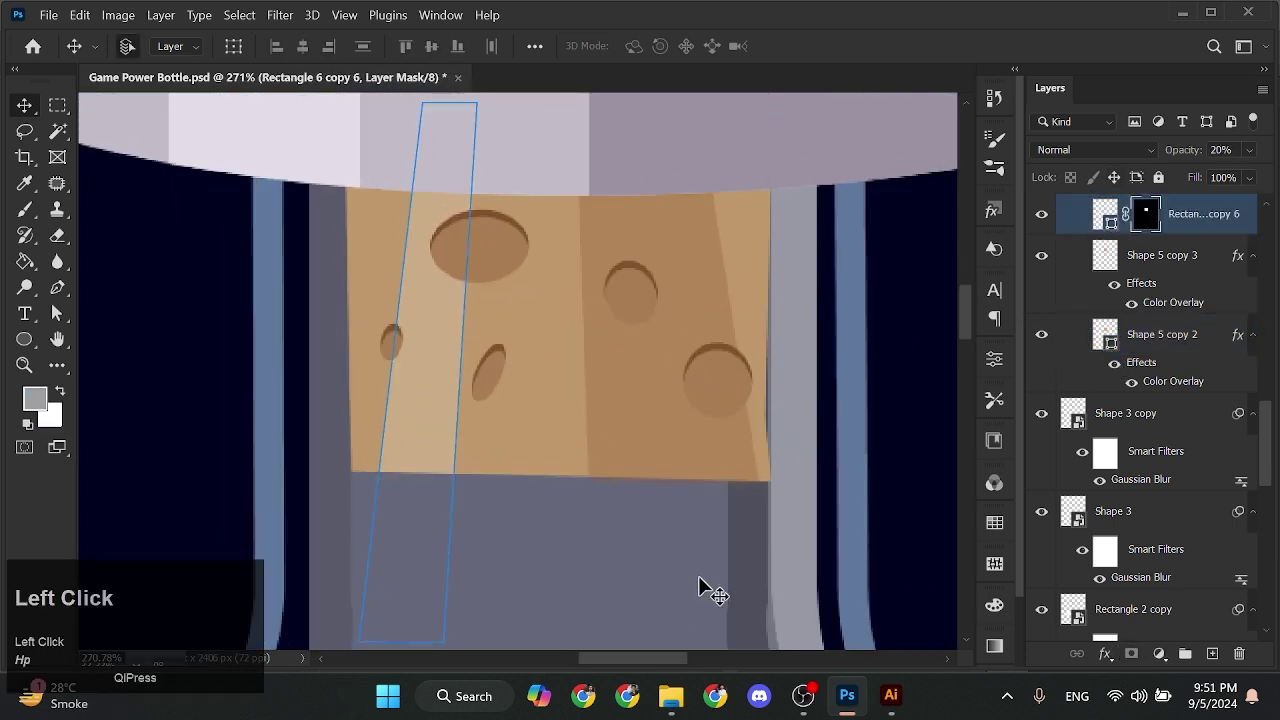
# Nudge the anchor point on Shape 5 copy 2's right edge outward to straighten the notch in the lower cork
pyautogui.scroll(5, 776, 471)
pyautogui.click(733, 401)
pyautogui.press('a')
pyautogui.click(731, 328)
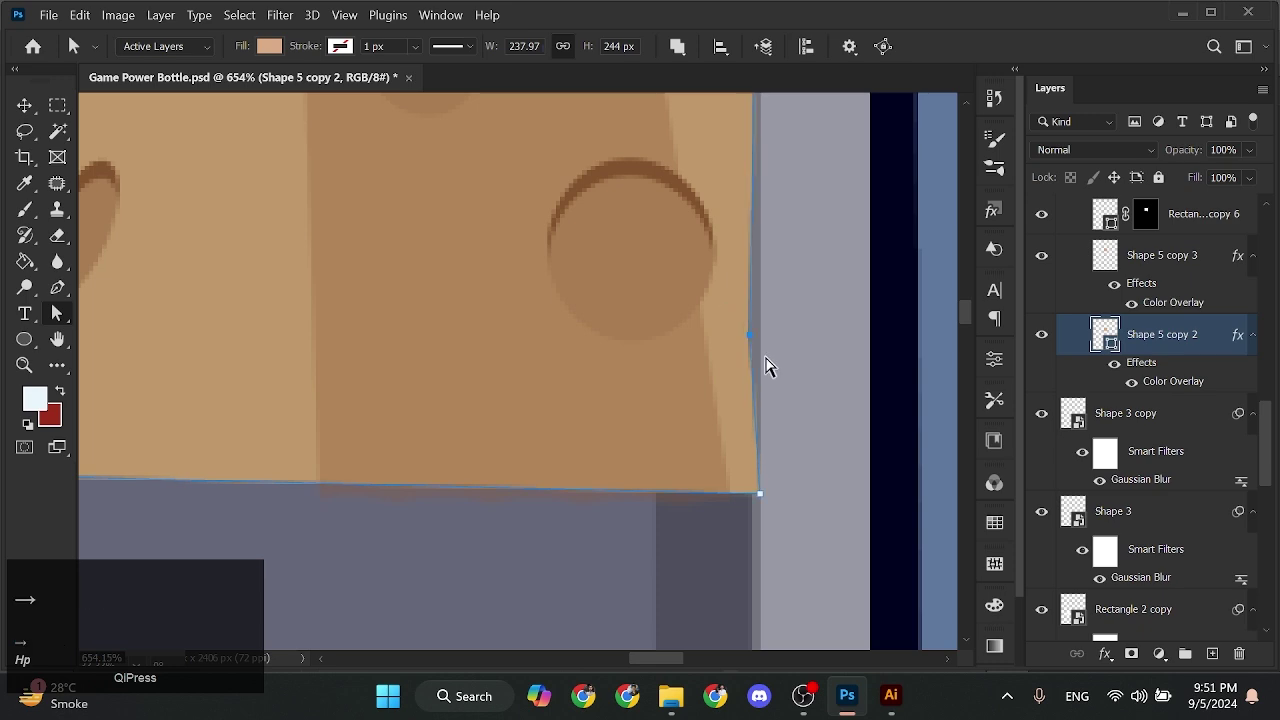
pyautogui.press('v')
pyautogui.click(805, 355)
pyautogui.scroll(-14, 800, 350)
pyautogui.click(494, 486)
pyautogui.scroll(-2, 496, 488)
pyautogui.scroll(3, 497, 488)
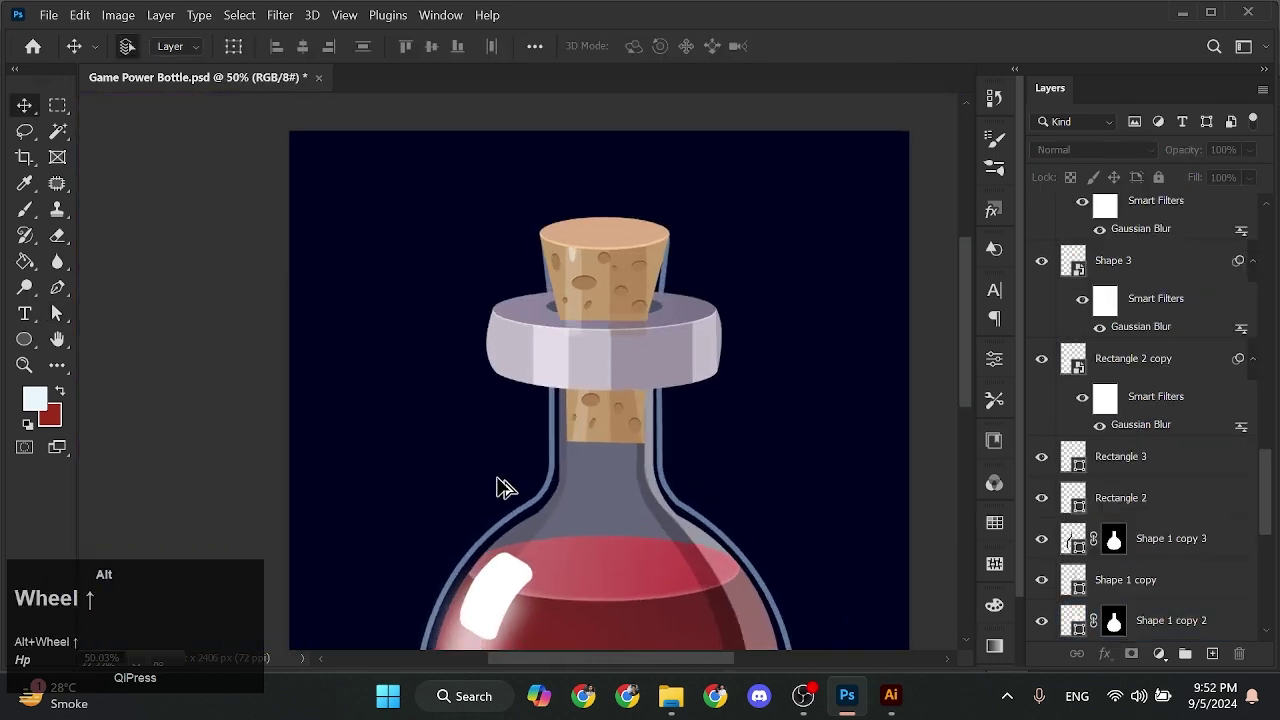
# Adjust the lower anchor point on Shape 5 copy 2's right edge so the cork's side meets the neck highlight cleanly
pyautogui.scroll(4, 752, 450)
pyautogui.scroll(1, 1163, 410)
pyautogui.scroll(-7, 1163, 410)
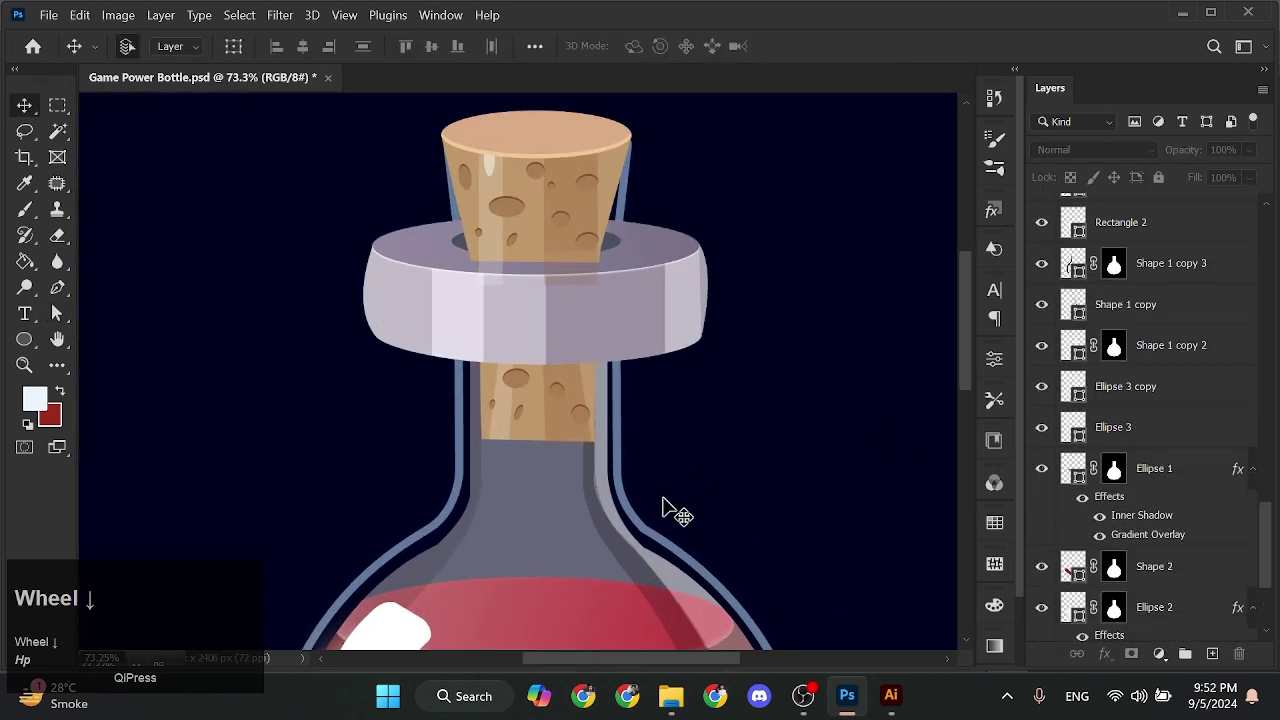
pyautogui.click(537, 434)
pyautogui.scroll(1, 1111, 302)
pyautogui.scroll(3, 1111, 302)
pyautogui.click(1050, 396)
pyautogui.scroll(3, 688, 432)
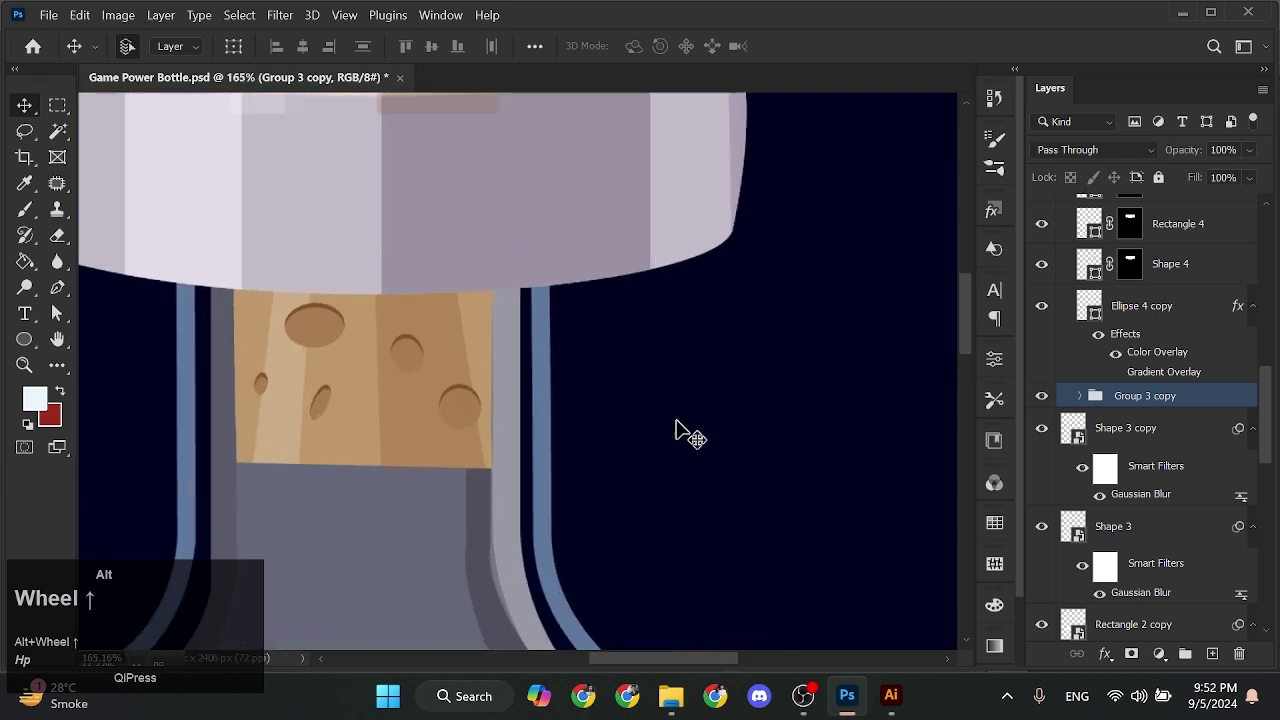
pyautogui.scroll(3, 490, 390)
pyautogui.click(491, 390)
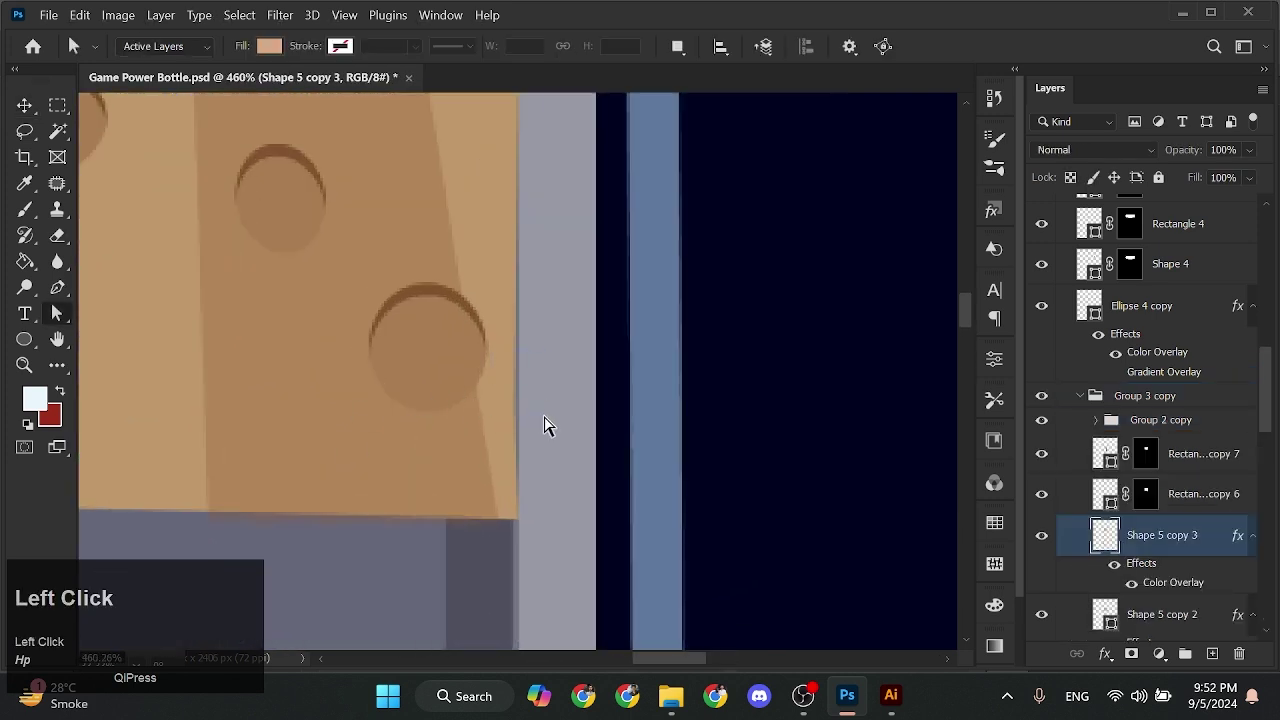
pyautogui.press('v')
pyautogui.moveTo(500, 263); pyautogui.dragTo(500, 263)
pyautogui.click(511, 443)
pyautogui.press('a')
pyautogui.click(514, 408)
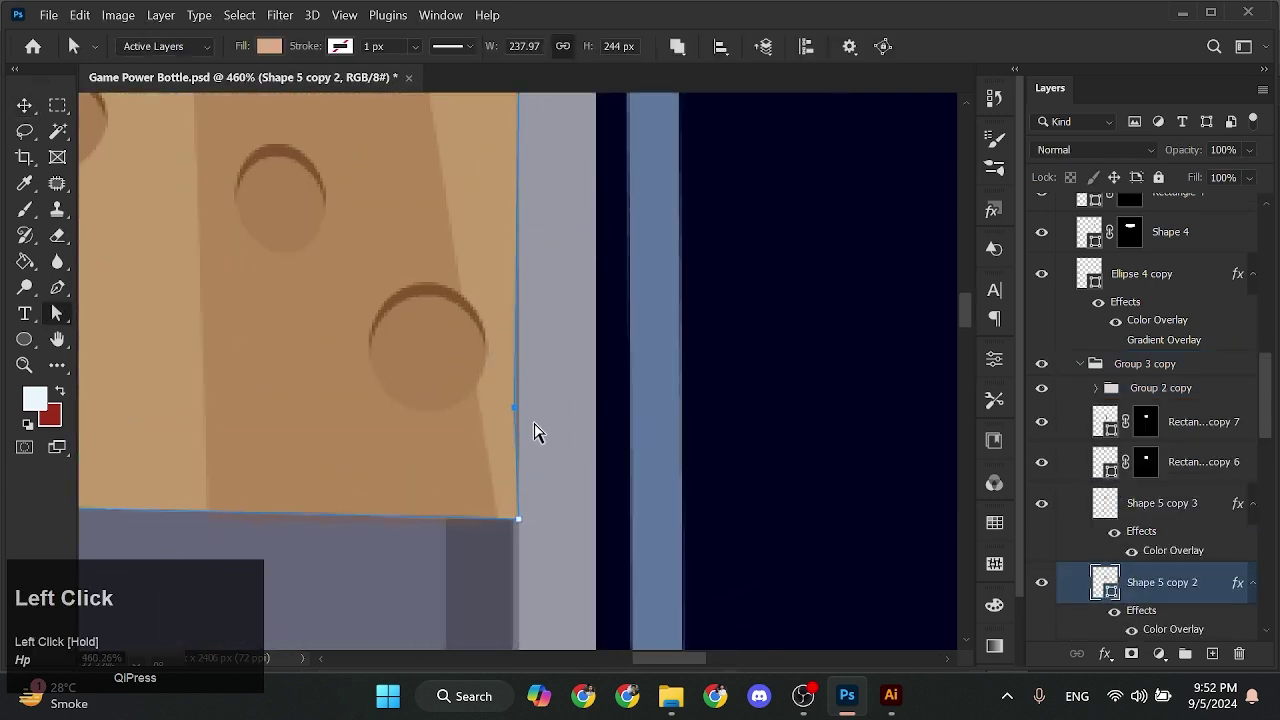
pyautogui.press('v')
# Add a black Color Overlay at about 39% opacity to Group 3 copy to darken the lower cork
pyautogui.scroll(-3, 535, 440)
pyautogui.scroll(5, 1057, 414)
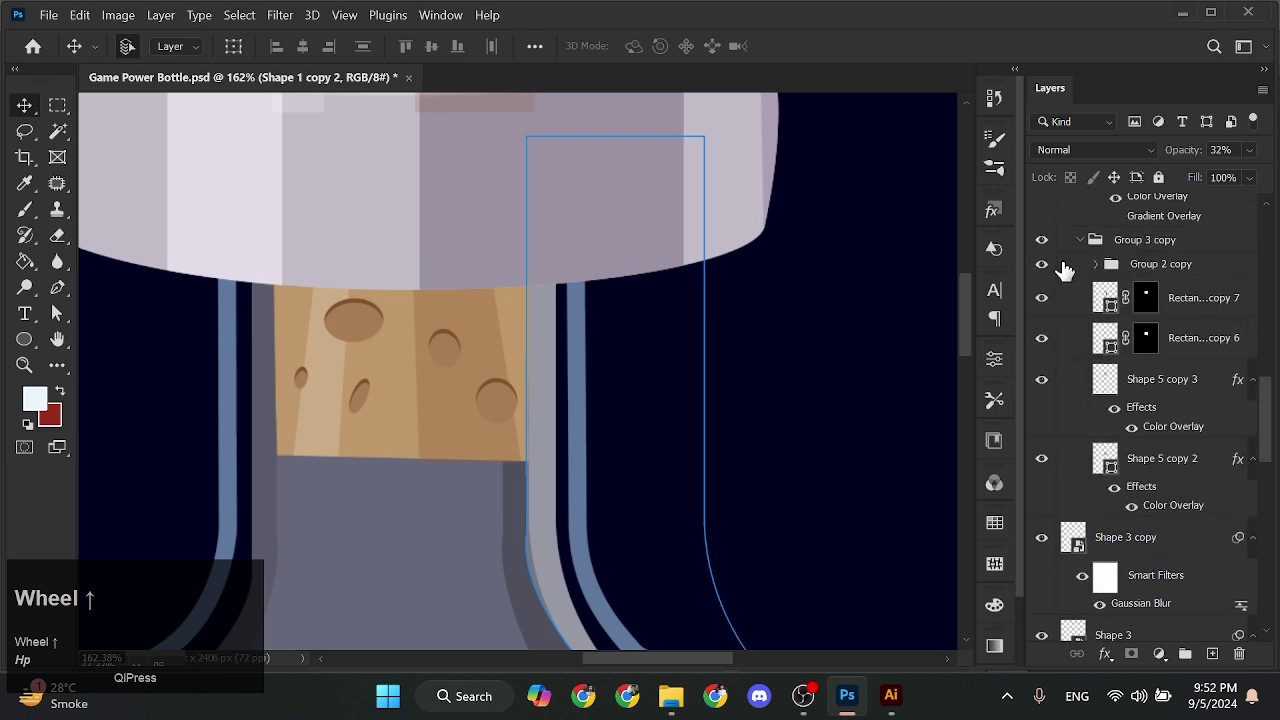
pyautogui.click(1058, 240)
pyautogui.rightClick(1058, 245)
pyautogui.click(985, 12)
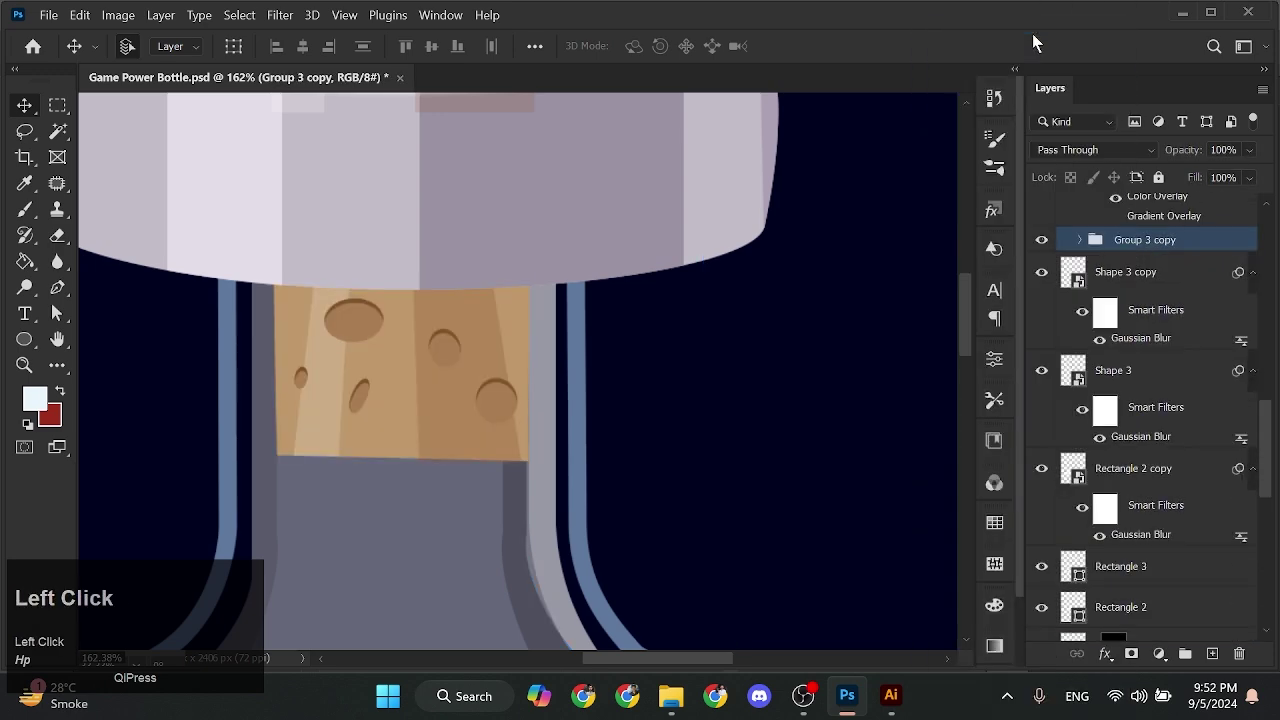
pyautogui.click(584, 384)
pyautogui.click(972, 184)
pyautogui.moveTo(797, 283); pyautogui.dragTo(750, 508)
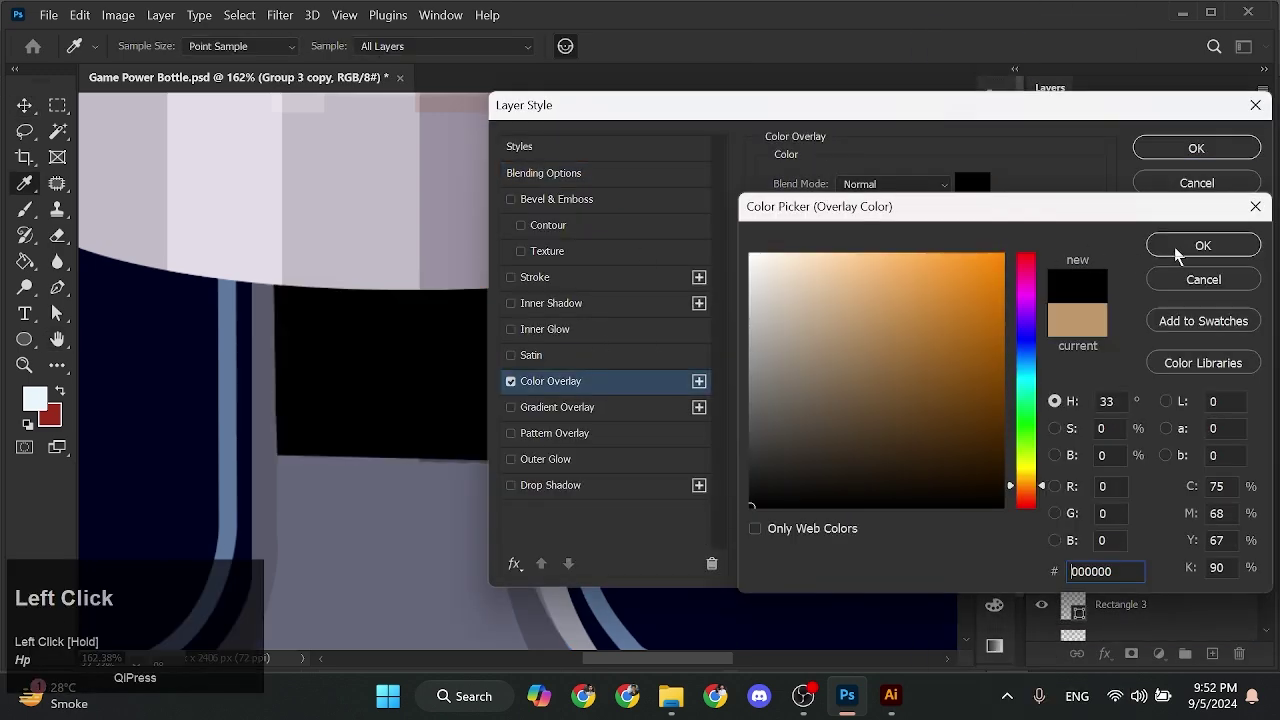
pyautogui.click(1176, 250)
pyautogui.click(848, 210)
pyautogui.moveTo(848, 213); pyautogui.dragTo(884, 222)
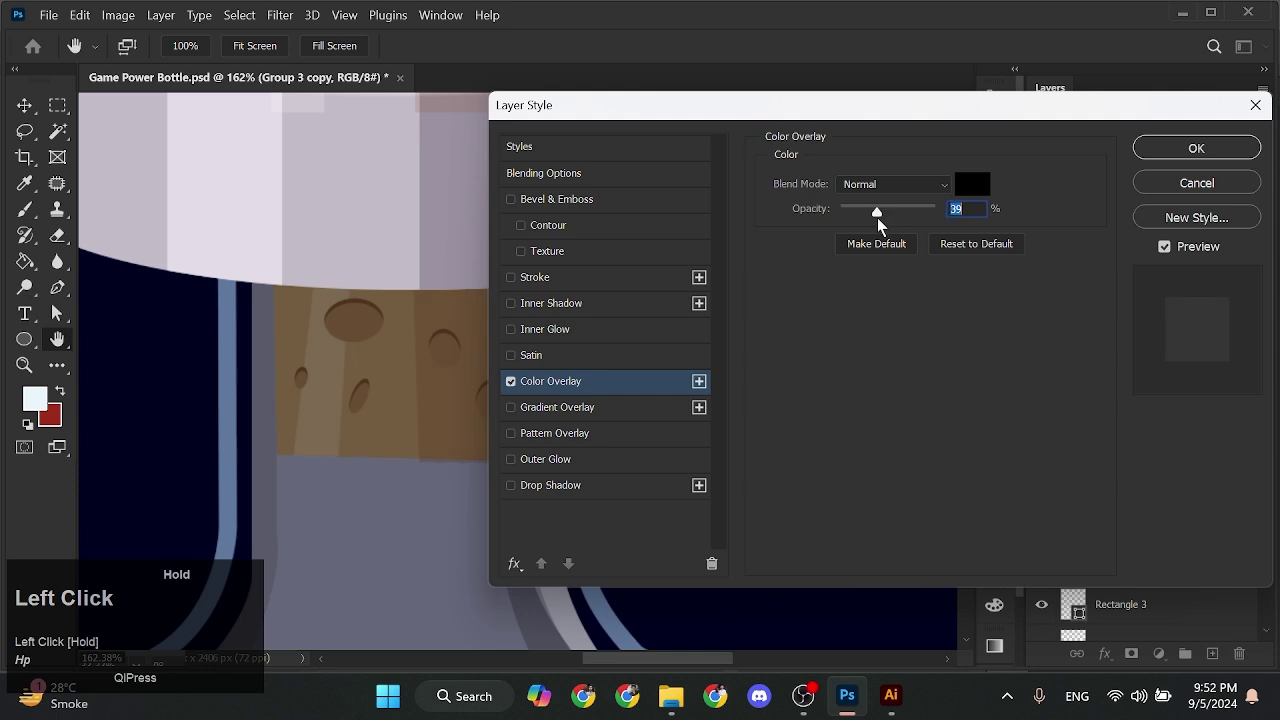
pyautogui.press('Return')
pyautogui.scroll(-5, 580, 357)
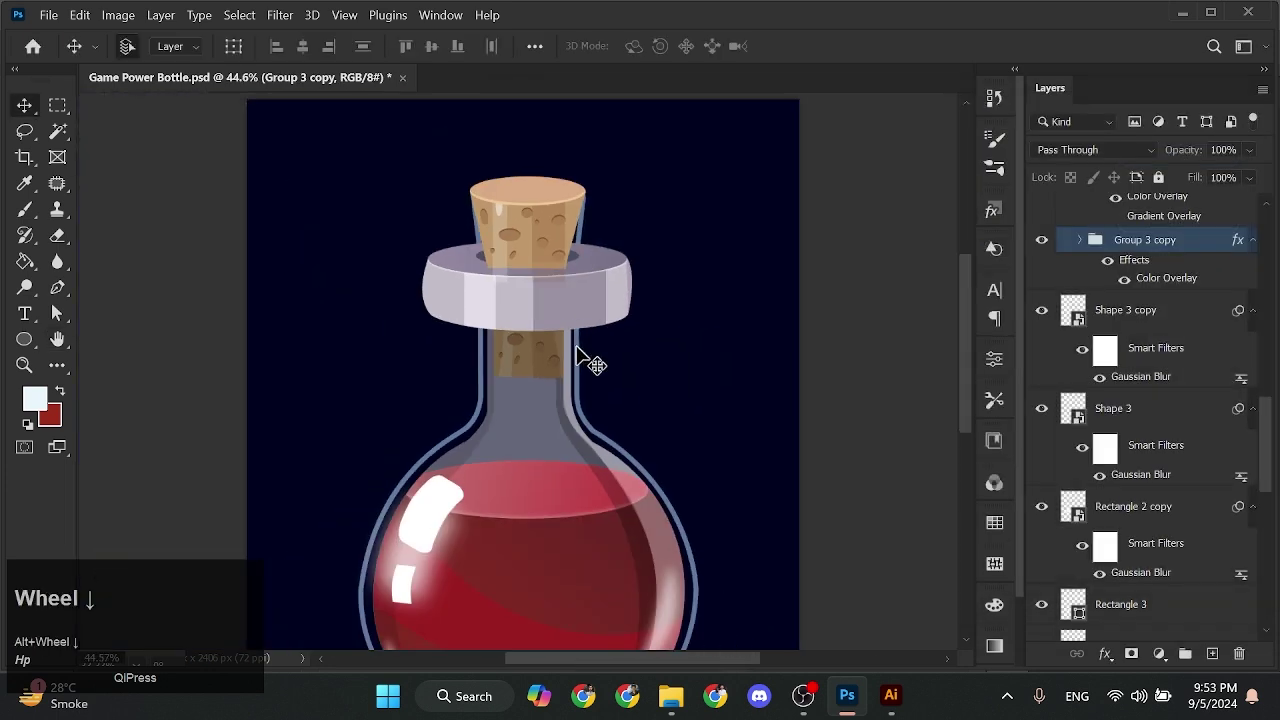
# Save the document and hide the Color Overlay effect on Group 3 copy
pyautogui.hotkey('ctrl', 's')
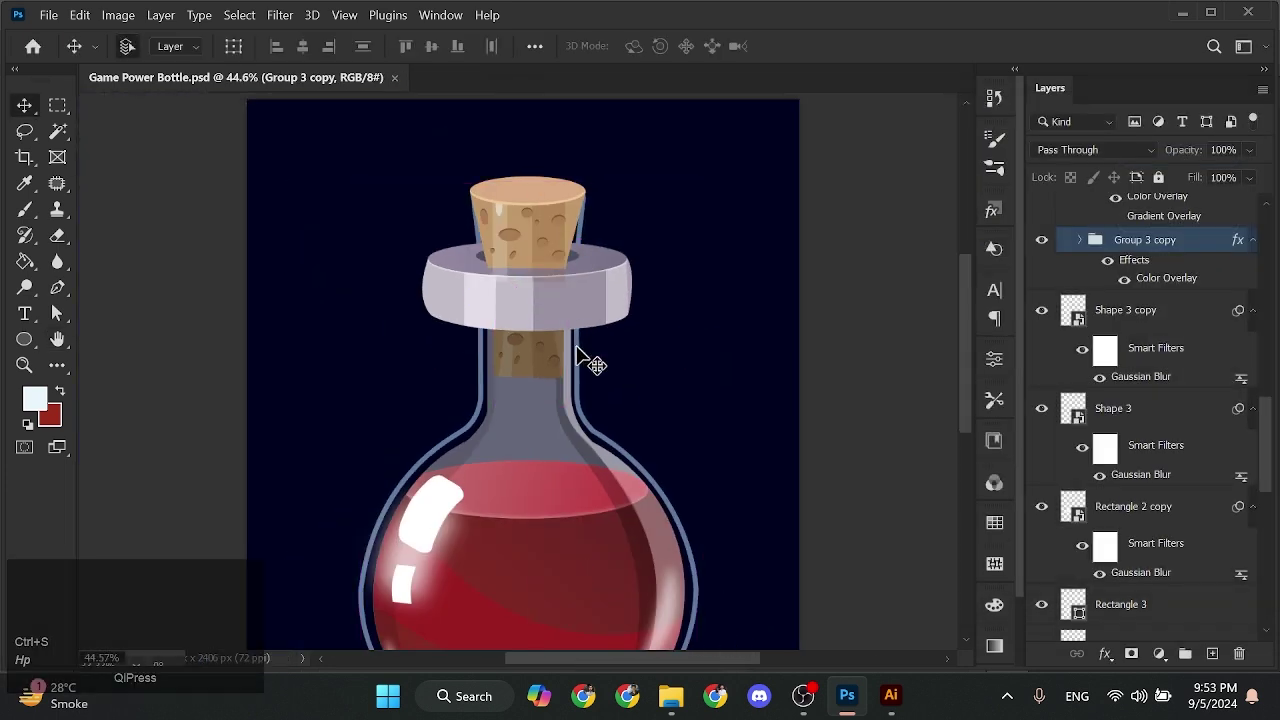
pyautogui.keyDown('alt'); pyautogui.click(580, 354); pyautogui.keyUp('alt')
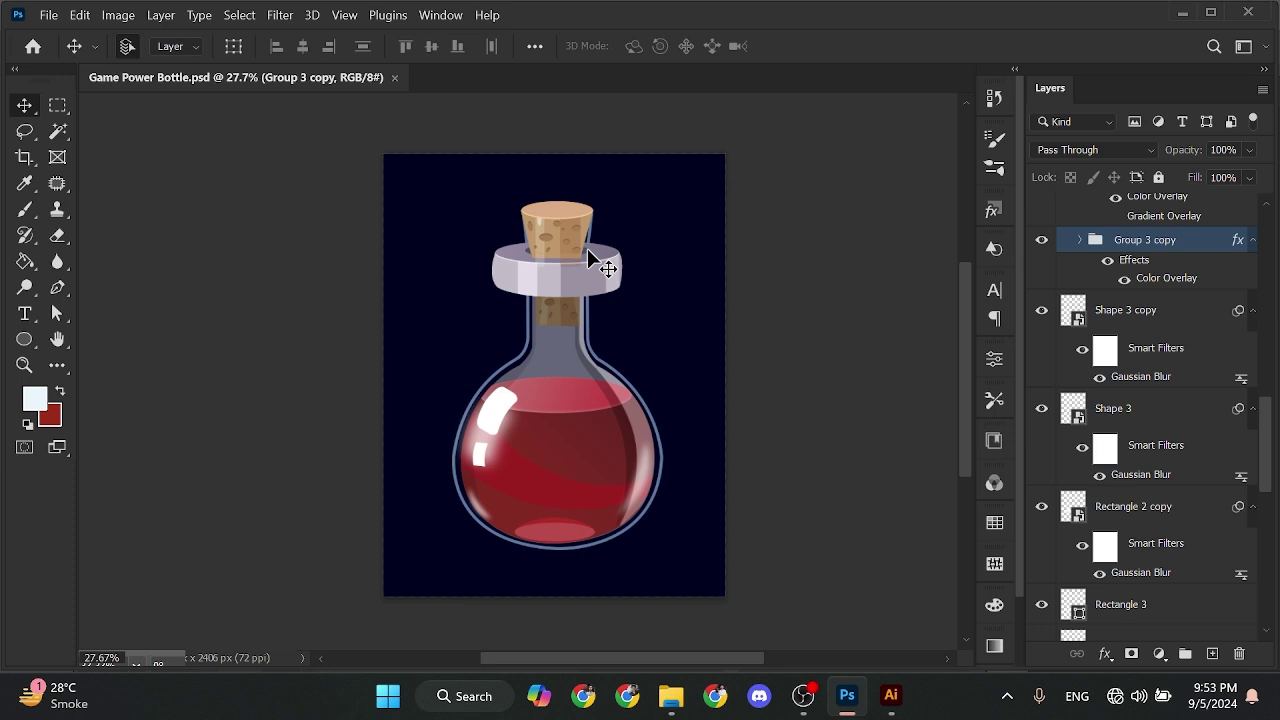
pyautogui.click(1124, 279)
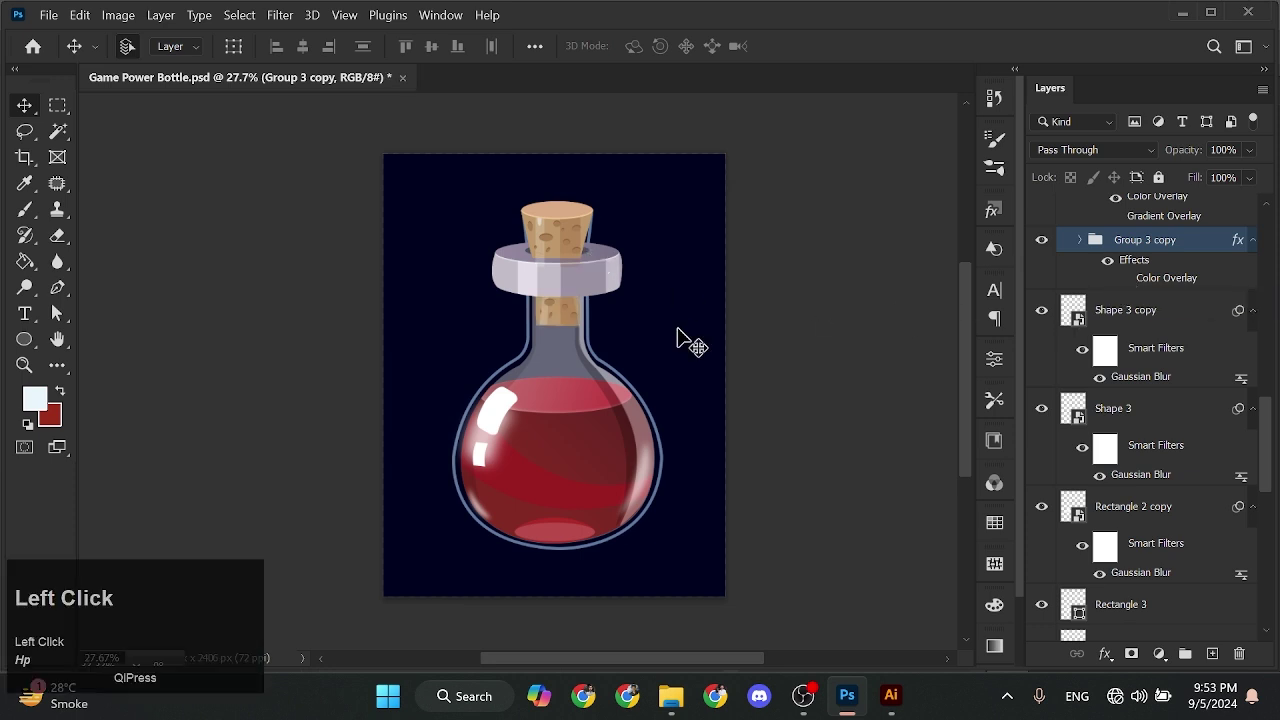
# Draw a closed Pen shape over the lower cork, from under the cap to an arched bottom edge just below the cork
pyautogui.scroll(5, 610, 325)
pyautogui.press('p')
pyautogui.scroll(2, 446, 360)
pyautogui.keyDown('alt'); pyautogui.scroll(2, 446, 368); pyautogui.keyUp('alt')
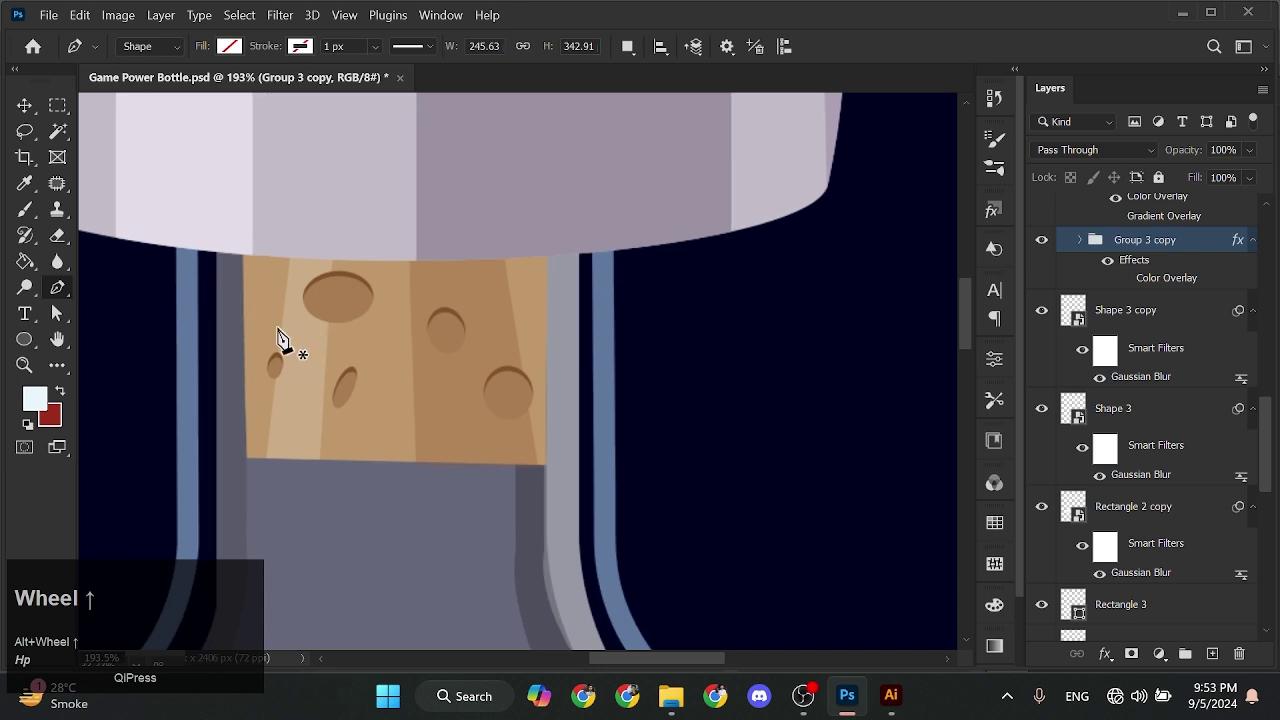
pyautogui.click(206, 244)
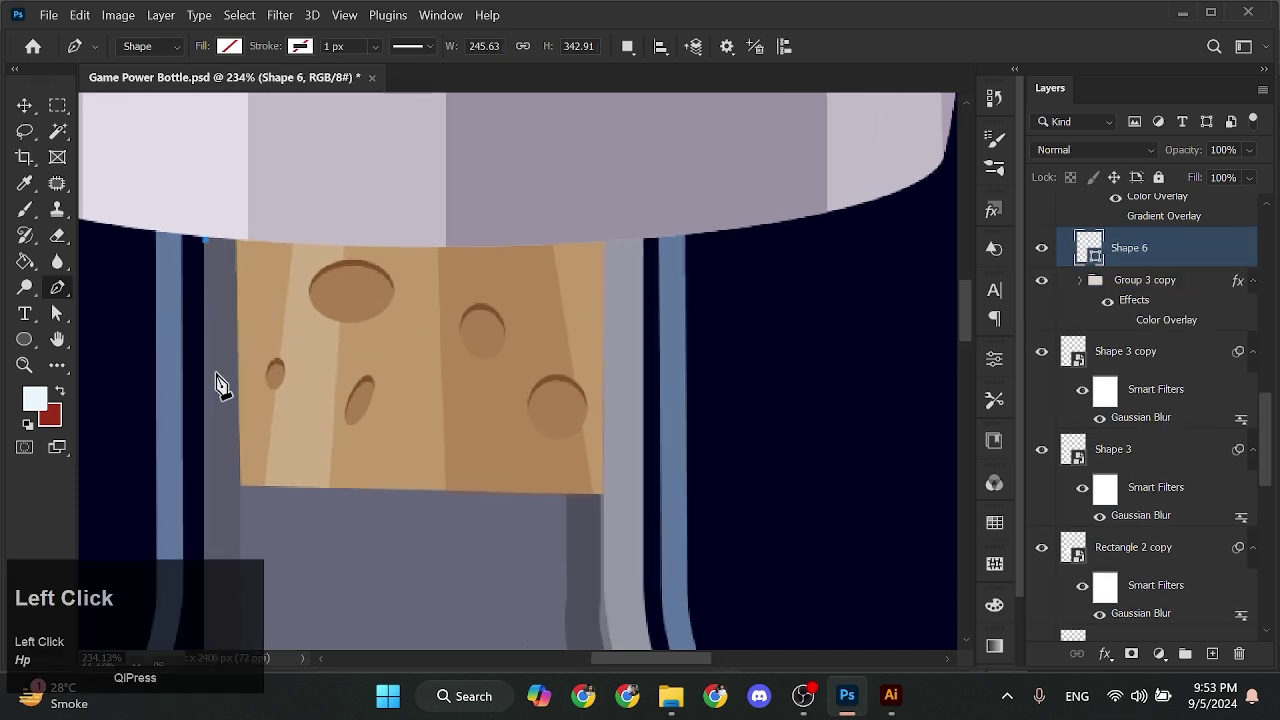
pyautogui.click(205, 529)
pyautogui.scroll(-2, 609, 462)
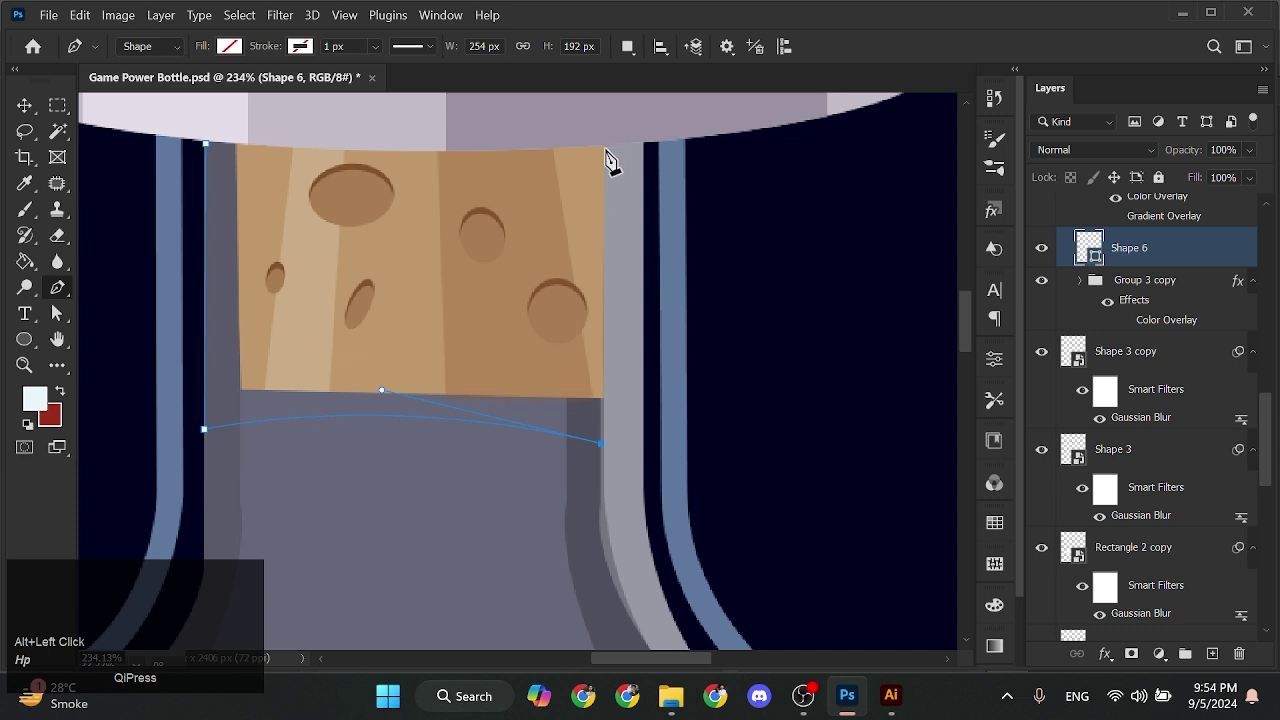
pyautogui.keyDown('alt'); pyautogui.scroll(3, 522, 142); pyautogui.keyUp('alt')
pyautogui.click(678, 213)
pyautogui.moveTo(643, 221); pyautogui.dragTo(768, 299)
pyautogui.click(197, 280)
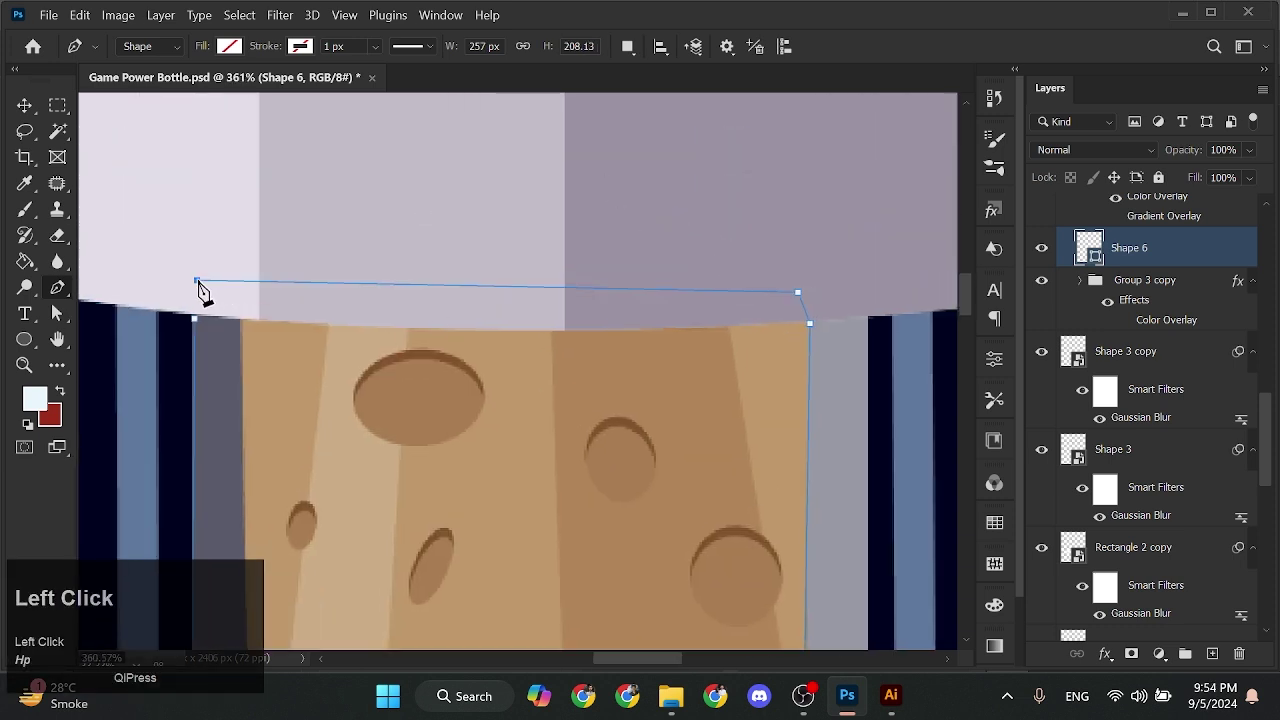
pyautogui.click(194, 318)
pyautogui.keyDown('alt'); pyautogui.scroll(-3, 260, 323); pyautogui.keyUp('alt')
pyautogui.keyDown('alt'); pyautogui.scroll(-2, 262, 330); pyautogui.keyUp('alt')
# Fill Shape 6 with black and set its layer opacity to 33%
pyautogui.click(229, 46)
pyautogui.click(104, 166)
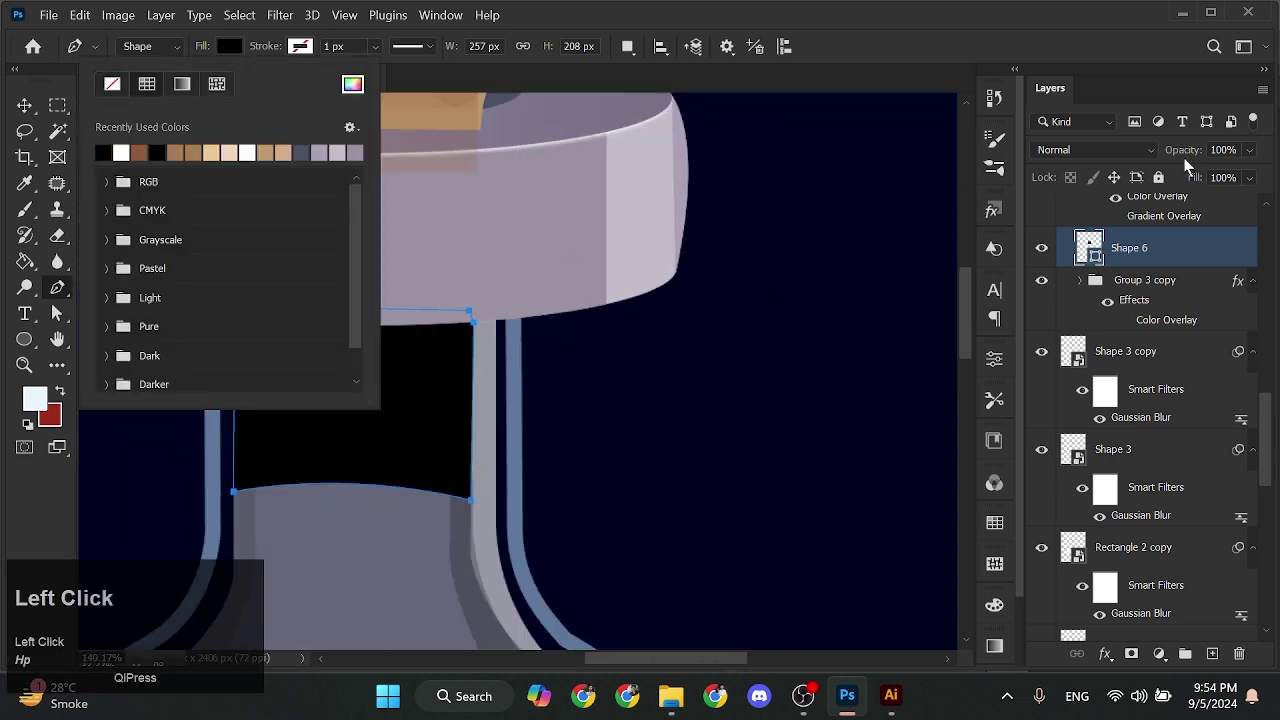
pyautogui.moveTo(1190, 150)
pyautogui.mouseDown()
pyautogui.moveTo(1107, 166)
pyautogui.moveTo(1198, 152)
pyautogui.mouseUp()
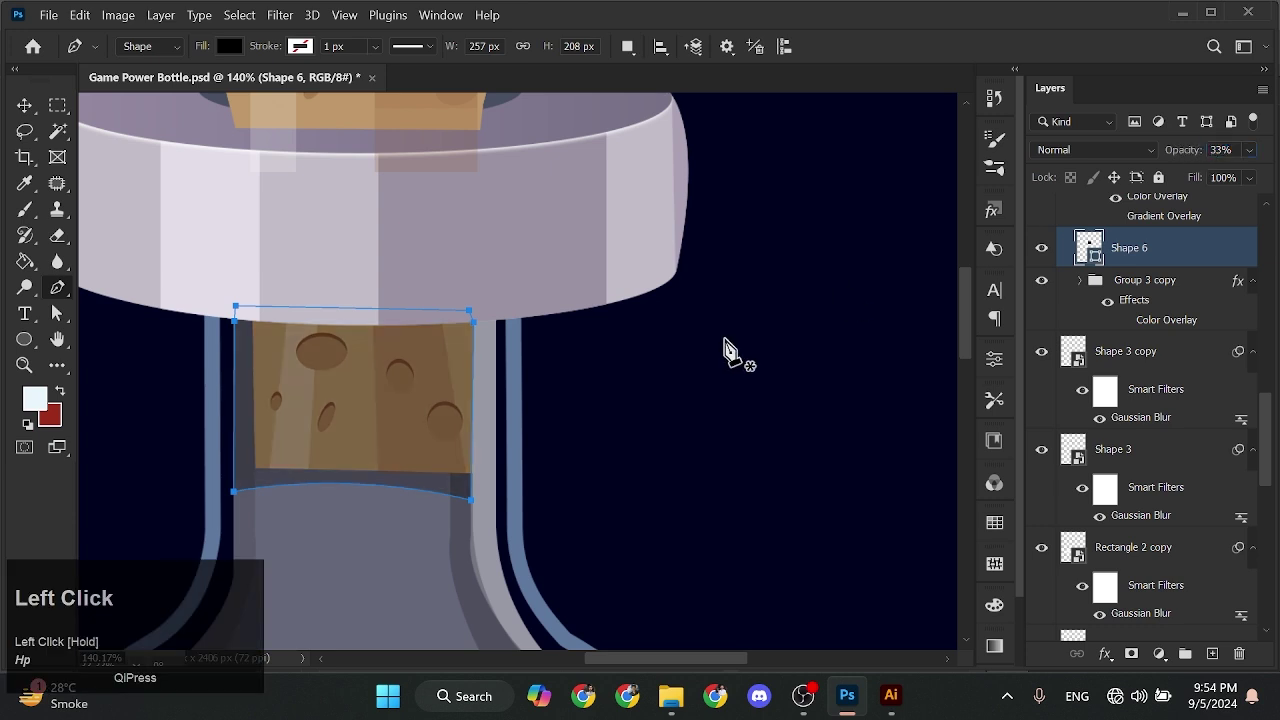
# Shift Shape 6's right-hand anchor points outward so the shade covers the neck's full width, about 282 px
pyautogui.keyDown('alt'); pyautogui.scroll(4, 450, 438); pyautogui.keyUp('alt')
pyautogui.press('a')
pyautogui.click(500, 343)
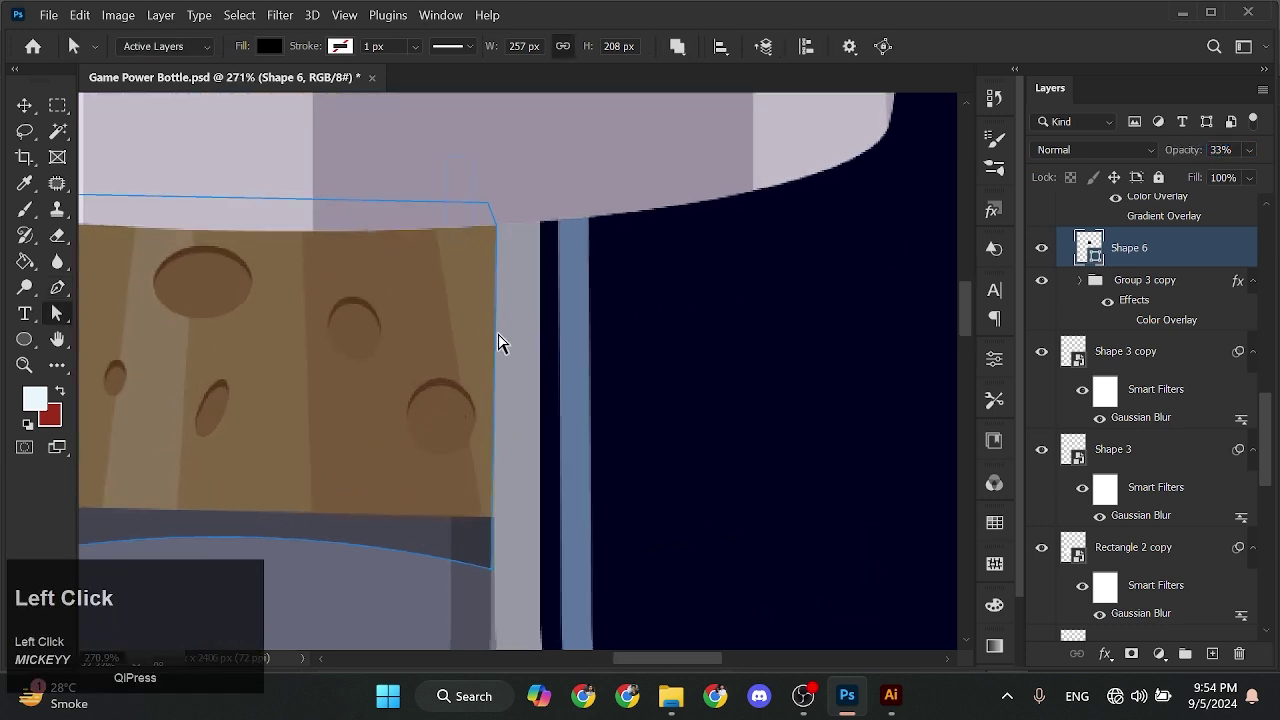
pyautogui.press('Right')
pyautogui.press('Right')
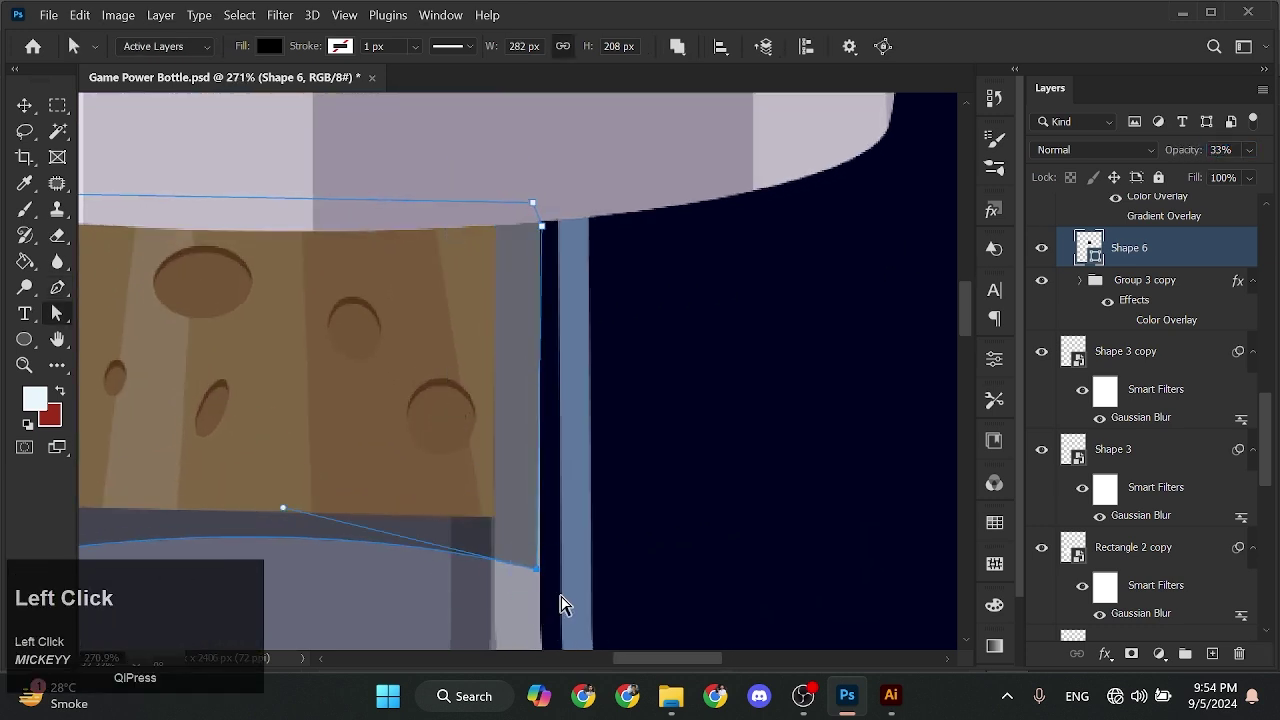
pyautogui.keyDown('alt'); pyautogui.scroll(-5, 558, 257); pyautogui.keyUp('alt')
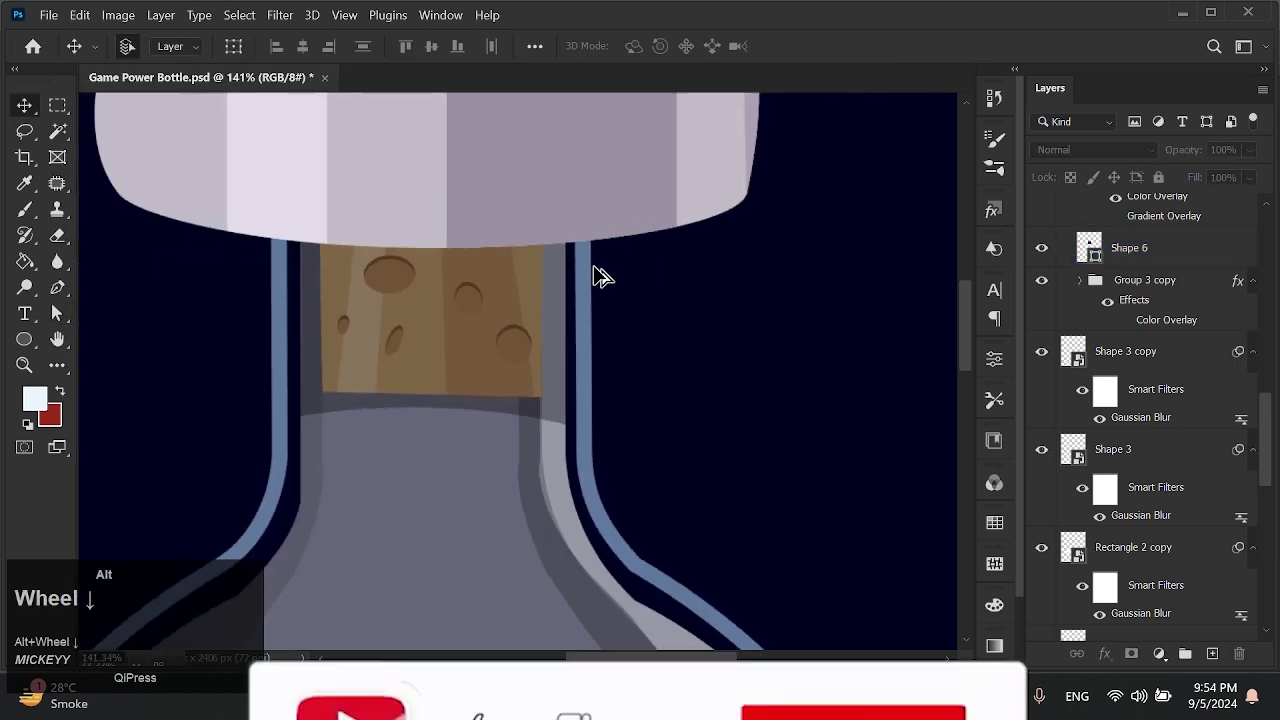
# Lower Shape 6's bottom anchor points until the shade is about 228 px tall, and save the document
pyautogui.moveTo(360, 343); pyautogui.dragTo(593, 460)
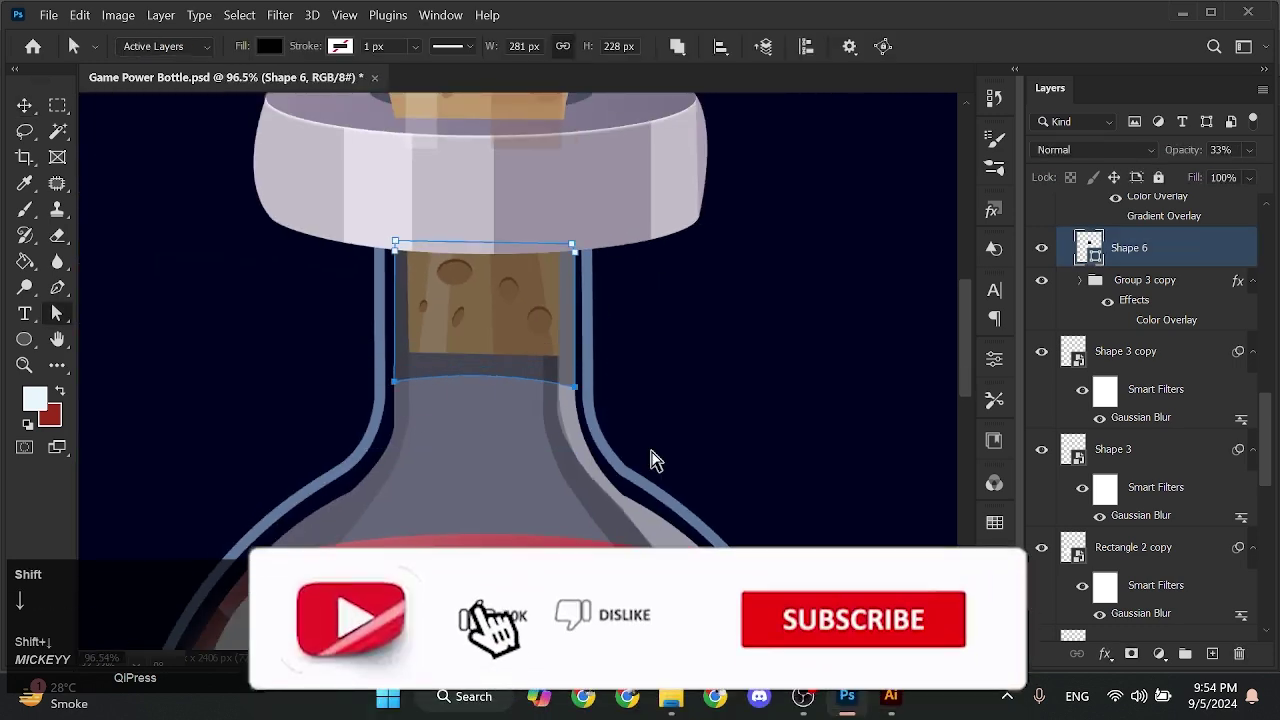
pyautogui.moveTo(487, 378); pyautogui.dragTo(481, 369)
pyautogui.press('v')
pyautogui.click(680, 383)
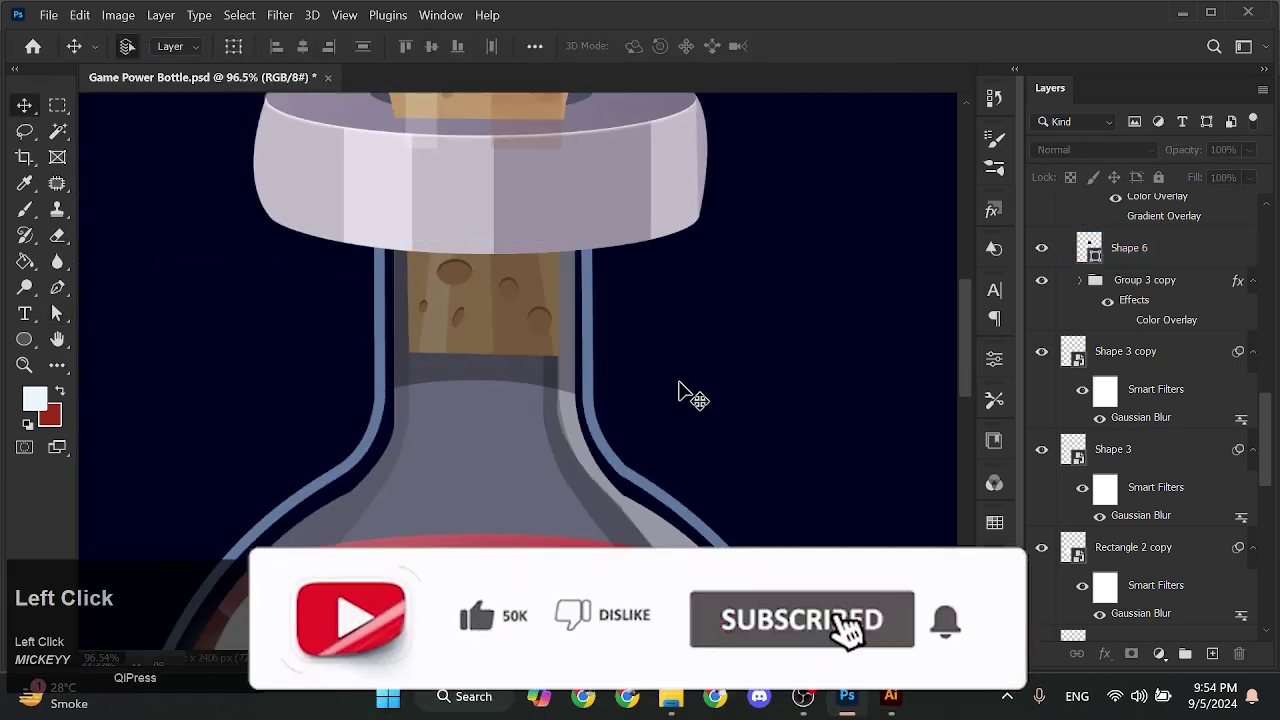
pyautogui.keyDown('alt'); pyautogui.scroll(-5, 680, 383); pyautogui.keyUp('alt')
pyautogui.hotkey('ctrl', 's')
# Erase the blue outline on Layer 1 around the upper cork above the cap, and save the document
pyautogui.scroll(5, 663, 371)
pyautogui.click(646, 466)
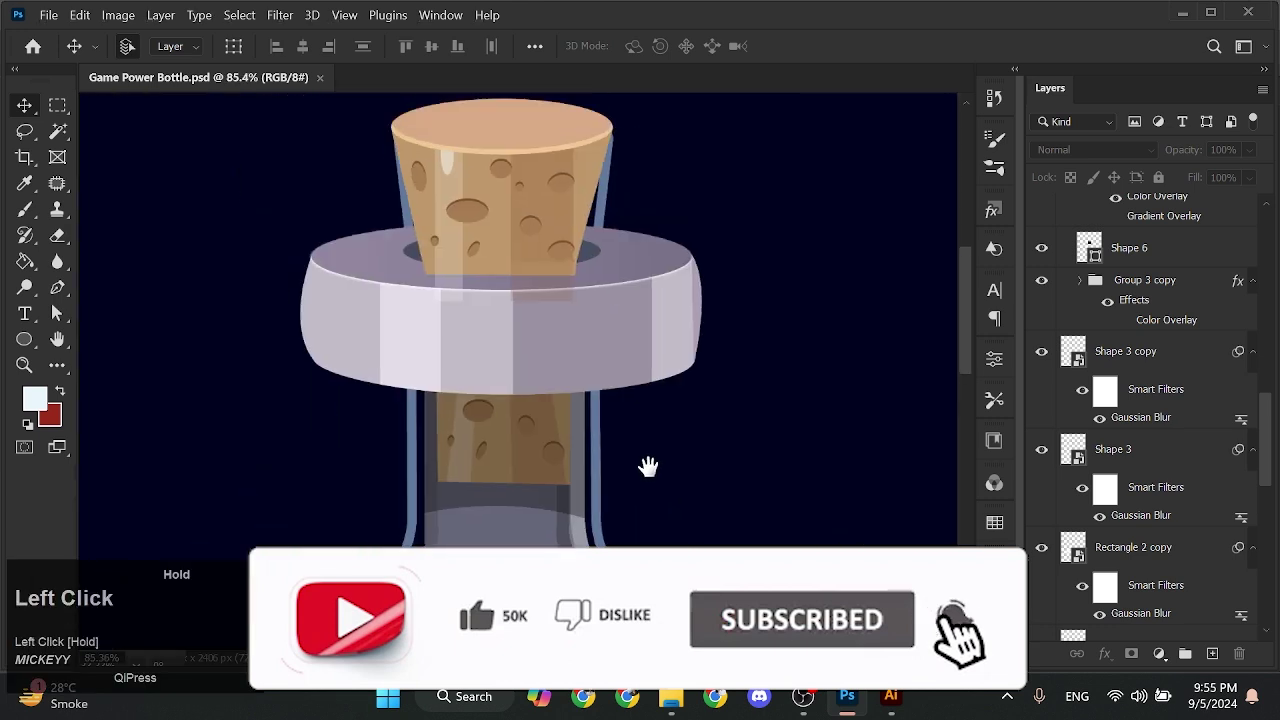
pyautogui.press('w')
pyautogui.press('e')
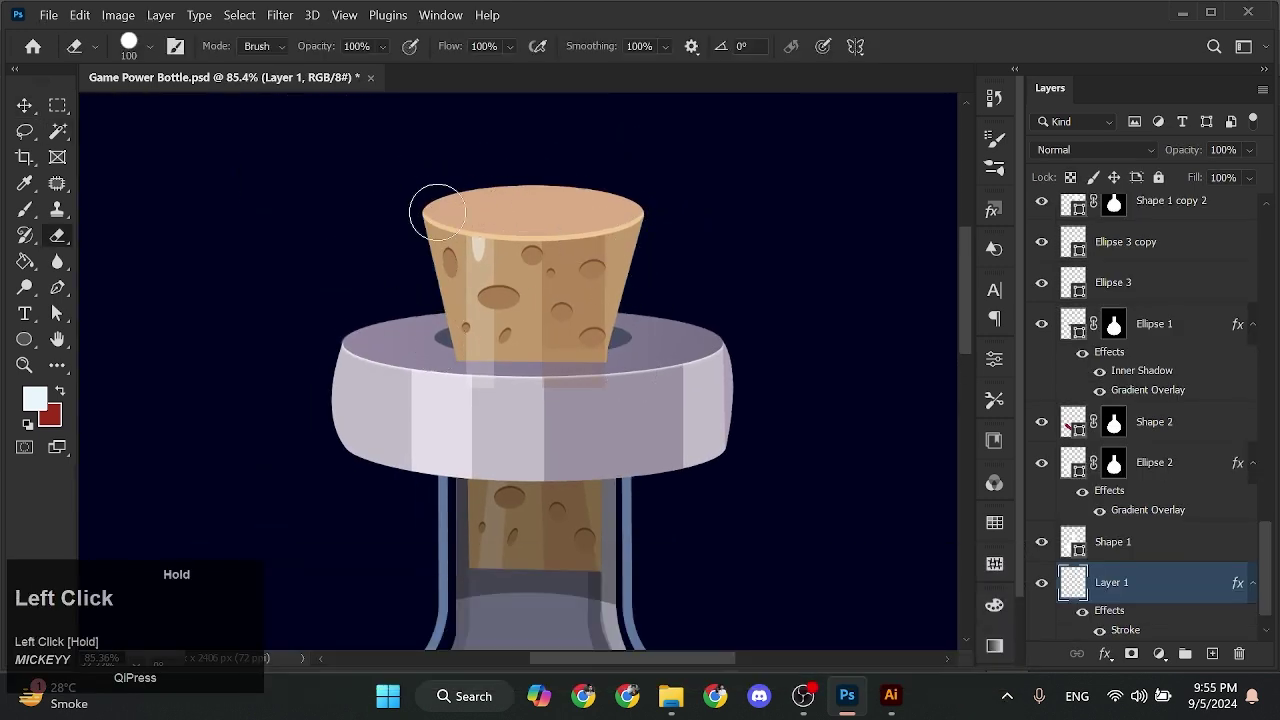
pyautogui.press('v')
pyautogui.scroll(-4, 457, 380)
pyautogui.hotkey('ctrl', 's')
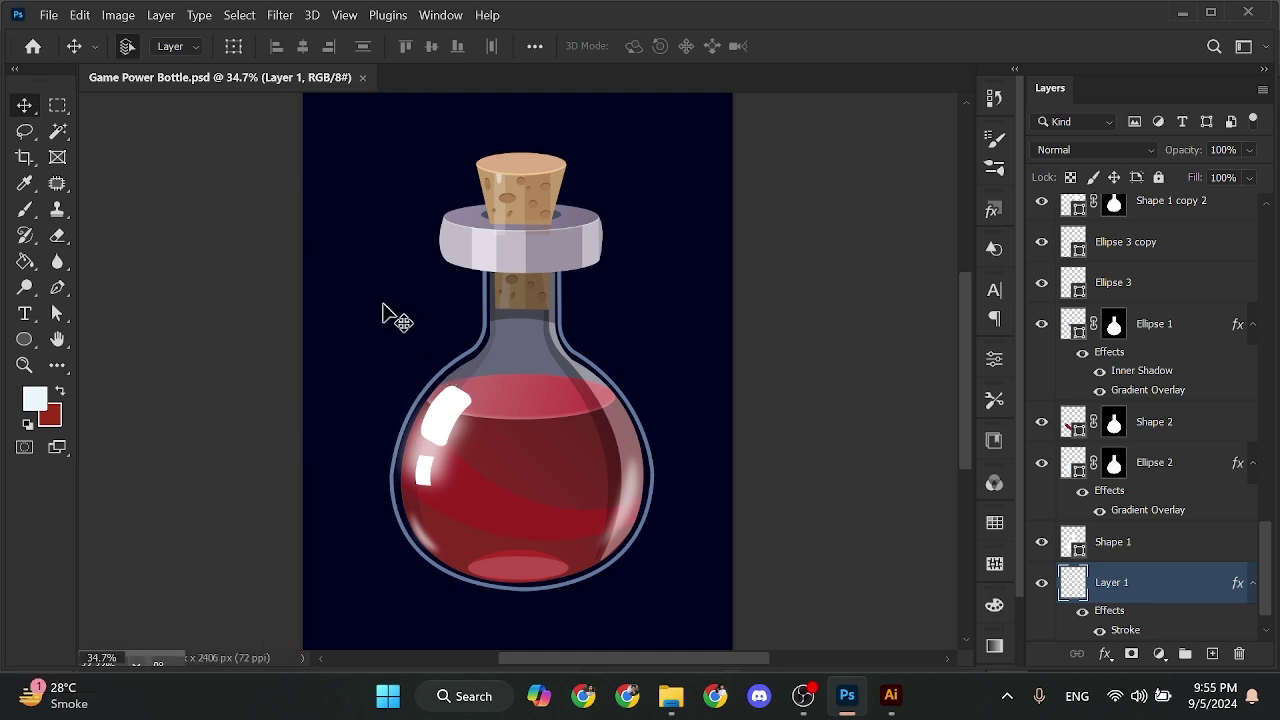
pyautogui.scroll(5, 530, 185)
pyautogui.moveTo(471, 476); pyautogui.dragTo(449, 267)
pyautogui.scroll(2, 1200, 434)
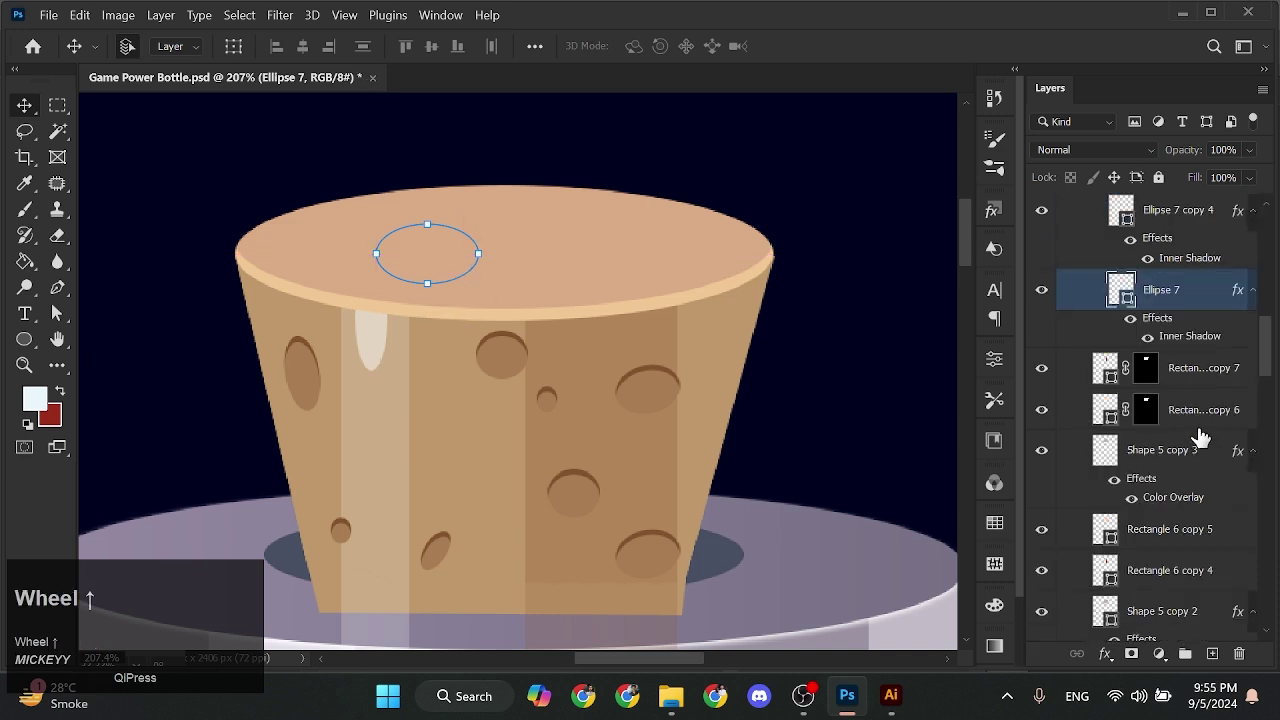
pyautogui.hotkey('ctrl', 'z')
# Copy three of the cork's side holes into a new group placed over the cork's top face and brought to the front
pyautogui.click(457, 460)
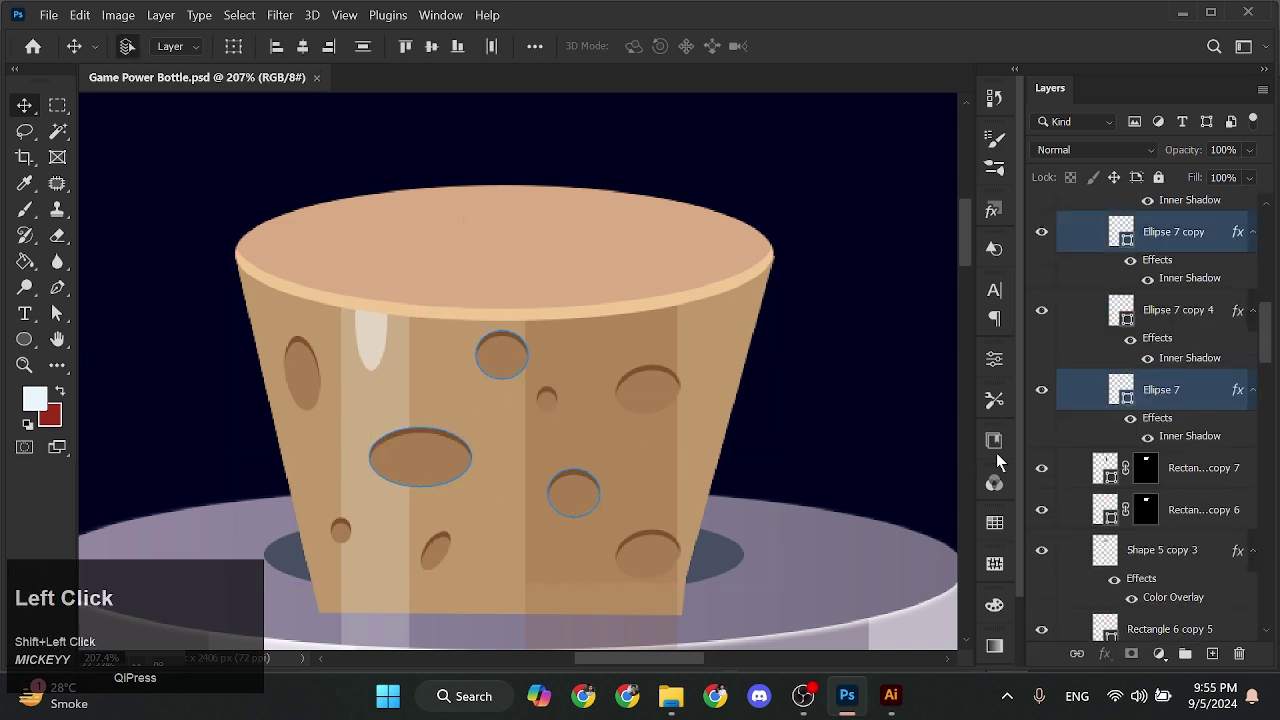
pyautogui.scroll(-2, 1137, 420)
pyautogui.hotkey('ctrl', 'g')
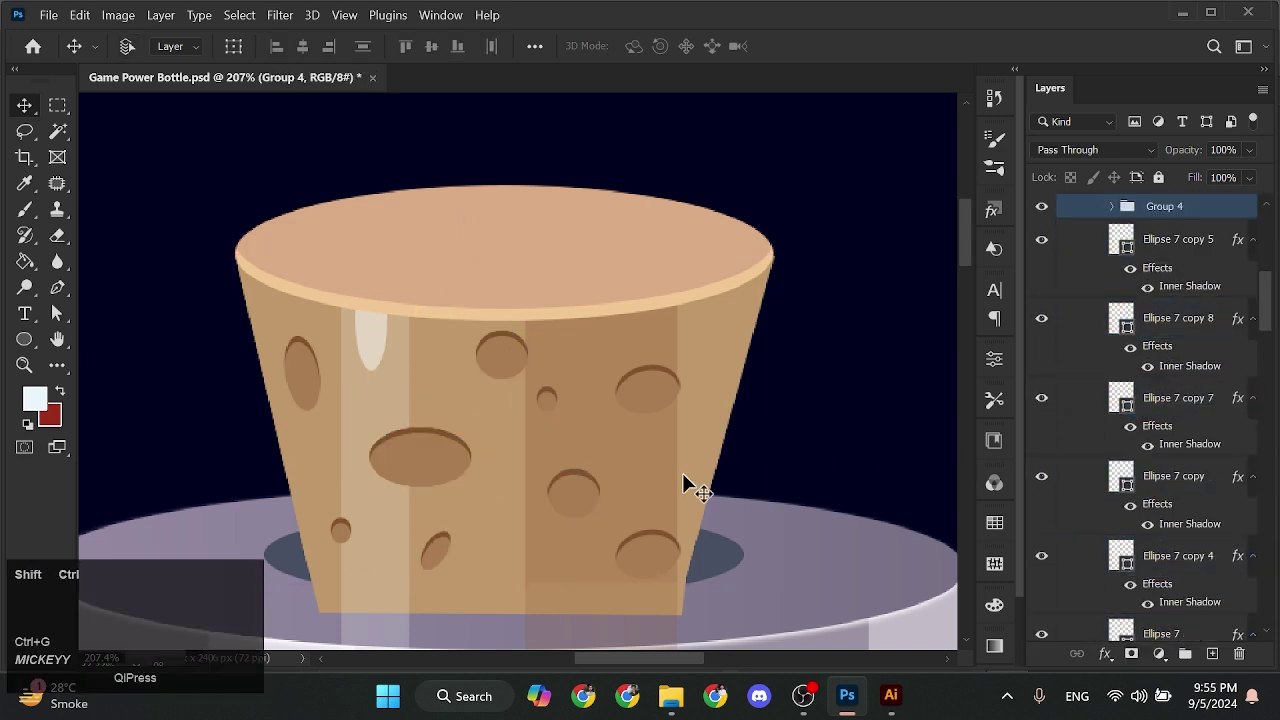
pyautogui.moveTo(509, 497); pyautogui.dragTo(508, 302)
pyautogui.scroll(3, 1169, 386)
pyautogui.hotkey('ctrl', 'shift', ']')
# Flatten the large copied hole on the left of the cork's top face and tilt a smaller one near the back rim
pyautogui.moveTo(455, 270); pyautogui.dragTo(483, 276)
pyautogui.hotkey('ctrl', 't')
pyautogui.moveTo(447, 238)
pyautogui.mouseDown()
pyautogui.moveTo(450, 268)
pyautogui.moveTo(440, 239)
pyautogui.mouseUp()
pyautogui.hotkey('ctrl', 't')
pyautogui.moveTo(500, 157); pyautogui.dragTo(505, 207)
pyautogui.scroll(3, 598, 312)
pyautogui.click(980, 46)
# Place the remaining round hole near the right side of the cork's top face and flatten it into an oval
pyautogui.moveTo(563, 289); pyautogui.dragTo(648, 249)
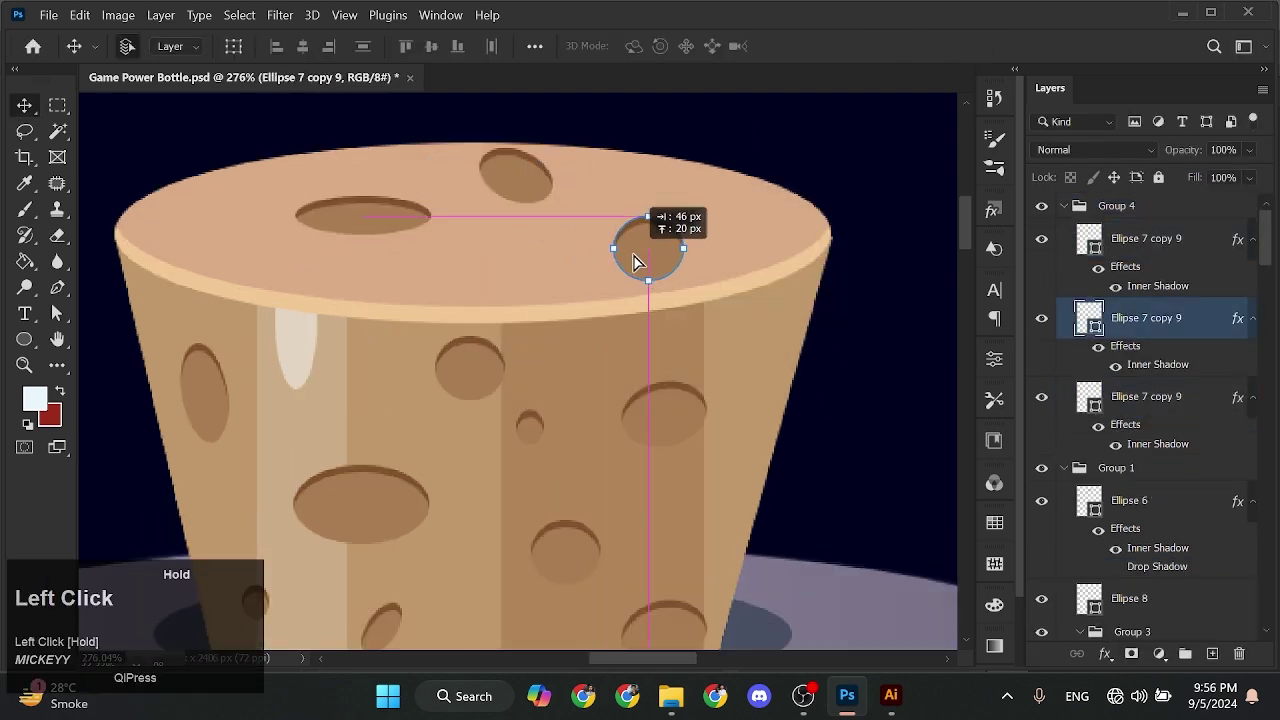
pyautogui.hotkey('ctrl', 't')
pyautogui.moveTo(375, 220); pyautogui.dragTo(341, 225)
pyautogui.hotkey('ctrl', 't')
# Copy a hole to the left rim of the cork's top face and scale the tilted hole near the back to about 64%
pyautogui.moveTo(664, 271); pyautogui.dragTo(206, 227)
pyautogui.click(355, 238)
pyautogui.moveTo(508, 175); pyautogui.dragTo(530, 197)
pyautogui.hotkey('ctrl', 't')
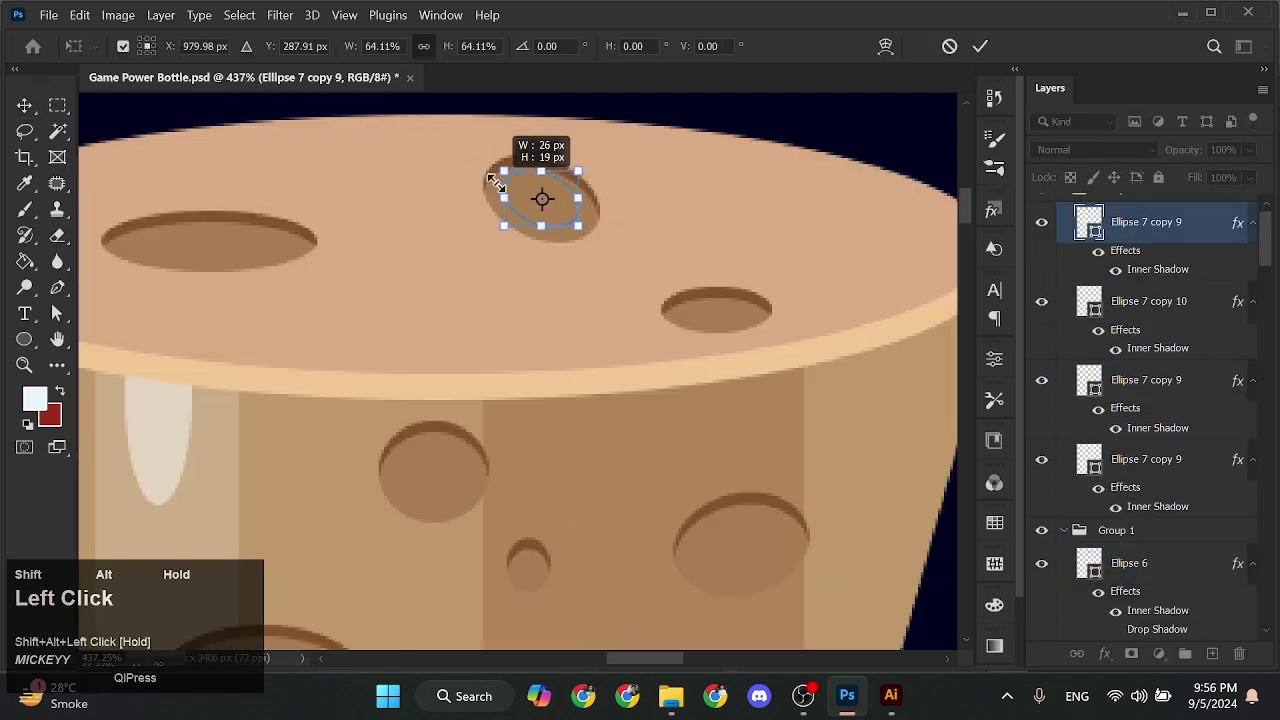
pyautogui.moveTo(362, 283); pyautogui.dragTo(370, 256)
# Duplicate the flat right-hand hole as a smaller oval near the front middle of the cork's top face
pyautogui.hotkey('ctrl', 't')
pyautogui.moveTo(755, 320); pyautogui.dragTo(499, 319)
pyautogui.click(566, 322)
pyautogui.scroll(-4, 566, 322)
pyautogui.scroll(6, 640, 305)
# Copy the small oval hole to the right rim of the cork's top face, then stretch and tilt it
pyautogui.moveTo(242, 369); pyautogui.dragTo(797, 251)
pyautogui.hotkey('ctrl', 't')
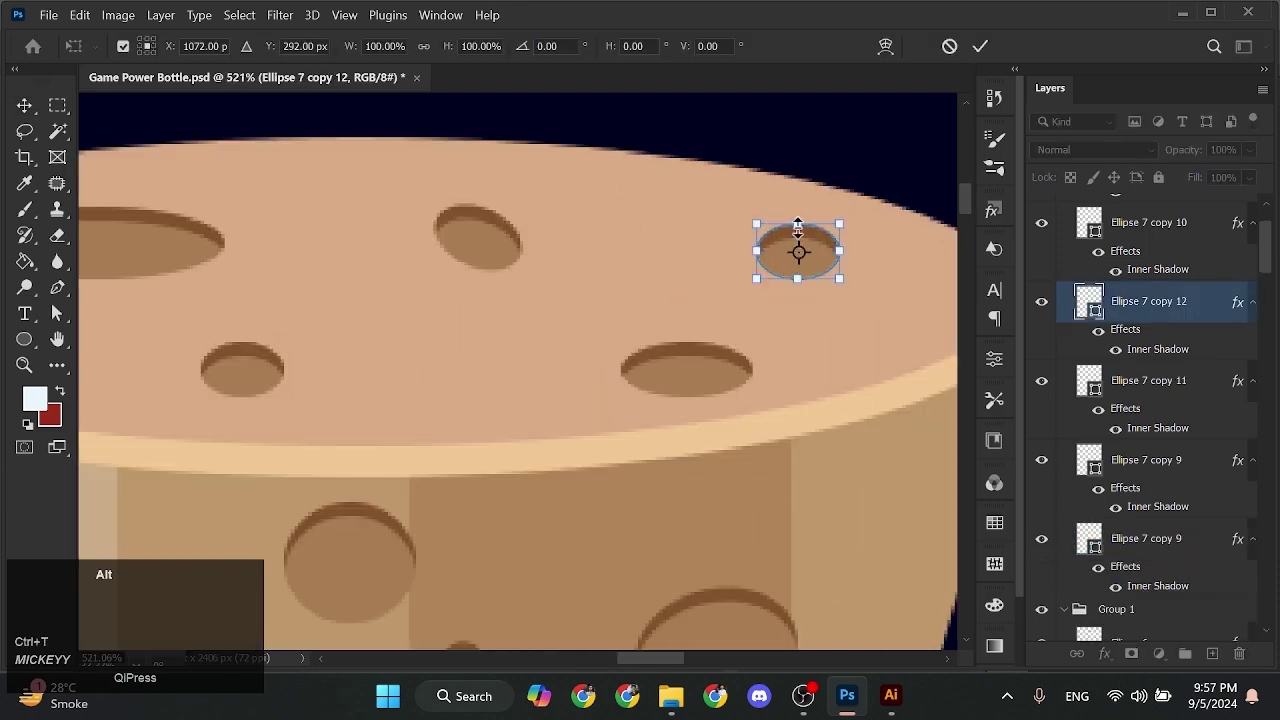
pyautogui.moveTo(724, 191); pyautogui.dragTo(742, 174)
pyautogui.press('Return')
# Start a Pen tool shading shape with a sagging curve across the cork's top face, from beyond its back-left edge to the right rim
pyautogui.scroll(-4, 642, 220)
pyautogui.scroll(-2, 263, 331)
pyautogui.click(263, 300)
pyautogui.press('p')
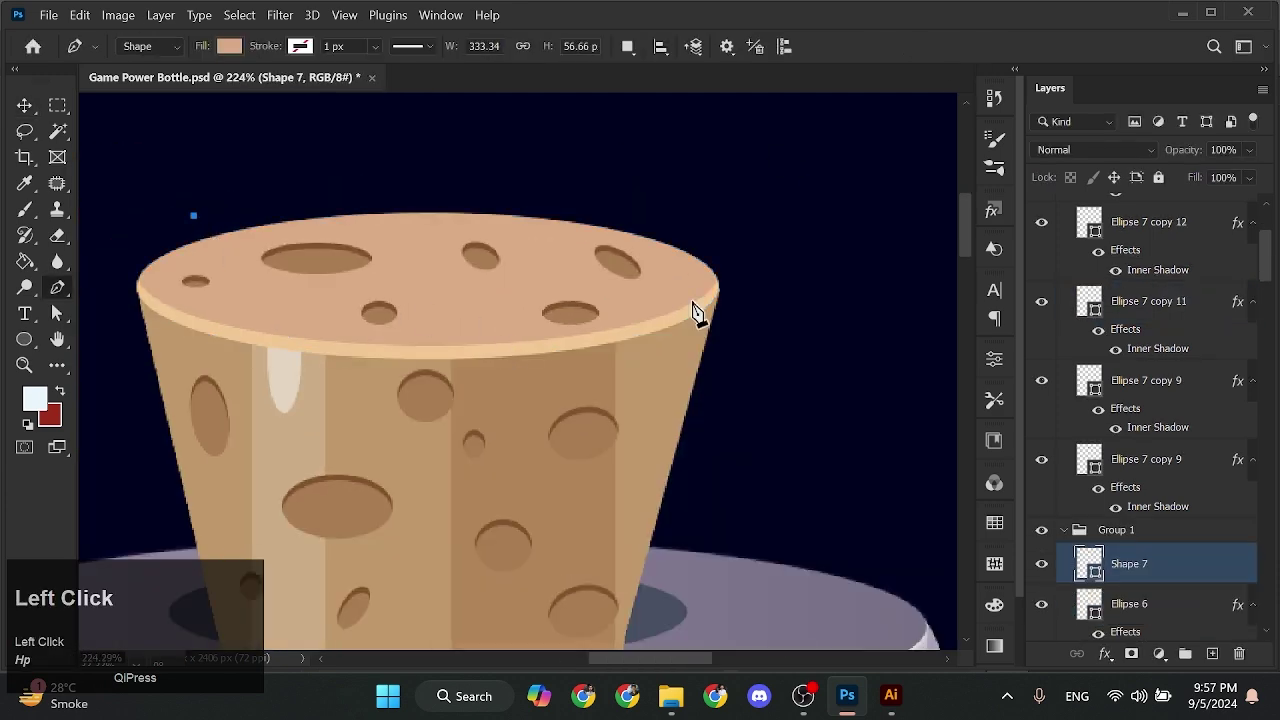
pyautogui.moveTo(697, 310); pyautogui.dragTo(890, 217)
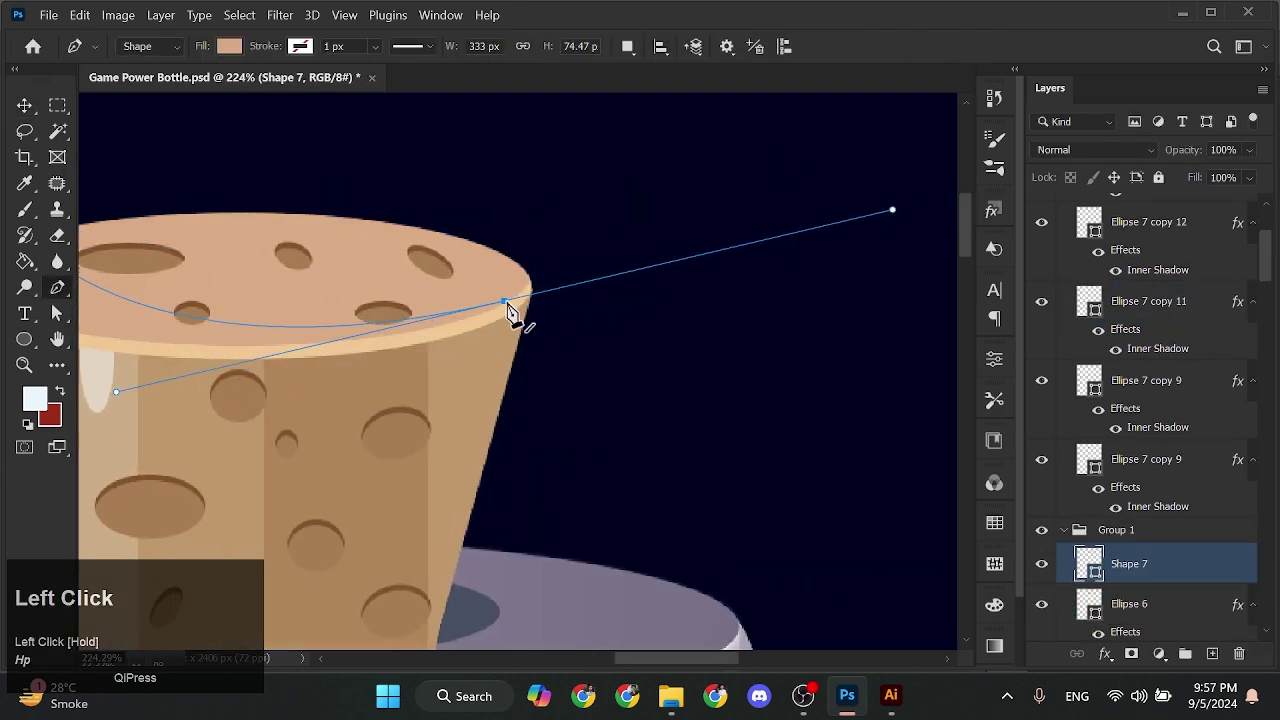
pyautogui.press('a')
pyautogui.scroll(6, 516, 312)
pyautogui.scroll(-8, 563, 340)
pyautogui.scroll(3, 789, 292)
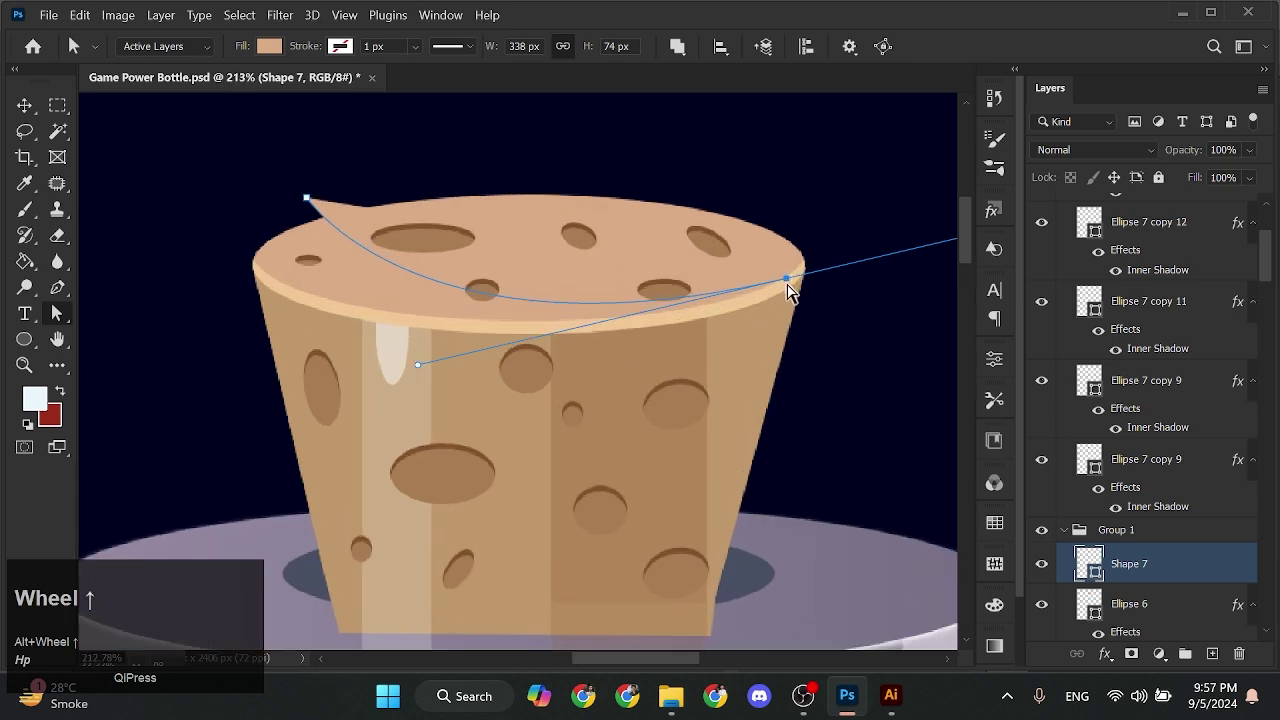
# Continue the shading shape with straight segments below the front rim and around the left side, closing it outside the cork's top face
pyautogui.keyDown('alt'); pyautogui.click(787, 280); pyautogui.keyUp('alt')
pyautogui.click(283, 327)
pyautogui.click(217, 263)
pyautogui.click(235, 233)
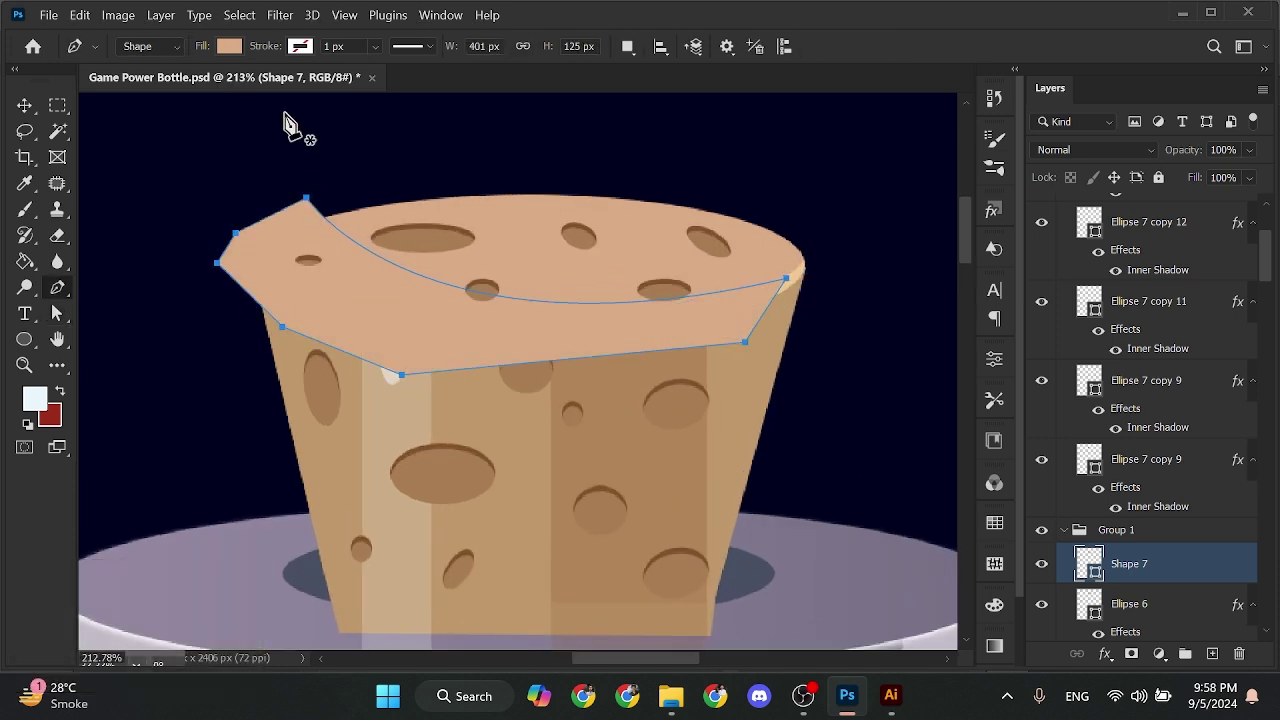
# Set the fill colour of the new shading shape on the cork's top to c29777
pyautogui.click(229, 46)
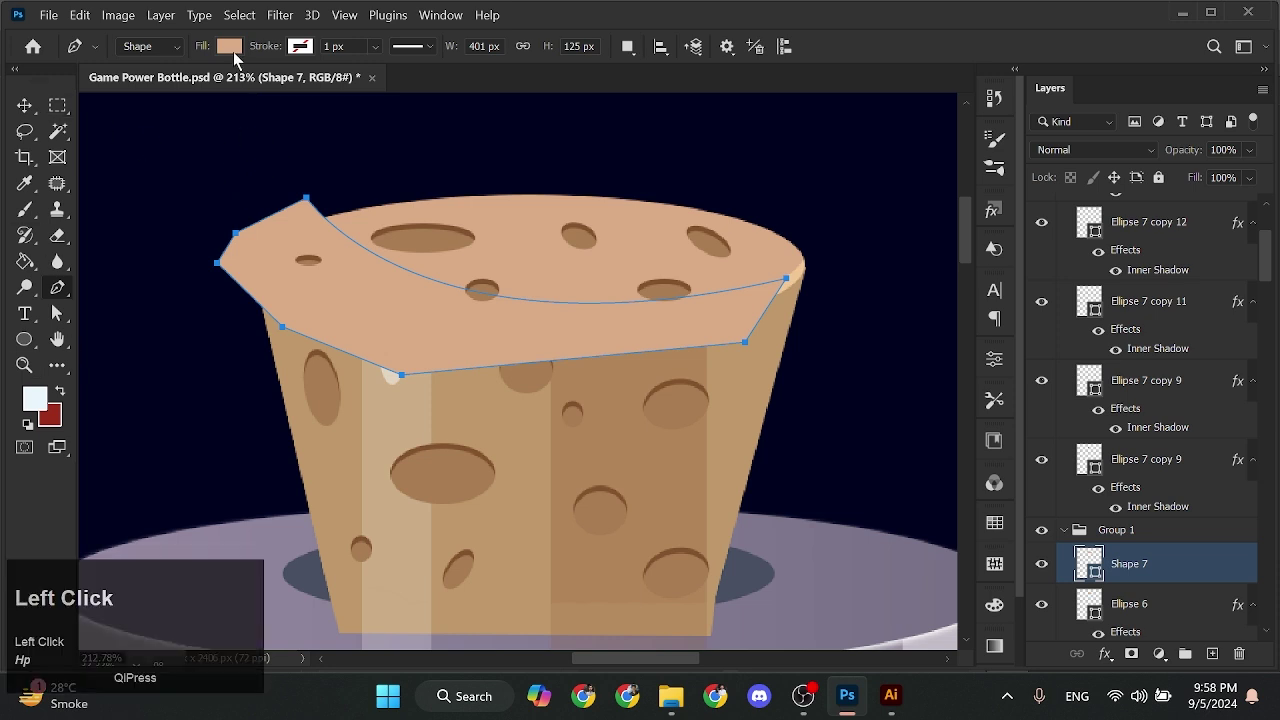
pyautogui.click(352, 83)
pyautogui.write('c29777')
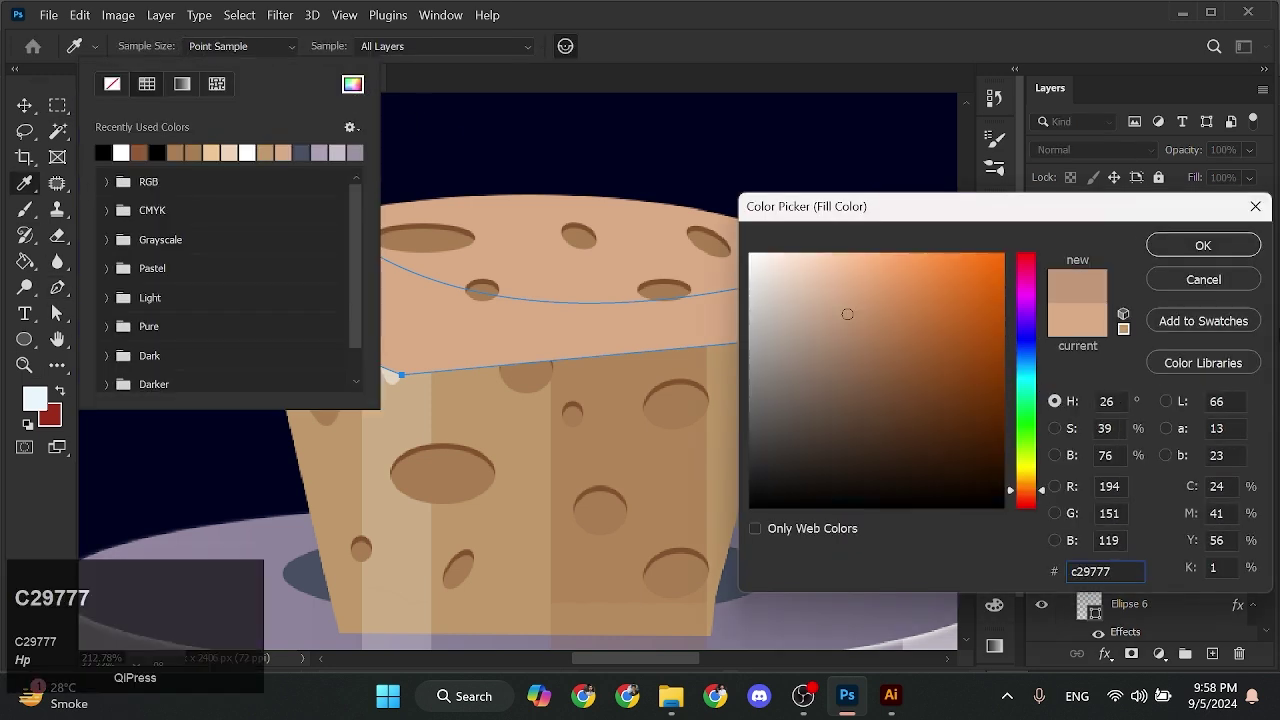
pyautogui.click(1216, 249)
# Clip the shading shape to the cork's top ellipse so that it only covers the front of the top face
pyautogui.click(24, 105)
pyautogui.click(509, 290)
pyautogui.click(397, 360)
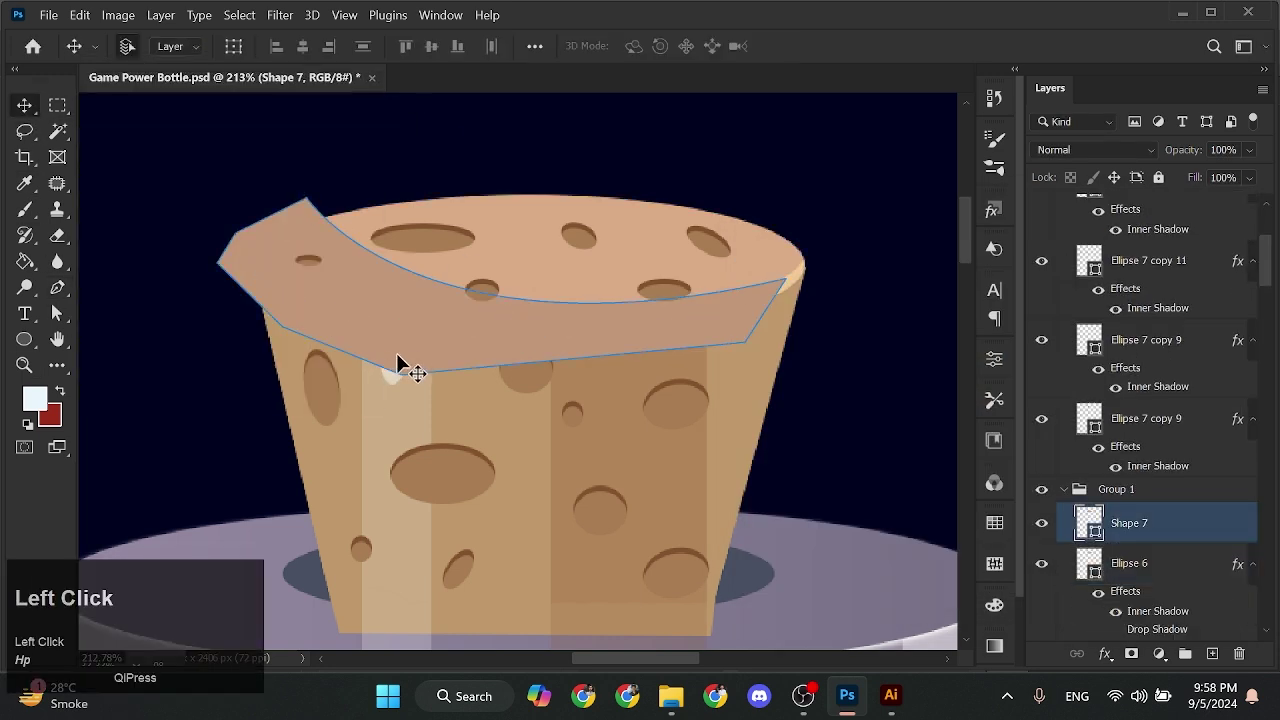
pyautogui.click(500, 316)
pyautogui.keyDown('alt'); pyautogui.scroll(-3, 517, 365); pyautogui.keyUp('alt')
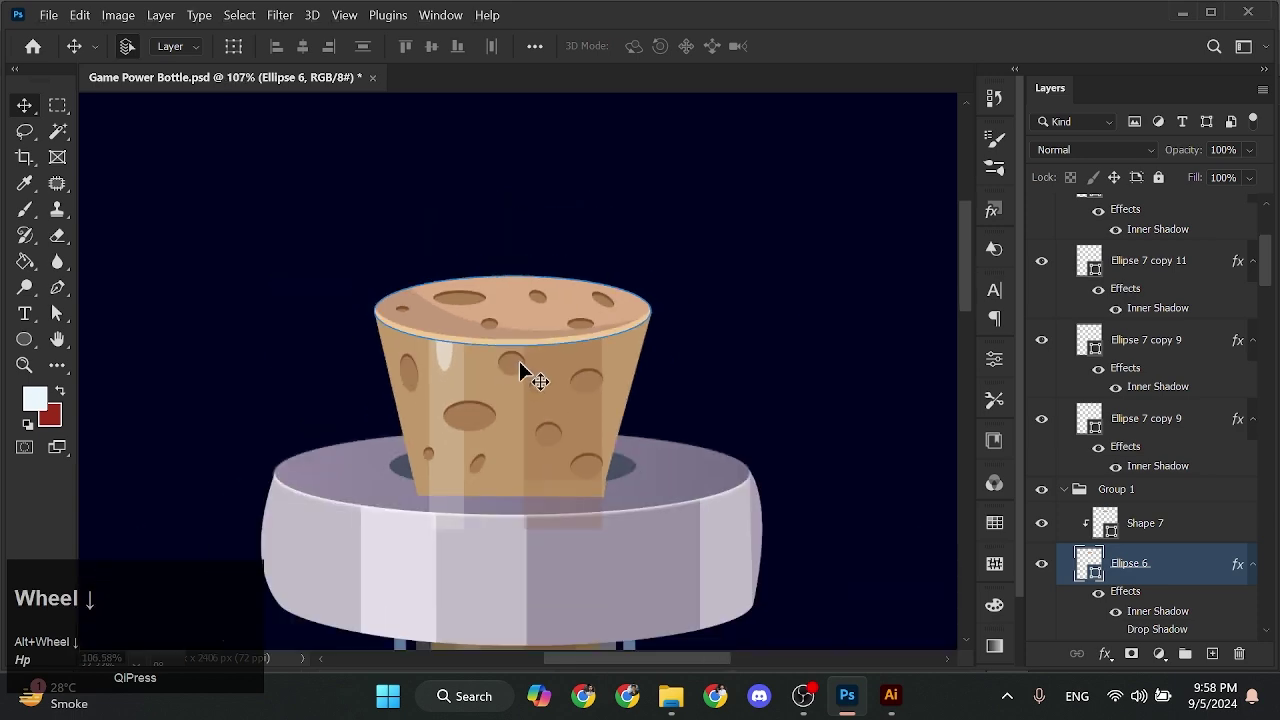
pyautogui.keyDown('alt'); pyautogui.scroll(4, 520, 360); pyautogui.keyUp('alt')
pyautogui.hotkey('ctrl', '0')
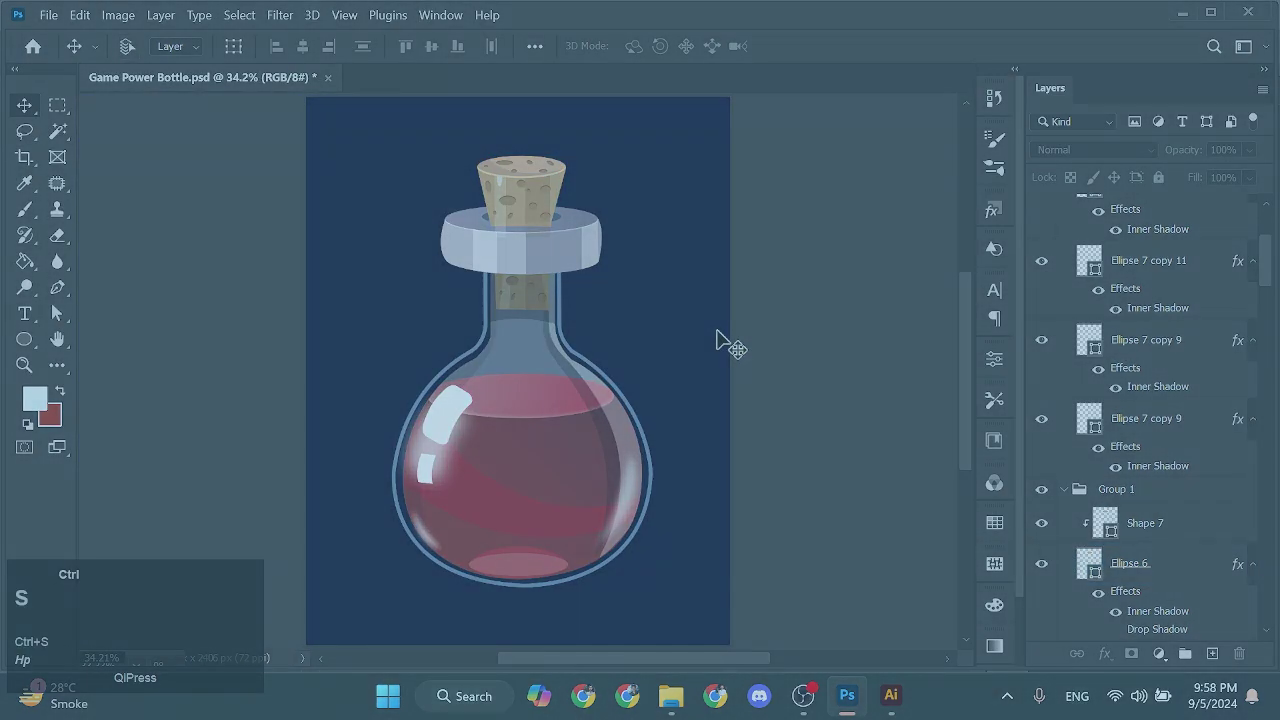